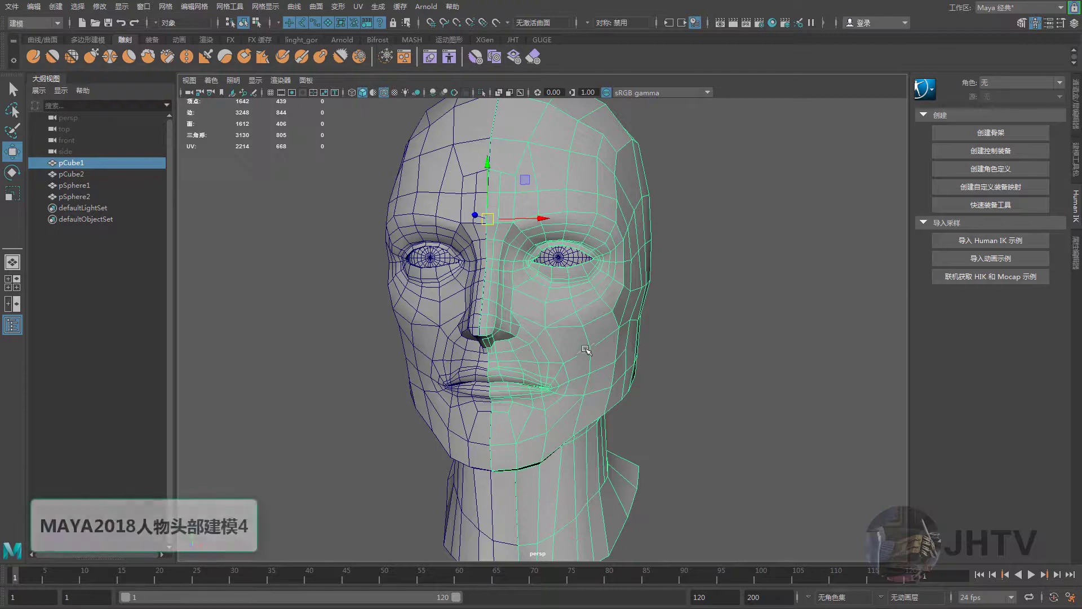
Orbit the head to inspect the cheek and nose, selecting a cheek vertex in vertex mode
{"action": "mouse_move", "coordinate": [586, 347]}
{"action": "left_mouse_down", "text": "alt"}
{"action": "mouse_move", "coordinate": [512, 383]}
{"action": "mouse_move", "coordinate": [550, 357]}
{"action": "left_mouse_up", "text": "alt"}
{"action": "scroll", "coordinate": [564, 364], "scroll_direction": "up", "scroll_amount": 3}
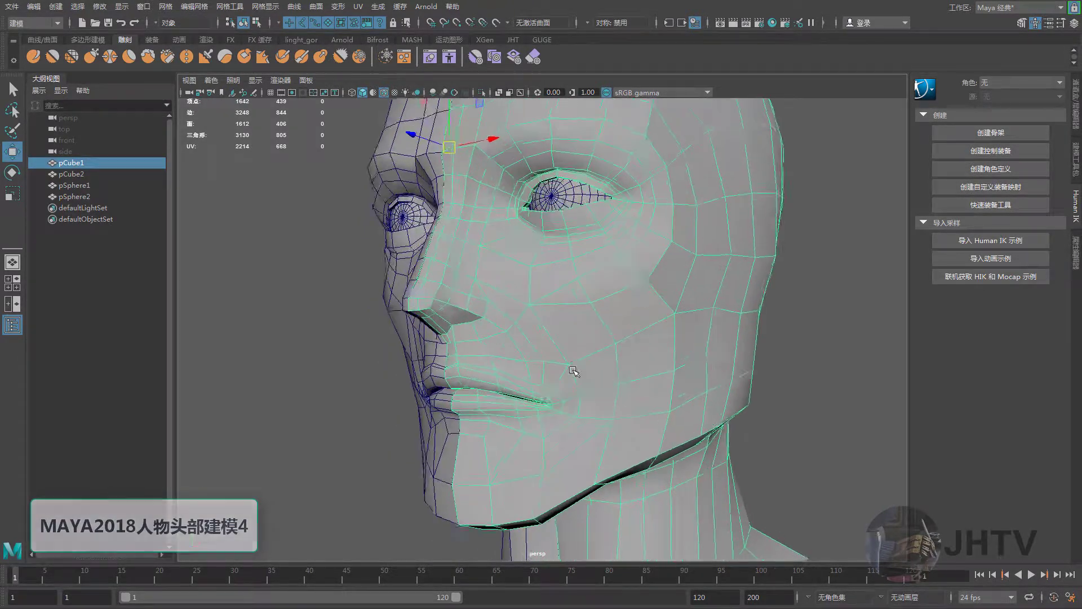
{"action": "scroll", "coordinate": [573, 371], "scroll_direction": "down", "scroll_amount": 2}
{"action": "right_click_drag", "start_coordinate": [547, 333], "coordinate": [524, 324]}
{"action": "scroll", "coordinate": [550, 360], "scroll_direction": "up", "scroll_amount": 4}
{"action": "left_click", "coordinate": [548, 376]}
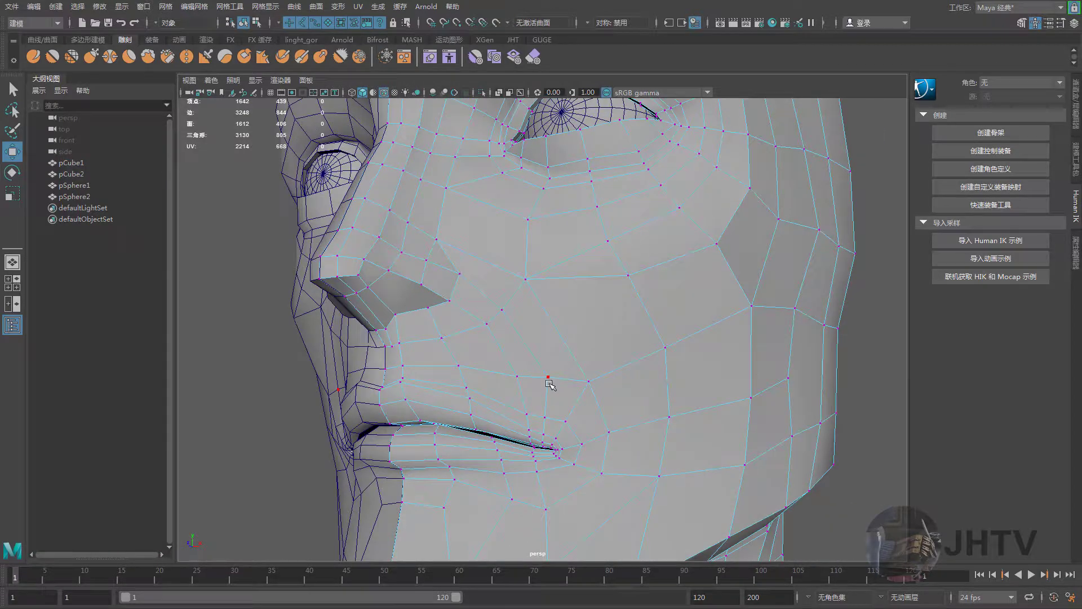
{"action": "mouse_move", "coordinate": [551, 386]}
{"action": "left_mouse_down", "text": "alt"}
{"action": "mouse_move", "coordinate": [576, 351]}
{"action": "mouse_move", "coordinate": [551, 423]}
{"action": "mouse_move", "coordinate": [545, 413]}
{"action": "mouse_move", "coordinate": [508, 417]}
{"action": "mouse_move", "coordinate": [524, 432]}
{"action": "mouse_move", "coordinate": [513, 405]}
{"action": "mouse_move", "coordinate": [544, 394]}
{"action": "mouse_move", "coordinate": [531, 367]}
{"action": "mouse_move", "coordinate": [551, 369]}
{"action": "mouse_move", "coordinate": [499, 358]}
{"action": "mouse_move", "coordinate": [570, 372]}
{"action": "mouse_move", "coordinate": [477, 327]}
{"action": "mouse_move", "coordinate": [507, 276]}
{"action": "mouse_move", "coordinate": [542, 242]}
{"action": "mouse_move", "coordinate": [586, 298]}
{"action": "mouse_move", "coordinate": [620, 248]}
{"action": "mouse_move", "coordinate": [643, 237]}
{"action": "left_mouse_up", "text": "alt"}
{"action": "scroll", "coordinate": [545, 397], "scroll_direction": "down", "scroll_amount": 3}
Cut a new edge across the upper lip with the Modeling Toolkit's Multi-Cut
{"action": "left_click", "coordinate": [1076, 161]}
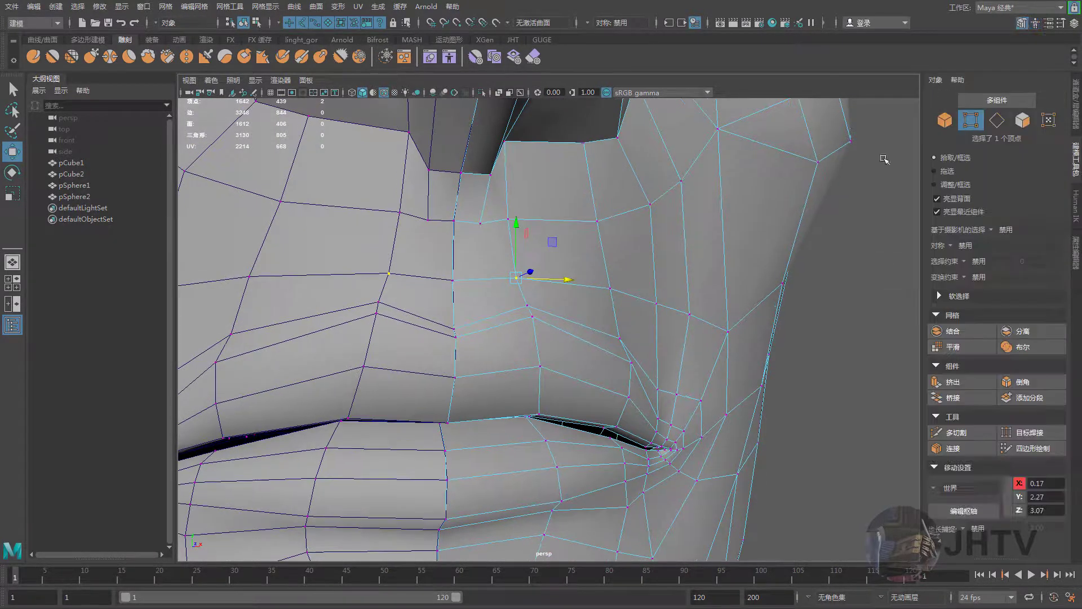
{"action": "left_click", "coordinate": [957, 432]}
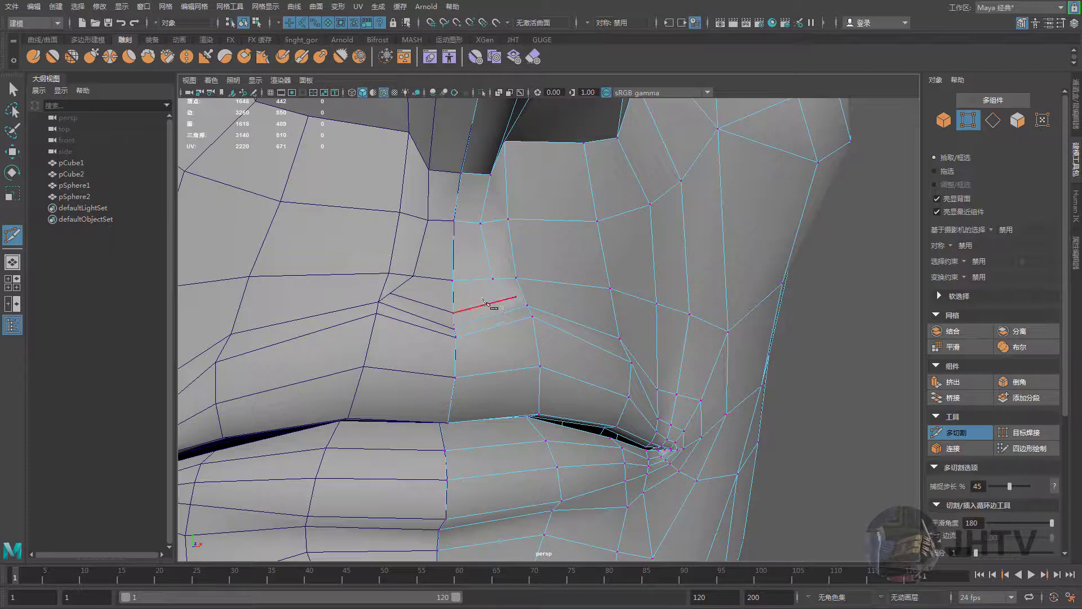
{"action": "left_click_drag", "start_coordinate": [507, 294], "coordinate": [496, 310], "text": "alt"}
{"action": "key", "text": "w"}
Move the selected upper-lip vertices sideways, slightly down, then up and forward toward the nose
{"action": "left_click", "coordinate": [483, 308]}
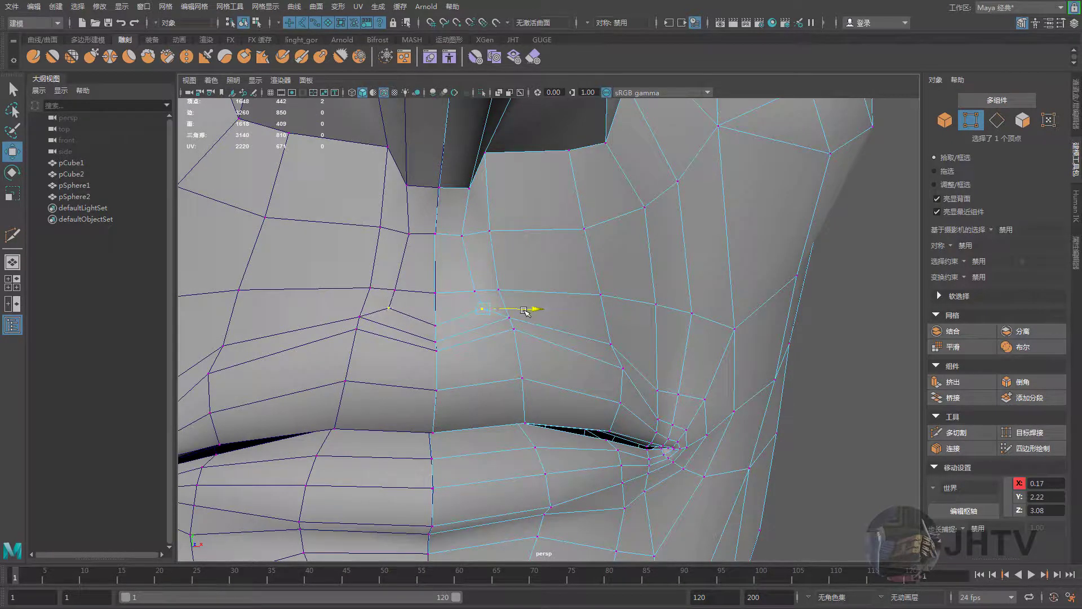
{"action": "left_click", "coordinate": [464, 234], "text": "shift"}
{"action": "mouse_move", "coordinate": [464, 234]}
{"action": "left_mouse_down", "text": "alt"}
{"action": "mouse_move", "coordinate": [364, 295]}
{"action": "mouse_move", "coordinate": [321, 283]}
{"action": "mouse_move", "coordinate": [485, 265]}
{"action": "left_mouse_up", "text": "alt"}
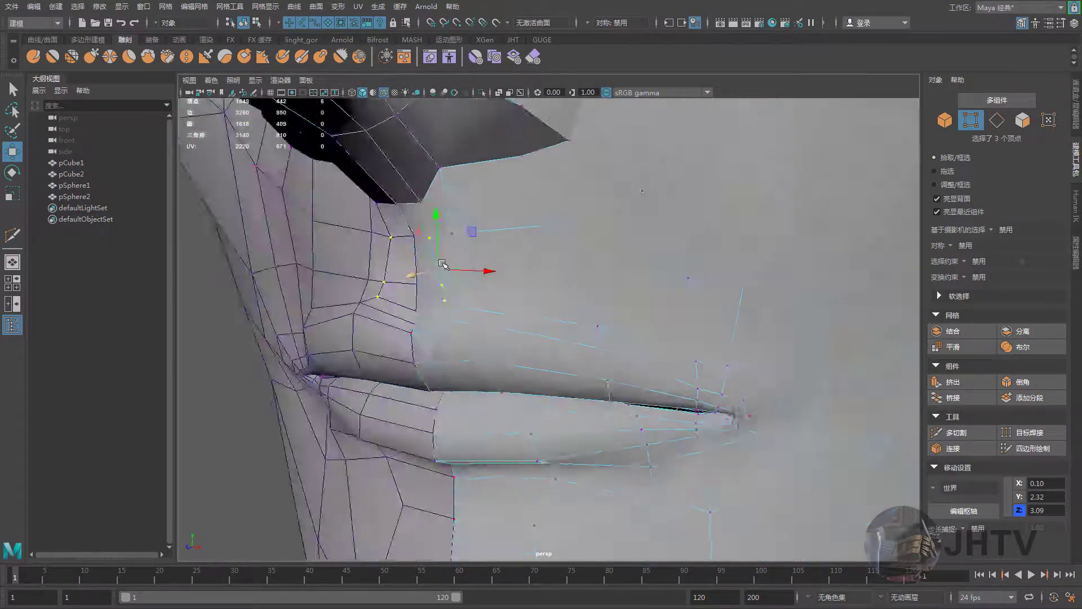
{"action": "left_click_drag", "start_coordinate": [537, 204], "coordinate": [543, 204]}
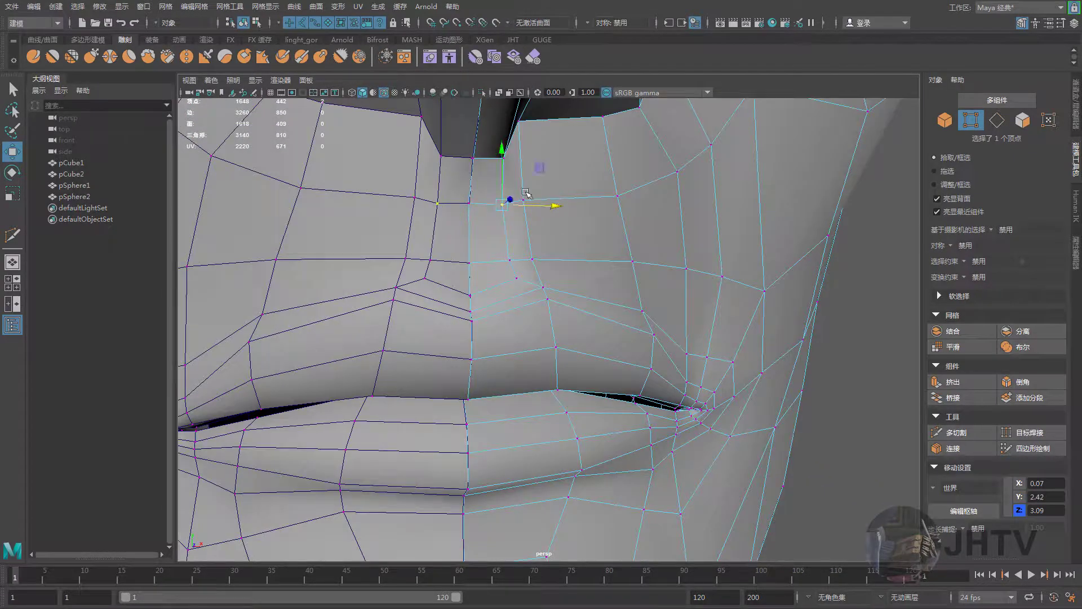
{"action": "left_click_drag", "start_coordinate": [472, 109], "coordinate": [472, 114]}
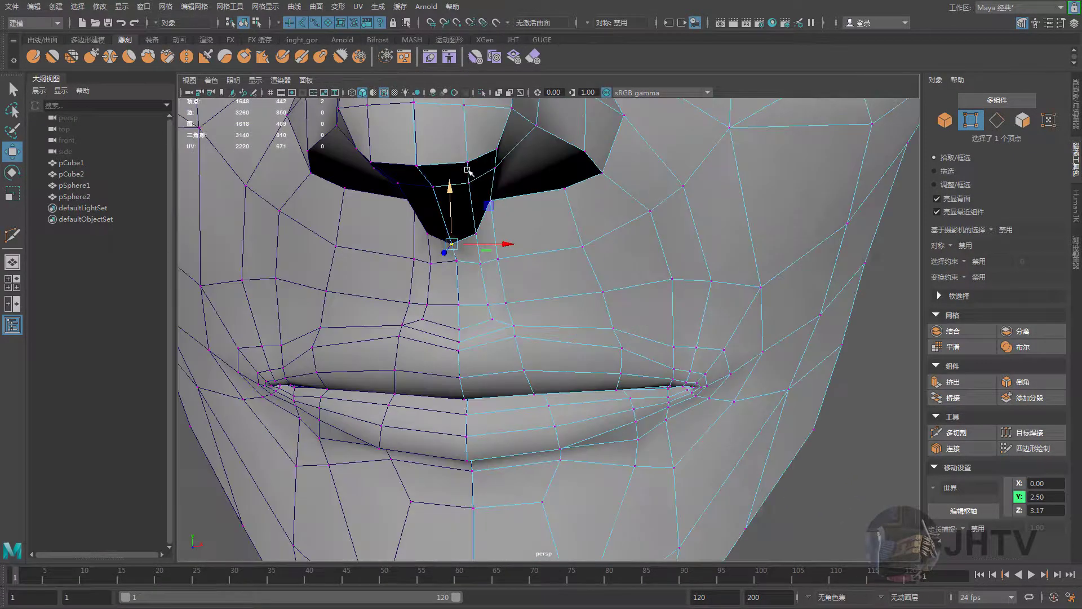
{"action": "left_click_drag", "start_coordinate": [541, 149], "coordinate": [458, 200], "text": "alt"}
{"action": "mouse_move", "coordinate": [402, 235]}
{"action": "left_mouse_down"}
{"action": "mouse_move", "coordinate": [435, 181]}
{"action": "mouse_move", "coordinate": [476, 241]}
{"action": "mouse_move", "coordinate": [620, 265]}
{"action": "left_mouse_up"}
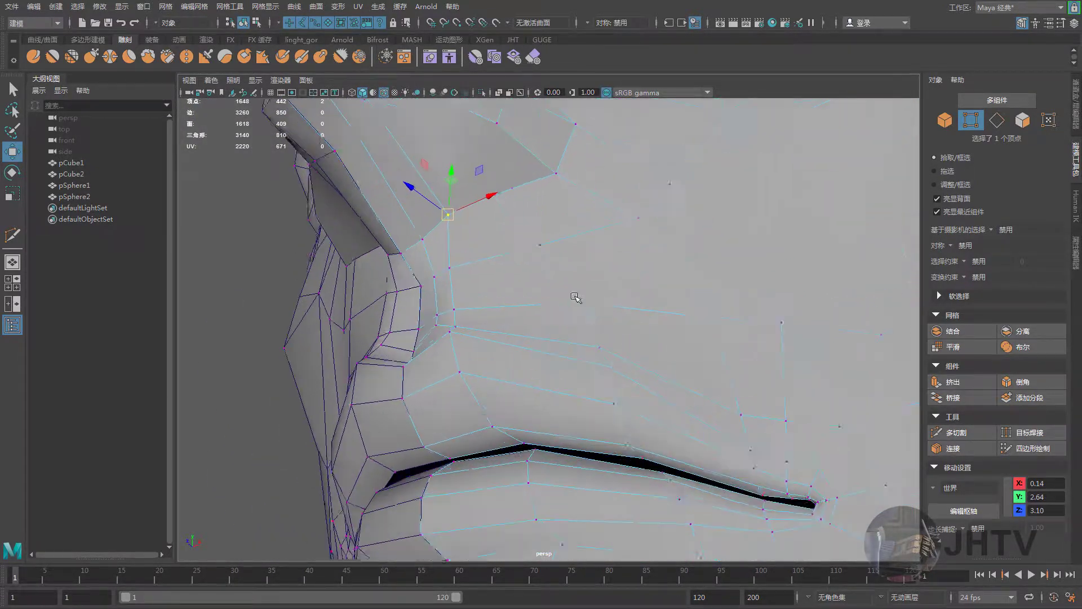
{"action": "left_click", "coordinate": [953, 432]}
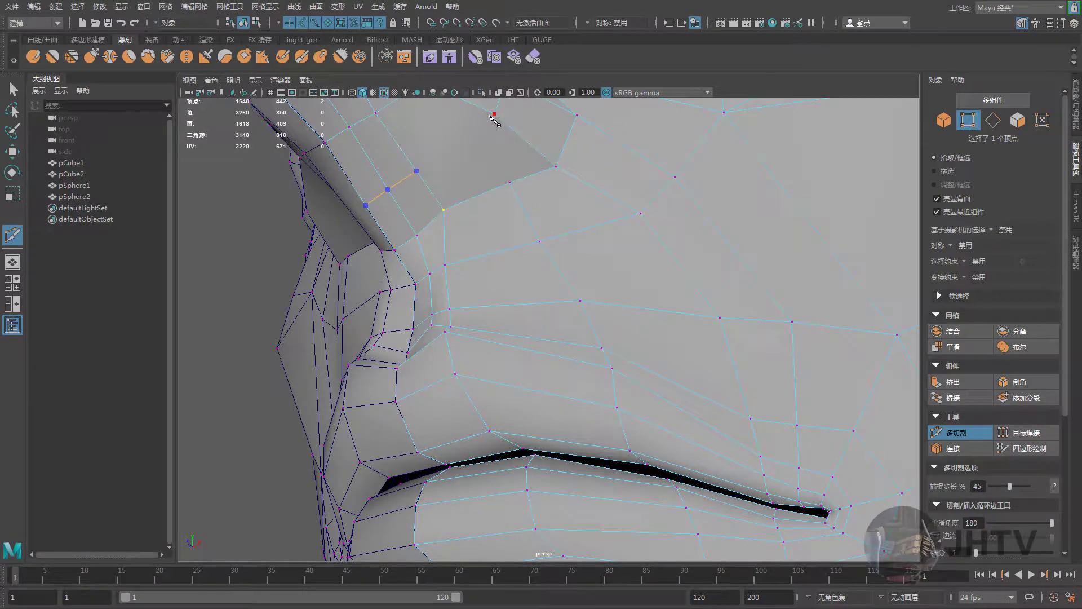
Commit the new cut beside the nostril and select three vertices at the nose base
{"action": "right_click", "coordinate": [491, 116]}
{"action": "key", "text": "w"}
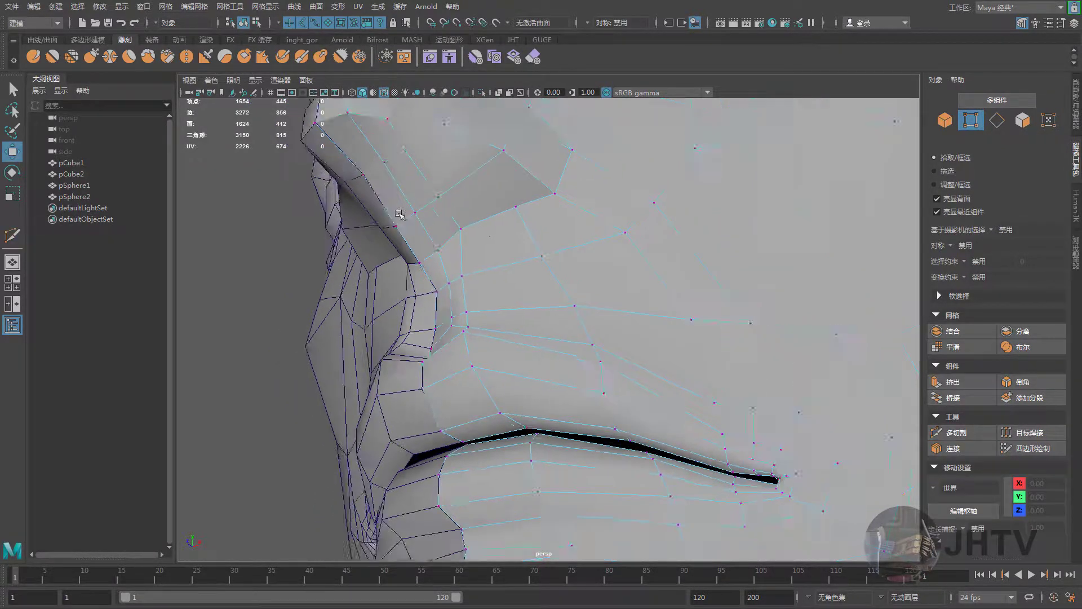
{"action": "mouse_move", "coordinate": [409, 179]}
{"action": "left_mouse_down", "text": "alt"}
{"action": "mouse_move", "coordinate": [450, 270]}
{"action": "mouse_move", "coordinate": [458, 219]}
{"action": "left_mouse_up", "text": "alt"}
{"action": "left_click_drag", "start_coordinate": [459, 219], "coordinate": [429, 236], "text": "alt"}
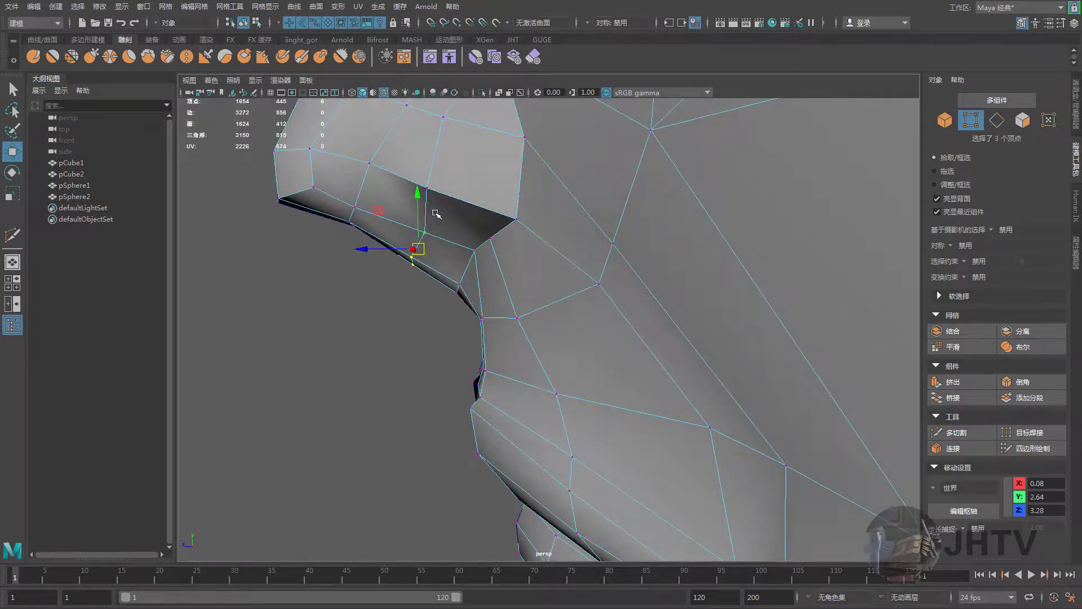
{"action": "mouse_move", "coordinate": [415, 197]}
{"action": "left_mouse_down"}
{"action": "mouse_move", "coordinate": [415, 186]}
{"action": "mouse_move", "coordinate": [491, 231]}
{"action": "mouse_move", "coordinate": [497, 213]}
{"action": "mouse_move", "coordinate": [569, 223]}
{"action": "mouse_move", "coordinate": [573, 256]}
{"action": "mouse_move", "coordinate": [580, 247]}
{"action": "mouse_move", "coordinate": [616, 253]}
{"action": "mouse_move", "coordinate": [630, 220]}
{"action": "mouse_move", "coordinate": [615, 228]}
{"action": "left_mouse_up"}
Push the nostril-base vertices slightly back, then select two nose-wing vertices and place a cheek cut point
{"action": "left_click_drag", "start_coordinate": [607, 271], "coordinate": [457, 296], "text": "alt"}
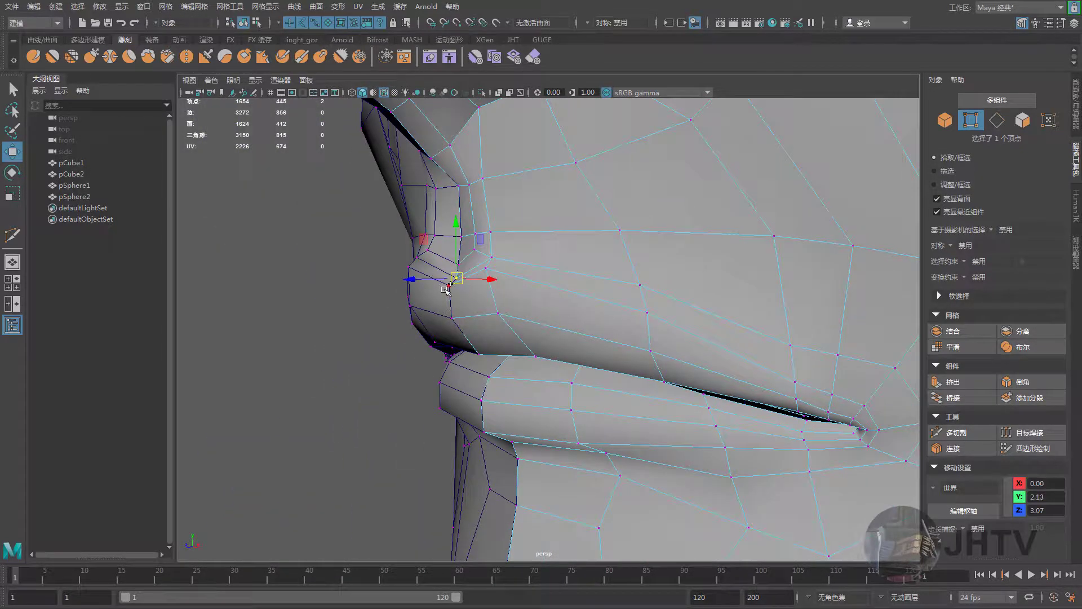
{"action": "mouse_move", "coordinate": [445, 289]}
{"action": "left_mouse_down", "text": "alt"}
{"action": "mouse_move", "coordinate": [362, 290]}
{"action": "mouse_move", "coordinate": [429, 295]}
{"action": "mouse_move", "coordinate": [465, 271]}
{"action": "mouse_move", "coordinate": [535, 291]}
{"action": "left_mouse_up", "text": "alt"}
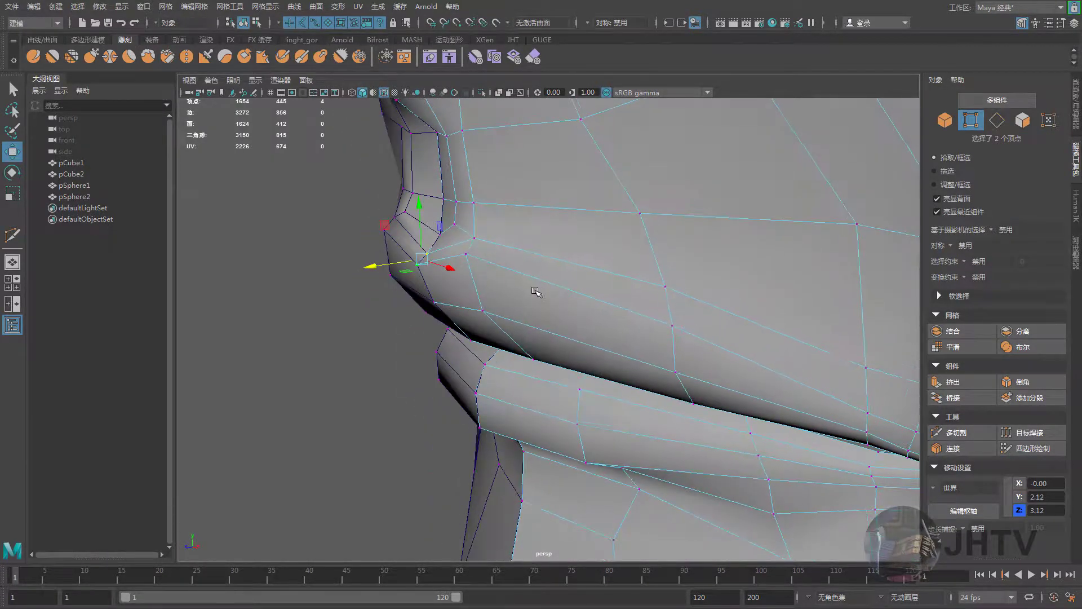
{"action": "mouse_move", "coordinate": [473, 252]}
{"action": "left_mouse_down"}
{"action": "mouse_move", "coordinate": [481, 244]}
{"action": "mouse_move", "coordinate": [451, 248]}
{"action": "mouse_move", "coordinate": [577, 245]}
{"action": "mouse_move", "coordinate": [469, 235]}
{"action": "left_mouse_up"}
{"action": "left_click", "coordinate": [483, 248], "text": "shift"}
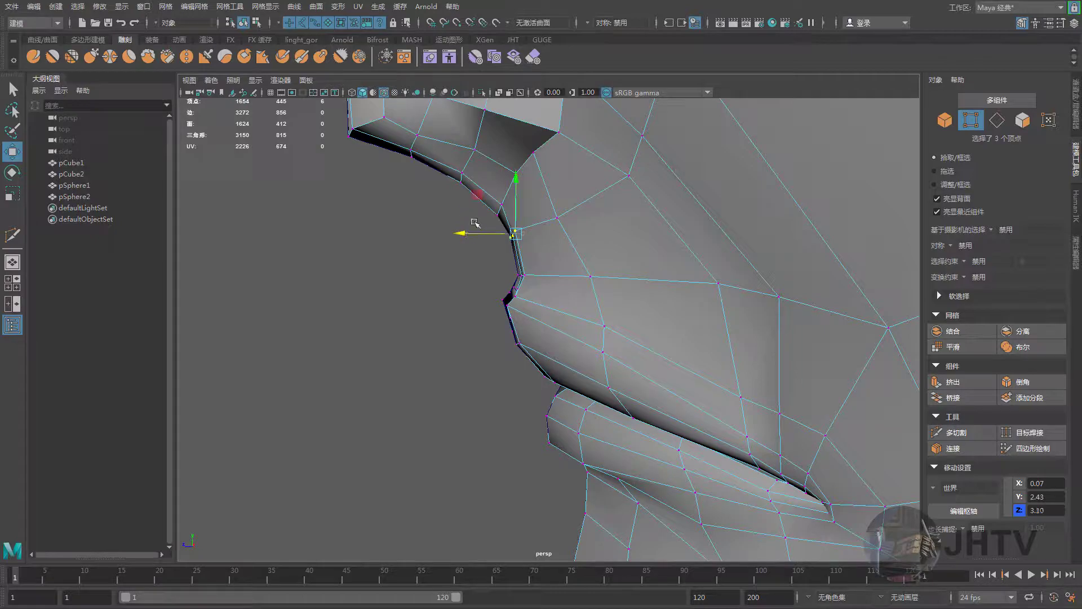
{"action": "mouse_move", "coordinate": [504, 190]}
{"action": "left_mouse_down"}
{"action": "mouse_move", "coordinate": [496, 211]}
{"action": "mouse_move", "coordinate": [519, 270]}
{"action": "mouse_move", "coordinate": [612, 290]}
{"action": "mouse_move", "coordinate": [582, 255]}
{"action": "mouse_move", "coordinate": [566, 282]}
{"action": "mouse_move", "coordinate": [575, 314]}
{"action": "left_mouse_up"}
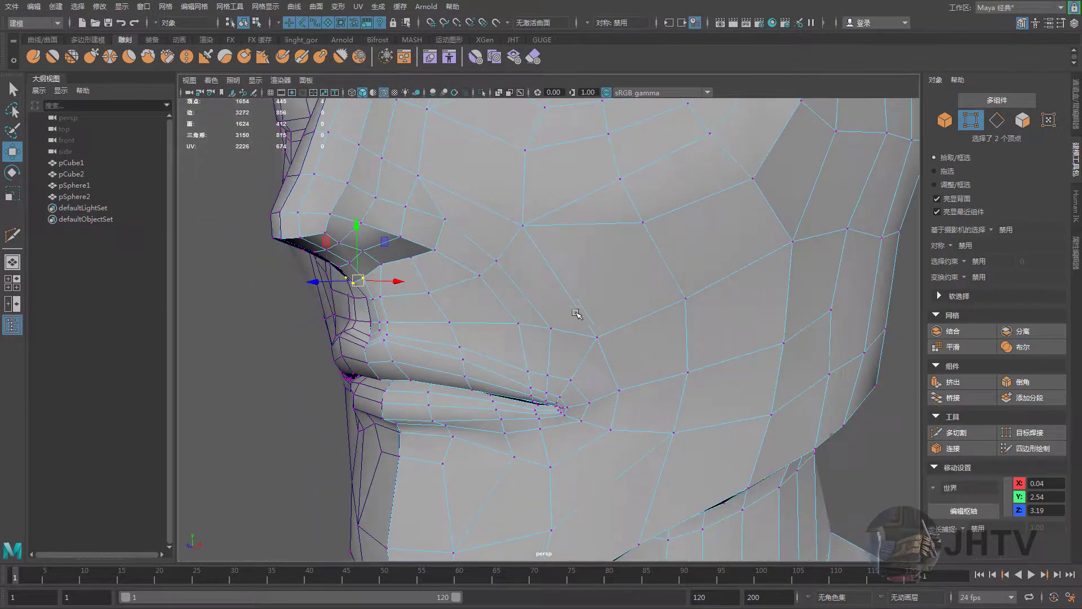
{"action": "left_click", "coordinate": [987, 433]}
{"action": "left_click", "coordinate": [643, 224]}
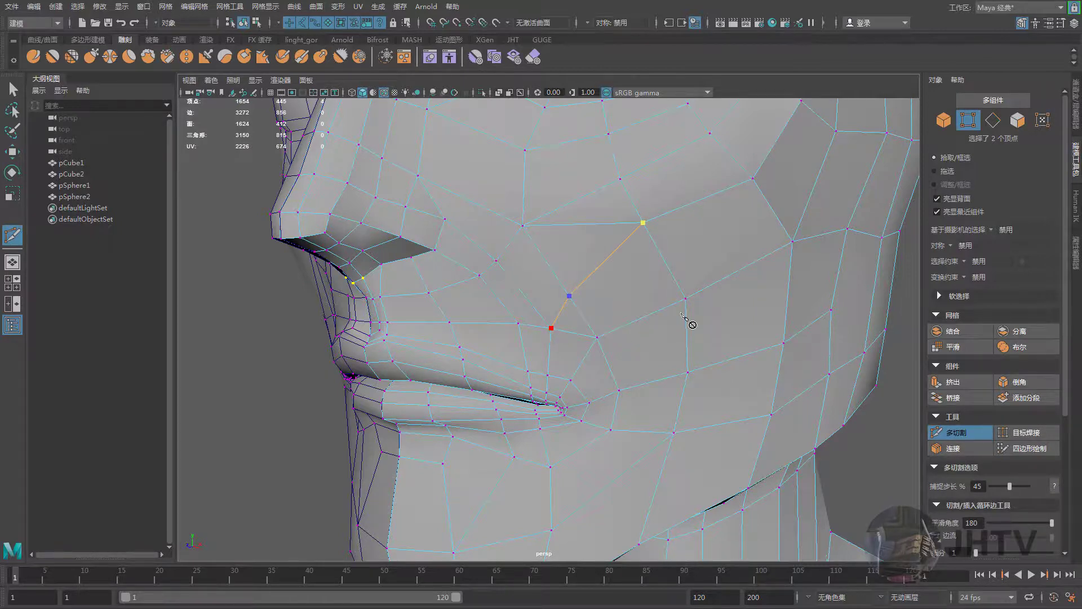
Finish the cheek cut, then delete the unwanted cheek edge and return to vertex selection
{"action": "left_click_drag", "start_coordinate": [684, 316], "coordinate": [586, 248], "text": "alt"}
{"action": "key", "text": "w"}
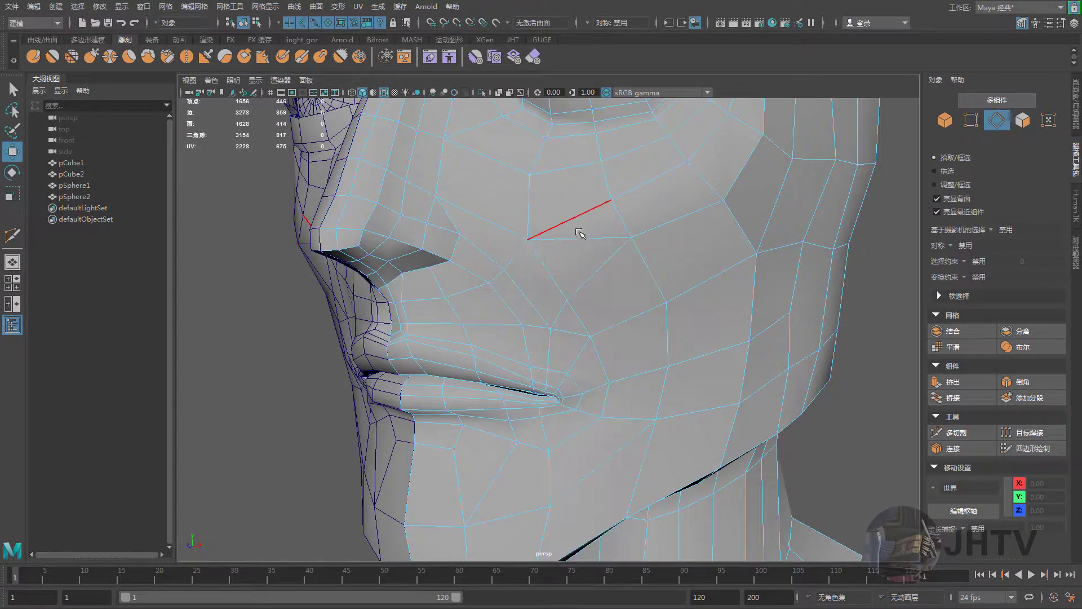
{"action": "left_click", "coordinate": [579, 237]}
{"action": "key", "text": "Delete"}
{"action": "scroll", "coordinate": [580, 236], "scroll_direction": "down", "scroll_amount": 2}
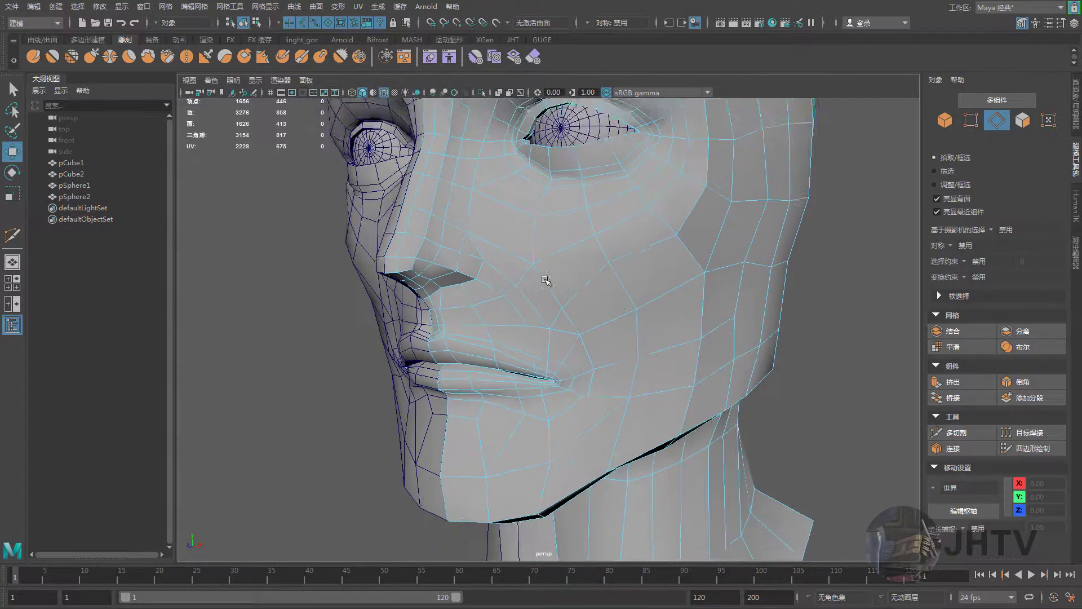
{"action": "key", "text": "F9"}
{"action": "scroll", "coordinate": [571, 337], "scroll_direction": "up", "scroll_amount": 3}
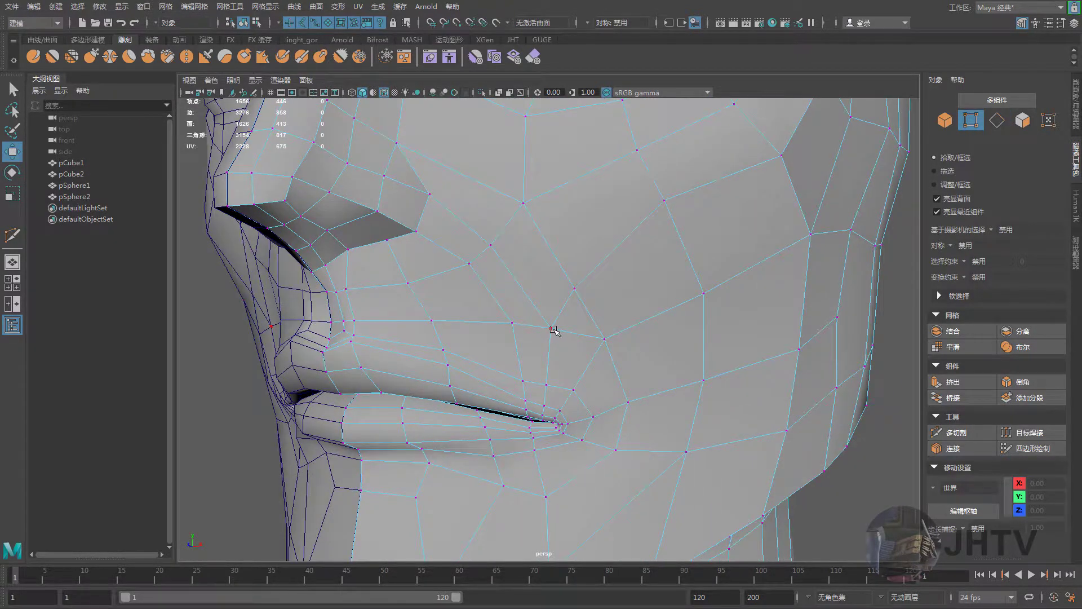
Reposition the vertices beside and below the mouth corner, lowering one slightly
{"action": "left_click", "coordinate": [553, 330]}
{"action": "scroll", "coordinate": [563, 329], "scroll_direction": "up", "scroll_amount": 1}
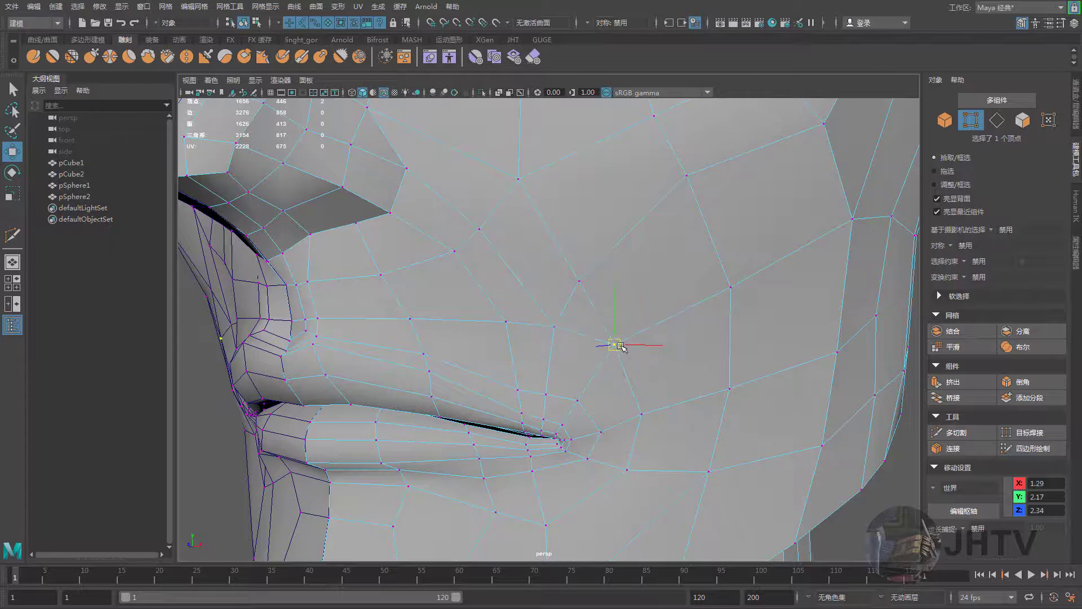
{"action": "left_click_drag", "start_coordinate": [612, 342], "coordinate": [618, 419], "text": "alt"}
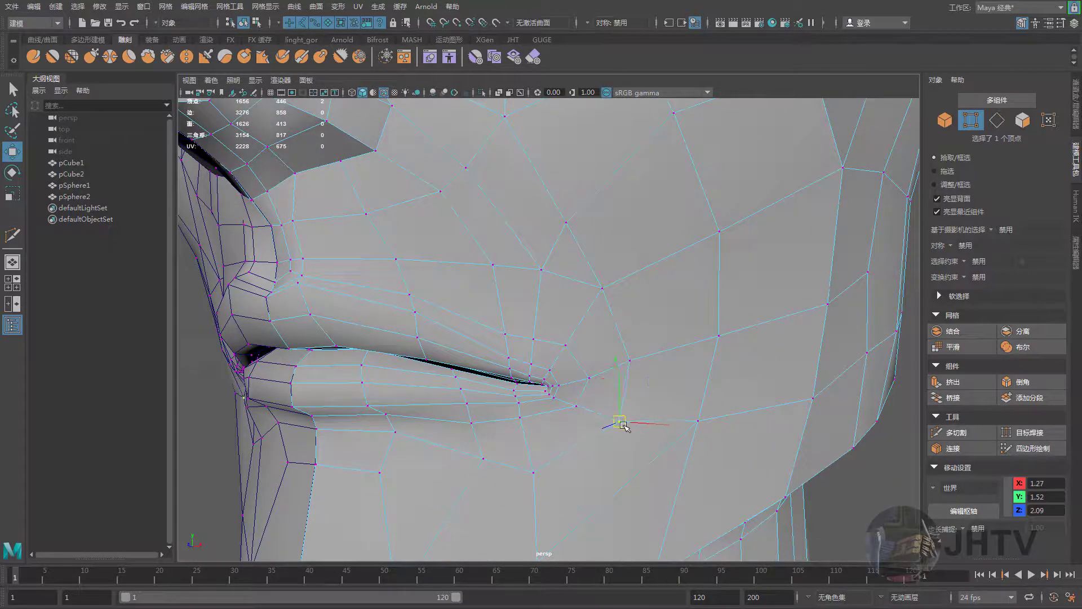
{"action": "left_click", "coordinate": [630, 361]}
{"action": "left_click_drag", "start_coordinate": [633, 364], "coordinate": [565, 372], "text": "alt"}
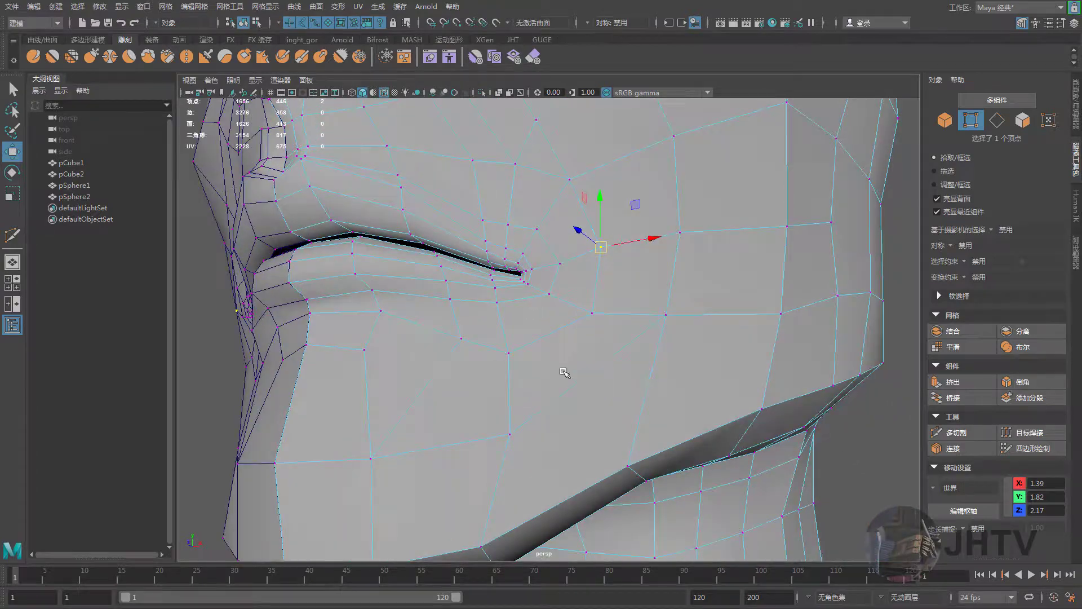
{"action": "left_click", "coordinate": [498, 307]}
{"action": "scroll", "coordinate": [498, 306], "scroll_direction": "up", "scroll_amount": 3}
{"action": "mouse_move", "coordinate": [464, 247]}
{"action": "left_mouse_down", "text": "alt"}
{"action": "mouse_move", "coordinate": [520, 297]}
{"action": "mouse_move", "coordinate": [531, 295]}
{"action": "mouse_move", "coordinate": [527, 307]}
{"action": "mouse_move", "coordinate": [495, 293]}
{"action": "mouse_move", "coordinate": [547, 333]}
{"action": "mouse_move", "coordinate": [581, 307]}
{"action": "mouse_move", "coordinate": [565, 304]}
{"action": "mouse_move", "coordinate": [585, 312]}
{"action": "mouse_move", "coordinate": [527, 287]}
{"action": "mouse_move", "coordinate": [439, 294]}
{"action": "mouse_move", "coordinate": [715, 346]}
{"action": "mouse_move", "coordinate": [595, 294]}
{"action": "left_mouse_up", "text": "alt"}
{"action": "scroll", "coordinate": [467, 297], "scroll_direction": "down", "scroll_amount": 2}
{"action": "scroll", "coordinate": [581, 307], "scroll_direction": "up", "scroll_amount": 3}
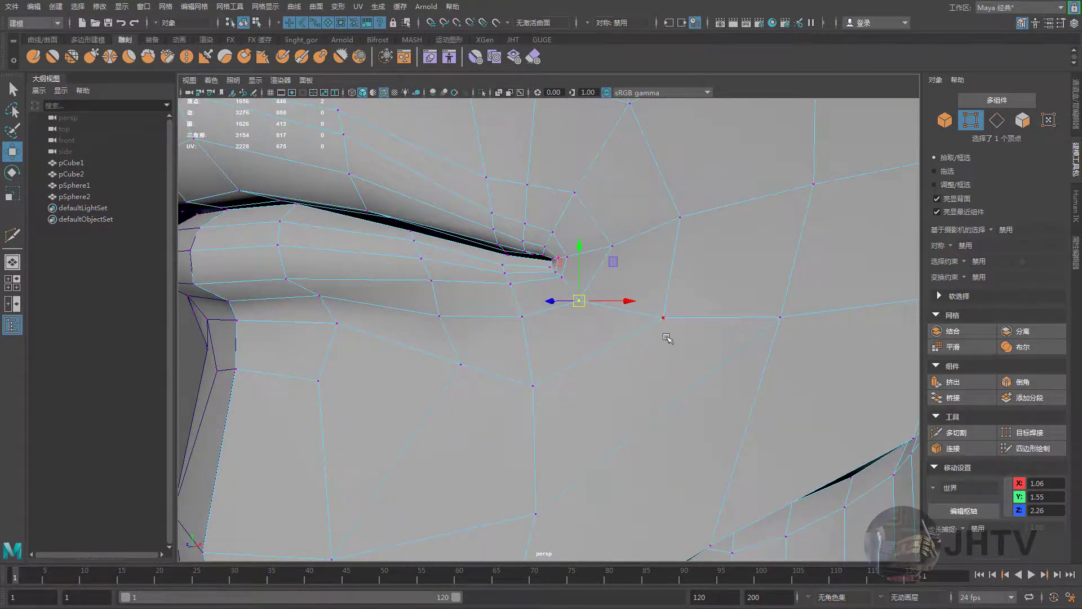
Select vertices on the lower cheek and along the jaw
{"action": "left_click", "coordinate": [781, 319]}
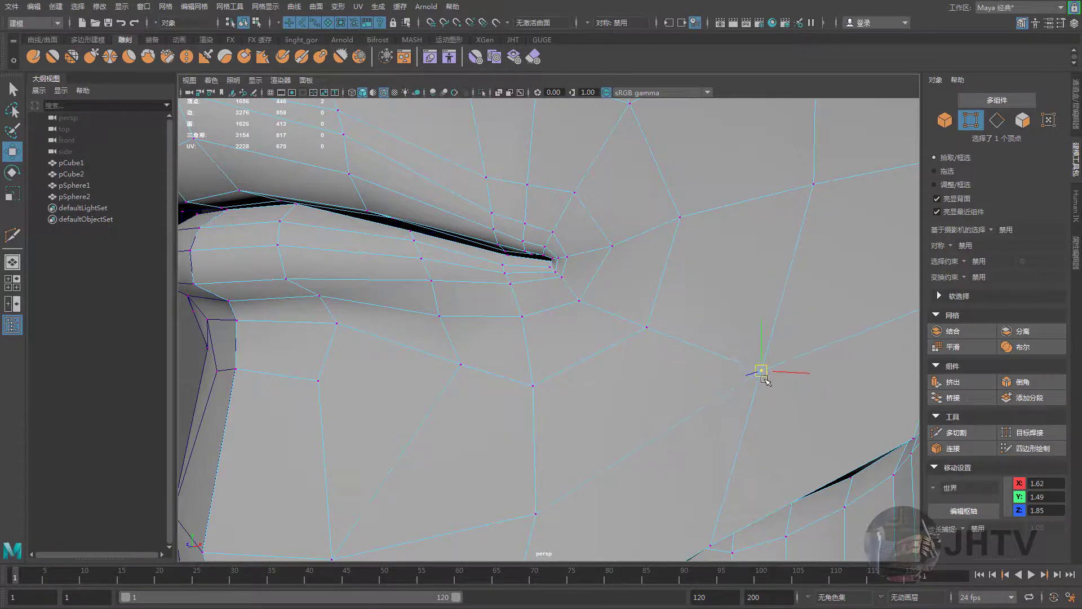
{"action": "mouse_move", "coordinate": [765, 381]}
{"action": "left_mouse_down", "text": "alt"}
{"action": "mouse_move", "coordinate": [649, 349]}
{"action": "mouse_move", "coordinate": [780, 314]}
{"action": "mouse_move", "coordinate": [648, 327]}
{"action": "mouse_move", "coordinate": [548, 316]}
{"action": "mouse_move", "coordinate": [623, 309]}
{"action": "left_mouse_up", "text": "alt"}
{"action": "left_click", "coordinate": [772, 322]}
{"action": "scroll", "coordinate": [772, 336], "scroll_direction": "down", "scroll_amount": 5}
{"action": "scroll", "coordinate": [548, 316], "scroll_direction": "up", "scroll_amount": 2}
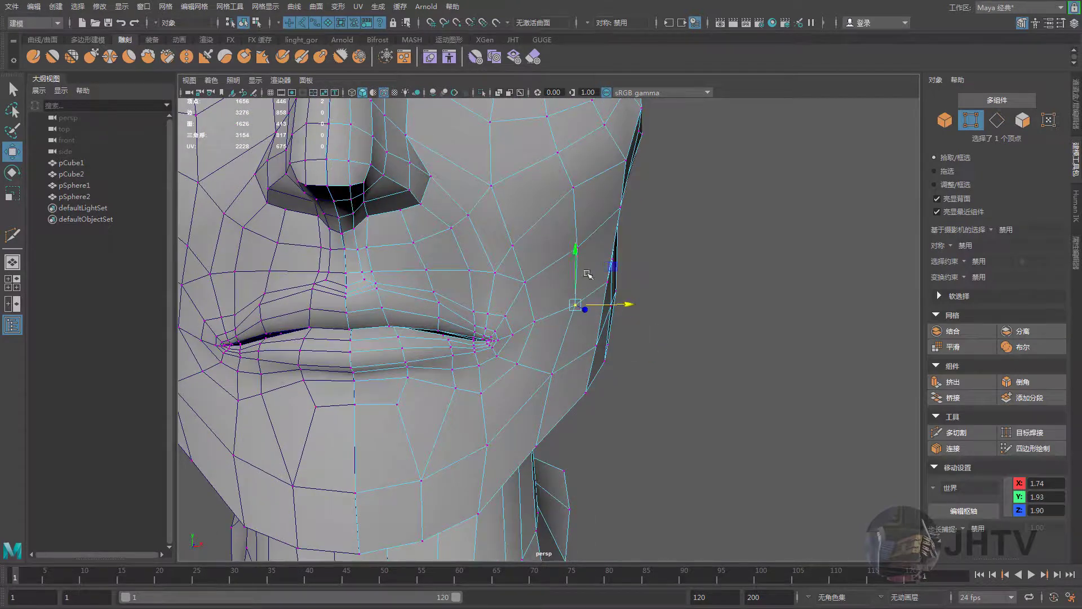
Shift the selected vertex along the jawline, viewed from a side profile
{"action": "left_click_drag", "start_coordinate": [570, 239], "coordinate": [519, 249], "text": "alt"}
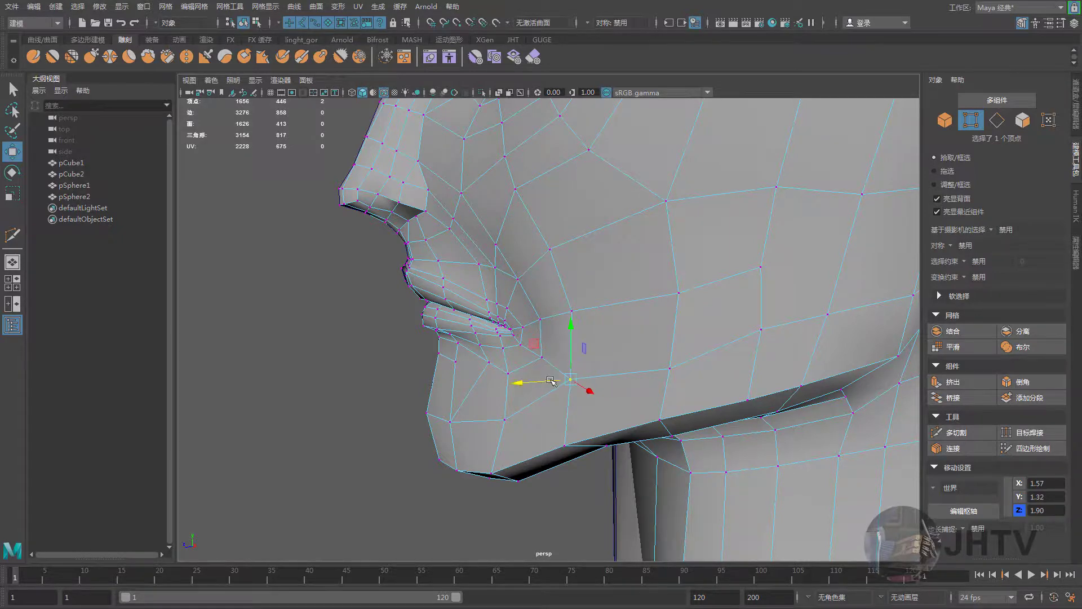
{"action": "left_click_drag", "start_coordinate": [551, 382], "coordinate": [643, 348], "text": "alt"}
{"action": "mouse_move", "coordinate": [642, 295]}
{"action": "left_mouse_down", "text": "alt"}
{"action": "mouse_move", "coordinate": [600, 291]}
{"action": "mouse_move", "coordinate": [650, 352]}
{"action": "mouse_move", "coordinate": [609, 351]}
{"action": "mouse_move", "coordinate": [677, 349]}
{"action": "mouse_move", "coordinate": [638, 353]}
{"action": "mouse_move", "coordinate": [669, 293]}
{"action": "mouse_move", "coordinate": [642, 291]}
{"action": "left_mouse_up", "text": "alt"}
{"action": "scroll", "coordinate": [676, 349], "scroll_direction": "down", "scroll_amount": 3}
{"action": "scroll", "coordinate": [638, 353], "scroll_direction": "up", "scroll_amount": 3}
{"action": "scroll", "coordinate": [638, 354], "scroll_direction": "up", "scroll_amount": 2}
Select a cheek vertex, zoom close on the mouth corner, and activate Multi-Cut
{"action": "left_click", "coordinate": [639, 287]}
{"action": "scroll", "coordinate": [639, 291], "scroll_direction": "up", "scroll_amount": 2}
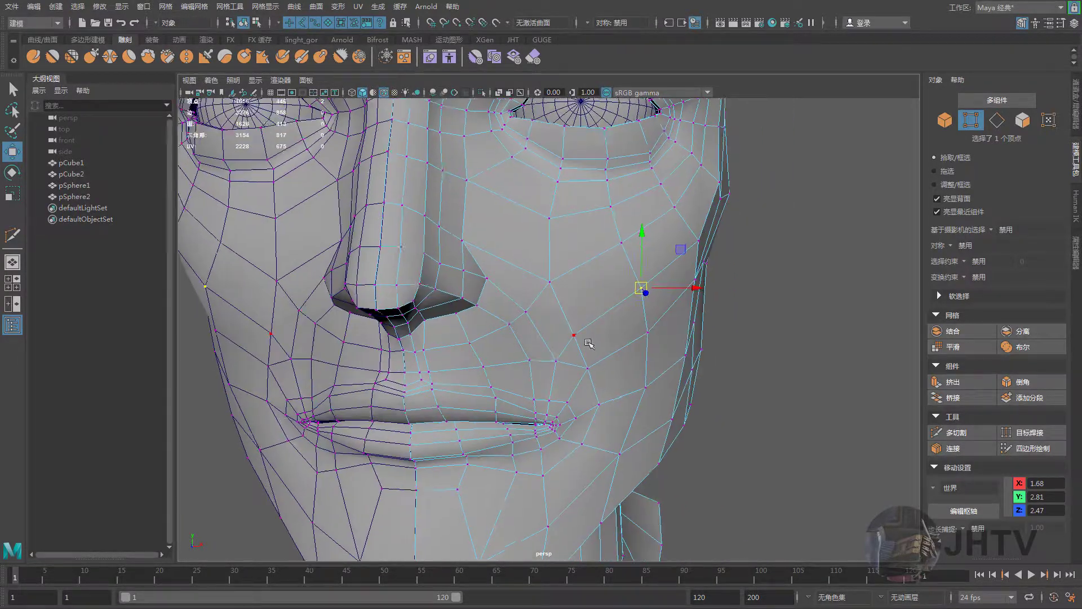
{"action": "scroll", "coordinate": [643, 291], "scroll_direction": "up", "scroll_amount": 2}
{"action": "scroll", "coordinate": [574, 311], "scroll_direction": "up", "scroll_amount": 2}
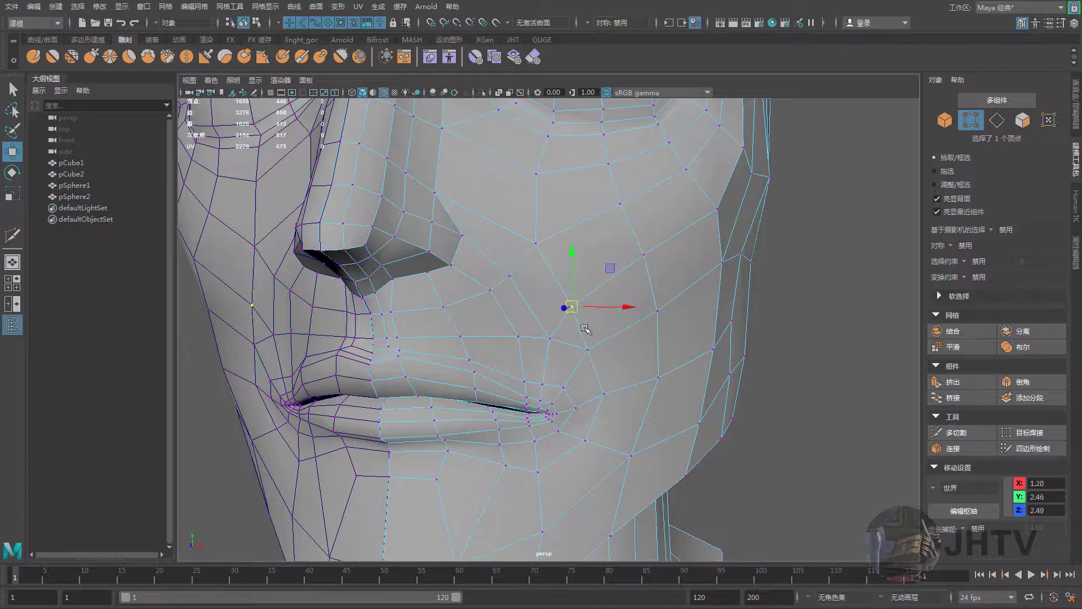
{"action": "mouse_move", "coordinate": [586, 330]}
{"action": "left_mouse_down", "text": "alt"}
{"action": "mouse_move", "coordinate": [599, 350]}
{"action": "mouse_move", "coordinate": [659, 306]}
{"action": "left_mouse_up", "text": "alt"}
{"action": "scroll", "coordinate": [599, 350], "scroll_direction": "up", "scroll_amount": 3}
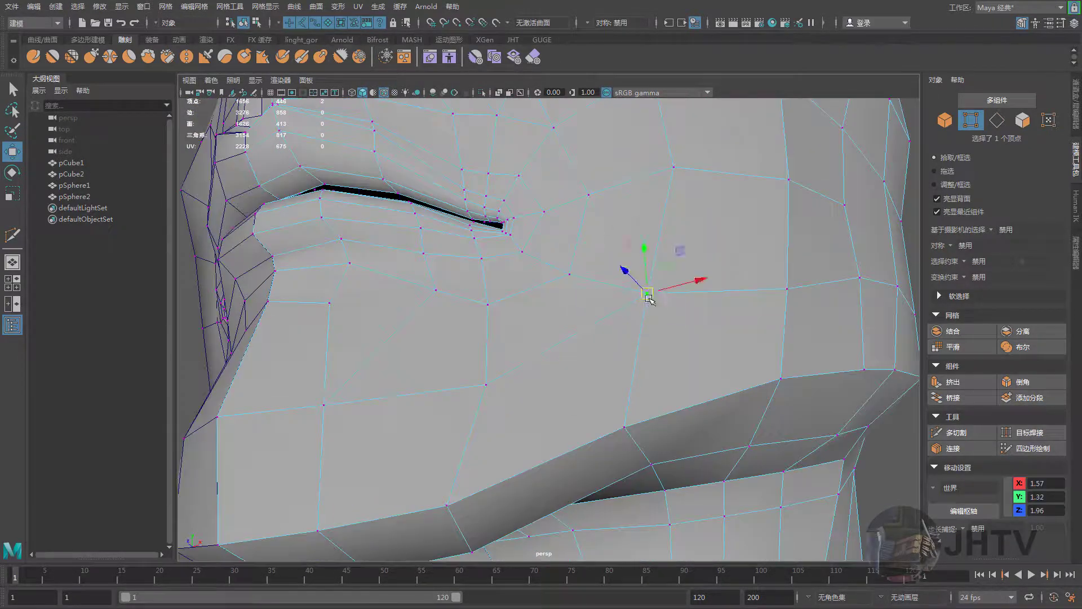
{"action": "scroll", "coordinate": [651, 320], "scroll_direction": "down", "scroll_amount": 3}
{"action": "mouse_move", "coordinate": [582, 338]}
{"action": "left_mouse_down", "text": "alt"}
{"action": "mouse_move", "coordinate": [586, 327]}
{"action": "mouse_move", "coordinate": [589, 369]}
{"action": "left_mouse_up", "text": "alt"}
{"action": "scroll", "coordinate": [583, 399], "scroll_direction": "up", "scroll_amount": 3}
{"action": "scroll", "coordinate": [574, 428], "scroll_direction": "up", "scroll_amount": 2}
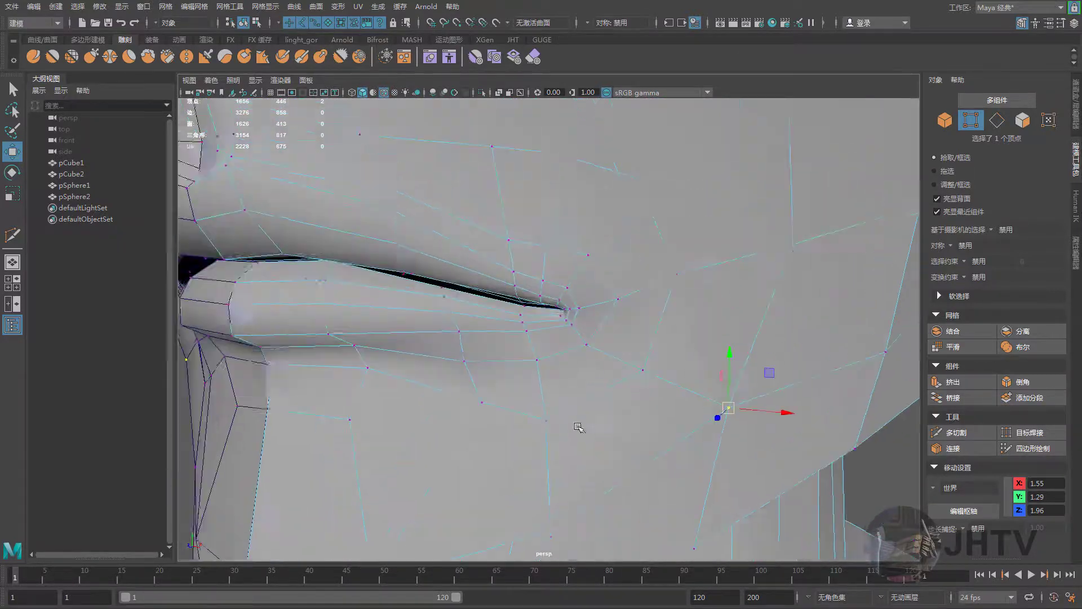
{"action": "scroll", "coordinate": [628, 391], "scroll_direction": "up", "scroll_amount": 2}
{"action": "left_click", "coordinate": [953, 433]}
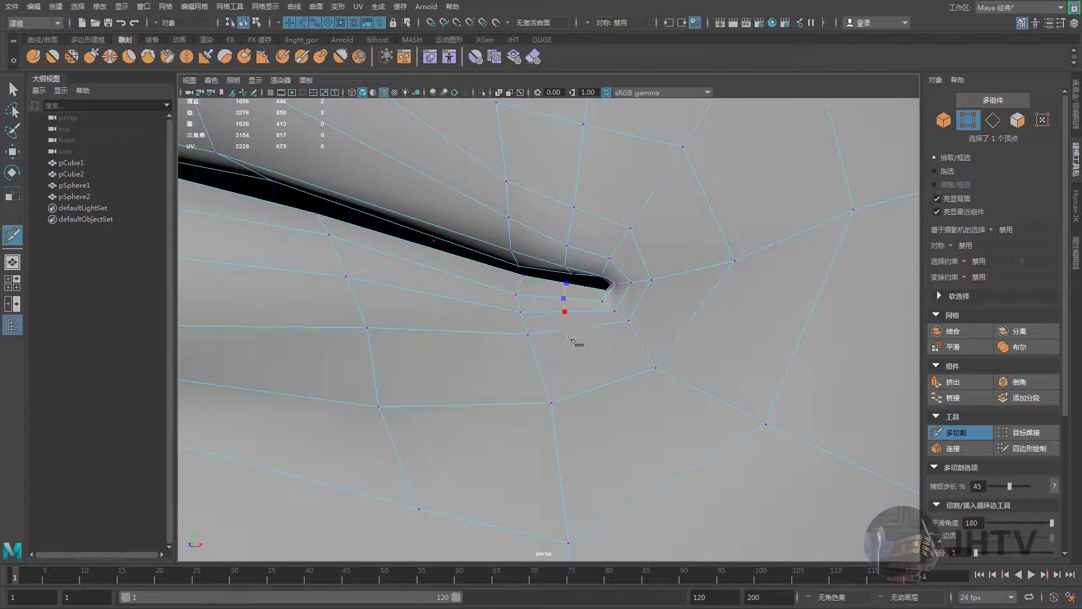
Cut a new edge from the mouth corner down to the jaw edge and commit it
{"action": "middle_click_drag", "start_coordinate": [636, 417], "coordinate": [599, 312], "text": "alt"}
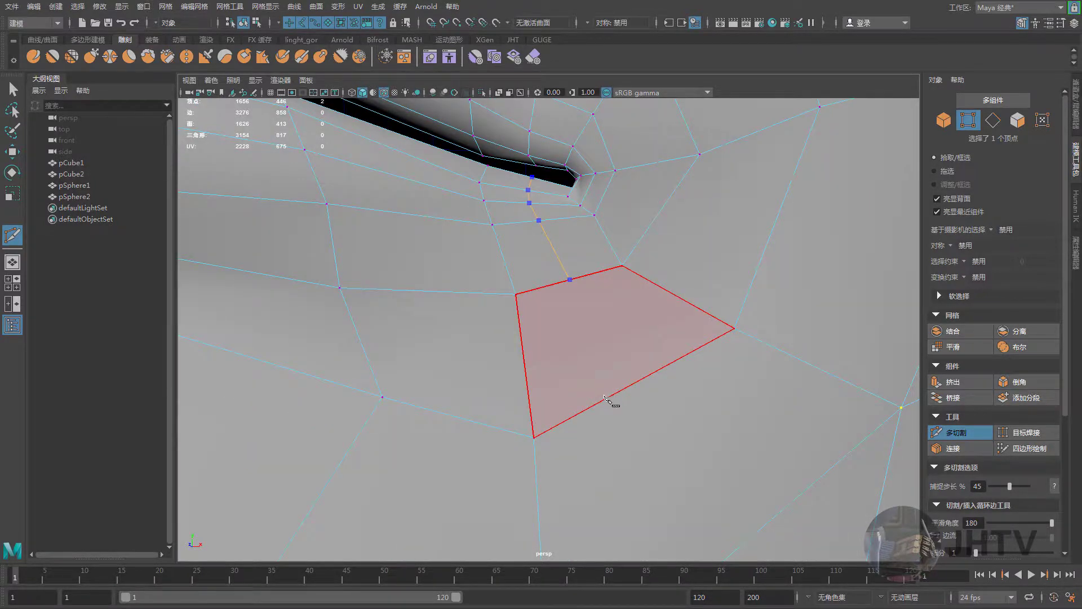
{"action": "scroll", "coordinate": [620, 406], "scroll_direction": "up", "scroll_amount": 3}
{"action": "mouse_move", "coordinate": [678, 404]}
{"action": "left_mouse_down", "text": "alt"}
{"action": "mouse_move", "coordinate": [539, 242]}
{"action": "mouse_move", "coordinate": [607, 311]}
{"action": "mouse_move", "coordinate": [536, 302]}
{"action": "left_mouse_up", "text": "alt"}
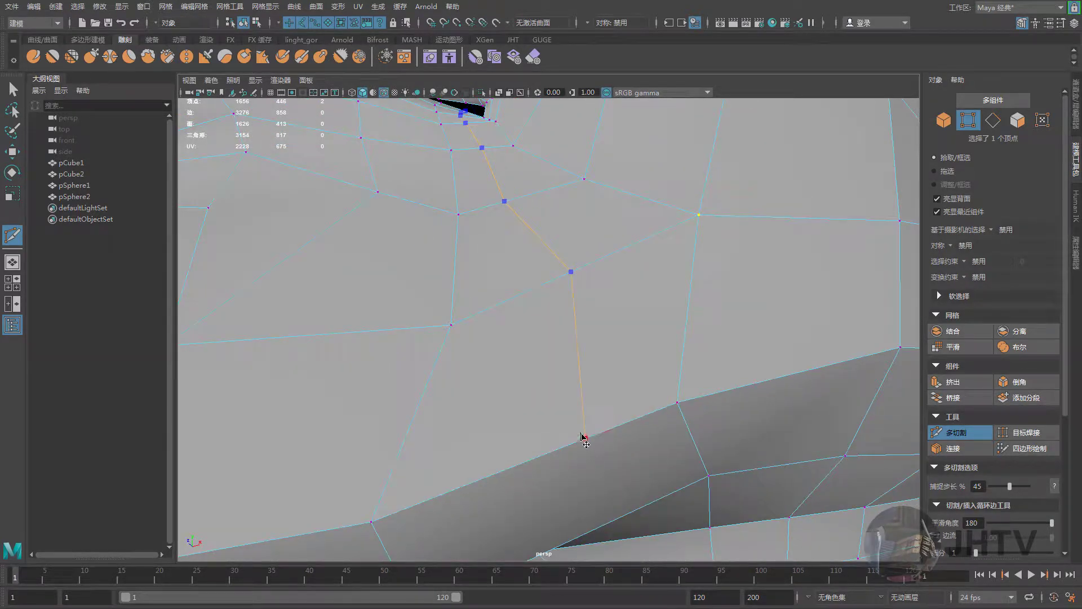
{"action": "mouse_move", "coordinate": [580, 438]}
{"action": "left_mouse_down", "text": "alt"}
{"action": "mouse_move", "coordinate": [550, 271]}
{"action": "mouse_move", "coordinate": [580, 294]}
{"action": "mouse_move", "coordinate": [558, 354]}
{"action": "left_mouse_up", "text": "alt"}
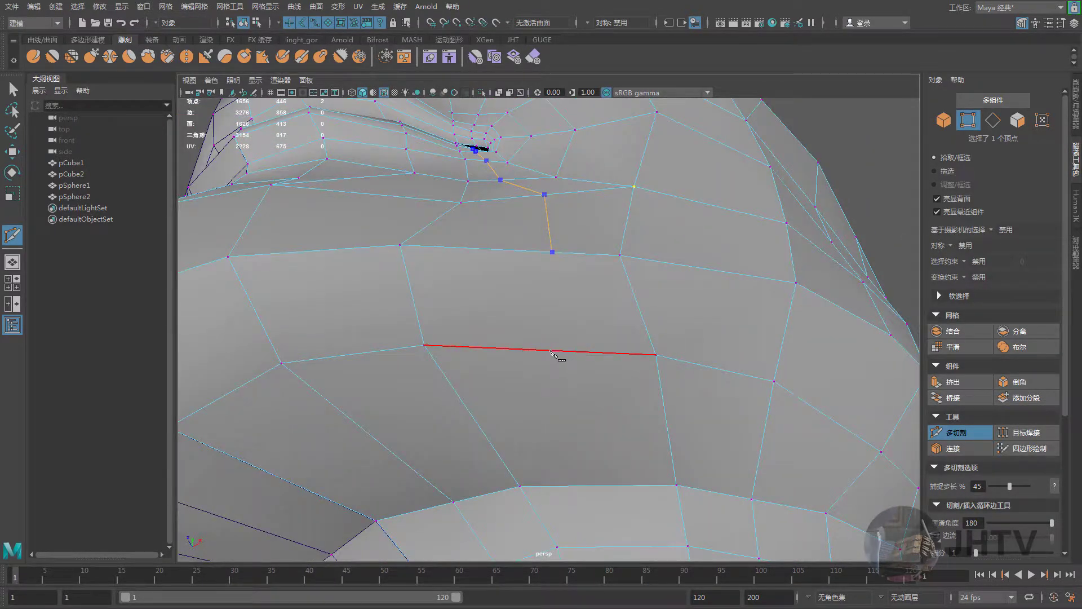
{"action": "key", "text": "Return"}
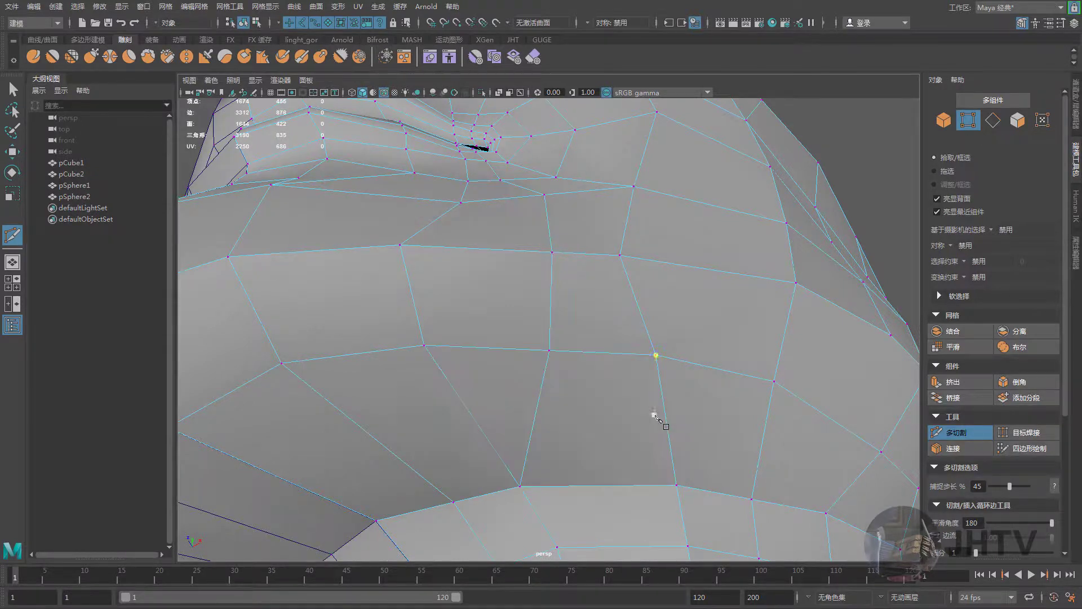
In vertex mode, select the vertex beside the mouth corner and reposition it below the corner
{"action": "key", "text": "w"}
{"action": "left_click_drag", "start_coordinate": [679, 331], "coordinate": [518, 327], "text": "alt"}
{"action": "right_click_drag", "start_coordinate": [519, 327], "coordinate": [596, 333], "text": "alt"}
{"action": "right_click", "coordinate": [592, 262]}
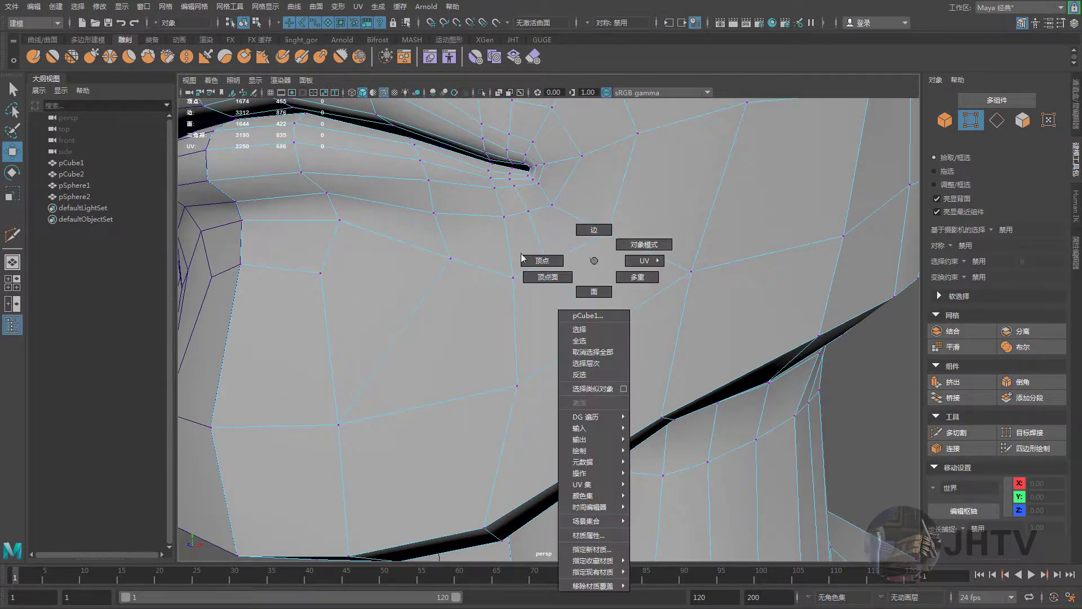
{"action": "right_click_drag", "start_coordinate": [592, 262], "coordinate": [545, 265], "text": "alt"}
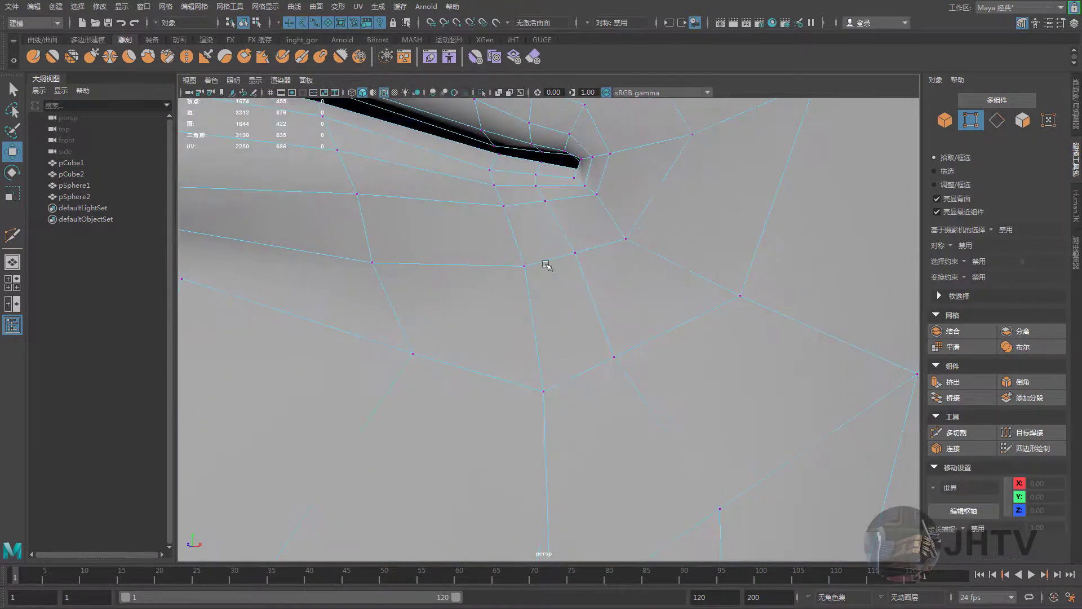
{"action": "left_click", "coordinate": [525, 266]}
{"action": "left_click_drag", "start_coordinate": [524, 265], "coordinate": [469, 277], "text": "alt"}
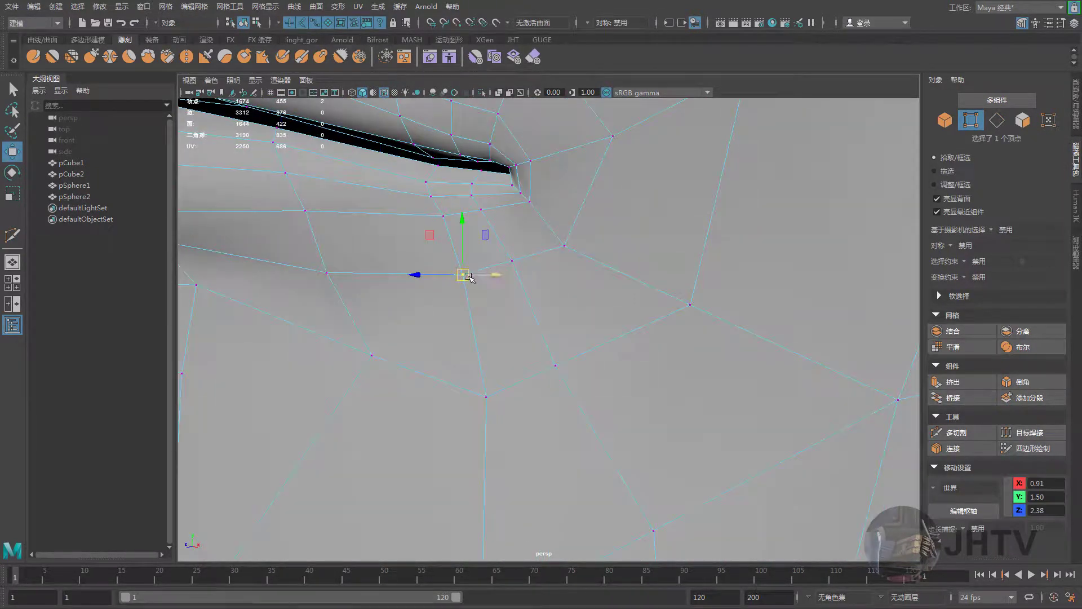
{"action": "middle_click_drag", "start_coordinate": [513, 274], "coordinate": [515, 263]}
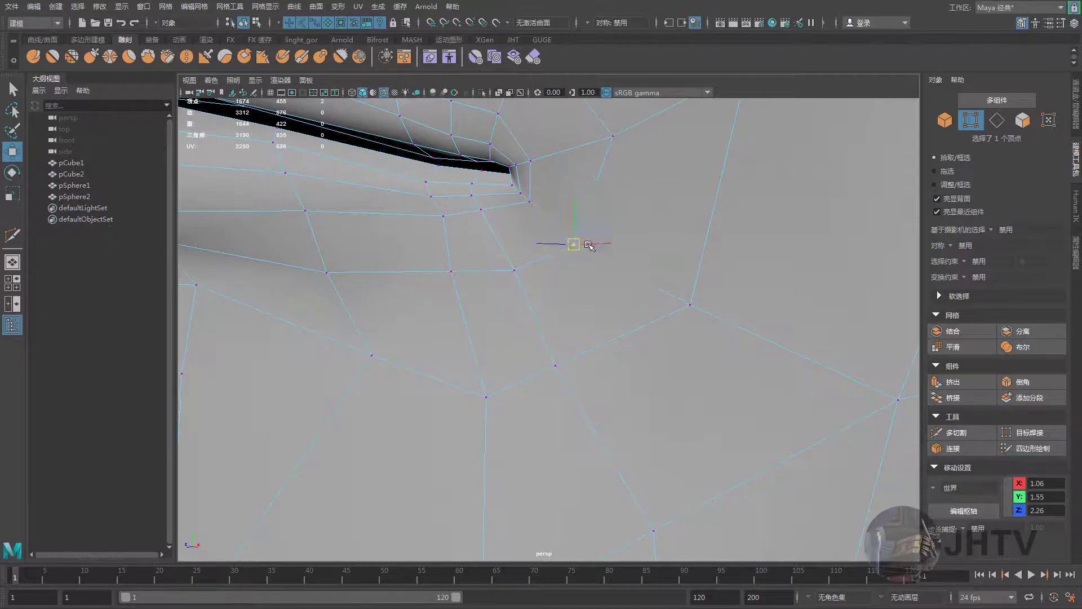
Snap the new vertex onto its neighbouring vertex and check the placement from several angles
{"action": "middle_click_drag", "start_coordinate": [564, 312], "coordinate": [561, 369]}
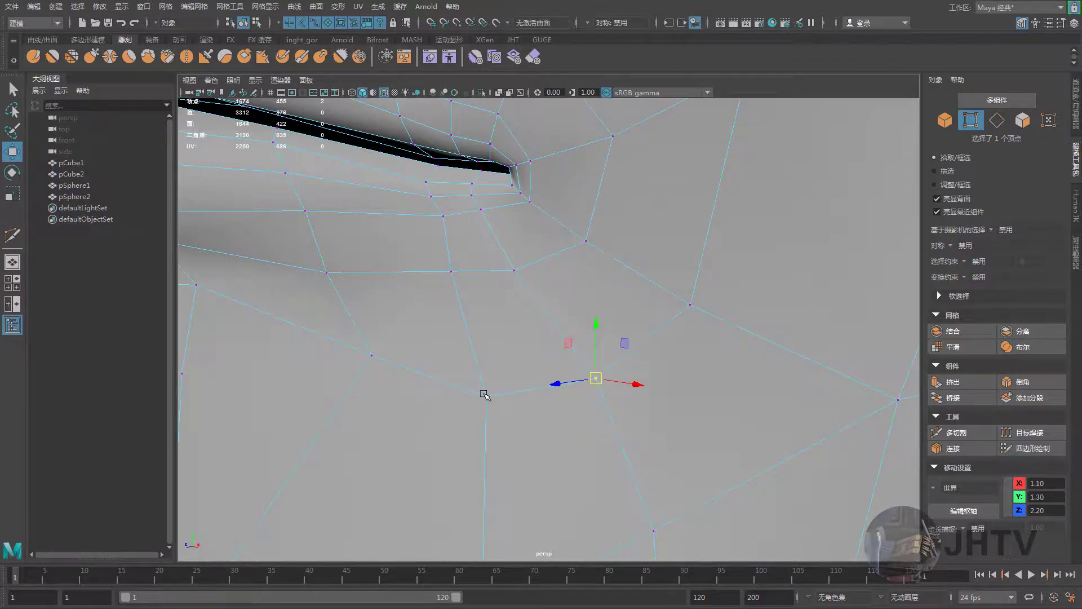
{"action": "middle_click_drag", "start_coordinate": [484, 395], "coordinate": [484, 394]}
{"action": "left_click_drag", "start_coordinate": [484, 394], "coordinate": [428, 338], "text": "alt"}
{"action": "middle_click_drag", "start_coordinate": [429, 339], "coordinate": [439, 334]}
{"action": "mouse_move", "coordinate": [439, 335]}
{"action": "left_mouse_down", "text": "alt"}
{"action": "mouse_move", "coordinate": [425, 322]}
{"action": "mouse_move", "coordinate": [500, 331]}
{"action": "mouse_move", "coordinate": [573, 276]}
{"action": "left_mouse_up", "text": "alt"}
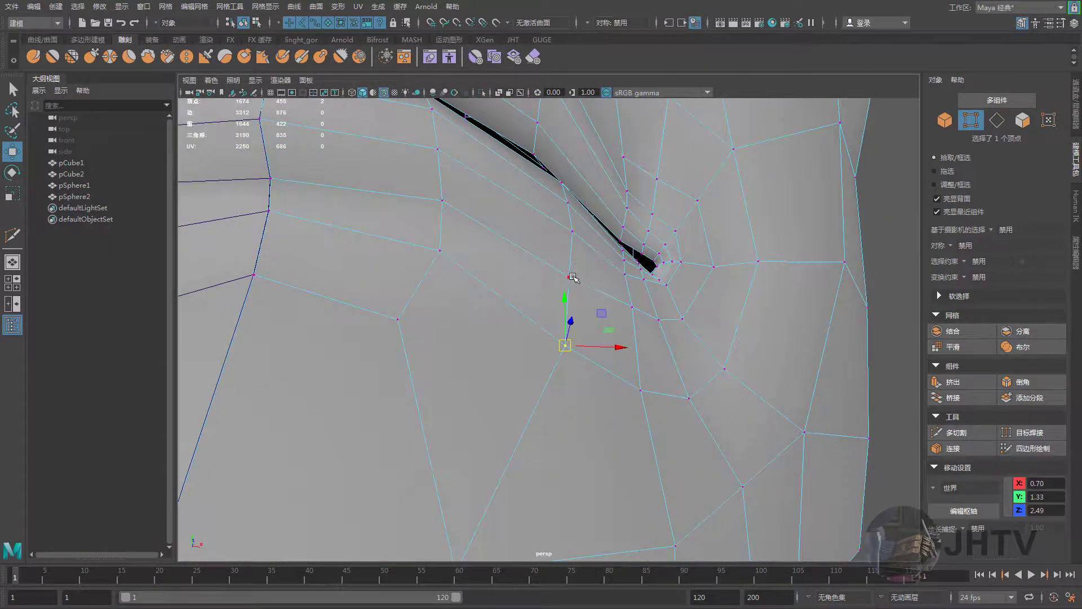
{"action": "middle_click_drag", "start_coordinate": [572, 276], "coordinate": [572, 276]}
{"action": "mouse_move", "coordinate": [572, 276]}
{"action": "left_mouse_down", "text": "alt"}
{"action": "mouse_move", "coordinate": [546, 300]}
{"action": "mouse_move", "coordinate": [495, 297]}
{"action": "mouse_move", "coordinate": [489, 274]}
{"action": "left_mouse_up", "text": "alt"}
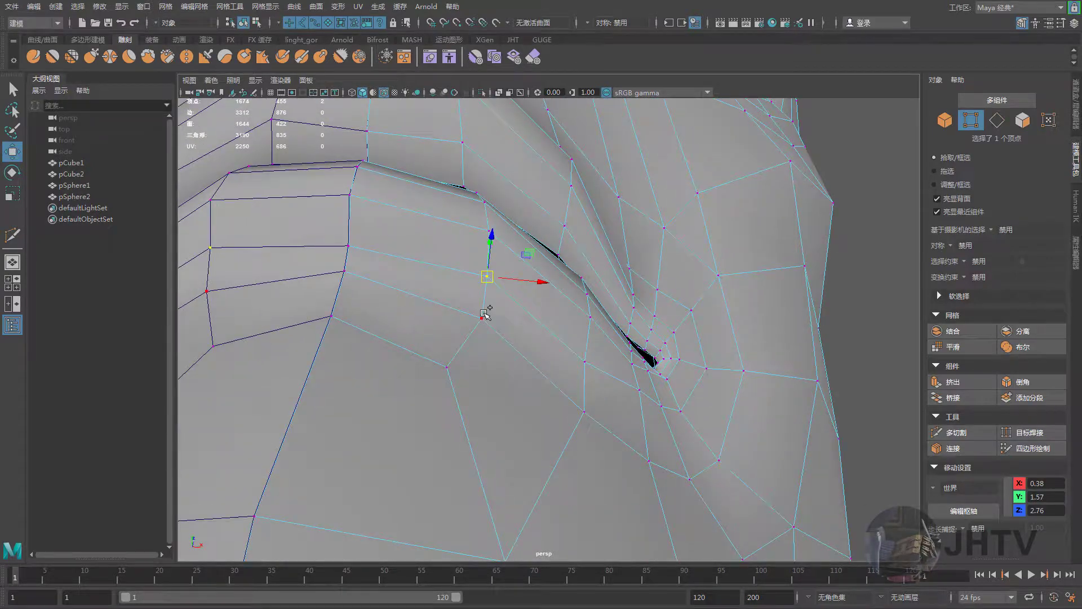
Lower the lower-lip vertex slightly along the vertical axis
{"action": "mouse_move", "coordinate": [489, 326]}
{"action": "left_mouse_down", "text": "alt"}
{"action": "mouse_move", "coordinate": [645, 285]}
{"action": "mouse_move", "coordinate": [557, 357]}
{"action": "mouse_move", "coordinate": [507, 375]}
{"action": "mouse_move", "coordinate": [583, 367]}
{"action": "left_mouse_up", "text": "alt"}
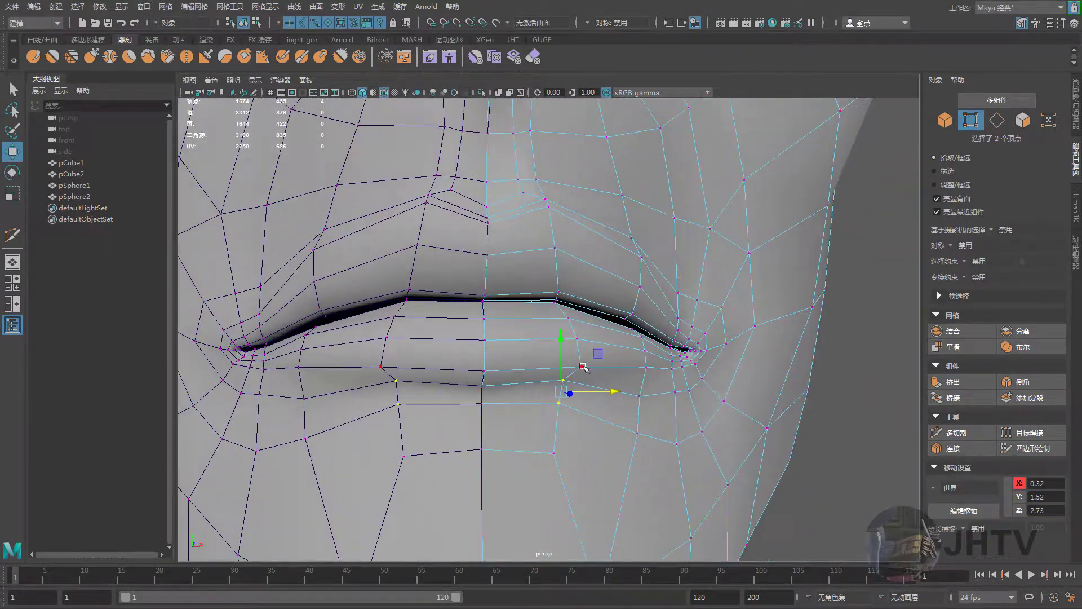
{"action": "left_click_drag", "start_coordinate": [582, 320], "coordinate": [582, 333]}
{"action": "left_click_drag", "start_coordinate": [583, 332], "coordinate": [616, 392], "text": "alt"}
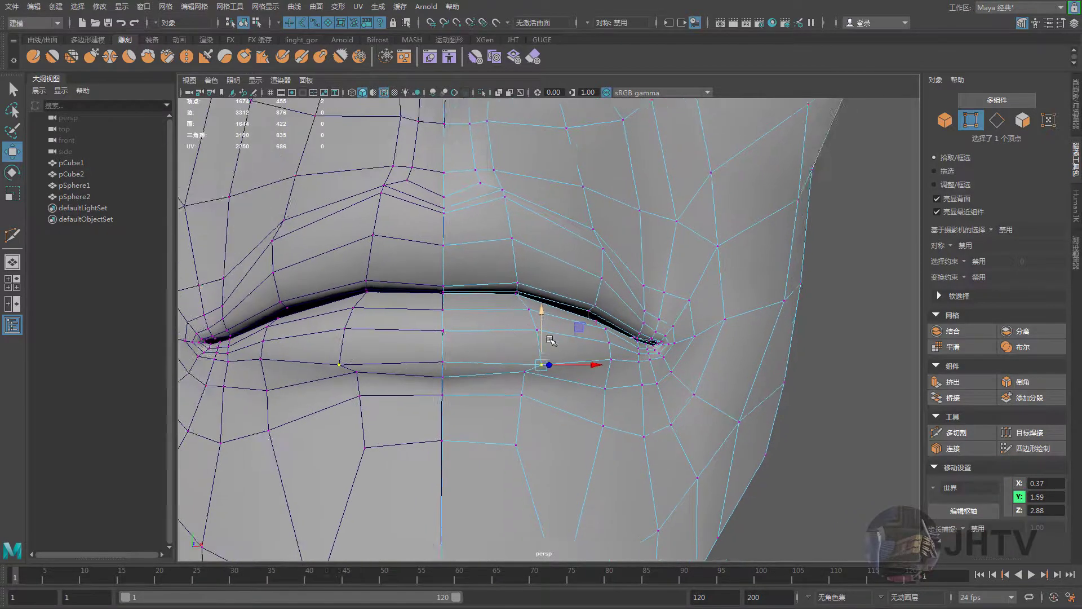
{"action": "mouse_move", "coordinate": [613, 321]}
{"action": "left_mouse_down"}
{"action": "mouse_move", "coordinate": [613, 333]}
{"action": "mouse_move", "coordinate": [564, 349]}
{"action": "mouse_move", "coordinate": [632, 372]}
{"action": "mouse_move", "coordinate": [633, 346]}
{"action": "mouse_move", "coordinate": [515, 327]}
{"action": "left_mouse_up"}
{"action": "scroll", "coordinate": [648, 388], "scroll_direction": "up", "scroll_amount": 3}
{"action": "scroll", "coordinate": [602, 389], "scroll_direction": "up", "scroll_amount": 3}
Raise the mouth-corner vertex slightly toward X 0.84, Y 1.76, Z 2.41 and select it
{"action": "mouse_move", "coordinate": [602, 389]}
{"action": "left_mouse_down", "text": "alt"}
{"action": "mouse_move", "coordinate": [552, 345]}
{"action": "mouse_move", "coordinate": [591, 350]}
{"action": "mouse_move", "coordinate": [567, 380]}
{"action": "mouse_move", "coordinate": [556, 310]}
{"action": "mouse_move", "coordinate": [628, 333]}
{"action": "mouse_move", "coordinate": [573, 341]}
{"action": "left_mouse_up", "text": "alt"}
{"action": "mouse_move", "coordinate": [669, 384]}
{"action": "left_mouse_down", "text": "alt"}
{"action": "mouse_move", "coordinate": [492, 328]}
{"action": "mouse_move", "coordinate": [519, 326]}
{"action": "mouse_move", "coordinate": [586, 369]}
{"action": "mouse_move", "coordinate": [539, 357]}
{"action": "mouse_move", "coordinate": [562, 331]}
{"action": "mouse_move", "coordinate": [564, 307]}
{"action": "mouse_move", "coordinate": [619, 326]}
{"action": "mouse_move", "coordinate": [582, 363]}
{"action": "mouse_move", "coordinate": [566, 330]}
{"action": "left_mouse_up", "text": "alt"}
{"action": "left_click_drag", "start_coordinate": [566, 330], "coordinate": [556, 303], "text": "alt"}
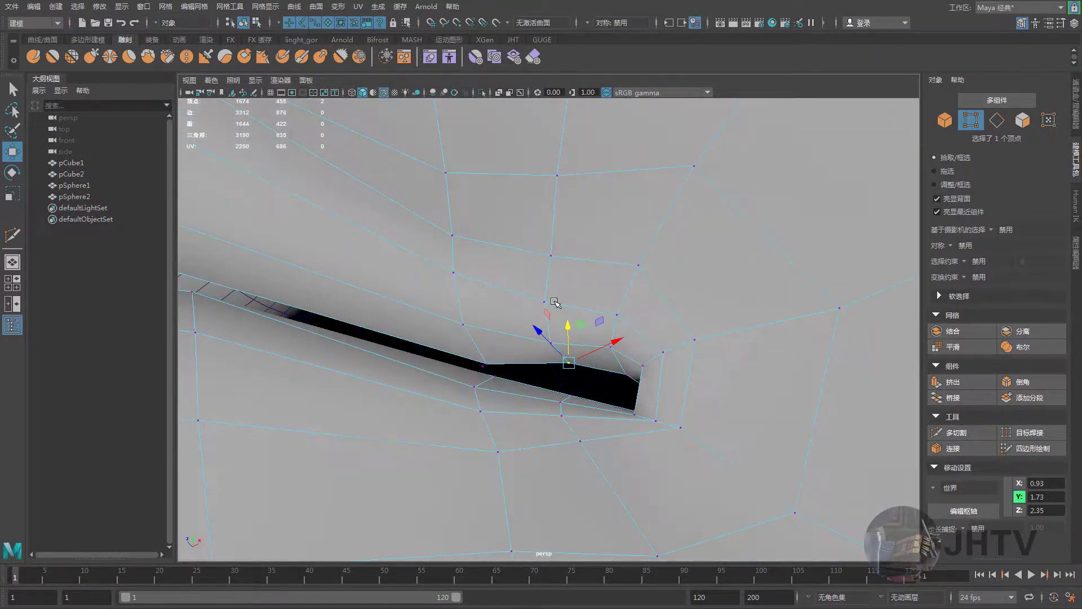
{"action": "left_click", "coordinate": [490, 362]}
{"action": "mouse_move", "coordinate": [491, 363]}
{"action": "left_mouse_down", "text": "alt"}
{"action": "mouse_move", "coordinate": [549, 352]}
{"action": "mouse_move", "coordinate": [506, 345]}
{"action": "mouse_move", "coordinate": [476, 313]}
{"action": "mouse_move", "coordinate": [576, 348]}
{"action": "mouse_move", "coordinate": [574, 335]}
{"action": "mouse_move", "coordinate": [642, 389]}
{"action": "left_mouse_up", "text": "alt"}
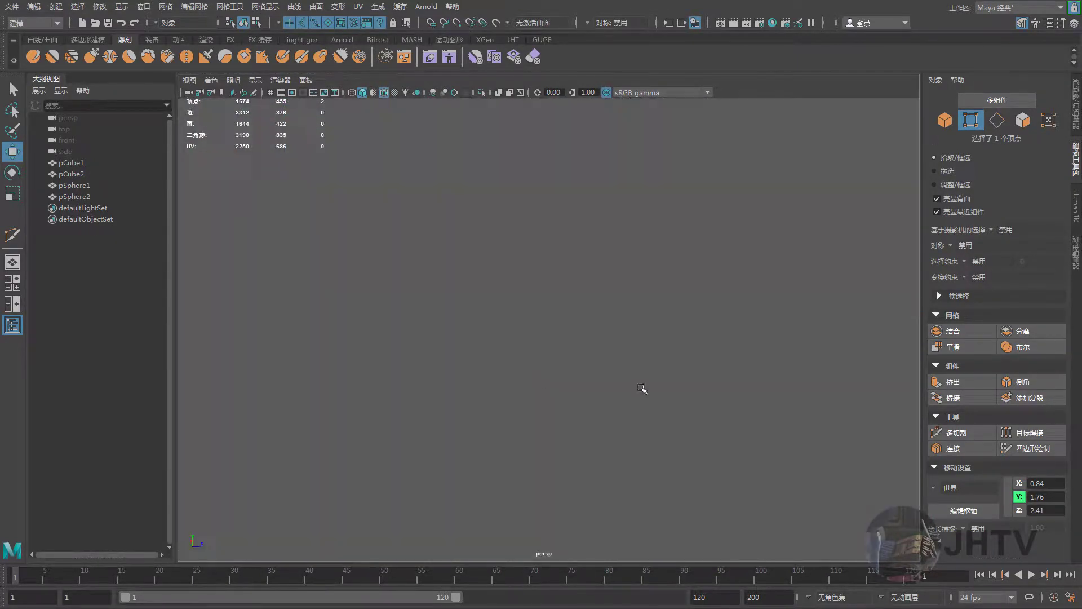
Nudge the inner mouth-corner vertex outward, down, then up, ending at X 0.98, Y 1.70, Z 2.36
{"action": "mouse_move", "coordinate": [539, 378]}
{"action": "left_mouse_down", "text": "alt"}
{"action": "mouse_move", "coordinate": [483, 350]}
{"action": "mouse_move", "coordinate": [532, 357]}
{"action": "mouse_move", "coordinate": [489, 379]}
{"action": "mouse_move", "coordinate": [506, 368]}
{"action": "left_mouse_up", "text": "alt"}
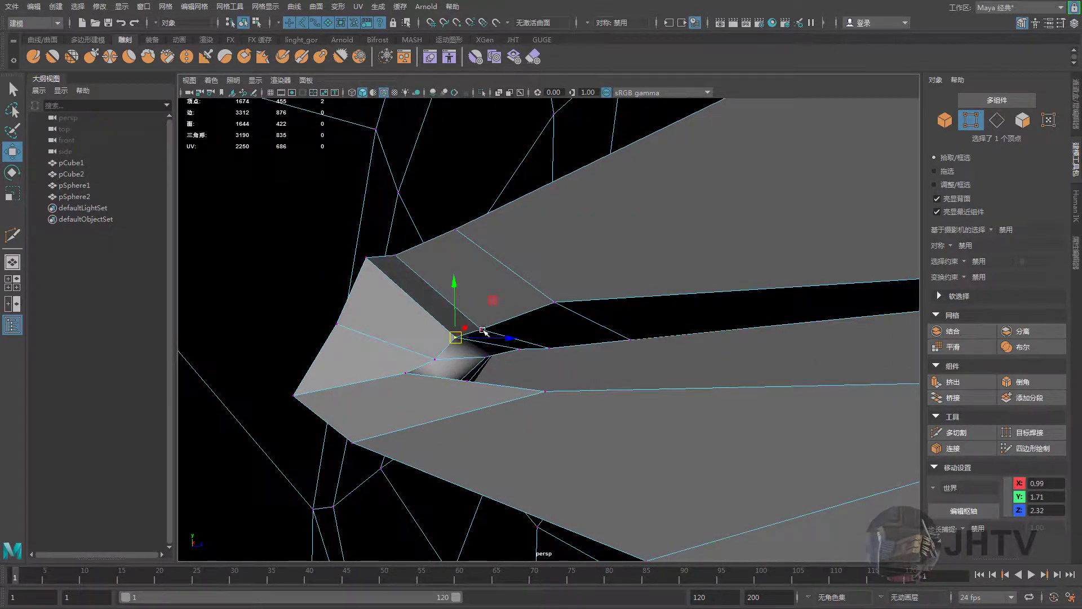
{"action": "left_click_drag", "start_coordinate": [483, 329], "coordinate": [483, 315]}
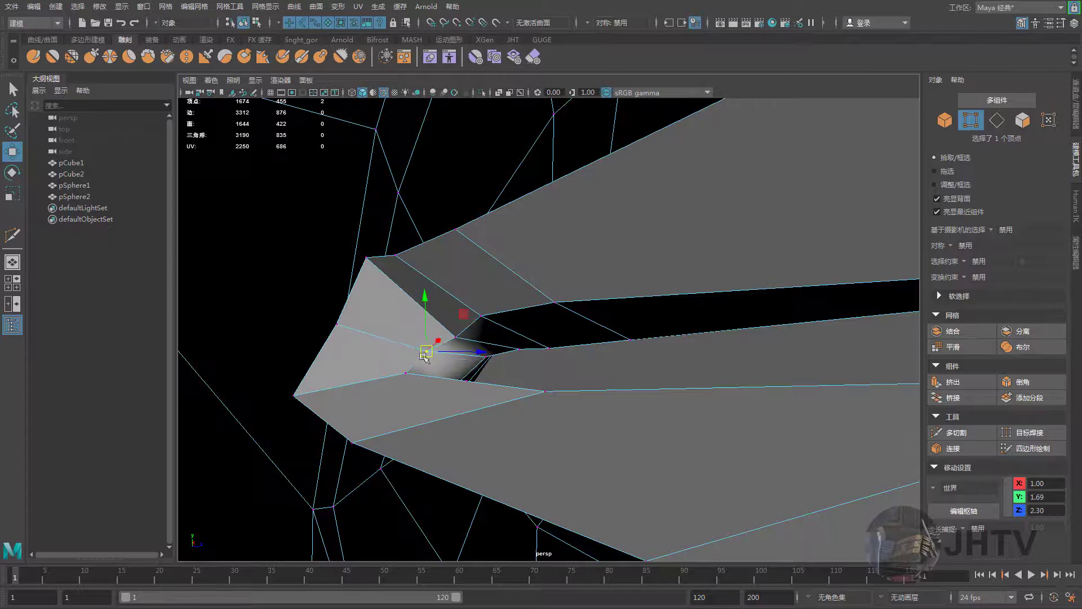
{"action": "left_click_drag", "start_coordinate": [433, 388], "coordinate": [426, 372], "text": "alt"}
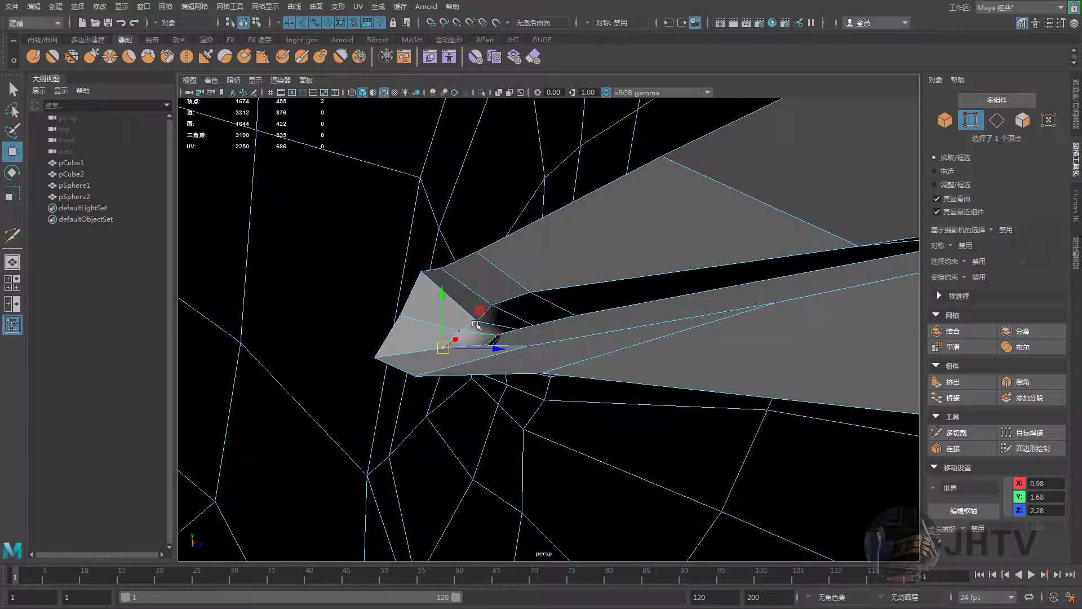
{"action": "mouse_move", "coordinate": [476, 317]}
{"action": "left_mouse_down", "text": "alt"}
{"action": "mouse_move", "coordinate": [460, 338]}
{"action": "mouse_move", "coordinate": [514, 361]}
{"action": "mouse_move", "coordinate": [435, 391]}
{"action": "mouse_move", "coordinate": [585, 393]}
{"action": "mouse_move", "coordinate": [565, 406]}
{"action": "mouse_move", "coordinate": [584, 440]}
{"action": "mouse_move", "coordinate": [546, 431]}
{"action": "mouse_move", "coordinate": [545, 398]}
{"action": "left_mouse_up", "text": "alt"}
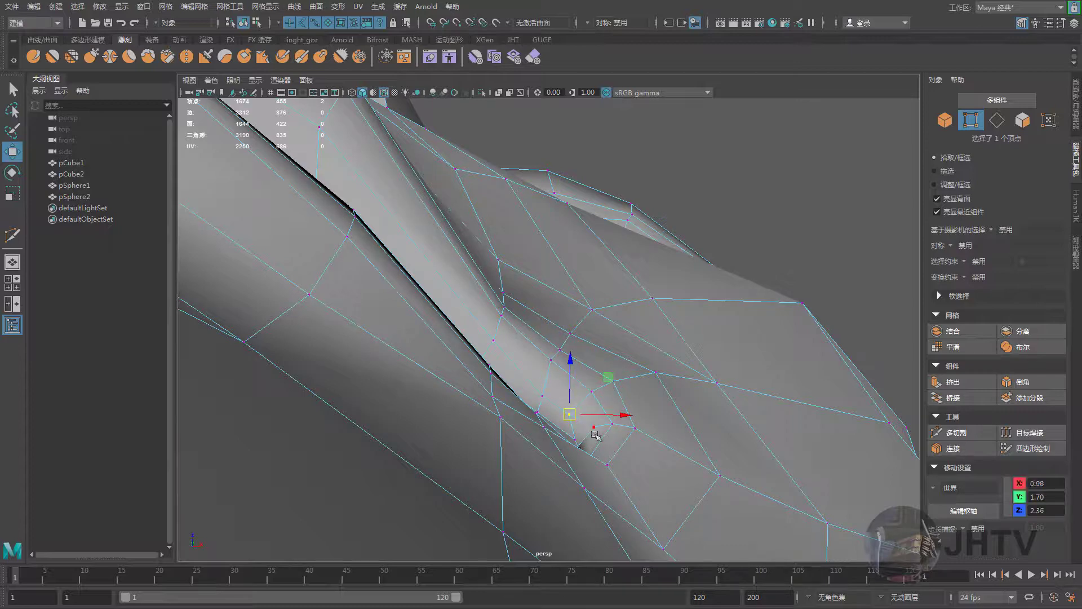
Raise the two vertices above the mouth corner and nudge the vertex beside it
{"action": "mouse_move", "coordinate": [586, 437]}
{"action": "left_mouse_down", "text": "alt"}
{"action": "mouse_move", "coordinate": [563, 471]}
{"action": "mouse_move", "coordinate": [623, 434]}
{"action": "mouse_move", "coordinate": [628, 398]}
{"action": "mouse_move", "coordinate": [601, 413]}
{"action": "mouse_move", "coordinate": [669, 411]}
{"action": "mouse_move", "coordinate": [677, 373]}
{"action": "mouse_move", "coordinate": [660, 418]}
{"action": "mouse_move", "coordinate": [701, 406]}
{"action": "mouse_move", "coordinate": [599, 367]}
{"action": "mouse_move", "coordinate": [603, 349]}
{"action": "mouse_move", "coordinate": [568, 327]}
{"action": "left_mouse_up", "text": "alt"}
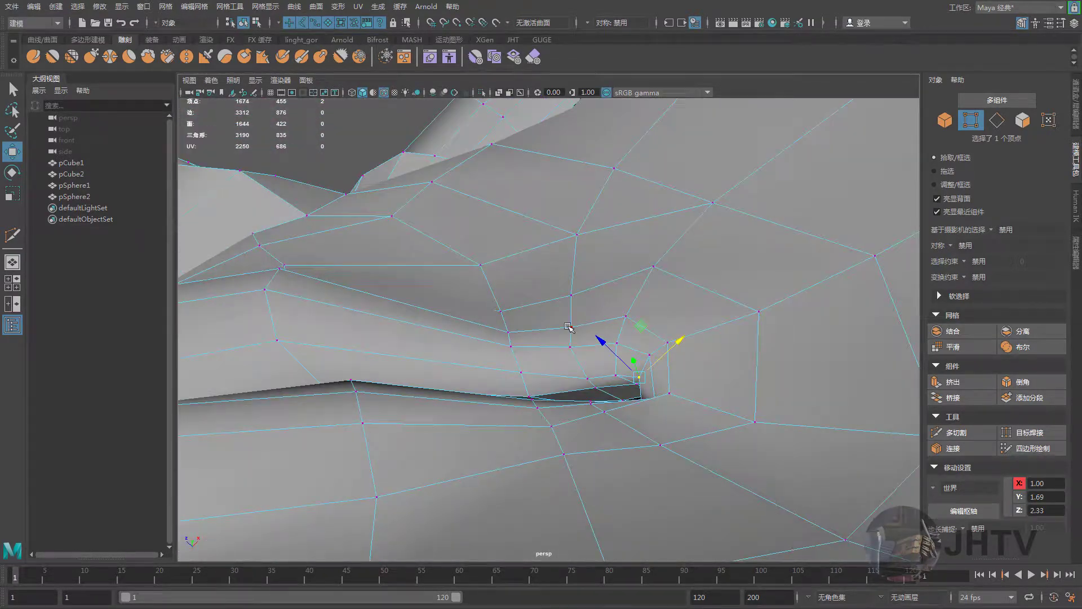
{"action": "mouse_move", "coordinate": [510, 300]}
{"action": "left_mouse_down"}
{"action": "mouse_move", "coordinate": [547, 294]}
{"action": "mouse_move", "coordinate": [527, 300]}
{"action": "mouse_move", "coordinate": [551, 314]}
{"action": "mouse_move", "coordinate": [498, 295]}
{"action": "left_mouse_up"}
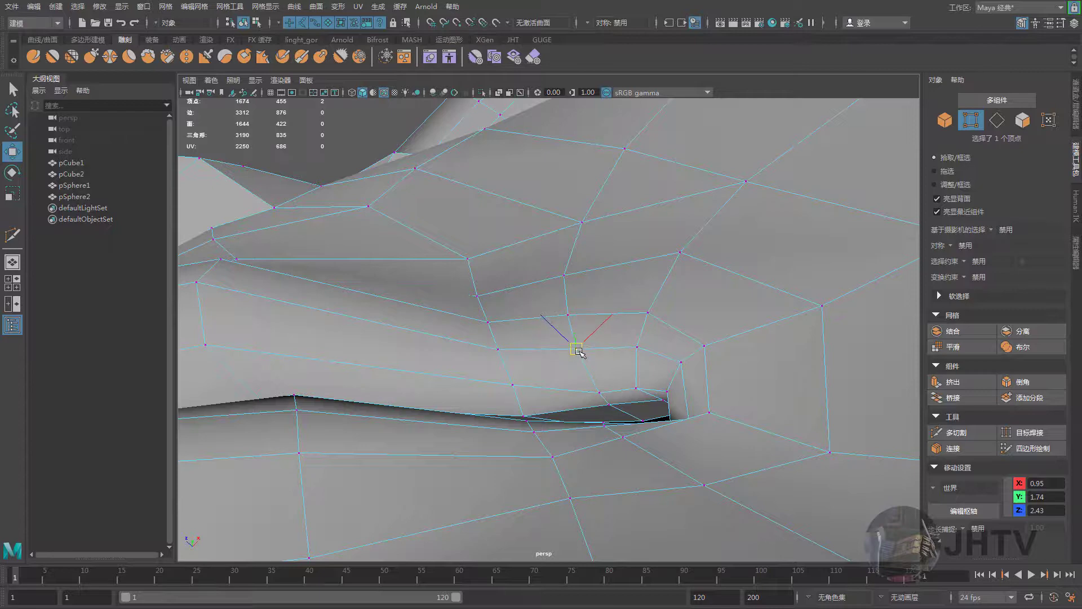
{"action": "left_click_drag", "start_coordinate": [579, 352], "coordinate": [638, 318], "text": "alt"}
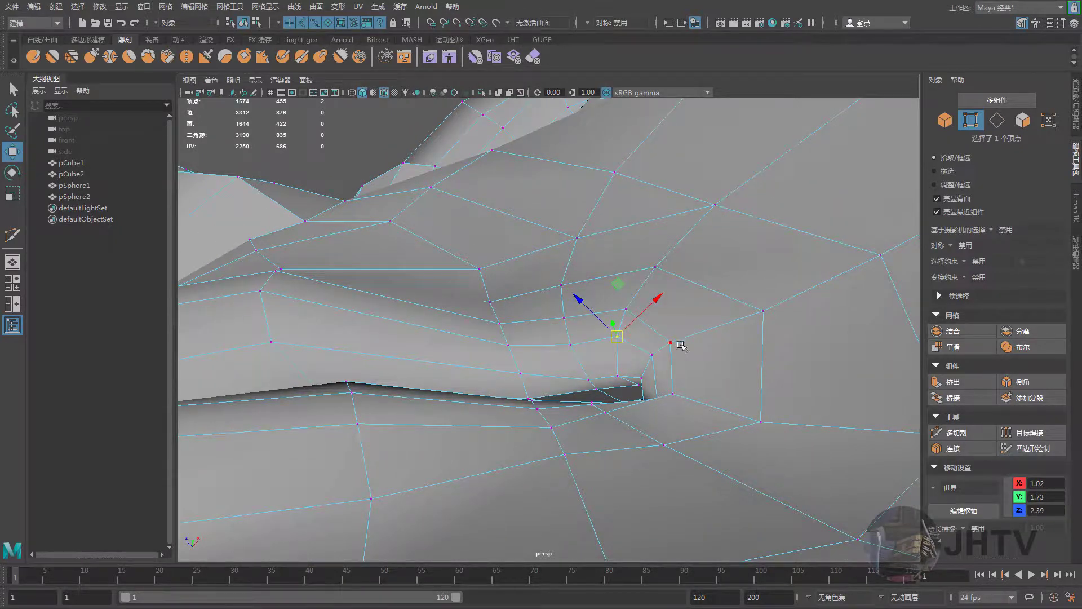
{"action": "left_click_drag", "start_coordinate": [688, 399], "coordinate": [690, 401]}
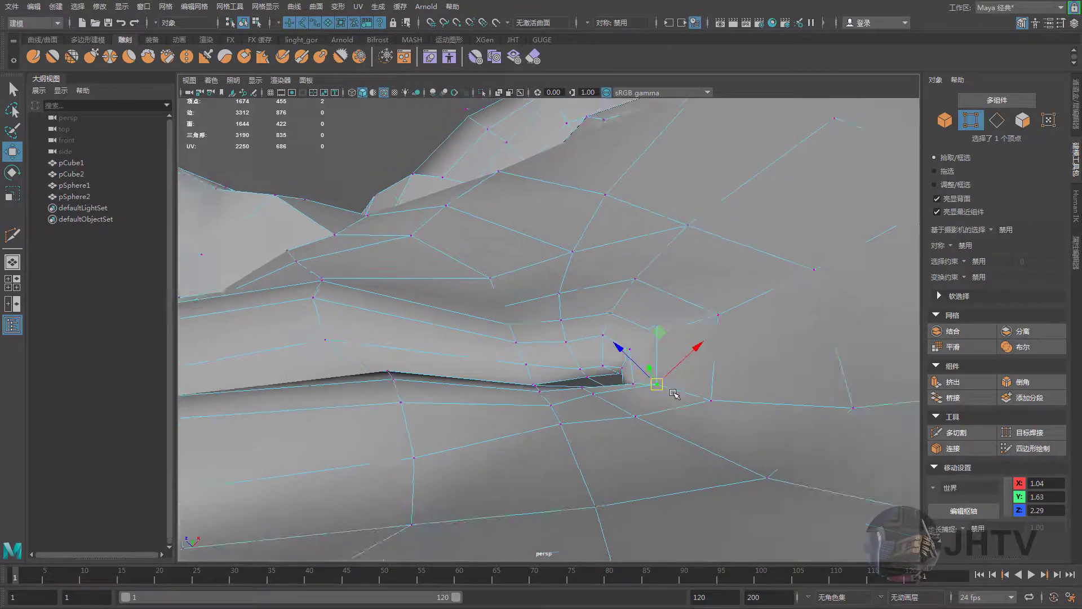
Push the cheek vertex forward and raise it to X 0.88, Y 1.85, Z 2.52
{"action": "left_click_drag", "start_coordinate": [628, 375], "coordinate": [695, 483], "text": "alt"}
{"action": "mouse_move", "coordinate": [708, 438]}
{"action": "left_mouse_down", "text": "alt"}
{"action": "mouse_move", "coordinate": [626, 358]}
{"action": "mouse_move", "coordinate": [561, 370]}
{"action": "mouse_move", "coordinate": [592, 297]}
{"action": "mouse_move", "coordinate": [559, 336]}
{"action": "left_mouse_up", "text": "alt"}
{"action": "scroll", "coordinate": [627, 371], "scroll_direction": "down", "scroll_amount": 5}
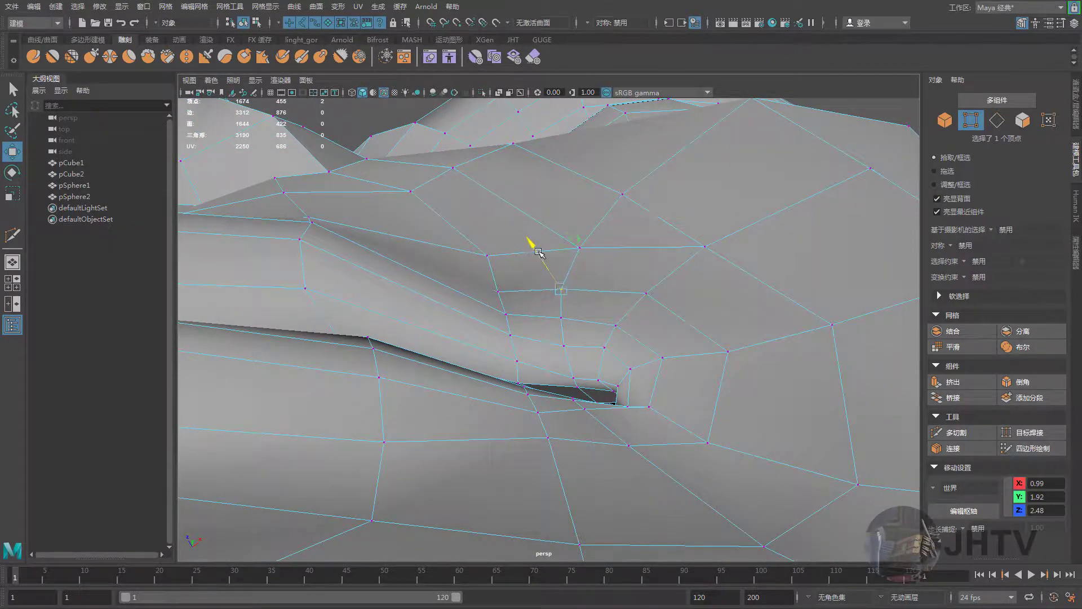
{"action": "left_click_drag", "start_coordinate": [539, 252], "coordinate": [536, 249]}
{"action": "left_click_drag", "start_coordinate": [536, 249], "coordinate": [580, 273], "text": "alt"}
{"action": "scroll", "coordinate": [530, 299], "scroll_direction": "up", "scroll_amount": 3}
{"action": "mouse_move", "coordinate": [529, 300]}
{"action": "left_mouse_down", "text": "alt"}
{"action": "mouse_move", "coordinate": [609, 276]}
{"action": "mouse_move", "coordinate": [606, 355]}
{"action": "mouse_move", "coordinate": [567, 309]}
{"action": "left_mouse_up", "text": "alt"}
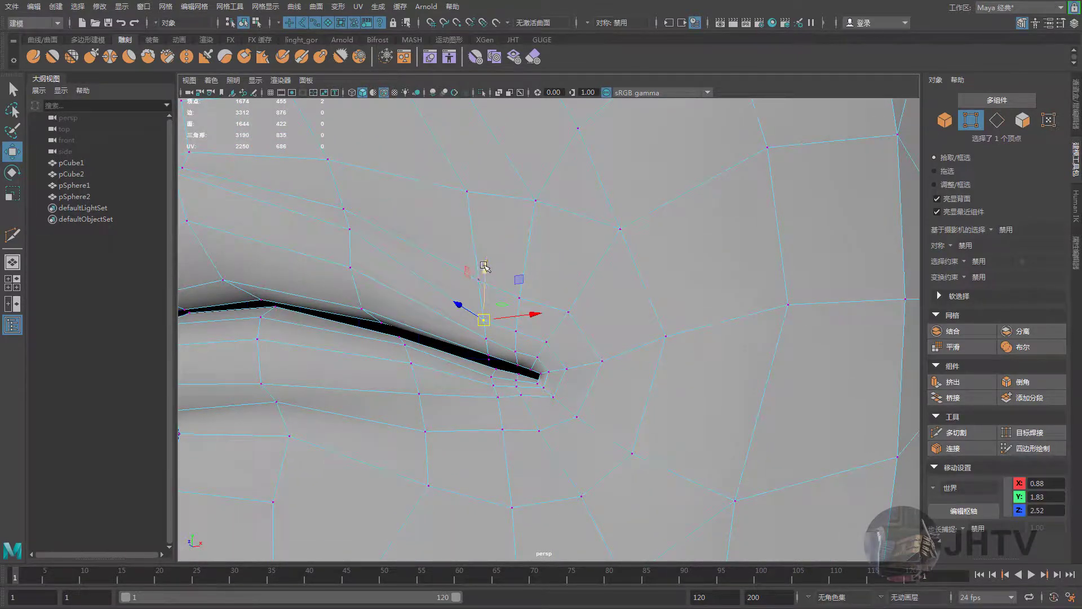
{"action": "left_click_drag", "start_coordinate": [485, 267], "coordinate": [485, 263]}
{"action": "mouse_move", "coordinate": [485, 262]}
{"action": "left_mouse_down", "text": "alt"}
{"action": "mouse_move", "coordinate": [575, 338]}
{"action": "mouse_move", "coordinate": [560, 338]}
{"action": "mouse_move", "coordinate": [566, 358]}
{"action": "mouse_move", "coordinate": [575, 339]}
{"action": "left_mouse_up", "text": "alt"}
Preview the mesh smoothed and pull the mouth-corner cheek vertex down to X 1.07, Y 1.79, Z 2.39
{"action": "key", "text": "3"}
{"action": "scroll", "coordinate": [574, 339], "scroll_direction": "up", "scroll_amount": 3}
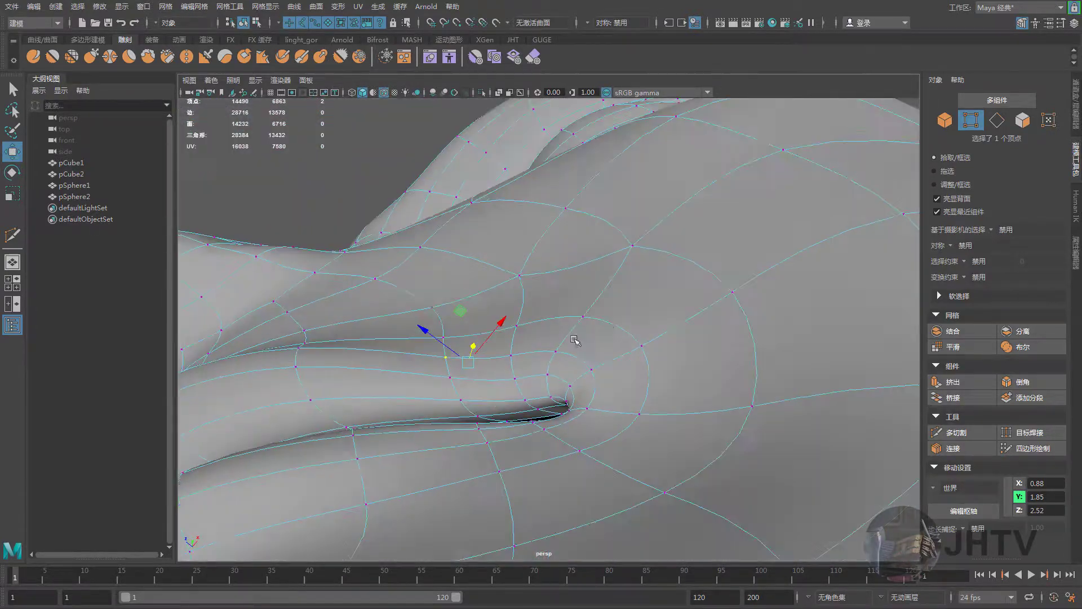
{"action": "scroll", "coordinate": [575, 340], "scroll_direction": "up", "scroll_amount": 3}
{"action": "scroll", "coordinate": [575, 340], "scroll_direction": "up", "scroll_amount": 2}
{"action": "left_click_drag", "start_coordinate": [563, 321], "coordinate": [560, 348]}
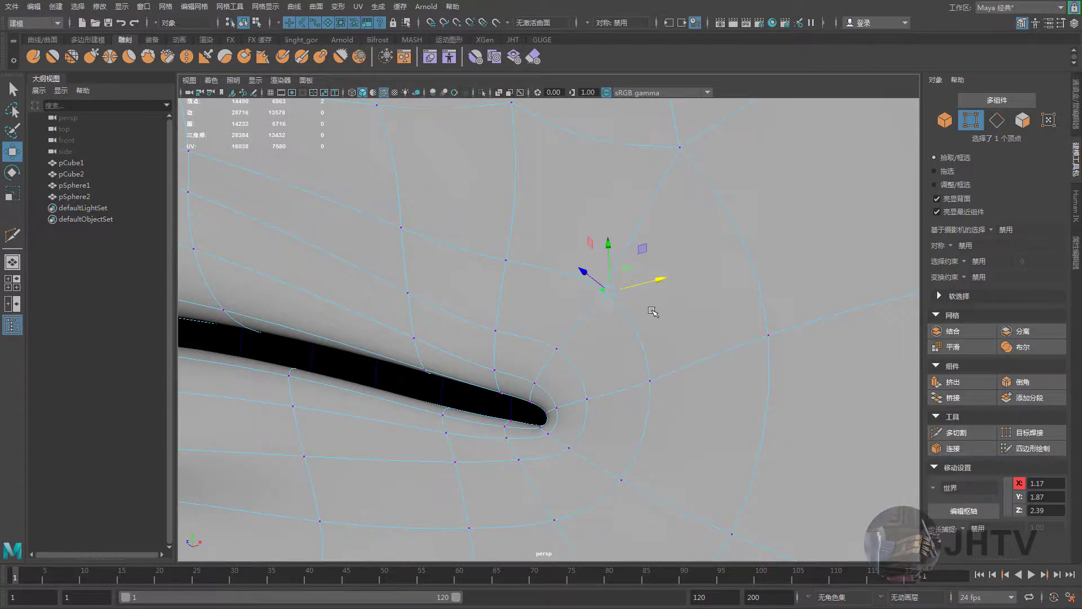
{"action": "mouse_move", "coordinate": [653, 312]}
{"action": "left_mouse_down", "text": "alt"}
{"action": "mouse_move", "coordinate": [632, 338]}
{"action": "mouse_move", "coordinate": [611, 312]}
{"action": "mouse_move", "coordinate": [541, 337]}
{"action": "left_mouse_up", "text": "alt"}
{"action": "scroll", "coordinate": [541, 337], "scroll_direction": "down", "scroll_amount": 3}
{"action": "scroll", "coordinate": [539, 337], "scroll_direction": "up", "scroll_amount": 5}
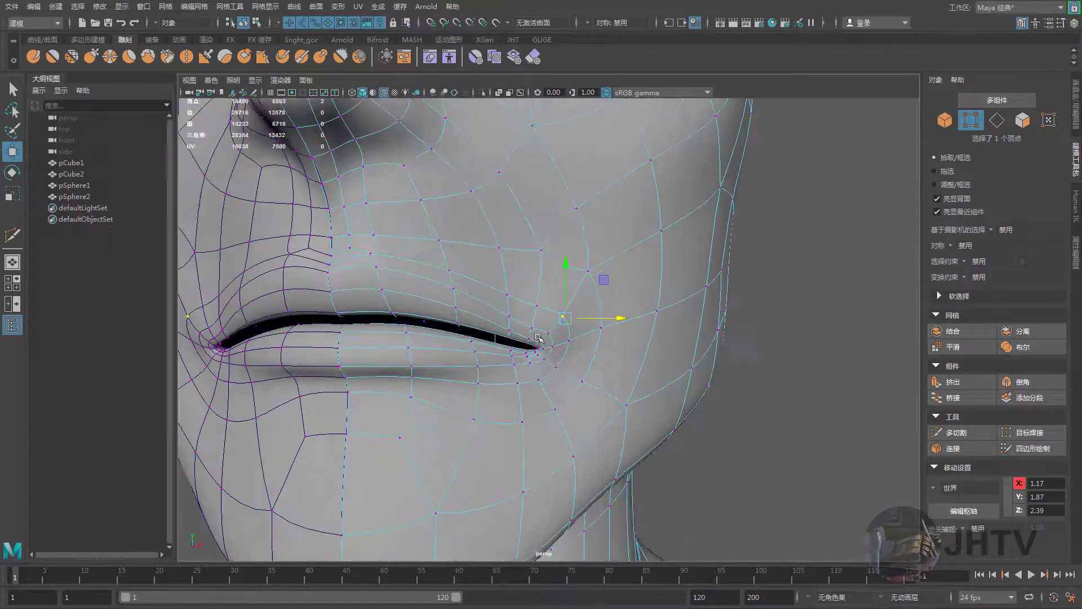
{"action": "scroll", "coordinate": [538, 337], "scroll_direction": "up", "scroll_amount": 3}
{"action": "mouse_move", "coordinate": [686, 369]}
{"action": "left_mouse_down", "text": "alt"}
{"action": "mouse_move", "coordinate": [681, 340]}
{"action": "mouse_move", "coordinate": [571, 271]}
{"action": "left_mouse_up", "text": "alt"}
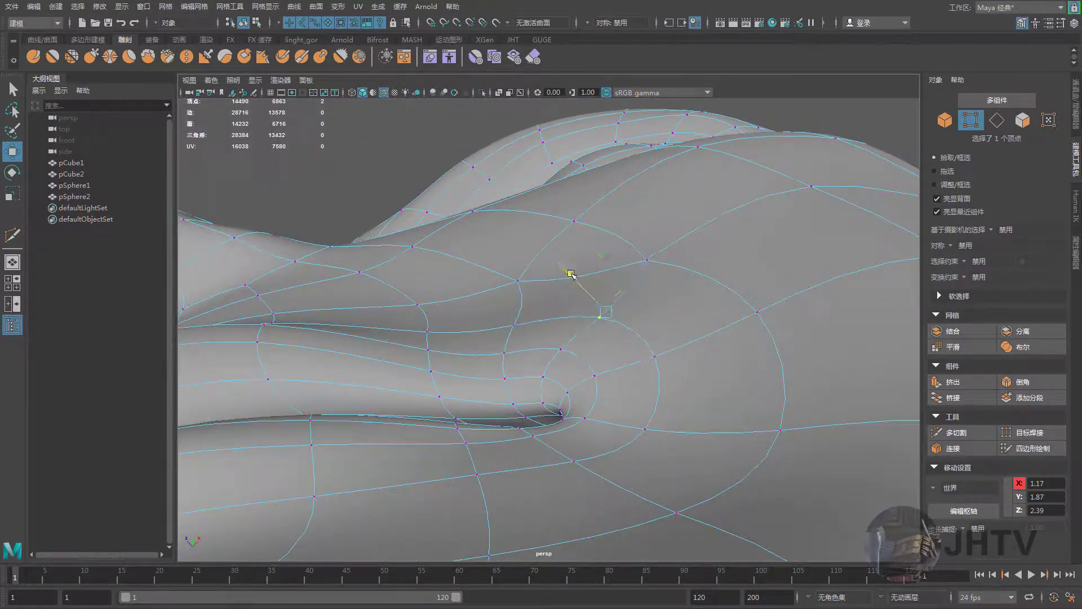
{"action": "left_click_drag", "start_coordinate": [598, 357], "coordinate": [644, 356], "text": "alt"}
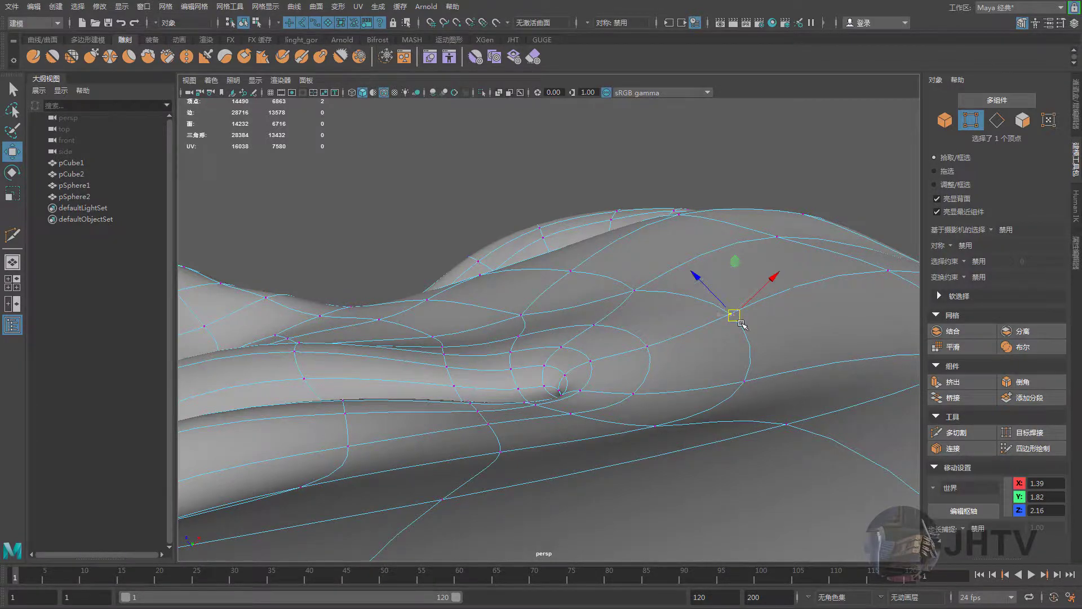
{"action": "mouse_move", "coordinate": [740, 324]}
{"action": "left_mouse_down", "text": "alt"}
{"action": "mouse_move", "coordinate": [580, 428]}
{"action": "mouse_move", "coordinate": [641, 398]}
{"action": "mouse_move", "coordinate": [712, 399]}
{"action": "mouse_move", "coordinate": [609, 406]}
{"action": "mouse_move", "coordinate": [517, 360]}
{"action": "left_mouse_up", "text": "alt"}
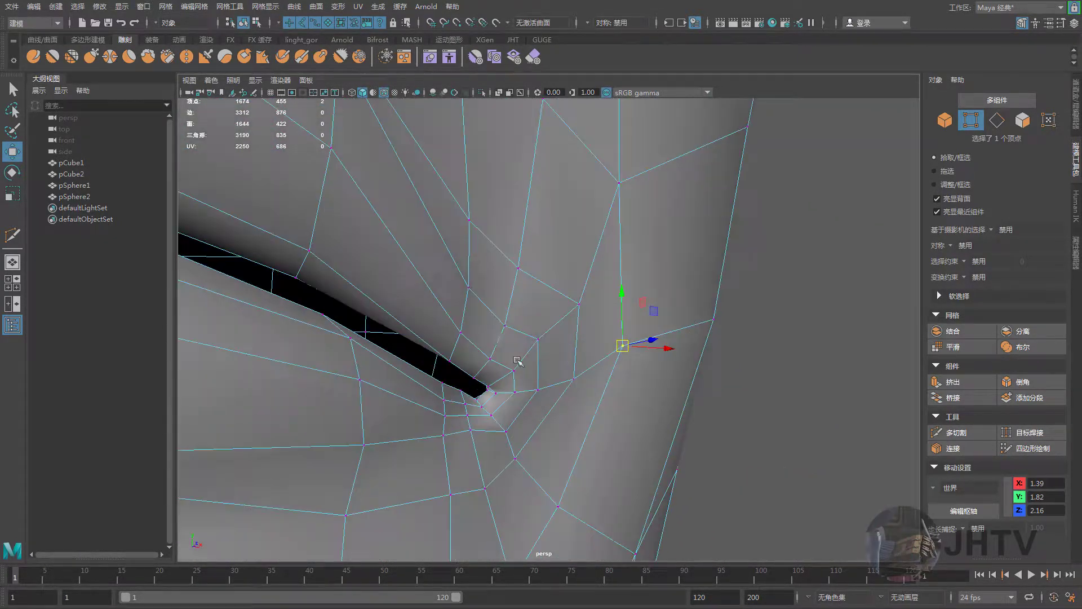
Sculpt the mouth-slit groove tip smooth with a smaller brush, then preview the head smoothed
{"action": "left_click", "coordinate": [72, 56]}
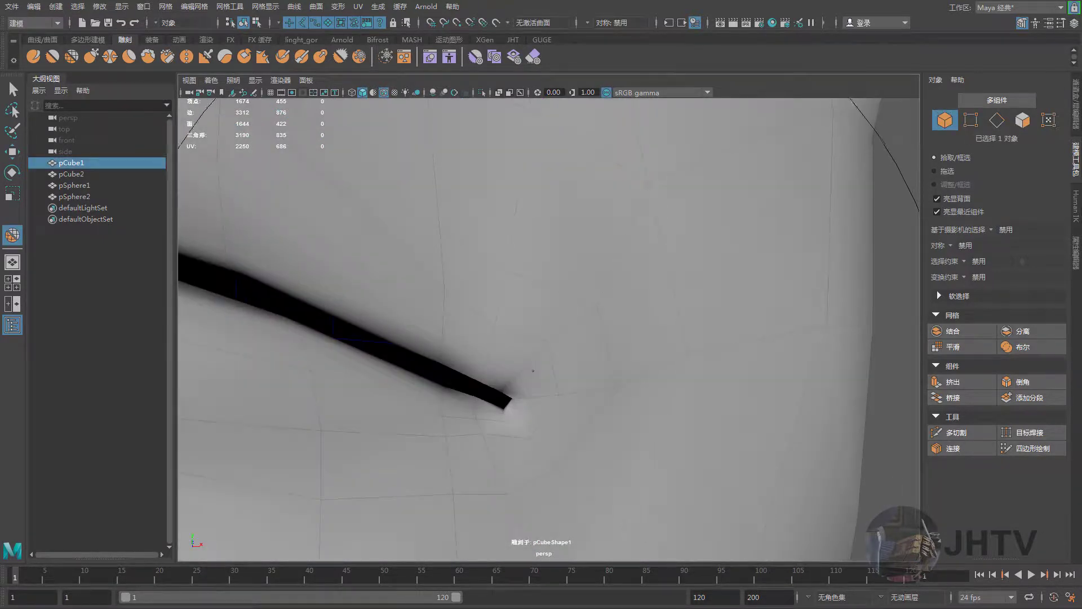
{"action": "left_click_drag", "start_coordinate": [538, 362], "coordinate": [361, 363]}
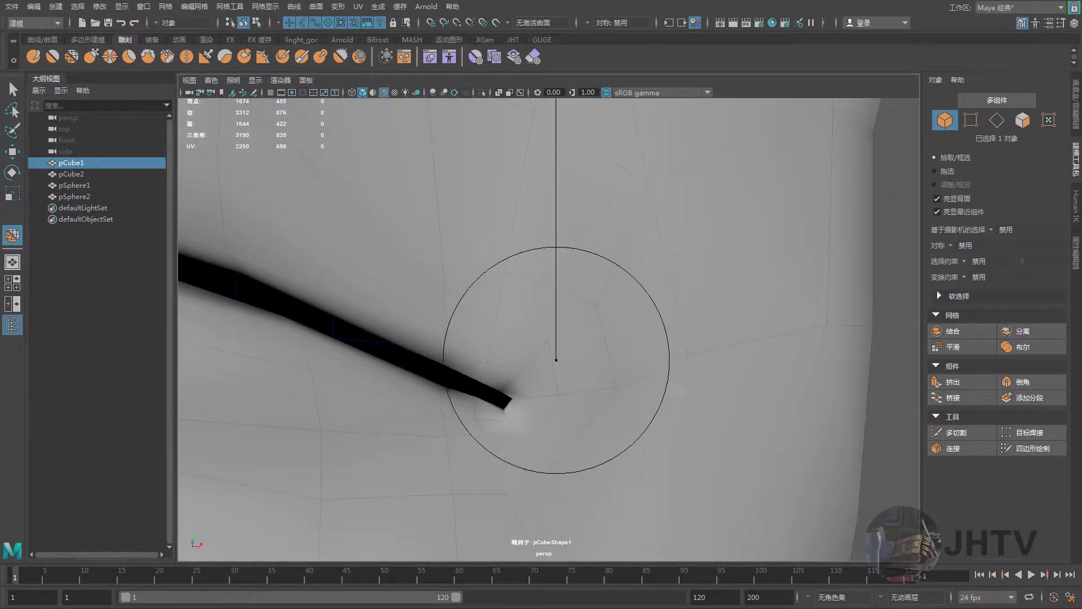
{"action": "left_click_drag", "start_coordinate": [484, 333], "coordinate": [515, 345]}
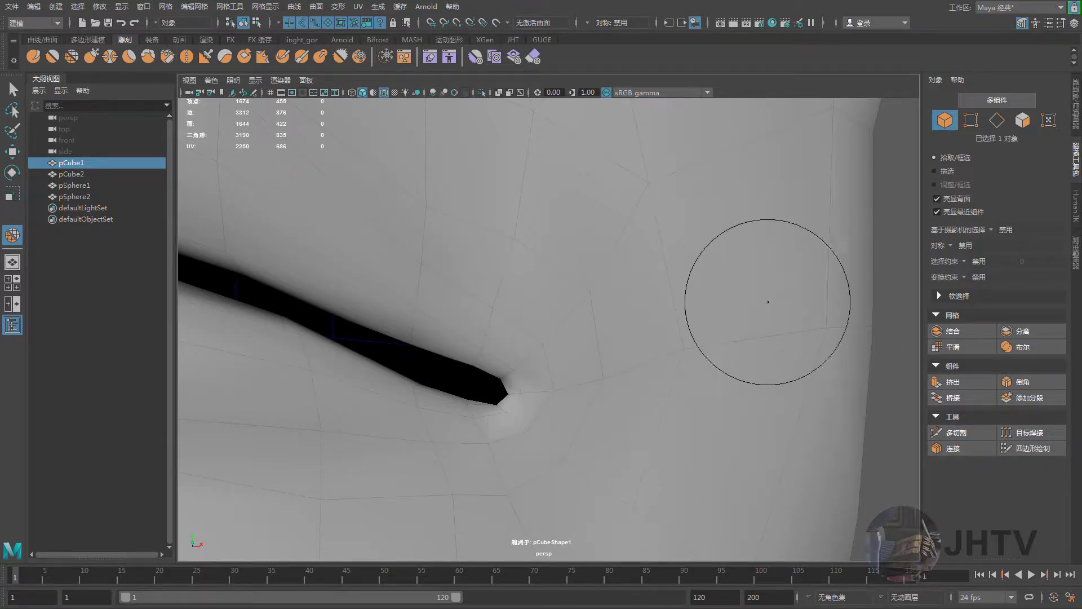
{"action": "key", "text": "w"}
{"action": "key", "text": "3"}
{"action": "mouse_move", "coordinate": [613, 314]}
{"action": "left_mouse_down", "text": "alt"}
{"action": "mouse_move", "coordinate": [478, 261]}
{"action": "mouse_move", "coordinate": [464, 273]}
{"action": "left_mouse_up", "text": "alt"}
{"action": "mouse_move", "coordinate": [595, 345]}
{"action": "left_mouse_down", "text": "alt"}
{"action": "mouse_move", "coordinate": [447, 379]}
{"action": "mouse_move", "coordinate": [483, 354]}
{"action": "left_mouse_up", "text": "alt"}
{"action": "scroll", "coordinate": [483, 353], "scroll_direction": "down", "scroll_amount": 5}
Toggle the pCube1 mesh selection while orbiting to a three-quarter face view
{"action": "right_click", "coordinate": [518, 304]}
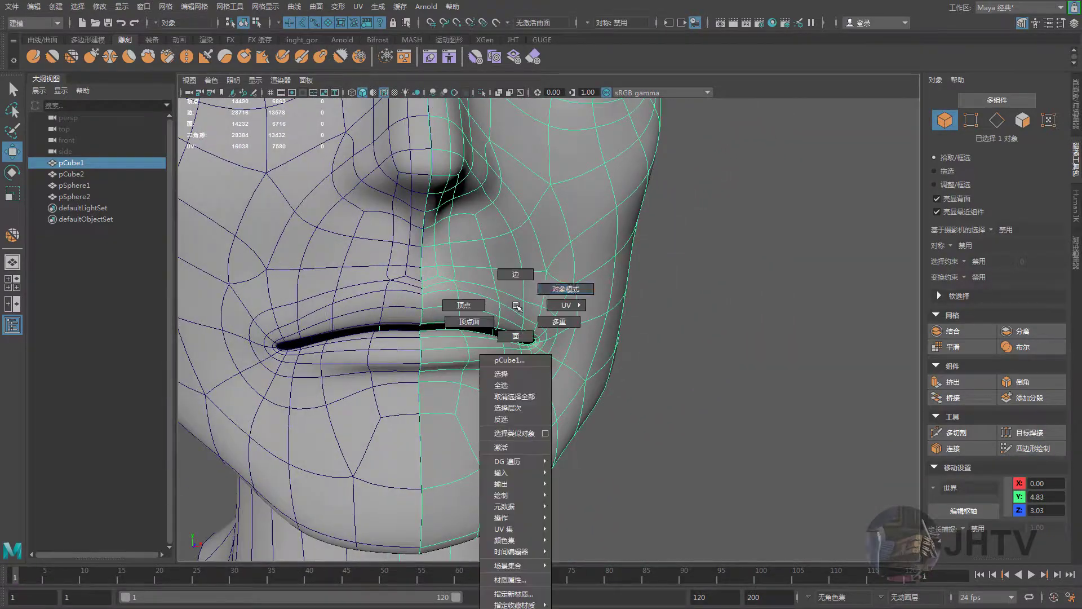
{"action": "left_click", "coordinate": [619, 353]}
{"action": "mouse_move", "coordinate": [619, 353]}
{"action": "left_mouse_down", "text": "alt"}
{"action": "mouse_move", "coordinate": [523, 298]}
{"action": "mouse_move", "coordinate": [619, 268]}
{"action": "left_mouse_up", "text": "alt"}
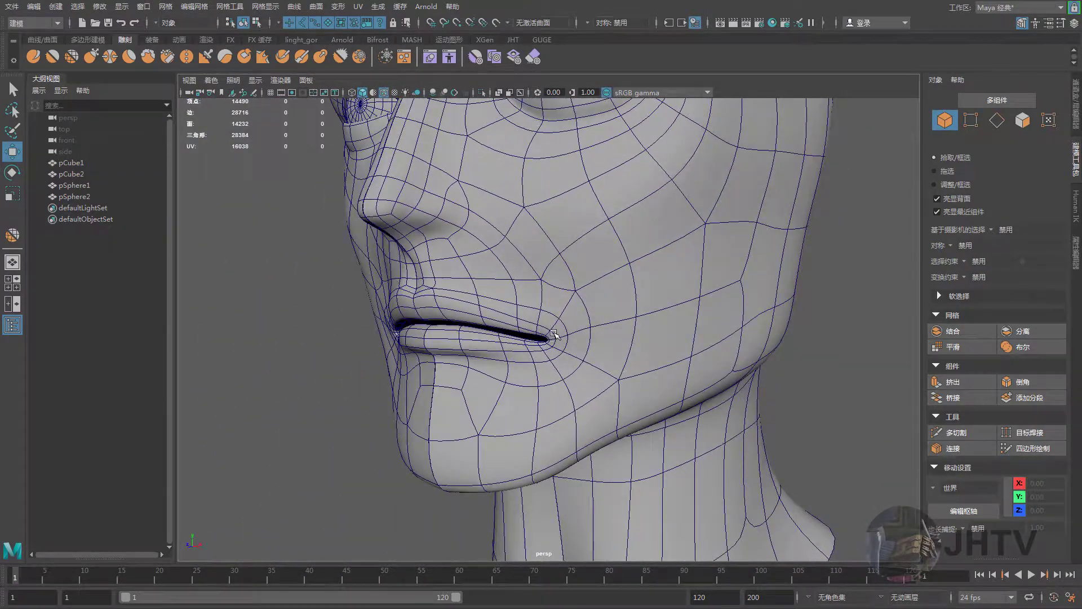
{"action": "left_click", "coordinate": [550, 319]}
{"action": "mouse_move", "coordinate": [550, 319]}
{"action": "left_mouse_down", "text": "alt"}
{"action": "mouse_move", "coordinate": [607, 325]}
{"action": "mouse_move", "coordinate": [513, 305]}
{"action": "left_mouse_up", "text": "alt"}
{"action": "scroll", "coordinate": [607, 325], "scroll_direction": "down", "scroll_amount": 3}
{"action": "left_click", "coordinate": [512, 304]}
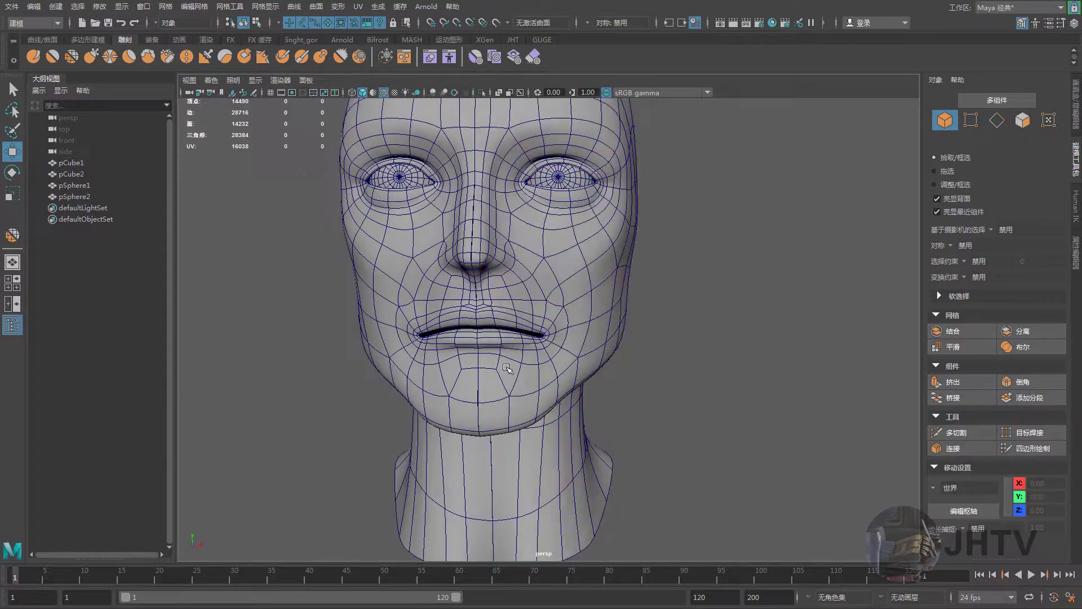
{"action": "scroll", "coordinate": [526, 349], "scroll_direction": "up", "scroll_amount": 4}
Put the half-face mesh in vertex mode and zoom onto the right mouth corner
{"action": "left_click", "coordinate": [526, 349]}
{"action": "middle_click_drag", "start_coordinate": [525, 348], "coordinate": [587, 361], "text": "alt"}
{"action": "scroll", "coordinate": [587, 374], "scroll_direction": "up", "scroll_amount": 1}
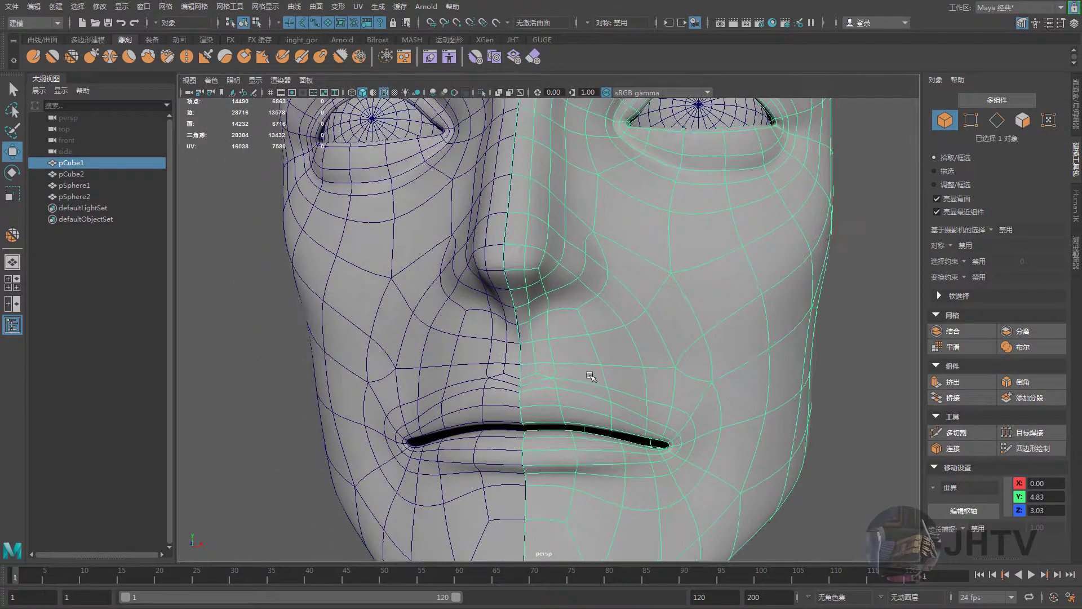
{"action": "right_click_drag", "start_coordinate": [587, 376], "coordinate": [581, 382]}
{"action": "scroll", "coordinate": [581, 382], "scroll_direction": "up", "scroll_amount": 2}
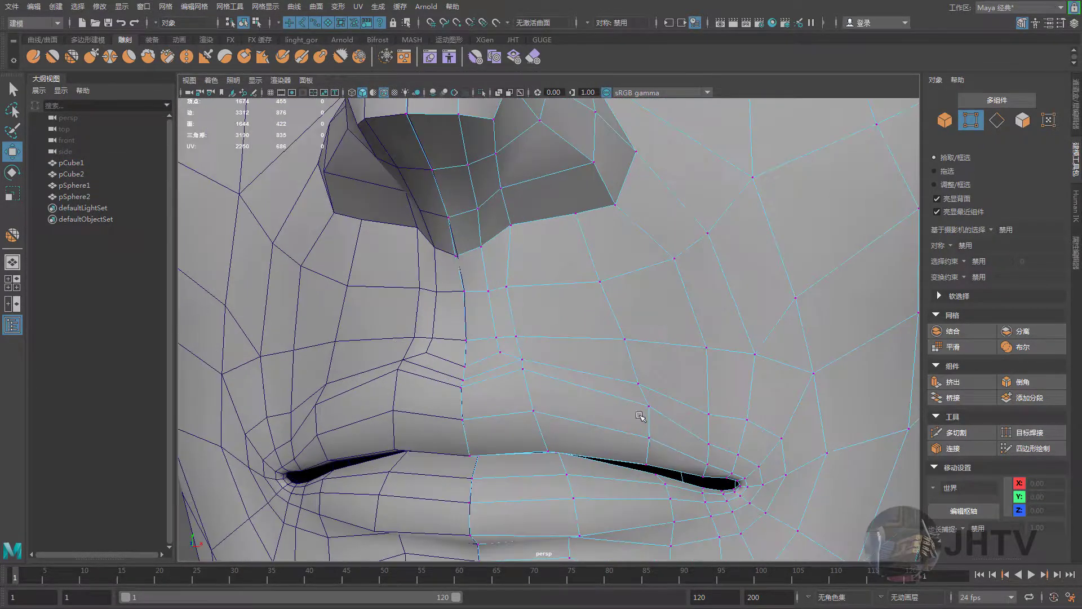
{"action": "scroll", "coordinate": [564, 290], "scroll_direction": "up", "scroll_amount": 2}
{"action": "scroll", "coordinate": [602, 349], "scroll_direction": "up", "scroll_amount": 2}
{"action": "mouse_move", "coordinate": [603, 349]}
{"action": "left_mouse_down", "text": "alt"}
{"action": "mouse_move", "coordinate": [512, 316]}
{"action": "mouse_move", "coordinate": [540, 212]}
{"action": "mouse_move", "coordinate": [577, 282]}
{"action": "mouse_move", "coordinate": [633, 295]}
{"action": "mouse_move", "coordinate": [628, 285]}
{"action": "mouse_move", "coordinate": [609, 310]}
{"action": "left_mouse_up", "text": "alt"}
Select the mouth-corner vertex and frame it up close
{"action": "left_click", "coordinate": [509, 310]}
{"action": "right_click_drag", "start_coordinate": [609, 310], "coordinate": [716, 293], "text": "alt"}
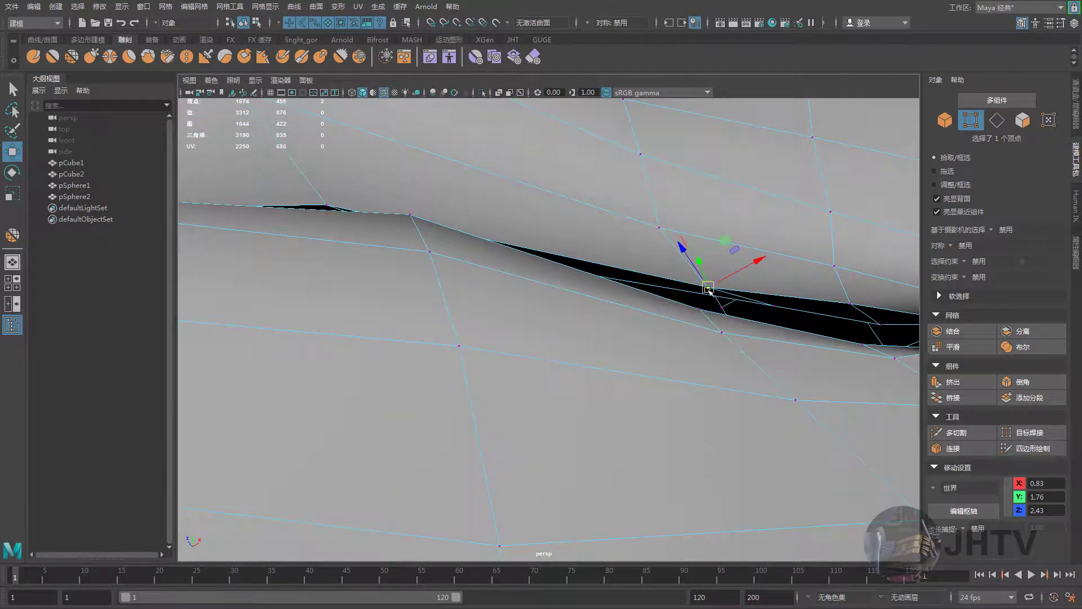
{"action": "scroll", "coordinate": [721, 242], "scroll_direction": "down", "scroll_amount": 5}
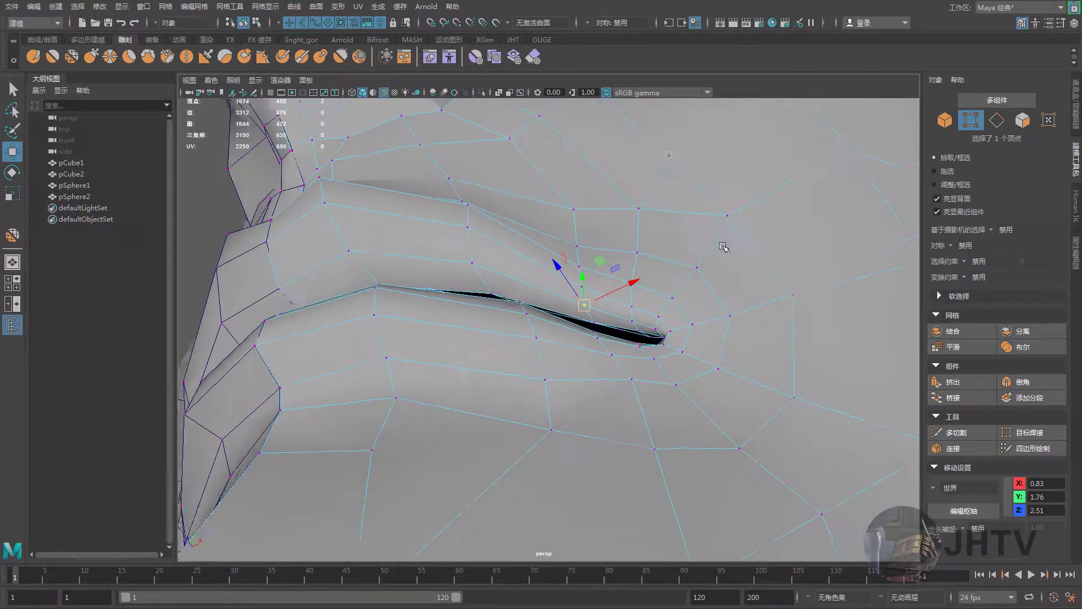
{"action": "left_click_drag", "start_coordinate": [719, 241], "coordinate": [725, 314], "text": "alt"}
{"action": "scroll", "coordinate": [675, 262], "scroll_direction": "up", "scroll_amount": 3}
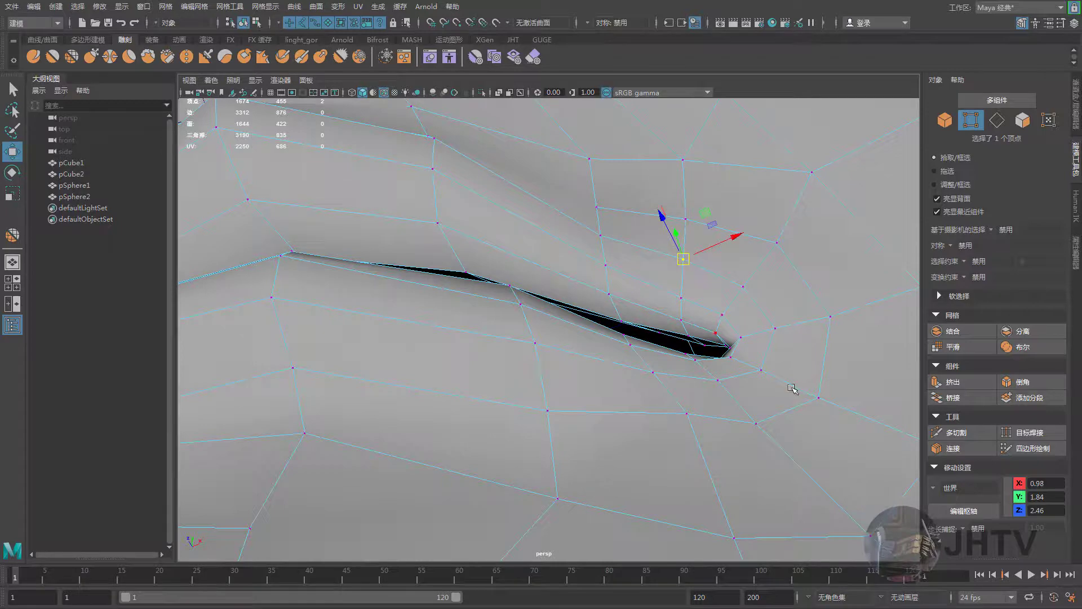
{"action": "scroll", "coordinate": [633, 401], "scroll_direction": "down", "scroll_amount": 4}
Pull the mouth-corner vertex down and inward, tucking it slightly deeper
{"action": "mouse_move", "coordinate": [633, 401]}
{"action": "left_mouse_down", "text": "alt"}
{"action": "mouse_move", "coordinate": [641, 276]}
{"action": "mouse_move", "coordinate": [618, 366]}
{"action": "left_mouse_up", "text": "alt"}
{"action": "scroll", "coordinate": [625, 372], "scroll_direction": "up", "scroll_amount": 4}
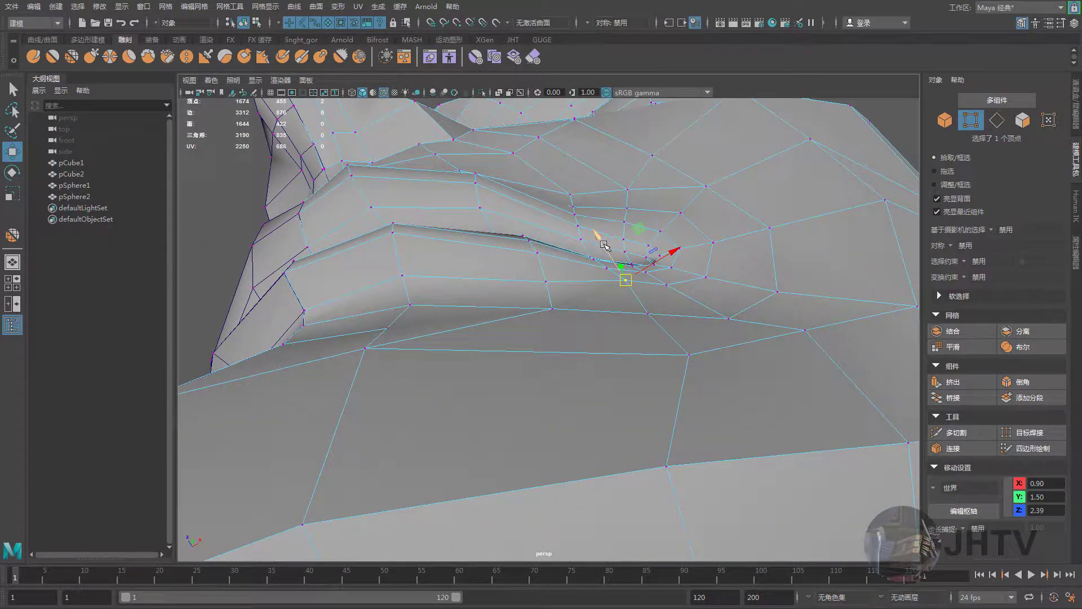
{"action": "scroll", "coordinate": [611, 264], "scroll_direction": "down", "scroll_amount": 4}
{"action": "left_click_drag", "start_coordinate": [607, 258], "coordinate": [603, 315]}
{"action": "scroll", "coordinate": [603, 339], "scroll_direction": "up", "scroll_amount": 3}
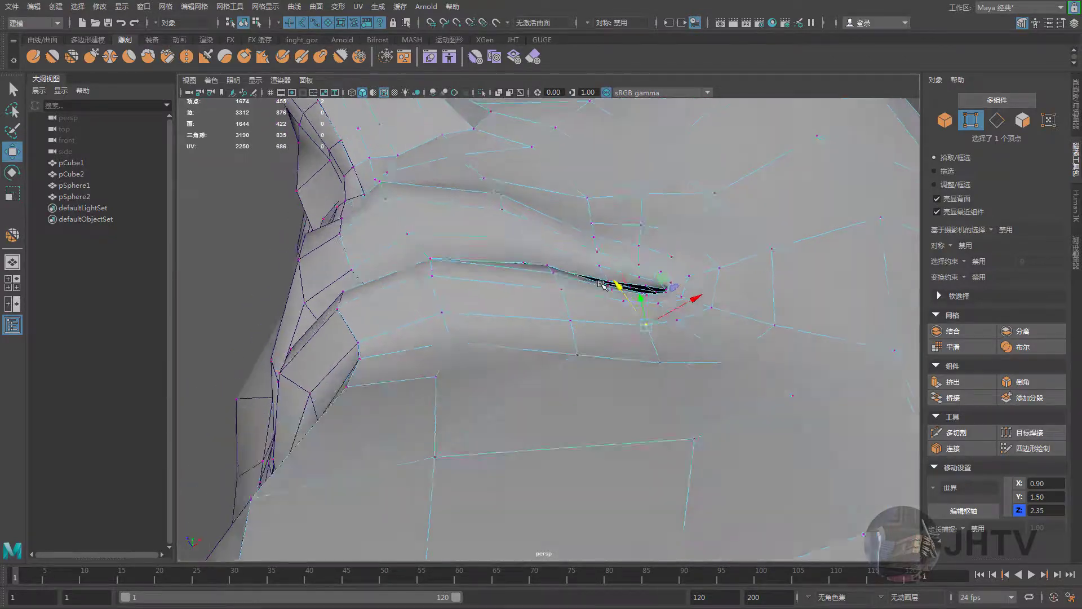
{"action": "scroll", "coordinate": [602, 356], "scroll_direction": "up", "scroll_amount": 2}
Extend the selection to the vertices along the lower lip edge
{"action": "mouse_move", "coordinate": [602, 354]}
{"action": "left_mouse_down", "text": "alt"}
{"action": "mouse_move", "coordinate": [589, 354]}
{"action": "mouse_move", "coordinate": [584, 333]}
{"action": "left_mouse_up", "text": "alt"}
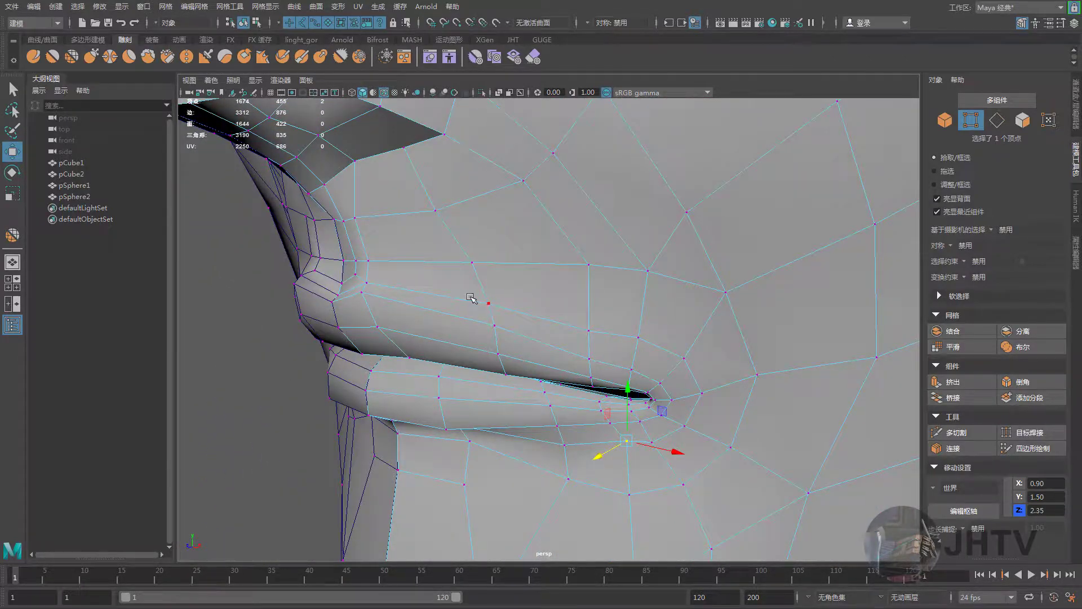
{"action": "left_click_drag", "start_coordinate": [470, 297], "coordinate": [466, 288], "text": "alt"}
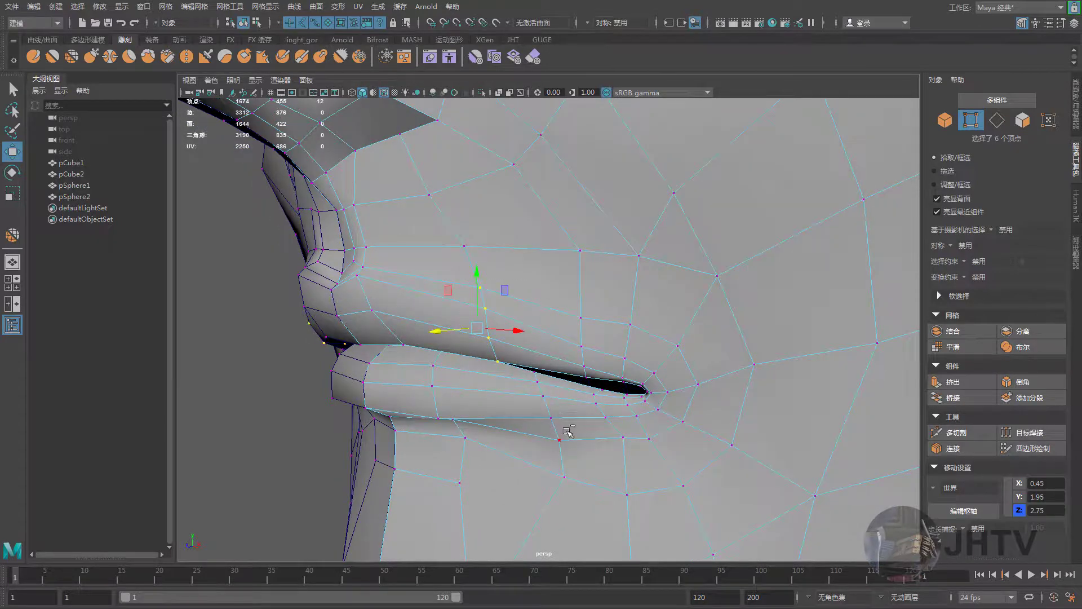
{"action": "mouse_move", "coordinate": [532, 360]}
{"action": "left_mouse_down", "text": "shift"}
{"action": "mouse_move", "coordinate": [459, 328]}
{"action": "mouse_move", "coordinate": [487, 371]}
{"action": "mouse_move", "coordinate": [548, 399]}
{"action": "mouse_move", "coordinate": [533, 410]}
{"action": "mouse_move", "coordinate": [624, 390]}
{"action": "mouse_move", "coordinate": [564, 367]}
{"action": "mouse_move", "coordinate": [649, 395]}
{"action": "mouse_move", "coordinate": [792, 418]}
{"action": "mouse_move", "coordinate": [631, 293]}
{"action": "mouse_move", "coordinate": [624, 459]}
{"action": "mouse_move", "coordinate": [814, 345]}
{"action": "left_mouse_up", "text": "shift"}
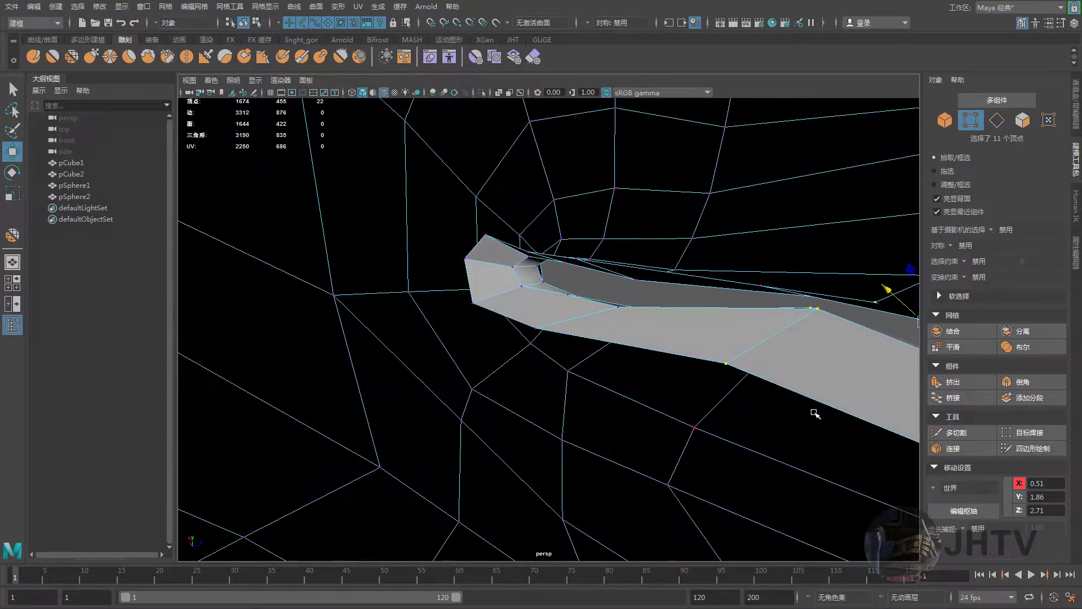
Cut a new edge across the lip strip with the Multi-Cut tool
{"action": "left_click", "coordinate": [952, 432]}
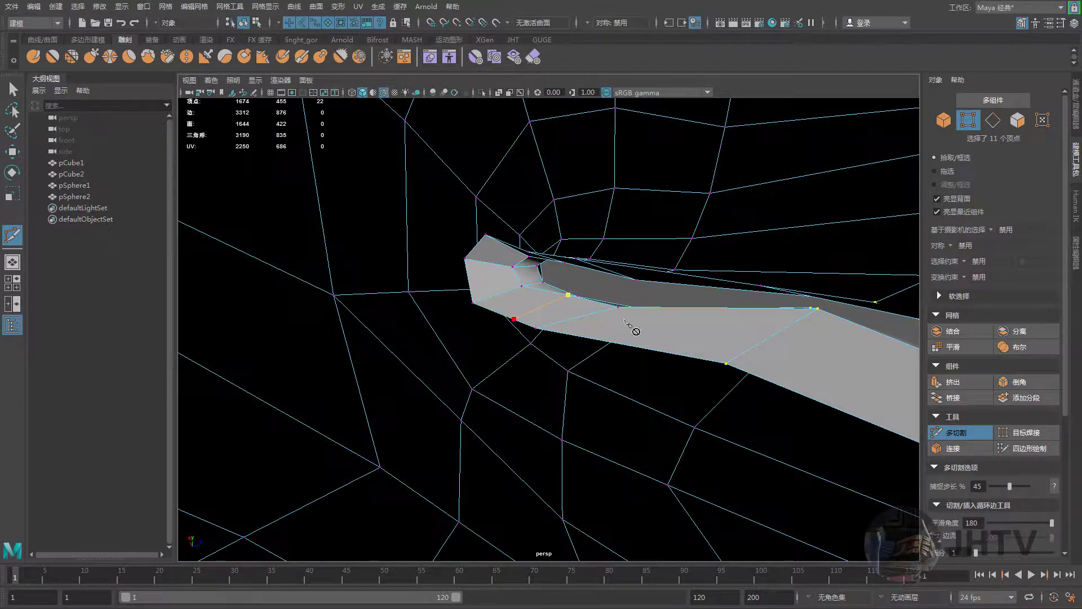
{"action": "left_click", "coordinate": [671, 313]}
{"action": "key", "text": "w"}
{"action": "mouse_move", "coordinate": [670, 313]}
{"action": "left_mouse_down", "text": "alt"}
{"action": "mouse_move", "coordinate": [482, 348]}
{"action": "mouse_move", "coordinate": [459, 338]}
{"action": "mouse_move", "coordinate": [564, 370]}
{"action": "mouse_move", "coordinate": [608, 356]}
{"action": "left_mouse_up", "text": "alt"}
Slide a lip-strip vertex further along the strip toward its end
{"action": "left_click", "coordinate": [461, 339]}
{"action": "left_click_drag", "start_coordinate": [675, 310], "coordinate": [722, 310]}
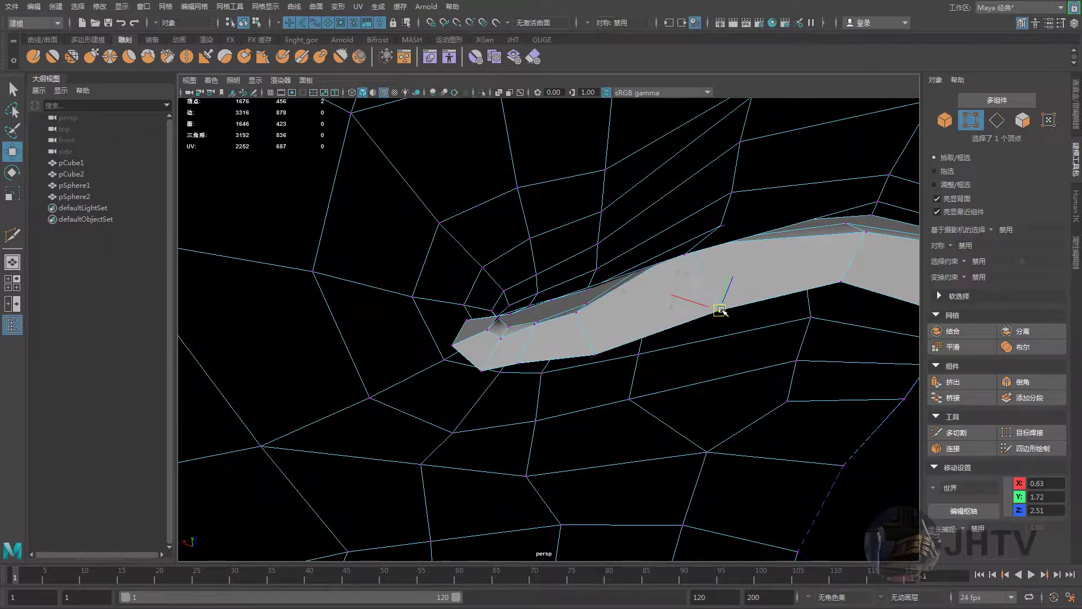
{"action": "mouse_move", "coordinate": [840, 283]}
{"action": "left_mouse_down"}
{"action": "mouse_move", "coordinate": [860, 287]}
{"action": "mouse_move", "coordinate": [531, 348]}
{"action": "left_mouse_up"}
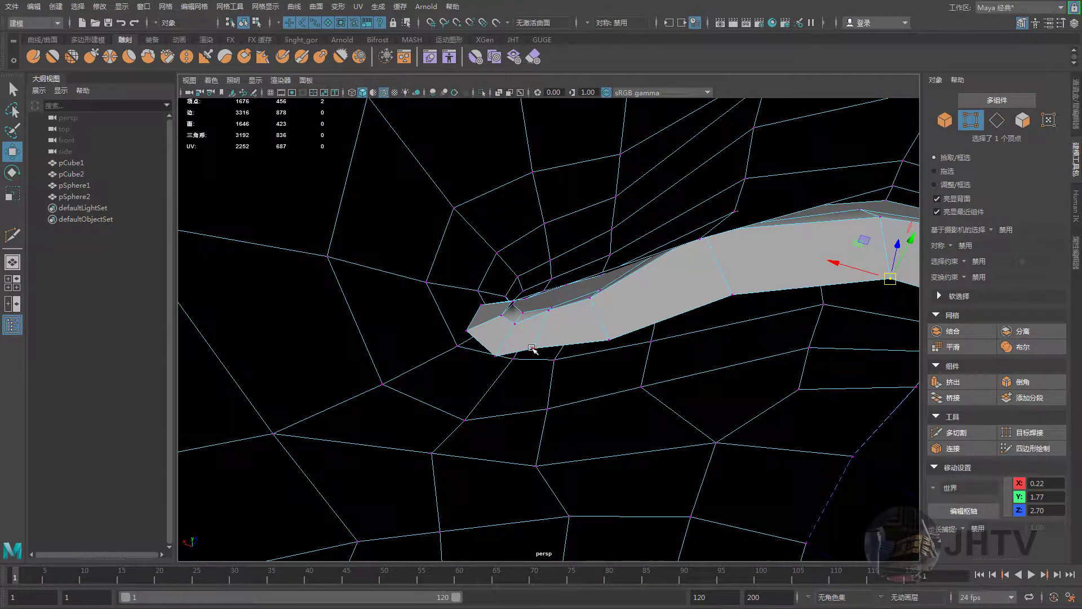
{"action": "left_click", "coordinate": [467, 332]}
{"action": "mouse_move", "coordinate": [487, 338]}
{"action": "left_mouse_down", "text": "alt"}
{"action": "mouse_move", "coordinate": [496, 302]}
{"action": "mouse_move", "coordinate": [543, 394]}
{"action": "mouse_move", "coordinate": [570, 205]}
{"action": "mouse_move", "coordinate": [547, 265]}
{"action": "left_mouse_up", "text": "alt"}
Raise the top-edge vertices along the lip strip
{"action": "left_click", "coordinate": [513, 299]}
{"action": "left_click_drag", "start_coordinate": [514, 298], "coordinate": [514, 278]}
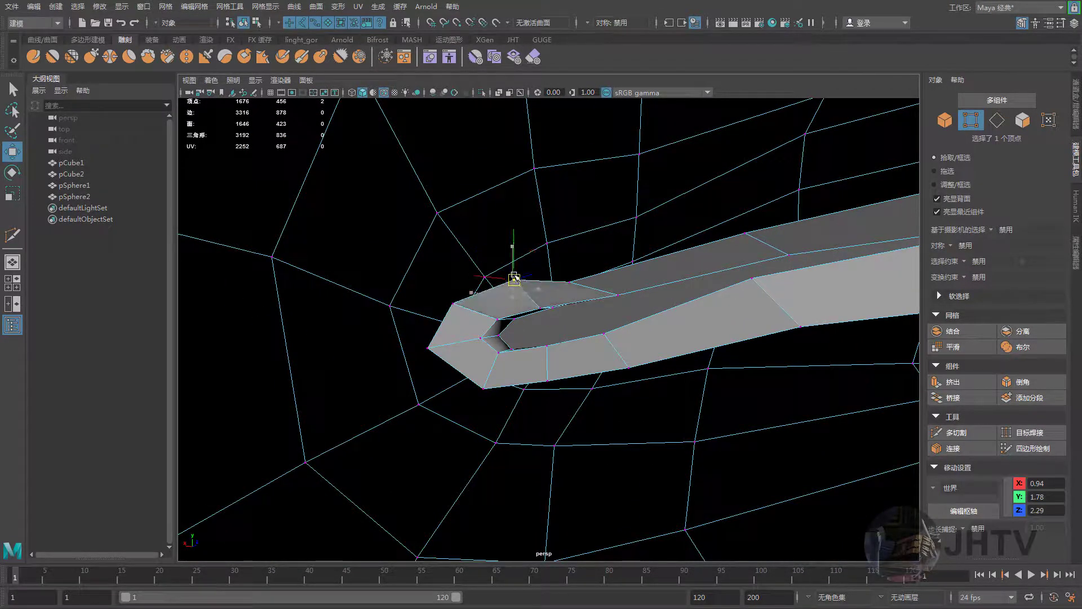
{"action": "left_click", "coordinate": [582, 287]}
{"action": "left_click_drag", "start_coordinate": [583, 287], "coordinate": [586, 257]}
{"action": "left_click", "coordinate": [747, 236]}
{"action": "mouse_move", "coordinate": [747, 235]}
{"action": "left_mouse_down"}
{"action": "mouse_move", "coordinate": [752, 186]}
{"action": "mouse_move", "coordinate": [732, 245]}
{"action": "mouse_move", "coordinate": [764, 242]}
{"action": "mouse_move", "coordinate": [711, 241]}
{"action": "left_mouse_up"}
{"action": "left_click", "coordinate": [763, 253]}
{"action": "mouse_move", "coordinate": [773, 205]}
{"action": "left_mouse_down"}
{"action": "mouse_move", "coordinate": [773, 191]}
{"action": "mouse_move", "coordinate": [494, 311]}
{"action": "left_mouse_up"}
Nudge the selected vertex into place at the lip corner
{"action": "scroll", "coordinate": [494, 311], "scroll_direction": "up", "scroll_amount": 2}
{"action": "scroll", "coordinate": [407, 319], "scroll_direction": "up", "scroll_amount": 2}
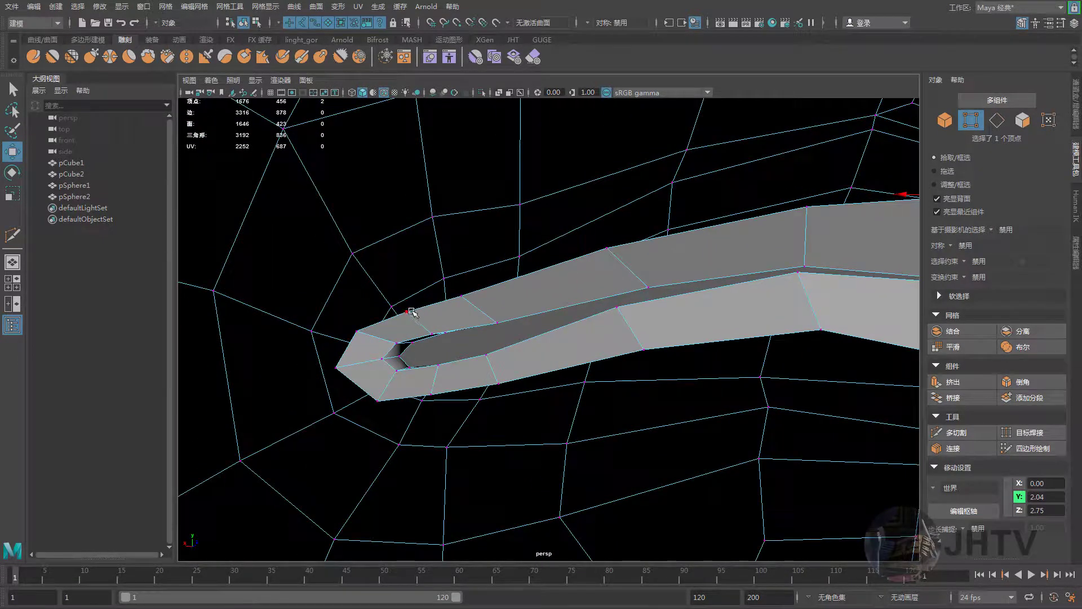
{"action": "left_click_drag", "start_coordinate": [474, 333], "coordinate": [466, 292], "text": "alt"}
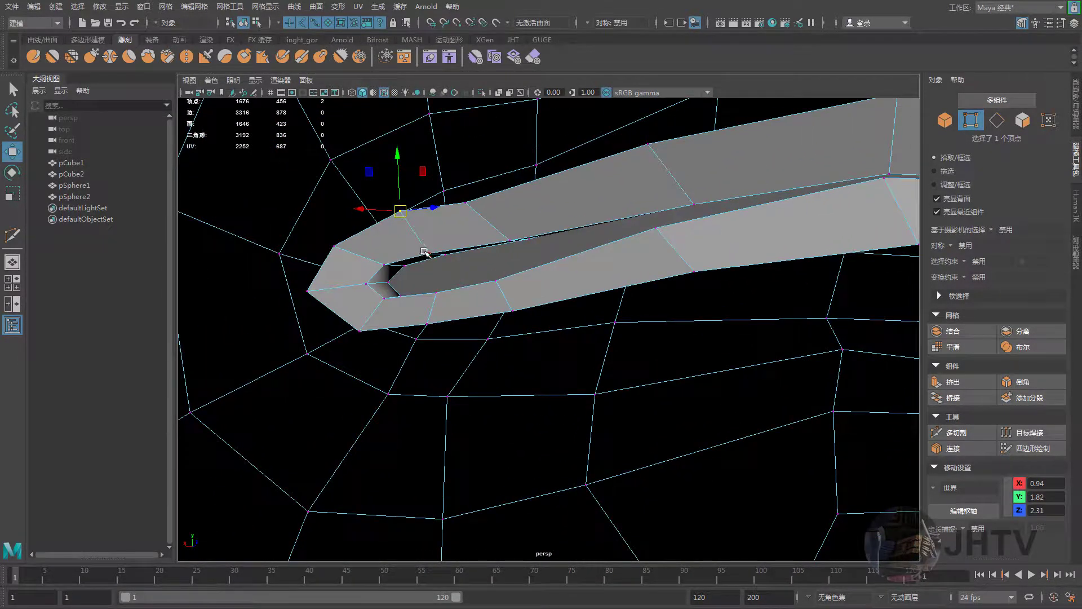
{"action": "left_click_drag", "start_coordinate": [429, 252], "coordinate": [432, 246]}
{"action": "mouse_move", "coordinate": [526, 241]}
{"action": "left_mouse_down"}
{"action": "mouse_move", "coordinate": [510, 232]}
{"action": "mouse_move", "coordinate": [496, 254]}
{"action": "left_mouse_up"}
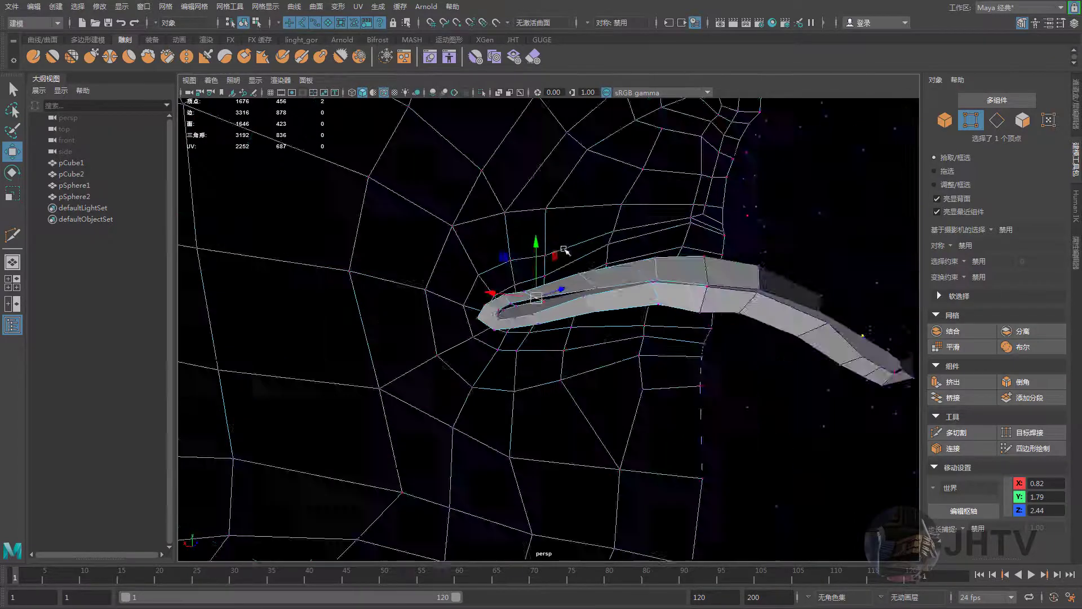
Reshape the lip corner by moving its vertex from a side-on view
{"action": "scroll", "coordinate": [496, 253], "scroll_direction": "up", "scroll_amount": 5}
{"action": "left_click_drag", "start_coordinate": [496, 305], "coordinate": [404, 296], "text": "alt"}
{"action": "scroll", "coordinate": [404, 295], "scroll_direction": "up", "scroll_amount": 3}
{"action": "scroll", "coordinate": [623, 309], "scroll_direction": "up", "scroll_amount": 3}
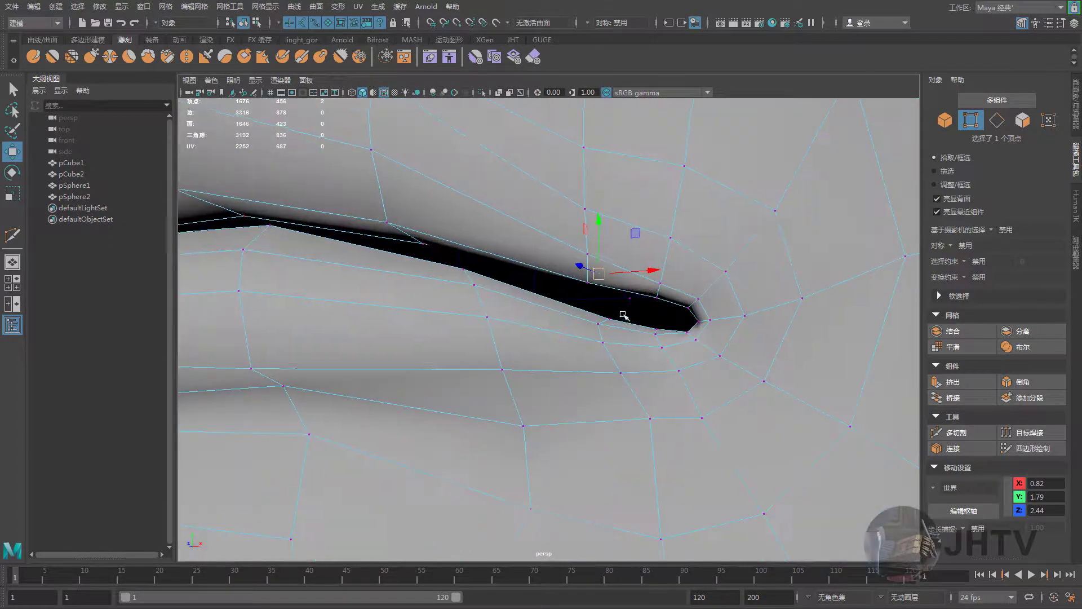
{"action": "scroll", "coordinate": [673, 306], "scroll_direction": "up", "scroll_amount": 2}
{"action": "scroll", "coordinate": [673, 306], "scroll_direction": "down", "scroll_amount": 3}
{"action": "left_click_drag", "start_coordinate": [696, 280], "coordinate": [647, 309], "text": "alt"}
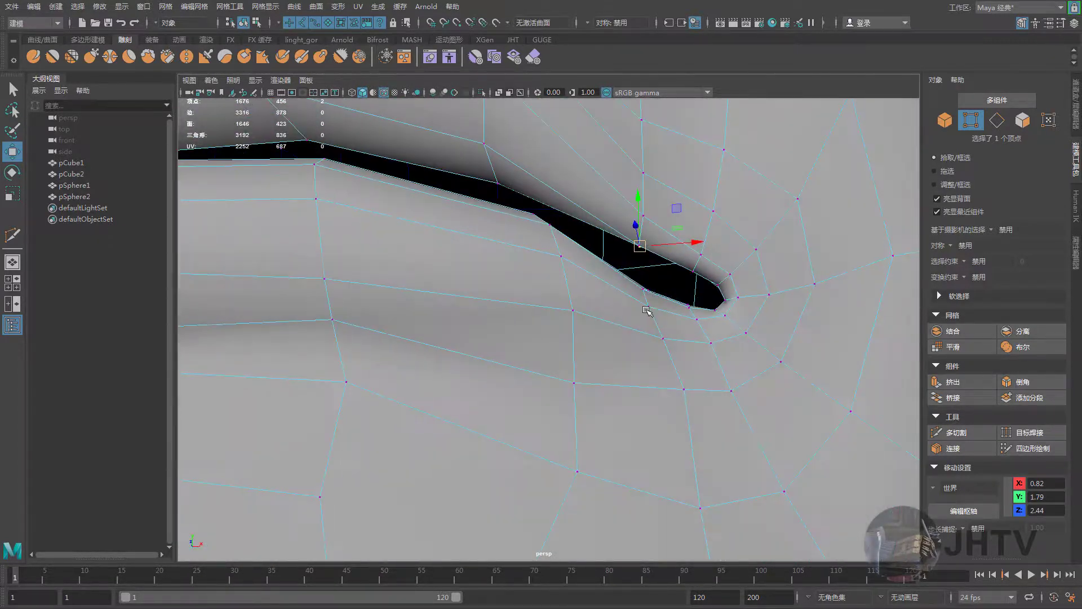
{"action": "scroll", "coordinate": [666, 322], "scroll_direction": "up", "scroll_amount": 3}
{"action": "scroll", "coordinate": [666, 321], "scroll_direction": "down", "scroll_amount": 2}
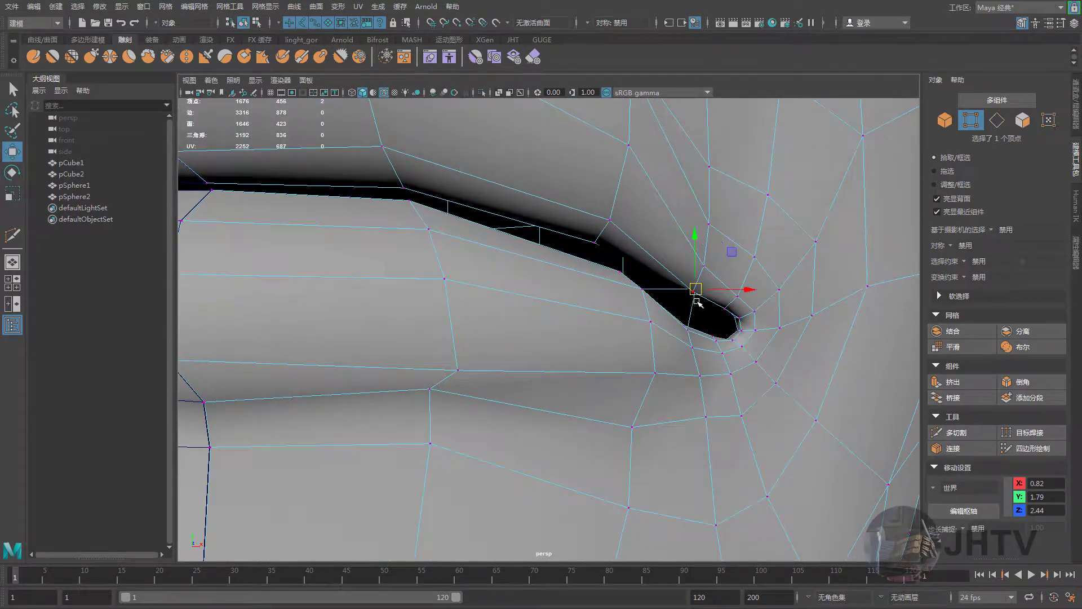
{"action": "mouse_move", "coordinate": [696, 291]}
{"action": "left_mouse_down"}
{"action": "mouse_move", "coordinate": [702, 314]}
{"action": "mouse_move", "coordinate": [748, 269]}
{"action": "left_mouse_up"}
{"action": "mouse_move", "coordinate": [740, 267]}
{"action": "left_mouse_down", "text": "alt"}
{"action": "mouse_move", "coordinate": [755, 294]}
{"action": "mouse_move", "coordinate": [580, 300]}
{"action": "mouse_move", "coordinate": [517, 325]}
{"action": "left_mouse_up", "text": "alt"}
Move the four lip-corner vertices slightly down, with soft selection off
{"action": "key", "text": "4"}
{"action": "left_click_drag", "start_coordinate": [611, 278], "coordinate": [610, 279]}
{"action": "mouse_move", "coordinate": [610, 278]}
{"action": "left_mouse_down", "text": "alt"}
{"action": "mouse_move", "coordinate": [599, 279]}
{"action": "mouse_move", "coordinate": [643, 278]}
{"action": "left_mouse_up", "text": "alt"}
{"action": "key", "text": "5"}
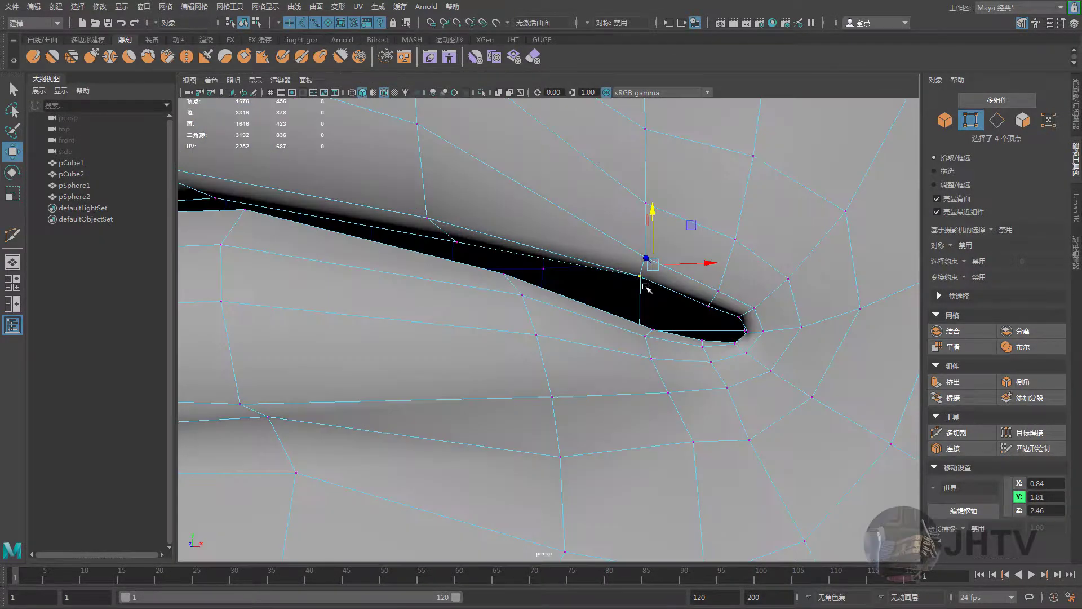
{"action": "key", "text": "b"}
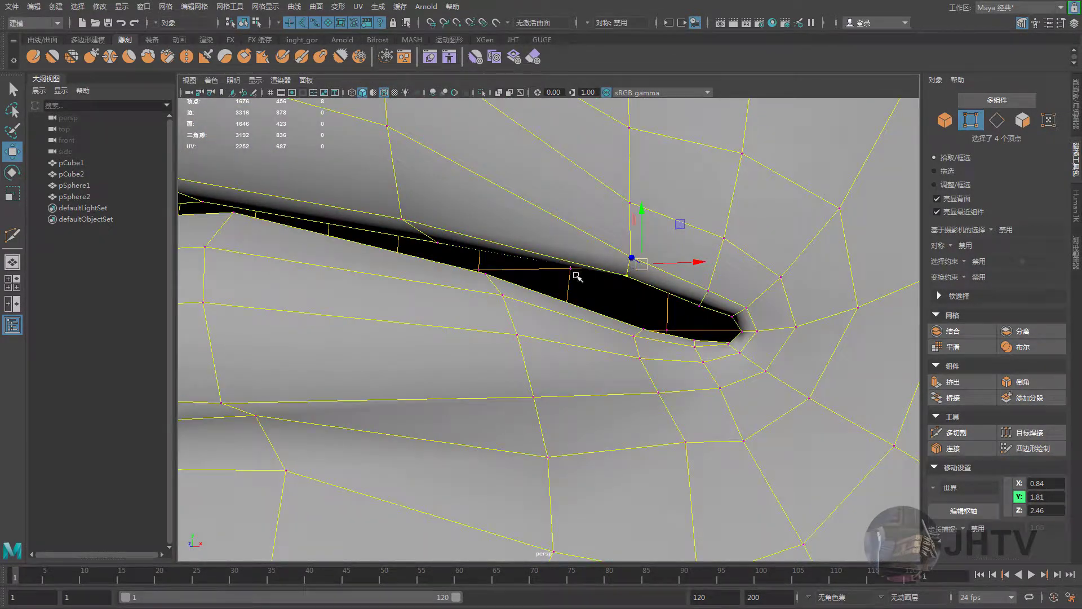
{"action": "key", "text": "b"}
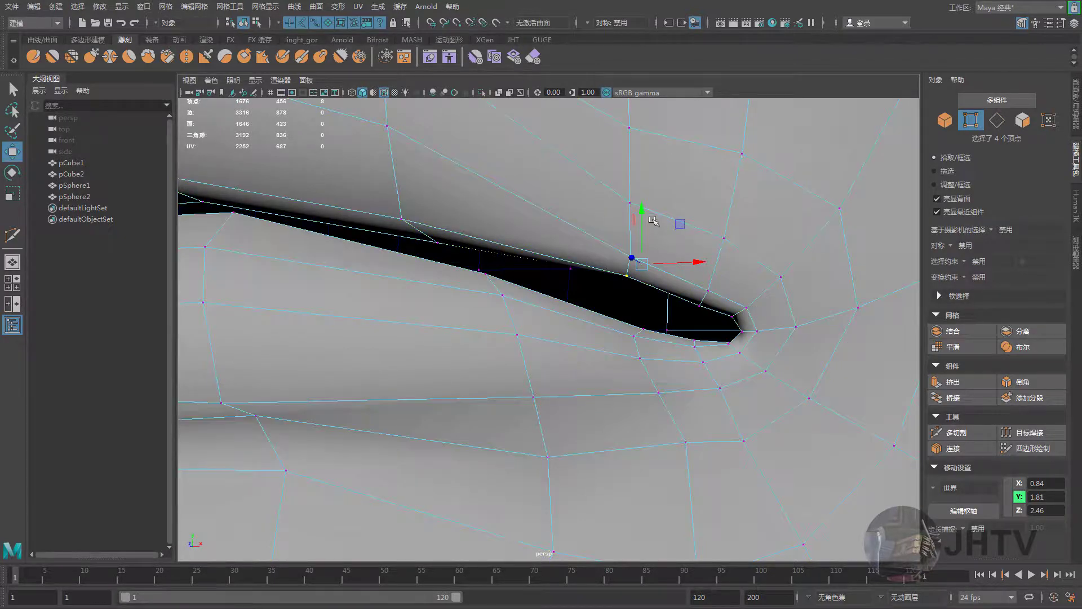
{"action": "left_click_drag", "start_coordinate": [643, 219], "coordinate": [648, 265]}
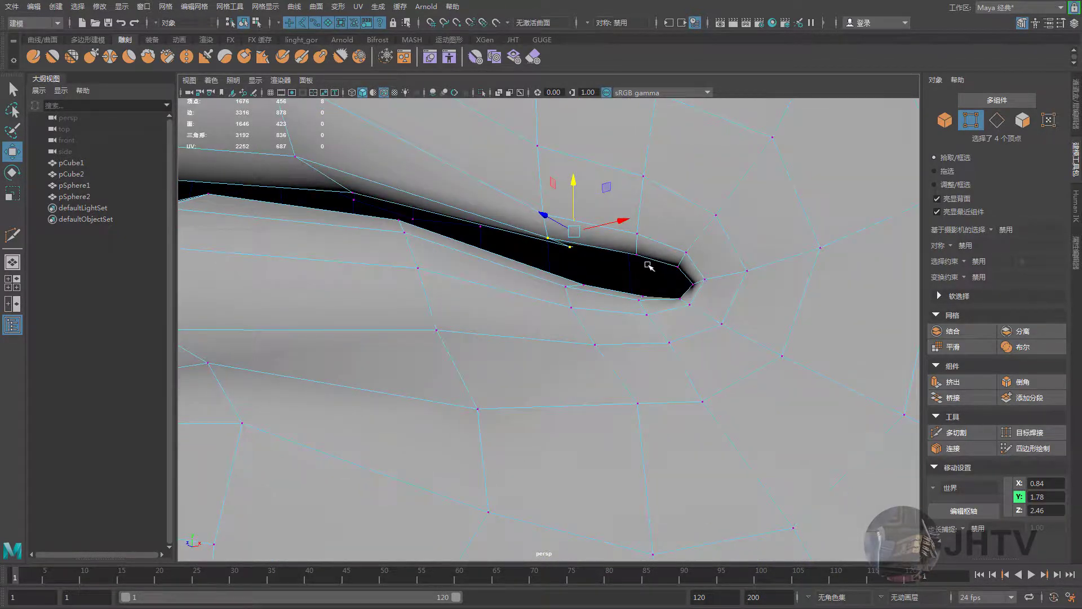
Check the tapered mouth corner in wireframe and shaded views
{"action": "key", "text": "4"}
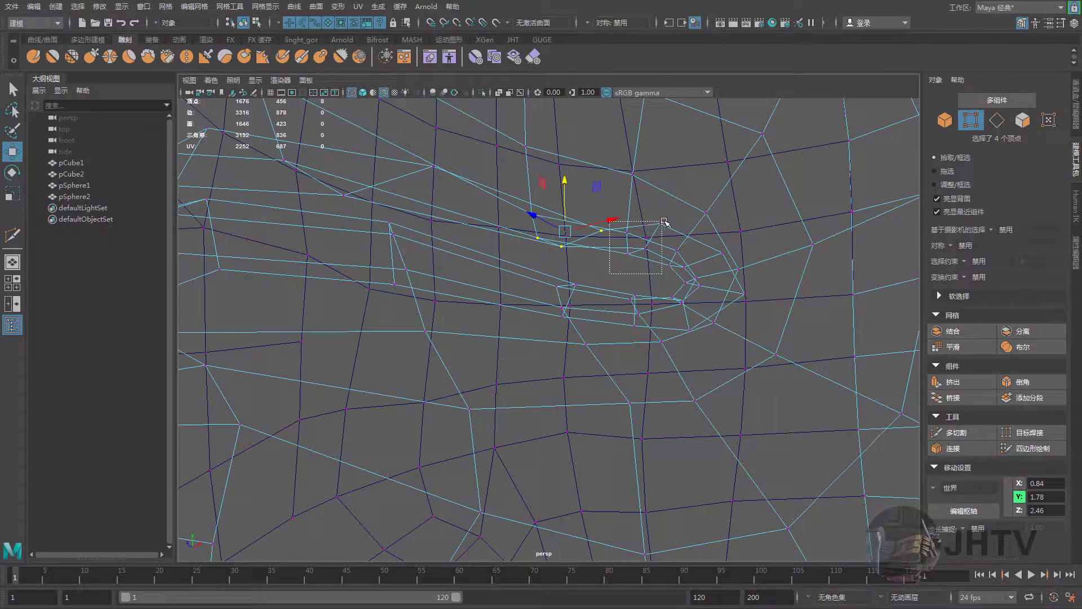
{"action": "key", "text": "5"}
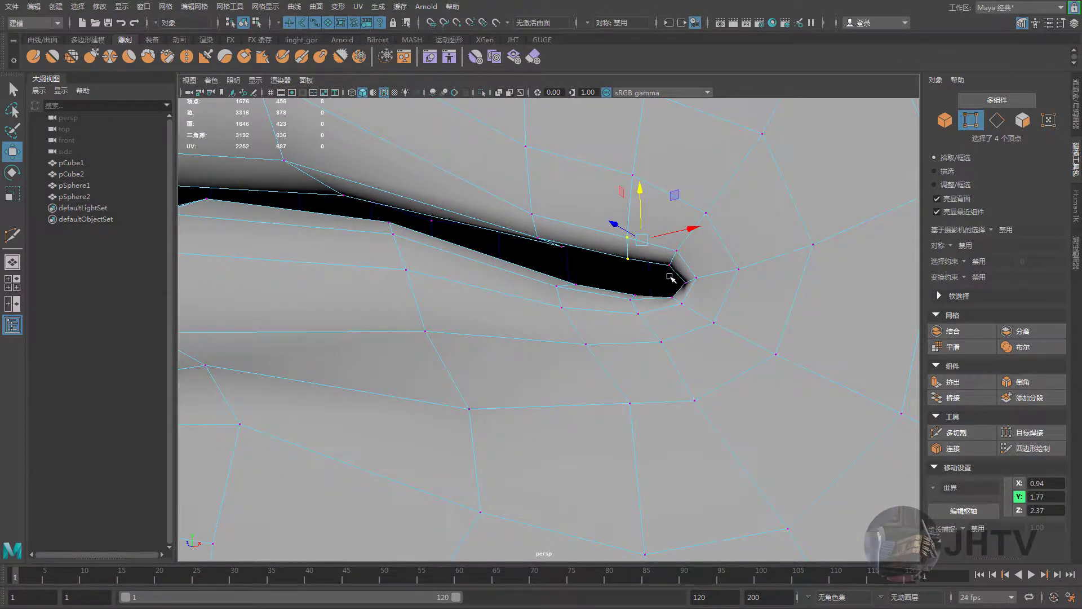
{"action": "mouse_move", "coordinate": [670, 277]}
{"action": "right_mouse_down", "text": "alt"}
{"action": "mouse_move", "coordinate": [530, 270]}
{"action": "mouse_move", "coordinate": [575, 249]}
{"action": "right_mouse_up", "text": "alt"}
{"action": "mouse_move", "coordinate": [755, 302]}
{"action": "left_mouse_down", "text": "alt"}
{"action": "mouse_move", "coordinate": [659, 314]}
{"action": "mouse_move", "coordinate": [625, 276]}
{"action": "left_mouse_up", "text": "alt"}
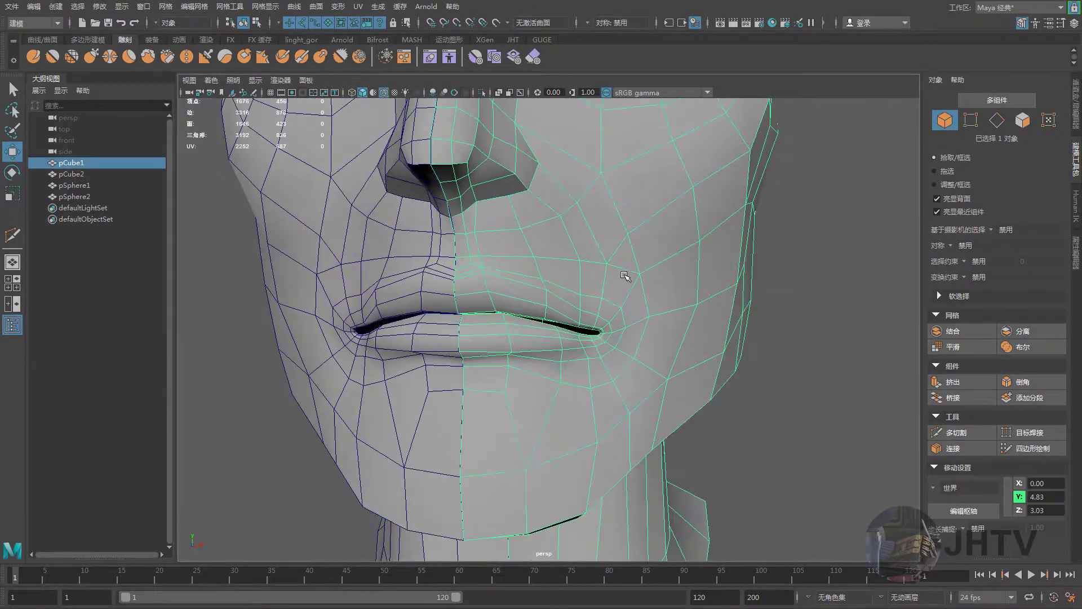
Inspect the lips in profile, then put the head mesh in vertex mode
{"action": "mouse_move", "coordinate": [625, 277]}
{"action": "right_mouse_down", "text": "alt"}
{"action": "mouse_move", "coordinate": [588, 234]}
{"action": "mouse_move", "coordinate": [654, 237]}
{"action": "right_mouse_up", "text": "alt"}
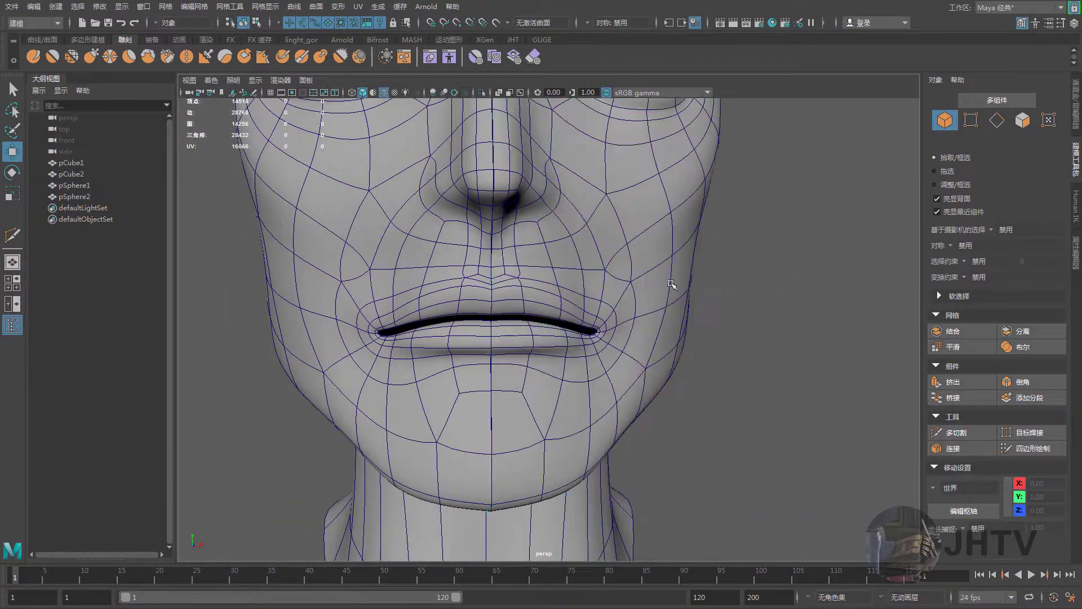
{"action": "left_click_drag", "start_coordinate": [671, 283], "coordinate": [570, 332], "text": "alt"}
{"action": "right_click_drag", "start_coordinate": [569, 333], "coordinate": [541, 350], "text": "alt"}
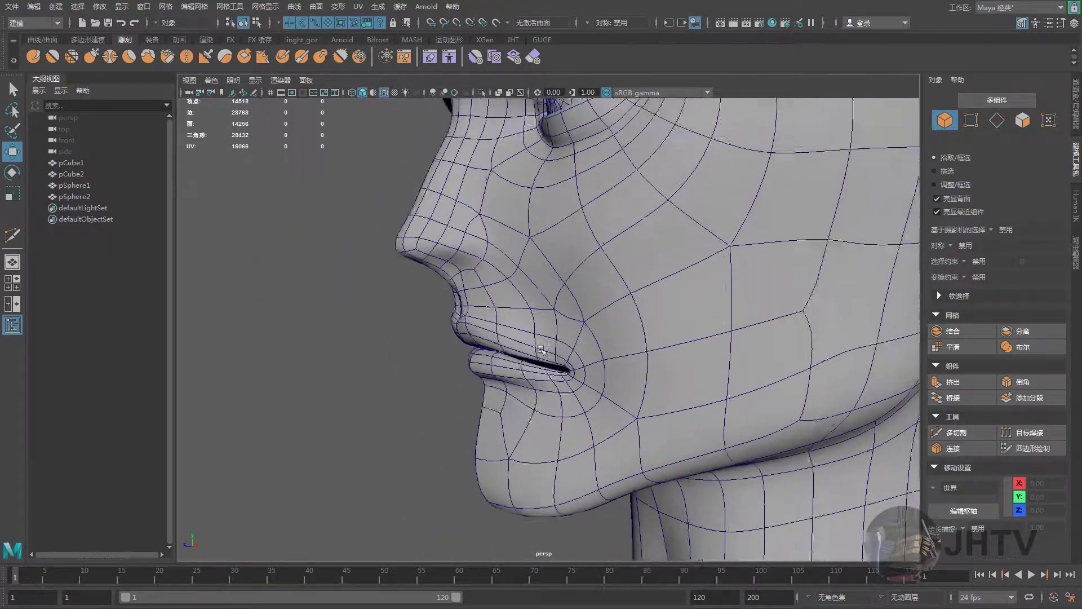
{"action": "mouse_move", "coordinate": [541, 349]}
{"action": "left_mouse_down", "text": "alt"}
{"action": "mouse_move", "coordinate": [631, 287]}
{"action": "mouse_move", "coordinate": [589, 283]}
{"action": "left_mouse_up", "text": "alt"}
{"action": "left_click", "coordinate": [631, 287]}
{"action": "scroll", "coordinate": [631, 287], "scroll_direction": "up", "scroll_amount": 3}
{"action": "right_click_drag", "start_coordinate": [589, 283], "coordinate": [606, 302]}
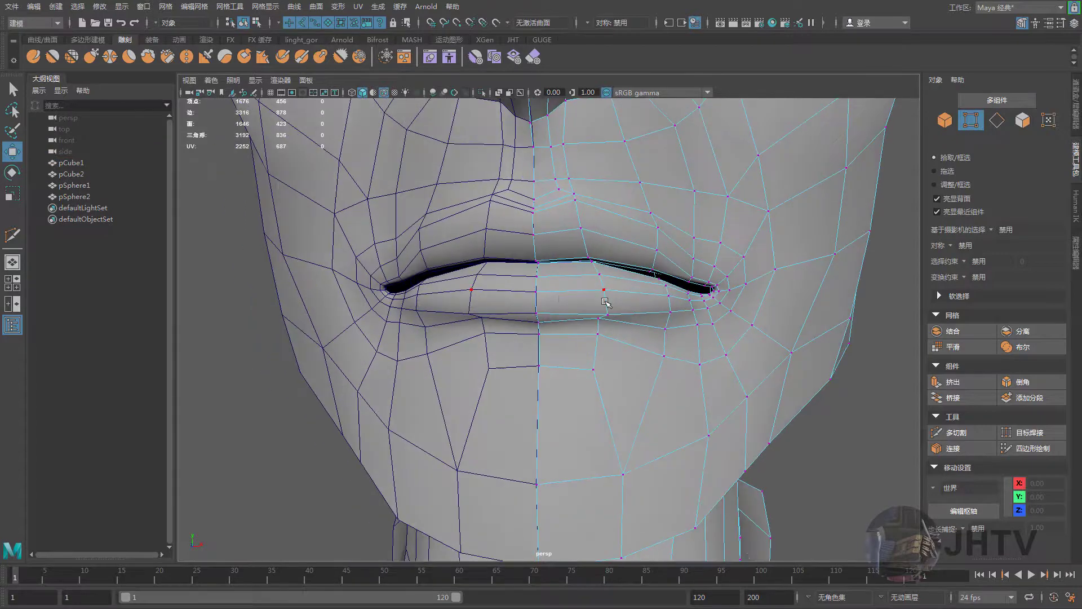
{"action": "scroll", "coordinate": [605, 302], "scroll_direction": "up", "scroll_amount": 3}
Raise the lip-edge vertex slightly to smooth the lip contour
{"action": "left_click", "coordinate": [648, 309]}
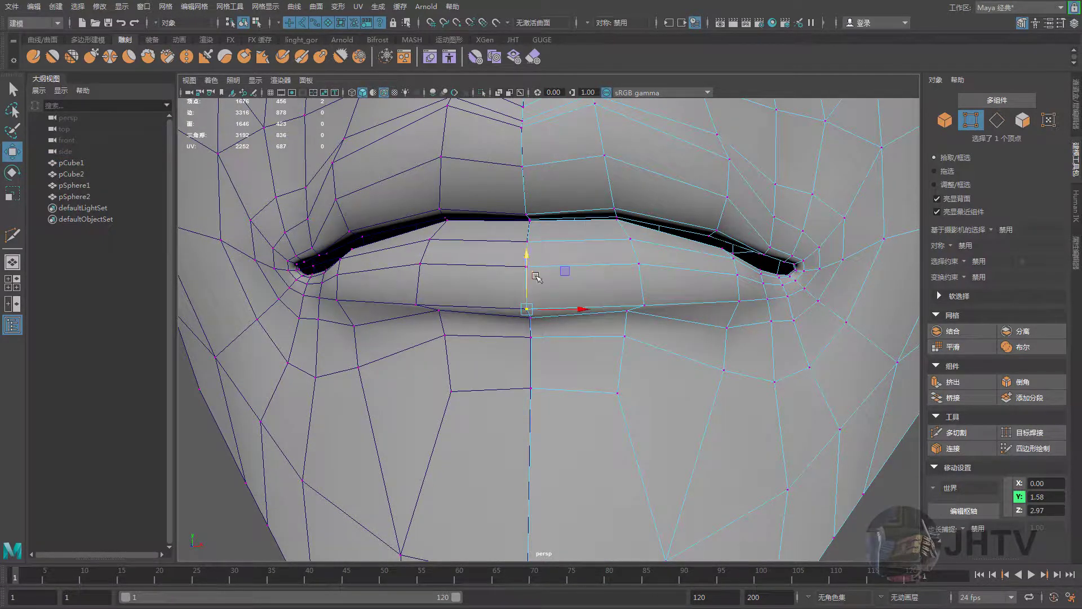
{"action": "left_click_drag", "start_coordinate": [513, 256], "coordinate": [551, 273], "text": "alt"}
{"action": "scroll", "coordinate": [577, 265], "scroll_direction": "up", "scroll_amount": 3}
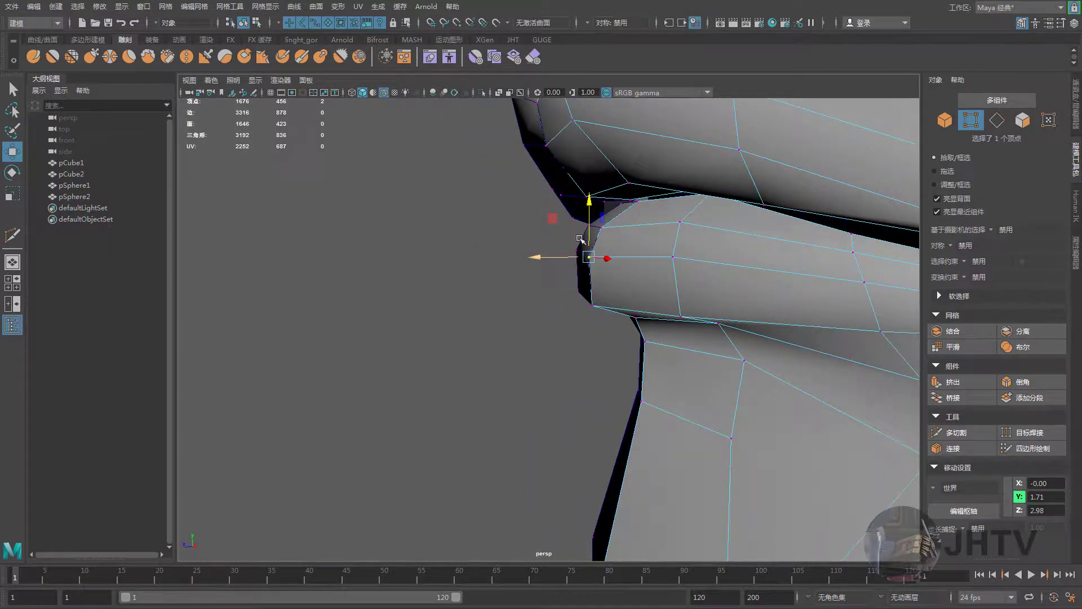
{"action": "left_click", "coordinate": [601, 228]}
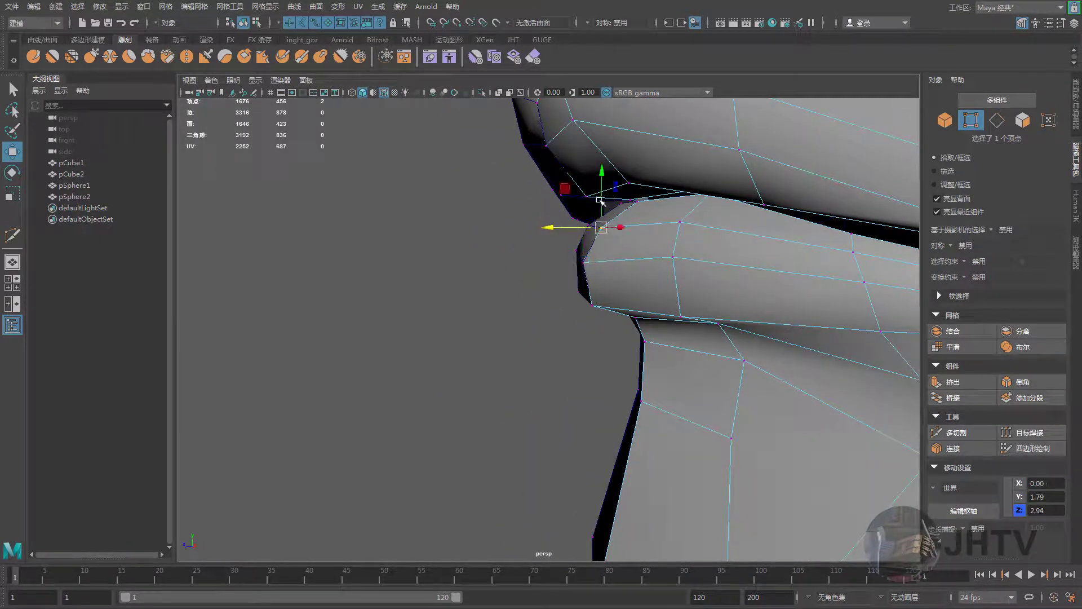
{"action": "left_click_drag", "start_coordinate": [713, 241], "coordinate": [715, 250], "text": "alt"}
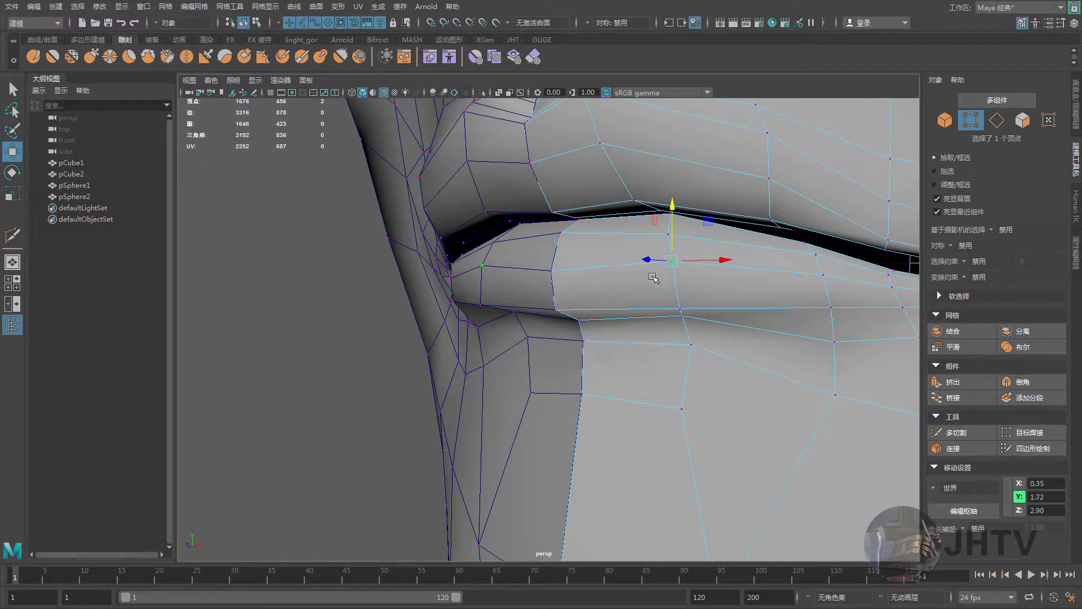
{"action": "left_click_drag", "start_coordinate": [653, 278], "coordinate": [668, 248], "text": "alt"}
{"action": "middle_click_drag", "start_coordinate": [668, 248], "coordinate": [665, 241]}
{"action": "left_click_drag", "start_coordinate": [663, 240], "coordinate": [618, 228]}
Lower the mouth-corner vertex cluster, then lift the remaining vertices slightly
{"action": "left_click", "coordinate": [699, 252]}
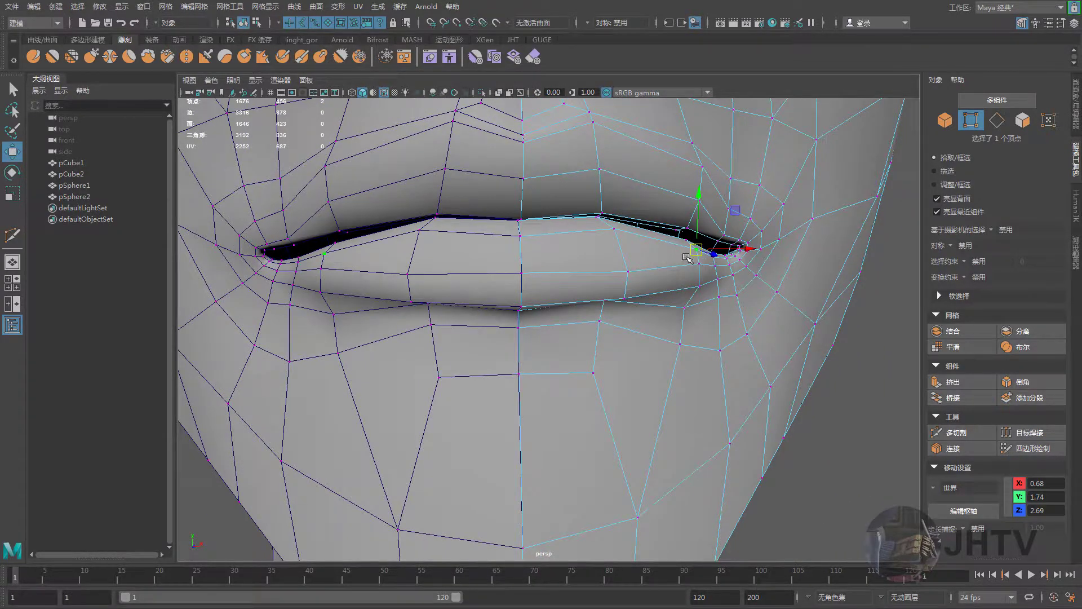
{"action": "left_click_drag", "start_coordinate": [699, 252], "coordinate": [560, 310], "text": "alt"}
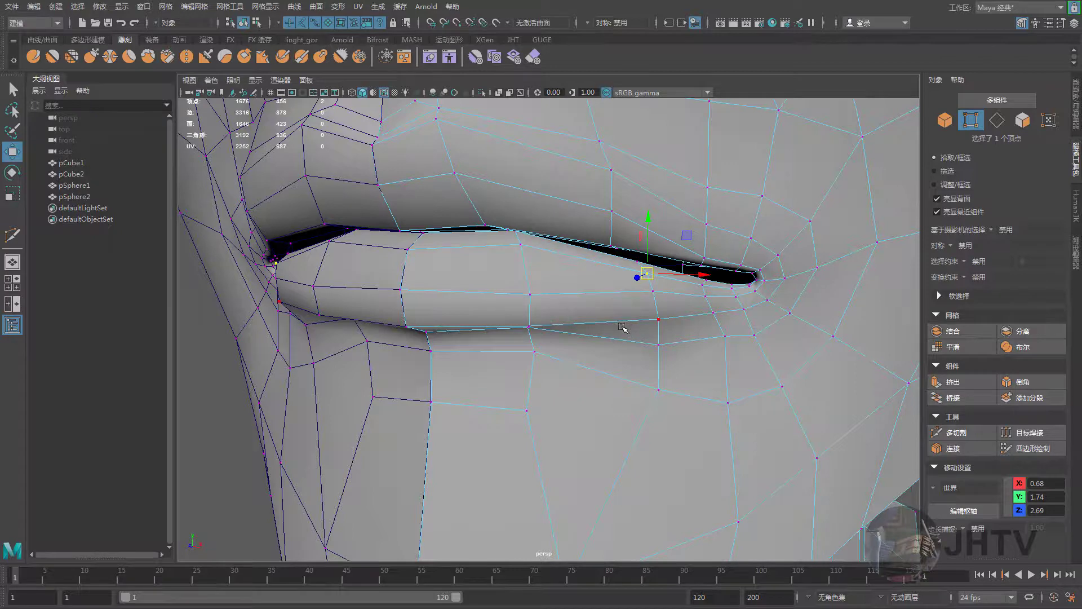
{"action": "mouse_move", "coordinate": [670, 255]}
{"action": "left_mouse_down"}
{"action": "mouse_move", "coordinate": [647, 253]}
{"action": "mouse_move", "coordinate": [642, 294]}
{"action": "mouse_move", "coordinate": [632, 223]}
{"action": "mouse_move", "coordinate": [624, 336]}
{"action": "left_mouse_up"}
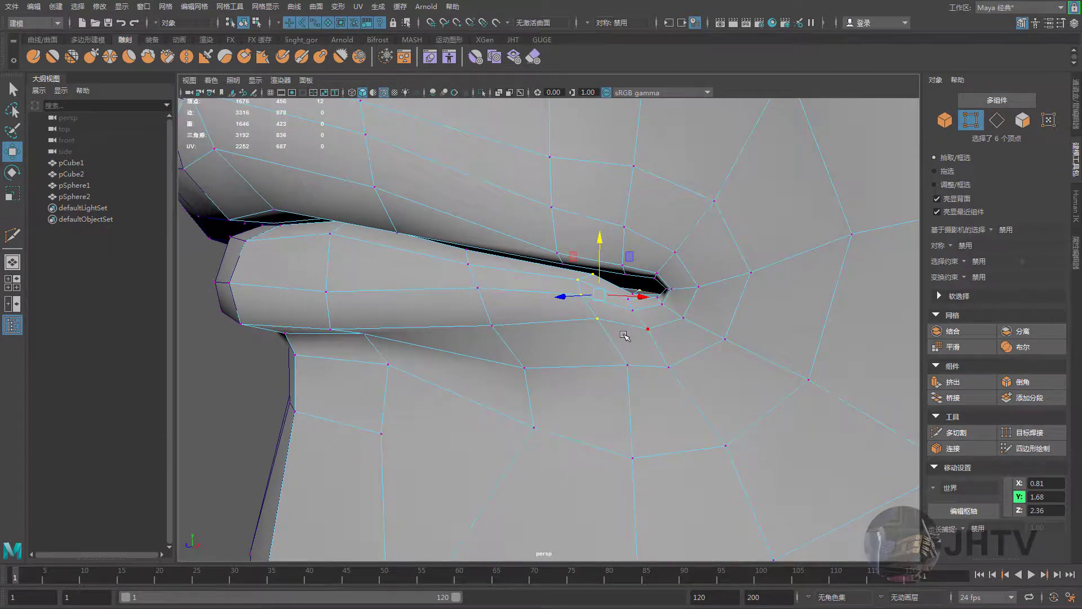
{"action": "middle_click_drag", "start_coordinate": [626, 335], "coordinate": [632, 339]}
{"action": "left_click", "coordinate": [628, 365], "text": "ctrl"}
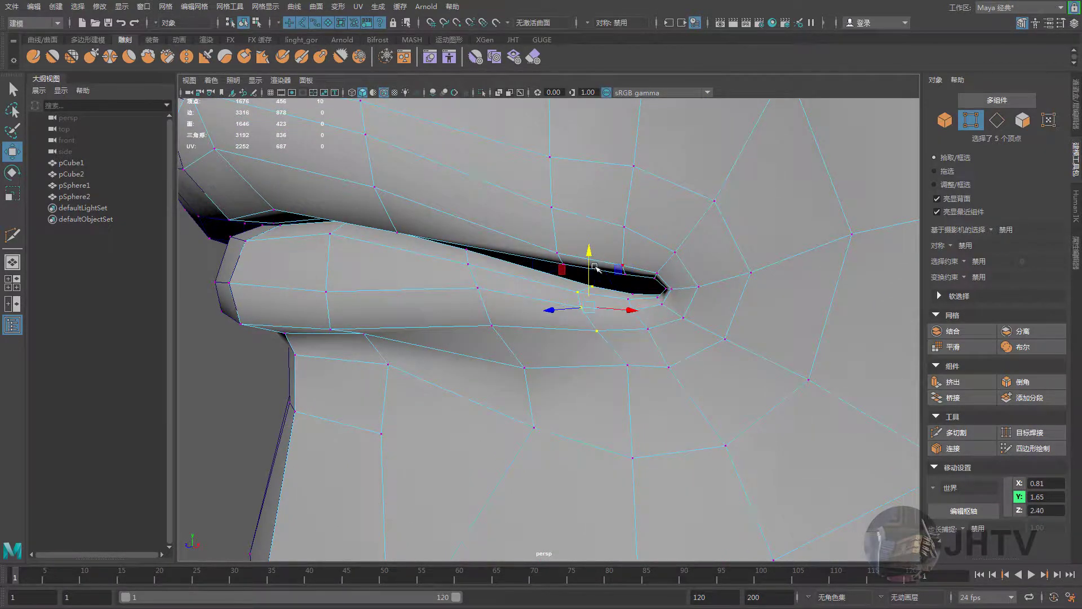
{"action": "left_click_drag", "start_coordinate": [588, 257], "coordinate": [588, 248]}
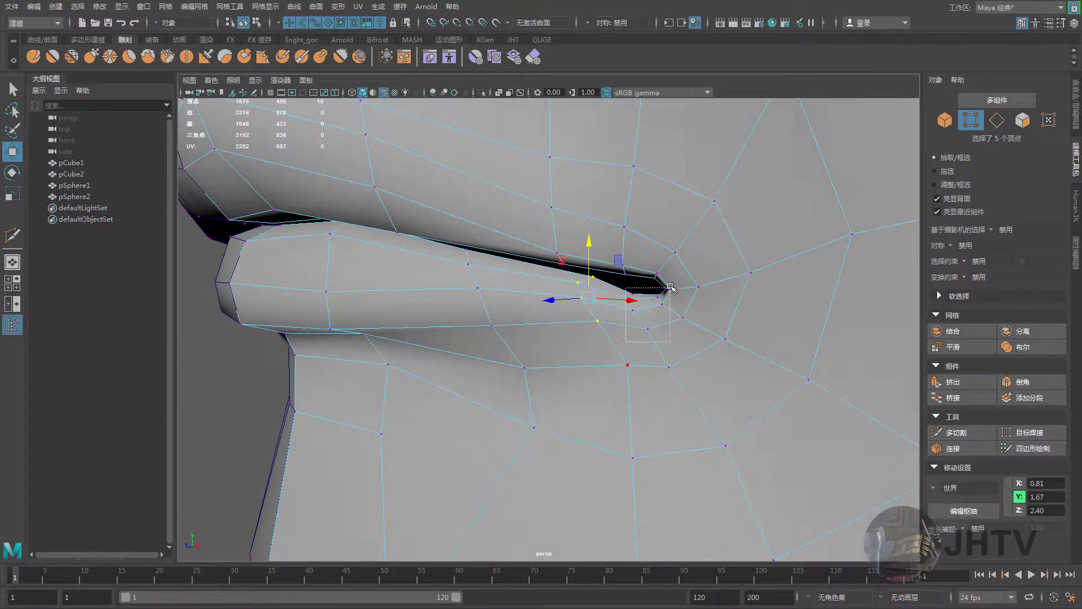
Add a mouth-corner vertex to the selection and check the mouth from the front
{"action": "left_click_drag", "start_coordinate": [660, 288], "coordinate": [659, 288], "text": "shift"}
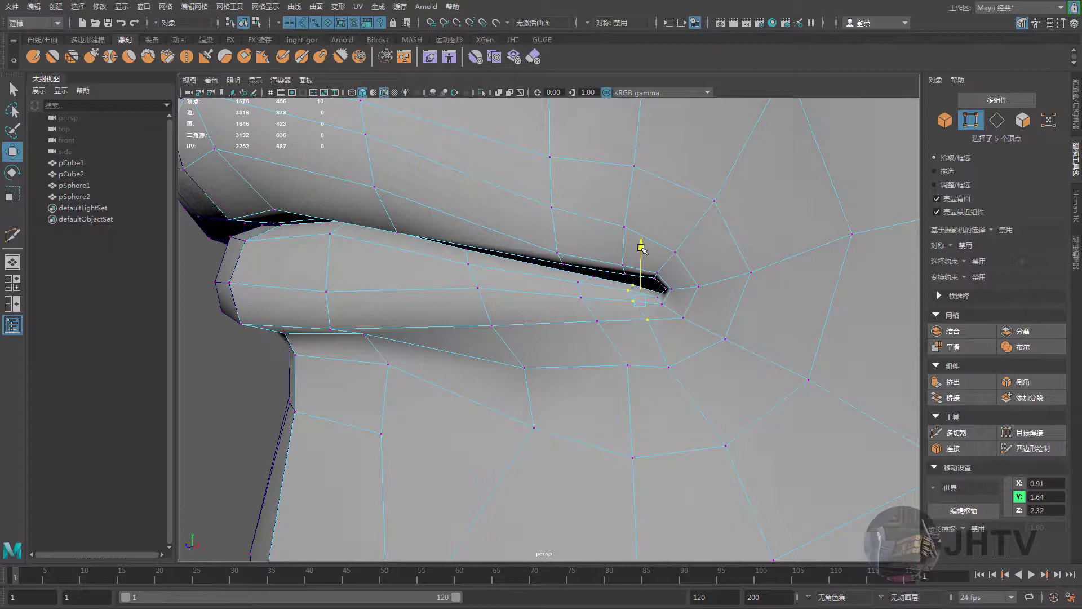
{"action": "scroll", "coordinate": [671, 263], "scroll_direction": "down", "scroll_amount": 5}
{"action": "left_click_drag", "start_coordinate": [620, 307], "coordinate": [519, 258], "text": "alt"}
{"action": "right_click_drag", "start_coordinate": [518, 258], "coordinate": [556, 241]}
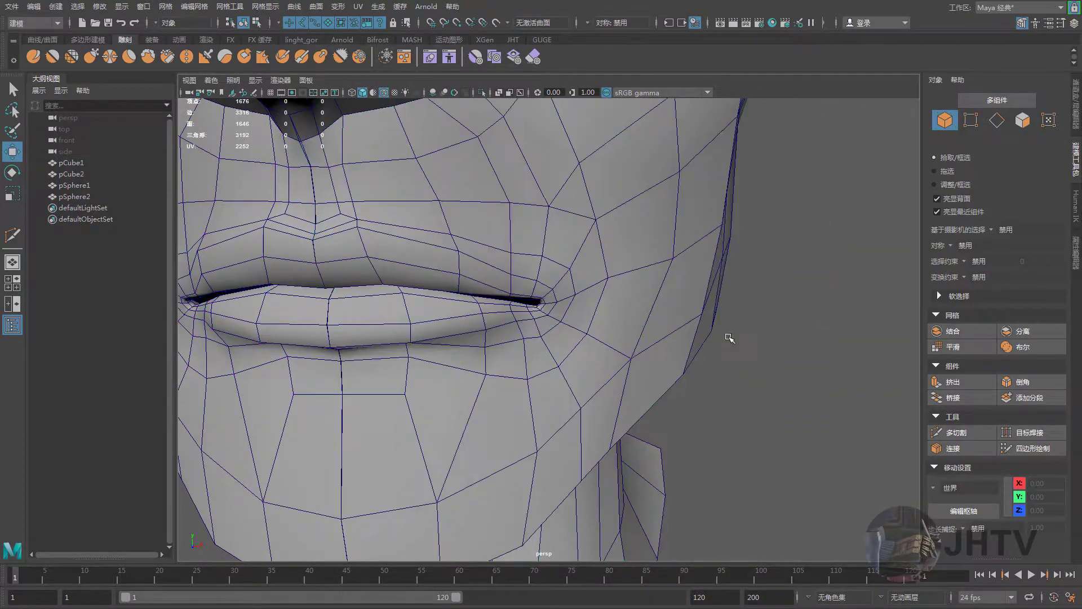
Hide the wireframe and put the head mesh into vertex editing around the eye
{"action": "mouse_move", "coordinate": [725, 336]}
{"action": "left_mouse_down", "text": "alt"}
{"action": "mouse_move", "coordinate": [572, 304]}
{"action": "mouse_move", "coordinate": [603, 285]}
{"action": "mouse_move", "coordinate": [629, 307]}
{"action": "left_mouse_up", "text": "alt"}
{"action": "left_click", "coordinate": [615, 293]}
{"action": "left_click", "coordinate": [385, 94]}
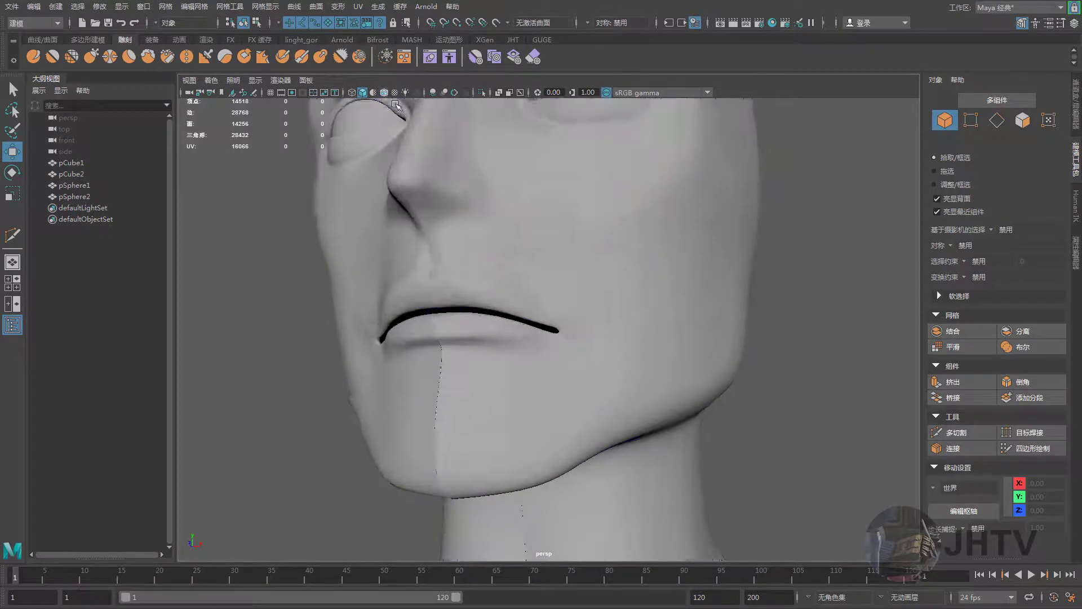
{"action": "mouse_move", "coordinate": [524, 240]}
{"action": "left_mouse_down", "text": "alt"}
{"action": "mouse_move", "coordinate": [587, 259]}
{"action": "mouse_move", "coordinate": [586, 286]}
{"action": "mouse_move", "coordinate": [532, 273]}
{"action": "mouse_move", "coordinate": [586, 293]}
{"action": "mouse_move", "coordinate": [553, 340]}
{"action": "left_mouse_up", "text": "alt"}
{"action": "left_click", "coordinate": [547, 270]}
{"action": "mouse_move", "coordinate": [547, 270]}
{"action": "left_mouse_down", "text": "alt"}
{"action": "mouse_move", "coordinate": [567, 254]}
{"action": "mouse_move", "coordinate": [586, 273]}
{"action": "mouse_move", "coordinate": [570, 265]}
{"action": "mouse_move", "coordinate": [556, 317]}
{"action": "mouse_move", "coordinate": [519, 357]}
{"action": "mouse_move", "coordinate": [560, 374]}
{"action": "left_mouse_up", "text": "alt"}
{"action": "scroll", "coordinate": [558, 364], "scroll_direction": "up", "scroll_amount": 5}
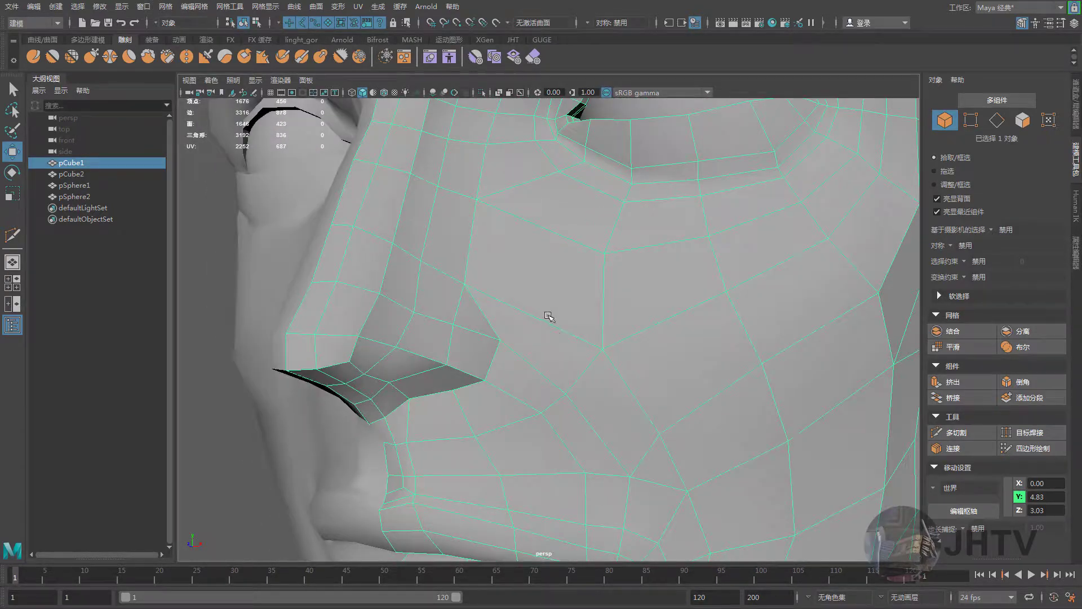
{"action": "scroll", "coordinate": [563, 355], "scroll_direction": "down", "scroll_amount": 5}
{"action": "scroll", "coordinate": [634, 254], "scroll_direction": "up", "scroll_amount": 5}
{"action": "right_click_drag", "start_coordinate": [605, 232], "coordinate": [580, 249]}
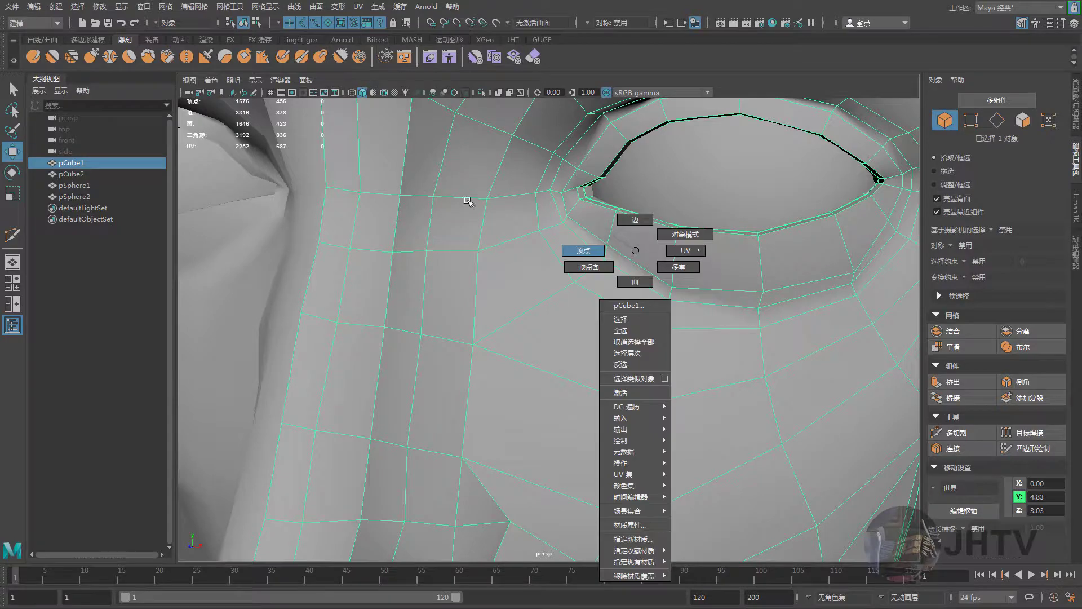
{"action": "scroll", "coordinate": [598, 242], "scroll_direction": "up", "scroll_amount": 3}
Lower the vertex by the inner eye corner toward the nose, undoing an unwanted depth change
{"action": "left_click", "coordinate": [614, 239]}
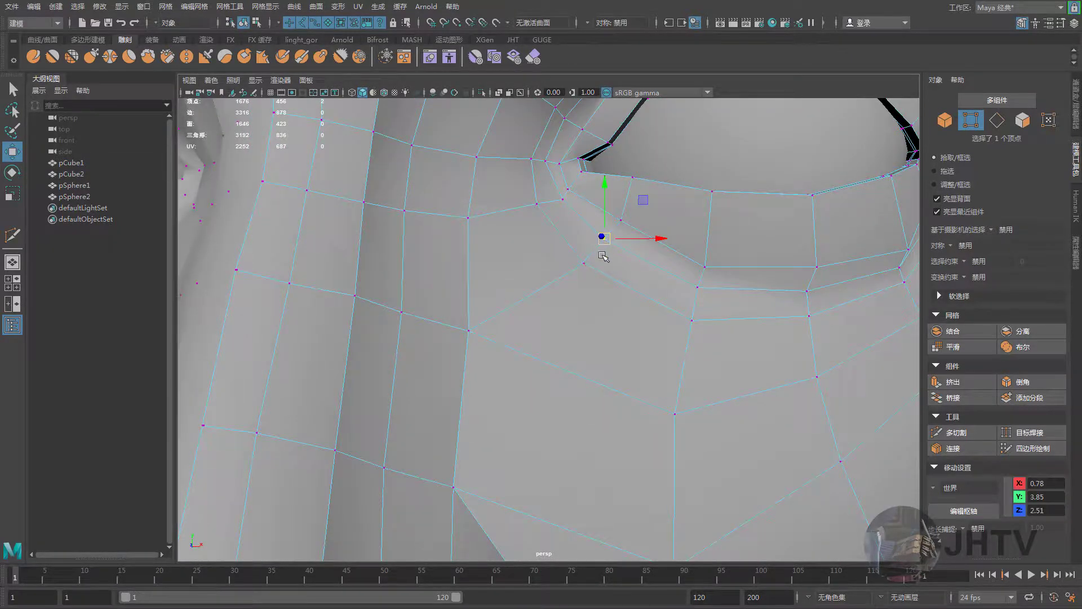
{"action": "left_click_drag", "start_coordinate": [603, 256], "coordinate": [587, 265], "text": "alt"}
{"action": "middle_click_drag", "start_coordinate": [587, 265], "coordinate": [568, 265]}
{"action": "key", "text": "ctrl+z"}
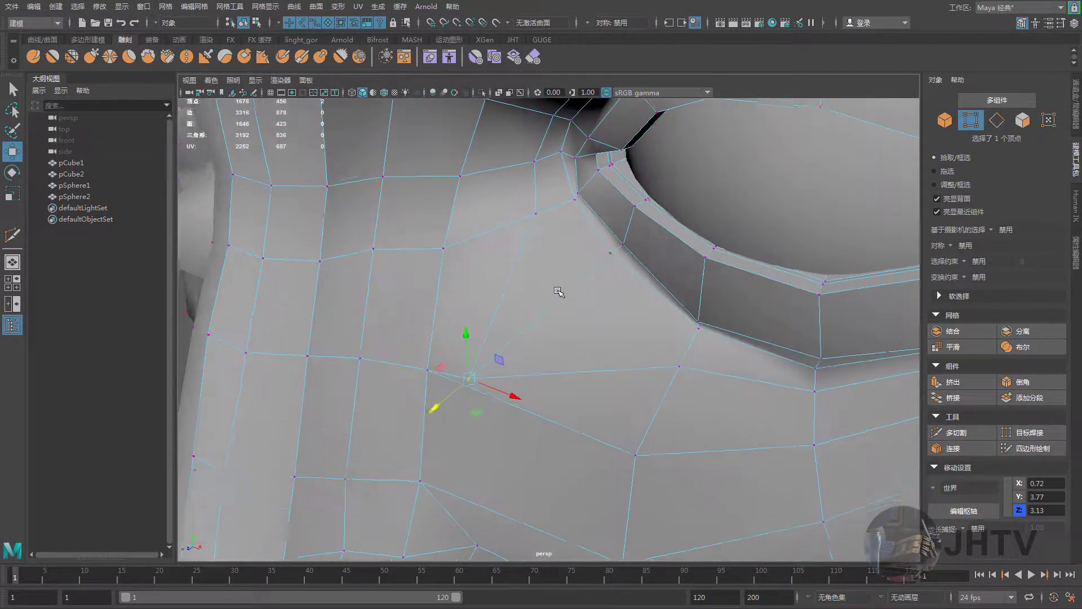
{"action": "key", "text": "ctrl+z"}
{"action": "key", "text": "ctrl+z"}
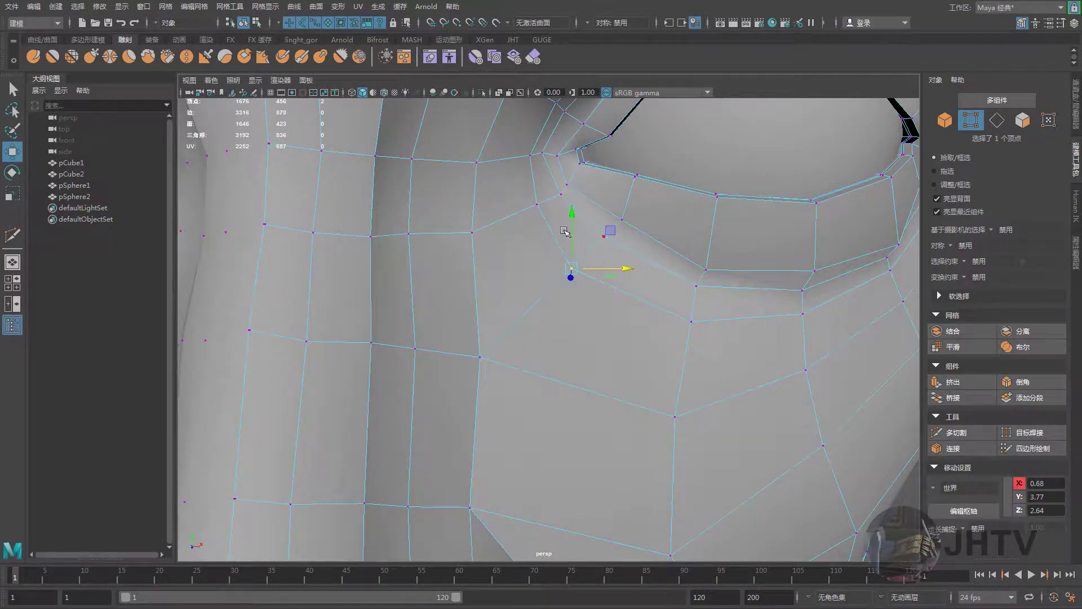
{"action": "left_click_drag", "start_coordinate": [569, 224], "coordinate": [569, 225]}
{"action": "mouse_move", "coordinate": [569, 225]}
{"action": "left_mouse_down", "text": "alt"}
{"action": "mouse_move", "coordinate": [550, 256]}
{"action": "mouse_move", "coordinate": [496, 280]}
{"action": "mouse_move", "coordinate": [643, 285]}
{"action": "mouse_move", "coordinate": [615, 273]}
{"action": "left_mouse_up", "text": "alt"}
{"action": "mouse_move", "coordinate": [614, 273]}
{"action": "left_mouse_down", "text": "alt"}
{"action": "mouse_move", "coordinate": [619, 226]}
{"action": "mouse_move", "coordinate": [597, 233]}
{"action": "left_mouse_up", "text": "alt"}
{"action": "mouse_move", "coordinate": [597, 233]}
{"action": "left_mouse_down", "text": "alt"}
{"action": "mouse_move", "coordinate": [640, 268]}
{"action": "mouse_move", "coordinate": [579, 374]}
{"action": "mouse_move", "coordinate": [628, 336]}
{"action": "mouse_move", "coordinate": [635, 304]}
{"action": "left_mouse_up", "text": "alt"}
{"action": "scroll", "coordinate": [628, 335], "scroll_direction": "down", "scroll_amount": 3}
{"action": "scroll", "coordinate": [640, 339], "scroll_direction": "down", "scroll_amount": 3}
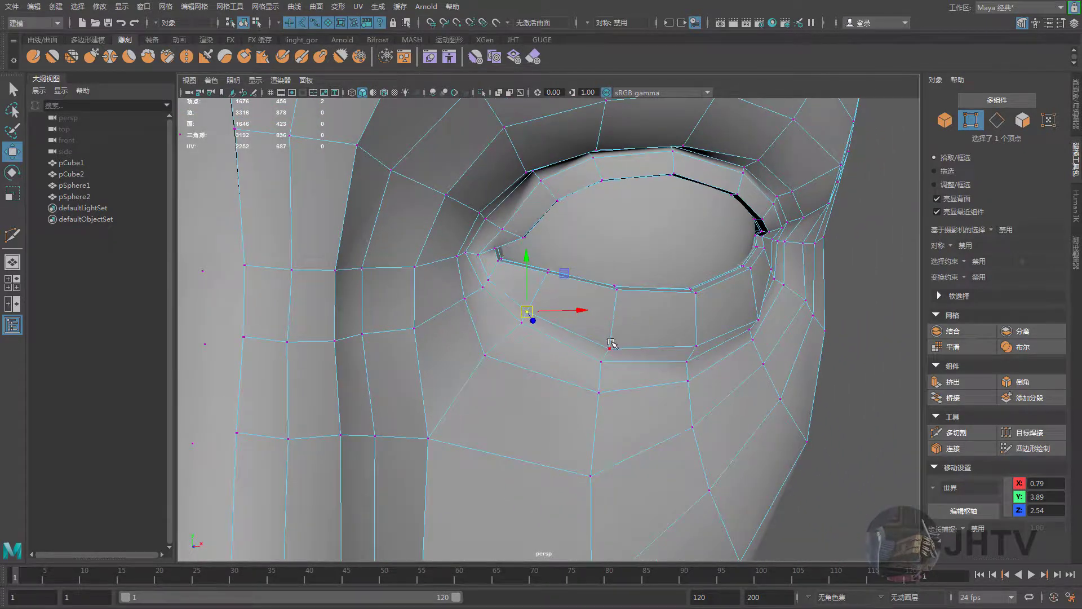
Slide the vertices below the eye socket outward to X 1.06, Y 3.60, Z 2.59, then start a Multi-Cut on the nose side
{"action": "left_click", "coordinate": [610, 346]}
{"action": "left_click_drag", "start_coordinate": [610, 346], "coordinate": [605, 315], "text": "alt"}
{"action": "left_click_drag", "start_coordinate": [645, 372], "coordinate": [677, 351]}
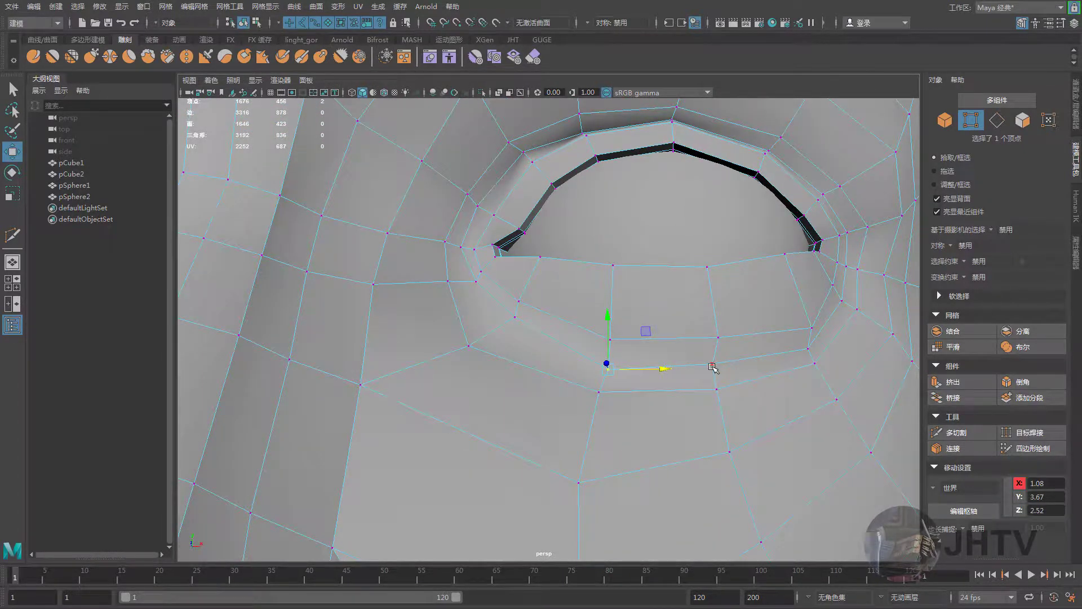
{"action": "left_click", "coordinate": [711, 367]}
{"action": "left_click", "coordinate": [599, 391]}
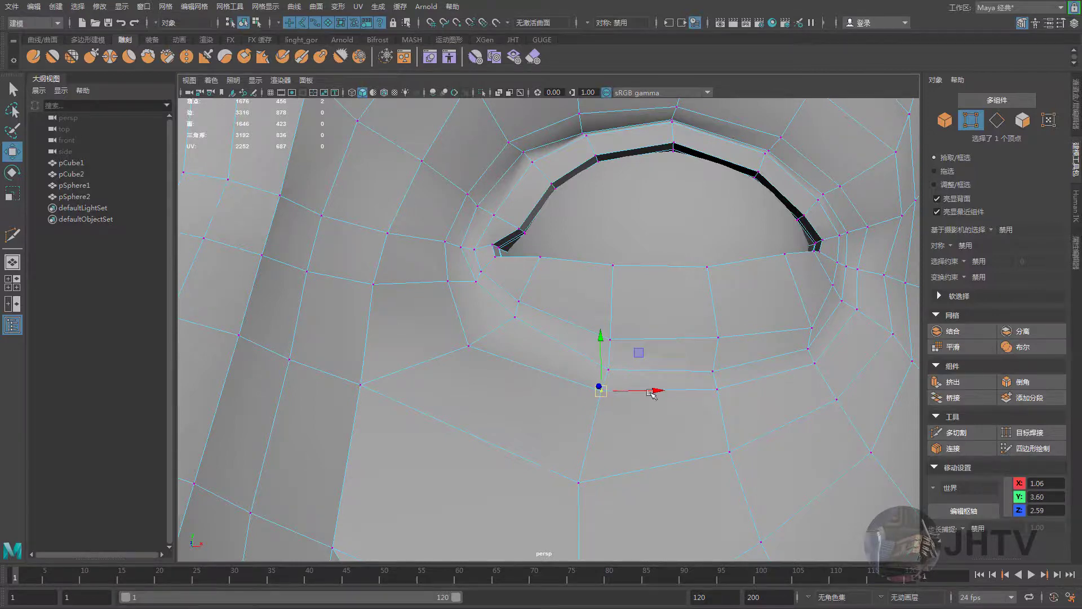
{"action": "scroll", "coordinate": [651, 393], "scroll_direction": "down", "scroll_amount": 5}
{"action": "mouse_move", "coordinate": [532, 374]}
{"action": "left_mouse_down", "text": "alt"}
{"action": "mouse_move", "coordinate": [524, 366]}
{"action": "mouse_move", "coordinate": [577, 358]}
{"action": "left_mouse_up", "text": "alt"}
{"action": "scroll", "coordinate": [524, 367], "scroll_direction": "up", "scroll_amount": 3}
{"action": "scroll", "coordinate": [570, 350], "scroll_direction": "down", "scroll_amount": 2}
{"action": "scroll", "coordinate": [577, 357], "scroll_direction": "up", "scroll_amount": 2}
{"action": "key", "text": "ctrl+shift+x"}
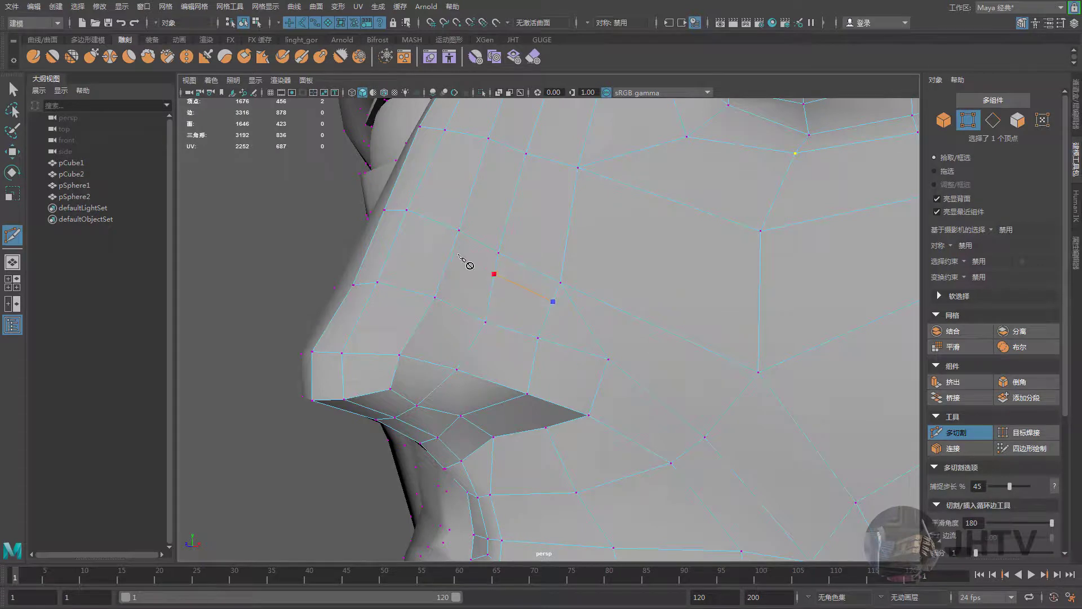
Finish the nose-side cut and pull the nostril-wing vertices up and inward
{"action": "key", "text": "w"}
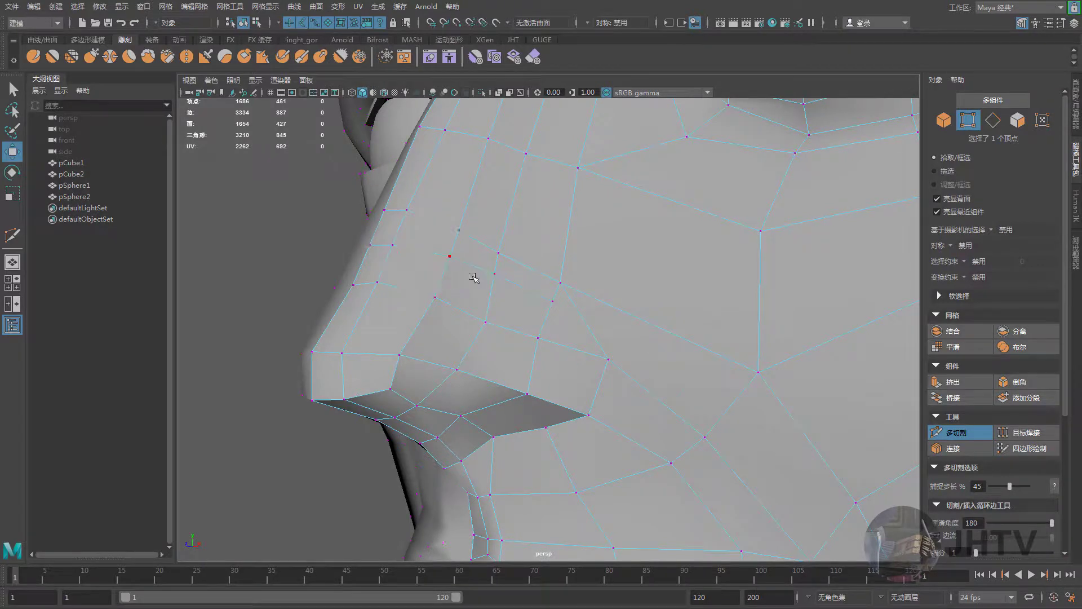
{"action": "mouse_move", "coordinate": [472, 307]}
{"action": "left_mouse_down", "text": "alt"}
{"action": "mouse_move", "coordinate": [495, 314]}
{"action": "mouse_move", "coordinate": [477, 358]}
{"action": "mouse_move", "coordinate": [484, 325]}
{"action": "left_mouse_up", "text": "alt"}
{"action": "scroll", "coordinate": [490, 310], "scroll_direction": "up", "scroll_amount": 2}
{"action": "left_click", "coordinate": [465, 303]}
{"action": "scroll", "coordinate": [503, 369], "scroll_direction": "down", "scroll_amount": 2}
{"action": "scroll", "coordinate": [507, 333], "scroll_direction": "up", "scroll_amount": 2}
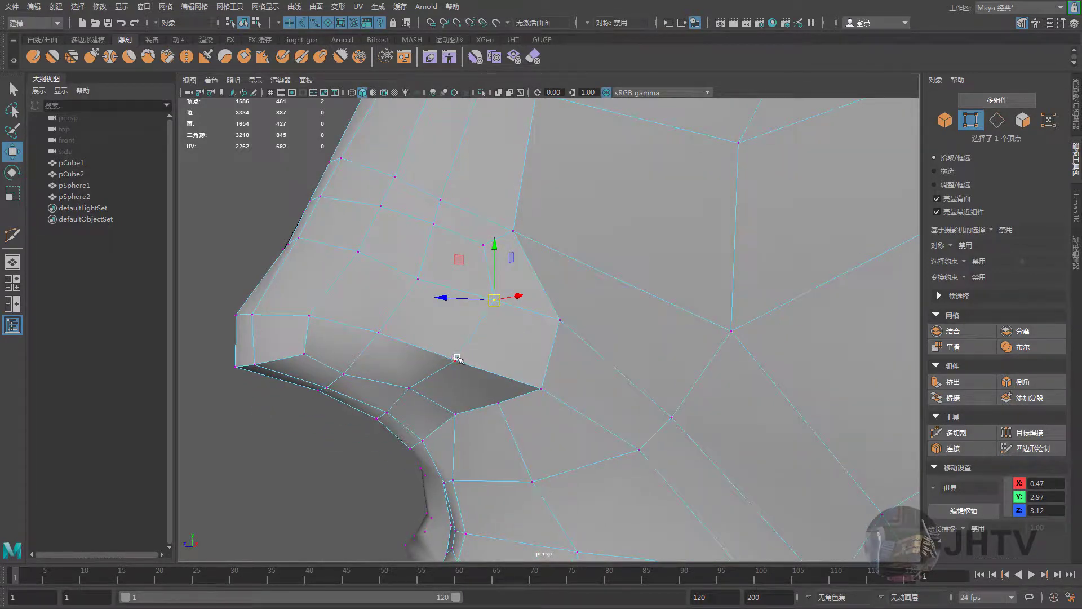
{"action": "left_click_drag", "start_coordinate": [458, 358], "coordinate": [462, 361]}
{"action": "left_click_drag", "start_coordinate": [558, 321], "coordinate": [553, 316]}
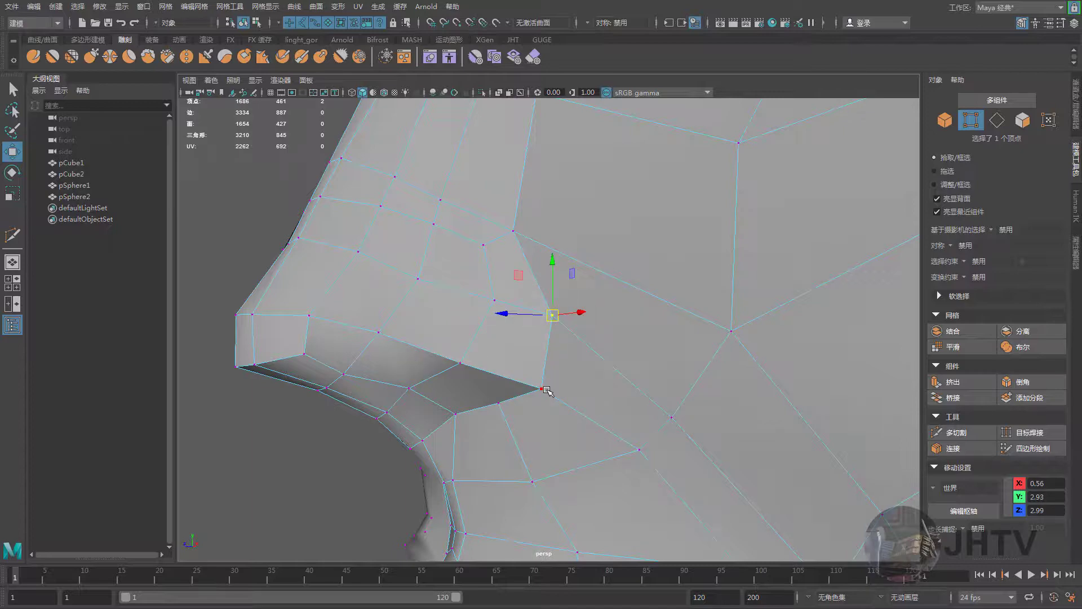
{"action": "left_click_drag", "start_coordinate": [541, 389], "coordinate": [542, 325]}
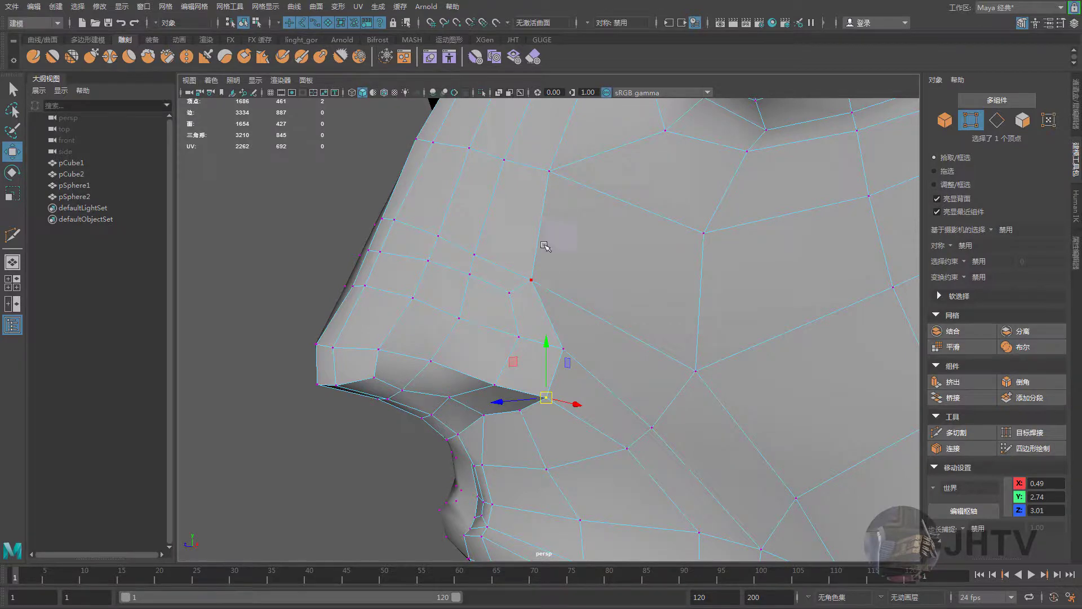
Select three nasal-bridge vertices, then clear the selection and close in on the nose
{"action": "mouse_move", "coordinate": [544, 246]}
{"action": "left_mouse_down", "text": "alt"}
{"action": "mouse_move", "coordinate": [585, 251]}
{"action": "mouse_move", "coordinate": [430, 261]}
{"action": "mouse_move", "coordinate": [364, 220]}
{"action": "mouse_move", "coordinate": [412, 243]}
{"action": "left_mouse_up", "text": "alt"}
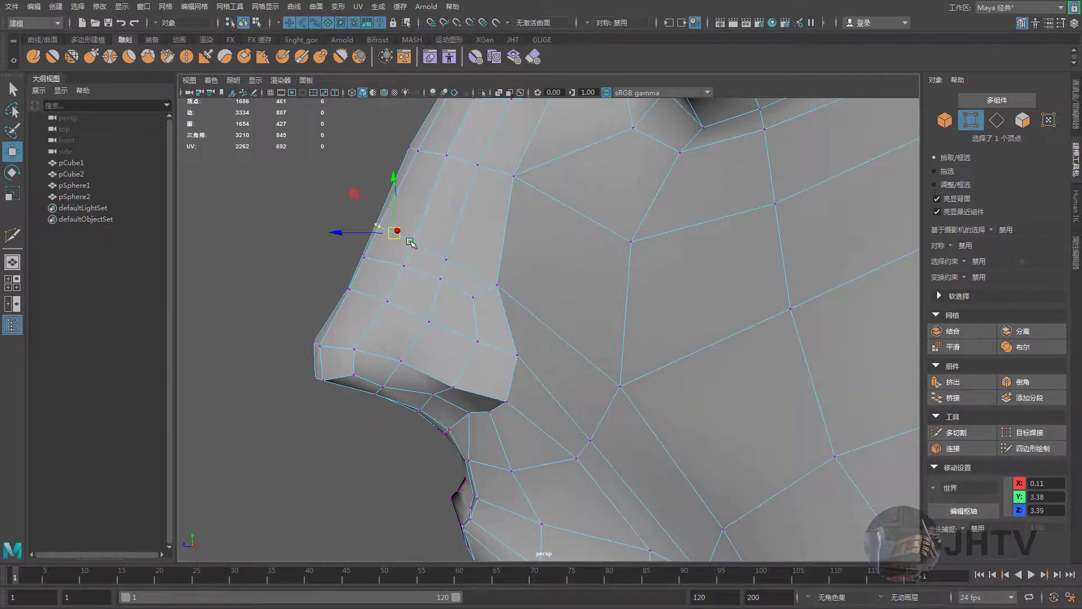
{"action": "left_click", "coordinate": [444, 260]}
{"action": "left_click_drag", "start_coordinate": [416, 275], "coordinate": [392, 261]}
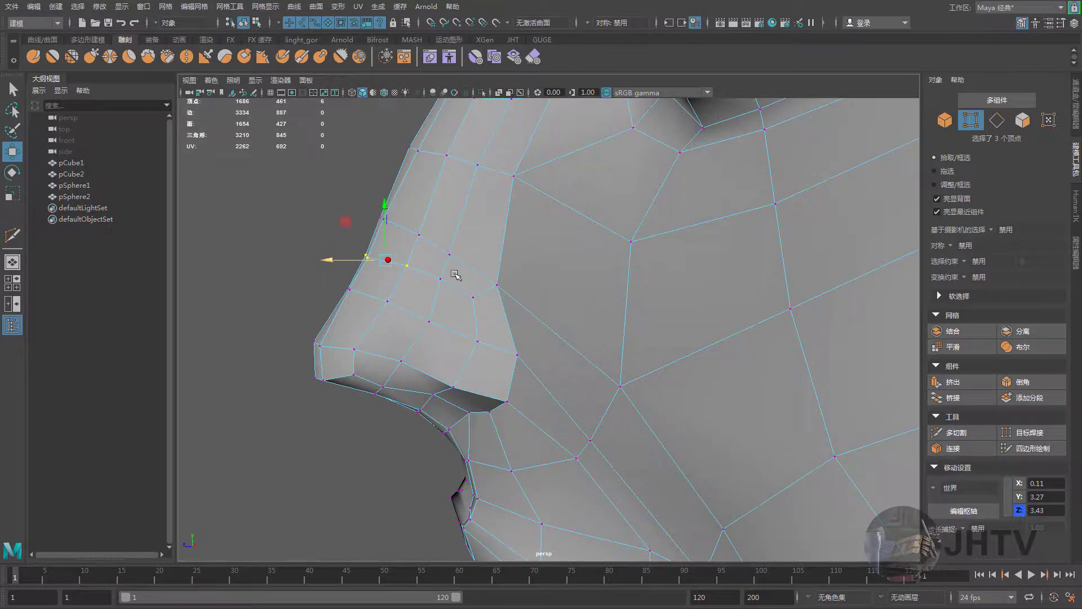
{"action": "scroll", "coordinate": [455, 275], "scroll_direction": "down", "scroll_amount": 5}
{"action": "left_click_drag", "start_coordinate": [456, 275], "coordinate": [732, 310], "text": "alt"}
{"action": "scroll", "coordinate": [823, 325], "scroll_direction": "up", "scroll_amount": 2}
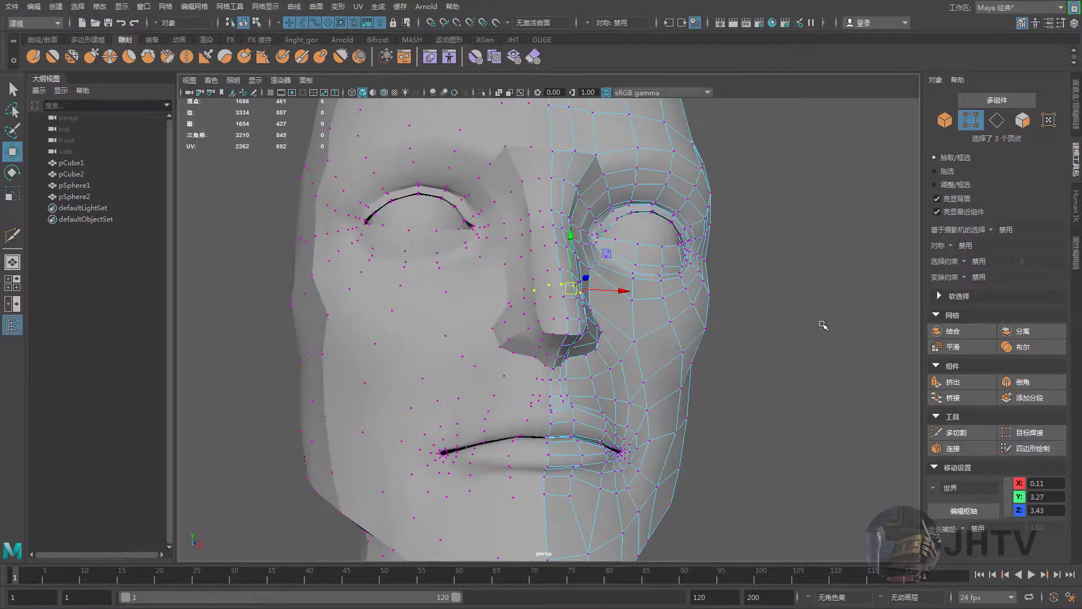
{"action": "left_click", "coordinate": [822, 325]}
{"action": "left_click_drag", "start_coordinate": [823, 325], "coordinate": [609, 357], "text": "alt"}
{"action": "scroll", "coordinate": [609, 357], "scroll_direction": "up", "scroll_amount": 3}
{"action": "scroll", "coordinate": [607, 359], "scroll_direction": "up", "scroll_amount": 2}
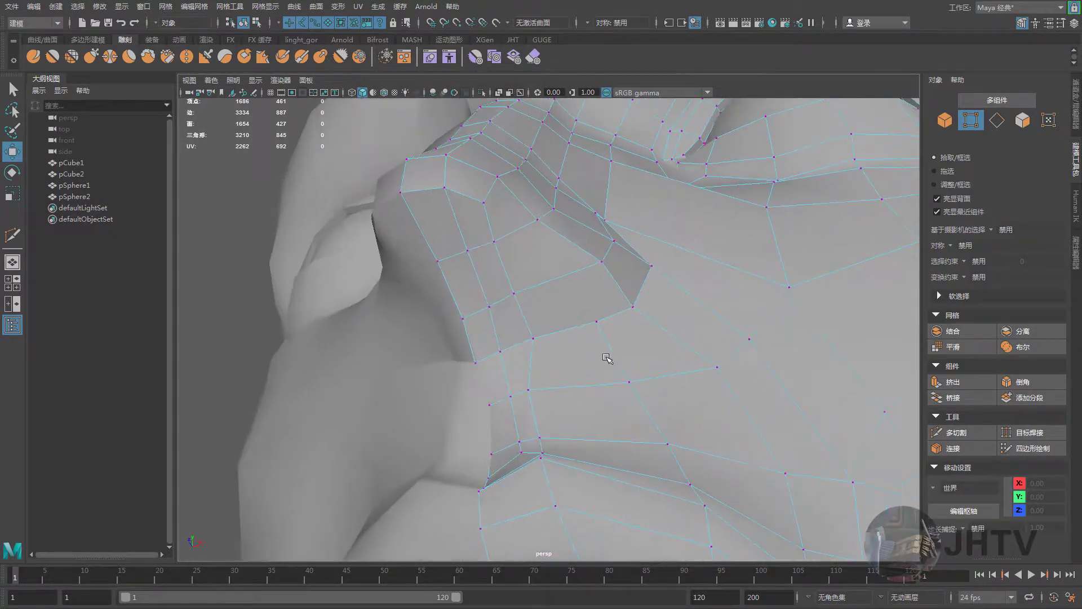
Cut an extra edge beside the nose, then nudge a nose-side vertex and chamfer it at width 0.25
{"action": "left_click", "coordinate": [964, 433]}
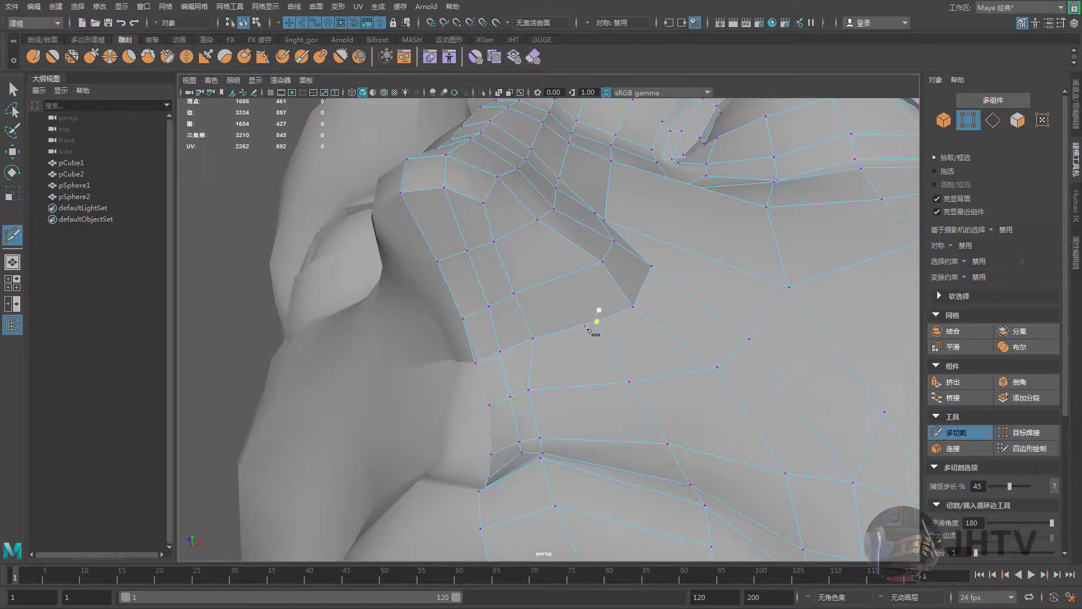
{"action": "left_click", "coordinate": [597, 322]}
{"action": "key", "text": "w"}
{"action": "mouse_move", "coordinate": [543, 215]}
{"action": "left_mouse_down", "text": "alt"}
{"action": "mouse_move", "coordinate": [476, 331]}
{"action": "mouse_move", "coordinate": [507, 307]}
{"action": "mouse_move", "coordinate": [614, 353]}
{"action": "left_mouse_up", "text": "alt"}
{"action": "left_click", "coordinate": [560, 350]}
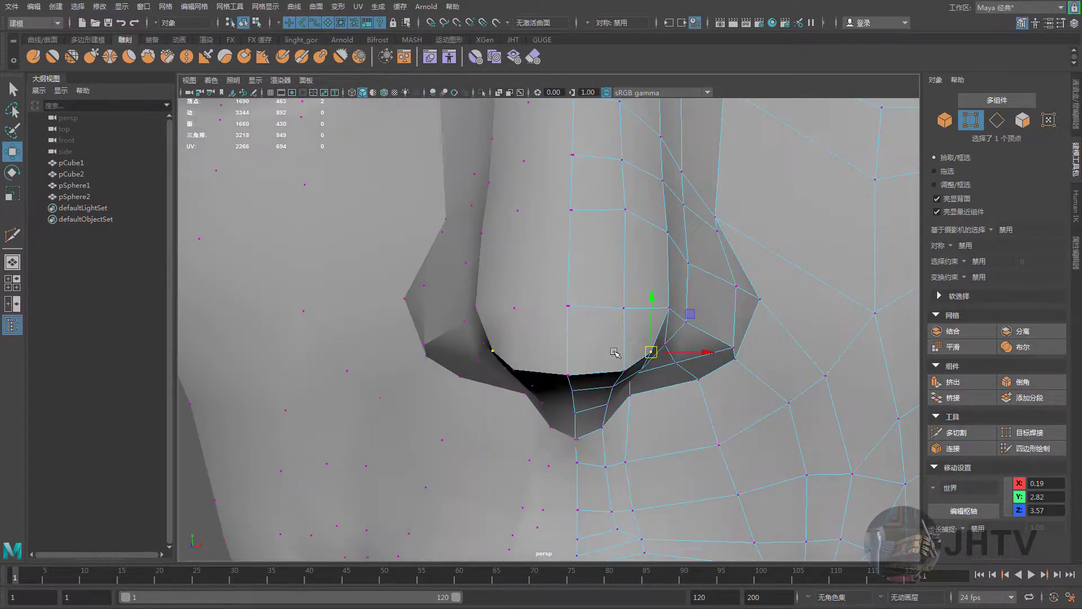
{"action": "mouse_move", "coordinate": [717, 343]}
{"action": "left_mouse_down"}
{"action": "mouse_move", "coordinate": [727, 343]}
{"action": "mouse_move", "coordinate": [643, 261]}
{"action": "mouse_move", "coordinate": [686, 305]}
{"action": "mouse_move", "coordinate": [734, 284]}
{"action": "mouse_move", "coordinate": [662, 260]}
{"action": "mouse_move", "coordinate": [635, 339]}
{"action": "mouse_move", "coordinate": [624, 289]}
{"action": "left_mouse_up"}
{"action": "left_click", "coordinate": [674, 286]}
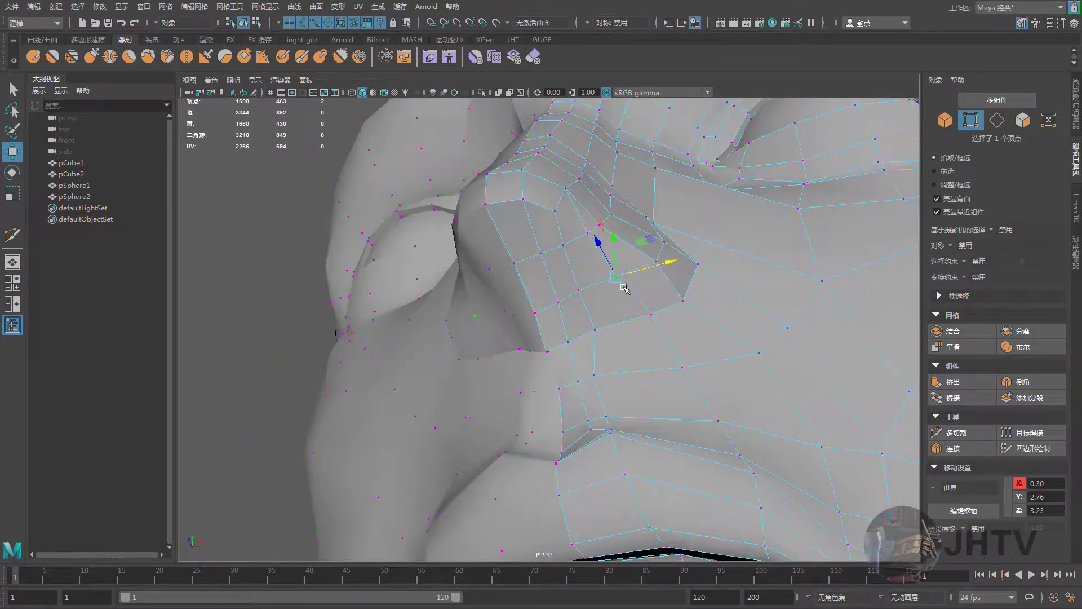
{"action": "right_click_drag", "start_coordinate": [618, 275], "coordinate": [676, 261], "text": "shift"}
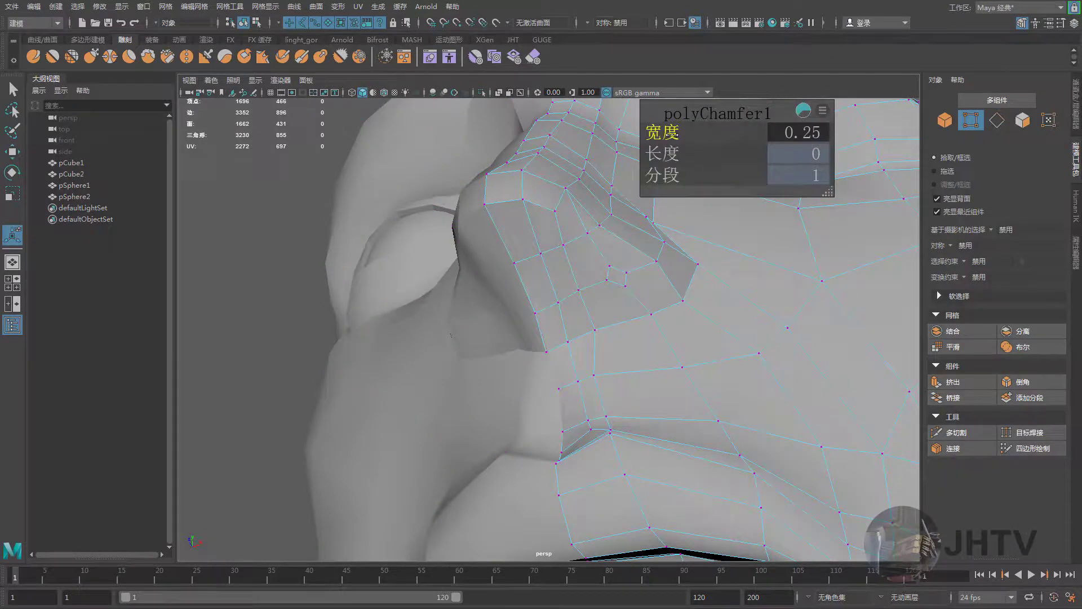
Place the chamfered vertices: nostril vertex at X 0.33, Y 2.71, Z 3.12, and a nose-side vertex raised to Y 3.33
{"action": "key", "text": "w"}
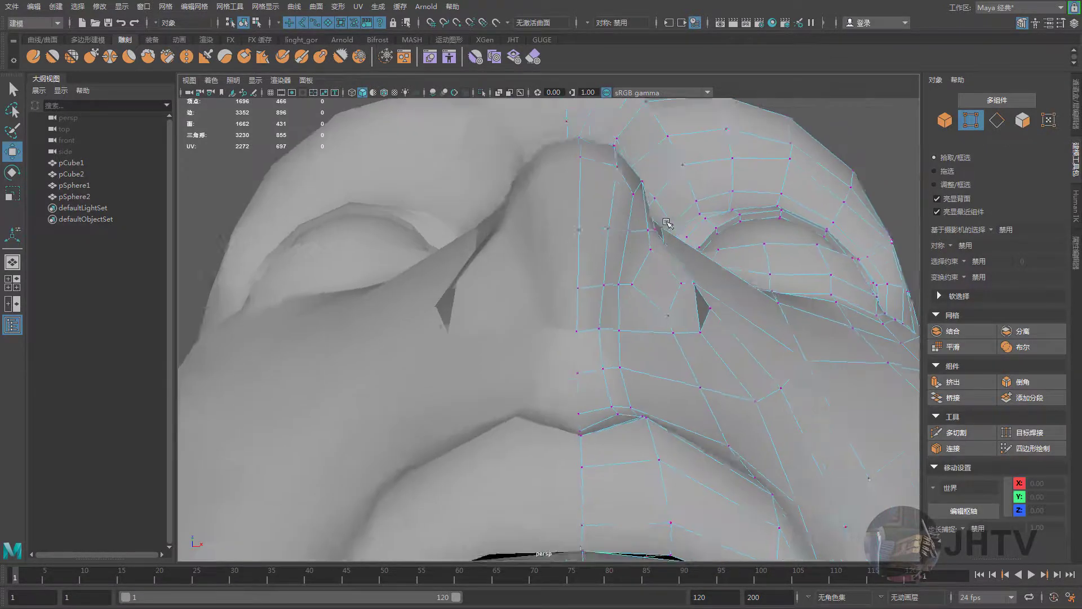
{"action": "left_click_drag", "start_coordinate": [671, 136], "coordinate": [630, 304], "text": "alt"}
{"action": "mouse_move", "coordinate": [652, 331]}
{"action": "middle_mouse_down"}
{"action": "mouse_move", "coordinate": [618, 345]}
{"action": "mouse_move", "coordinate": [626, 361]}
{"action": "middle_mouse_up"}
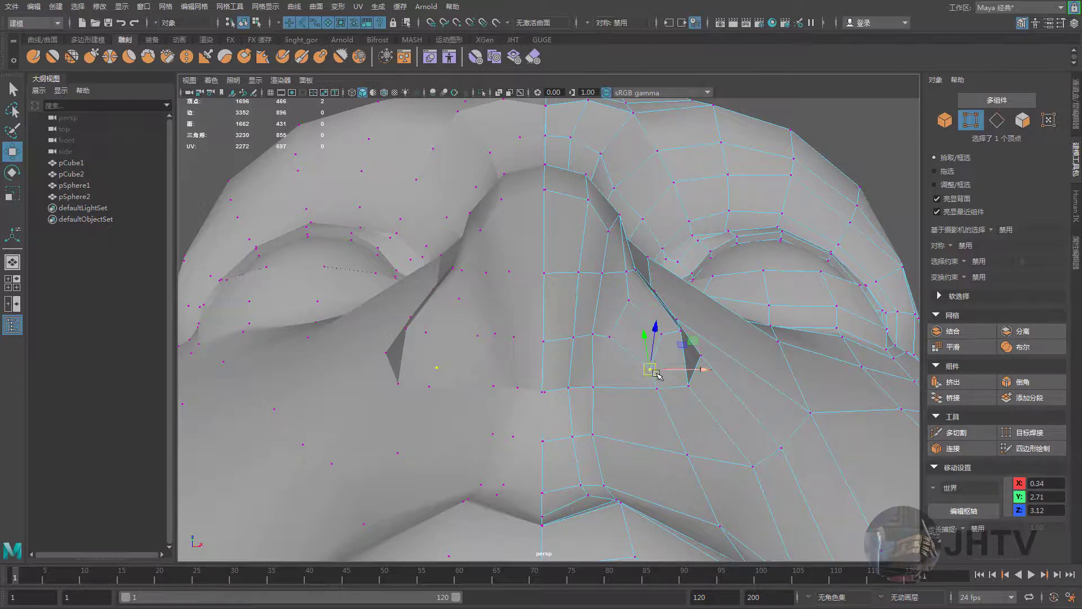
{"action": "left_click_drag", "start_coordinate": [626, 361], "coordinate": [620, 379], "text": "alt"}
{"action": "middle_click_drag", "start_coordinate": [620, 379], "coordinate": [620, 361]}
{"action": "mouse_move", "coordinate": [620, 361]}
{"action": "left_mouse_down", "text": "alt"}
{"action": "mouse_move", "coordinate": [555, 293]}
{"action": "mouse_move", "coordinate": [569, 217]}
{"action": "mouse_move", "coordinate": [562, 192]}
{"action": "mouse_move", "coordinate": [551, 225]}
{"action": "mouse_move", "coordinate": [617, 263]}
{"action": "left_mouse_up", "text": "alt"}
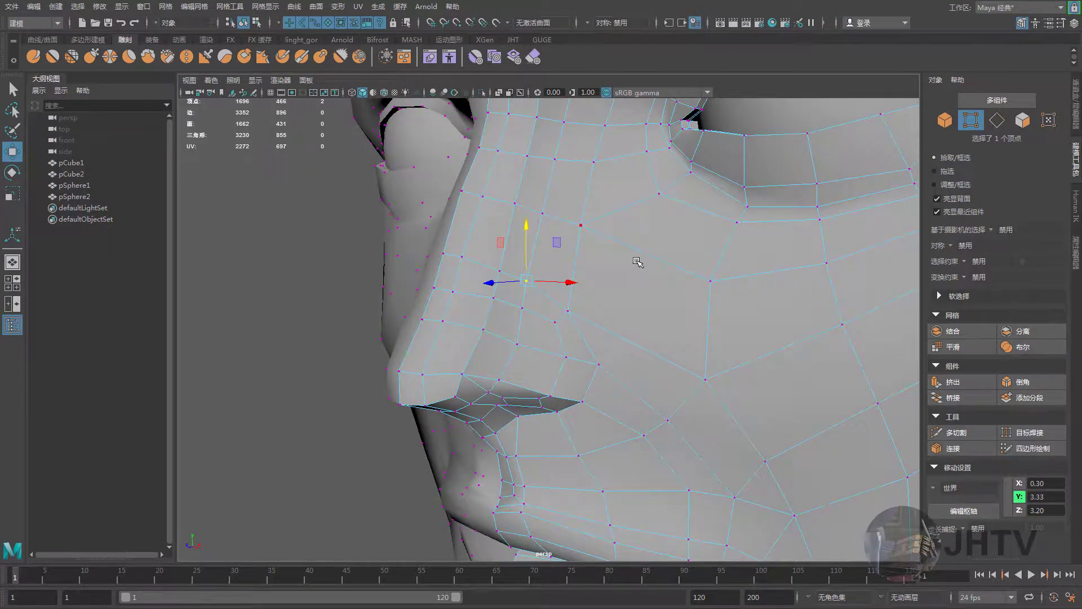
Raise the vertex beside the mouth corner and push it slightly forward
{"action": "scroll", "coordinate": [705, 280], "scroll_direction": "down", "scroll_amount": 5}
{"action": "mouse_move", "coordinate": [685, 290]}
{"action": "left_mouse_down", "text": "alt"}
{"action": "mouse_move", "coordinate": [559, 316]}
{"action": "mouse_move", "coordinate": [547, 330]}
{"action": "left_mouse_up", "text": "alt"}
{"action": "scroll", "coordinate": [544, 332], "scroll_direction": "up", "scroll_amount": 3}
{"action": "scroll", "coordinate": [538, 338], "scroll_direction": "up", "scroll_amount": 3}
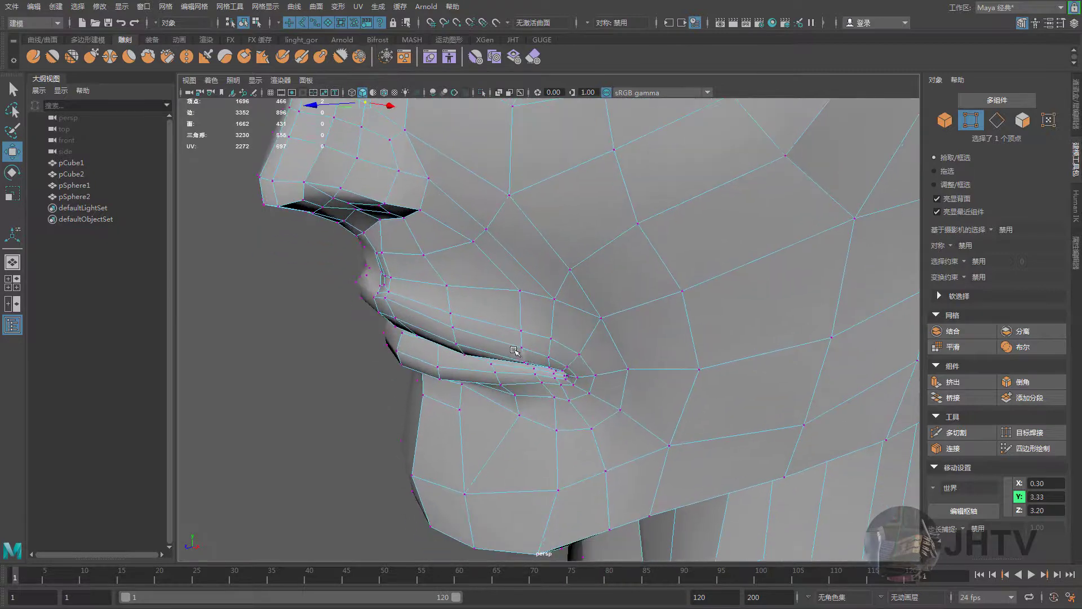
{"action": "scroll", "coordinate": [532, 344], "scroll_direction": "up", "scroll_amount": 3}
{"action": "mouse_move", "coordinate": [506, 283]}
{"action": "left_mouse_down", "text": "alt"}
{"action": "mouse_move", "coordinate": [509, 314]}
{"action": "mouse_move", "coordinate": [491, 243]}
{"action": "mouse_move", "coordinate": [507, 293]}
{"action": "left_mouse_up", "text": "alt"}
{"action": "middle_click_drag", "start_coordinate": [507, 293], "coordinate": [519, 299]}
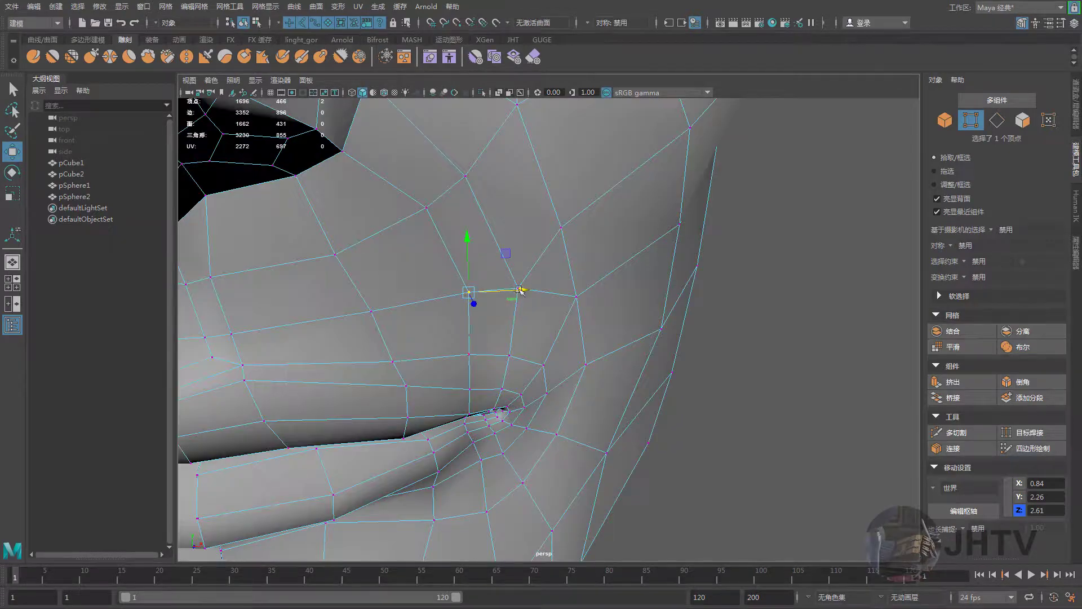
View the mouth from below and add an inner-lip vertex to the selection
{"action": "scroll", "coordinate": [521, 353], "scroll_direction": "down", "scroll_amount": 3}
{"action": "scroll", "coordinate": [508, 327], "scroll_direction": "down", "scroll_amount": 8}
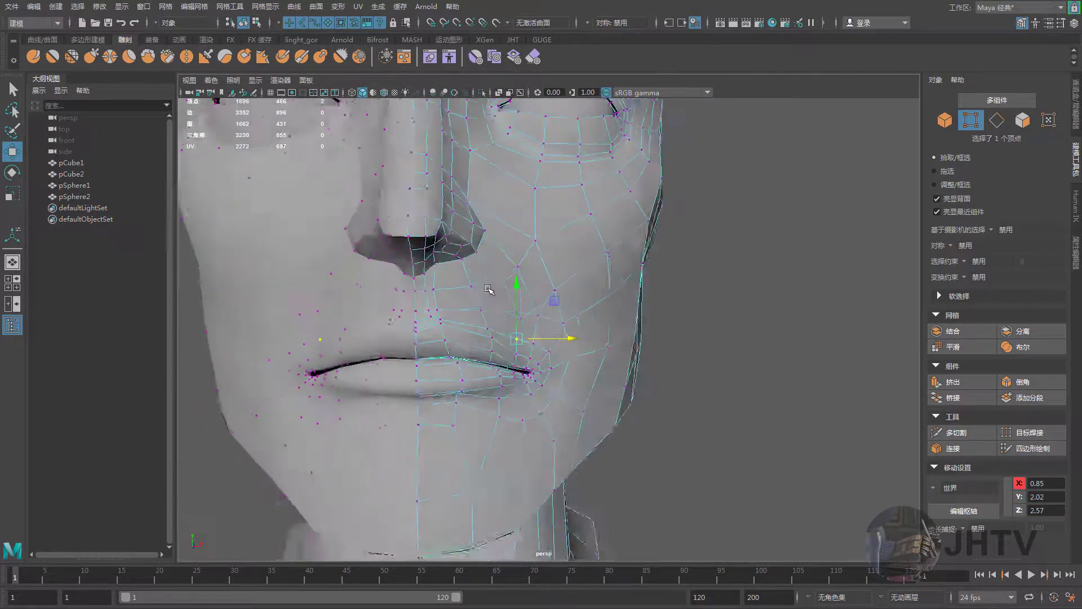
{"action": "scroll", "coordinate": [489, 302], "scroll_direction": "up", "scroll_amount": 3}
{"action": "scroll", "coordinate": [507, 321], "scroll_direction": "up", "scroll_amount": 3}
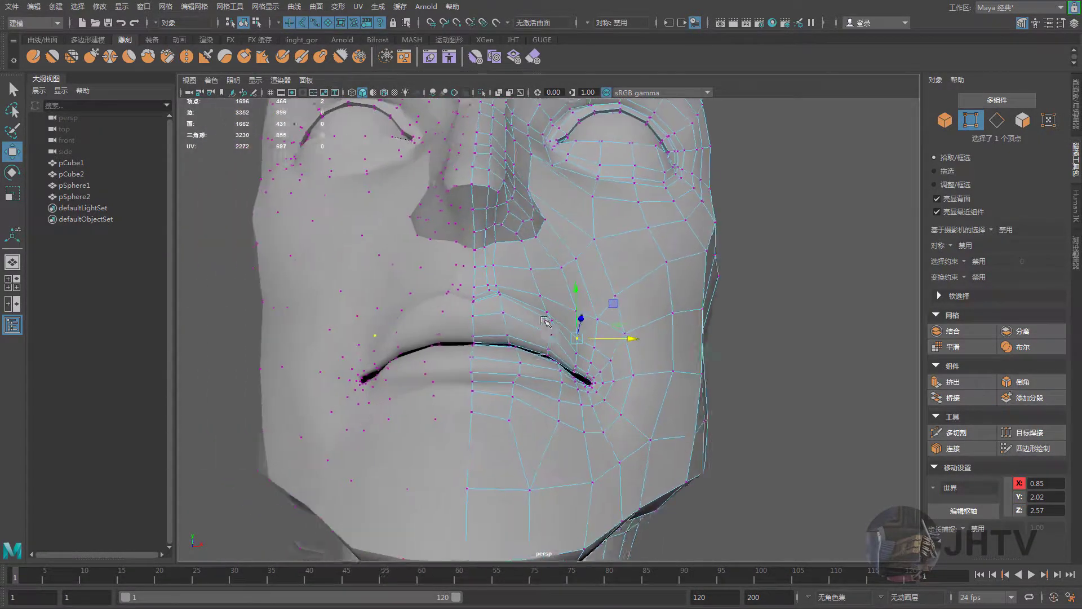
{"action": "scroll", "coordinate": [536, 344], "scroll_direction": "up", "scroll_amount": 3}
{"action": "scroll", "coordinate": [569, 370], "scroll_direction": "up", "scroll_amount": 3}
{"action": "mouse_move", "coordinate": [570, 370]}
{"action": "left_mouse_down", "text": "alt"}
{"action": "mouse_move", "coordinate": [547, 331]}
{"action": "mouse_move", "coordinate": [285, 351]}
{"action": "mouse_move", "coordinate": [386, 369]}
{"action": "left_mouse_up", "text": "alt"}
{"action": "left_click", "coordinate": [550, 345], "text": "shift"}
{"action": "scroll", "coordinate": [514, 361], "scroll_direction": "up", "scroll_amount": 3}
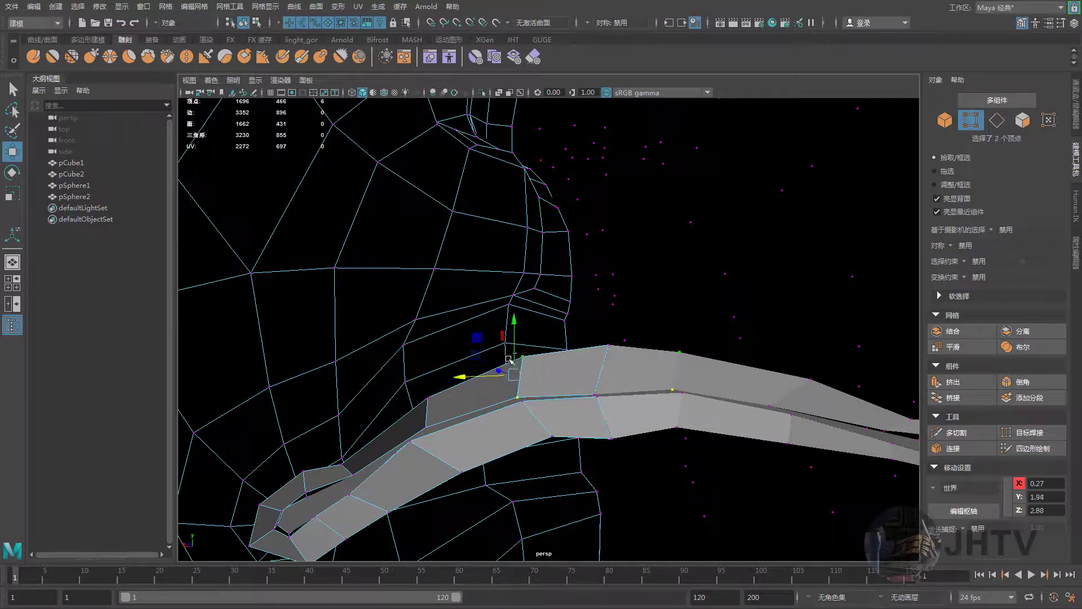
Add a third lip vertex and lower the selected lip vertices slightly
{"action": "left_click_drag", "start_coordinate": [509, 359], "coordinate": [536, 361], "text": "alt"}
{"action": "left_click", "coordinate": [537, 358], "text": "shift"}
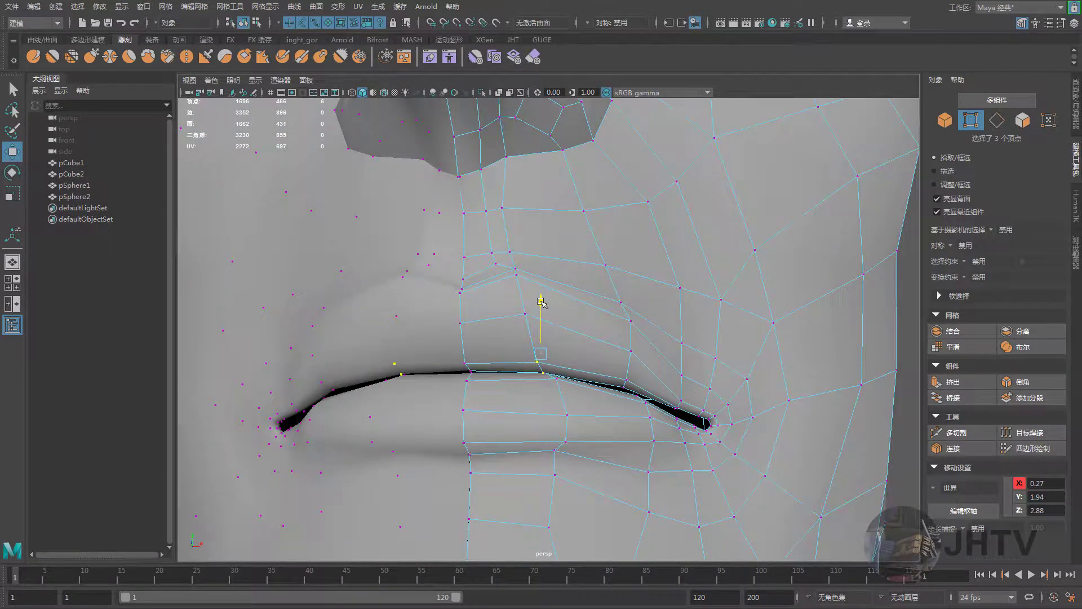
{"action": "mouse_move", "coordinate": [541, 301]}
{"action": "left_mouse_down"}
{"action": "mouse_move", "coordinate": [539, 314]}
{"action": "mouse_move", "coordinate": [321, 340]}
{"action": "mouse_move", "coordinate": [289, 333]}
{"action": "left_mouse_up"}
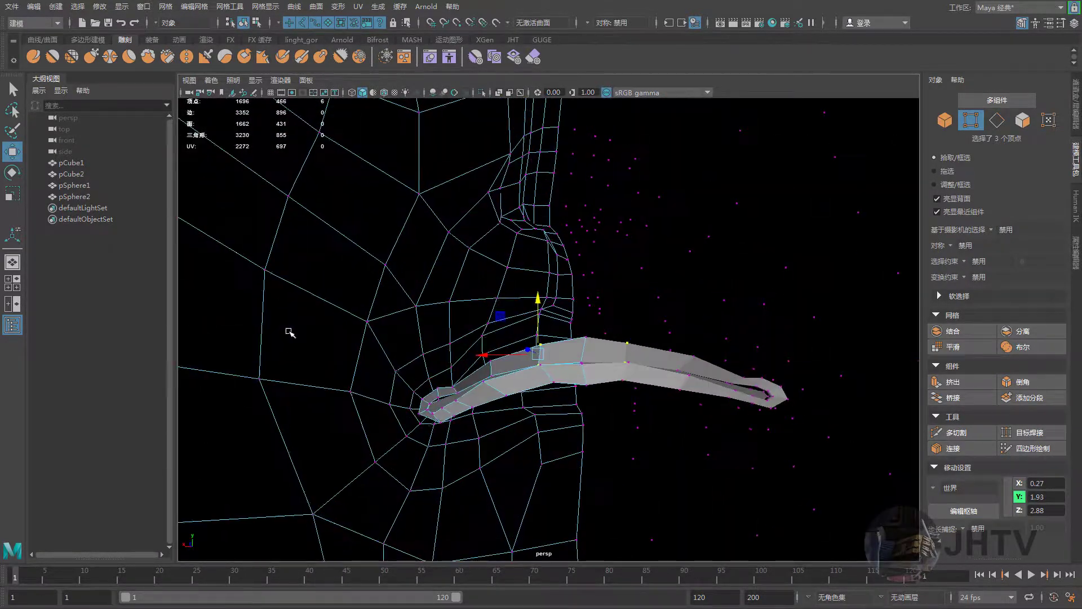
{"action": "mouse_move", "coordinate": [551, 361]}
{"action": "left_mouse_down", "text": "alt"}
{"action": "mouse_move", "coordinate": [502, 309]}
{"action": "mouse_move", "coordinate": [459, 314]}
{"action": "left_mouse_up", "text": "alt"}
{"action": "scroll", "coordinate": [458, 322], "scroll_direction": "up", "scroll_amount": 3}
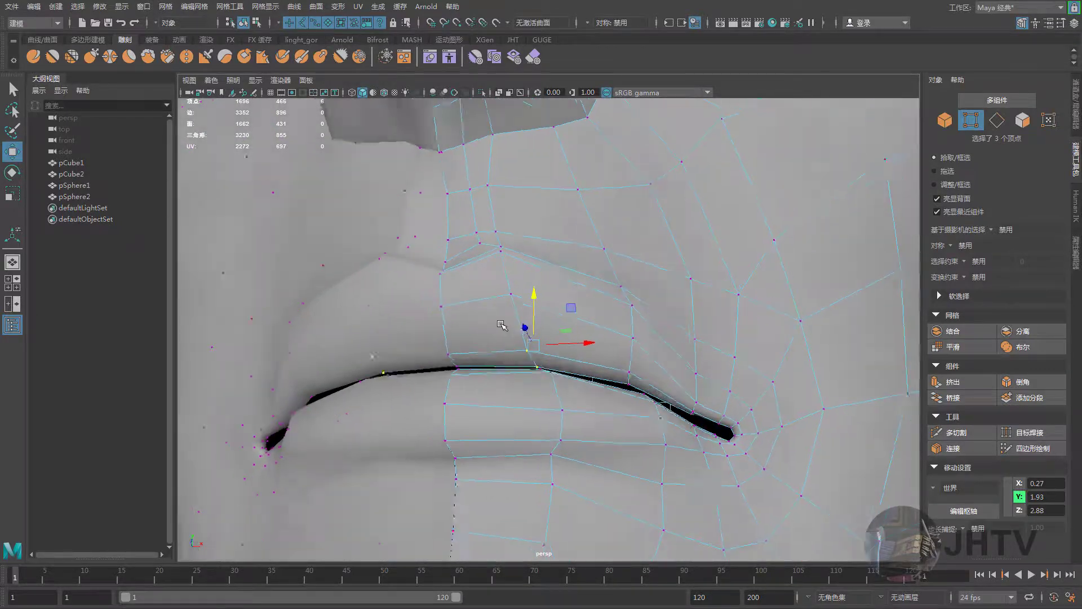
{"action": "scroll", "coordinate": [534, 428], "scroll_direction": "up", "scroll_amount": 3}
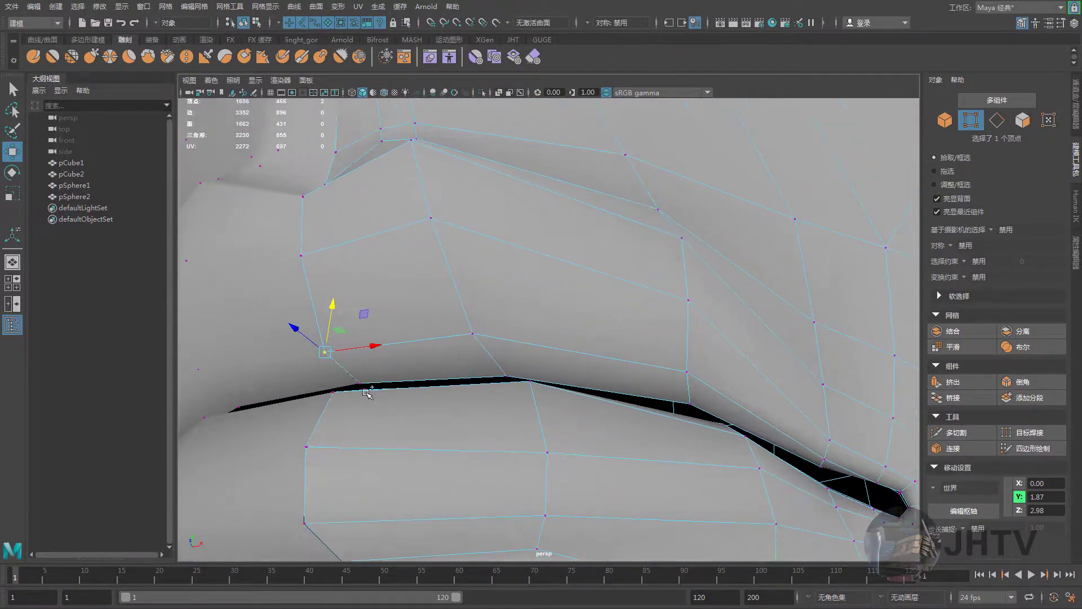
Add more upper-lip vertices to the selection, checking it from the side
{"action": "left_click", "coordinate": [359, 383], "text": "shift"}
{"action": "left_click", "coordinate": [301, 256], "text": "shift"}
{"action": "scroll", "coordinate": [381, 304], "scroll_direction": "down", "scroll_amount": 5}
{"action": "left_click_drag", "start_coordinate": [382, 305], "coordinate": [445, 361], "text": "alt"}
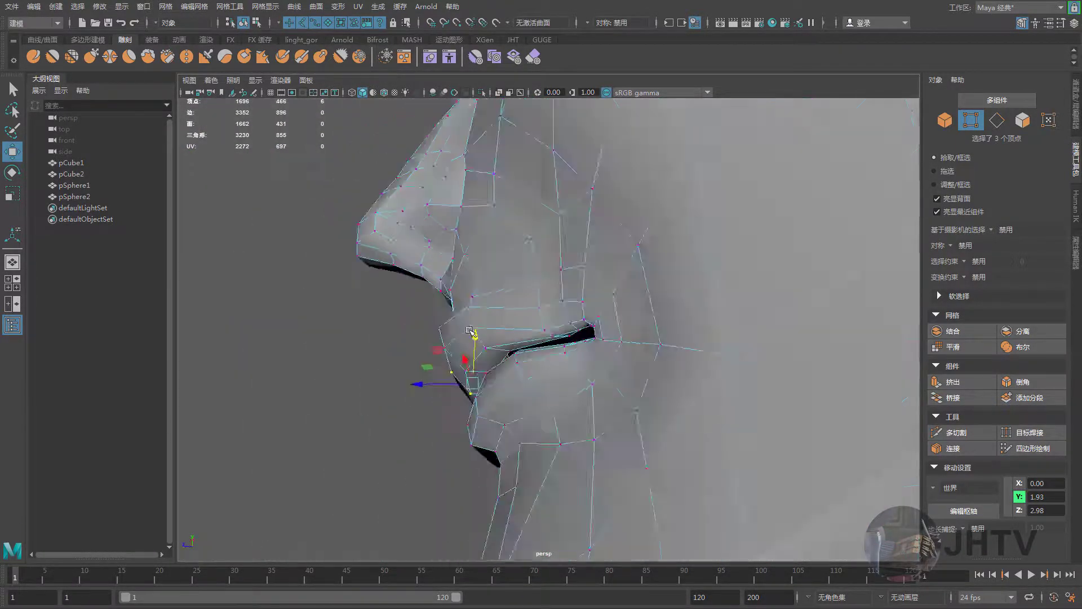
{"action": "scroll", "coordinate": [386, 367], "scroll_direction": "up", "scroll_amount": 5}
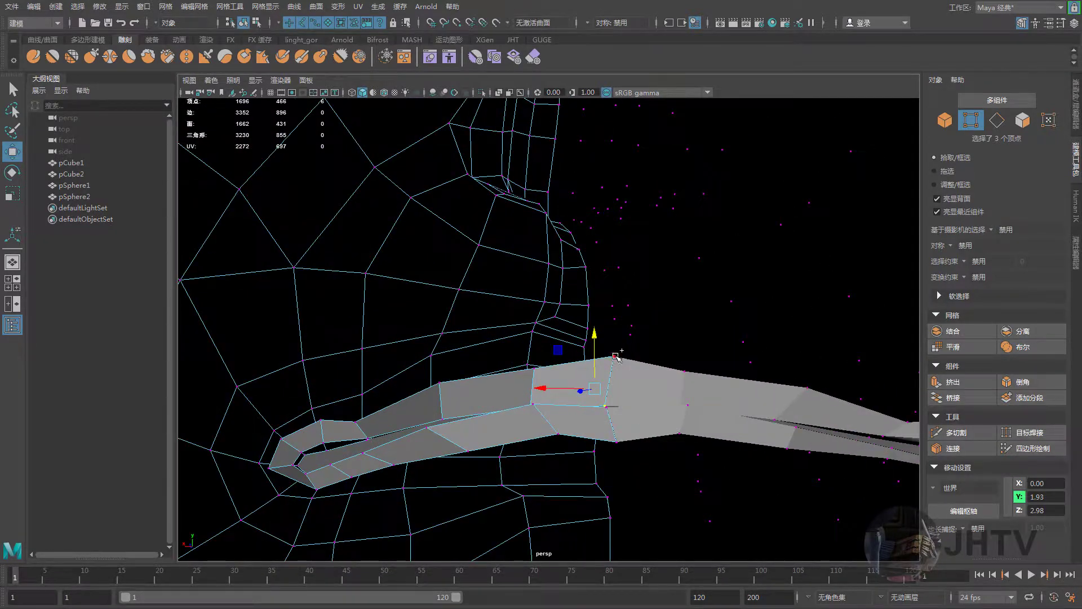
{"action": "left_click", "coordinate": [616, 356], "text": "shift"}
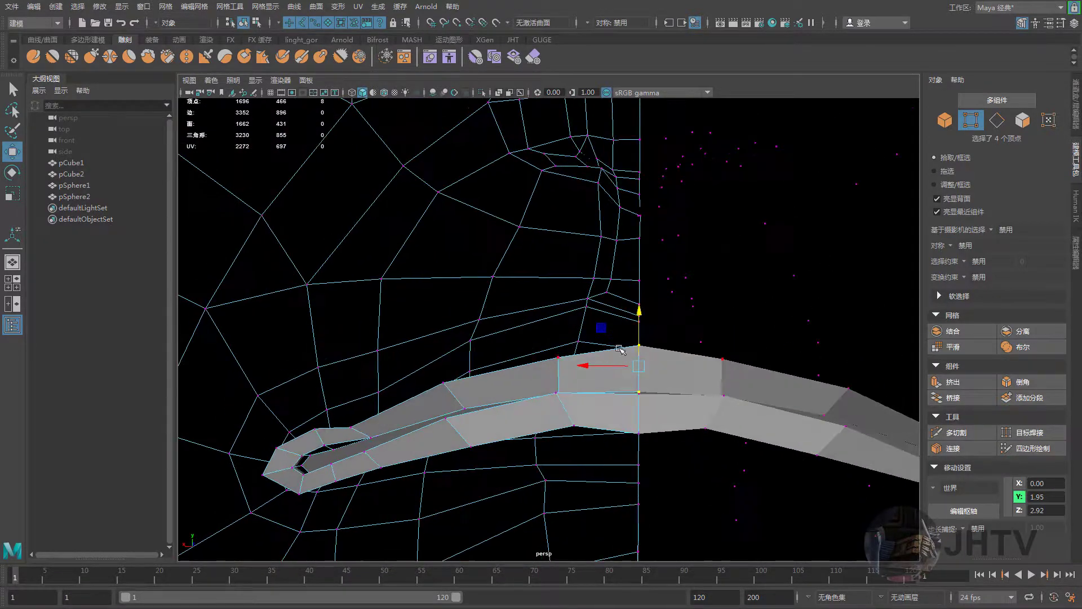
{"action": "left_click_drag", "start_coordinate": [638, 324], "coordinate": [602, 361], "text": "alt"}
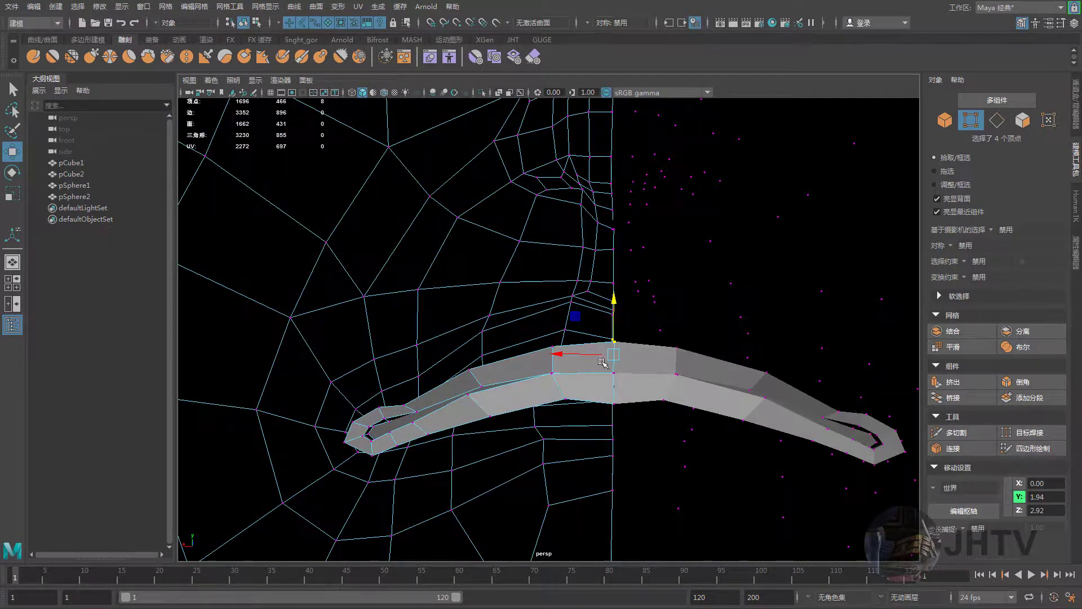
{"action": "scroll", "coordinate": [626, 346], "scroll_direction": "down", "scroll_amount": 5}
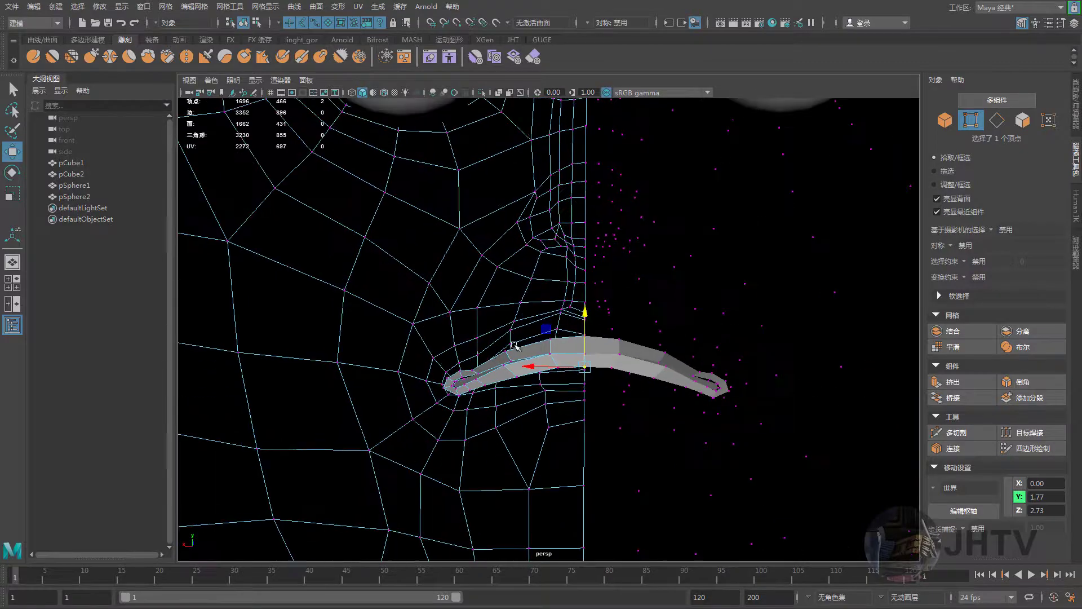
Select the vertex above the upper lip at X 0.16, Y 2.27, Z 3.07 and overlay the wireframe
{"action": "mouse_move", "coordinate": [626, 346]}
{"action": "left_mouse_down", "text": "alt"}
{"action": "mouse_move", "coordinate": [652, 321]}
{"action": "mouse_move", "coordinate": [768, 314]}
{"action": "left_mouse_up", "text": "alt"}
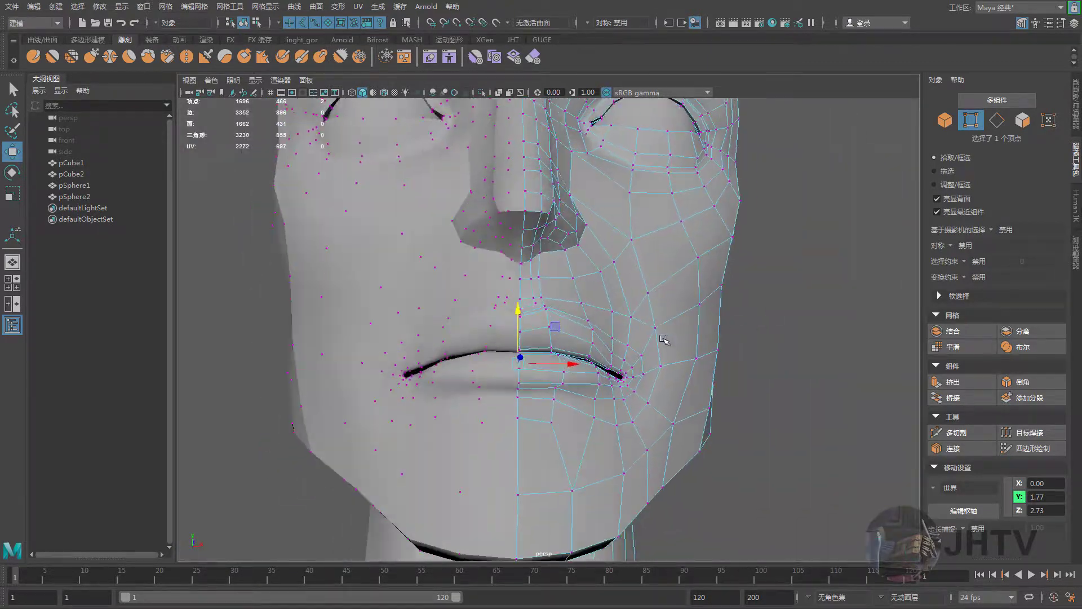
{"action": "mouse_move", "coordinate": [664, 338]}
{"action": "left_mouse_down", "text": "alt"}
{"action": "mouse_move", "coordinate": [535, 349]}
{"action": "mouse_move", "coordinate": [445, 329]}
{"action": "left_mouse_up", "text": "alt"}
{"action": "scroll", "coordinate": [620, 344], "scroll_direction": "down", "scroll_amount": 3}
{"action": "scroll", "coordinate": [520, 354], "scroll_direction": "up", "scroll_amount": 5}
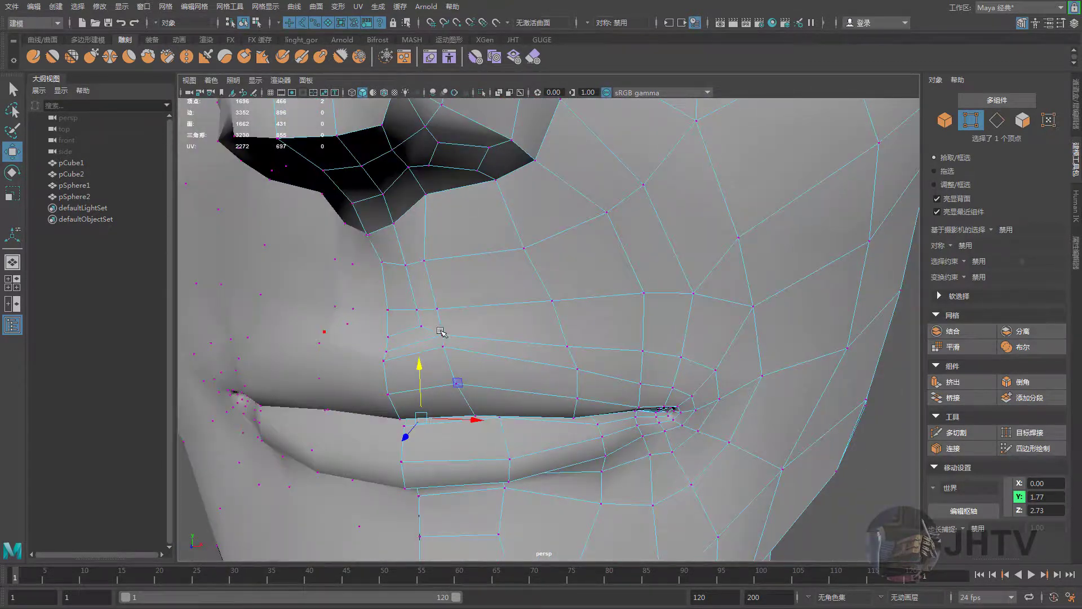
{"action": "scroll", "coordinate": [455, 328], "scroll_direction": "up", "scroll_amount": 3}
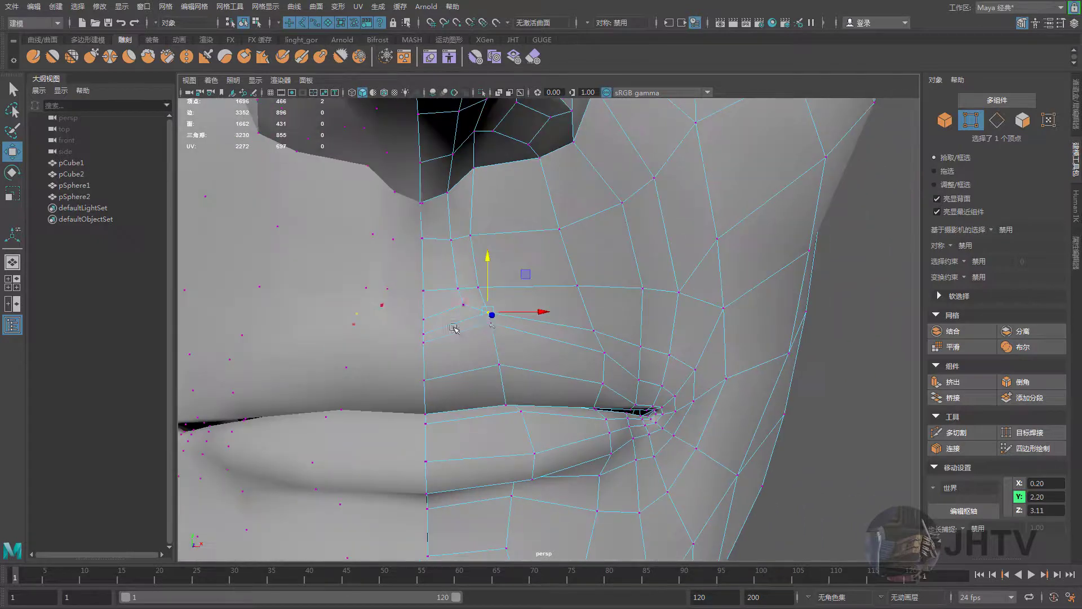
{"action": "left_click", "coordinate": [479, 288]}
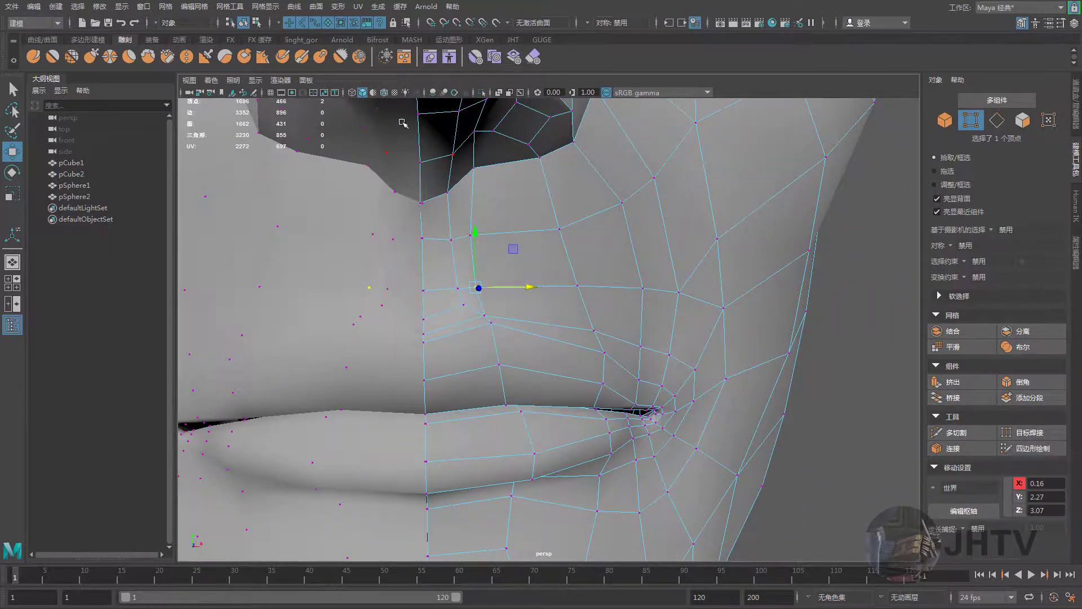
{"action": "left_click", "coordinate": [387, 93]}
{"action": "scroll", "coordinate": [561, 276], "scroll_direction": "down", "scroll_amount": 5}
Return to object selection mode and frame the face from the front
{"action": "right_click_drag", "start_coordinate": [518, 241], "coordinate": [550, 205]}
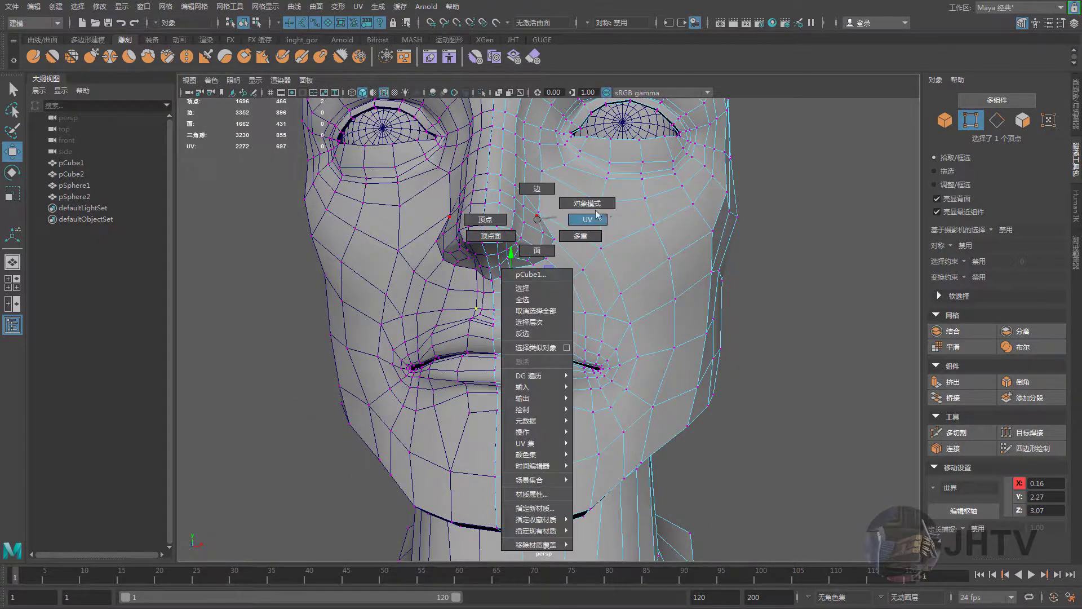
{"action": "scroll", "coordinate": [549, 205], "scroll_direction": "down", "scroll_amount": 1}
{"action": "scroll", "coordinate": [507, 237], "scroll_direction": "up", "scroll_amount": 3}
{"action": "scroll", "coordinate": [508, 236], "scroll_direction": "up", "scroll_amount": 2}
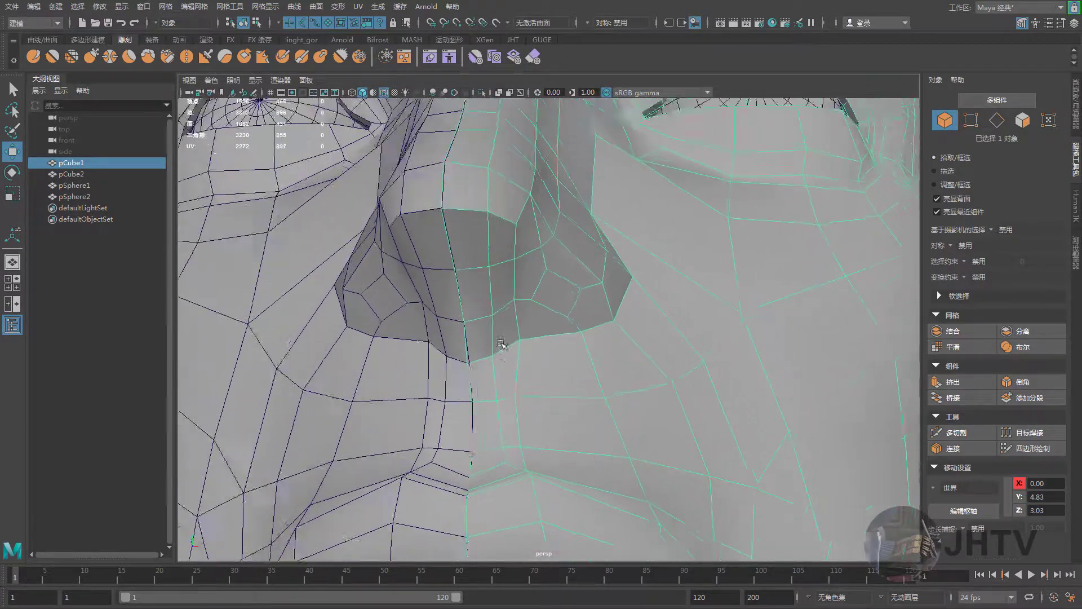
{"action": "scroll", "coordinate": [530, 299], "scroll_direction": "up", "scroll_amount": 2}
{"action": "mouse_move", "coordinate": [557, 287]}
{"action": "left_mouse_down", "text": "alt"}
{"action": "mouse_move", "coordinate": [551, 307]}
{"action": "mouse_move", "coordinate": [531, 314]}
{"action": "mouse_move", "coordinate": [496, 290]}
{"action": "mouse_move", "coordinate": [595, 298]}
{"action": "left_mouse_up", "text": "alt"}
{"action": "right_click", "coordinate": [481, 190]}
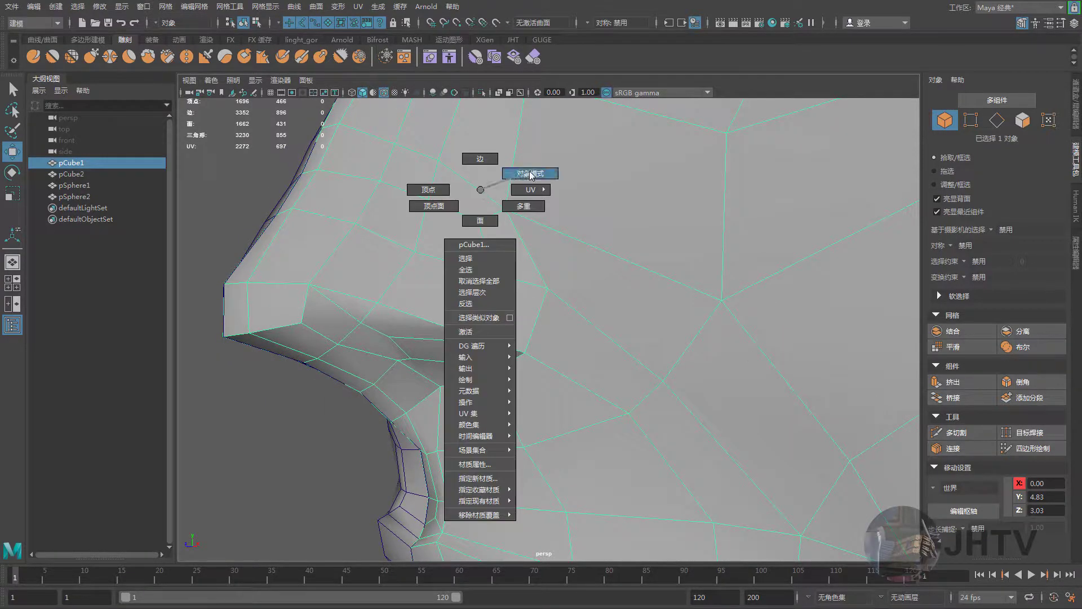
{"action": "scroll", "coordinate": [568, 222], "scroll_direction": "down", "scroll_amount": 3}
{"action": "mouse_move", "coordinate": [537, 174]}
{"action": "left_mouse_down", "text": "alt"}
{"action": "mouse_move", "coordinate": [643, 299]}
{"action": "mouse_move", "coordinate": [612, 270]}
{"action": "left_mouse_up", "text": "alt"}
{"action": "scroll", "coordinate": [611, 271], "scroll_direction": "up", "scroll_amount": 3}
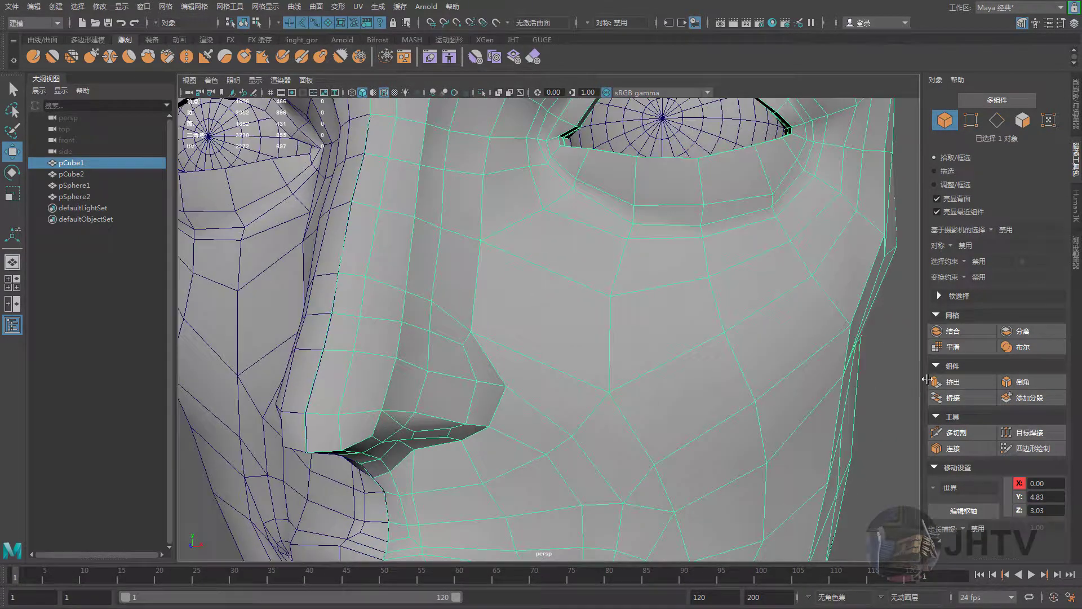
Multi-Cut an edge from below the eye to the nose, then begin another beside the nostril
{"action": "left_click", "coordinate": [957, 432]}
{"action": "left_click", "coordinate": [538, 278]}
{"action": "left_click_drag", "start_coordinate": [538, 277], "coordinate": [569, 274], "text": "alt"}
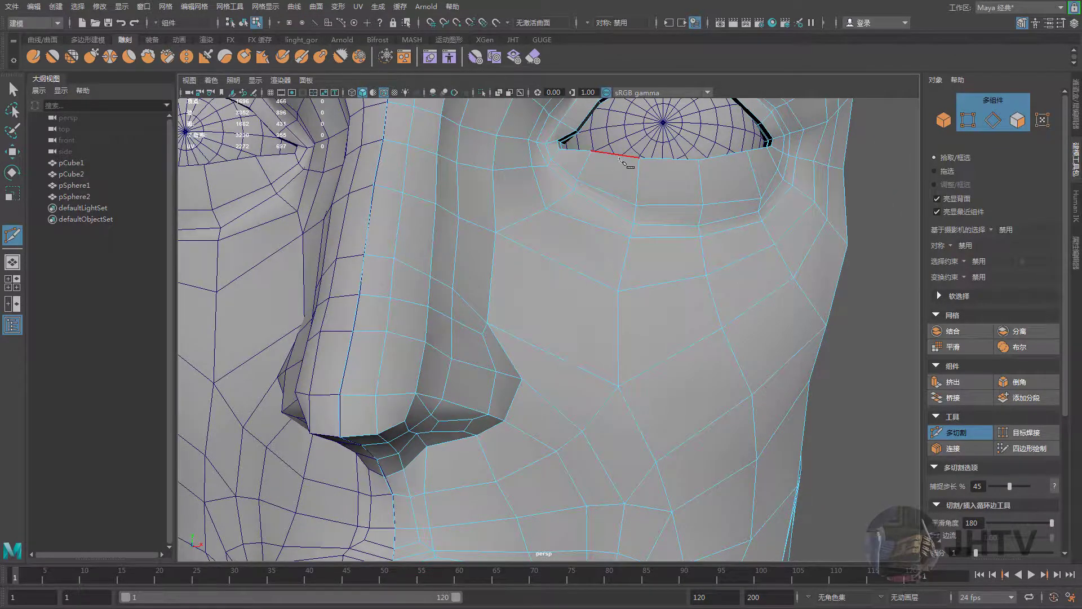
{"action": "mouse_move", "coordinate": [625, 164]}
{"action": "left_mouse_down", "text": "alt"}
{"action": "mouse_move", "coordinate": [580, 212]}
{"action": "mouse_move", "coordinate": [620, 165]}
{"action": "left_mouse_up", "text": "alt"}
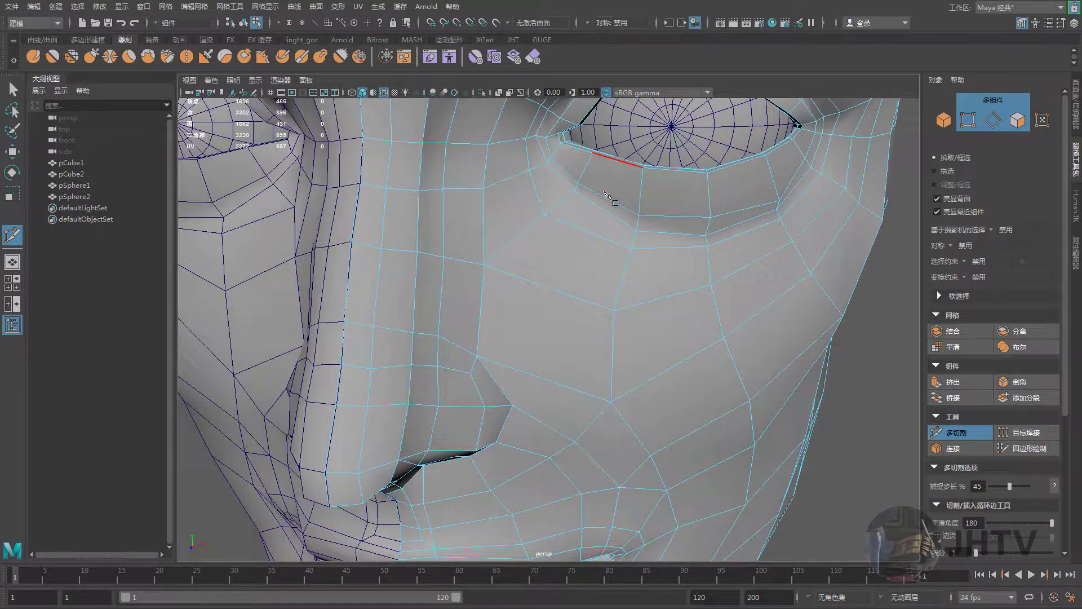
{"action": "scroll", "coordinate": [580, 241], "scroll_direction": "down", "scroll_amount": 3}
{"action": "scroll", "coordinate": [580, 241], "scroll_direction": "up", "scroll_amount": 3}
{"action": "left_click", "coordinate": [510, 382]}
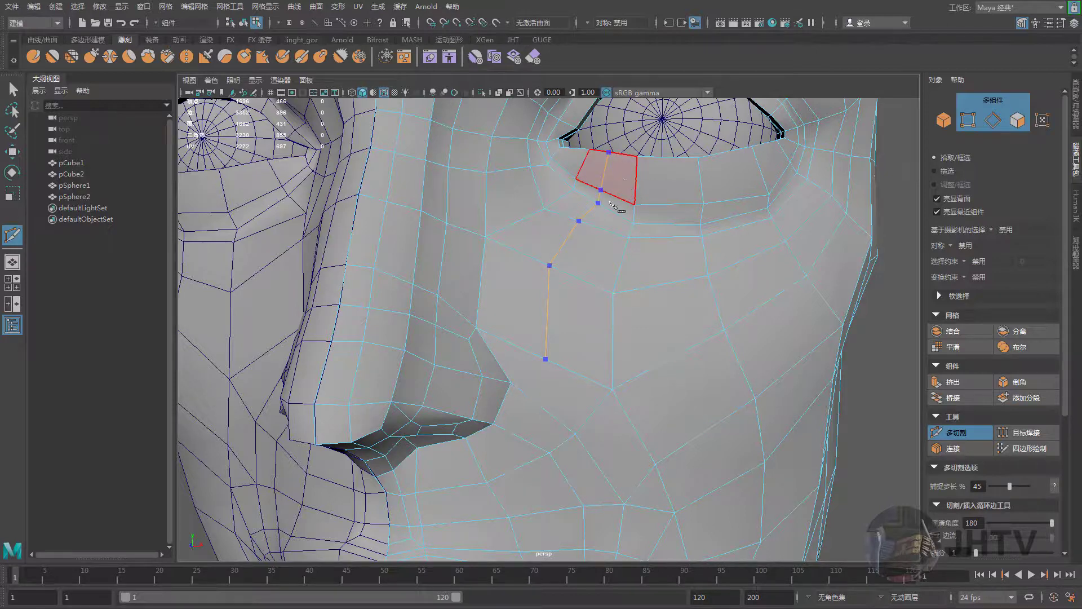
{"action": "key", "text": "Return"}
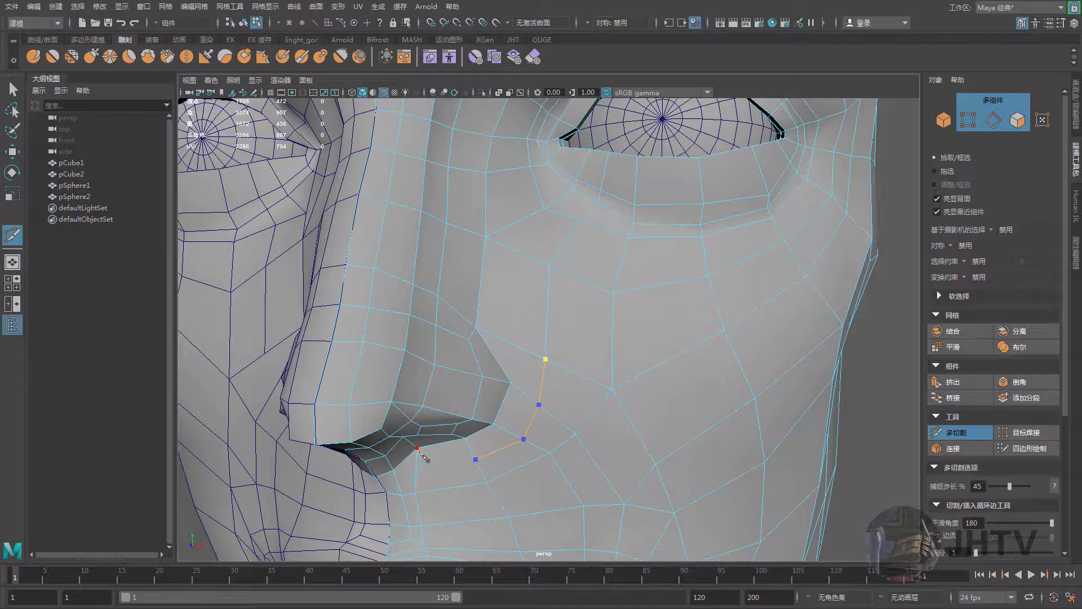
{"action": "scroll", "coordinate": [429, 455], "scroll_direction": "down", "scroll_amount": 5}
{"action": "scroll", "coordinate": [449, 431], "scroll_direction": "up", "scroll_amount": 6}
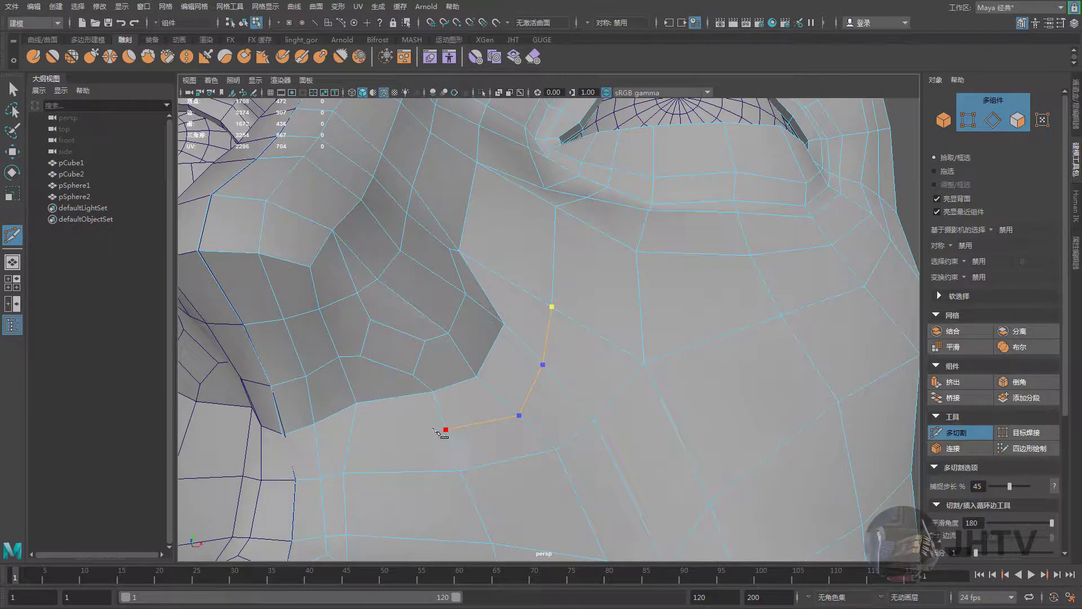
{"action": "left_click", "coordinate": [436, 429]}
Move the cheek vertices below the eye and beside the nose bridge to even the flow
{"action": "key", "text": "w"}
{"action": "left_click_drag", "start_coordinate": [386, 415], "coordinate": [483, 339], "text": "alt"}
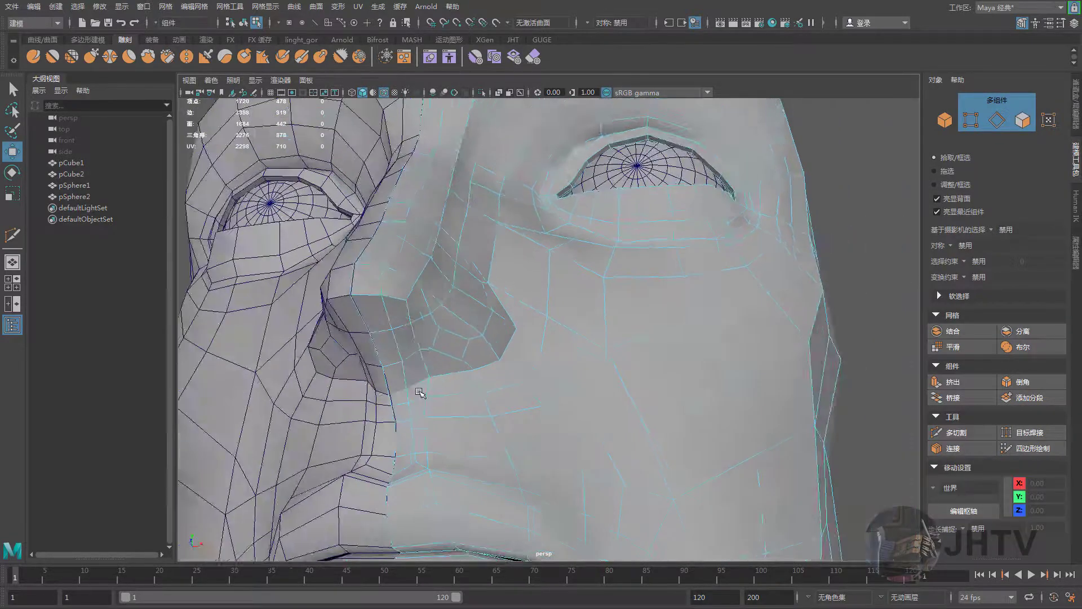
{"action": "scroll", "coordinate": [483, 339], "scroll_direction": "up", "scroll_amount": 2}
{"action": "key", "text": "F9"}
{"action": "scroll", "coordinate": [563, 259], "scroll_direction": "up", "scroll_amount": 3}
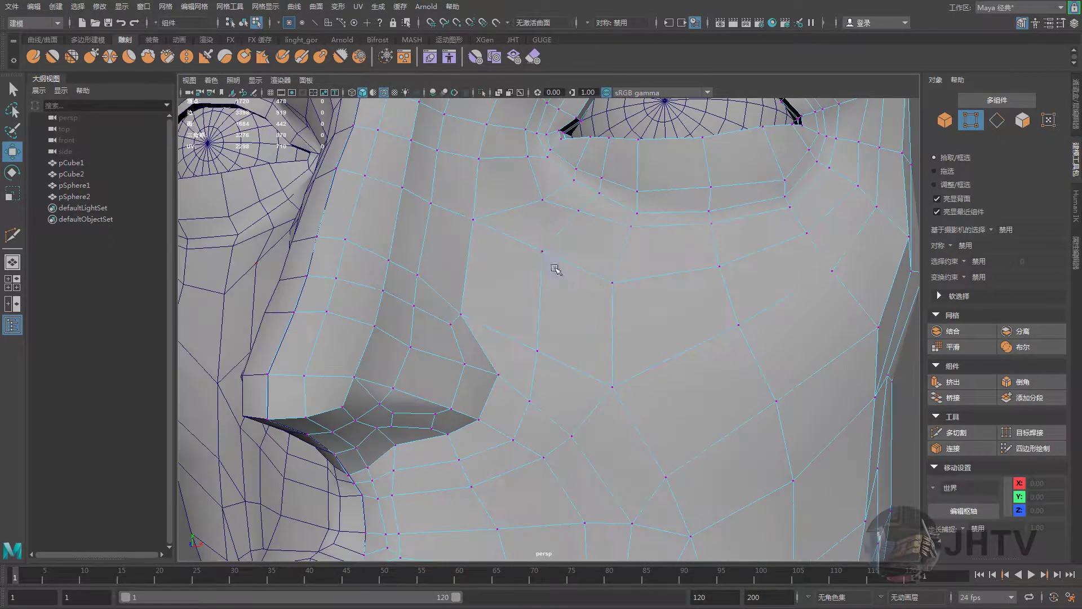
{"action": "left_click", "coordinate": [563, 247]}
{"action": "mouse_move", "coordinate": [566, 251]}
{"action": "left_mouse_down"}
{"action": "mouse_move", "coordinate": [533, 221]}
{"action": "mouse_move", "coordinate": [558, 202]}
{"action": "mouse_move", "coordinate": [548, 216]}
{"action": "mouse_move", "coordinate": [596, 274]}
{"action": "mouse_move", "coordinate": [633, 254]}
{"action": "left_mouse_up"}
{"action": "left_click", "coordinate": [627, 265]}
{"action": "left_click", "coordinate": [562, 271]}
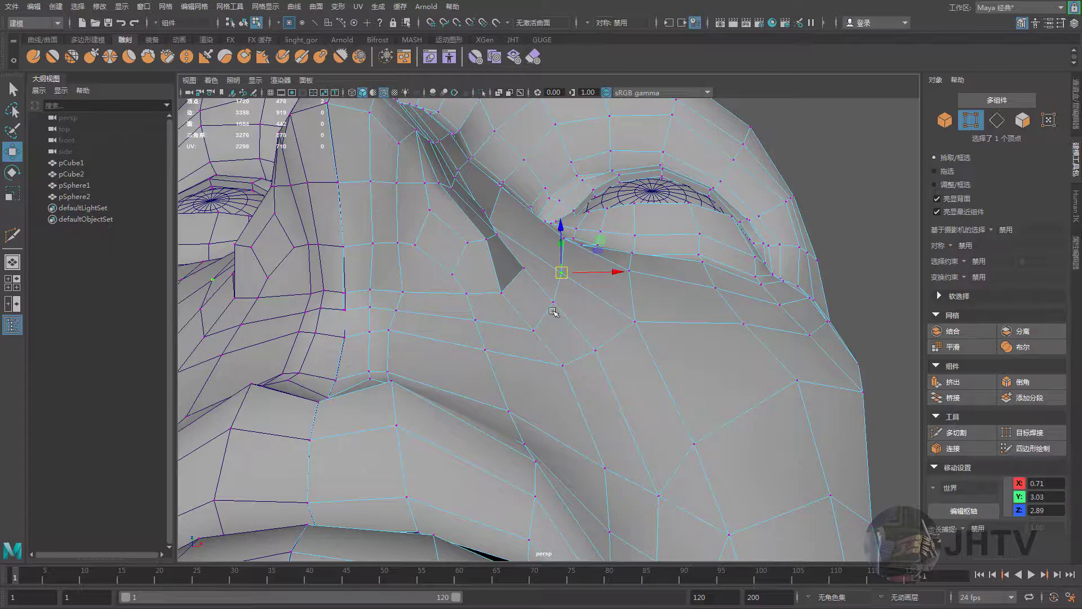
{"action": "left_click_drag", "start_coordinate": [561, 272], "coordinate": [554, 299]}
Reshape the nose-wing vertices, leaving the cheek vertex by the nostril at X 0.51, Y 2.93, Z 2.99
{"action": "left_click_drag", "start_coordinate": [532, 335], "coordinate": [515, 378], "text": "alt"}
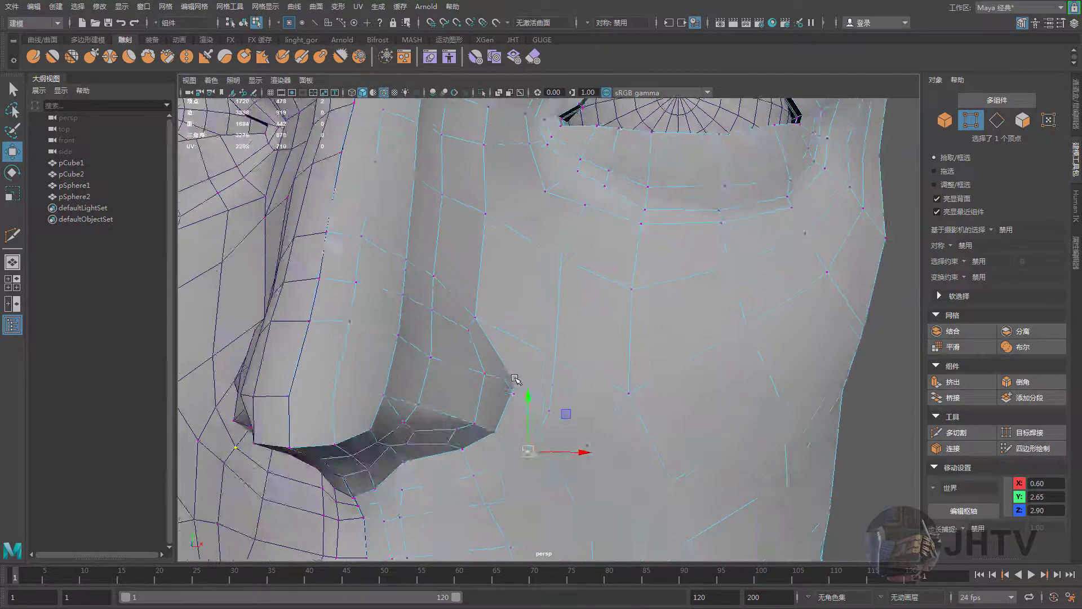
{"action": "left_click", "coordinate": [490, 409]}
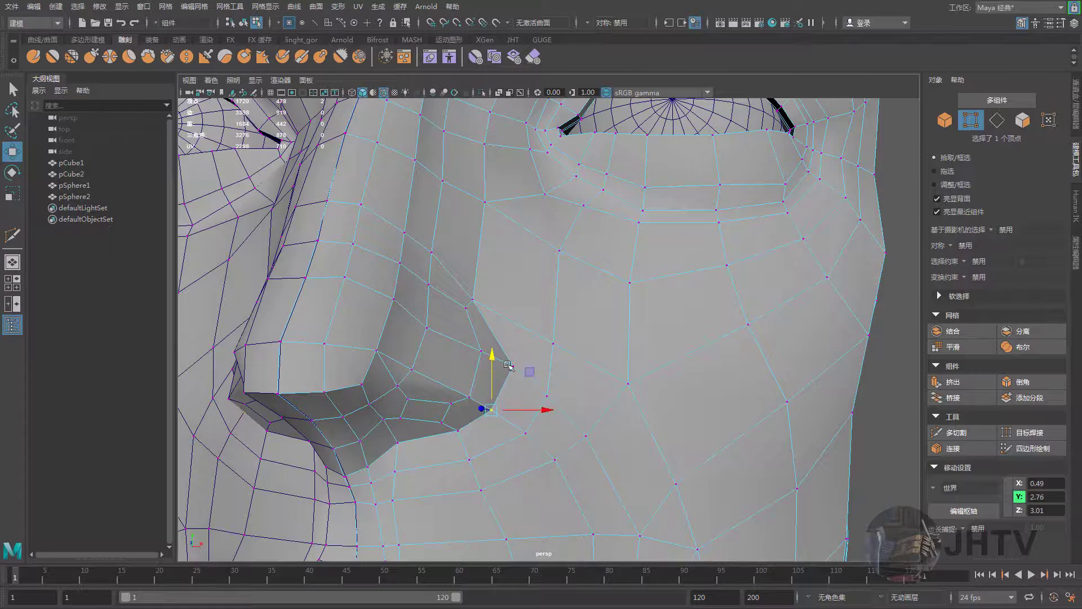
{"action": "middle_click_drag", "start_coordinate": [508, 365], "coordinate": [560, 395]}
{"action": "left_click_drag", "start_coordinate": [545, 358], "coordinate": [545, 352]}
{"action": "left_click", "coordinate": [592, 395]}
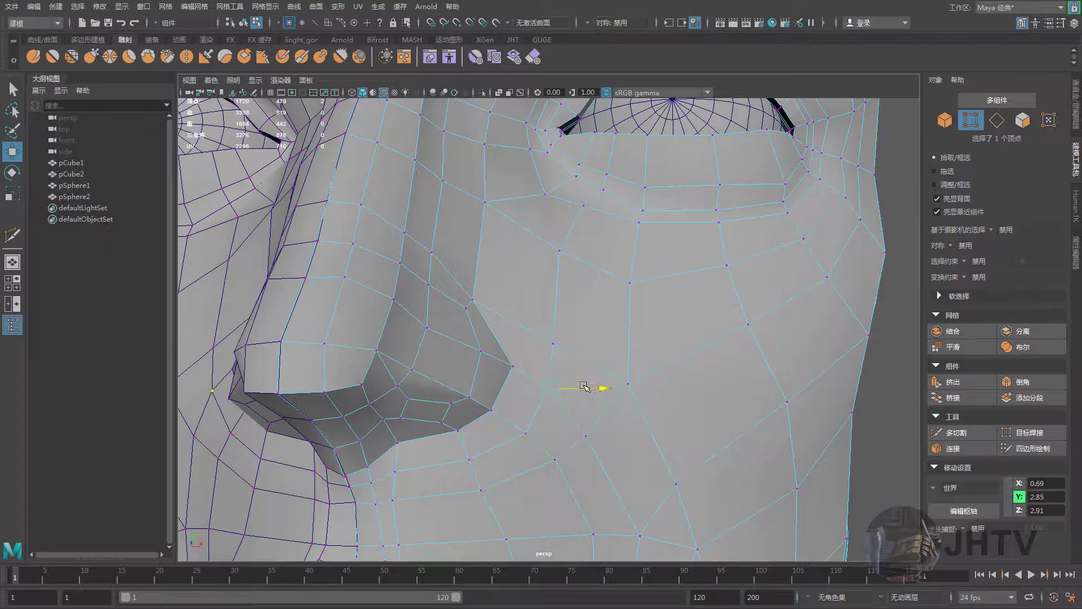
{"action": "left_click_drag", "start_coordinate": [592, 394], "coordinate": [534, 430], "text": "alt"}
{"action": "middle_click_drag", "start_coordinate": [533, 430], "coordinate": [573, 430]}
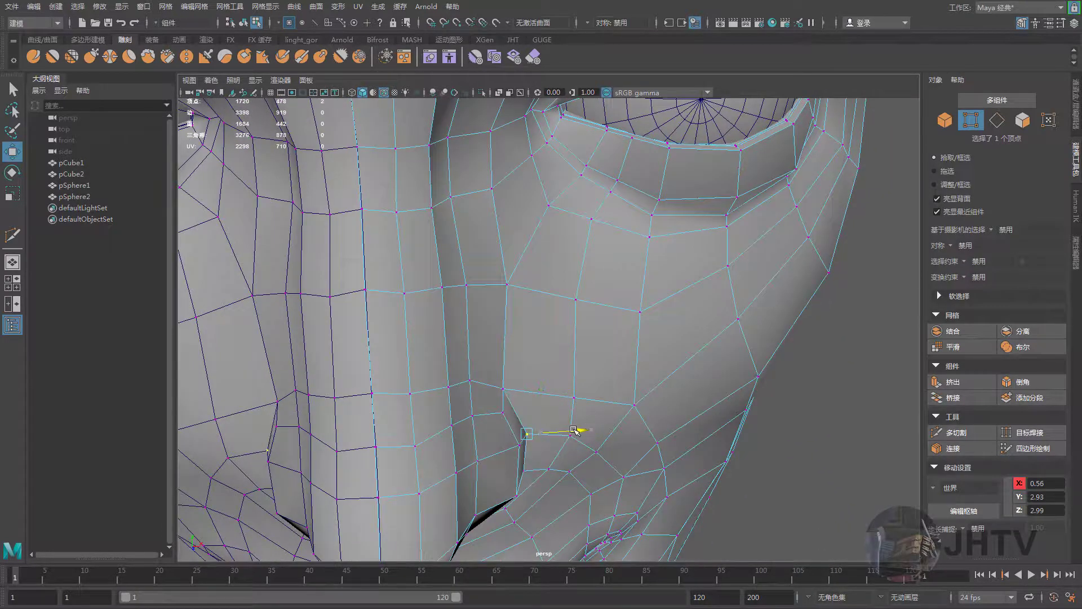
{"action": "mouse_move", "coordinate": [525, 424]}
{"action": "left_mouse_down", "text": "alt"}
{"action": "mouse_move", "coordinate": [515, 389]}
{"action": "mouse_move", "coordinate": [523, 319]}
{"action": "mouse_move", "coordinate": [536, 403]}
{"action": "left_mouse_up", "text": "alt"}
{"action": "scroll", "coordinate": [536, 403], "scroll_direction": "up", "scroll_amount": 3}
{"action": "scroll", "coordinate": [664, 440], "scroll_direction": "up", "scroll_amount": 3}
Cut a new edge in wireframe view, ending at the vertex under the eye
{"action": "key", "text": "4"}
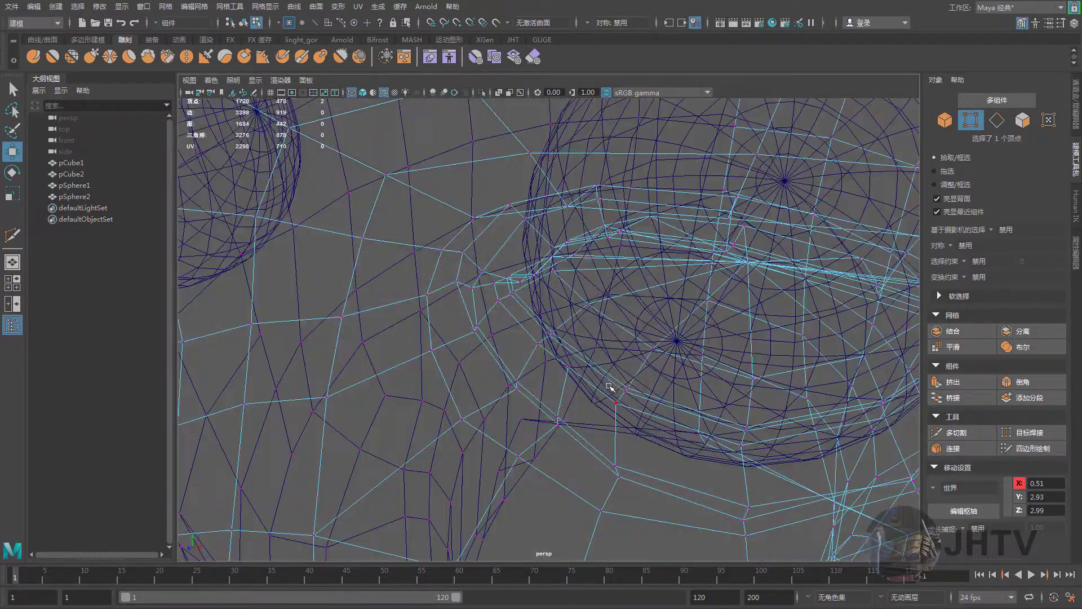
{"action": "left_click", "coordinate": [953, 432]}
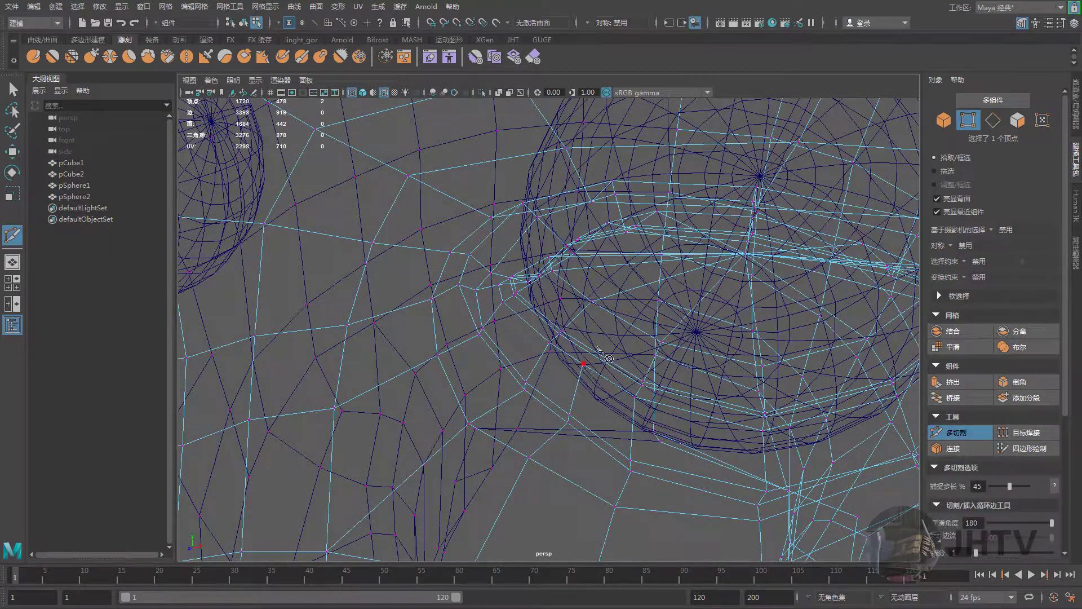
{"action": "left_click_drag", "start_coordinate": [629, 329], "coordinate": [642, 319], "text": "alt"}
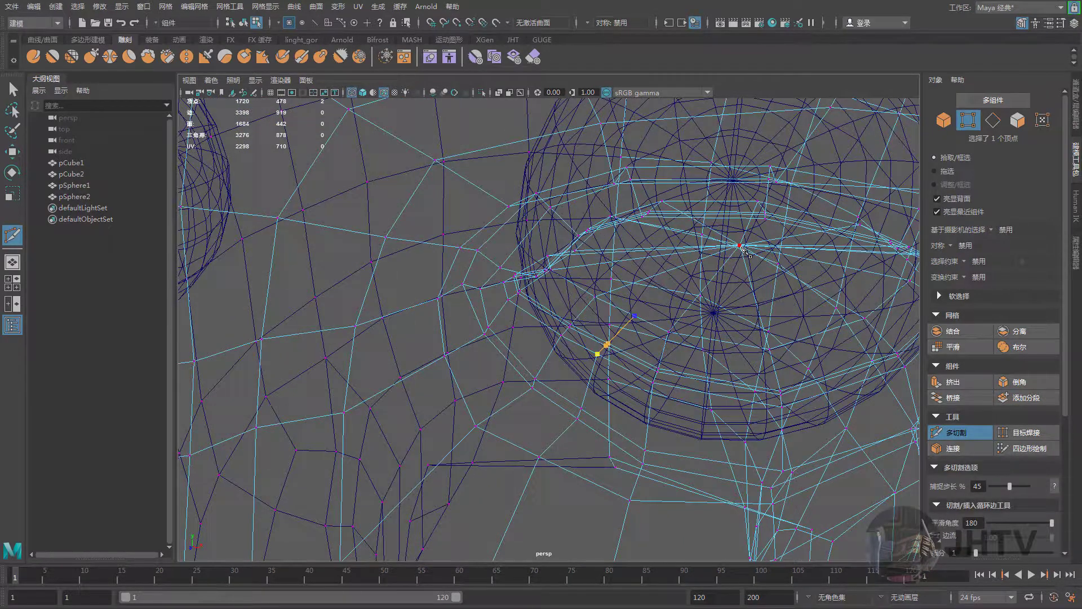
{"action": "left_click", "coordinate": [740, 246]}
{"action": "key", "text": "w"}
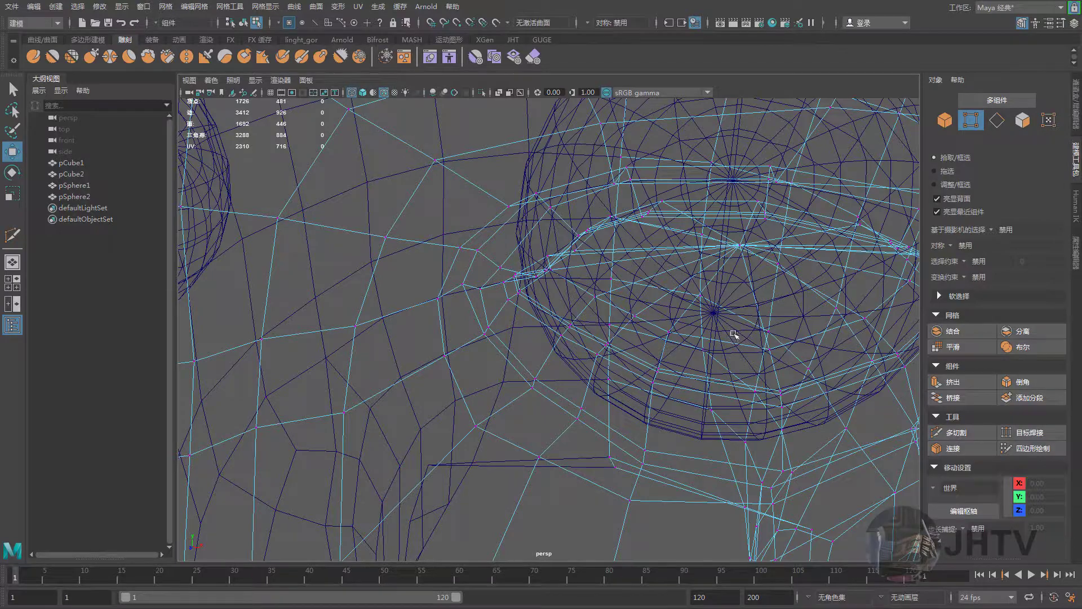
Select the vertices below the eye socket in wireframe view
{"action": "key", "text": "5"}
{"action": "scroll", "coordinate": [670, 328], "scroll_direction": "up", "scroll_amount": 3}
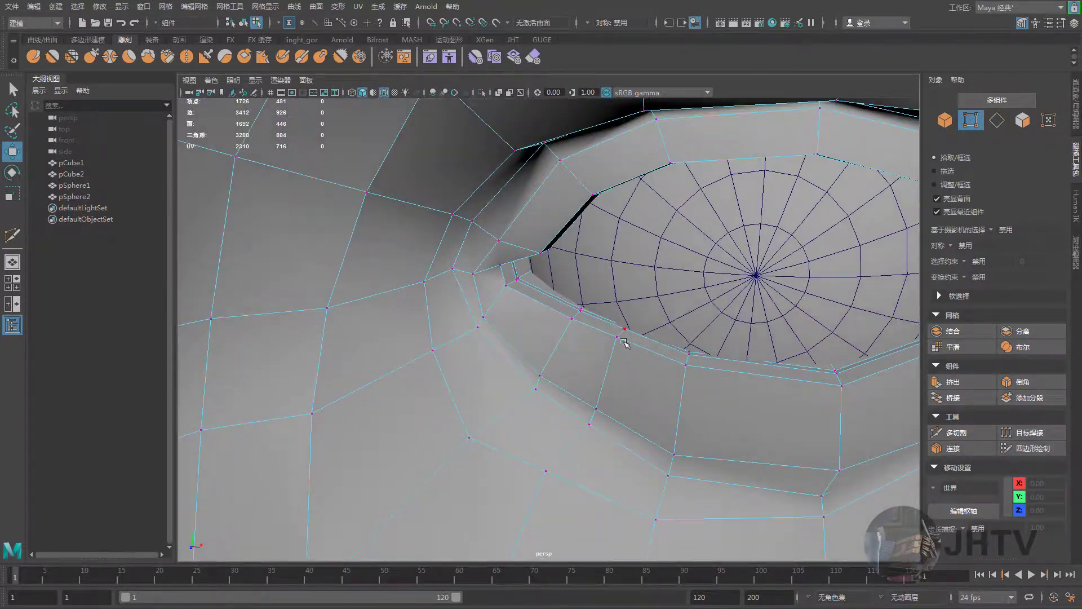
{"action": "scroll", "coordinate": [623, 342], "scroll_direction": "up", "scroll_amount": 2}
{"action": "scroll", "coordinate": [604, 358], "scroll_direction": "up", "scroll_amount": 1}
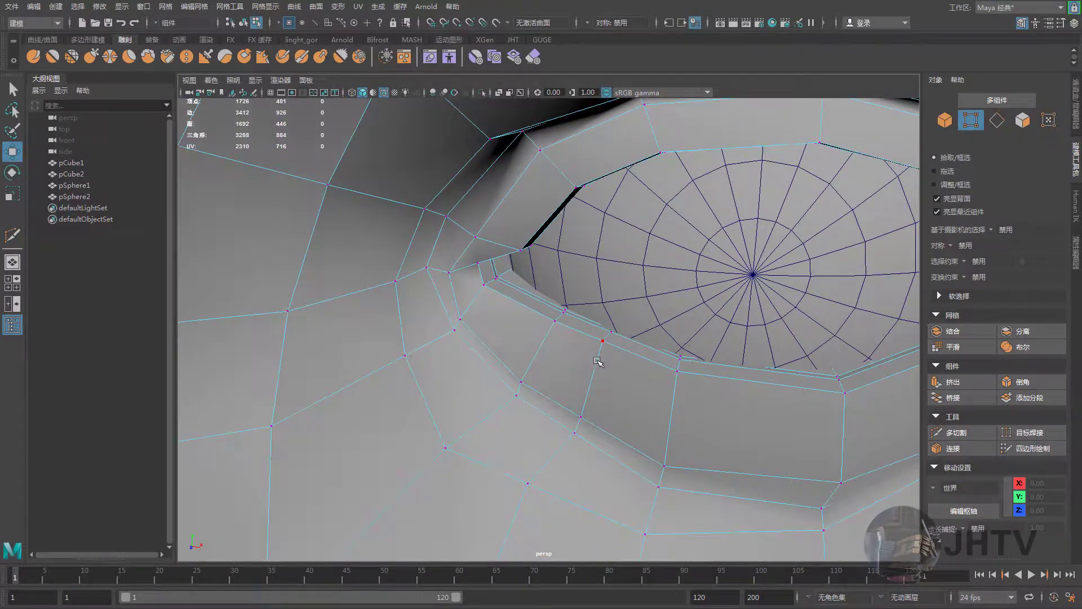
{"action": "key", "text": "4"}
{"action": "mouse_move", "coordinate": [596, 362]}
{"action": "left_mouse_down"}
{"action": "mouse_move", "coordinate": [630, 332]}
{"action": "mouse_move", "coordinate": [569, 316]}
{"action": "mouse_move", "coordinate": [606, 318]}
{"action": "mouse_move", "coordinate": [598, 264]}
{"action": "left_mouse_up"}
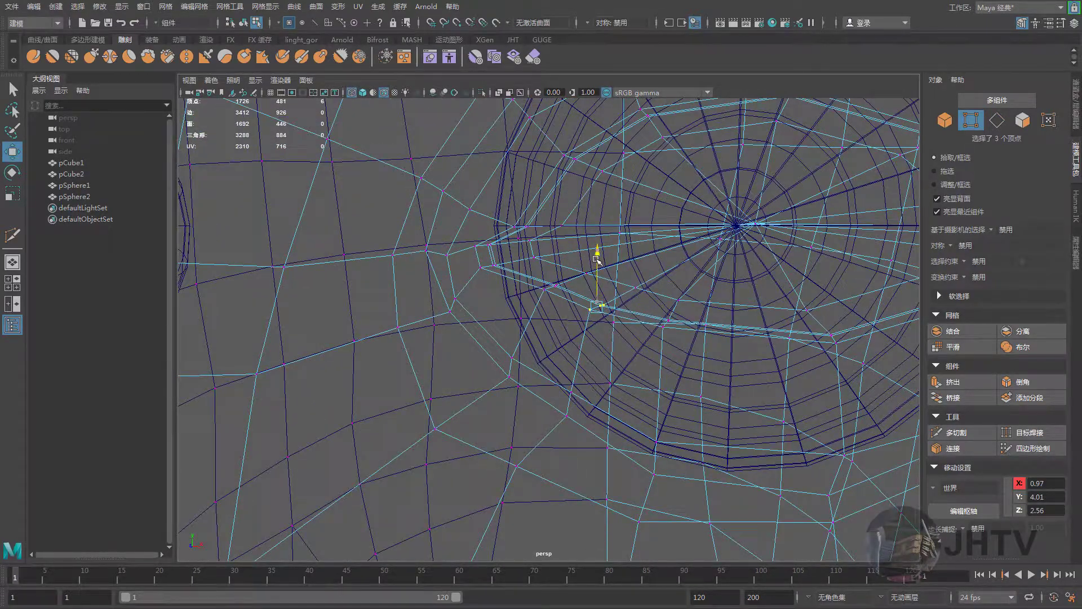
{"action": "left_click", "coordinate": [636, 288]}
{"action": "left_click_drag", "start_coordinate": [634, 285], "coordinate": [628, 280], "text": "alt"}
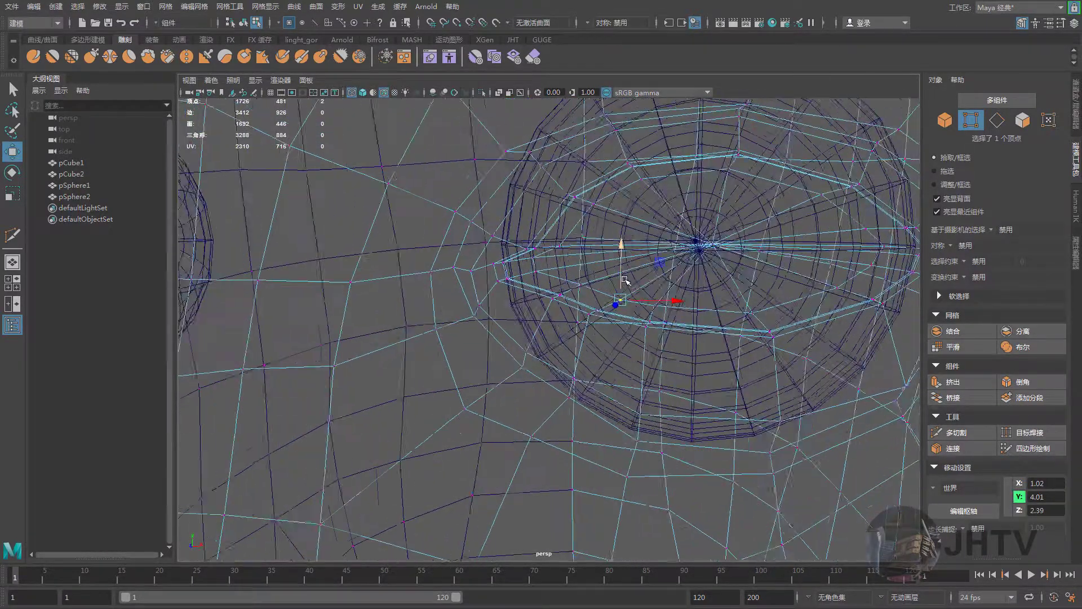
Move the lower eye-socket vertices down beneath the eye
{"action": "key", "text": "5"}
{"action": "scroll", "coordinate": [572, 391], "scroll_direction": "up", "scroll_amount": 2}
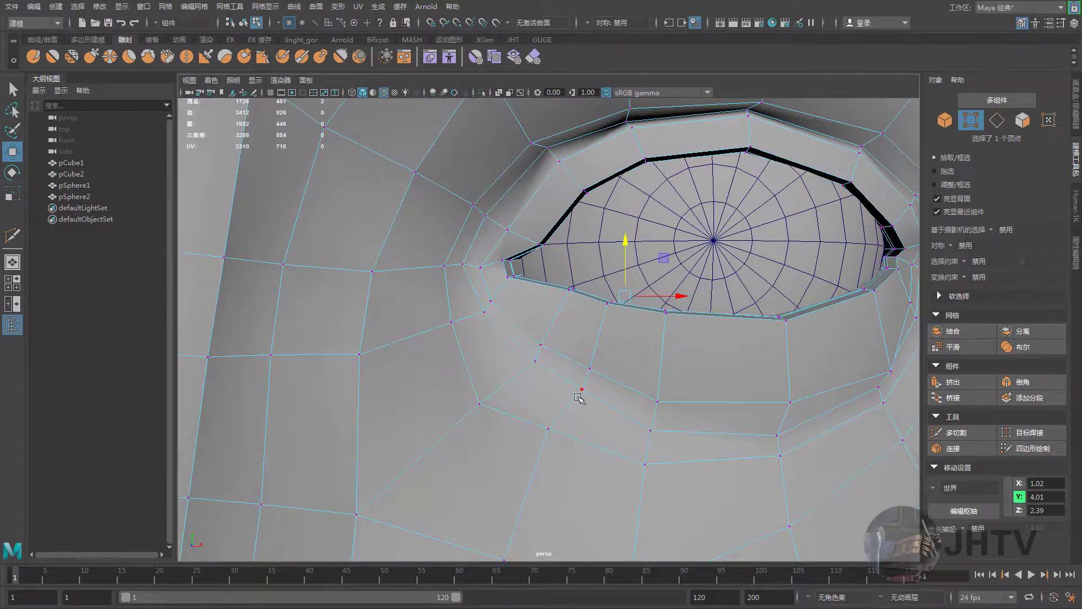
{"action": "scroll", "coordinate": [529, 404], "scroll_direction": "up", "scroll_amount": 2}
{"action": "left_click_drag", "start_coordinate": [545, 359], "coordinate": [566, 379]}
{"action": "mouse_move", "coordinate": [566, 379]}
{"action": "left_mouse_down", "text": "alt"}
{"action": "mouse_move", "coordinate": [527, 335]}
{"action": "mouse_move", "coordinate": [624, 363]}
{"action": "left_mouse_up", "text": "alt"}
{"action": "left_click", "coordinate": [607, 404]}
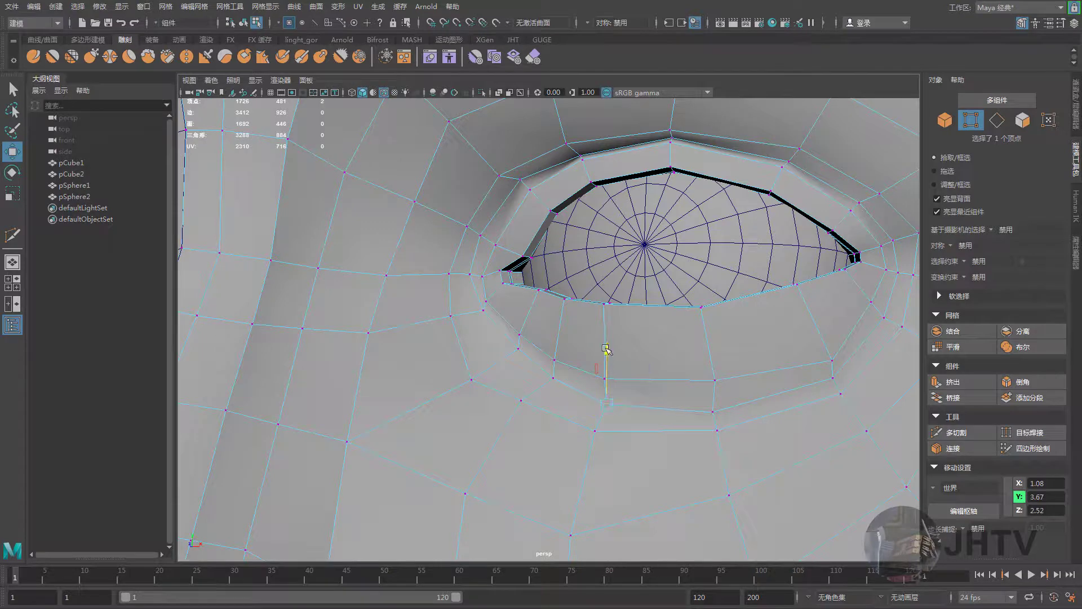
{"action": "left_click", "coordinate": [519, 400]}
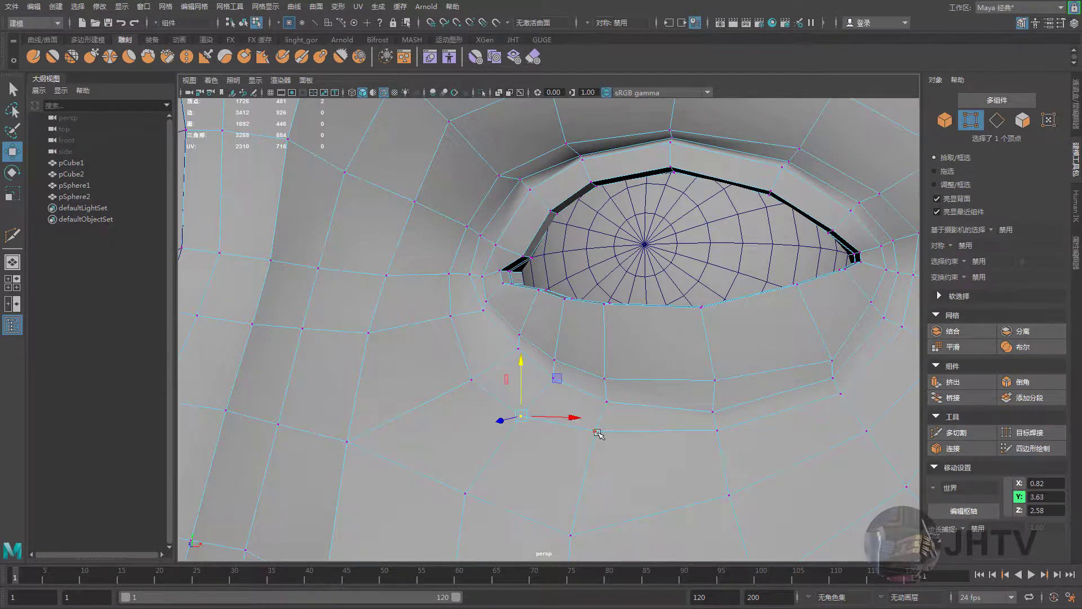
{"action": "left_click_drag", "start_coordinate": [593, 382], "coordinate": [581, 395], "text": "alt"}
Pull the cheek vertices below the eye socket down and outward
{"action": "left_click", "coordinate": [590, 405]}
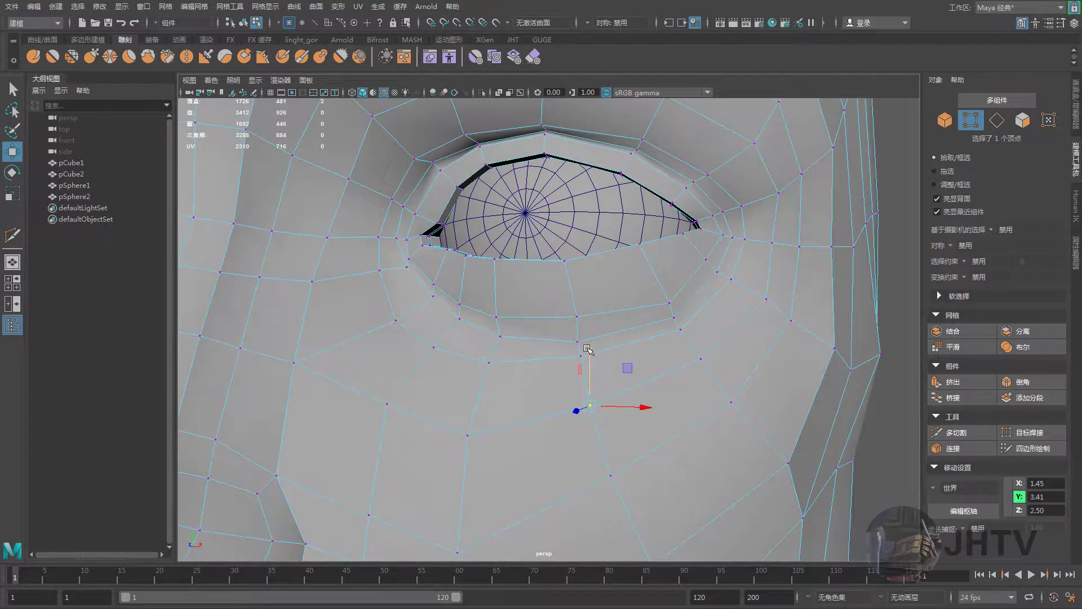
{"action": "left_click", "coordinate": [694, 361]}
{"action": "middle_click_drag", "start_coordinate": [695, 362], "coordinate": [683, 321], "text": "alt"}
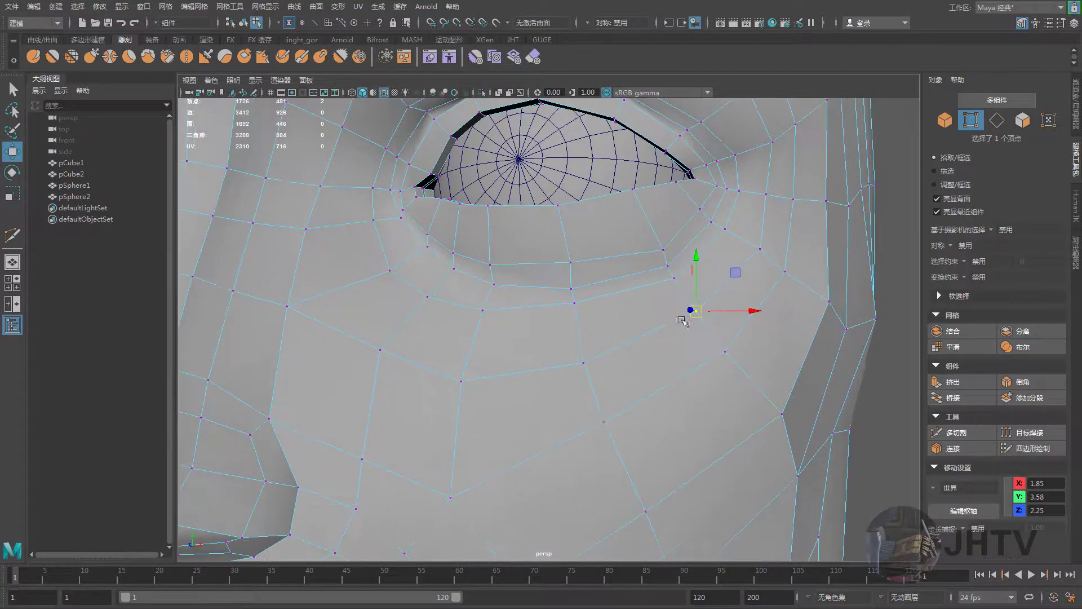
{"action": "left_click_drag", "start_coordinate": [609, 424], "coordinate": [618, 446]}
{"action": "left_click", "coordinate": [724, 351]}
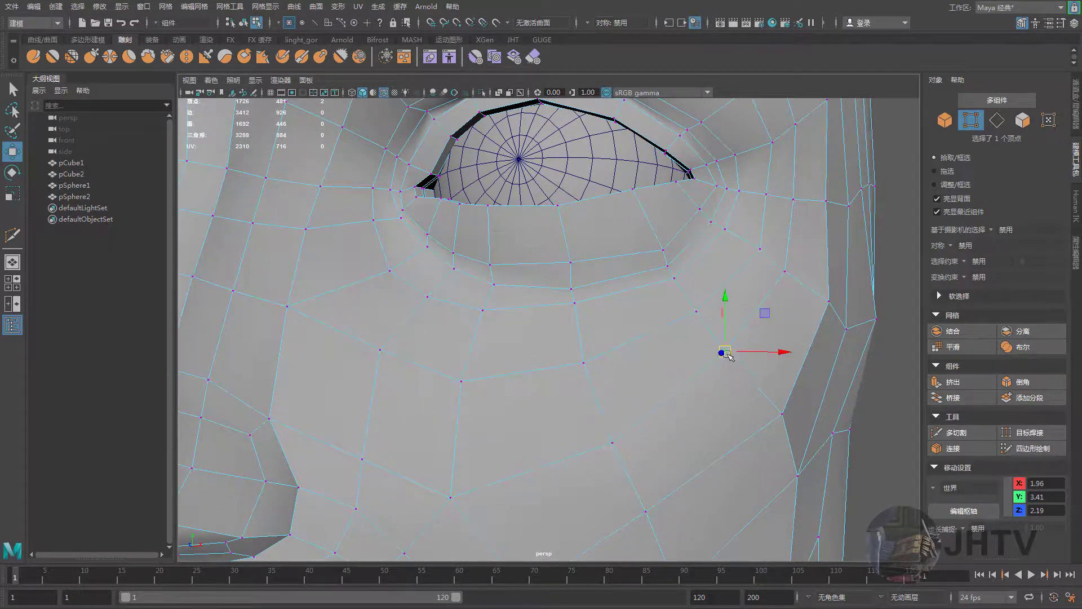
{"action": "mouse_move", "coordinate": [733, 364]}
{"action": "left_mouse_down", "text": "alt"}
{"action": "mouse_move", "coordinate": [656, 396]}
{"action": "mouse_move", "coordinate": [679, 446]}
{"action": "left_mouse_up", "text": "alt"}
{"action": "left_click", "coordinate": [640, 415]}
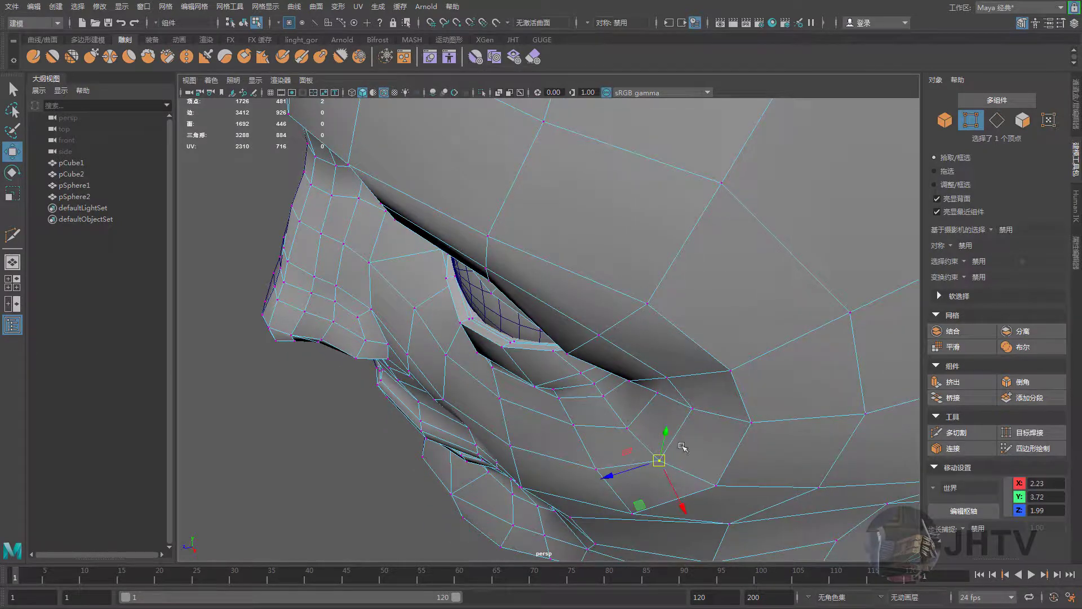
{"action": "left_click", "coordinate": [692, 407]}
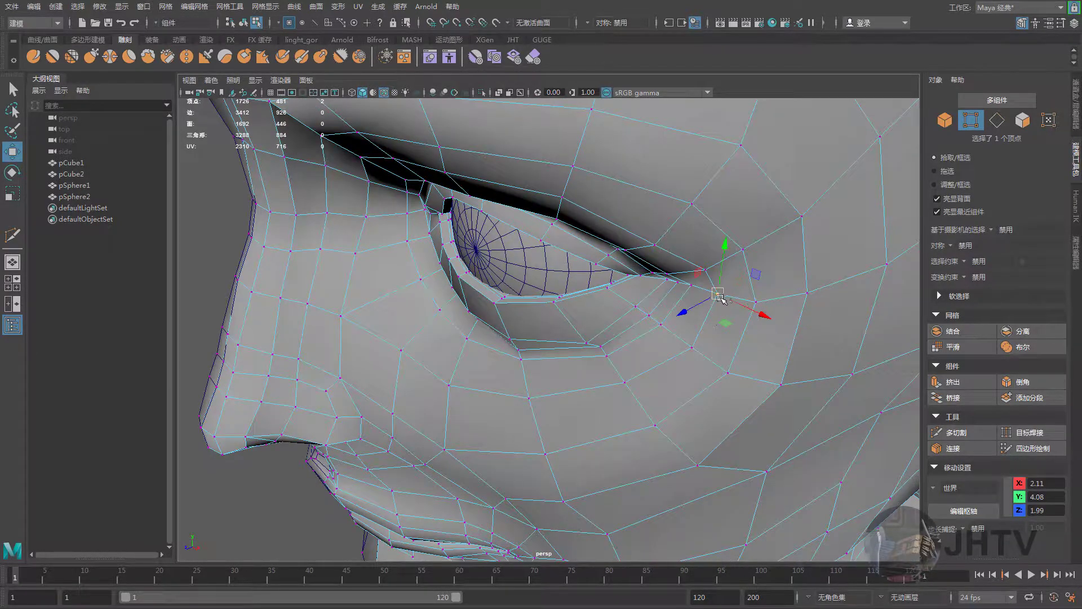
Nudge the outer eye-corner vertex outward to X 2.15, Y 4.26, Z 2.15
{"action": "left_click_drag", "start_coordinate": [721, 297], "coordinate": [726, 296]}
{"action": "left_click", "coordinate": [710, 270]}
{"action": "scroll", "coordinate": [768, 281], "scroll_direction": "up", "scroll_amount": 3}
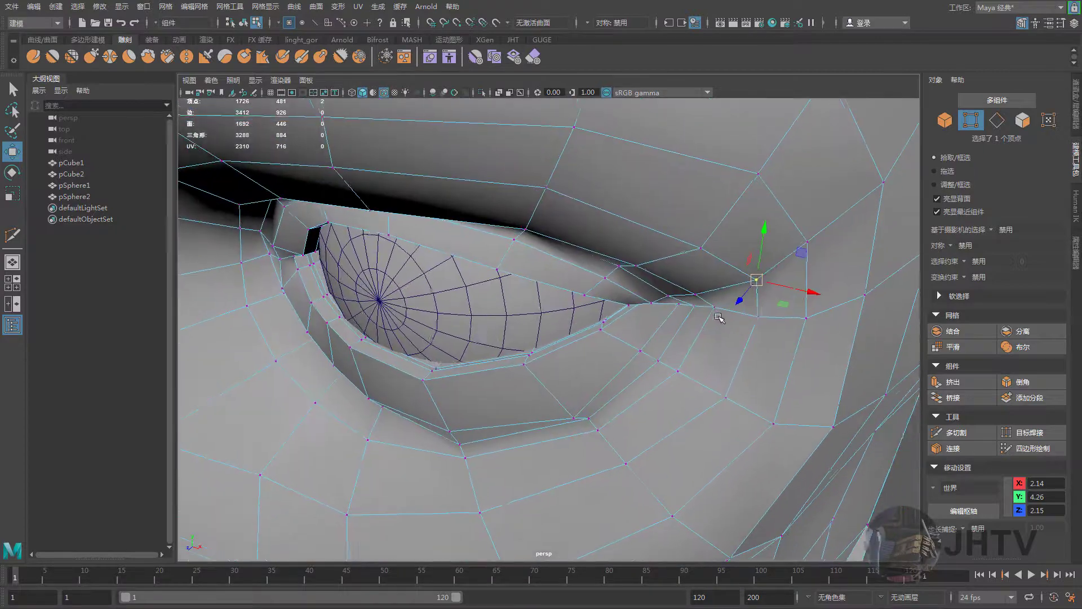
{"action": "left_click_drag", "start_coordinate": [769, 280], "coordinate": [771, 280]}
{"action": "left_click_drag", "start_coordinate": [704, 289], "coordinate": [633, 357], "text": "alt"}
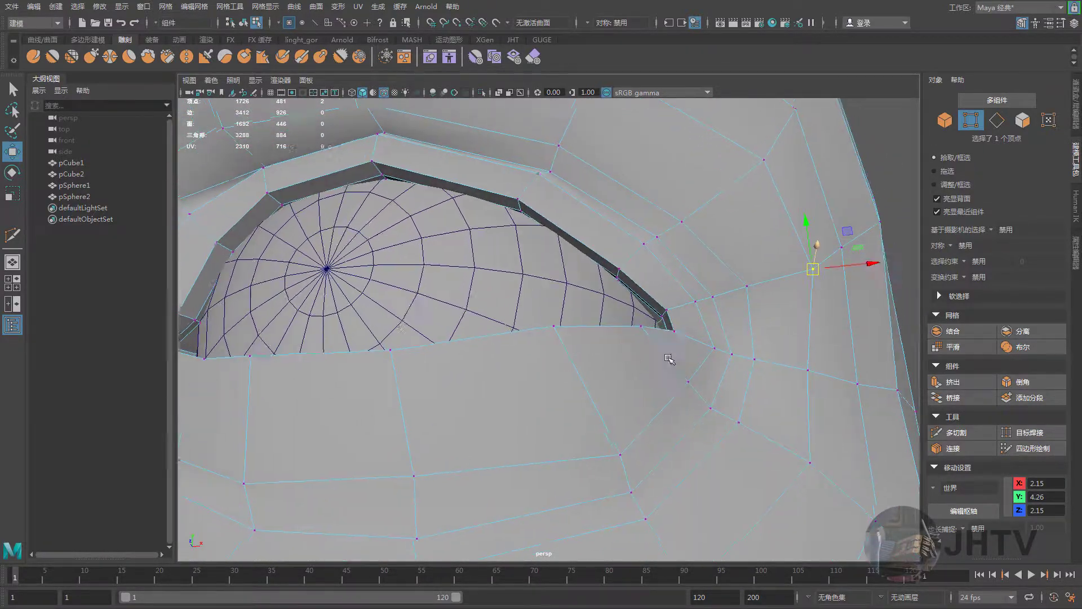
{"action": "scroll", "coordinate": [640, 364], "scroll_direction": "up", "scroll_amount": 2}
{"action": "left_click", "coordinate": [952, 433]}
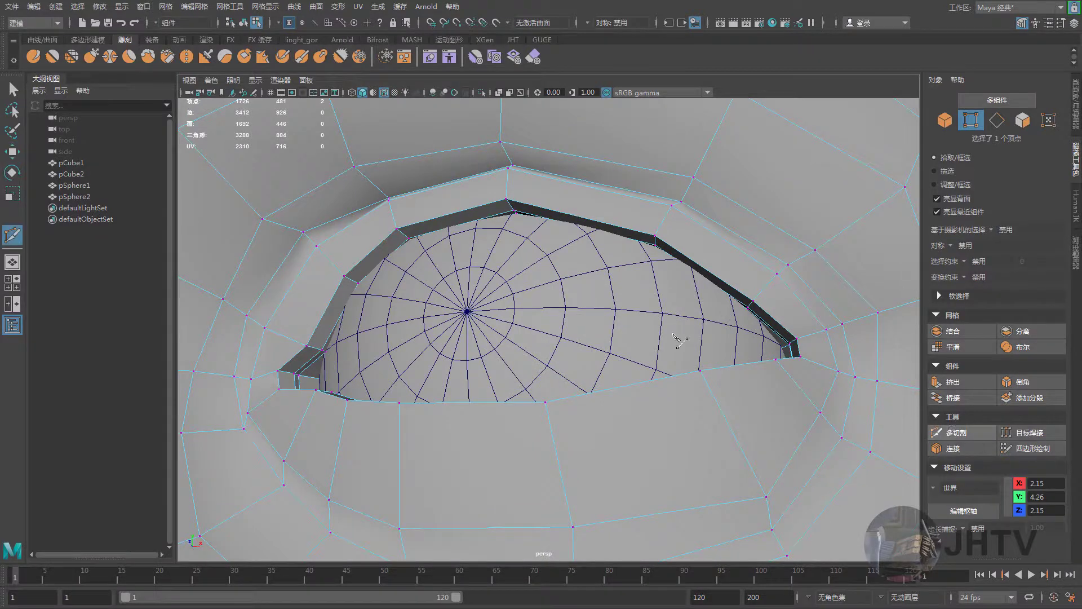
Insert an edge loop around the eye-socket rim and select the upper-rim vertices
{"action": "left_click", "coordinate": [401, 232], "text": "ctrl"}
{"action": "key", "text": "w"}
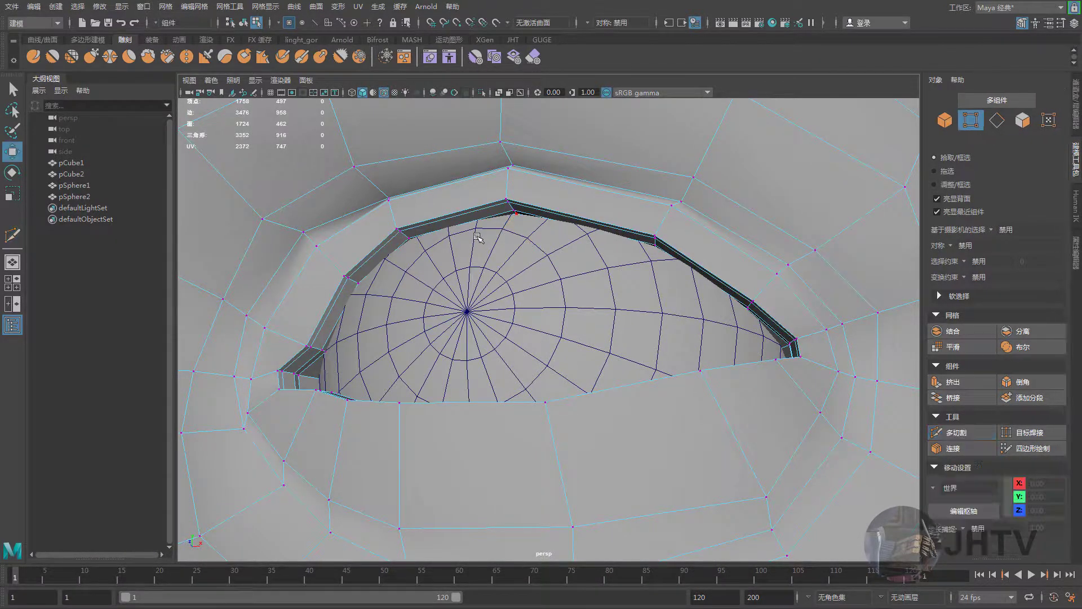
{"action": "scroll", "coordinate": [590, 272], "scroll_direction": "up", "scroll_amount": 3}
{"action": "left_click", "coordinate": [567, 264]}
{"action": "left_click_drag", "start_coordinate": [567, 264], "coordinate": [538, 167], "text": "alt"}
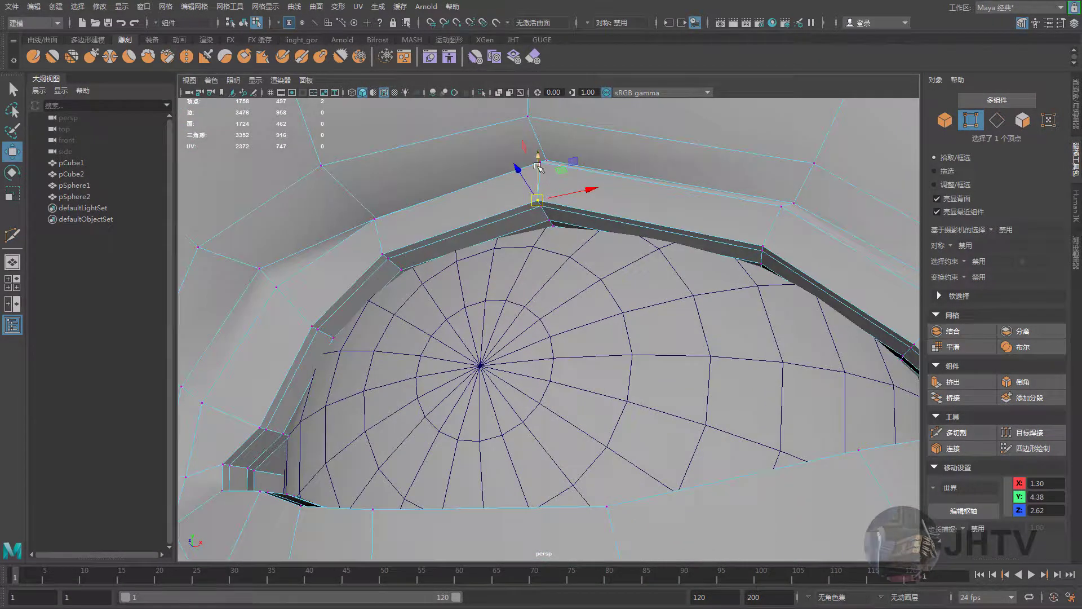
{"action": "left_click", "coordinate": [385, 258]}
{"action": "left_click", "coordinate": [318, 330], "text": "shift"}
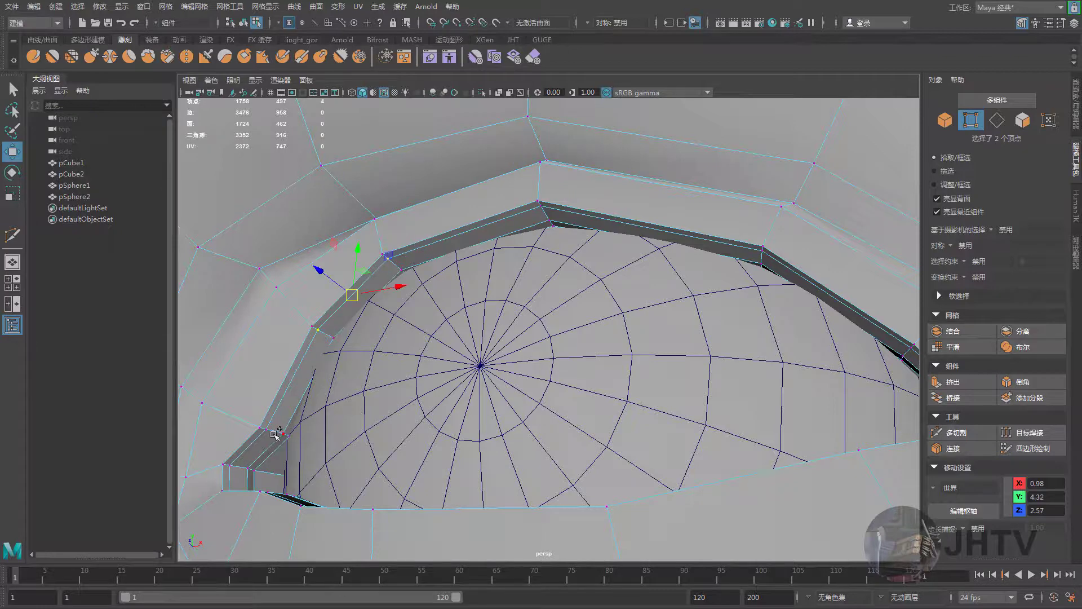
{"action": "left_click", "coordinate": [267, 430], "text": "shift"}
{"action": "mouse_move", "coordinate": [276, 433]}
{"action": "left_mouse_down", "text": "alt"}
{"action": "mouse_move", "coordinate": [336, 352]}
{"action": "mouse_move", "coordinate": [475, 278]}
{"action": "mouse_move", "coordinate": [359, 355]}
{"action": "mouse_move", "coordinate": [564, 326]}
{"action": "mouse_move", "coordinate": [609, 372]}
{"action": "mouse_move", "coordinate": [589, 375]}
{"action": "left_mouse_up", "text": "alt"}
{"action": "scroll", "coordinate": [600, 324], "scroll_direction": "up", "scroll_amount": 3}
{"action": "scroll", "coordinate": [609, 375], "scroll_direction": "up", "scroll_amount": 4}
{"action": "scroll", "coordinate": [589, 374], "scroll_direction": "down", "scroll_amount": 3}
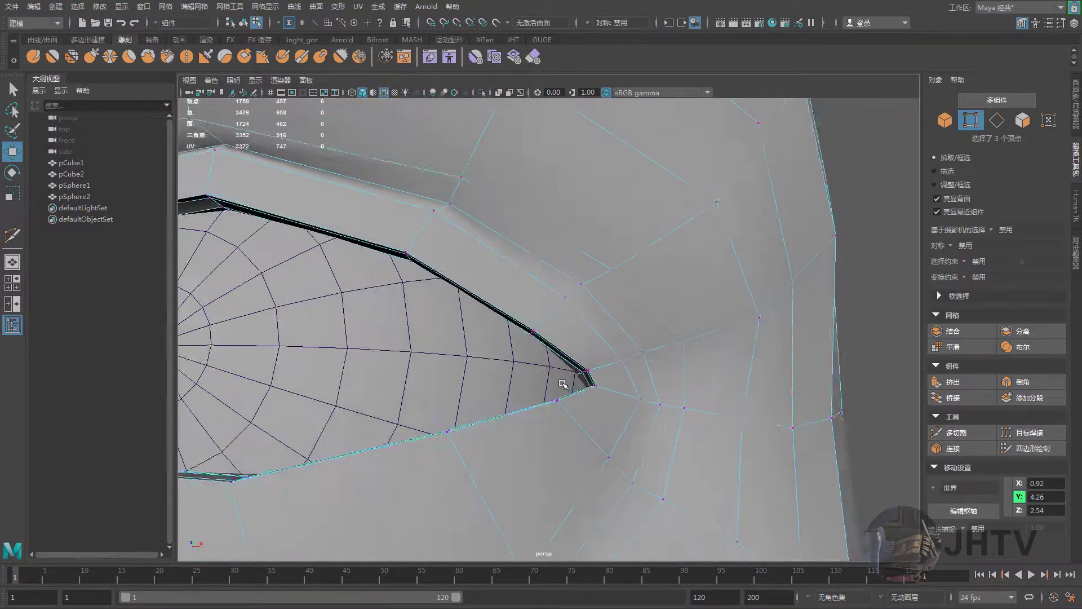
Cut a new edge loop through the outer eye corner with Multi-Cut
{"action": "left_click", "coordinate": [953, 433]}
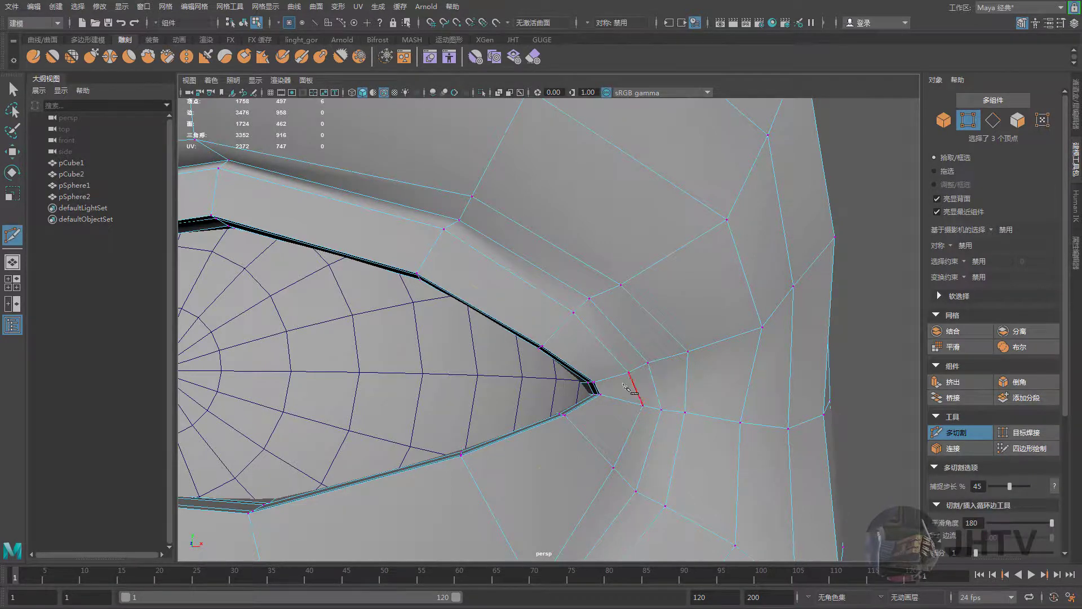
{"action": "left_click", "coordinate": [604, 377], "text": "ctrl"}
{"action": "key", "text": "w"}
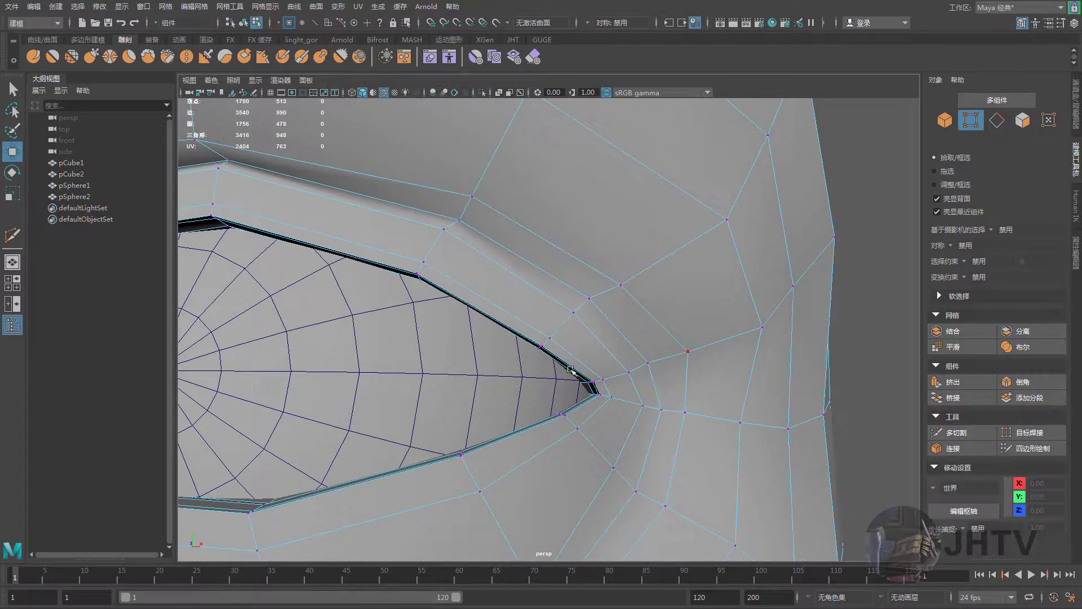
{"action": "left_click_drag", "start_coordinate": [624, 374], "coordinate": [621, 437], "text": "alt"}
Shift four lower-lid vertices slightly right and down
{"action": "left_click", "coordinate": [636, 421]}
{"action": "left_click", "coordinate": [703, 370], "text": "shift"}
{"action": "left_click", "coordinate": [454, 464], "text": "shift"}
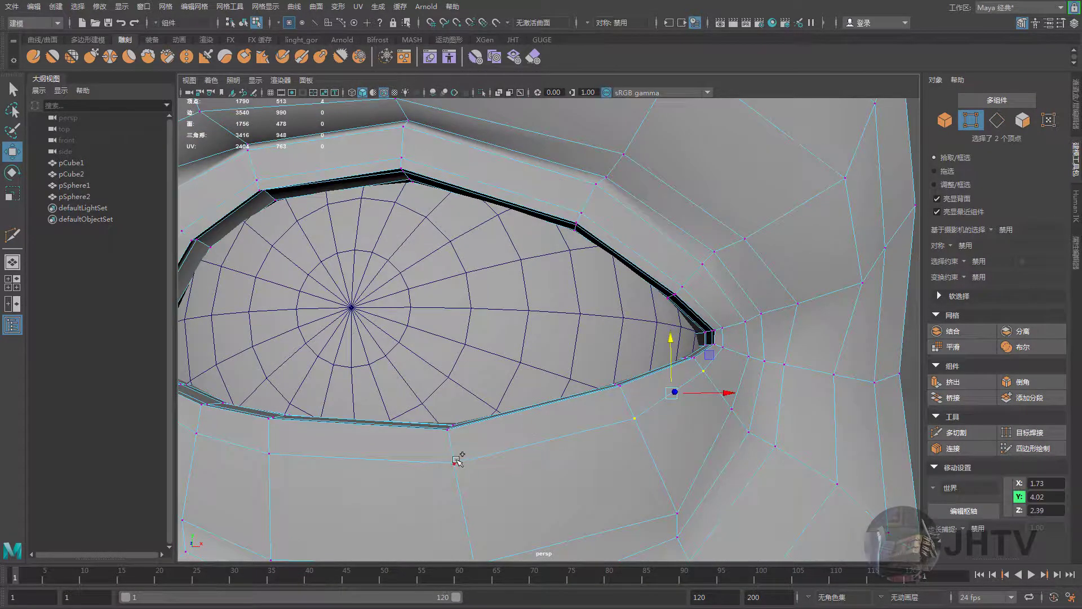
{"action": "left_click", "coordinate": [269, 453], "text": "shift"}
{"action": "mouse_move", "coordinate": [272, 449]}
{"action": "left_mouse_down", "text": "alt"}
{"action": "mouse_move", "coordinate": [420, 401]}
{"action": "mouse_move", "coordinate": [636, 406]}
{"action": "left_mouse_up", "text": "alt"}
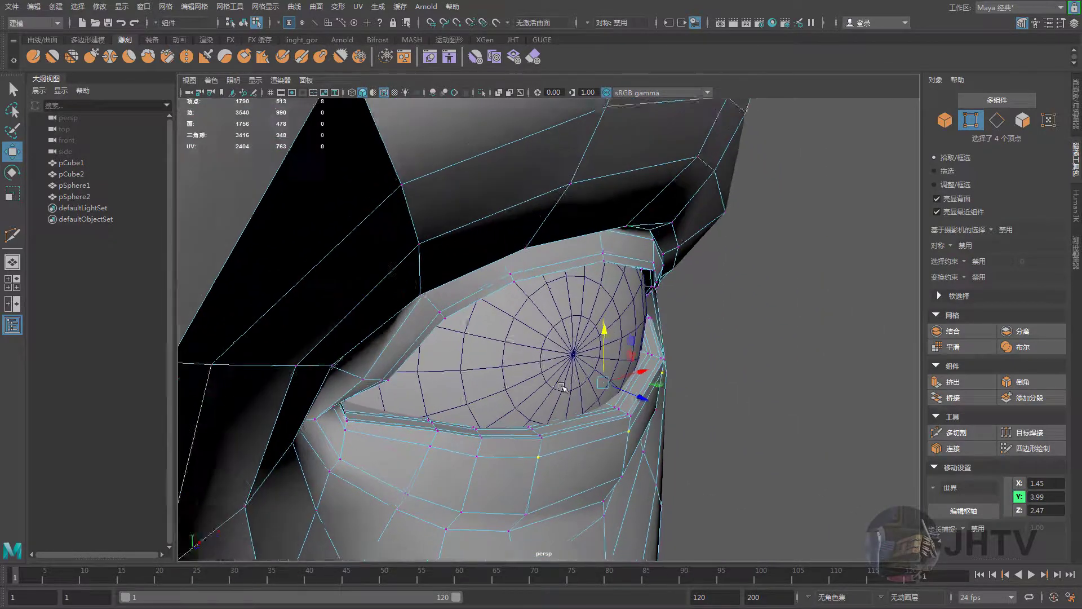
{"action": "middle_click_drag", "start_coordinate": [646, 401], "coordinate": [650, 404]}
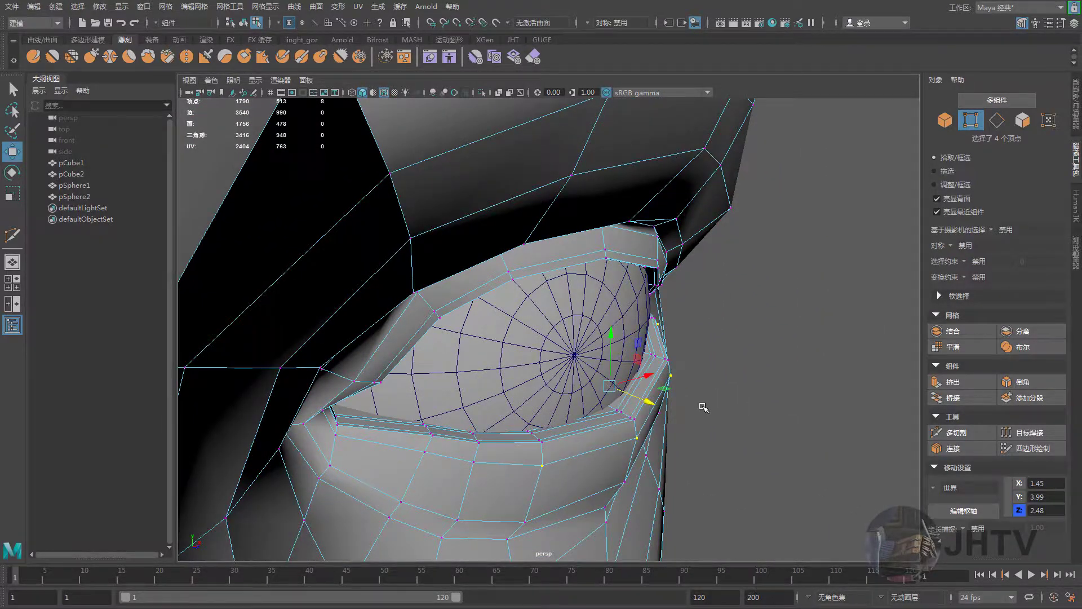
Select the upper-lid vertices and an eye-corner vertex
{"action": "left_click_drag", "start_coordinate": [704, 407], "coordinate": [542, 319], "text": "alt"}
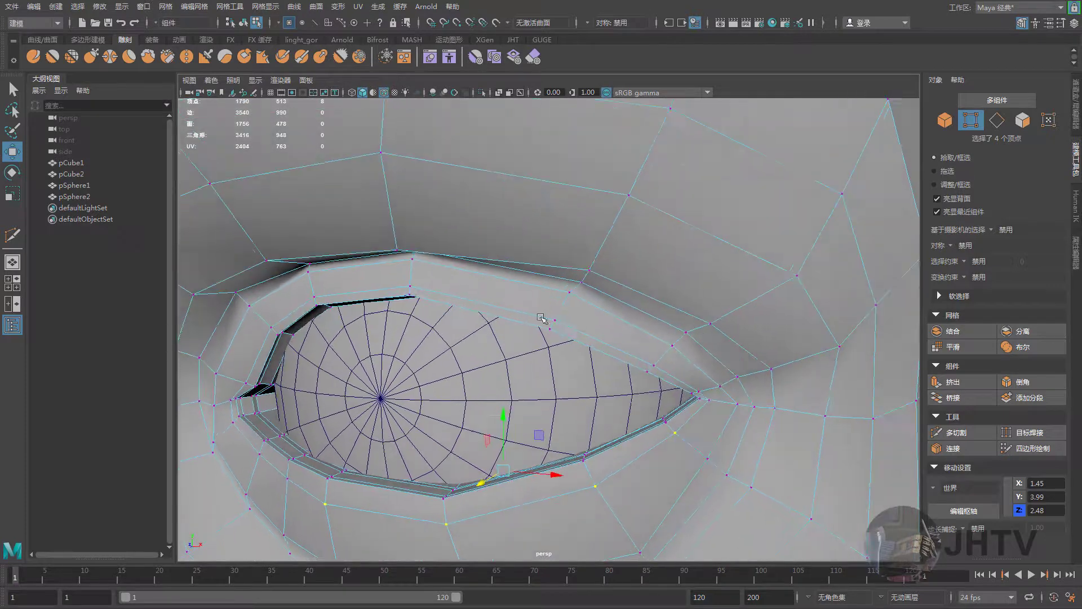
{"action": "left_click", "coordinate": [552, 318]}
{"action": "left_click", "coordinate": [411, 285], "text": "shift"}
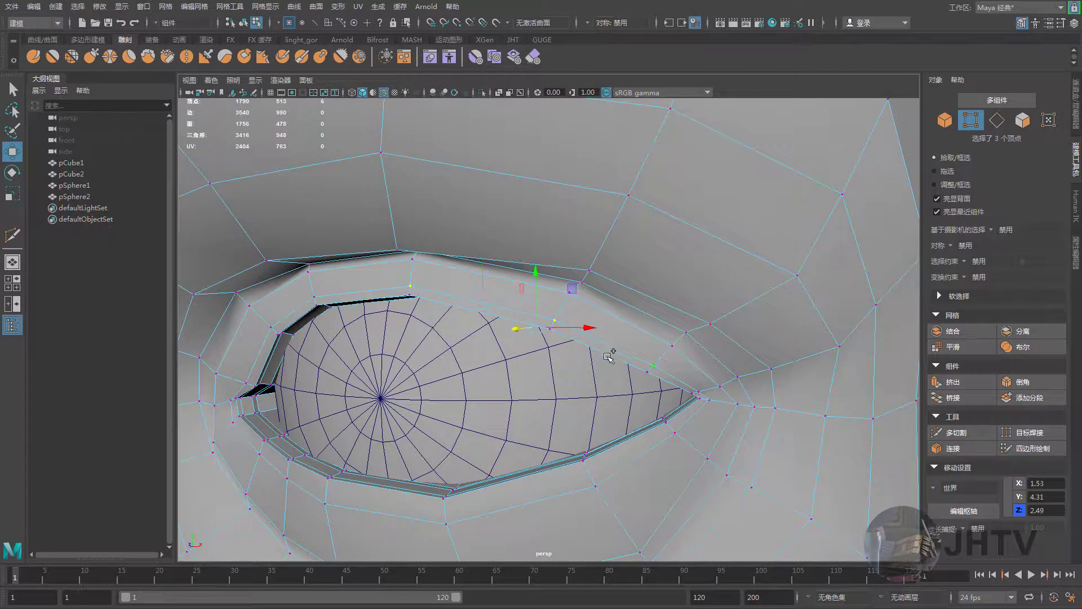
{"action": "left_click", "coordinate": [693, 389], "text": "shift"}
{"action": "left_click_drag", "start_coordinate": [694, 387], "coordinate": [678, 374], "text": "alt"}
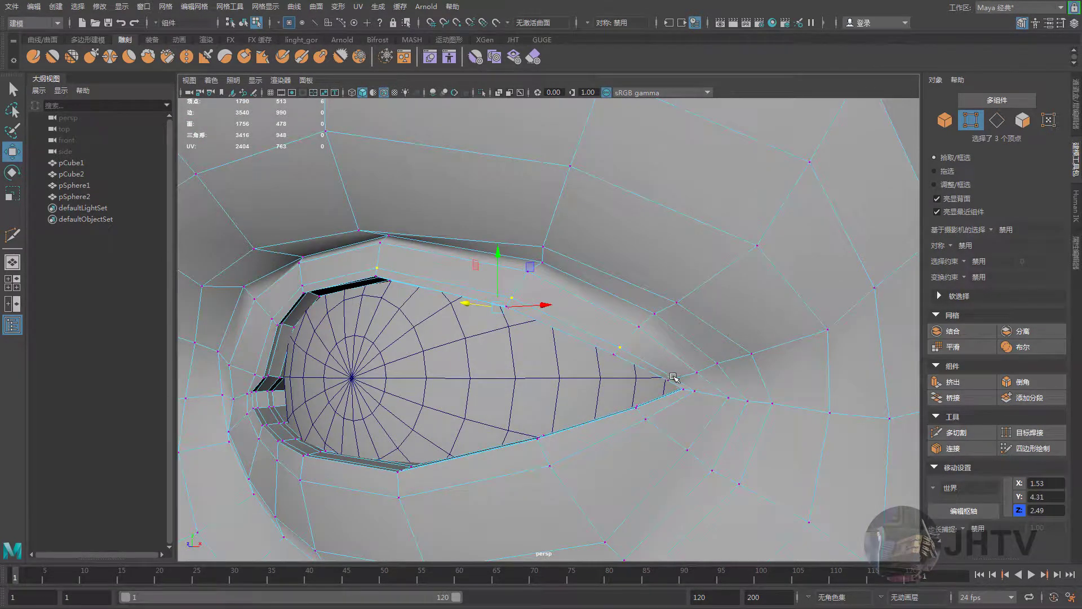
{"action": "mouse_move", "coordinate": [471, 319]}
{"action": "left_mouse_down", "text": "alt"}
{"action": "mouse_move", "coordinate": [324, 255]}
{"action": "mouse_move", "coordinate": [290, 321]}
{"action": "mouse_move", "coordinate": [386, 273]}
{"action": "left_mouse_up", "text": "alt"}
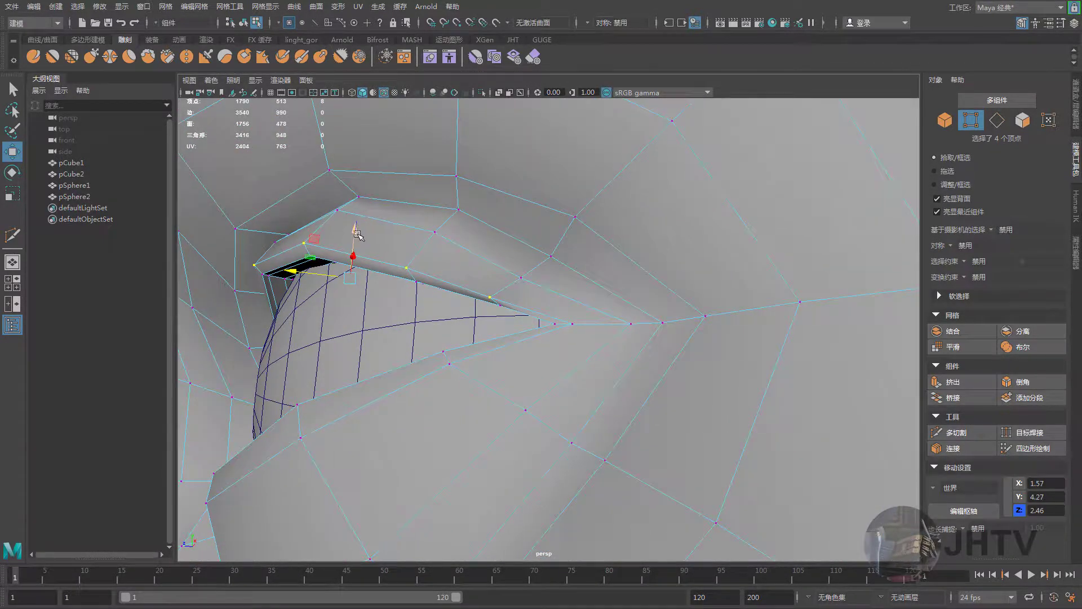
{"action": "left_click_drag", "start_coordinate": [356, 233], "coordinate": [771, 413], "text": "alt"}
Tuck the eye-corner vertex in to X 1.89, Y 4.16, Z 2.24 and preview smoothed
{"action": "left_click", "coordinate": [751, 364]}
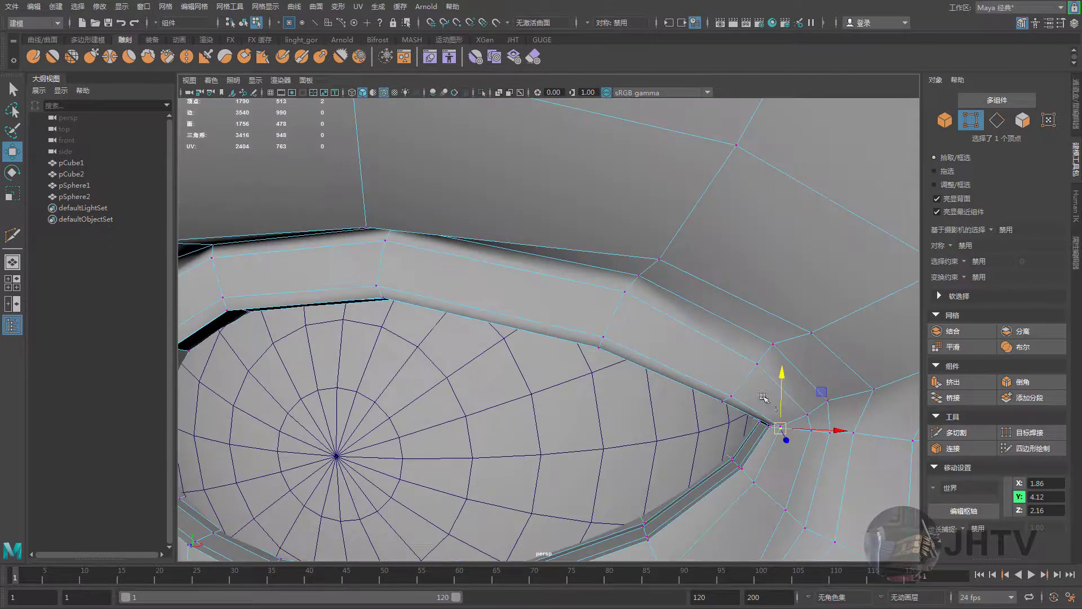
{"action": "left_click_drag", "start_coordinate": [752, 364], "coordinate": [527, 363], "text": "alt"}
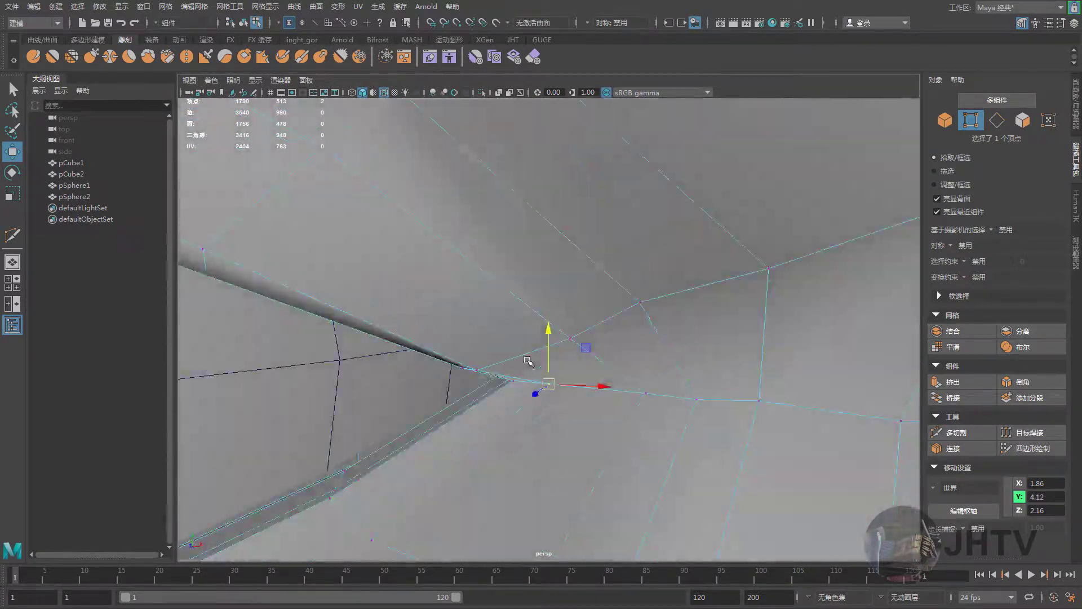
{"action": "right_click_drag", "start_coordinate": [526, 362], "coordinate": [480, 365], "text": "alt"}
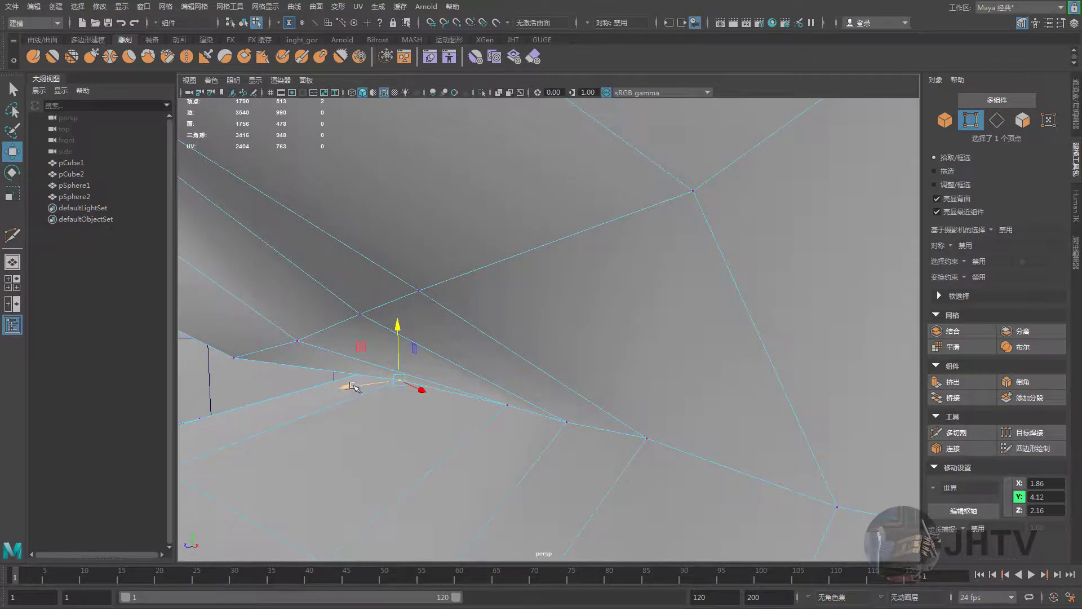
{"action": "mouse_move", "coordinate": [355, 385]}
{"action": "left_mouse_down"}
{"action": "mouse_move", "coordinate": [332, 388]}
{"action": "mouse_move", "coordinate": [637, 377]}
{"action": "mouse_move", "coordinate": [634, 364]}
{"action": "mouse_move", "coordinate": [660, 349]}
{"action": "left_mouse_up"}
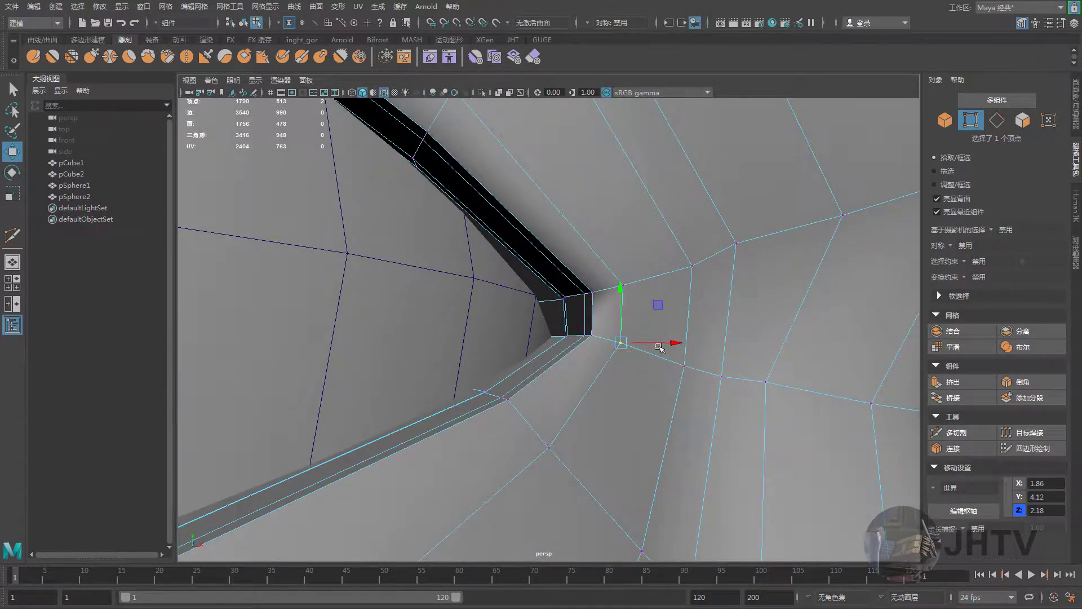
{"action": "left_click", "coordinate": [693, 268]}
{"action": "key", "text": "3"}
{"action": "mouse_move", "coordinate": [693, 269]}
{"action": "left_mouse_down", "text": "alt"}
{"action": "mouse_move", "coordinate": [564, 315]}
{"action": "mouse_move", "coordinate": [610, 336]}
{"action": "left_mouse_up", "text": "alt"}
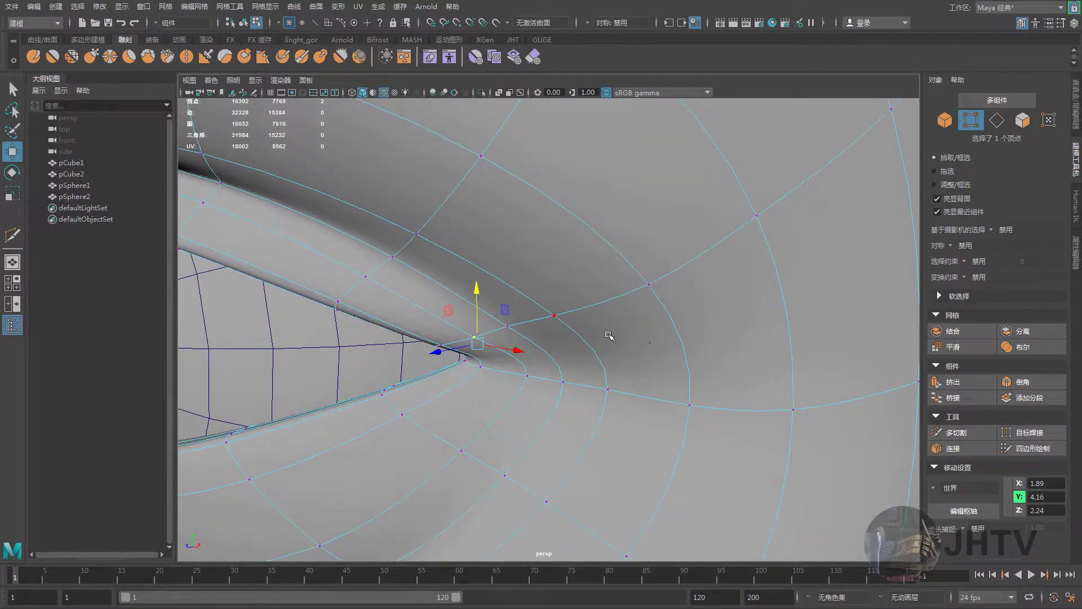
{"action": "scroll", "coordinate": [610, 336], "scroll_direction": "down", "scroll_amount": 5}
{"action": "scroll", "coordinate": [560, 252], "scroll_direction": "down", "scroll_amount": 4}
{"action": "right_click_drag", "start_coordinate": [515, 276], "coordinate": [618, 235]}
Reselect the head mesh pCube1 and return to editing its vertices
{"action": "left_click", "coordinate": [818, 363]}
{"action": "scroll", "coordinate": [676, 338], "scroll_direction": "down", "scroll_amount": 5}
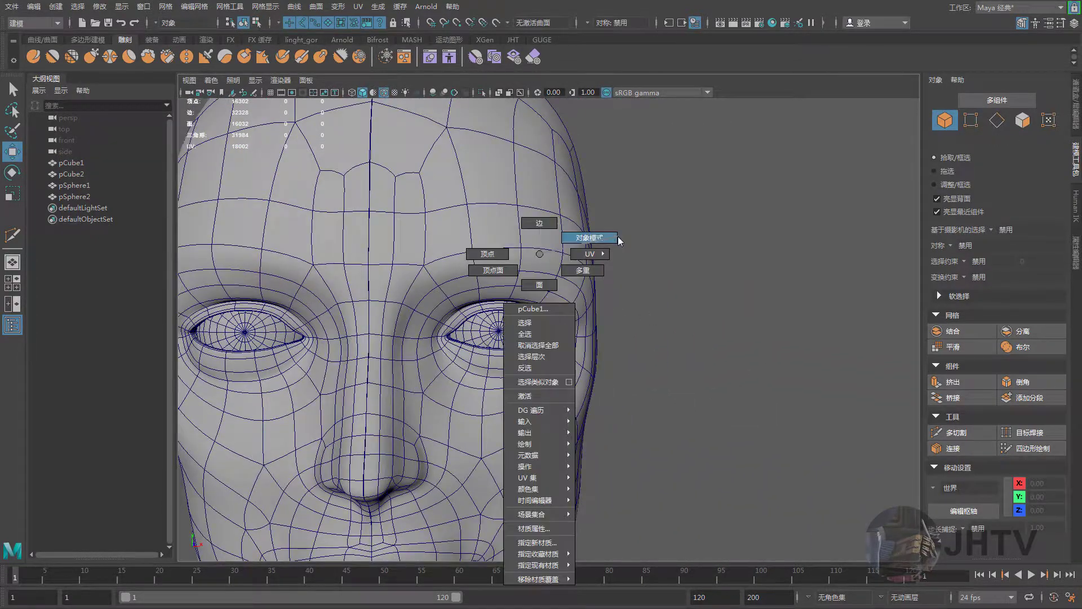
{"action": "scroll", "coordinate": [618, 242], "scroll_direction": "down", "scroll_amount": 4}
{"action": "left_click_drag", "start_coordinate": [618, 254], "coordinate": [618, 338], "text": "alt"}
{"action": "scroll", "coordinate": [618, 351], "scroll_direction": "up", "scroll_amount": 4}
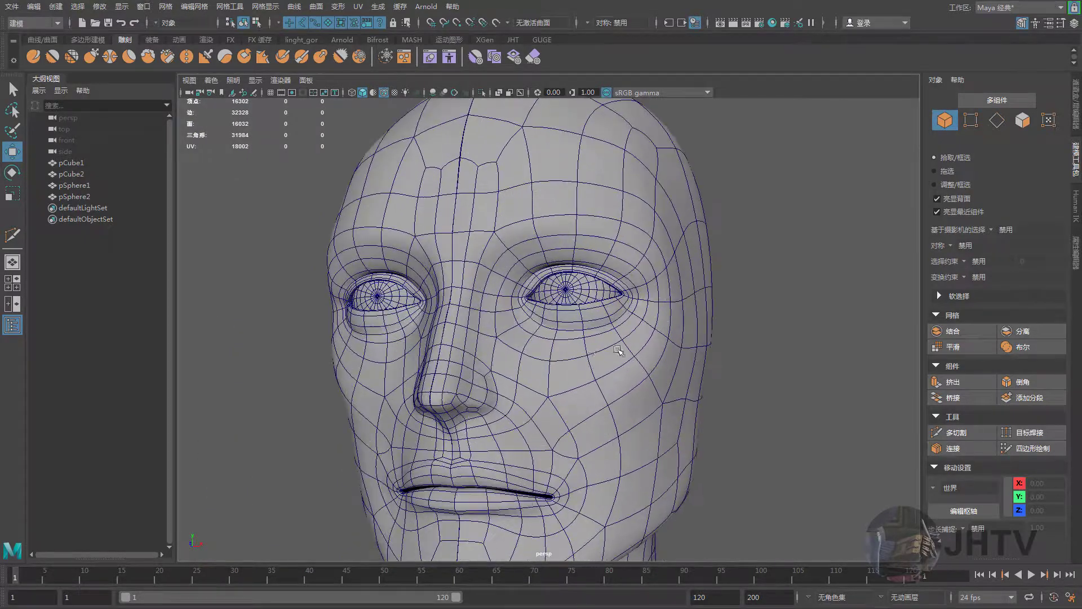
{"action": "left_click", "coordinate": [618, 350]}
{"action": "scroll", "coordinate": [563, 358], "scroll_direction": "up", "scroll_amount": 3}
{"action": "scroll", "coordinate": [532, 363], "scroll_direction": "up", "scroll_amount": 3}
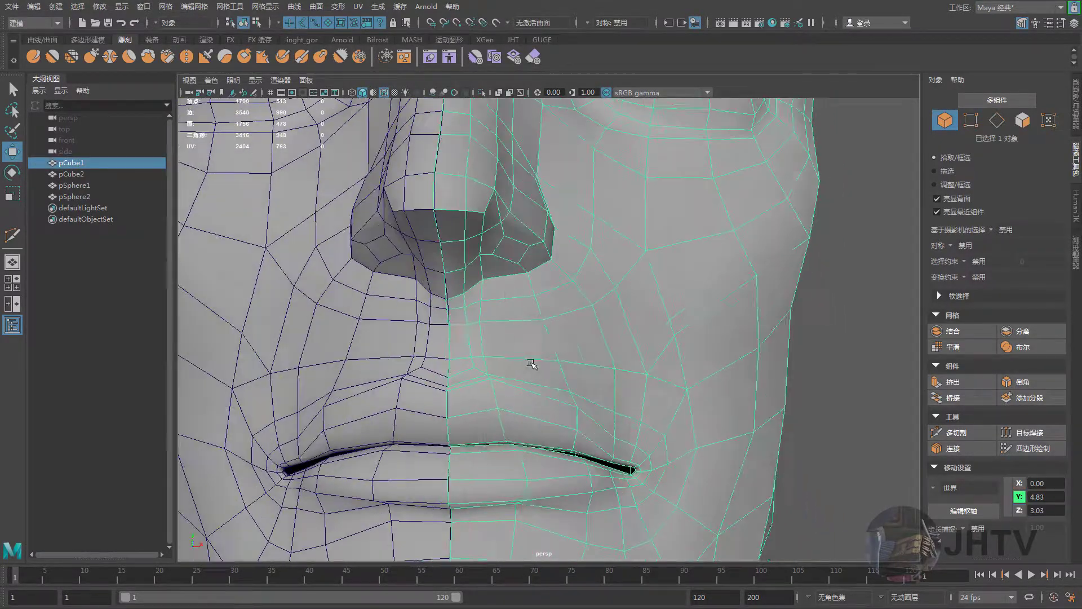
{"action": "right_click_drag", "start_coordinate": [532, 363], "coordinate": [523, 329]}
{"action": "scroll", "coordinate": [484, 350], "scroll_direction": "down", "scroll_amount": 2}
Raise the vertices above the upper lip and move a mouth-side vertex toward the cheek
{"action": "left_click", "coordinate": [456, 360]}
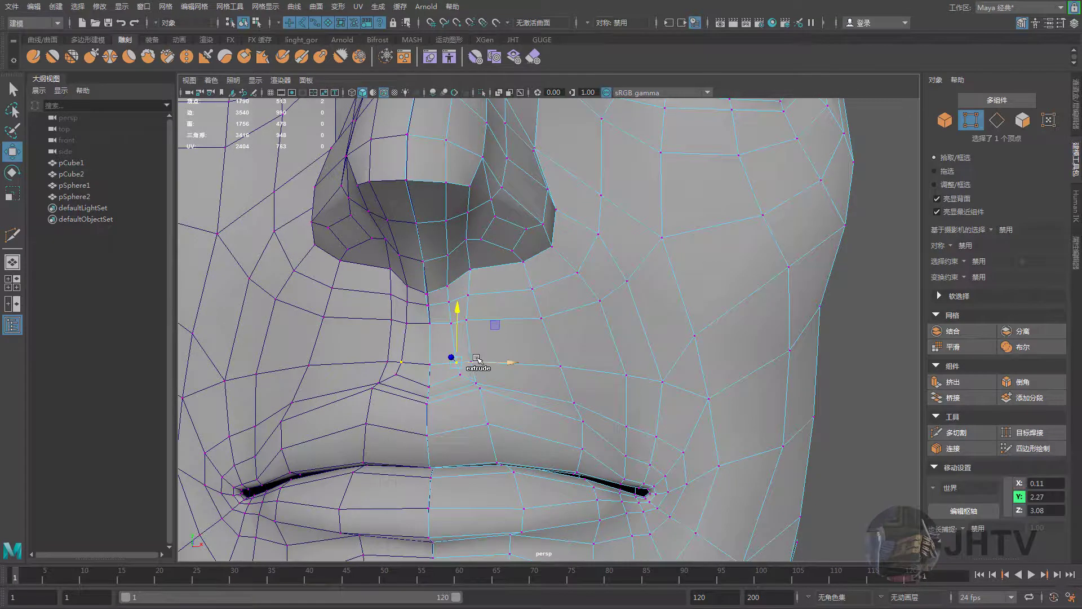
{"action": "left_click_drag", "start_coordinate": [464, 314], "coordinate": [464, 306]}
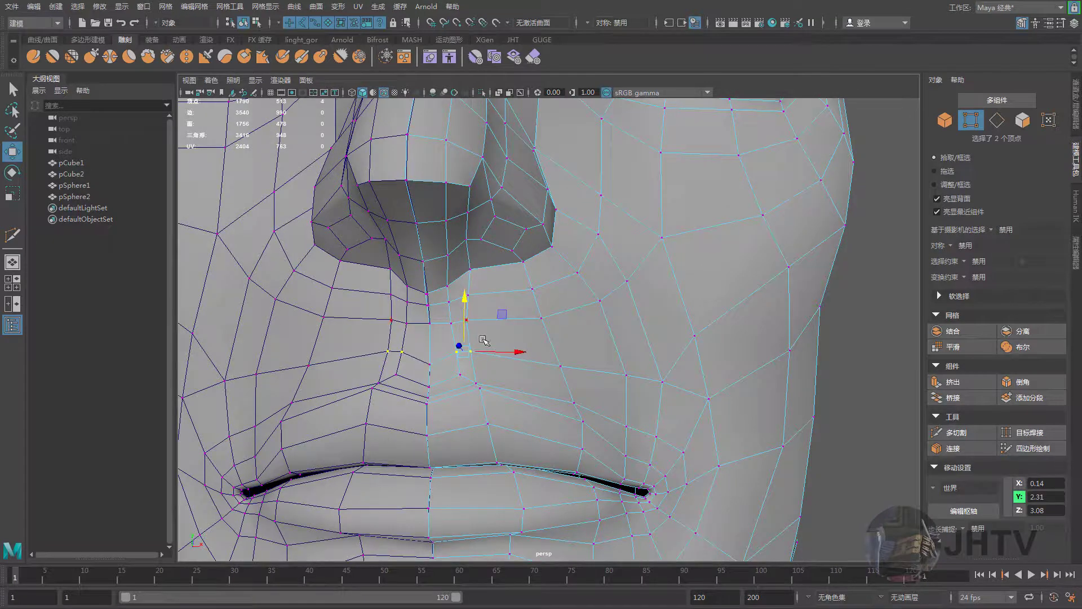
{"action": "left_click", "coordinate": [558, 364]}
{"action": "left_click_drag", "start_coordinate": [560, 318], "coordinate": [562, 310]}
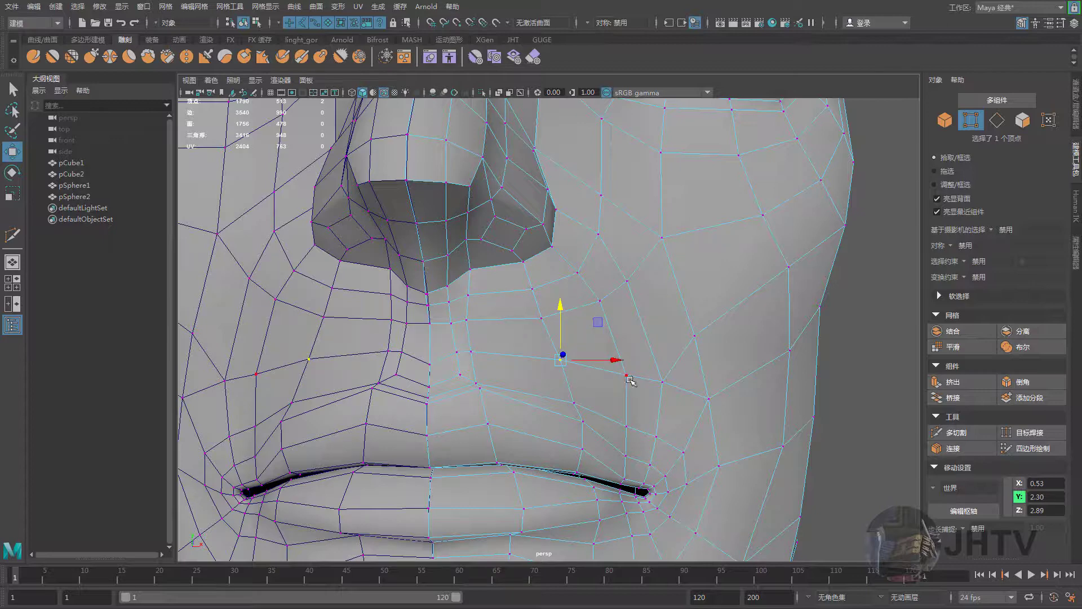
{"action": "left_click_drag", "start_coordinate": [630, 381], "coordinate": [673, 383]}
{"action": "mouse_move", "coordinate": [652, 387]}
{"action": "middle_mouse_down", "text": "alt"}
{"action": "mouse_move", "coordinate": [599, 344]}
{"action": "mouse_move", "coordinate": [679, 322]}
{"action": "middle_mouse_up", "text": "alt"}
Delete an edge on the cheek and move a cheek vertex up and left
{"action": "right_click_drag", "start_coordinate": [679, 322], "coordinate": [680, 301]}
{"action": "left_click", "coordinate": [664, 330]}
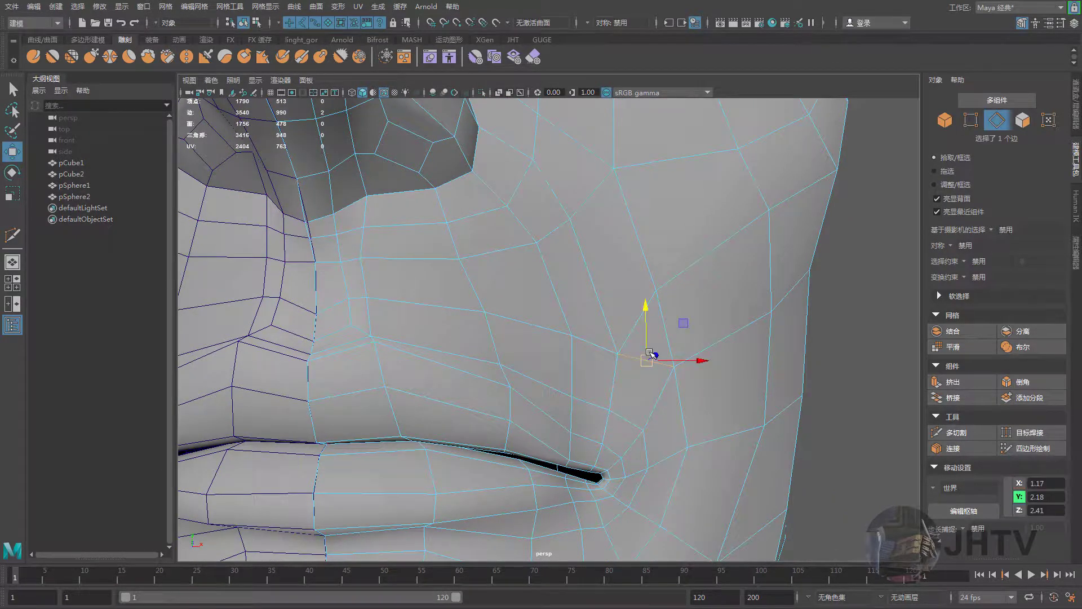
{"action": "key", "text": "Delete"}
{"action": "middle_click_drag", "start_coordinate": [652, 350], "coordinate": [624, 309], "text": "alt"}
{"action": "right_click_drag", "start_coordinate": [616, 314], "coordinate": [558, 322]}
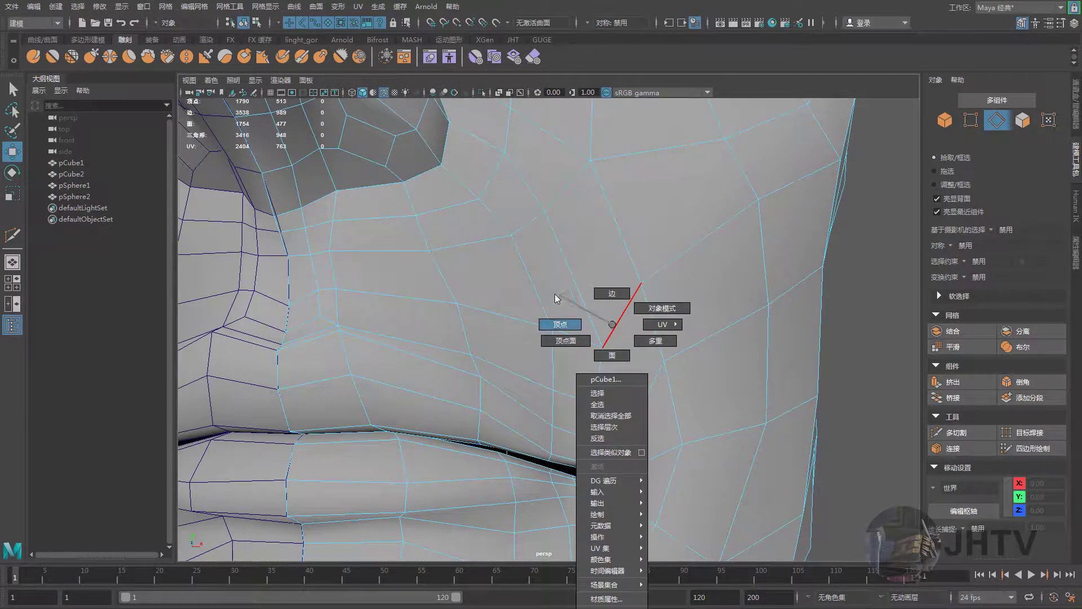
{"action": "left_click", "coordinate": [617, 346]}
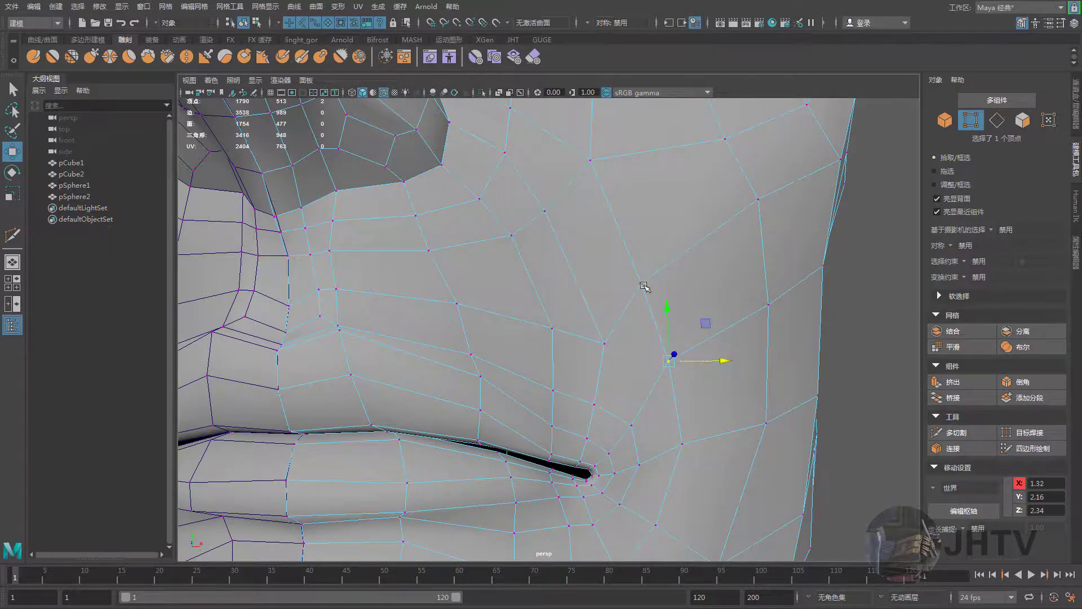
{"action": "left_click_drag", "start_coordinate": [669, 359], "coordinate": [654, 282]}
Shift the cheek vertices beside and below the right mouth corner
{"action": "mouse_move", "coordinate": [614, 347]}
{"action": "left_mouse_down", "text": "alt"}
{"action": "mouse_move", "coordinate": [633, 334]}
{"action": "mouse_move", "coordinate": [638, 368]}
{"action": "mouse_move", "coordinate": [619, 382]}
{"action": "mouse_move", "coordinate": [622, 409]}
{"action": "mouse_move", "coordinate": [642, 402]}
{"action": "left_mouse_up", "text": "alt"}
{"action": "left_click", "coordinate": [627, 400]}
{"action": "left_click", "coordinate": [613, 337]}
{"action": "mouse_move", "coordinate": [617, 333]}
{"action": "left_mouse_down"}
{"action": "mouse_move", "coordinate": [626, 337]}
{"action": "mouse_move", "coordinate": [621, 434]}
{"action": "left_mouse_up"}
{"action": "left_click", "coordinate": [601, 427]}
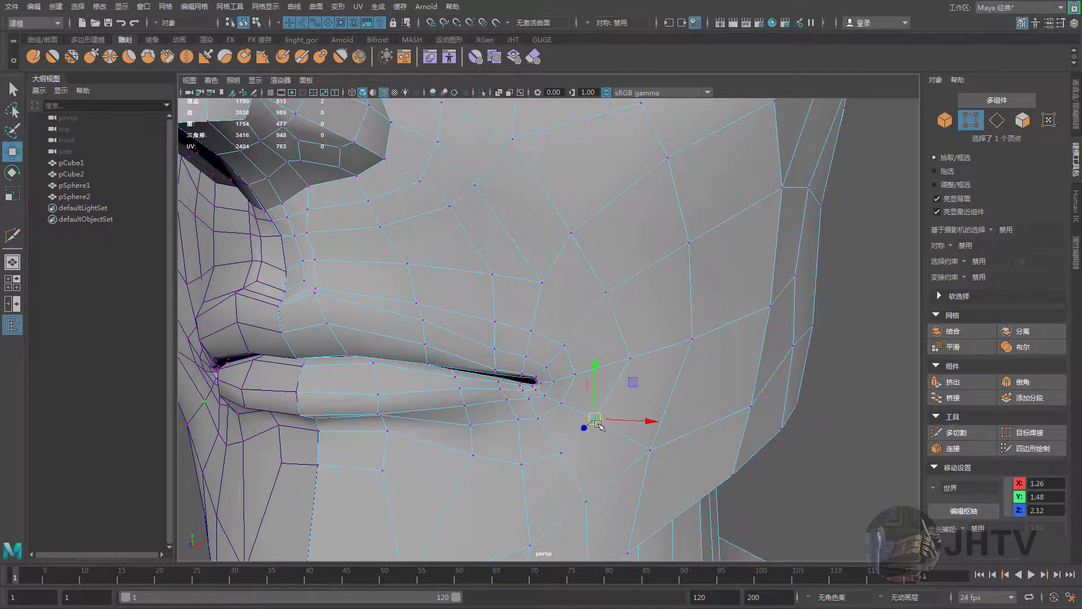
{"action": "left_click", "coordinate": [562, 452]}
{"action": "left_click", "coordinate": [520, 466]}
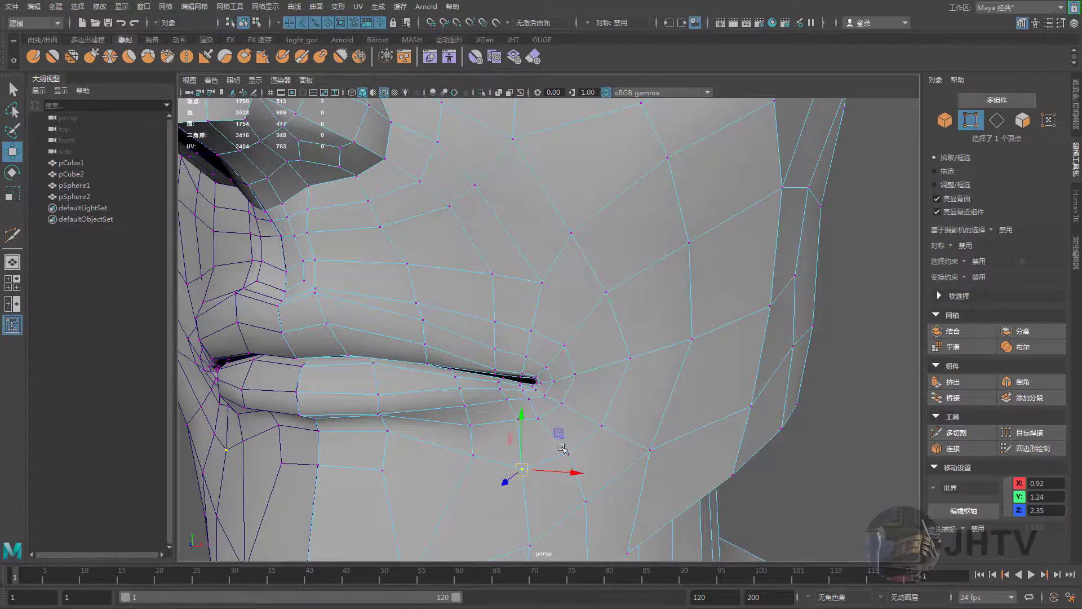
{"action": "middle_click_drag", "start_coordinate": [561, 450], "coordinate": [562, 439], "text": "alt"}
{"action": "left_click", "coordinate": [952, 432]}
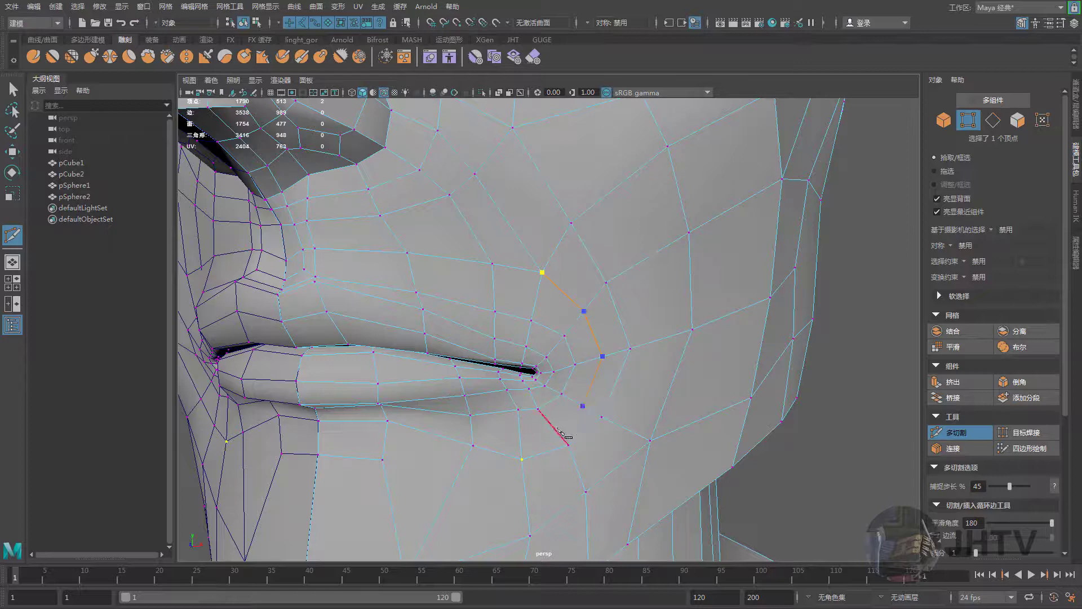
Cut a curved edge line around the mouth corner with Multi-Cut
{"action": "left_click_drag", "start_coordinate": [476, 435], "coordinate": [444, 399], "text": "alt"}
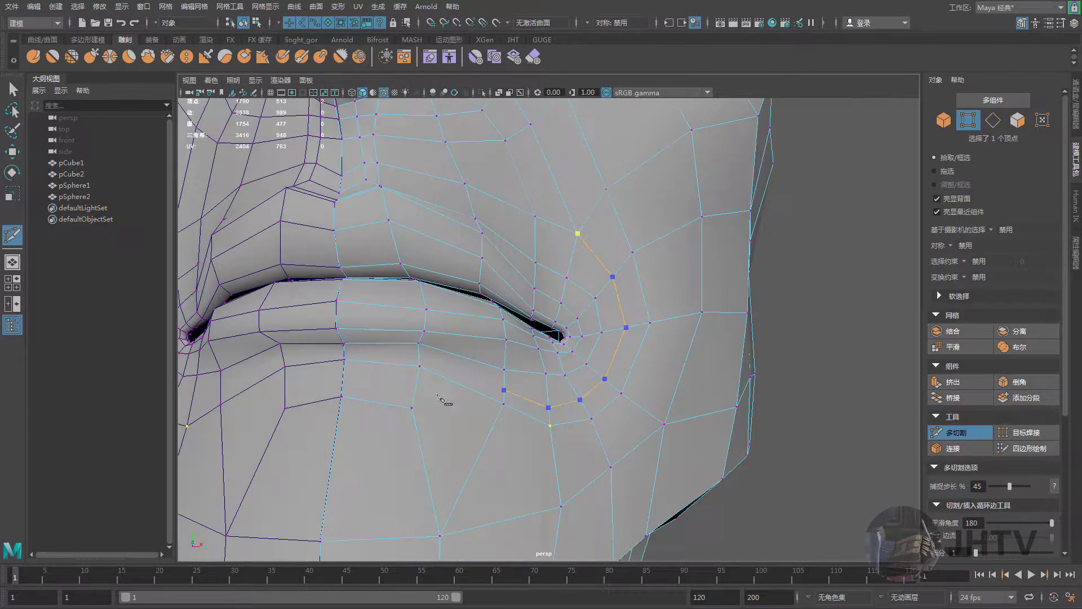
{"action": "left_click", "coordinate": [420, 357]}
{"action": "key", "text": "Return"}
Select the cheek vertices beside the mouth corner with the Move tool active
{"action": "key", "text": "w"}
{"action": "mouse_move", "coordinate": [389, 378]}
{"action": "left_mouse_down", "text": "alt"}
{"action": "mouse_move", "coordinate": [530, 356]}
{"action": "mouse_move", "coordinate": [519, 363]}
{"action": "left_mouse_up", "text": "alt"}
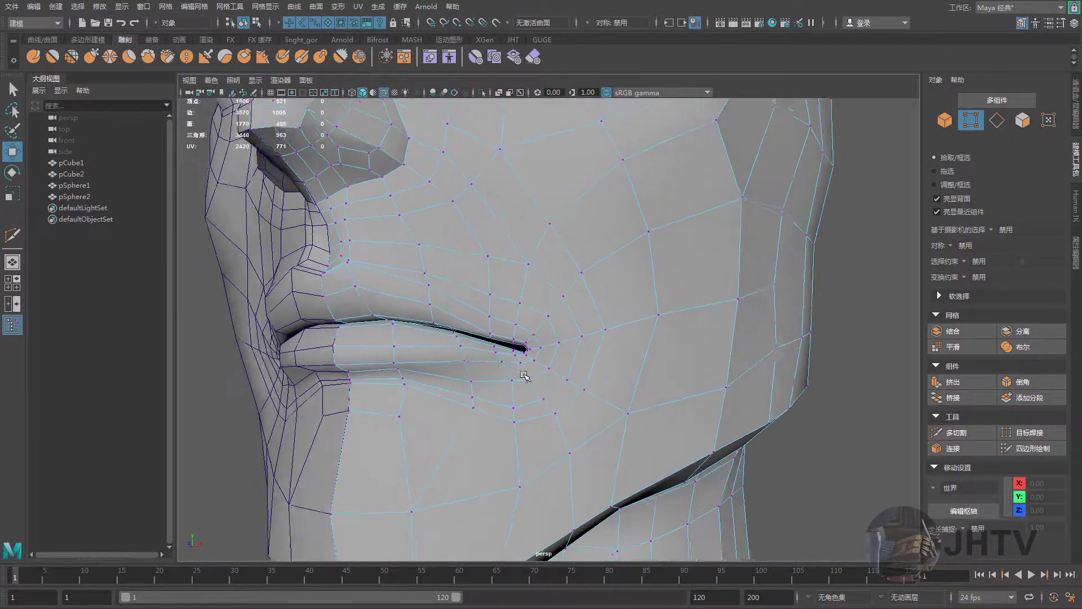
{"action": "right_click", "coordinate": [550, 286]}
{"action": "scroll", "coordinate": [488, 325], "scroll_direction": "up", "scroll_amount": 5}
{"action": "mouse_move", "coordinate": [488, 325]}
{"action": "left_mouse_down", "text": "alt"}
{"action": "mouse_move", "coordinate": [527, 297]}
{"action": "mouse_move", "coordinate": [546, 314]}
{"action": "mouse_move", "coordinate": [514, 242]}
{"action": "mouse_move", "coordinate": [515, 300]}
{"action": "left_mouse_up", "text": "alt"}
{"action": "left_click", "coordinate": [518, 302]}
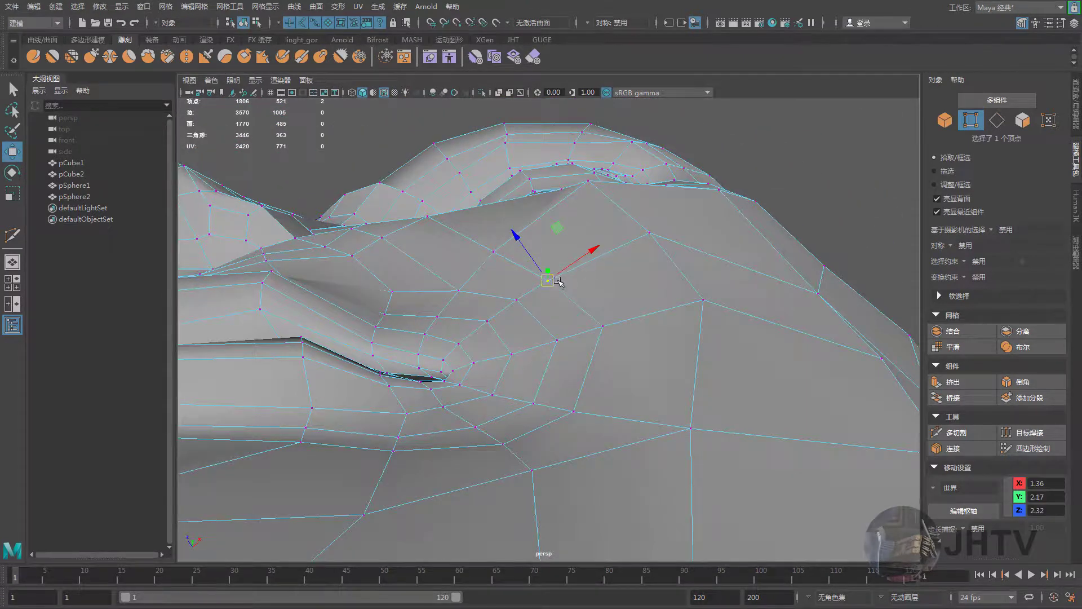
{"action": "left_click", "coordinate": [603, 327]}
{"action": "left_click", "coordinate": [558, 341]}
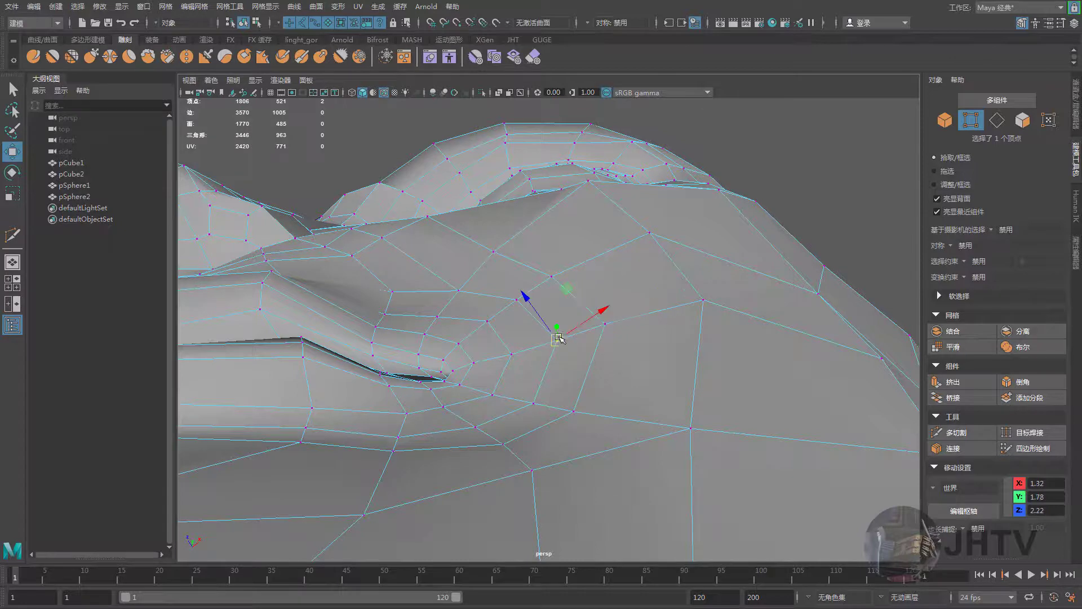
Pull the two vertices near the lip corner up and to the right
{"action": "left_click_drag", "start_coordinate": [513, 350], "coordinate": [585, 378], "text": "alt"}
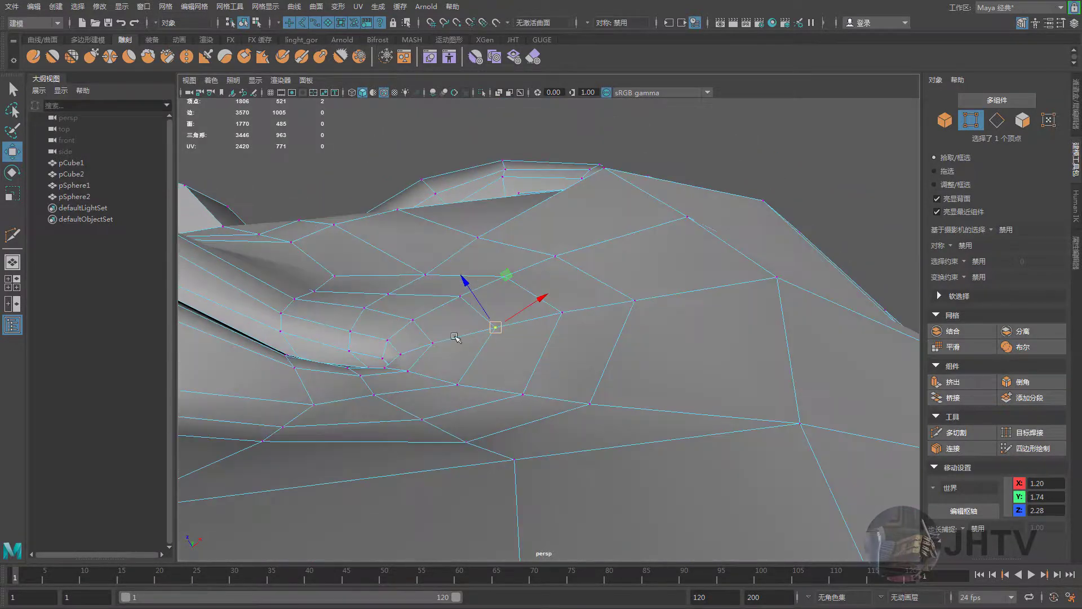
{"action": "left_click", "coordinate": [433, 344]}
{"action": "left_click", "coordinate": [412, 320]}
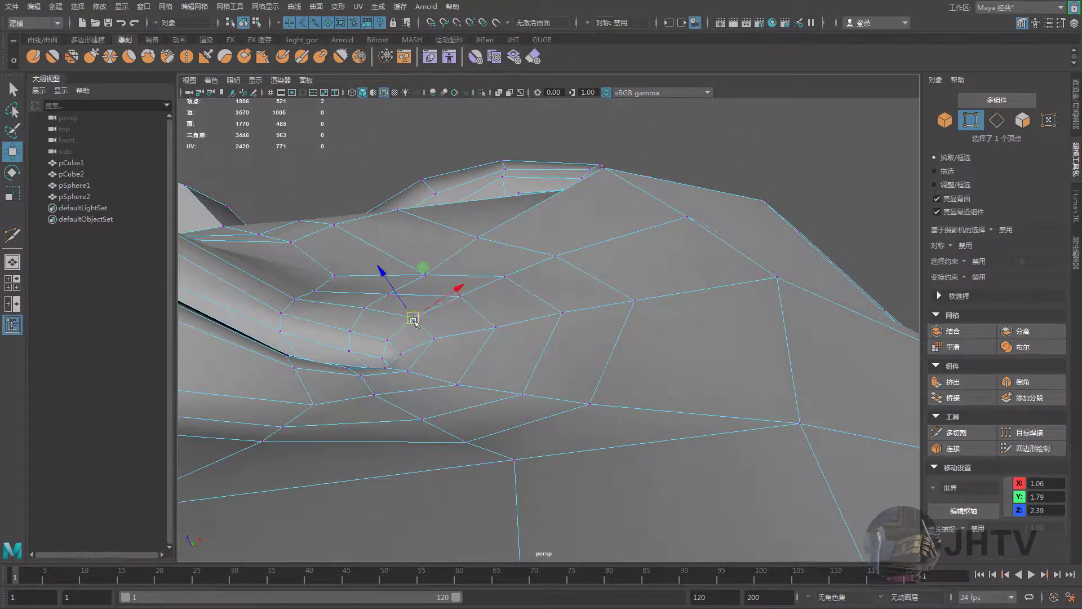
{"action": "left_click_drag", "start_coordinate": [413, 321], "coordinate": [442, 367], "text": "alt"}
{"action": "left_click", "coordinate": [445, 360], "text": "shift"}
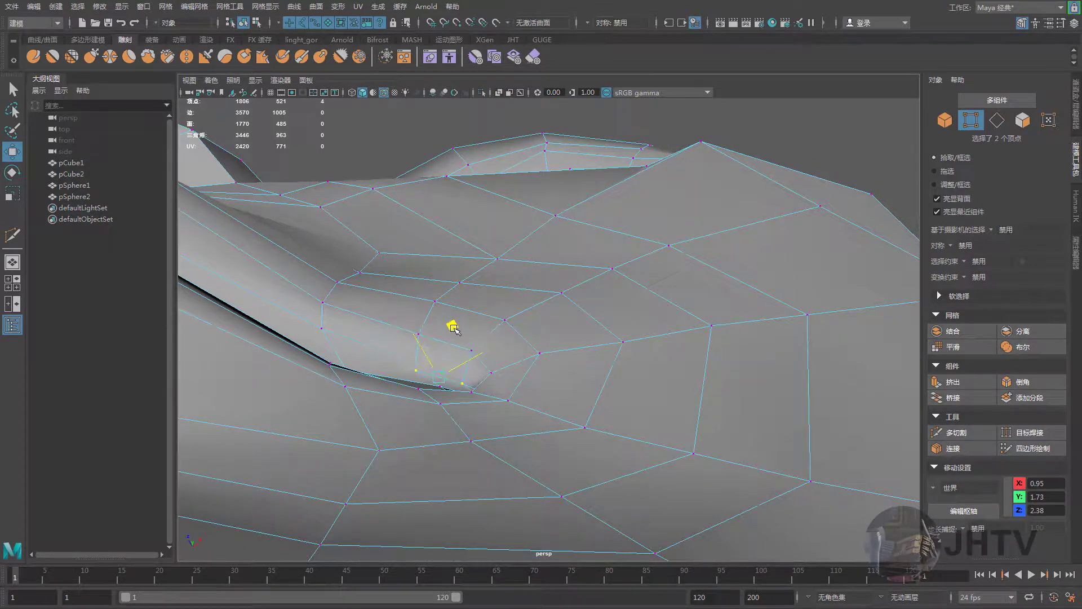
{"action": "middle_click_drag", "start_coordinate": [435, 335], "coordinate": [458, 294]}
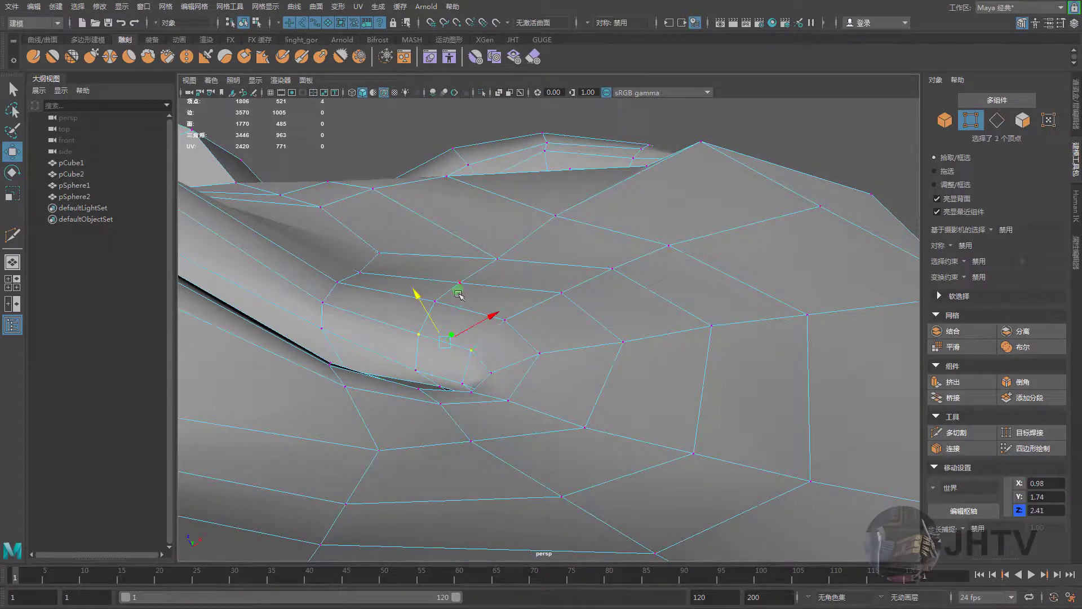
{"action": "middle_click_drag", "start_coordinate": [507, 324], "coordinate": [469, 327]}
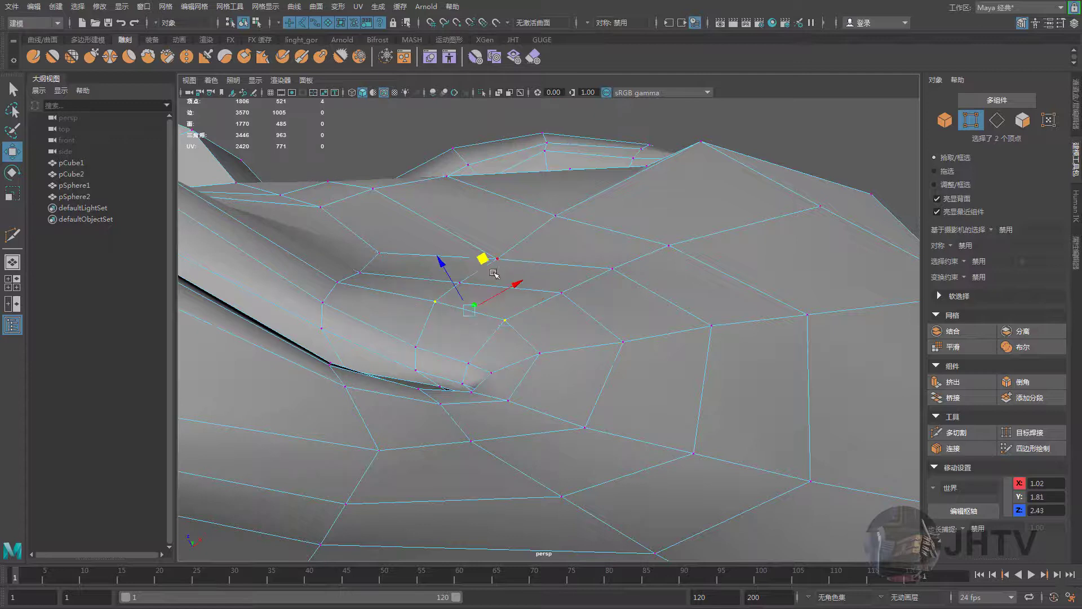
Reposition the vertices above the corner and on the upper cheek so the loop flows
{"action": "key", "text": "Right"}
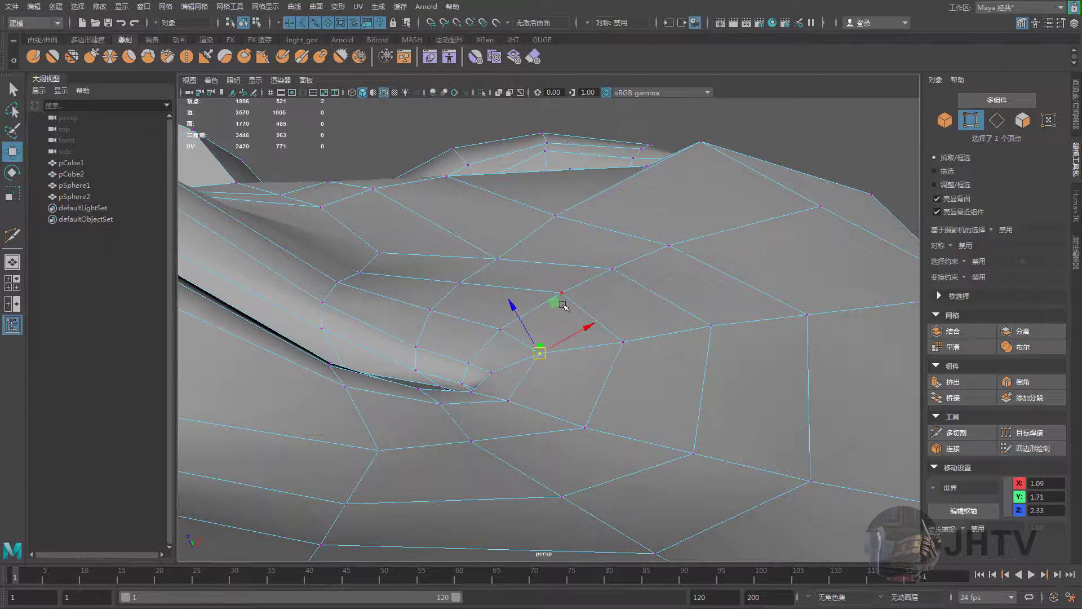
{"action": "left_click", "coordinate": [564, 293]}
{"action": "middle_click_drag", "start_coordinate": [564, 293], "coordinate": [460, 249]}
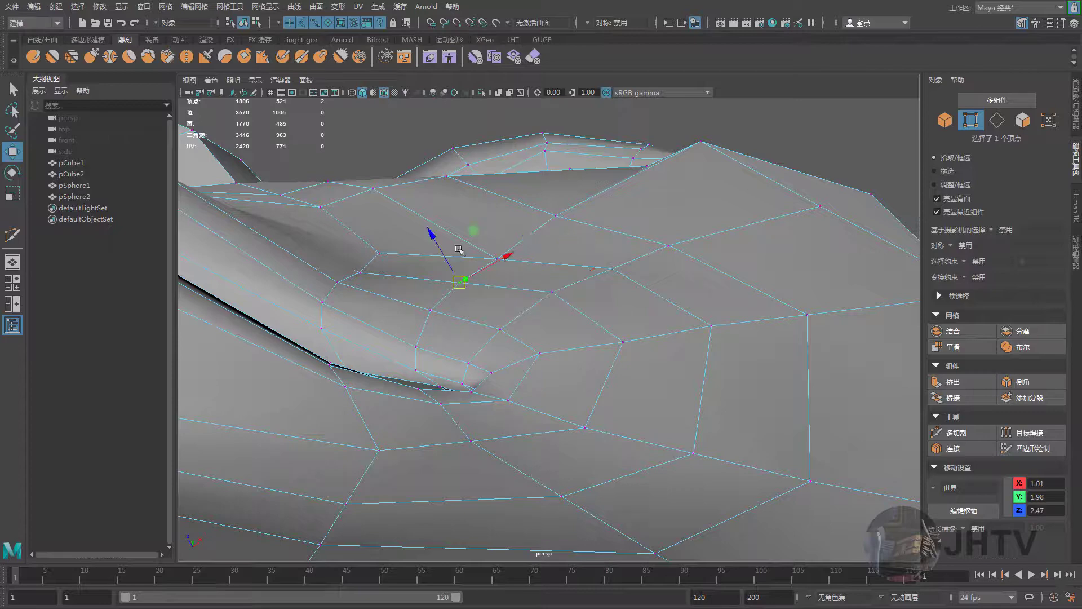
{"action": "left_click", "coordinate": [364, 273]}
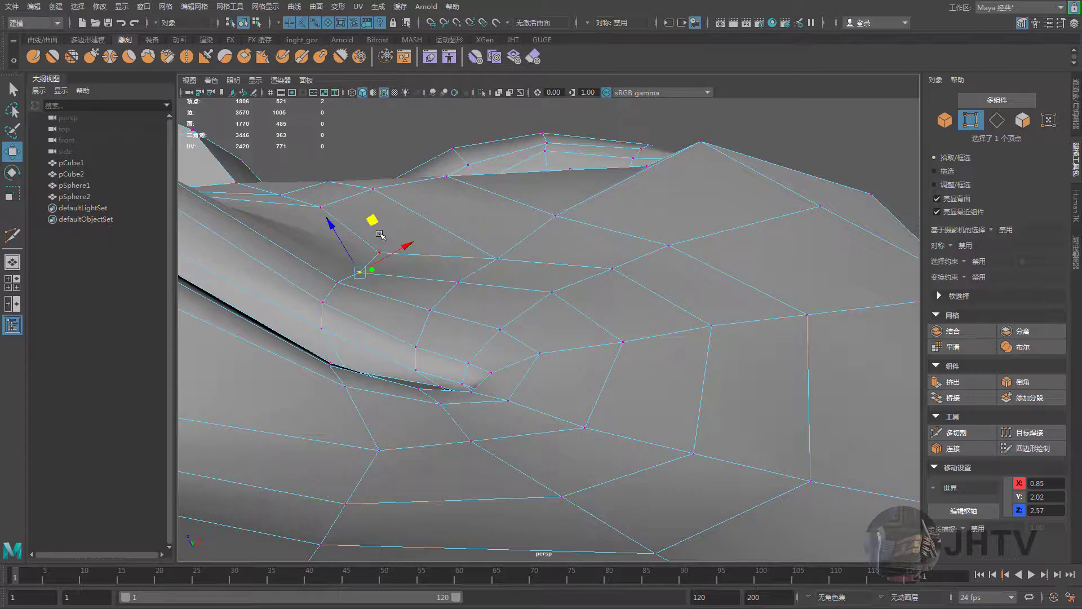
{"action": "key", "text": "Right"}
{"action": "left_click", "coordinate": [498, 259]}
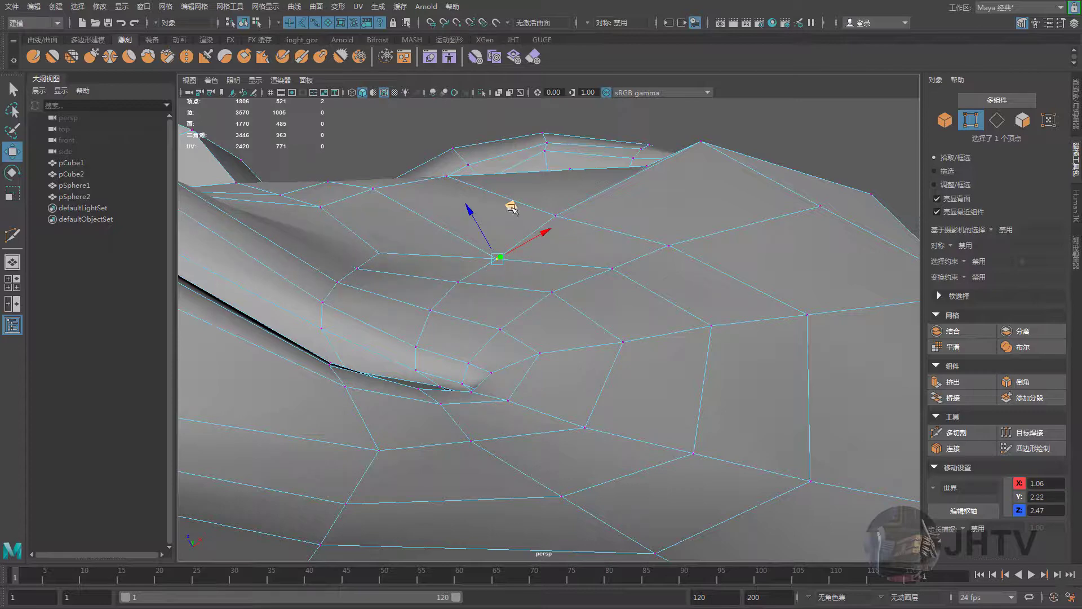
{"action": "scroll", "coordinate": [496, 361], "scroll_direction": "up", "scroll_amount": 4}
{"action": "mouse_move", "coordinate": [489, 384]}
{"action": "left_mouse_down", "text": "alt"}
{"action": "mouse_move", "coordinate": [582, 367]}
{"action": "mouse_move", "coordinate": [648, 391]}
{"action": "mouse_move", "coordinate": [554, 365]}
{"action": "left_mouse_up", "text": "alt"}
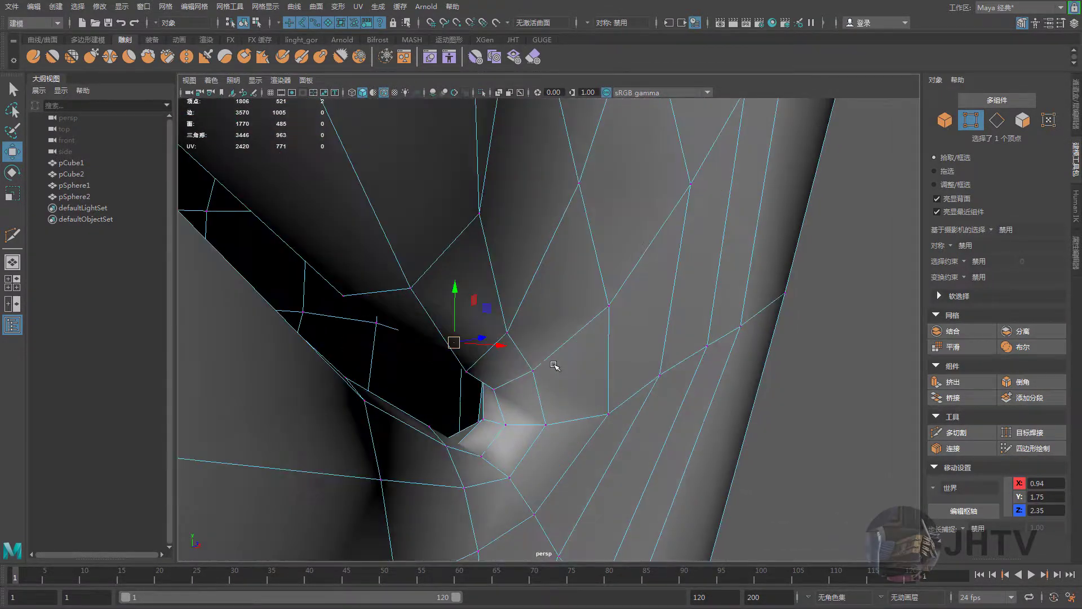
Raise the inner mouth-corner vertex slightly and select the neighbouring lip-corner vertices
{"action": "left_click", "coordinate": [475, 370]}
{"action": "left_click_drag", "start_coordinate": [475, 371], "coordinate": [477, 378], "text": "alt"}
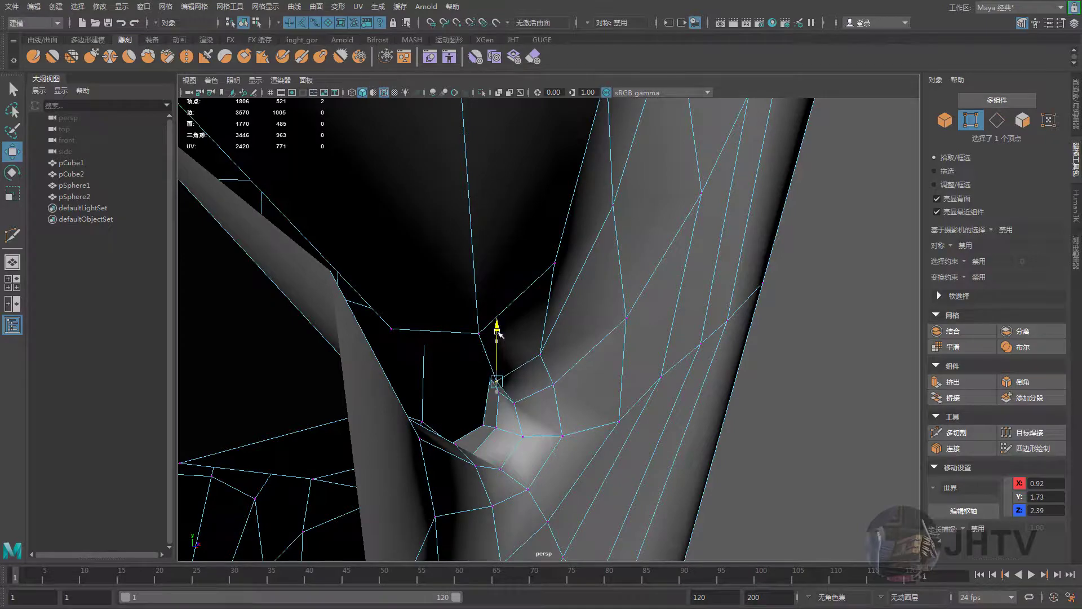
{"action": "left_click_drag", "start_coordinate": [497, 332], "coordinate": [497, 330]}
{"action": "mouse_move", "coordinate": [498, 330]}
{"action": "left_mouse_down", "text": "alt"}
{"action": "mouse_move", "coordinate": [500, 248]}
{"action": "mouse_move", "coordinate": [522, 342]}
{"action": "mouse_move", "coordinate": [632, 390]}
{"action": "mouse_move", "coordinate": [700, 393]}
{"action": "mouse_move", "coordinate": [574, 358]}
{"action": "left_mouse_up", "text": "alt"}
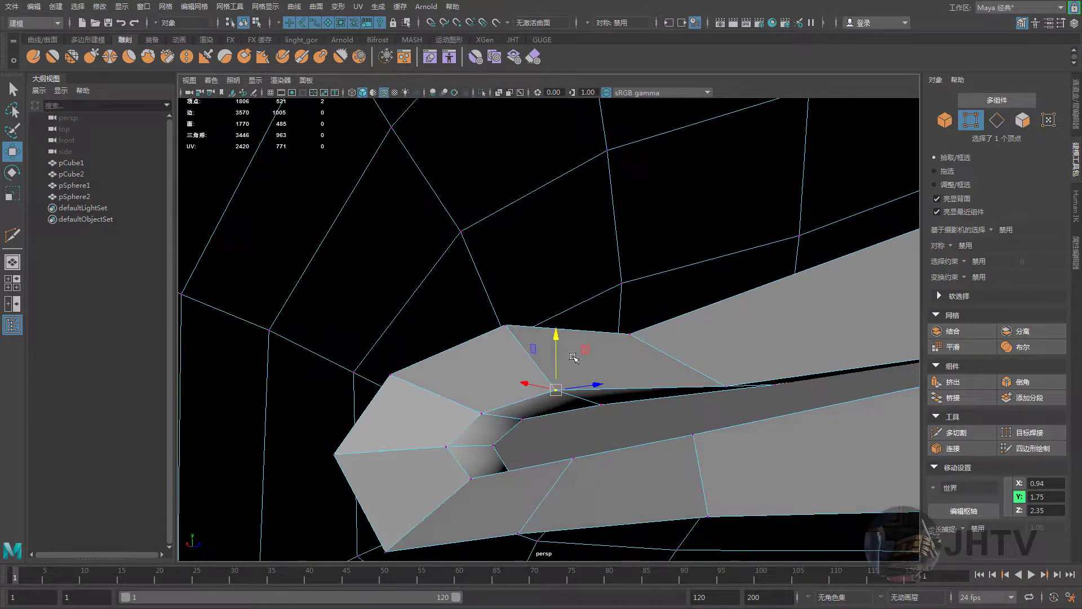
{"action": "left_click", "coordinate": [484, 409]}
{"action": "mouse_move", "coordinate": [484, 410]}
{"action": "left_mouse_down", "text": "alt"}
{"action": "mouse_move", "coordinate": [523, 413]}
{"action": "mouse_move", "coordinate": [528, 448]}
{"action": "left_mouse_up", "text": "alt"}
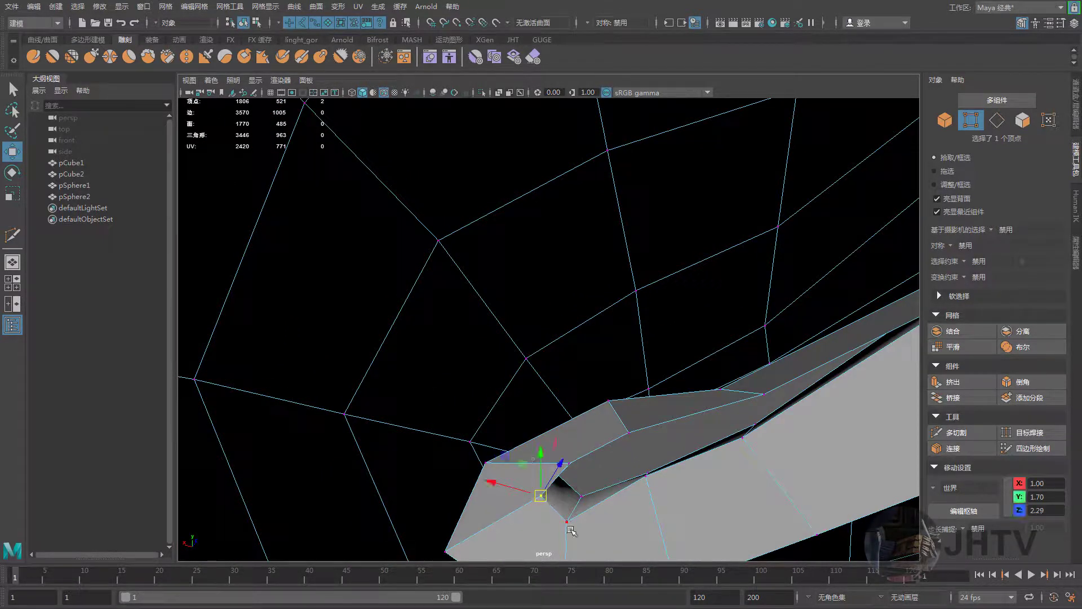
{"action": "left_click", "coordinate": [580, 496]}
{"action": "left_click_drag", "start_coordinate": [573, 498], "coordinate": [515, 411], "text": "alt"}
Zoom in and frame the view on the selected upper-lip corner vertex
{"action": "scroll", "coordinate": [515, 411], "scroll_direction": "up", "scroll_amount": 5}
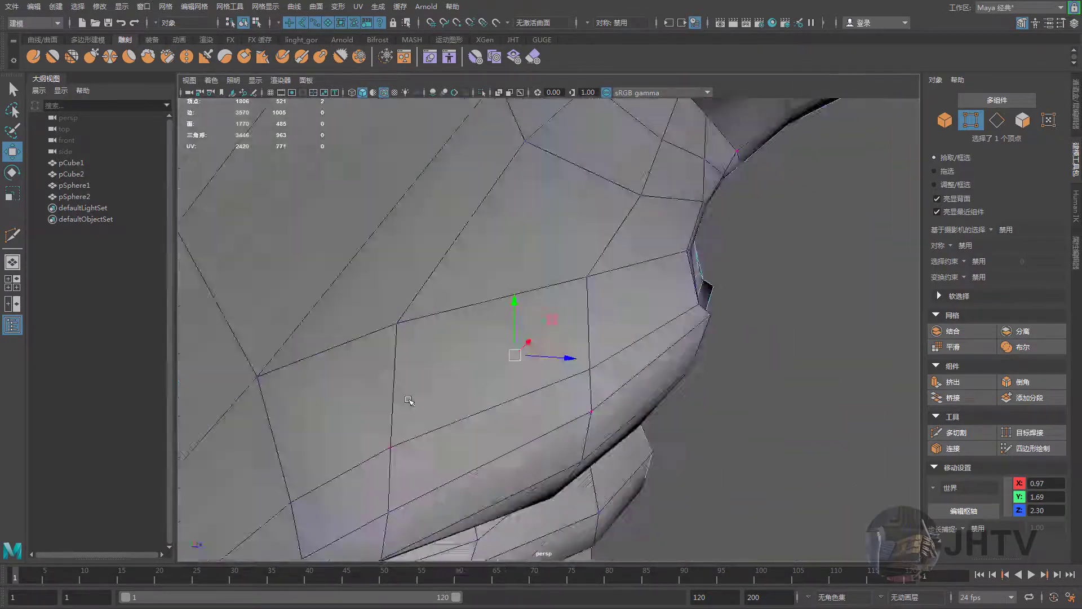
{"action": "left_click_drag", "start_coordinate": [409, 399], "coordinate": [519, 361], "text": "alt"}
{"action": "scroll", "coordinate": [532, 439], "scroll_direction": "down", "scroll_amount": 2}
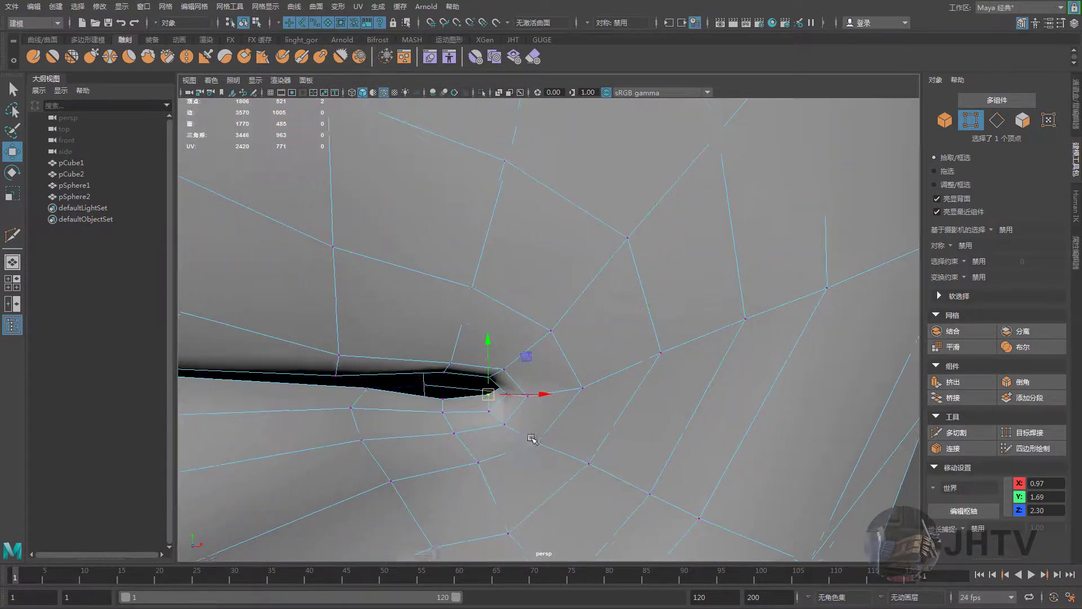
{"action": "left_click_drag", "start_coordinate": [533, 439], "coordinate": [483, 422], "text": "alt"}
{"action": "scroll", "coordinate": [587, 459], "scroll_direction": "down", "scroll_amount": 4}
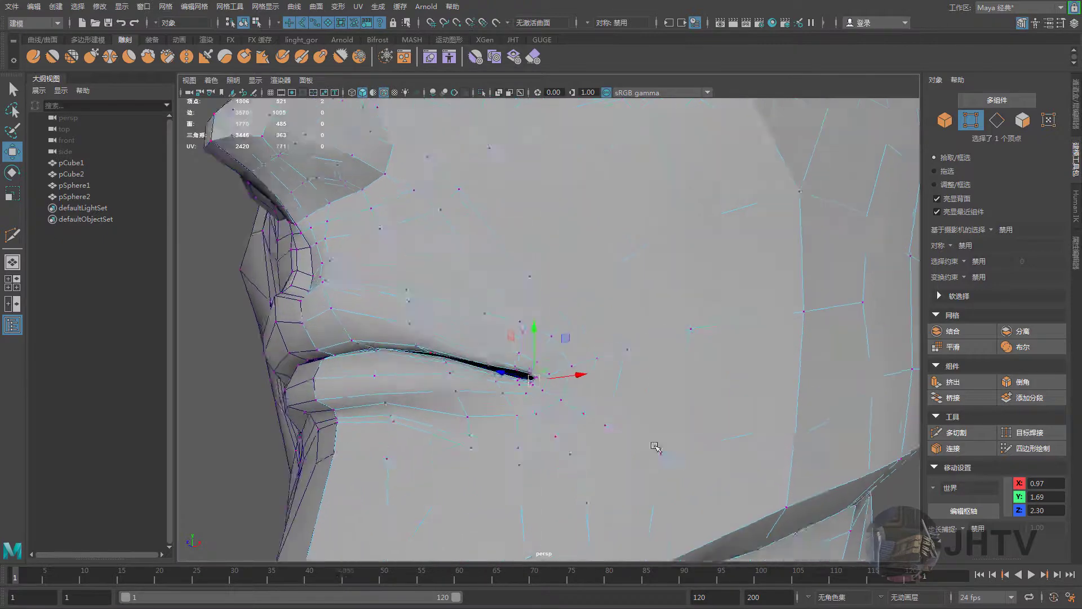
{"action": "scroll", "coordinate": [655, 447], "scroll_direction": "up", "scroll_amount": 2}
{"action": "scroll", "coordinate": [627, 405], "scroll_direction": "up", "scroll_amount": 2}
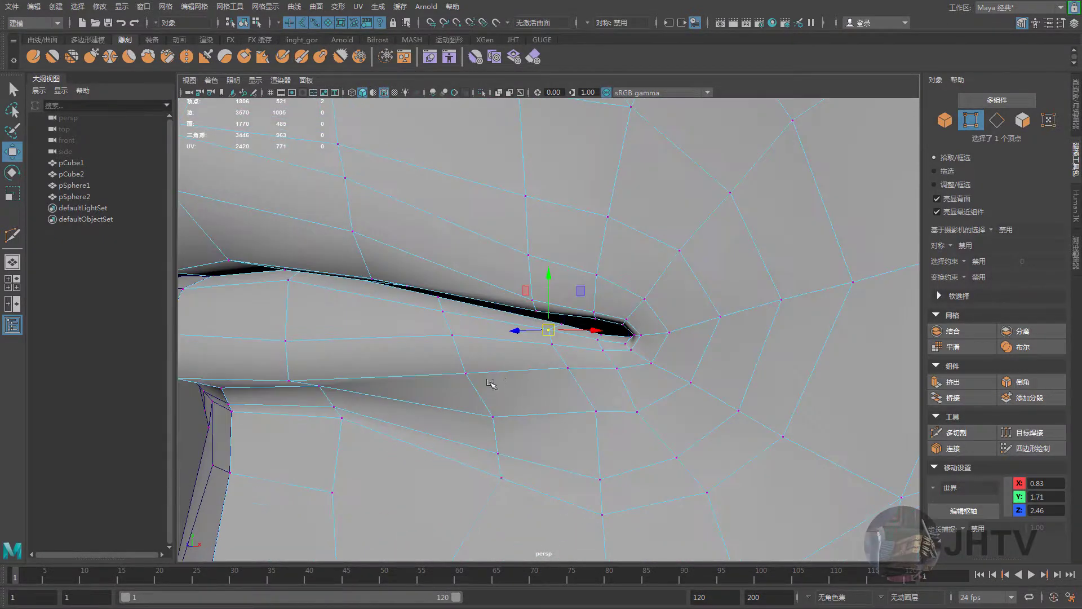
{"action": "scroll", "coordinate": [577, 404], "scroll_direction": "up", "scroll_amount": 2}
{"action": "scroll", "coordinate": [585, 368], "scroll_direction": "up", "scroll_amount": 4}
{"action": "key", "text": "f"}
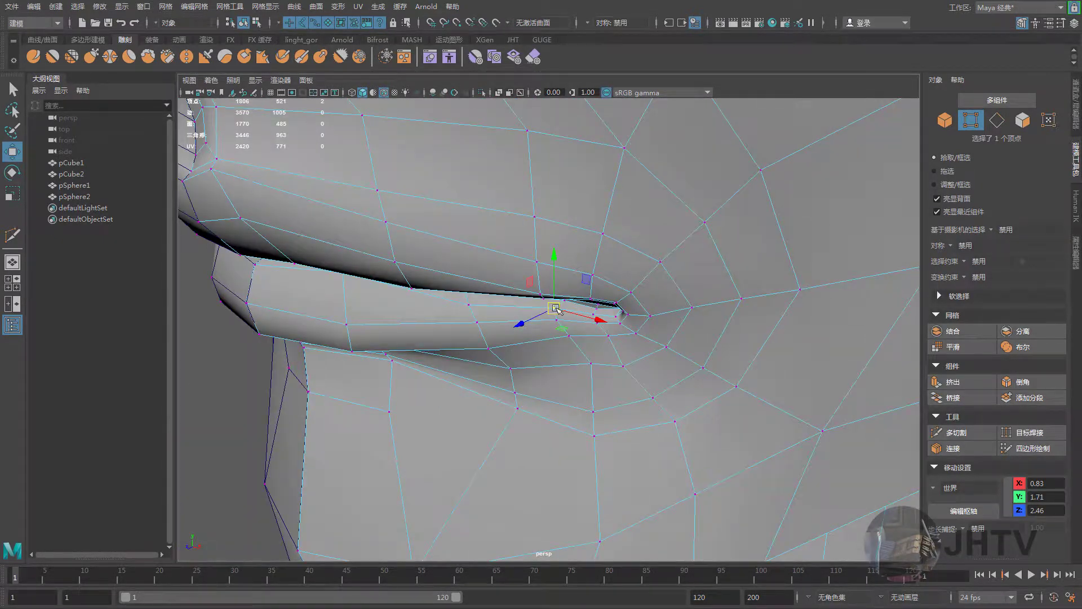
{"action": "scroll", "coordinate": [562, 309], "scroll_direction": "up", "scroll_amount": 3}
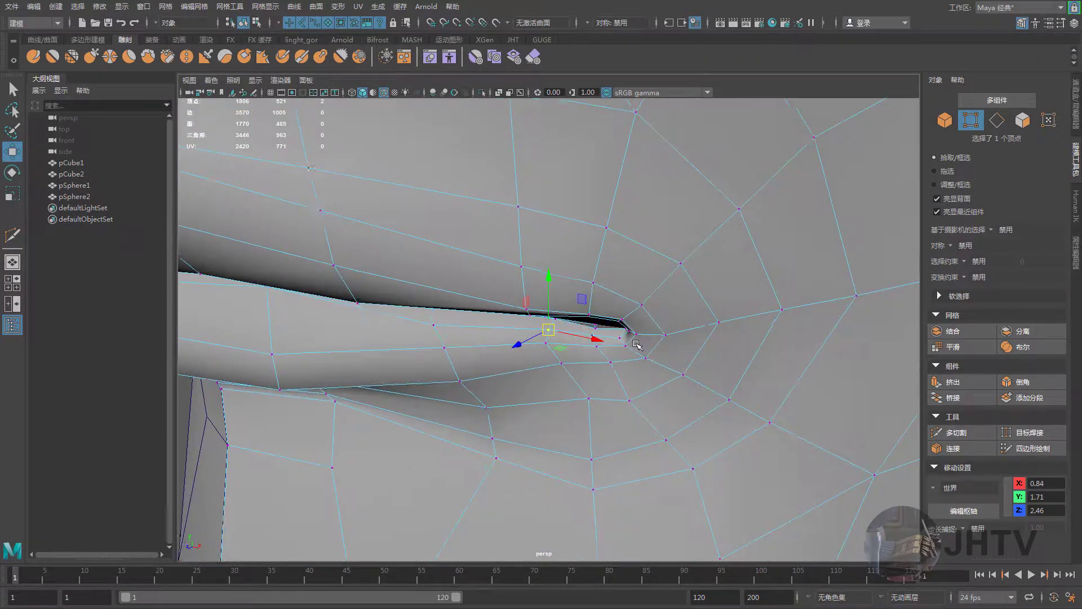
{"action": "scroll", "coordinate": [578, 322], "scroll_direction": "up", "scroll_amount": 2}
{"action": "mouse_move", "coordinate": [578, 322]}
{"action": "left_mouse_down", "text": "alt"}
{"action": "mouse_move", "coordinate": [580, 355]}
{"action": "mouse_move", "coordinate": [553, 331]}
{"action": "left_mouse_up", "text": "alt"}
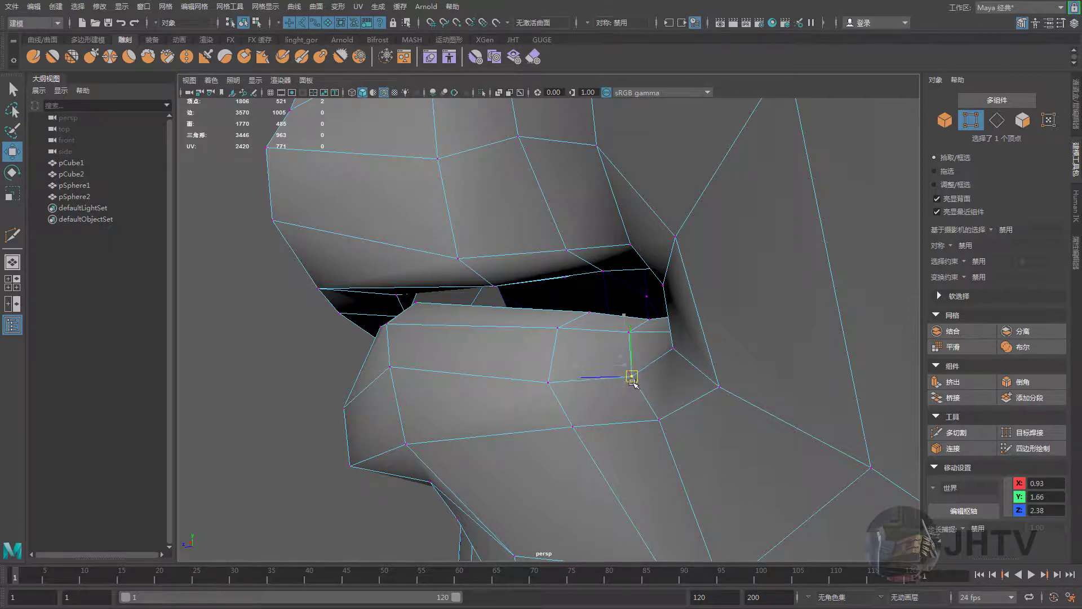
Select several edges around the lip corner, viewing the mouth gap from the side
{"action": "mouse_move", "coordinate": [632, 382]}
{"action": "left_mouse_down", "text": "alt"}
{"action": "mouse_move", "coordinate": [700, 351]}
{"action": "mouse_move", "coordinate": [824, 369]}
{"action": "left_mouse_up", "text": "alt"}
{"action": "mouse_move", "coordinate": [826, 283]}
{"action": "left_mouse_down", "text": "alt"}
{"action": "mouse_move", "coordinate": [718, 310]}
{"action": "mouse_move", "coordinate": [547, 316]}
{"action": "mouse_move", "coordinate": [577, 321]}
{"action": "mouse_move", "coordinate": [568, 336]}
{"action": "mouse_move", "coordinate": [592, 316]}
{"action": "mouse_move", "coordinate": [662, 371]}
{"action": "mouse_move", "coordinate": [575, 313]}
{"action": "left_mouse_up", "text": "alt"}
{"action": "right_click_drag", "start_coordinate": [575, 314], "coordinate": [575, 290]}
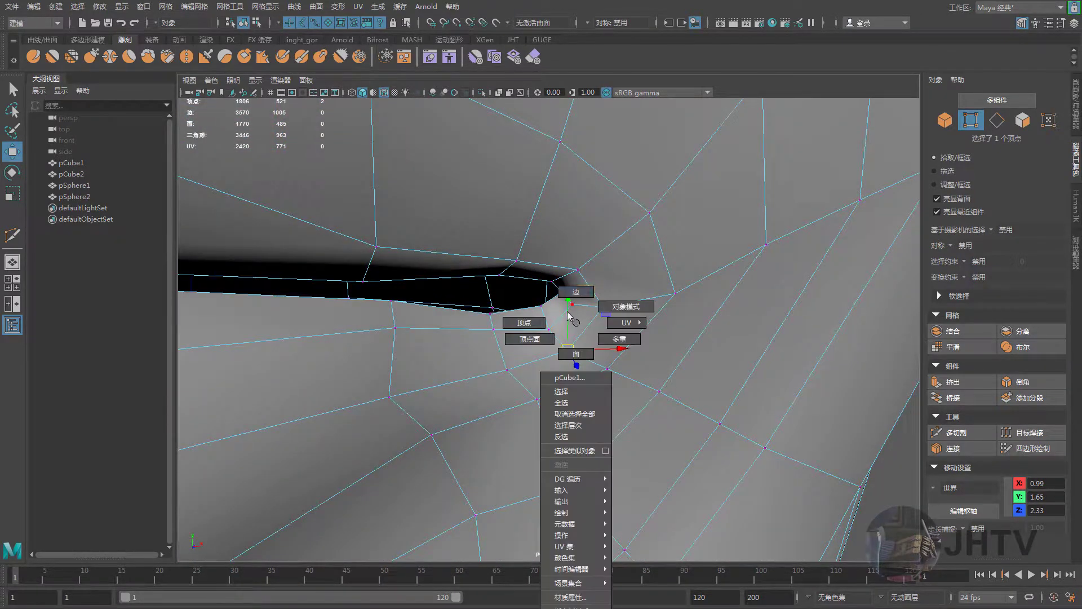
{"action": "left_click", "coordinate": [560, 314]}
{"action": "mouse_move", "coordinate": [560, 314]}
{"action": "left_mouse_down", "text": "alt"}
{"action": "mouse_move", "coordinate": [604, 310]}
{"action": "mouse_move", "coordinate": [527, 313]}
{"action": "mouse_move", "coordinate": [537, 321]}
{"action": "mouse_move", "coordinate": [458, 295]}
{"action": "mouse_move", "coordinate": [632, 386]}
{"action": "mouse_move", "coordinate": [609, 374]}
{"action": "mouse_move", "coordinate": [696, 366]}
{"action": "mouse_move", "coordinate": [846, 387]}
{"action": "mouse_move", "coordinate": [528, 359]}
{"action": "mouse_move", "coordinate": [529, 324]}
{"action": "mouse_move", "coordinate": [567, 357]}
{"action": "mouse_move", "coordinate": [444, 305]}
{"action": "left_mouse_up", "text": "alt"}
{"action": "left_click", "coordinate": [527, 313]}
{"action": "left_click", "coordinate": [492, 326], "text": "shift"}
{"action": "left_click", "coordinate": [636, 387], "text": "shift"}
Back in vertex mode, move the lip-corner vertex to reshape the mouth corner
{"action": "scroll", "coordinate": [444, 304], "scroll_direction": "down", "scroll_amount": 3}
{"action": "mouse_move", "coordinate": [580, 356]}
{"action": "left_mouse_down", "text": "alt"}
{"action": "mouse_move", "coordinate": [607, 367]}
{"action": "mouse_move", "coordinate": [614, 344]}
{"action": "mouse_move", "coordinate": [579, 341]}
{"action": "left_mouse_up", "text": "alt"}
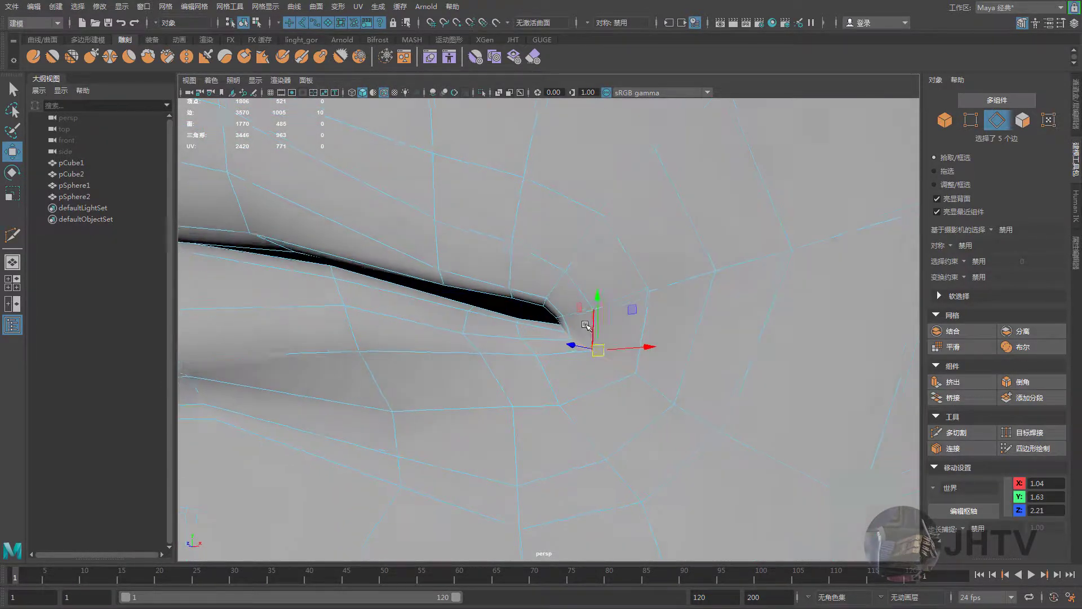
{"action": "right_click_drag", "start_coordinate": [580, 341], "coordinate": [530, 307]}
{"action": "left_click", "coordinate": [576, 344]}
{"action": "mouse_move", "coordinate": [576, 344]}
{"action": "left_mouse_down"}
{"action": "mouse_move", "coordinate": [524, 336]}
{"action": "mouse_move", "coordinate": [575, 403]}
{"action": "mouse_move", "coordinate": [553, 359]}
{"action": "mouse_move", "coordinate": [545, 366]}
{"action": "left_mouse_up"}
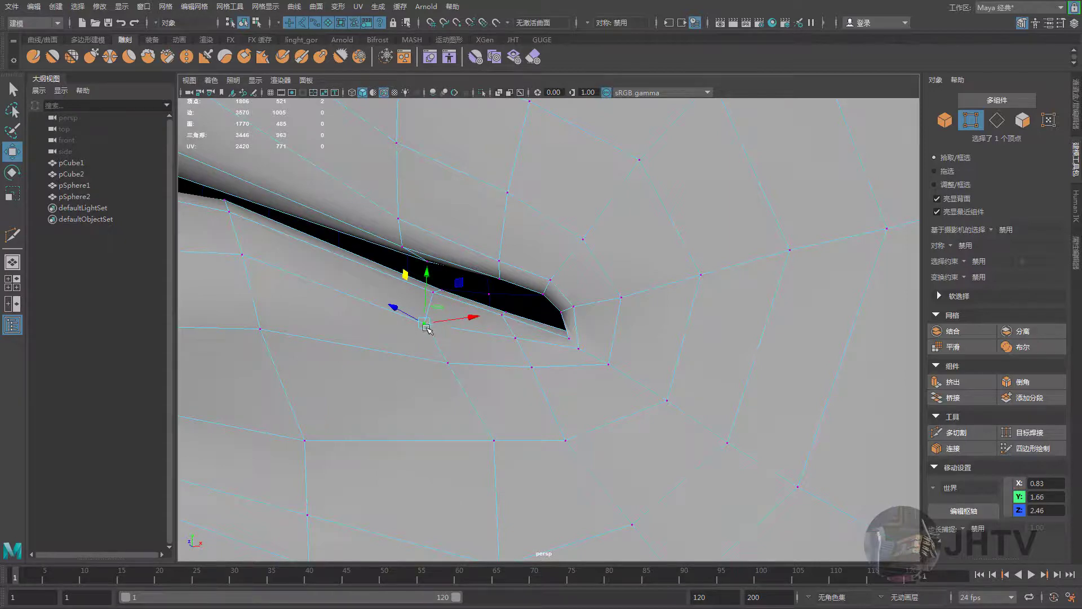
{"action": "mouse_move", "coordinate": [437, 321]}
{"action": "left_mouse_down"}
{"action": "mouse_move", "coordinate": [587, 368]}
{"action": "mouse_move", "coordinate": [542, 377]}
{"action": "mouse_move", "coordinate": [511, 413]}
{"action": "left_mouse_up"}
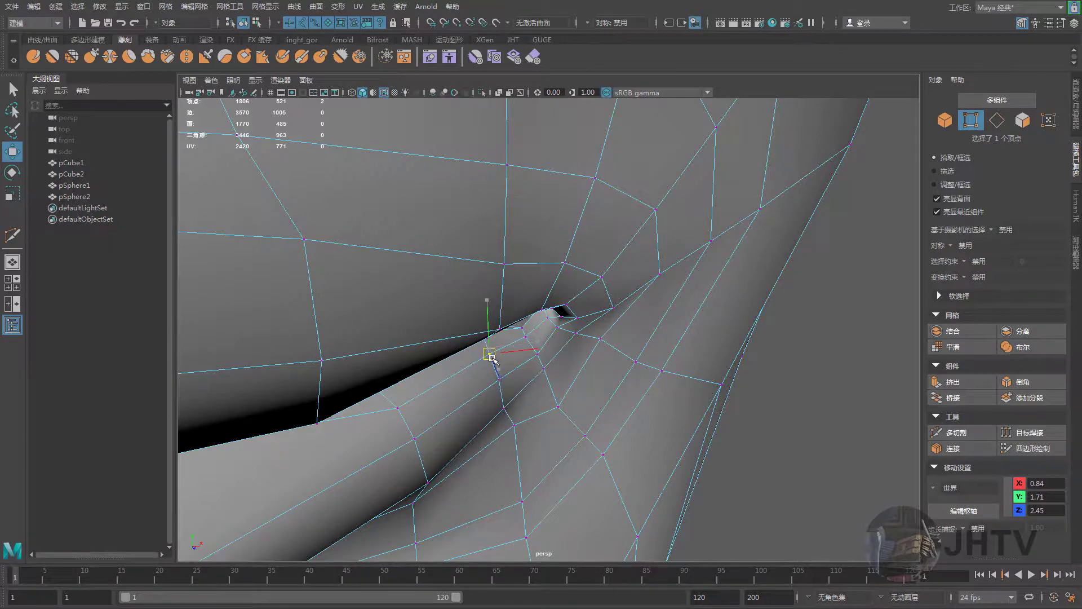
Push the mouth-corner vertex further outward toward the cheek
{"action": "mouse_move", "coordinate": [491, 358]}
{"action": "left_mouse_down", "text": "alt"}
{"action": "mouse_move", "coordinate": [523, 322]}
{"action": "mouse_move", "coordinate": [550, 336]}
{"action": "mouse_move", "coordinate": [557, 356]}
{"action": "left_mouse_up", "text": "alt"}
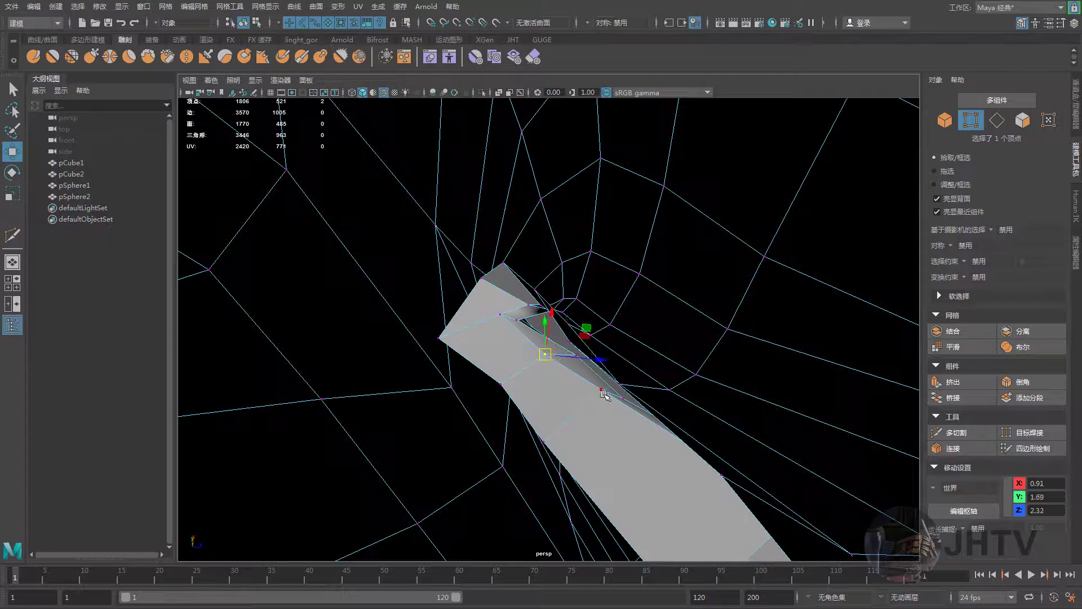
{"action": "mouse_move", "coordinate": [604, 394]}
{"action": "left_mouse_down", "text": "alt"}
{"action": "mouse_move", "coordinate": [483, 326]}
{"action": "mouse_move", "coordinate": [548, 358]}
{"action": "left_mouse_up", "text": "alt"}
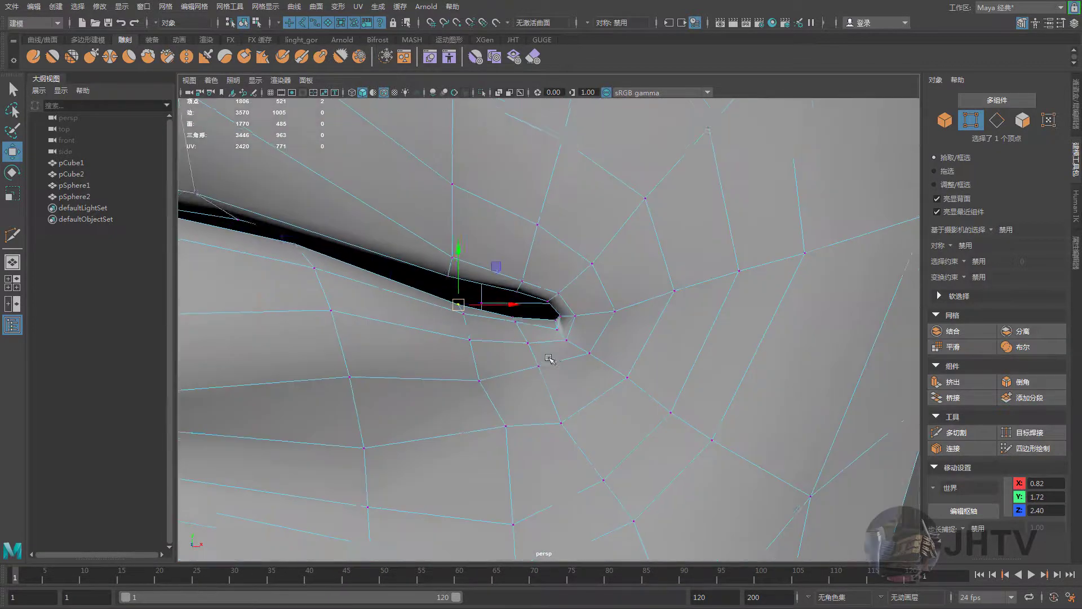
{"action": "middle_click_drag", "start_coordinate": [604, 363], "coordinate": [732, 414]}
{"action": "mouse_move", "coordinate": [608, 367]}
{"action": "left_mouse_down", "text": "alt"}
{"action": "mouse_move", "coordinate": [563, 310]}
{"action": "mouse_move", "coordinate": [598, 318]}
{"action": "mouse_move", "coordinate": [586, 298]}
{"action": "left_mouse_up", "text": "alt"}
{"action": "mouse_move", "coordinate": [586, 297]}
{"action": "left_mouse_down", "text": "alt"}
{"action": "mouse_move", "coordinate": [669, 336]}
{"action": "mouse_move", "coordinate": [595, 382]}
{"action": "left_mouse_up", "text": "alt"}
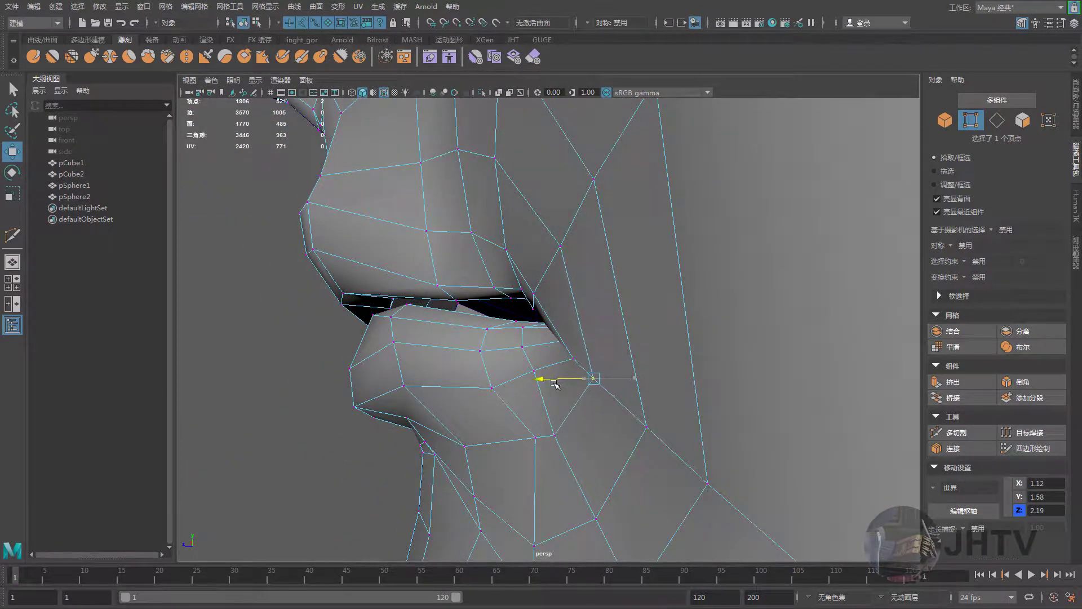
{"action": "middle_click_drag", "start_coordinate": [651, 431], "coordinate": [670, 450]}
{"action": "left_click_drag", "start_coordinate": [671, 451], "coordinate": [603, 389], "text": "alt"}
Preview the smoothed head, return to Object Mode and deselect for a three-quarter face view
{"action": "key", "text": "3"}
{"action": "scroll", "coordinate": [689, 369], "scroll_direction": "up", "scroll_amount": 5}
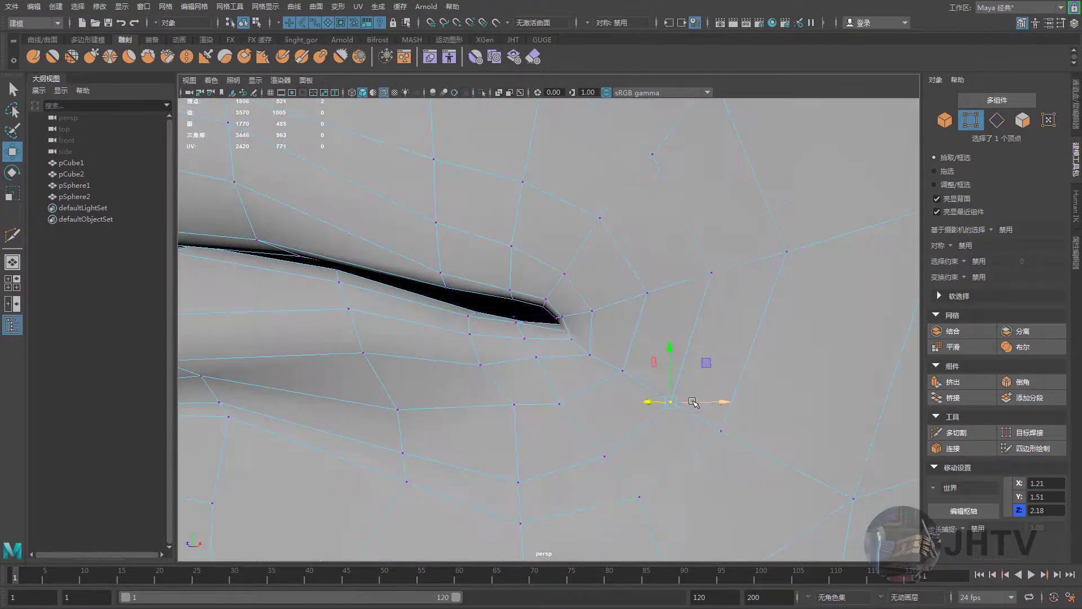
{"action": "scroll", "coordinate": [689, 369], "scroll_direction": "down", "scroll_amount": 5}
{"action": "right_click_drag", "start_coordinate": [589, 279], "coordinate": [679, 269]}
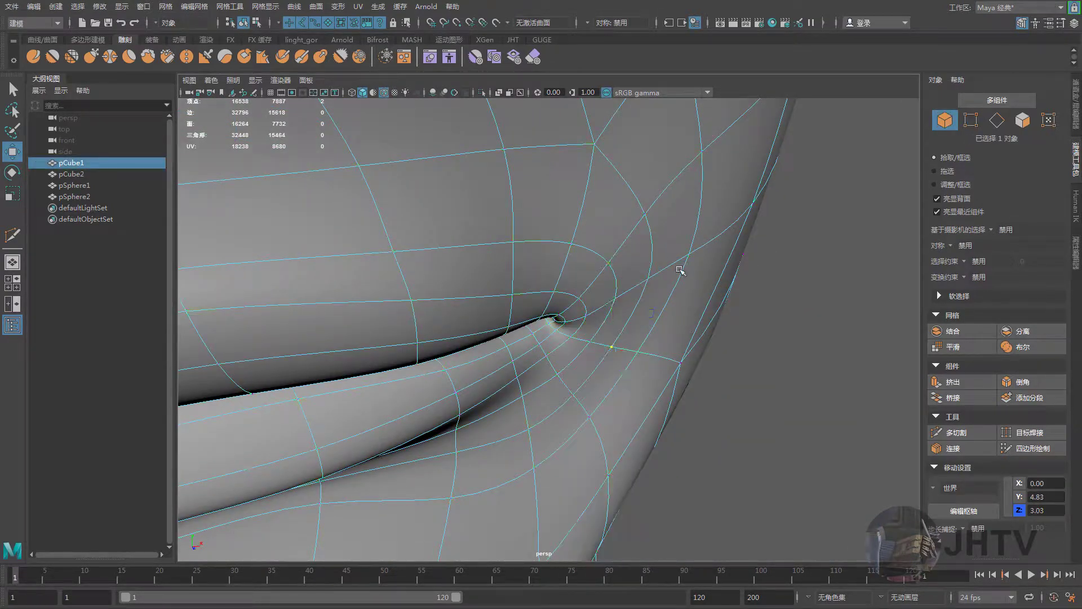
{"action": "left_click", "coordinate": [790, 382]}
{"action": "scroll", "coordinate": [732, 366], "scroll_direction": "down", "scroll_amount": 5}
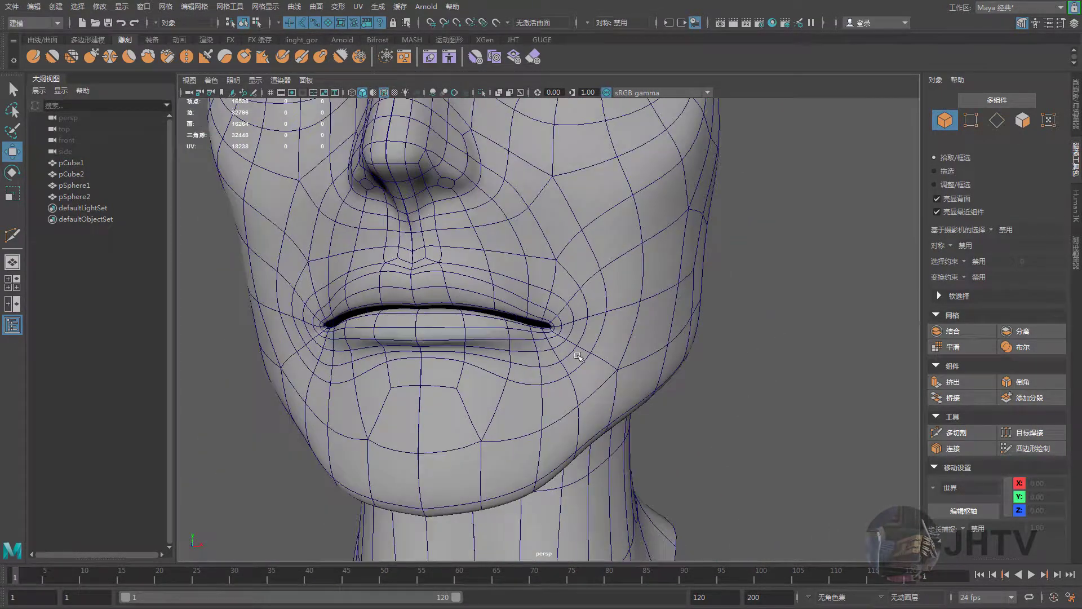
{"action": "scroll", "coordinate": [564, 293], "scroll_direction": "down", "scroll_amount": 1}
{"action": "scroll", "coordinate": [633, 295], "scroll_direction": "down", "scroll_amount": 1}
{"action": "mouse_move", "coordinate": [633, 296]}
{"action": "left_mouse_down", "text": "alt"}
{"action": "mouse_move", "coordinate": [623, 355]}
{"action": "mouse_move", "coordinate": [676, 333]}
{"action": "mouse_move", "coordinate": [553, 339]}
{"action": "mouse_move", "coordinate": [784, 330]}
{"action": "mouse_move", "coordinate": [609, 394]}
{"action": "mouse_move", "coordinate": [629, 412]}
{"action": "mouse_move", "coordinate": [587, 386]}
{"action": "left_mouse_up", "text": "alt"}
{"action": "scroll", "coordinate": [602, 342], "scroll_direction": "up", "scroll_amount": 3}
Hide the wireframe and set pCube1 back to low-poly display
{"action": "left_click", "coordinate": [385, 95]}
{"action": "left_click", "coordinate": [575, 300]}
{"action": "key", "text": "1"}
{"action": "left_click", "coordinate": [783, 330]}
Reselect the head, orbit onto the nose and enter vertex mode
{"action": "left_click", "coordinate": [546, 336]}
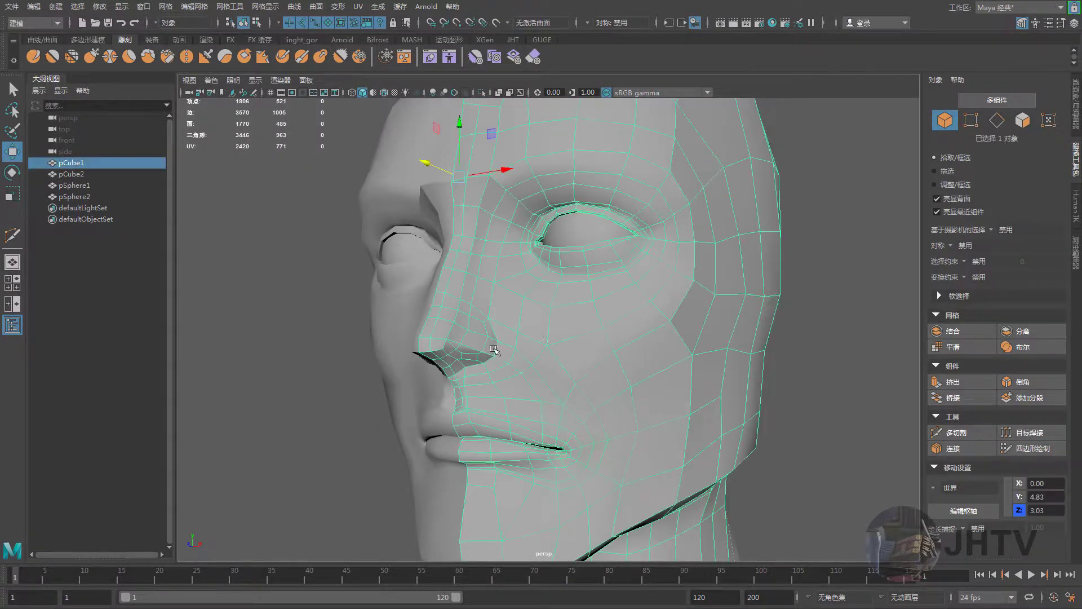
{"action": "mouse_move", "coordinate": [496, 342]}
{"action": "left_mouse_down", "text": "alt"}
{"action": "mouse_move", "coordinate": [572, 401]}
{"action": "mouse_move", "coordinate": [594, 387]}
{"action": "mouse_move", "coordinate": [532, 370]}
{"action": "mouse_move", "coordinate": [510, 383]}
{"action": "mouse_move", "coordinate": [514, 410]}
{"action": "mouse_move", "coordinate": [551, 416]}
{"action": "mouse_move", "coordinate": [550, 382]}
{"action": "mouse_move", "coordinate": [510, 377]}
{"action": "mouse_move", "coordinate": [459, 394]}
{"action": "mouse_move", "coordinate": [475, 387]}
{"action": "left_mouse_up", "text": "alt"}
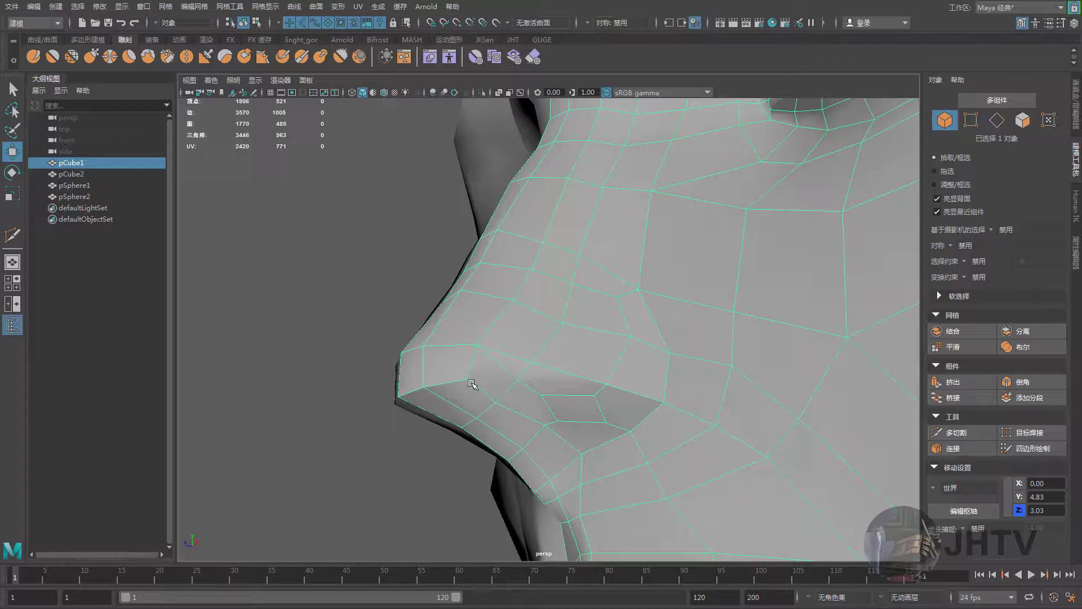
{"action": "mouse_move", "coordinate": [498, 378]}
{"action": "left_mouse_down", "text": "alt"}
{"action": "mouse_move", "coordinate": [570, 370]}
{"action": "mouse_move", "coordinate": [532, 374]}
{"action": "mouse_move", "coordinate": [545, 391]}
{"action": "mouse_move", "coordinate": [512, 377]}
{"action": "mouse_move", "coordinate": [529, 391]}
{"action": "mouse_move", "coordinate": [519, 379]}
{"action": "mouse_move", "coordinate": [555, 341]}
{"action": "mouse_move", "coordinate": [567, 373]}
{"action": "mouse_move", "coordinate": [479, 393]}
{"action": "left_mouse_up", "text": "alt"}
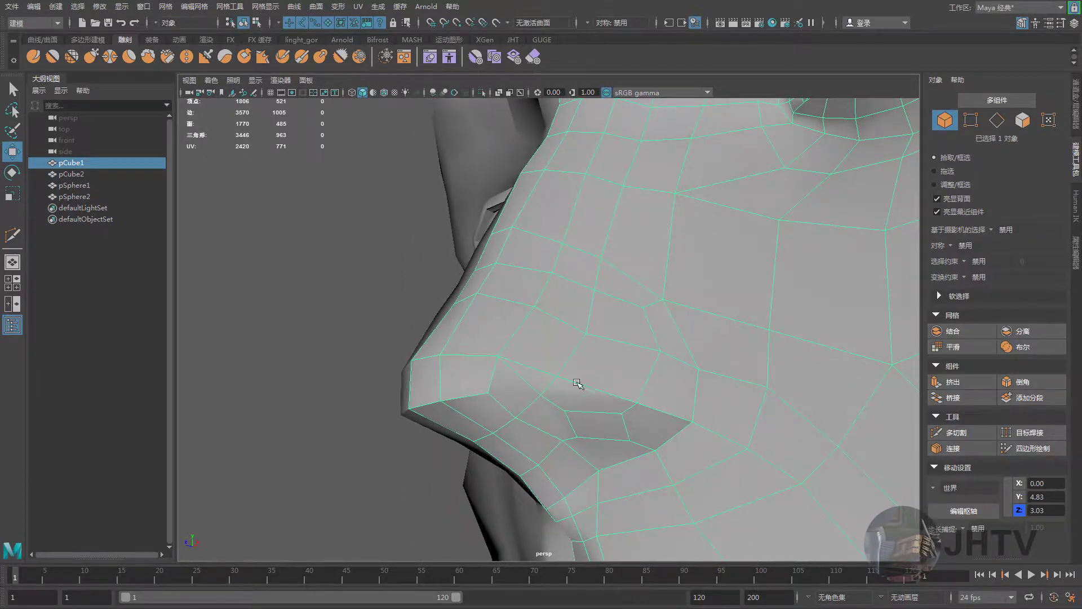
{"action": "mouse_move", "coordinate": [578, 383]}
{"action": "left_mouse_down", "text": "alt"}
{"action": "mouse_move", "coordinate": [562, 381]}
{"action": "mouse_move", "coordinate": [705, 382]}
{"action": "left_mouse_up", "text": "alt"}
{"action": "left_click_drag", "start_coordinate": [617, 371], "coordinate": [574, 323], "text": "alt"}
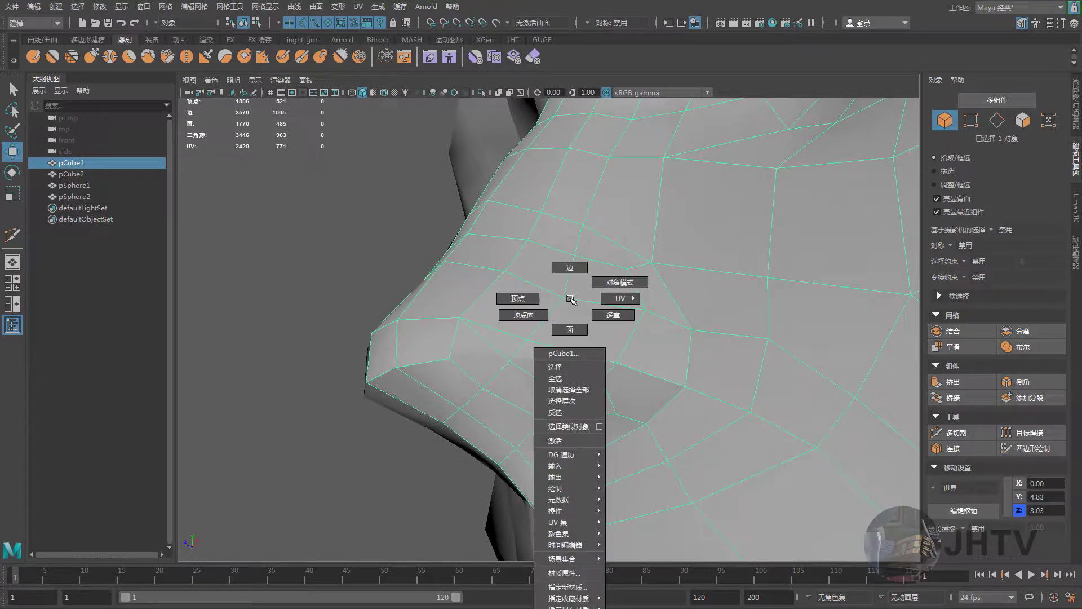
{"action": "right_click_drag", "start_coordinate": [573, 322], "coordinate": [570, 261]}
Nudge the vertices on the side of the nose, re-enable wireframe and pick a nasal-bridge vertex
{"action": "left_click", "coordinate": [604, 254]}
{"action": "mouse_move", "coordinate": [583, 283]}
{"action": "left_mouse_down", "text": "alt"}
{"action": "mouse_move", "coordinate": [613, 232]}
{"action": "mouse_move", "coordinate": [605, 206]}
{"action": "left_mouse_up", "text": "alt"}
{"action": "left_click", "coordinate": [604, 205], "text": "shift"}
{"action": "left_click_drag", "start_coordinate": [610, 266], "coordinate": [666, 275], "text": "alt"}
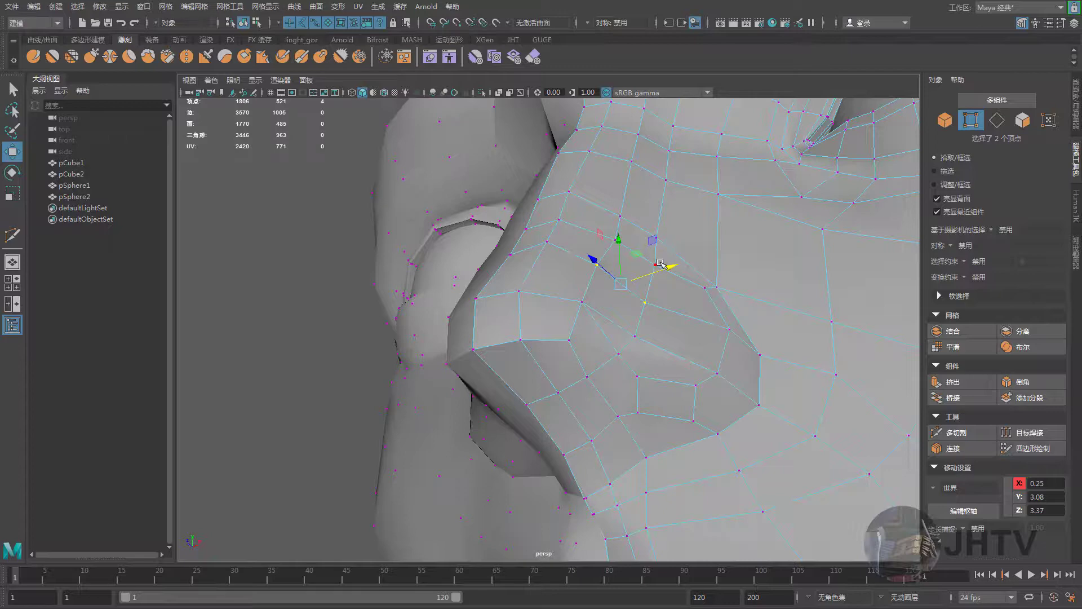
{"action": "left_click", "coordinate": [614, 240], "text": "shift"}
{"action": "left_click_drag", "start_coordinate": [614, 241], "coordinate": [634, 239], "text": "alt"}
{"action": "left_click_drag", "start_coordinate": [635, 241], "coordinate": [635, 241]}
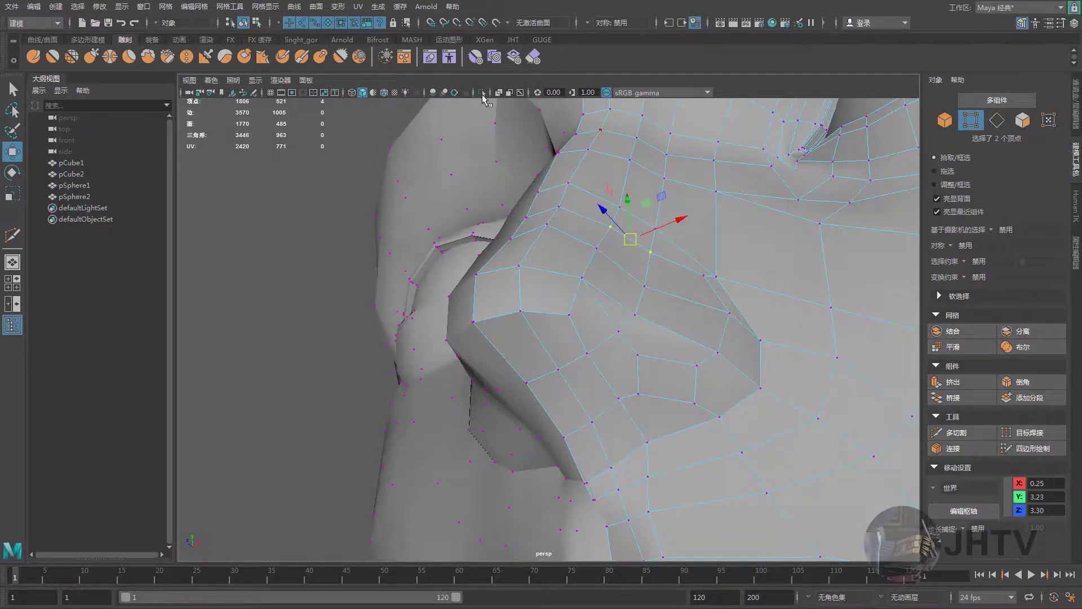
{"action": "left_click", "coordinate": [384, 91]}
{"action": "mouse_move", "coordinate": [592, 253]}
{"action": "left_mouse_down", "text": "alt"}
{"action": "mouse_move", "coordinate": [665, 214]}
{"action": "mouse_move", "coordinate": [701, 214]}
{"action": "mouse_move", "coordinate": [735, 258]}
{"action": "mouse_move", "coordinate": [614, 290]}
{"action": "mouse_move", "coordinate": [547, 288]}
{"action": "mouse_move", "coordinate": [563, 294]}
{"action": "mouse_move", "coordinate": [553, 282]}
{"action": "mouse_move", "coordinate": [585, 208]}
{"action": "mouse_move", "coordinate": [691, 336]}
{"action": "mouse_move", "coordinate": [769, 341]}
{"action": "left_mouse_up", "text": "alt"}
{"action": "left_click", "coordinate": [665, 225]}
Cut a new edge line from the inner eye corner across the nasal bridge
{"action": "left_click", "coordinate": [956, 433]}
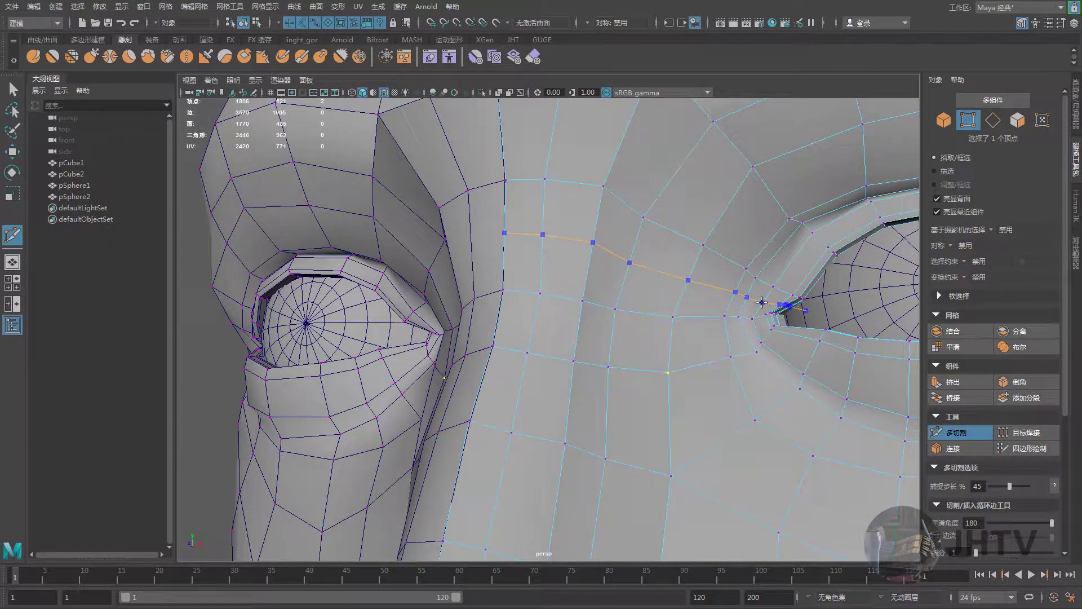
{"action": "key", "text": "Return"}
{"action": "key", "text": "w"}
{"action": "scroll", "coordinate": [776, 314], "scroll_direction": "up", "scroll_amount": 1}
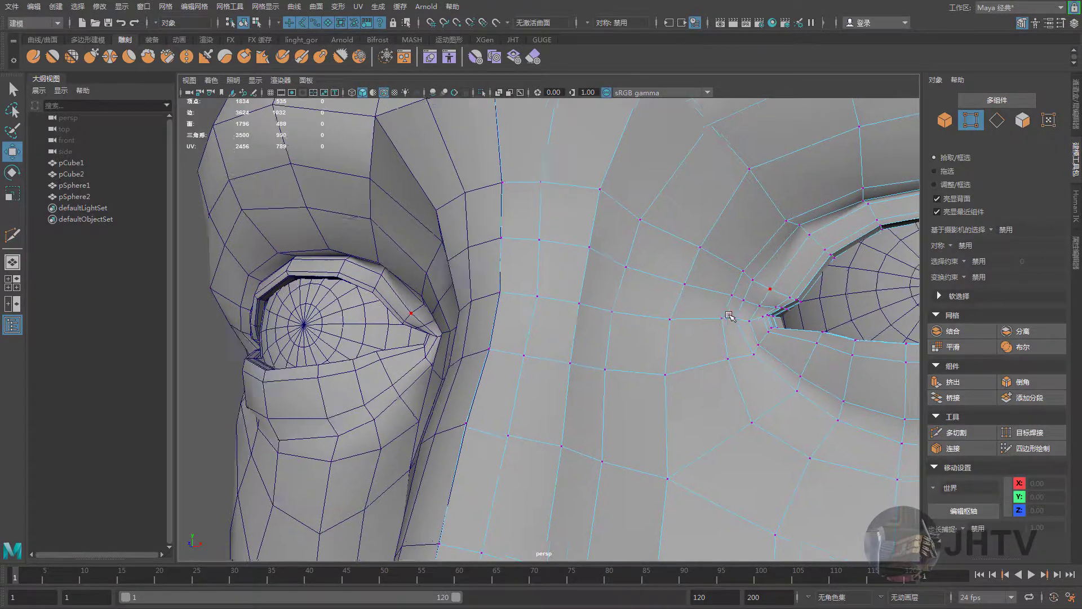
{"action": "scroll", "coordinate": [776, 313], "scroll_direction": "up", "scroll_amount": 3}
Shift the vertices near the inner eye corner along X
{"action": "right_click_drag", "start_coordinate": [776, 314], "coordinate": [750, 307]}
{"action": "left_click", "coordinate": [727, 285]}
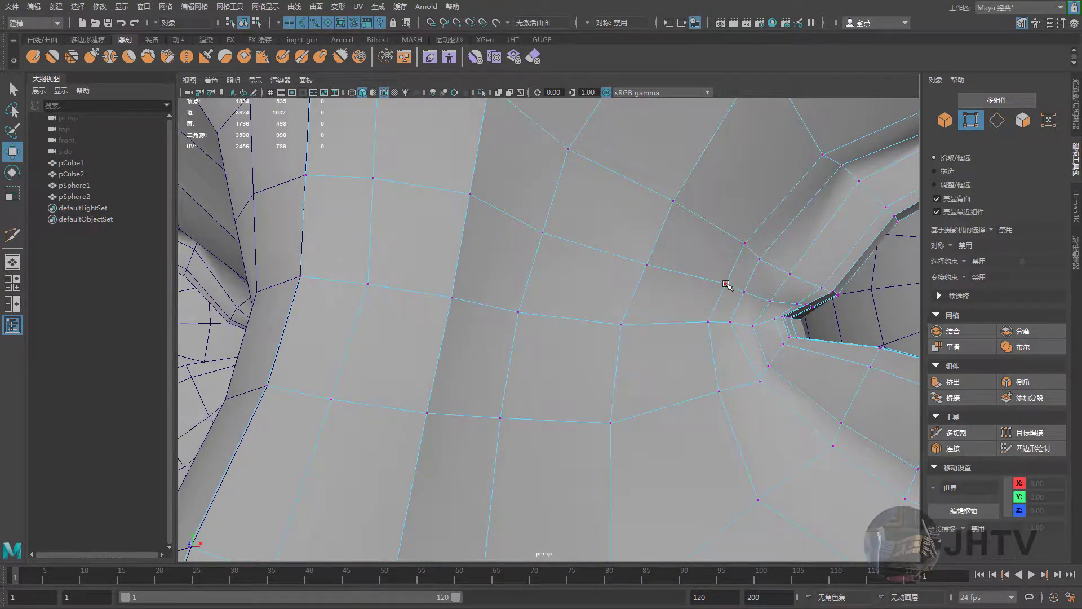
{"action": "left_click_drag", "start_coordinate": [739, 307], "coordinate": [685, 300], "text": "alt"}
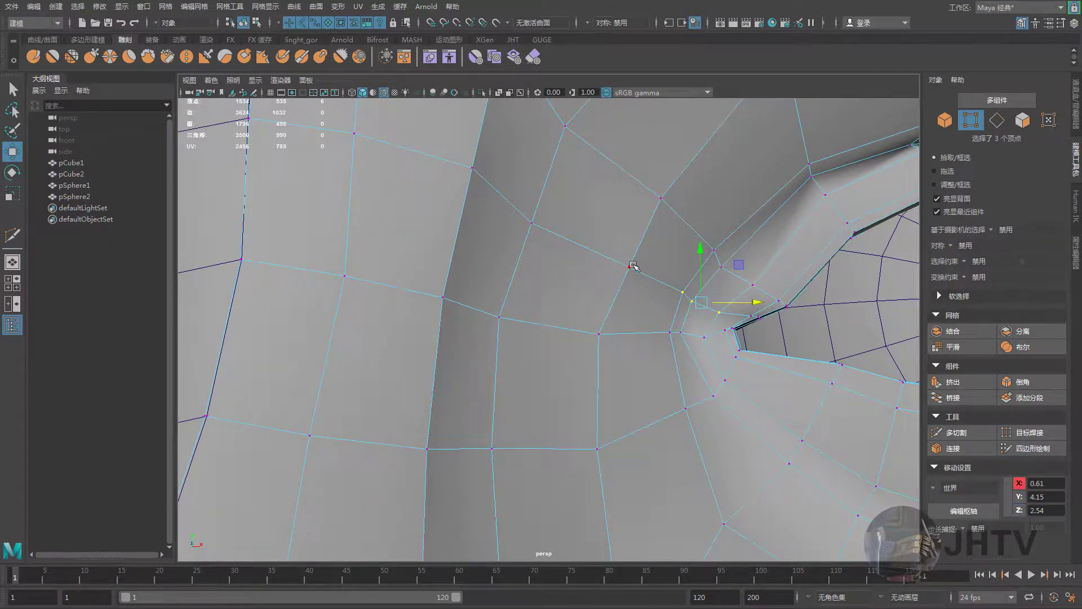
{"action": "left_click", "coordinate": [532, 223], "text": "shift"}
{"action": "scroll", "coordinate": [523, 280], "scroll_direction": "up", "scroll_amount": 2}
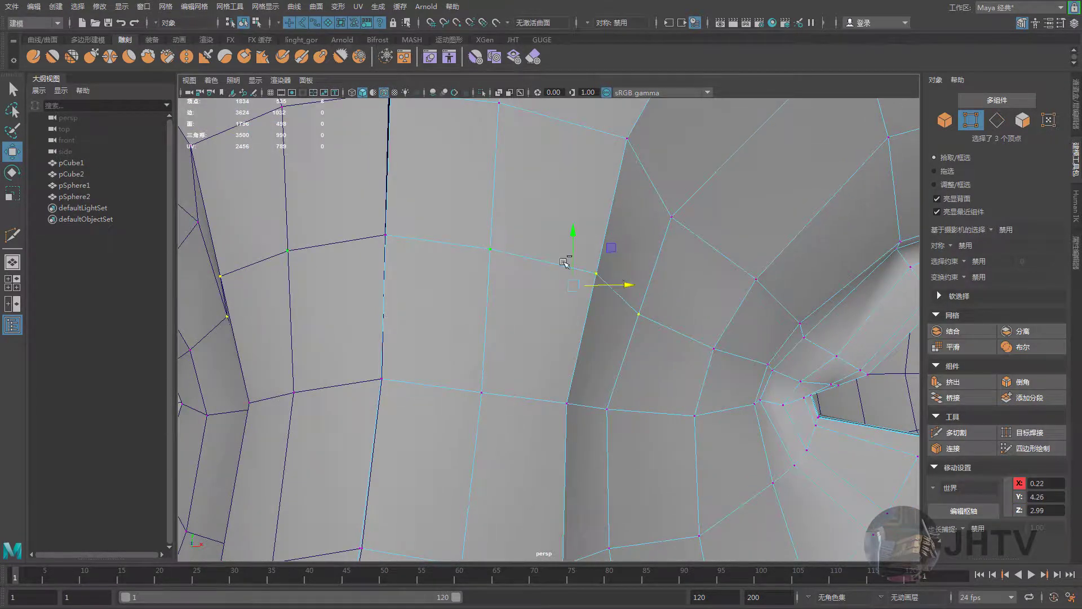
{"action": "mouse_move", "coordinate": [623, 288]}
{"action": "left_mouse_down"}
{"action": "mouse_move", "coordinate": [551, 295]}
{"action": "mouse_move", "coordinate": [604, 338]}
{"action": "mouse_move", "coordinate": [560, 356]}
{"action": "mouse_move", "coordinate": [652, 362]}
{"action": "mouse_move", "coordinate": [690, 352]}
{"action": "mouse_move", "coordinate": [623, 367]}
{"action": "mouse_move", "coordinate": [650, 385]}
{"action": "left_mouse_up"}
Select the vertices around the inner eye corner, then return to Object Mode
{"action": "left_click", "coordinate": [647, 358]}
{"action": "left_click", "coordinate": [690, 352], "text": "shift"}
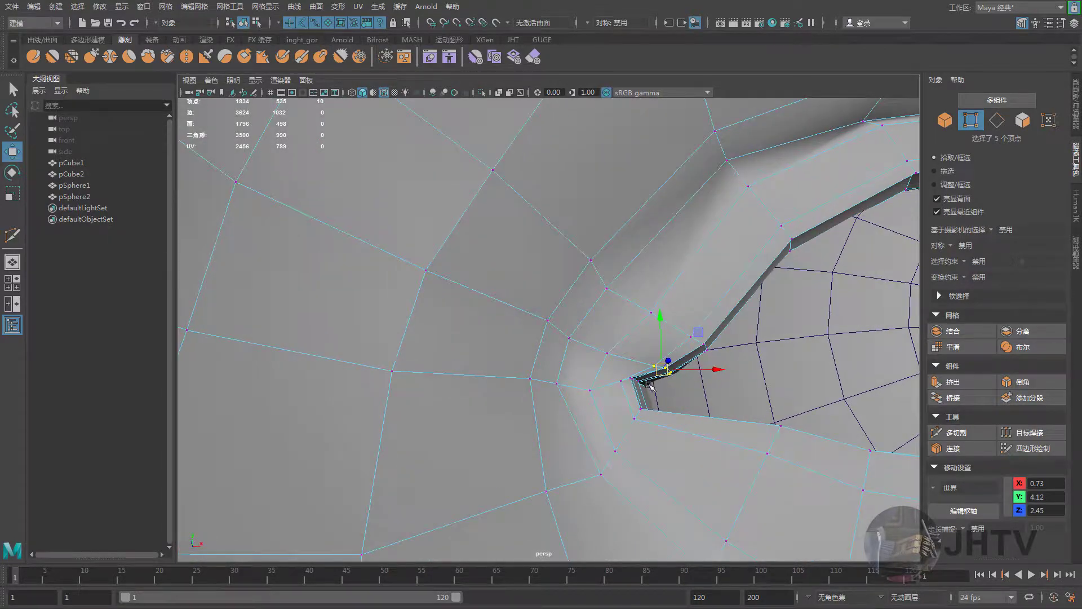
{"action": "scroll", "coordinate": [649, 385], "scroll_direction": "down", "scroll_amount": 5}
{"action": "scroll", "coordinate": [650, 384], "scroll_direction": "down", "scroll_amount": 2}
{"action": "right_click_drag", "start_coordinate": [580, 233], "coordinate": [631, 221]}
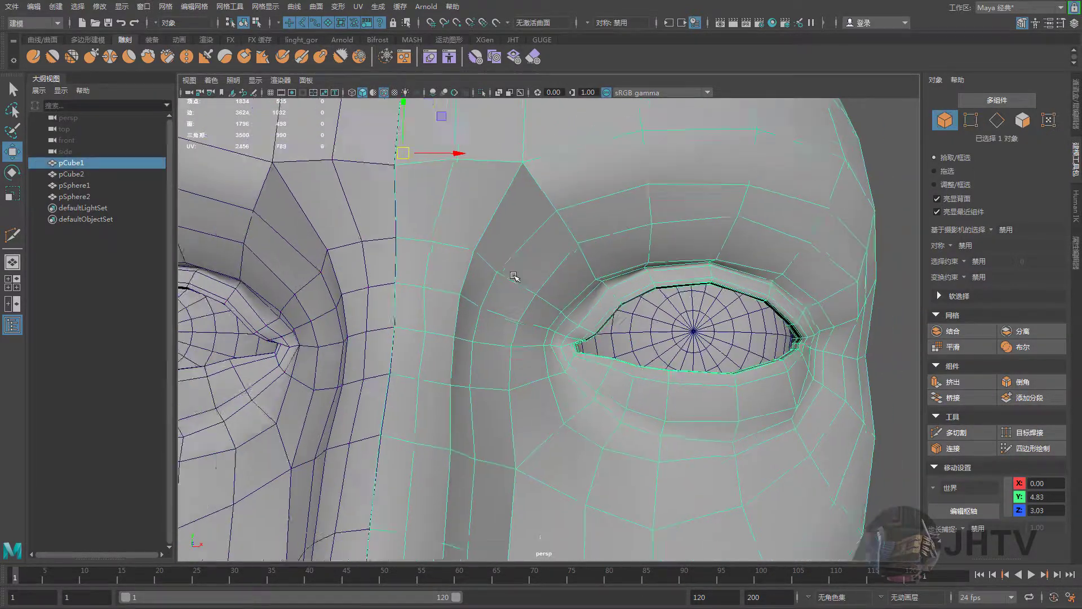
Return to vertex editing and view the nostril from a side profile
{"action": "scroll", "coordinate": [514, 276], "scroll_direction": "down", "scroll_amount": 5}
{"action": "mouse_move", "coordinate": [514, 276]}
{"action": "left_mouse_down", "text": "alt"}
{"action": "mouse_move", "coordinate": [473, 315]}
{"action": "mouse_move", "coordinate": [513, 316]}
{"action": "mouse_move", "coordinate": [515, 344]}
{"action": "mouse_move", "coordinate": [575, 235]}
{"action": "left_mouse_up", "text": "alt"}
{"action": "scroll", "coordinate": [497, 330], "scroll_direction": "up", "scroll_amount": 3}
{"action": "right_click_drag", "start_coordinate": [561, 199], "coordinate": [523, 214]}
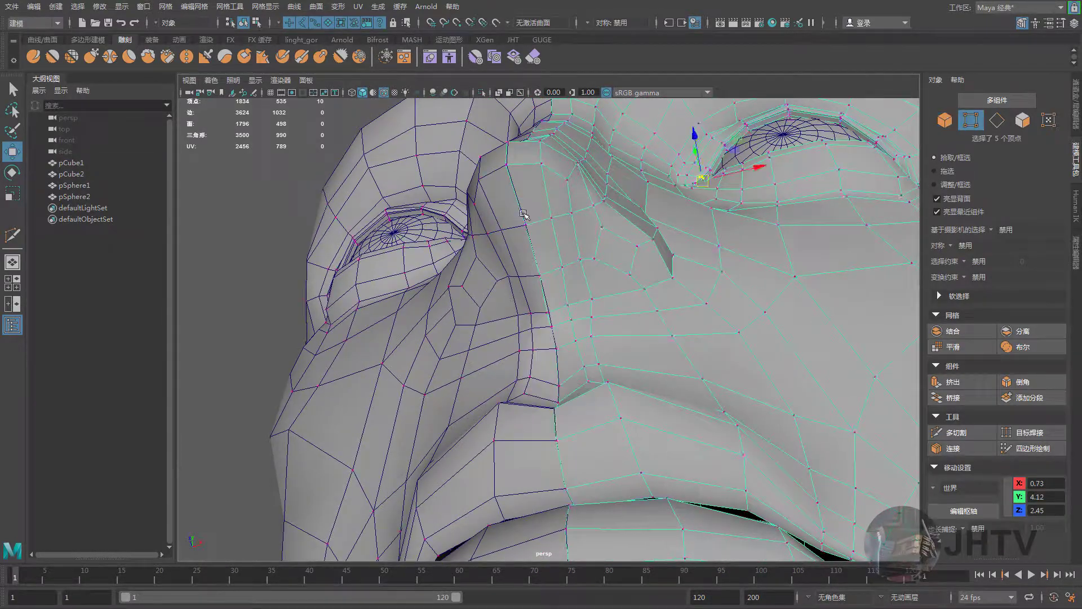
{"action": "mouse_move", "coordinate": [523, 214]}
{"action": "left_mouse_down", "text": "alt"}
{"action": "mouse_move", "coordinate": [459, 174]}
{"action": "mouse_move", "coordinate": [507, 270]}
{"action": "mouse_move", "coordinate": [543, 278]}
{"action": "left_mouse_up", "text": "alt"}
{"action": "scroll", "coordinate": [590, 304], "scroll_direction": "up", "scroll_amount": 2}
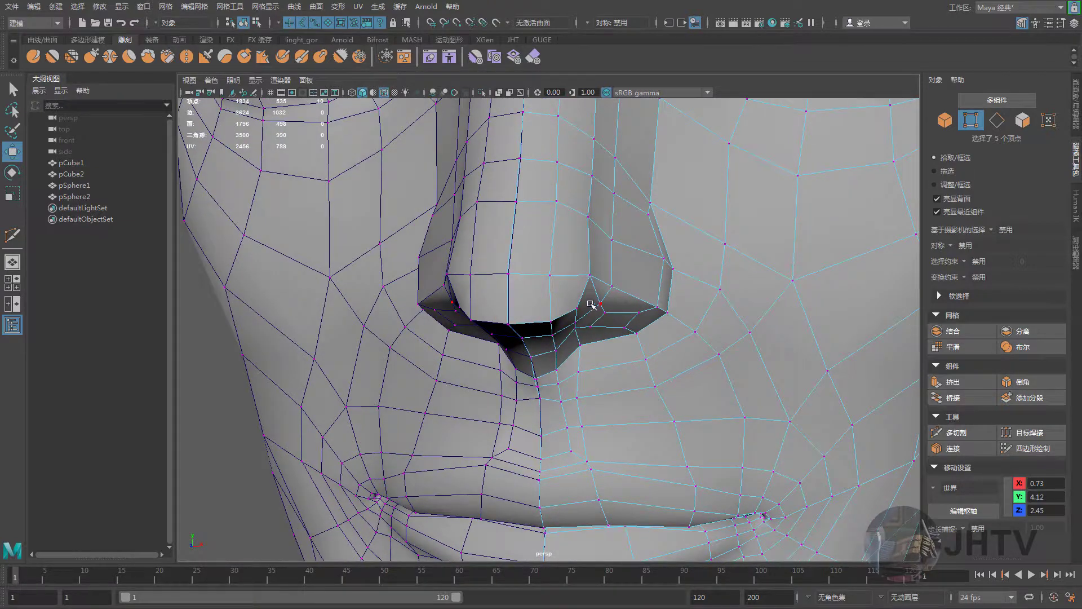
{"action": "mouse_move", "coordinate": [590, 304]}
{"action": "left_mouse_down", "text": "alt"}
{"action": "mouse_move", "coordinate": [551, 261]}
{"action": "mouse_move", "coordinate": [579, 331]}
{"action": "mouse_move", "coordinate": [485, 310]}
{"action": "left_mouse_up", "text": "alt"}
Try a 0.5-width vertex extrude on the nose wing, undo it and zoom onto the nostril
{"action": "left_click", "coordinate": [953, 381]}
{"action": "key", "text": "ctrl+z"}
{"action": "key", "text": "w"}
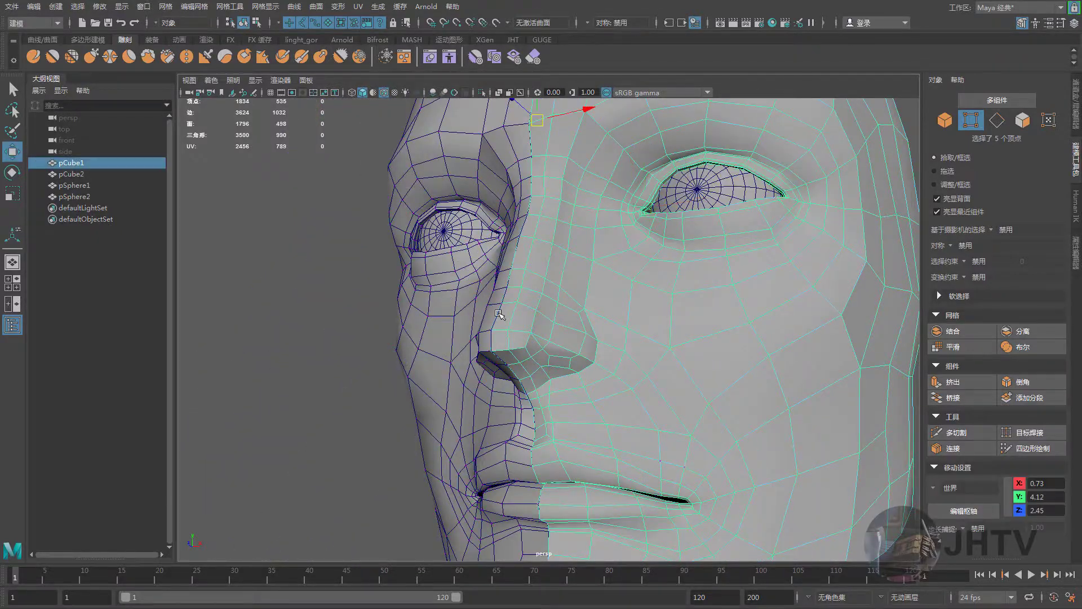
{"action": "right_click", "coordinate": [560, 254]}
{"action": "mouse_move", "coordinate": [682, 314]}
{"action": "left_mouse_down", "text": "alt"}
{"action": "mouse_move", "coordinate": [560, 254]}
{"action": "mouse_move", "coordinate": [620, 282]}
{"action": "left_mouse_up", "text": "alt"}
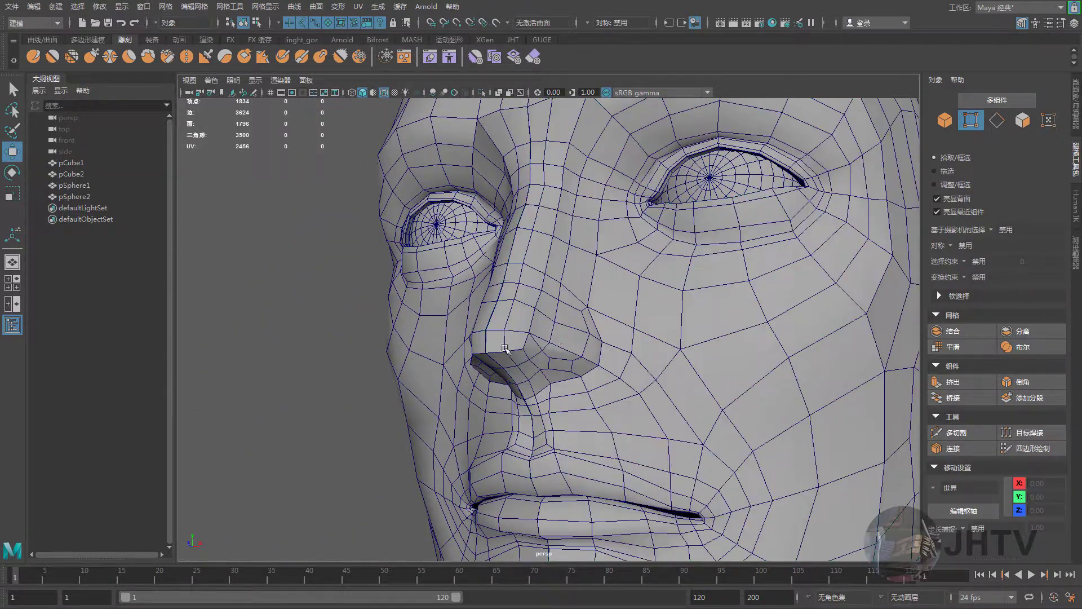
{"action": "scroll", "coordinate": [903, 380], "scroll_direction": "up", "scroll_amount": 5}
Try cutting a new edge across the nostril, then undo the cut
{"action": "left_click", "coordinate": [953, 432]}
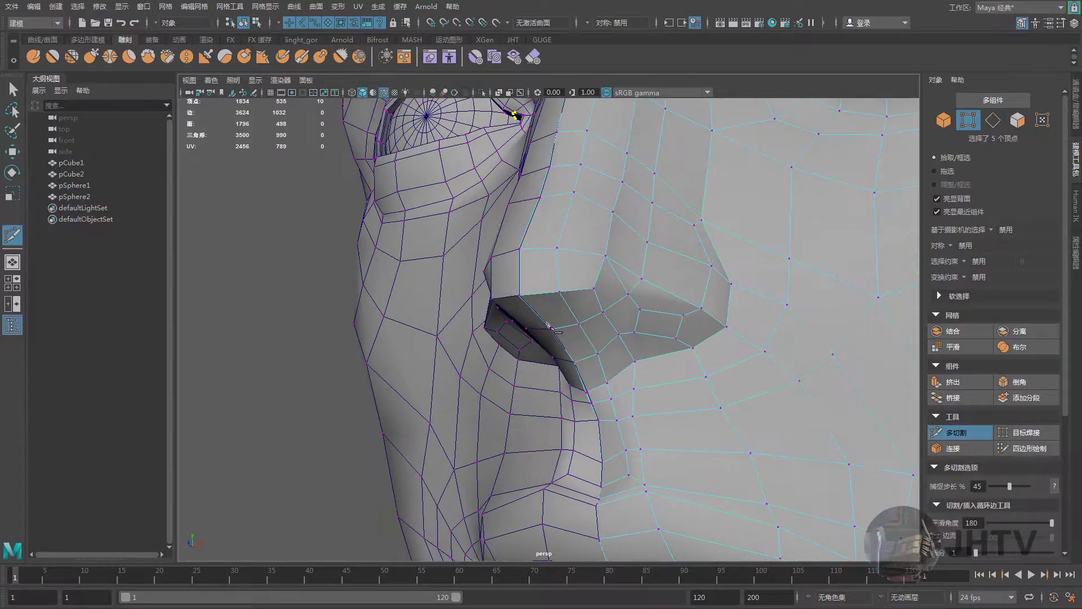
{"action": "scroll", "coordinate": [693, 265], "scroll_direction": "up", "scroll_amount": 5}
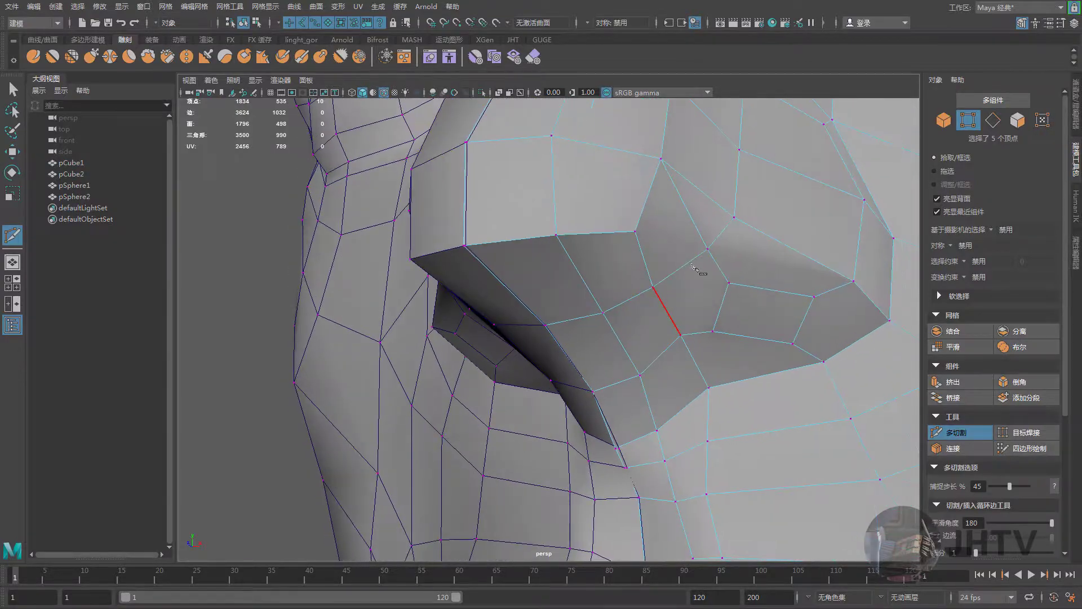
{"action": "left_click", "coordinate": [635, 231]}
{"action": "key", "text": "w"}
{"action": "left_click_drag", "start_coordinate": [652, 241], "coordinate": [624, 282], "text": "alt"}
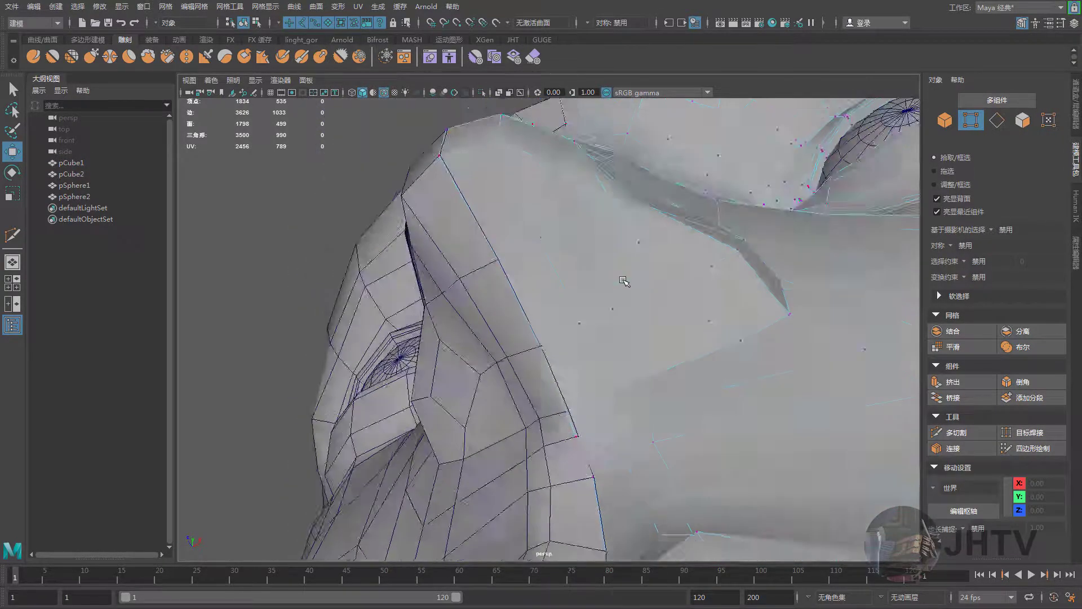
{"action": "scroll", "coordinate": [609, 301], "scroll_direction": "up", "scroll_amount": 5}
{"action": "scroll", "coordinate": [609, 301], "scroll_direction": "down", "scroll_amount": 5}
{"action": "right_click_drag", "start_coordinate": [514, 314], "coordinate": [507, 293]}
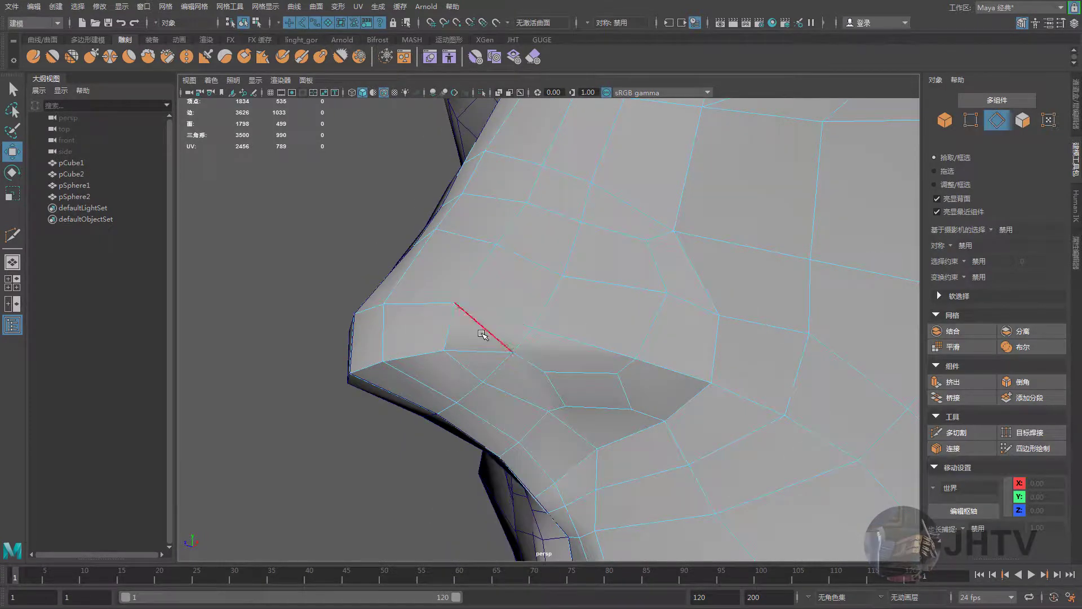
{"action": "left_click", "coordinate": [483, 333]}
{"action": "key", "text": "ctrl+z"}
In vertex mode, move a side-of-nose vertex inward and forward, then select more nose vertices
{"action": "scroll", "coordinate": [551, 322], "scroll_direction": "down", "scroll_amount": 5}
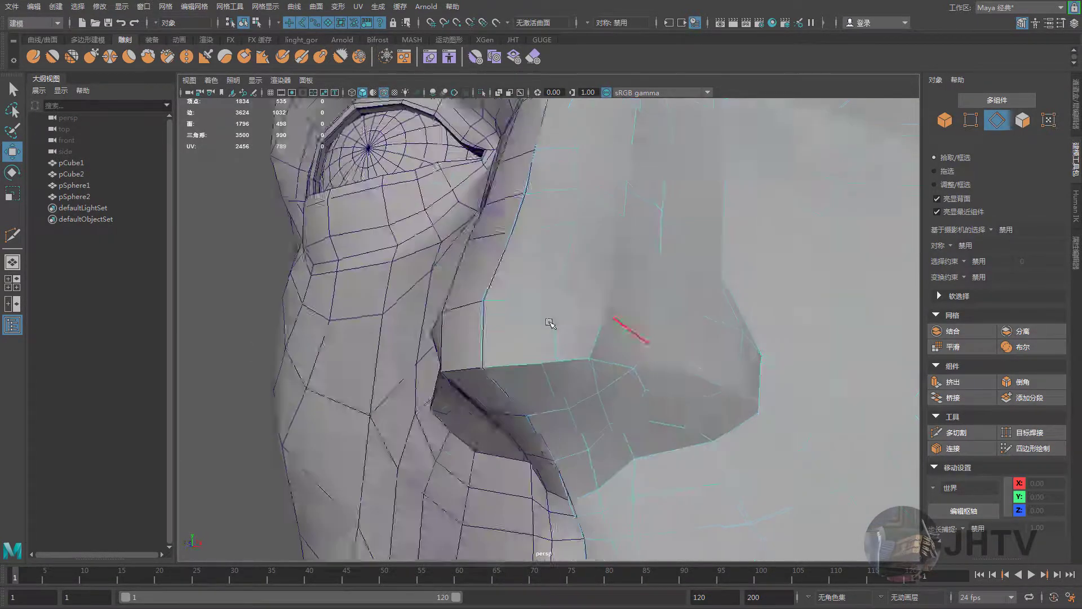
{"action": "right_click_drag", "start_coordinate": [616, 295], "coordinate": [555, 284]}
{"action": "mouse_move", "coordinate": [555, 285]}
{"action": "left_mouse_down", "text": "alt"}
{"action": "mouse_move", "coordinate": [620, 305]}
{"action": "mouse_move", "coordinate": [709, 255]}
{"action": "mouse_move", "coordinate": [615, 237]}
{"action": "mouse_move", "coordinate": [606, 307]}
{"action": "left_mouse_up", "text": "alt"}
{"action": "left_click", "coordinate": [645, 319]}
{"action": "scroll", "coordinate": [707, 254], "scroll_direction": "down", "scroll_amount": 3}
{"action": "scroll", "coordinate": [682, 316], "scroll_direction": "up", "scroll_amount": 3}
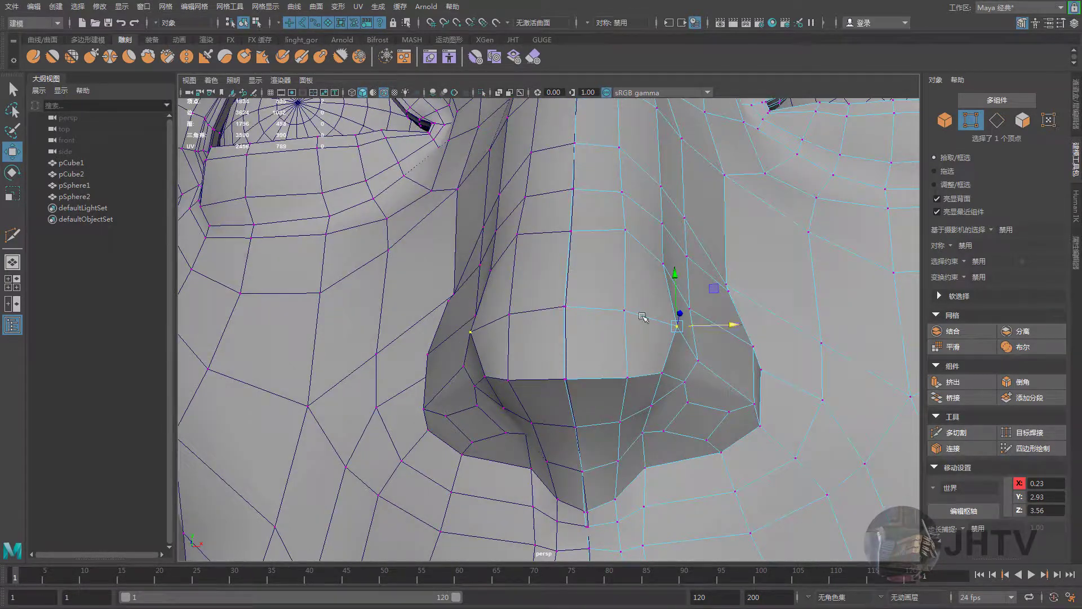
{"action": "middle_click_drag", "start_coordinate": [642, 317], "coordinate": [592, 315]}
{"action": "mouse_move", "coordinate": [592, 316]}
{"action": "left_mouse_down", "text": "alt"}
{"action": "mouse_move", "coordinate": [459, 329]}
{"action": "mouse_move", "coordinate": [540, 359]}
{"action": "mouse_move", "coordinate": [429, 302]}
{"action": "mouse_move", "coordinate": [459, 316]}
{"action": "mouse_move", "coordinate": [618, 277]}
{"action": "mouse_move", "coordinate": [587, 250]}
{"action": "mouse_move", "coordinate": [609, 234]}
{"action": "mouse_move", "coordinate": [680, 237]}
{"action": "mouse_move", "coordinate": [662, 215]}
{"action": "left_mouse_up", "text": "alt"}
{"action": "left_click", "coordinate": [436, 305], "text": "shift"}
{"action": "left_click", "coordinate": [600, 259]}
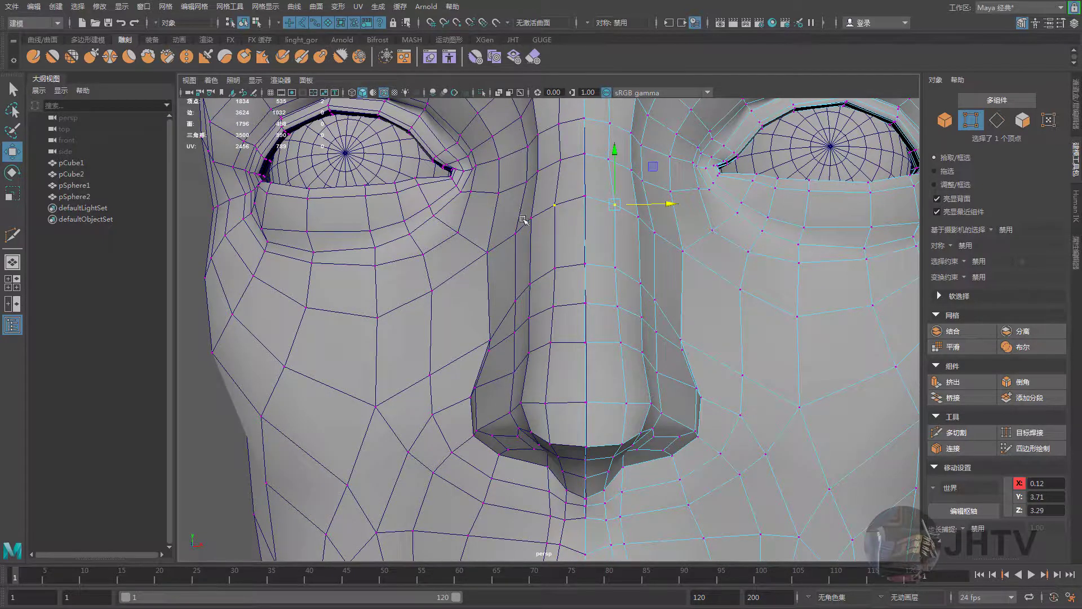
Pull a nasal bridge vertex slightly down
{"action": "key", "text": "F8"}
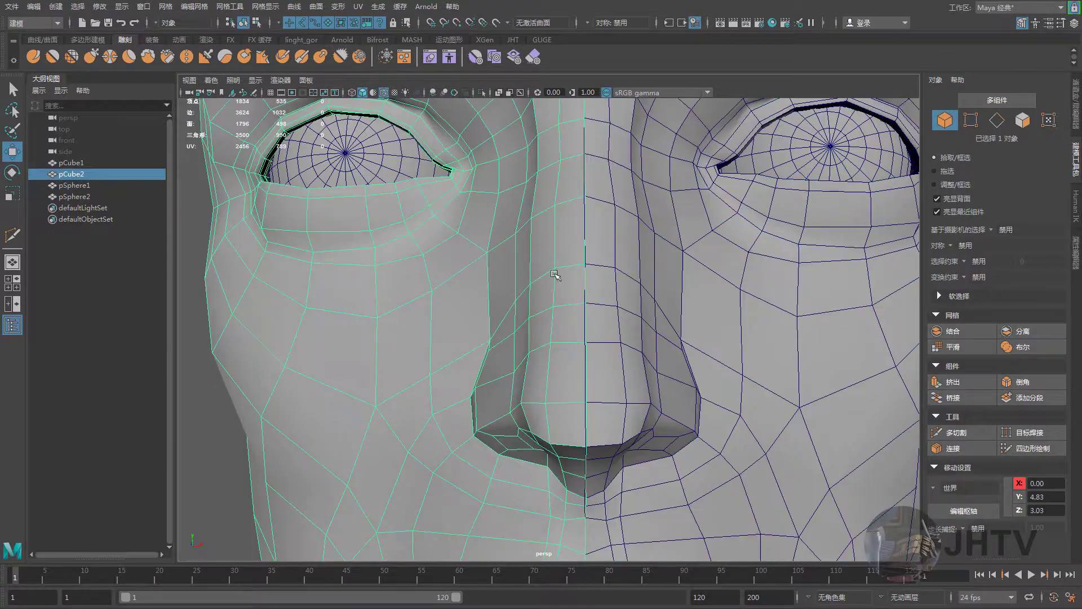
{"action": "right_click", "coordinate": [636, 219]}
{"action": "left_click", "coordinate": [614, 223]}
{"action": "scroll", "coordinate": [610, 282], "scroll_direction": "up", "scroll_amount": 3}
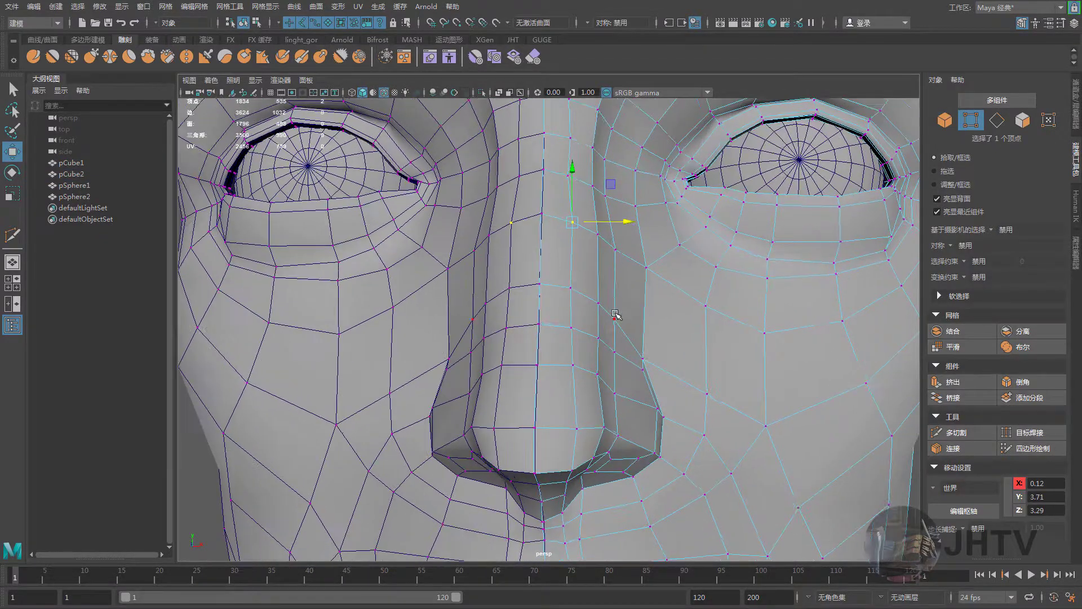
{"action": "left_click", "coordinate": [610, 313]}
{"action": "mouse_move", "coordinate": [610, 316]}
{"action": "left_mouse_down"}
{"action": "mouse_move", "coordinate": [611, 352]}
{"action": "mouse_move", "coordinate": [587, 328]}
{"action": "mouse_move", "coordinate": [599, 297]}
{"action": "mouse_move", "coordinate": [551, 314]}
{"action": "mouse_move", "coordinate": [554, 300]}
{"action": "mouse_move", "coordinate": [586, 295]}
{"action": "mouse_move", "coordinate": [464, 337]}
{"action": "left_mouse_up"}
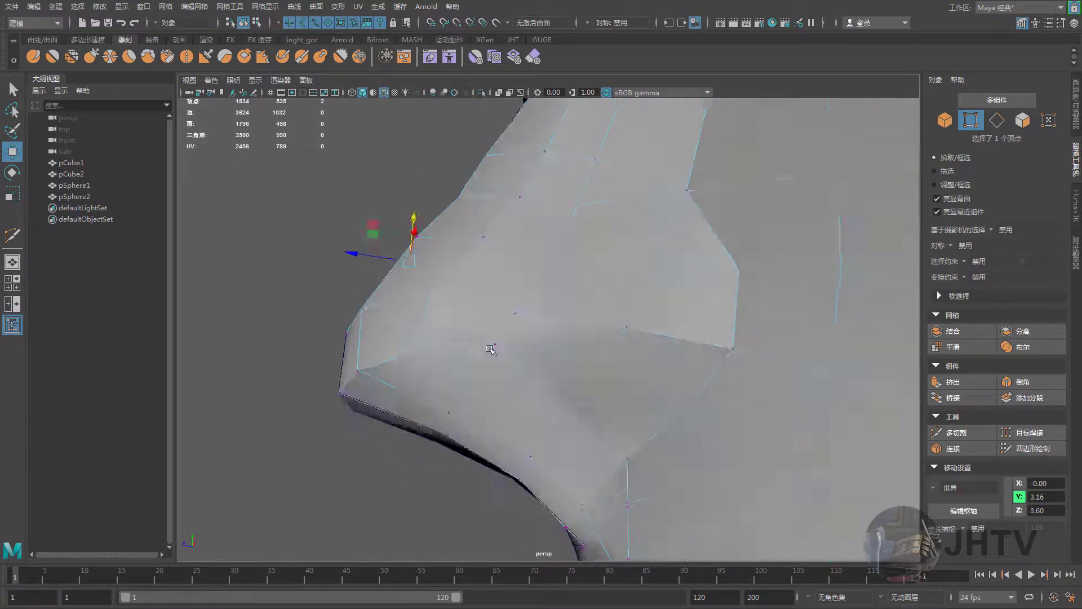
{"action": "left_click_drag", "start_coordinate": [464, 337], "coordinate": [550, 319], "text": "alt"}
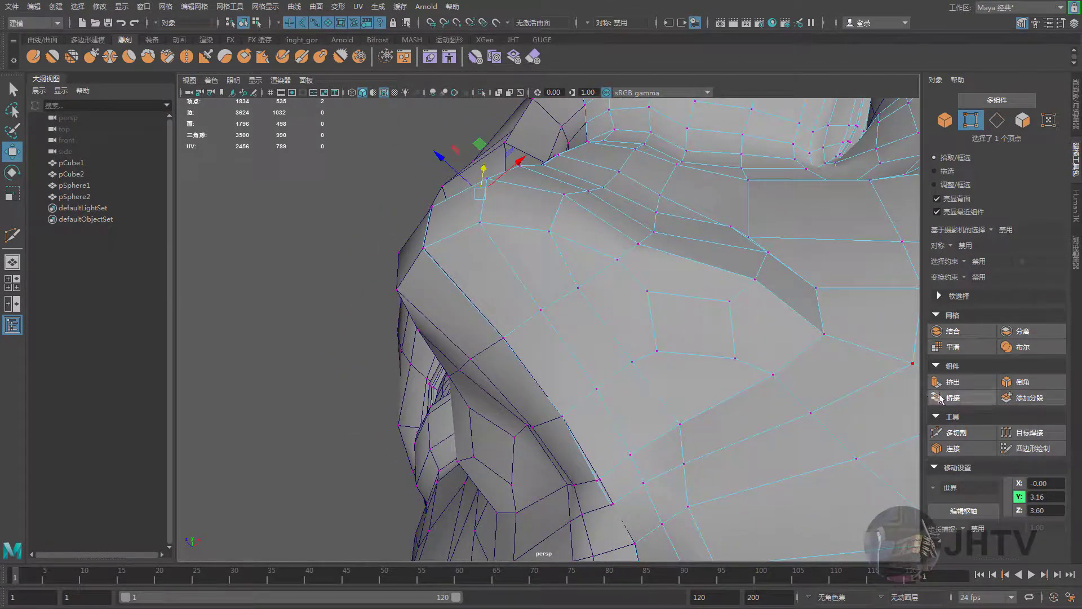
Multi-Cut a new edge into the nose side, leaving a vertex at X 0.15, Y 2.79, Z 3.53
{"action": "left_click", "coordinate": [956, 432]}
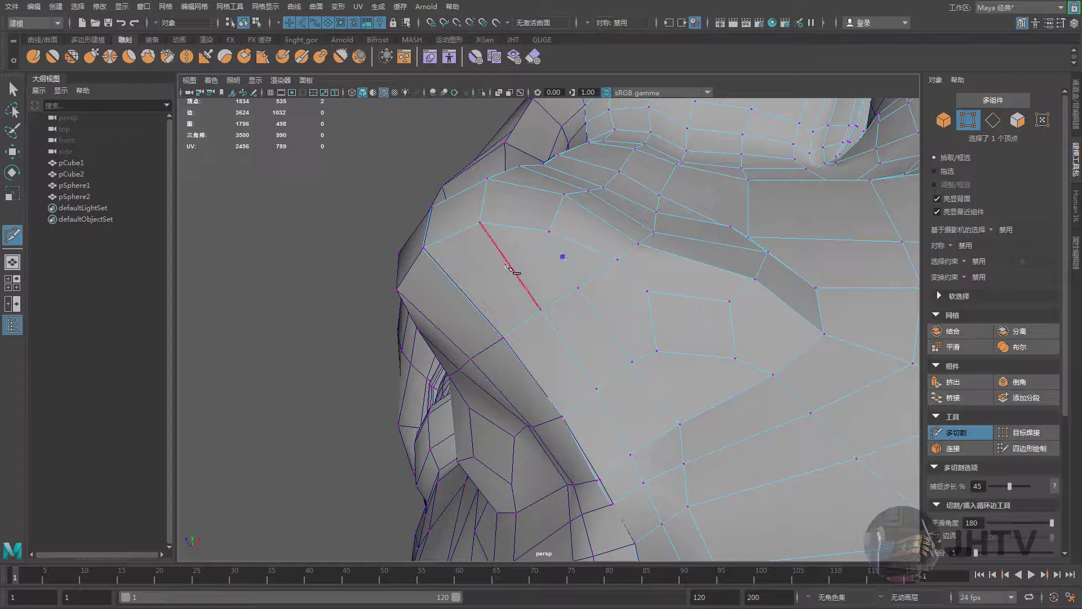
{"action": "left_click", "coordinate": [458, 288]}
{"action": "right_click", "coordinate": [495, 282]}
{"action": "key", "text": "w"}
{"action": "mouse_move", "coordinate": [546, 263]}
{"action": "left_mouse_down", "text": "alt"}
{"action": "mouse_move", "coordinate": [514, 267]}
{"action": "mouse_move", "coordinate": [549, 240]}
{"action": "mouse_move", "coordinate": [486, 324]}
{"action": "left_mouse_up", "text": "alt"}
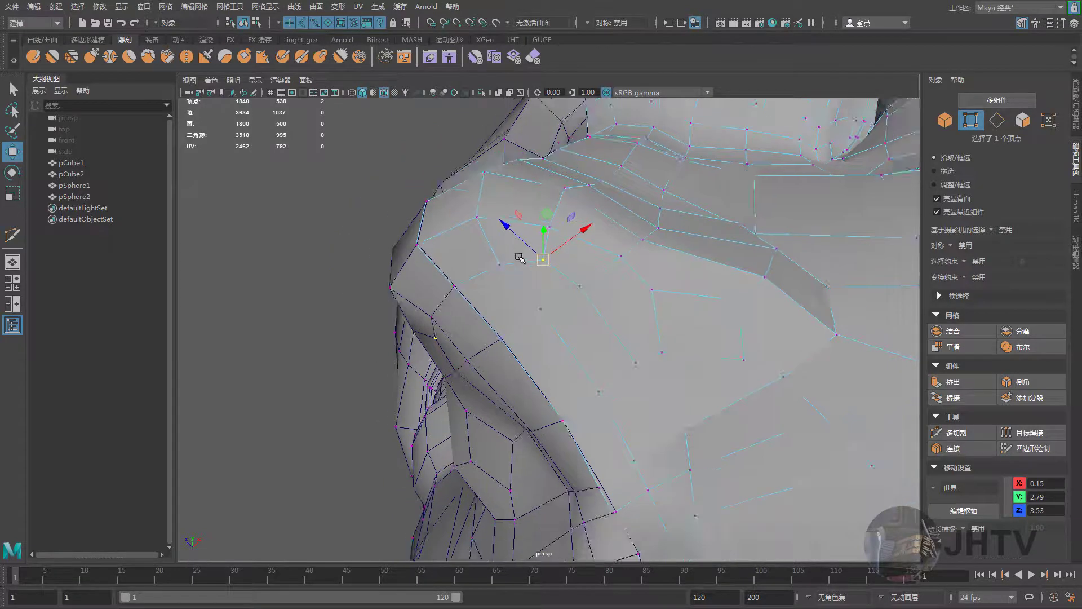
In the side camera, lower the nose's bottom-edge vertices and raise the two nose-tip vertices
{"action": "key", "text": "space"}
{"action": "left_click", "coordinate": [545, 325]}
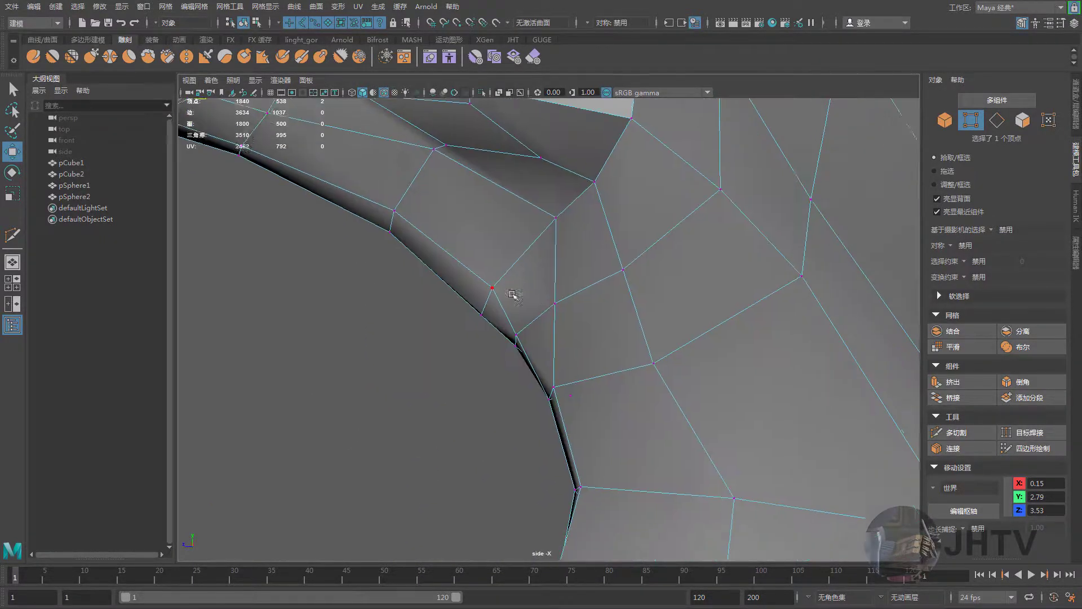
{"action": "scroll", "coordinate": [621, 403], "scroll_direction": "up", "scroll_amount": 3}
{"action": "scroll", "coordinate": [621, 403], "scroll_direction": "up", "scroll_amount": 3}
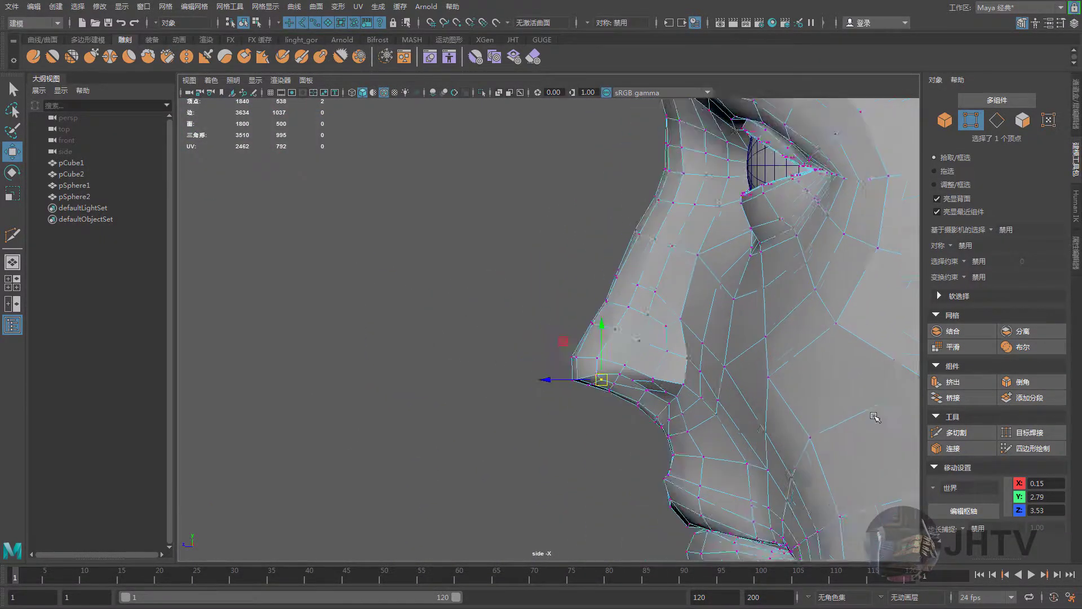
{"action": "scroll", "coordinate": [563, 361], "scroll_direction": "up", "scroll_amount": 3}
{"action": "scroll", "coordinate": [556, 343], "scroll_direction": "up", "scroll_amount": 3}
{"action": "left_click", "coordinate": [500, 359]}
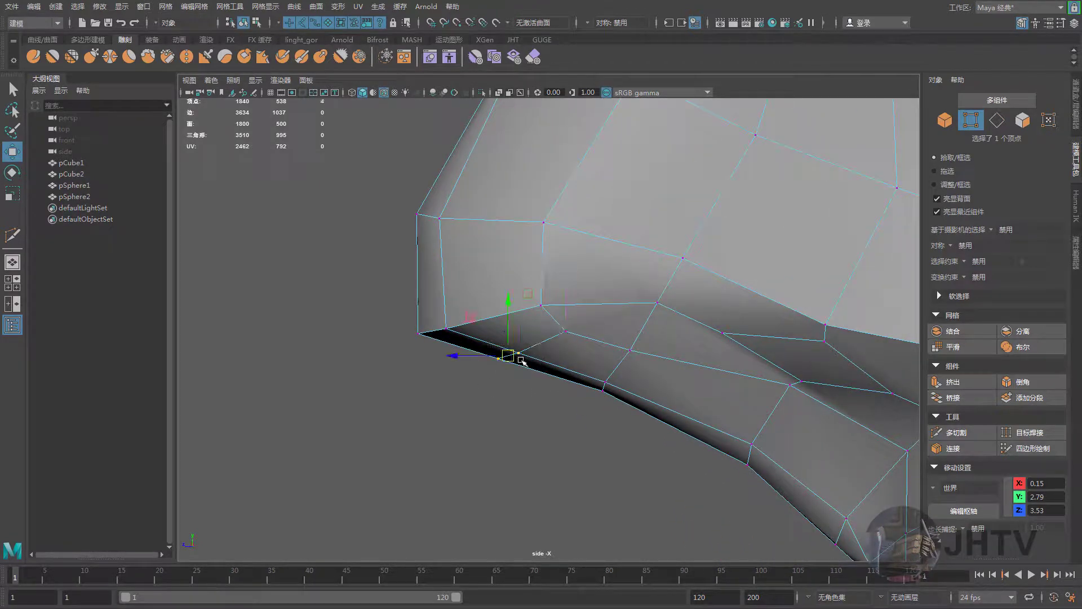
{"action": "left_click_drag", "start_coordinate": [514, 362], "coordinate": [507, 367]}
{"action": "left_click_drag", "start_coordinate": [565, 331], "coordinate": [556, 343]}
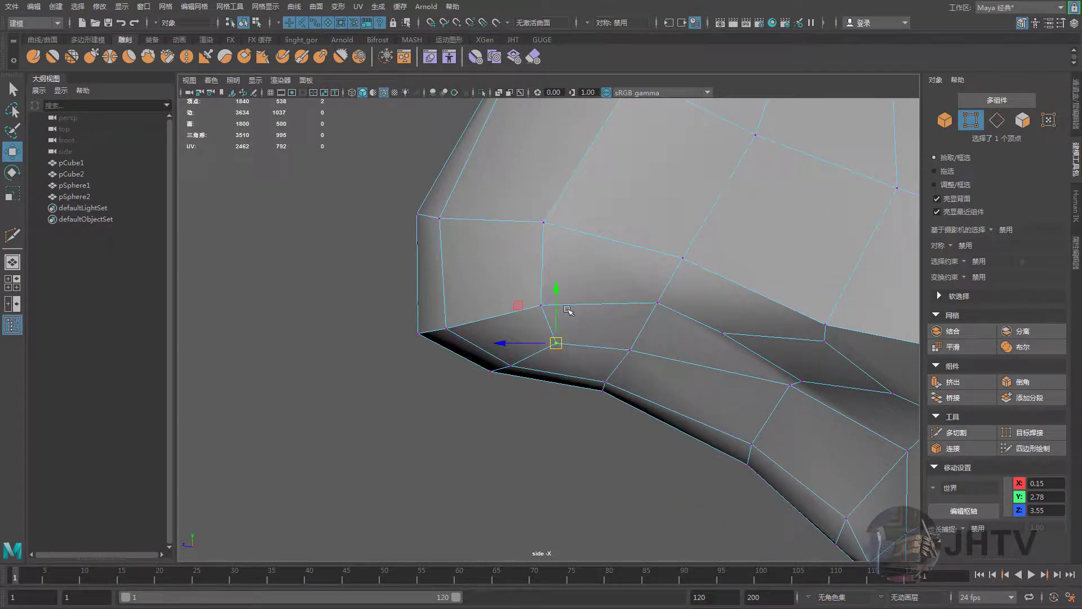
{"action": "left_click_drag", "start_coordinate": [472, 351], "coordinate": [472, 350]}
{"action": "left_click_drag", "start_coordinate": [432, 330], "coordinate": [430, 314]}
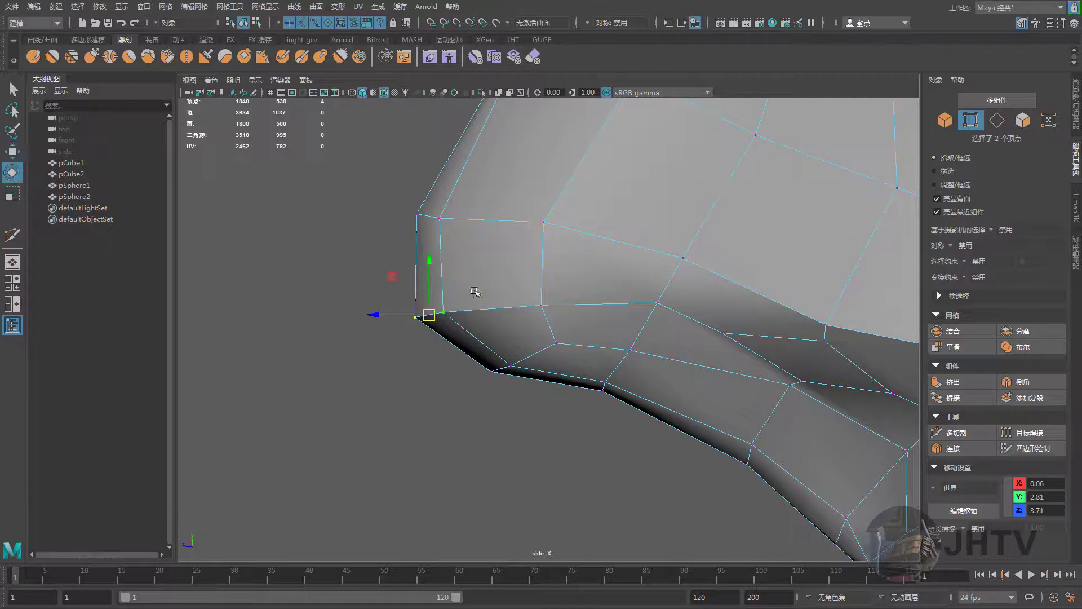
{"action": "key", "text": "e"}
{"action": "key", "text": "w"}
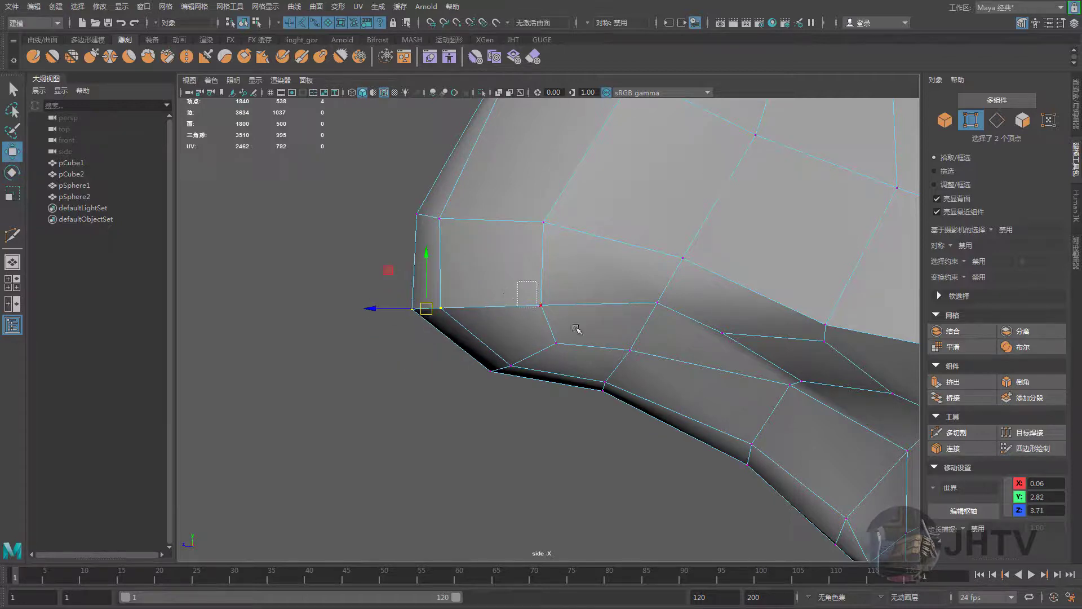
Nudge a nose-side vertex down and snap it onto the nose-tip corner vertex
{"action": "left_click", "coordinate": [543, 305]}
{"action": "right_click_drag", "start_coordinate": [554, 304], "coordinate": [496, 282]}
{"action": "left_click_drag", "start_coordinate": [504, 285], "coordinate": [598, 326]}
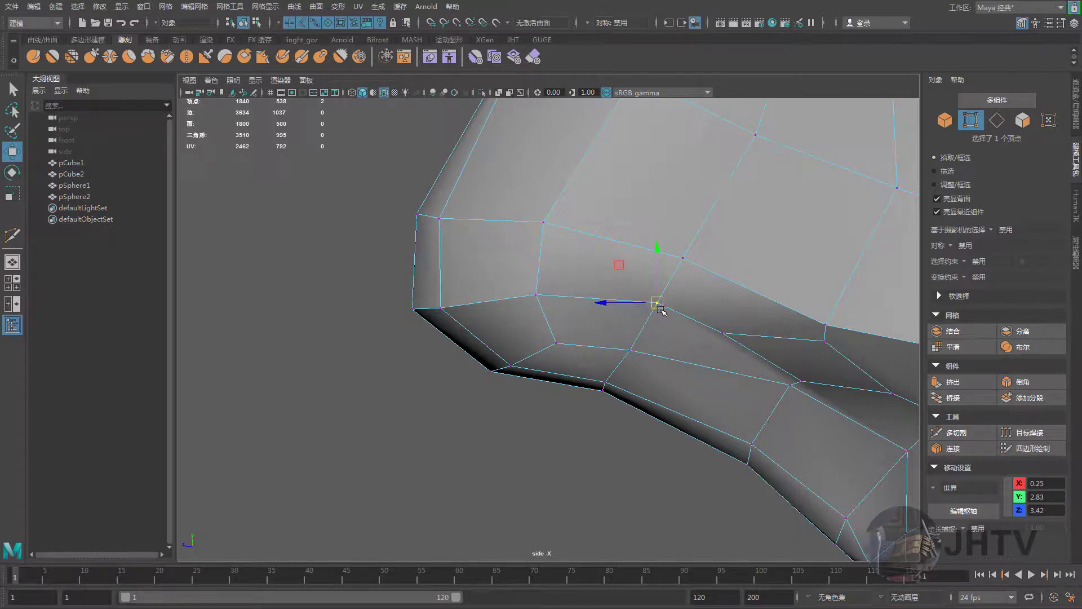
{"action": "left_click_drag", "start_coordinate": [658, 303], "coordinate": [658, 308]}
{"action": "left_click_drag", "start_coordinate": [683, 258], "coordinate": [689, 256]}
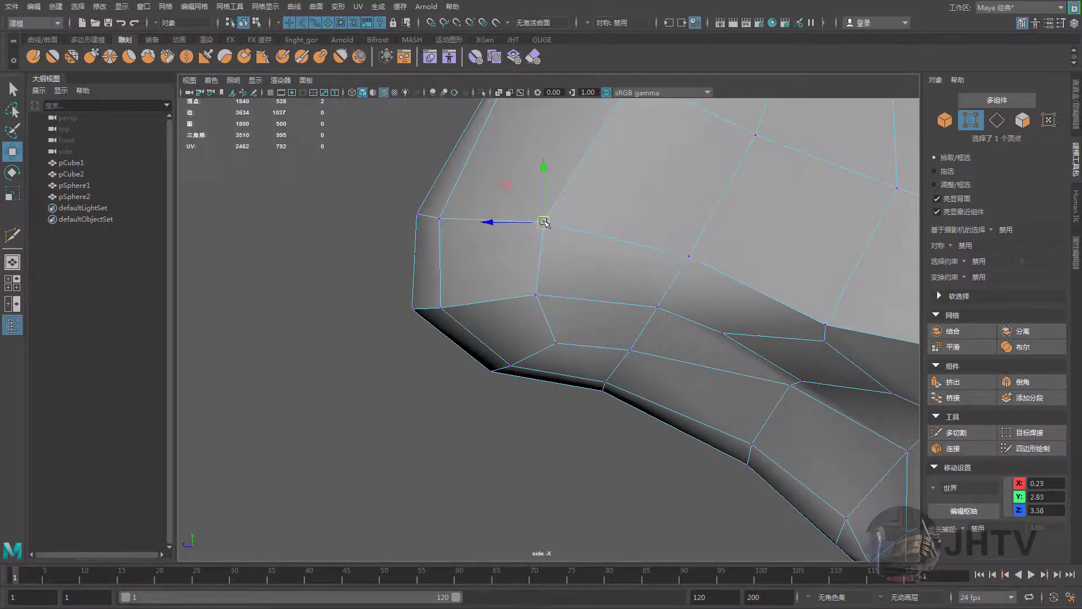
{"action": "left_click_drag", "start_coordinate": [544, 221], "coordinate": [515, 226]}
{"action": "middle_click_drag", "start_coordinate": [368, 183], "coordinate": [381, 217]}
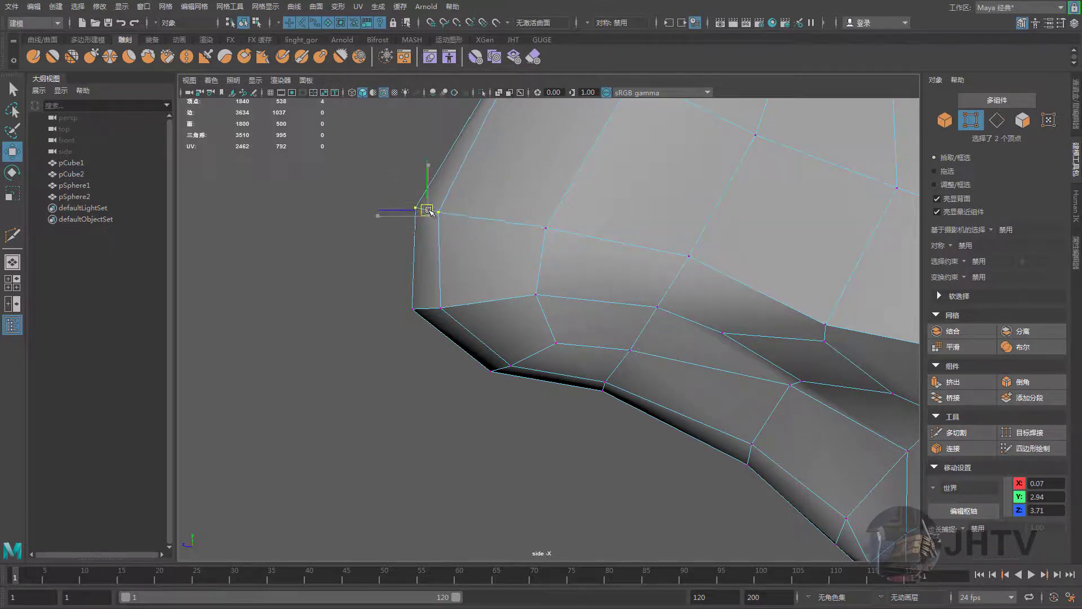
{"action": "left_click_drag", "start_coordinate": [372, 207], "coordinate": [423, 220]}
Select the vertices above the nose tip in the side view
{"action": "scroll", "coordinate": [471, 234], "scroll_direction": "down", "scroll_amount": 5}
{"action": "scroll", "coordinate": [662, 311], "scroll_direction": "up", "scroll_amount": 3}
{"action": "scroll", "coordinate": [564, 281], "scroll_direction": "up", "scroll_amount": 2}
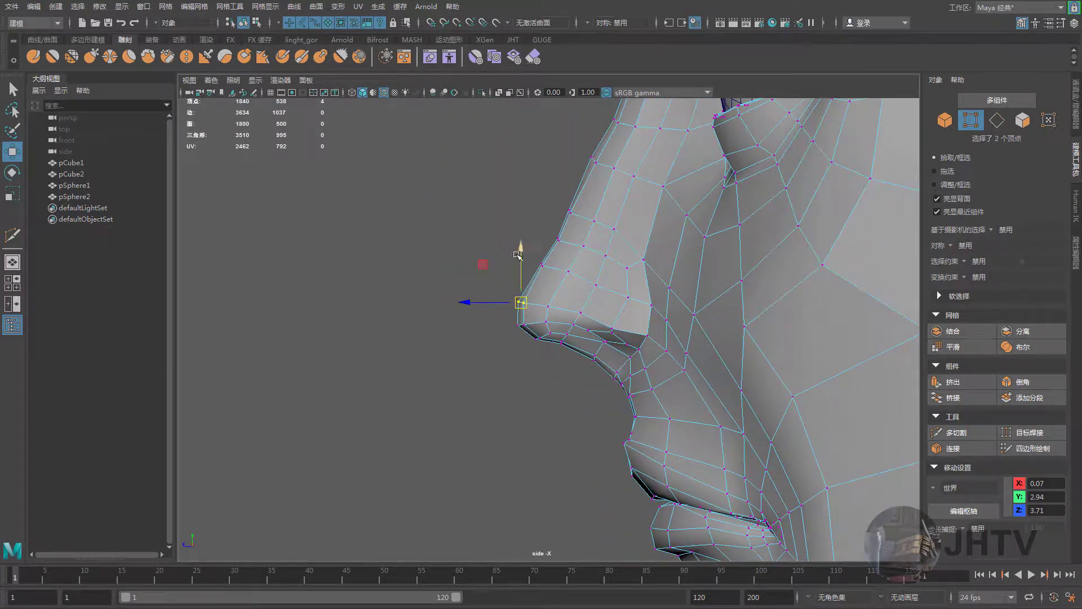
{"action": "scroll", "coordinate": [508, 271], "scroll_direction": "up", "scroll_amount": 1}
{"action": "left_click_drag", "start_coordinate": [479, 243], "coordinate": [540, 254]}
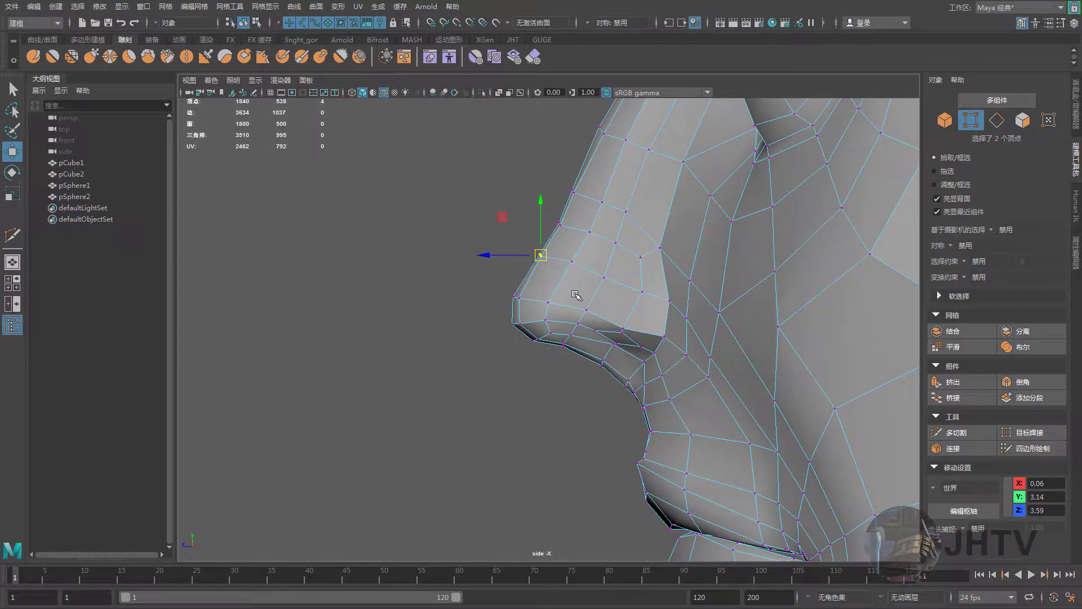
{"action": "scroll", "coordinate": [575, 294], "scroll_direction": "up", "scroll_amount": 2}
{"action": "key", "text": "space"}
Back in perspective, start a Multi-Cut across the nose side, then cancel it
{"action": "left_click", "coordinate": [646, 285]}
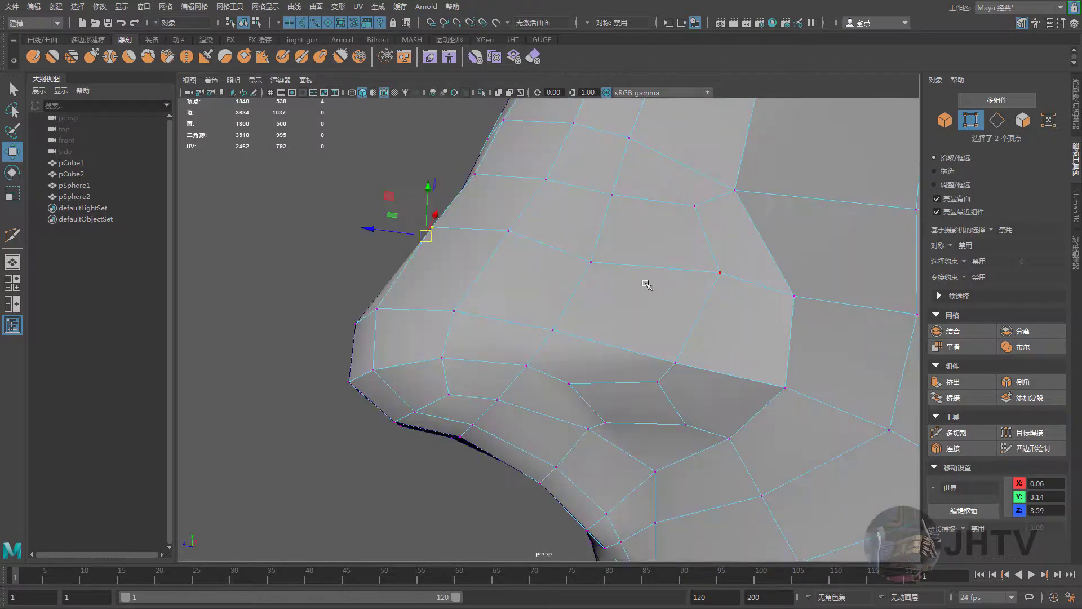
{"action": "mouse_move", "coordinate": [646, 285]}
{"action": "left_mouse_down", "text": "alt"}
{"action": "mouse_move", "coordinate": [718, 278]}
{"action": "mouse_move", "coordinate": [691, 274]}
{"action": "mouse_move", "coordinate": [667, 300]}
{"action": "mouse_move", "coordinate": [570, 321]}
{"action": "left_mouse_up", "text": "alt"}
{"action": "left_click", "coordinate": [955, 432]}
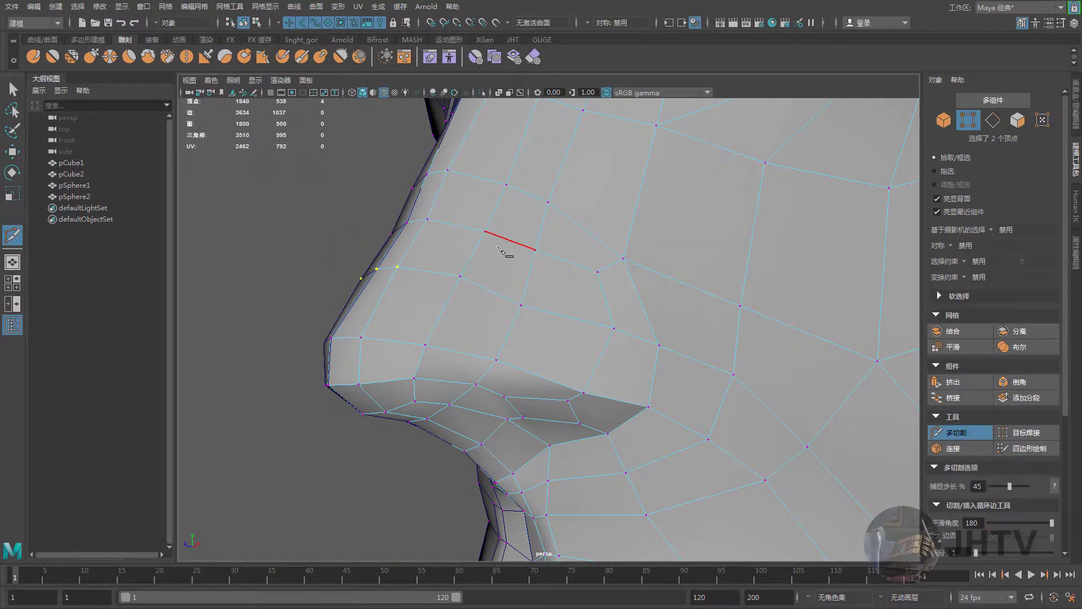
{"action": "left_click_drag", "start_coordinate": [498, 248], "coordinate": [518, 255], "text": "alt"}
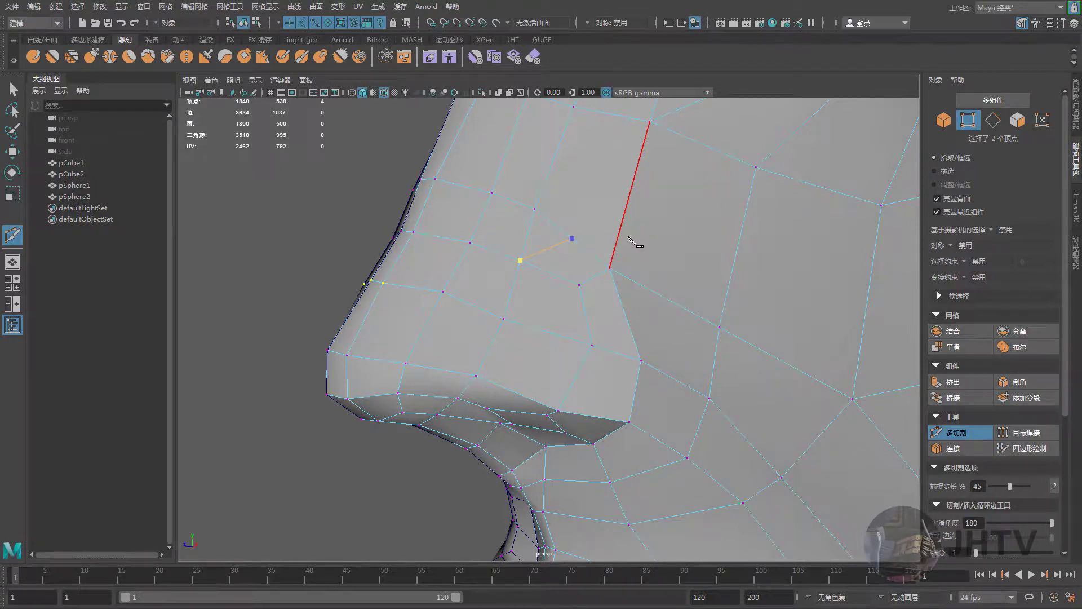
{"action": "key", "text": "Escape"}
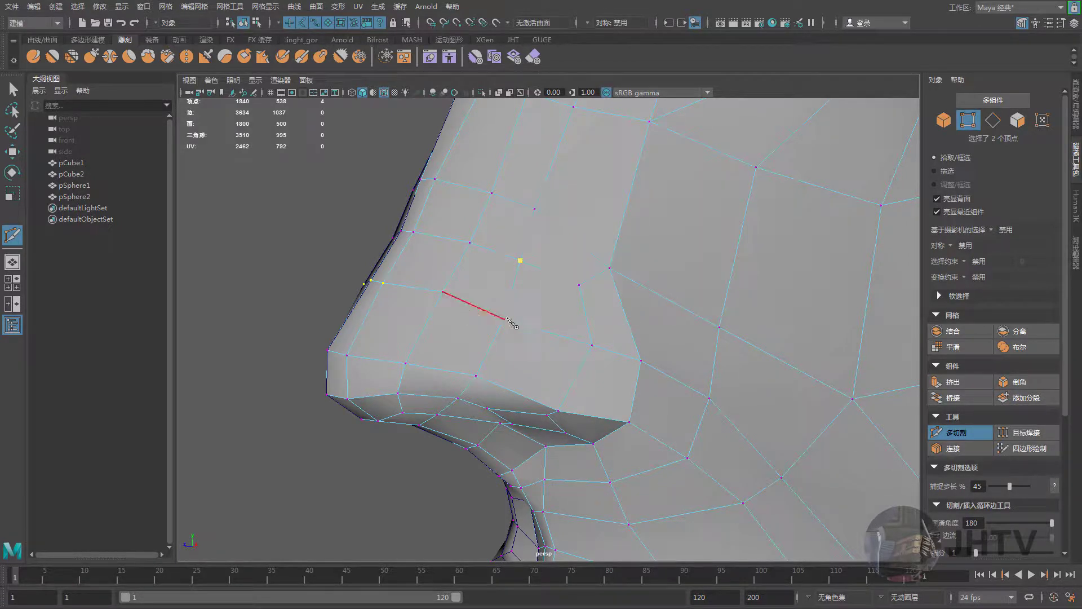
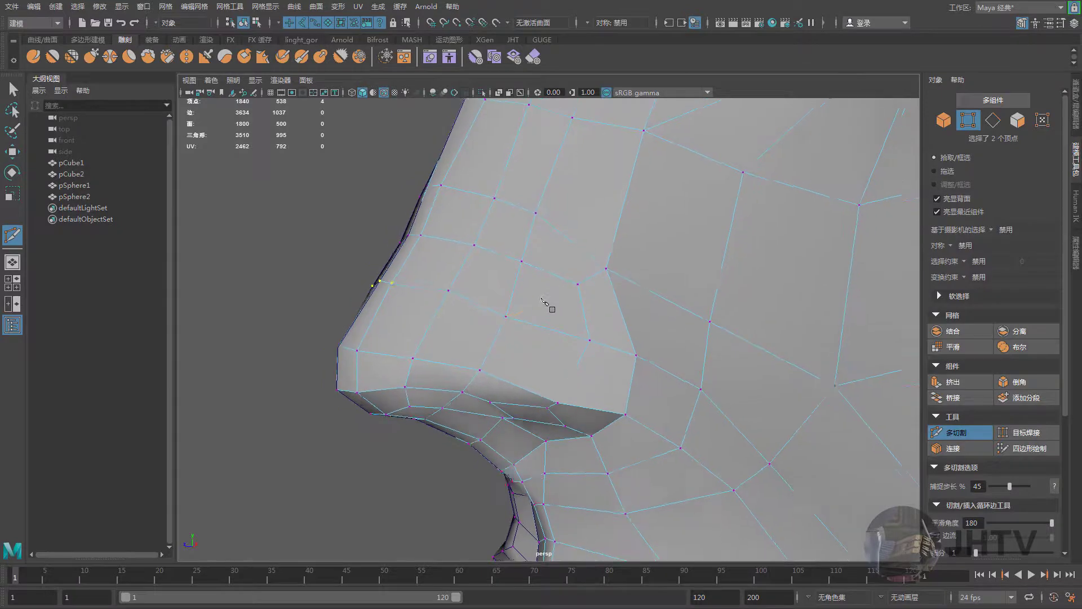
Cut a new four-point edge line down the cheek beside the nose with Multi-Cut
{"action": "key", "text": "w"}
{"action": "mouse_move", "coordinate": [573, 295]}
{"action": "left_mouse_down", "text": "alt"}
{"action": "mouse_move", "coordinate": [556, 285]}
{"action": "mouse_move", "coordinate": [576, 310]}
{"action": "left_mouse_up", "text": "alt"}
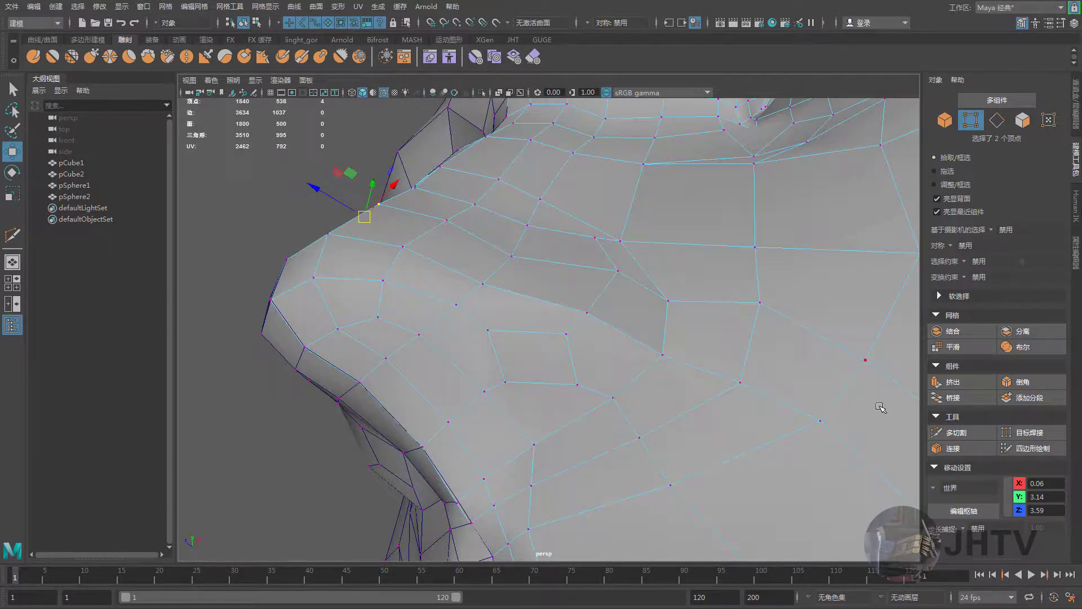
{"action": "left_click", "coordinate": [959, 432]}
{"action": "scroll", "coordinate": [507, 282], "scroll_direction": "up", "scroll_amount": 5}
{"action": "left_click", "coordinate": [506, 265]}
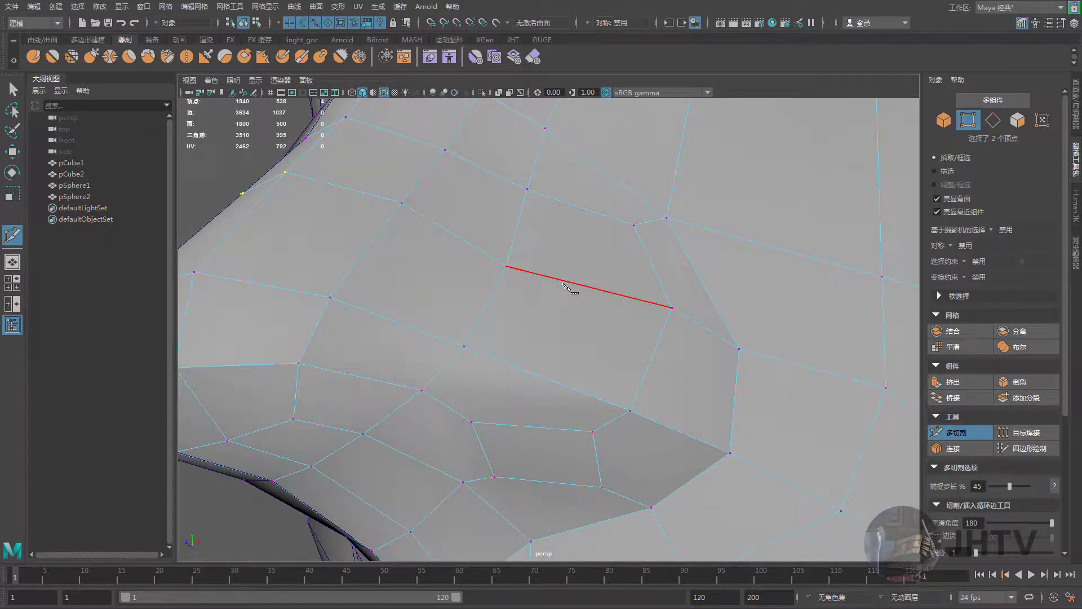
{"action": "left_click", "coordinate": [564, 281]}
{"action": "left_click", "coordinate": [529, 371]}
{"action": "left_click", "coordinate": [554, 415]}
{"action": "key", "text": "Return"}
Orbit around the nose and undo a stray, unfinished cut point
{"action": "left_click_drag", "start_coordinate": [554, 415], "coordinate": [553, 355], "text": "alt"}
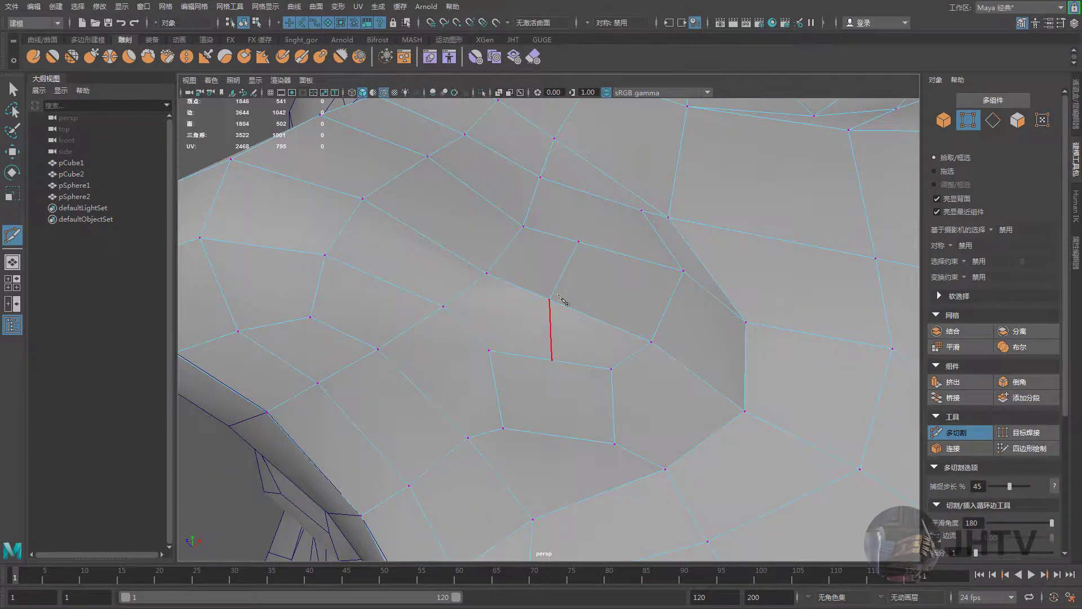
{"action": "mouse_move", "coordinate": [563, 301]}
{"action": "left_mouse_down", "text": "alt"}
{"action": "mouse_move", "coordinate": [529, 302]}
{"action": "mouse_move", "coordinate": [563, 288]}
{"action": "left_mouse_up", "text": "alt"}
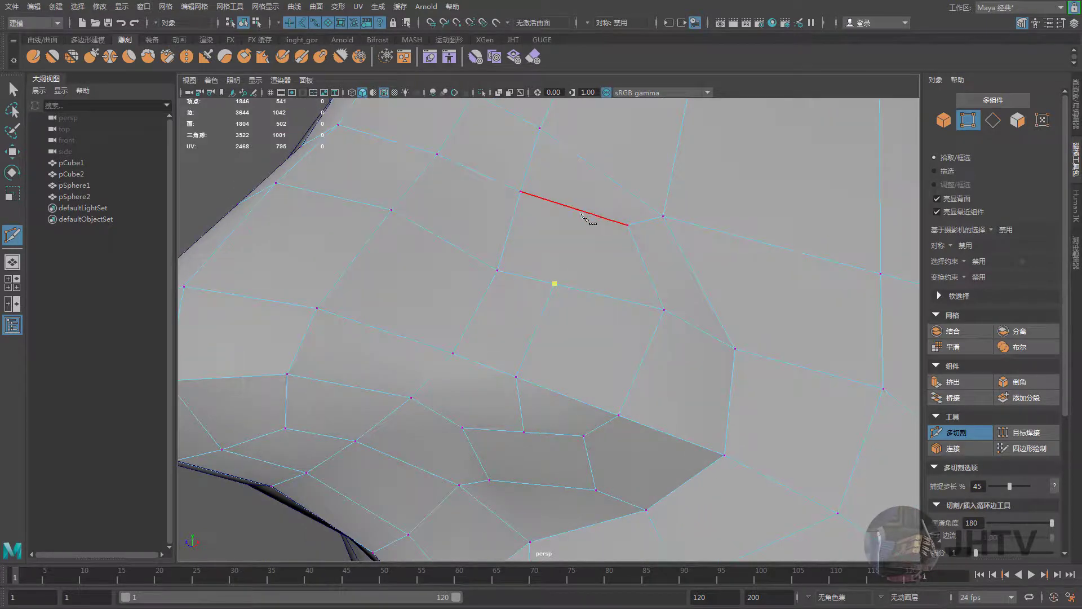
{"action": "left_click_drag", "start_coordinate": [578, 220], "coordinate": [581, 316], "text": "alt"}
{"action": "left_click", "coordinate": [605, 228]}
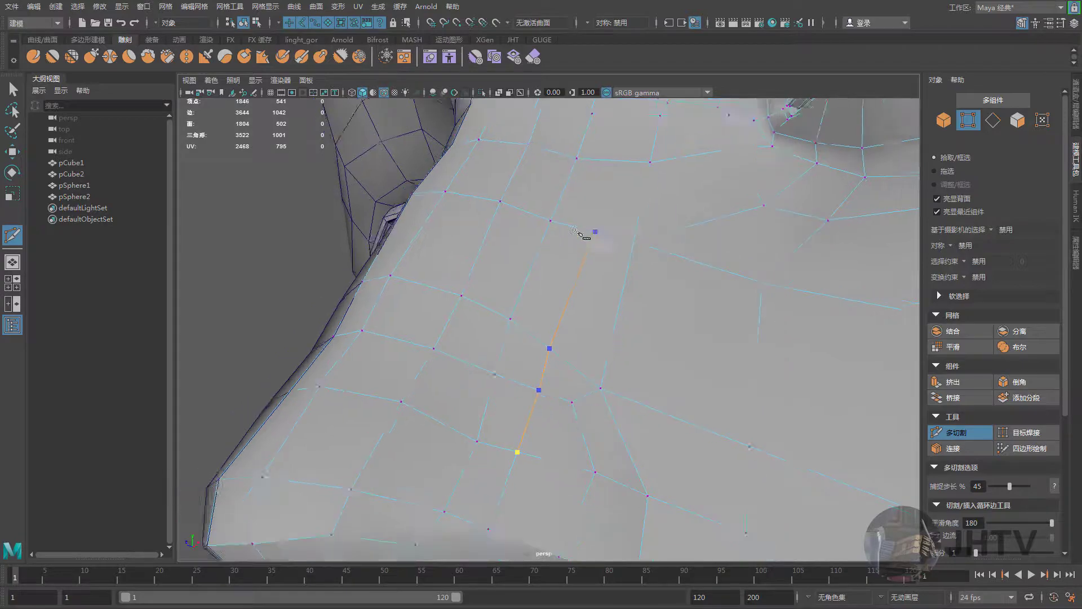
{"action": "mouse_move", "coordinate": [575, 228]}
{"action": "left_mouse_down", "text": "alt"}
{"action": "mouse_move", "coordinate": [616, 175]}
{"action": "mouse_move", "coordinate": [633, 242]}
{"action": "mouse_move", "coordinate": [604, 235]}
{"action": "mouse_move", "coordinate": [507, 410]}
{"action": "mouse_move", "coordinate": [447, 374]}
{"action": "mouse_move", "coordinate": [558, 362]}
{"action": "left_mouse_up", "text": "alt"}
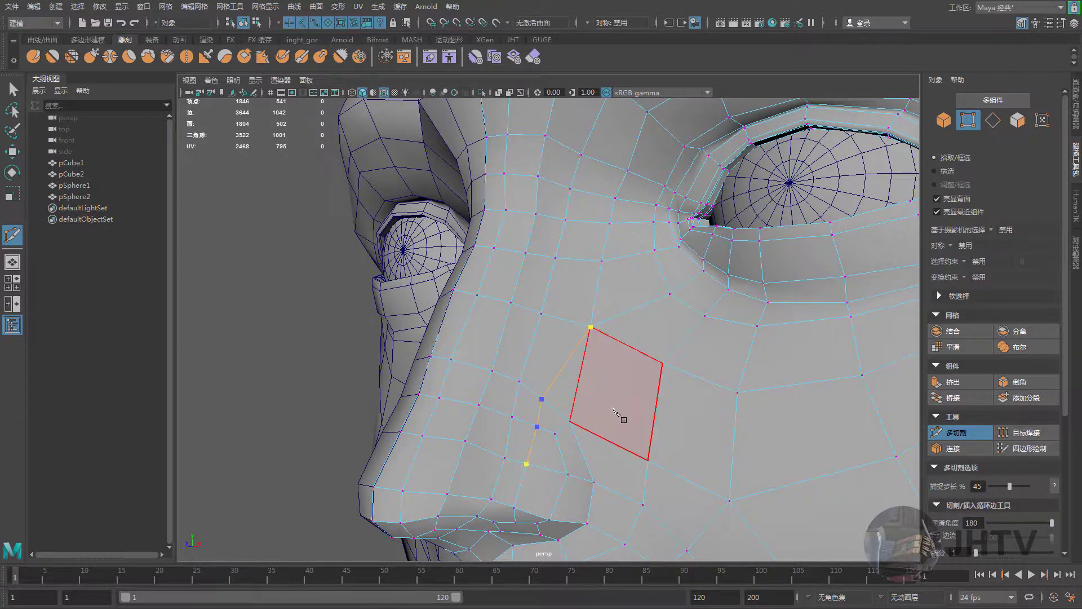
{"action": "mouse_move", "coordinate": [623, 415]}
{"action": "left_mouse_down", "text": "alt"}
{"action": "mouse_move", "coordinate": [570, 411]}
{"action": "mouse_move", "coordinate": [551, 374]}
{"action": "left_mouse_up", "text": "alt"}
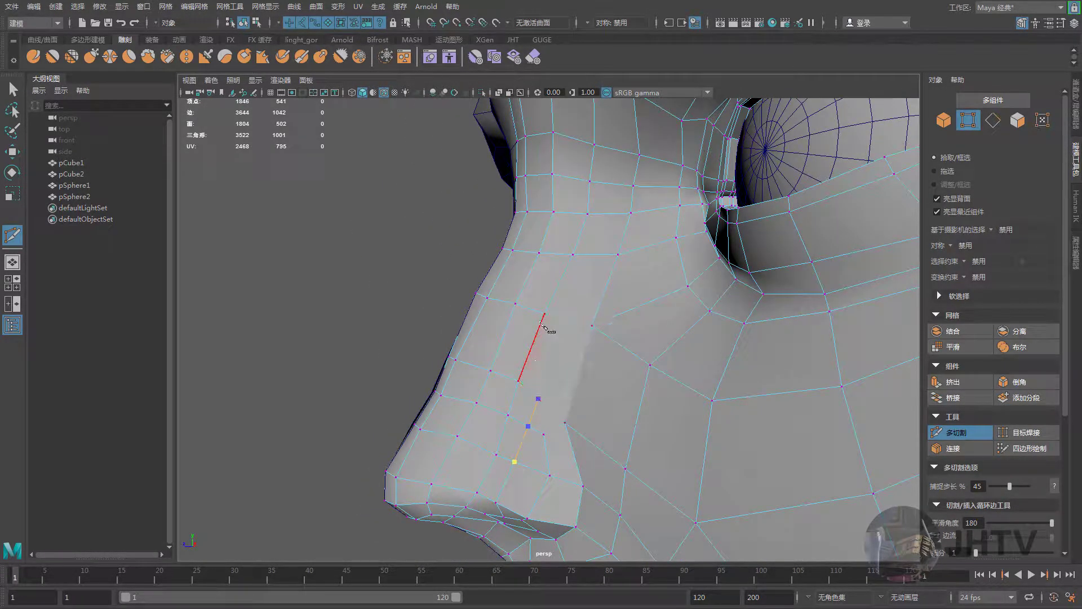
{"action": "mouse_move", "coordinate": [500, 405]}
{"action": "left_mouse_down", "text": "alt"}
{"action": "mouse_move", "coordinate": [536, 367]}
{"action": "mouse_move", "coordinate": [551, 397]}
{"action": "mouse_move", "coordinate": [519, 314]}
{"action": "mouse_move", "coordinate": [494, 335]}
{"action": "left_mouse_up", "text": "alt"}
{"action": "key", "text": "ctrl+z"}
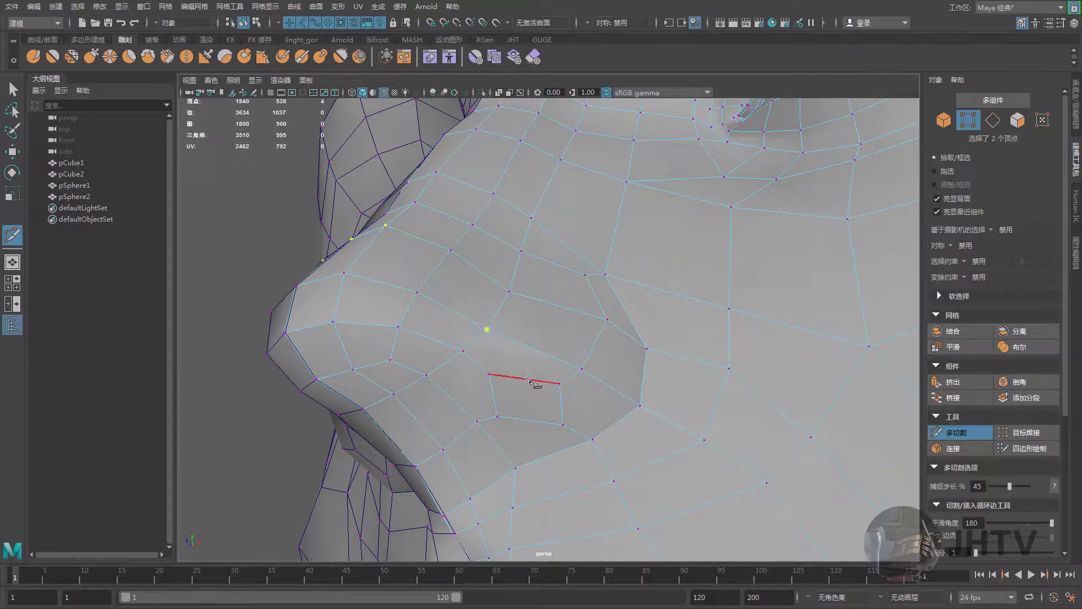
Cut and commit a new edge below the nostril on the nose side
{"action": "left_click", "coordinate": [526, 378]}
{"action": "mouse_move", "coordinate": [526, 378]}
{"action": "left_mouse_down", "text": "alt"}
{"action": "mouse_move", "coordinate": [568, 394]}
{"action": "mouse_move", "coordinate": [561, 375]}
{"action": "left_mouse_up", "text": "alt"}
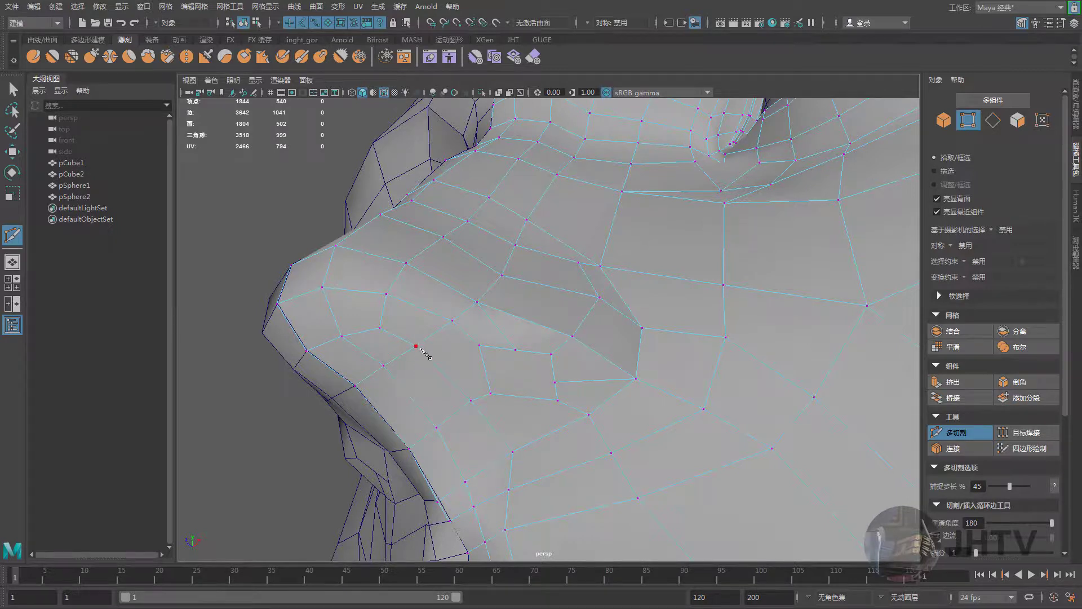
{"action": "left_click", "coordinate": [484, 367]}
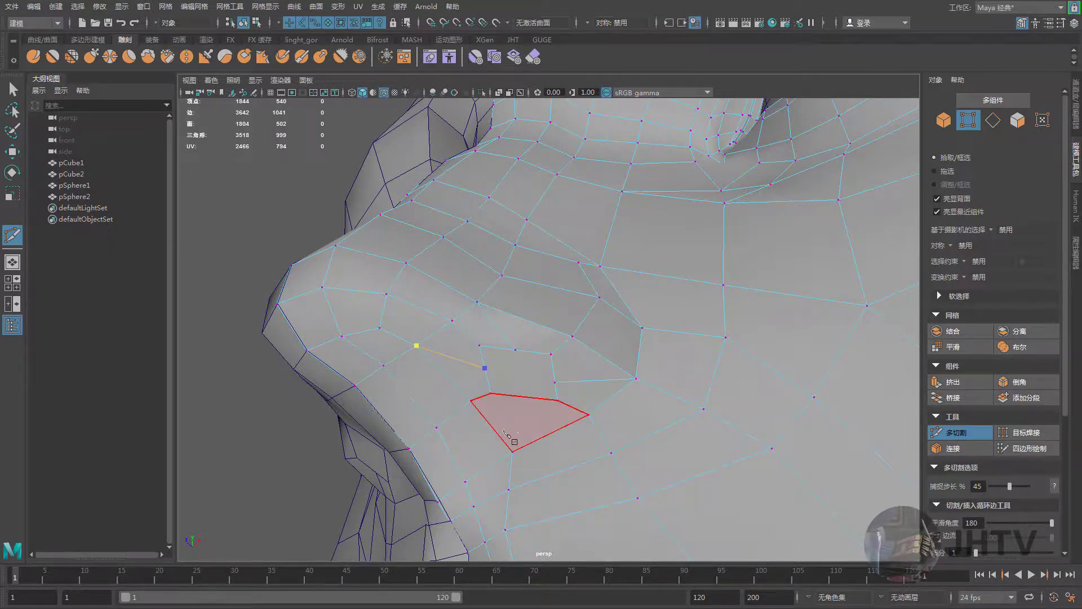
{"action": "key", "text": "Return"}
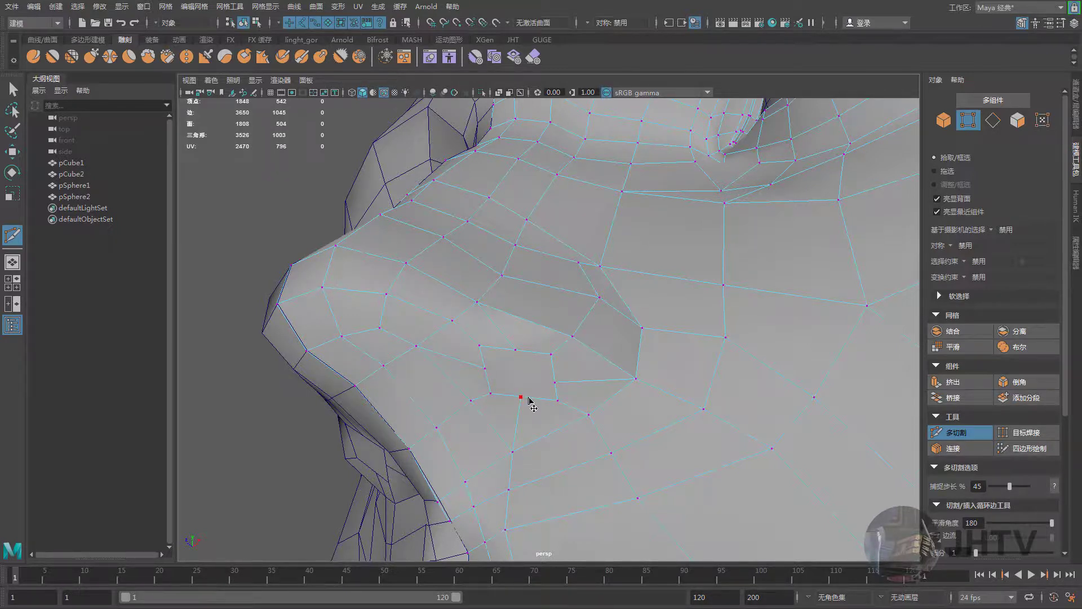
Select a nose-bridge vertex with the Move tool for repositioning
{"action": "key", "text": "w"}
{"action": "left_click", "coordinate": [521, 397]}
{"action": "mouse_move", "coordinate": [530, 401]}
{"action": "left_mouse_down", "text": "alt"}
{"action": "mouse_move", "coordinate": [555, 349]}
{"action": "mouse_move", "coordinate": [544, 294]}
{"action": "left_mouse_up", "text": "alt"}
Select vertices beside the nose bridge and nudge one upward
{"action": "left_click", "coordinate": [492, 294]}
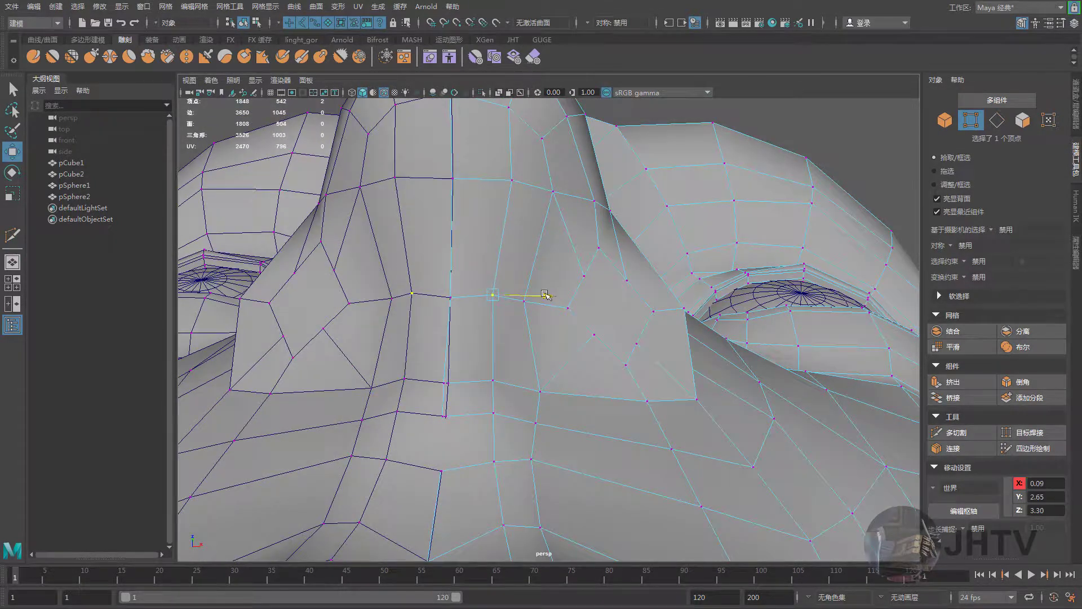
{"action": "left_click", "coordinate": [553, 192]}
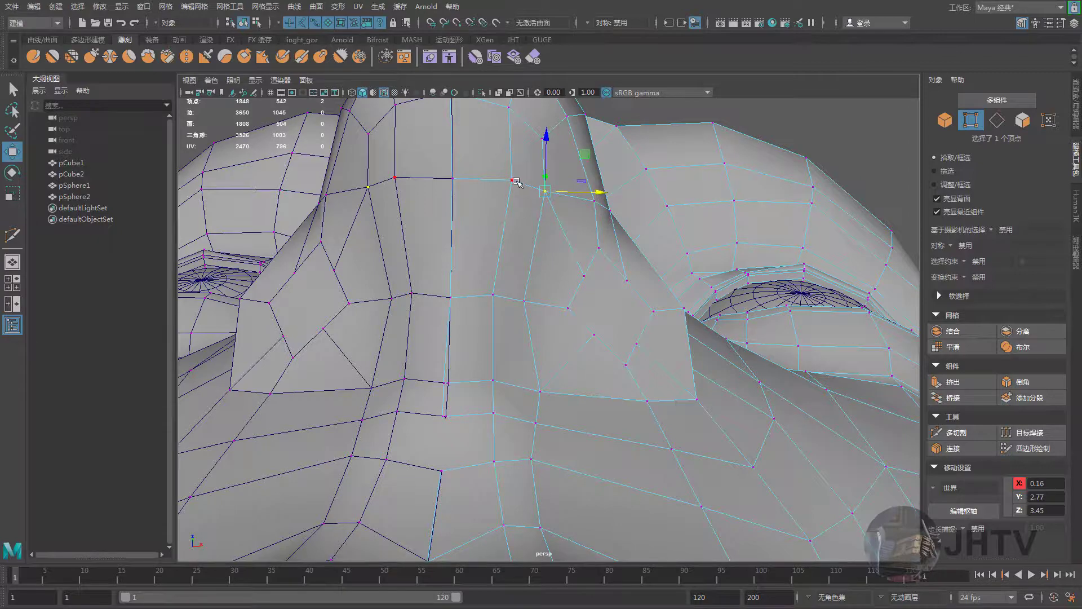
{"action": "left_click", "coordinate": [512, 181]}
{"action": "mouse_move", "coordinate": [514, 179]}
{"action": "left_mouse_down", "text": "alt"}
{"action": "mouse_move", "coordinate": [567, 272]}
{"action": "mouse_move", "coordinate": [617, 260]}
{"action": "left_mouse_up", "text": "alt"}
{"action": "left_click", "coordinate": [568, 275]}
{"action": "scroll", "coordinate": [607, 301], "scroll_direction": "up", "scroll_amount": 3}
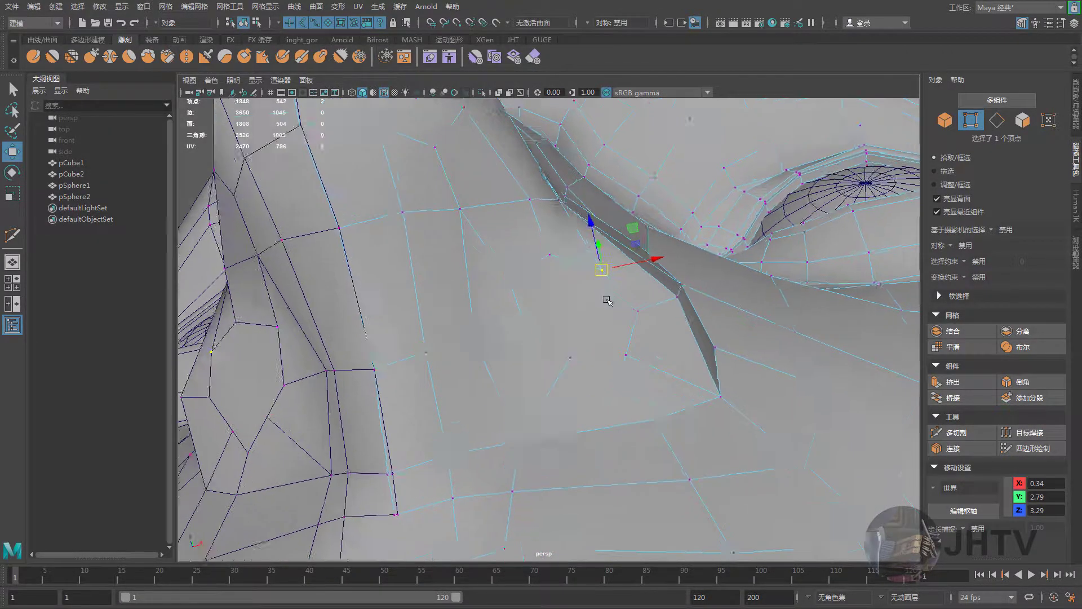
{"action": "mouse_move", "coordinate": [607, 300]}
{"action": "left_mouse_down", "text": "alt"}
{"action": "mouse_move", "coordinate": [555, 305]}
{"action": "mouse_move", "coordinate": [523, 269]}
{"action": "mouse_move", "coordinate": [524, 234]}
{"action": "mouse_move", "coordinate": [467, 305]}
{"action": "left_mouse_up", "text": "alt"}
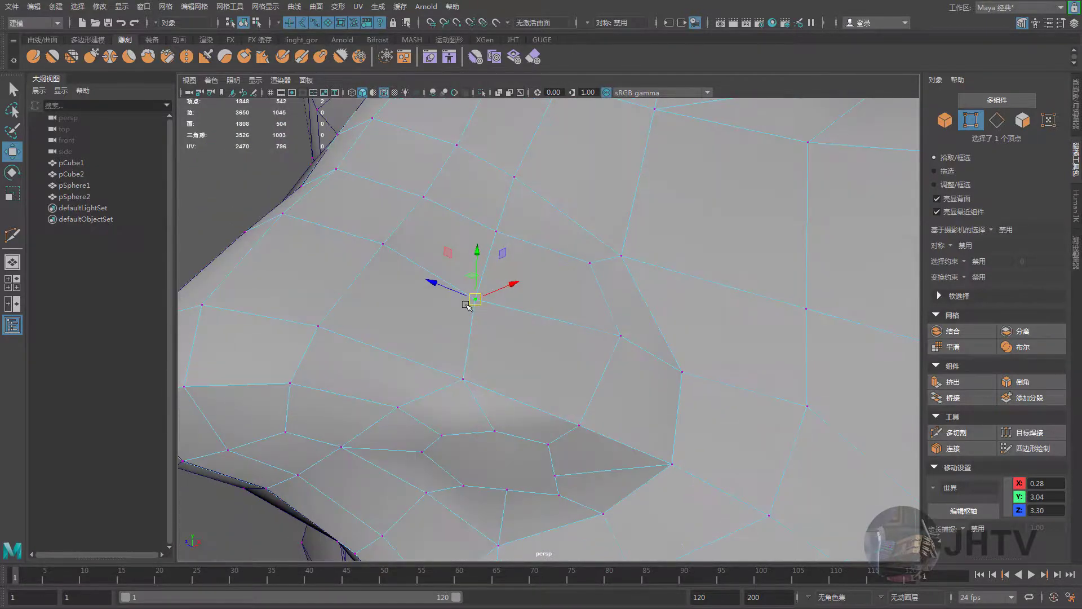
Return to vertex mode and raise the lower corner vertex of the nose
{"action": "key", "text": "F8"}
{"action": "right_click_drag", "start_coordinate": [509, 231], "coordinate": [488, 234]}
{"action": "left_click", "coordinate": [483, 279]}
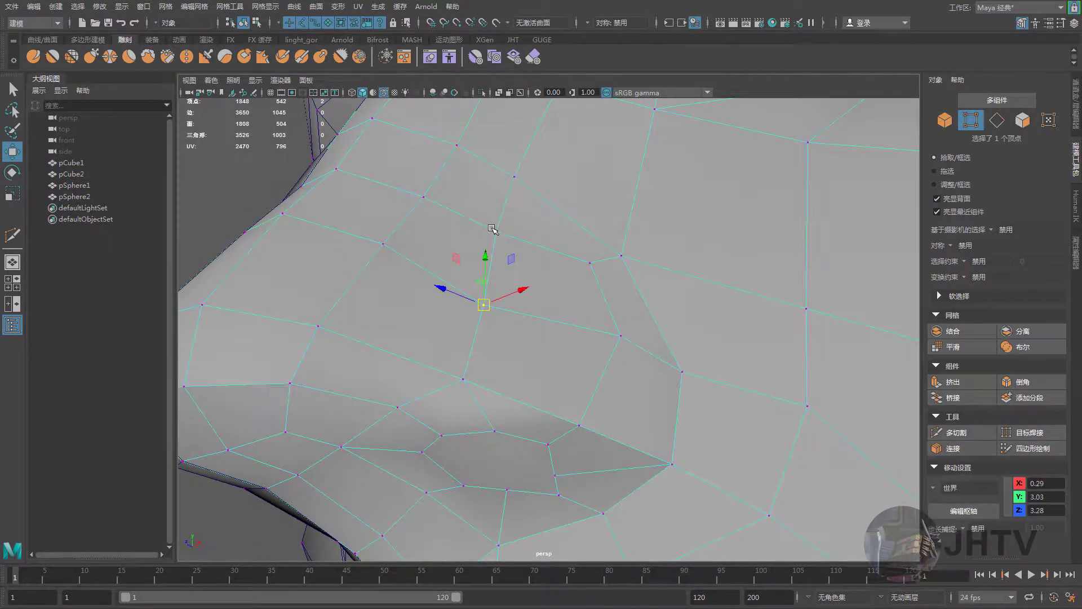
{"action": "mouse_move", "coordinate": [499, 235]}
{"action": "left_mouse_down", "text": "alt"}
{"action": "mouse_move", "coordinate": [486, 216]}
{"action": "mouse_move", "coordinate": [491, 167]}
{"action": "left_mouse_up", "text": "alt"}
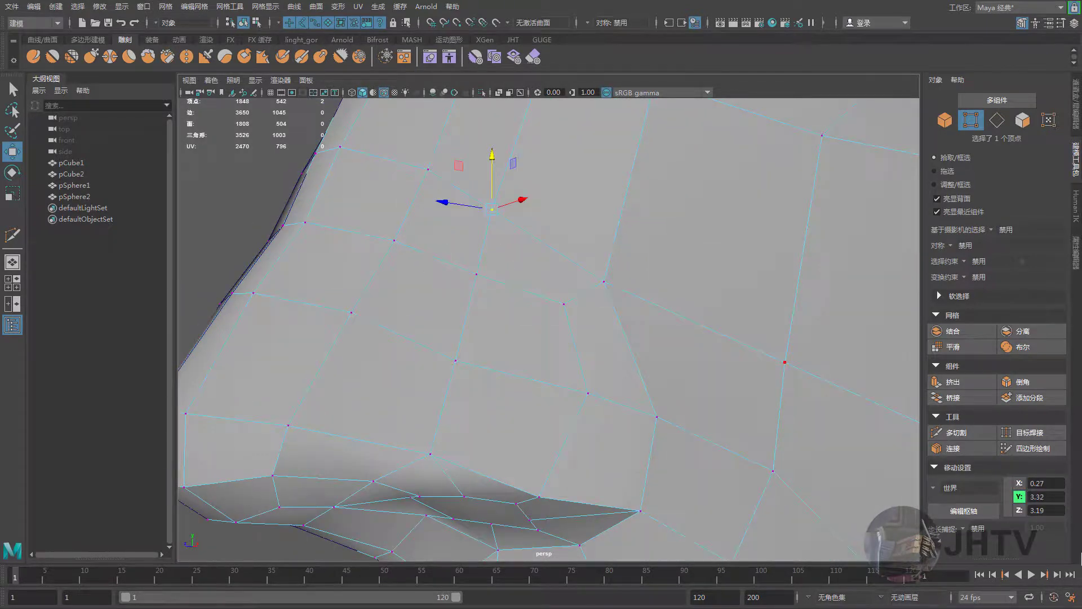
{"action": "scroll", "coordinate": [514, 294], "scroll_direction": "down", "scroll_amount": 3}
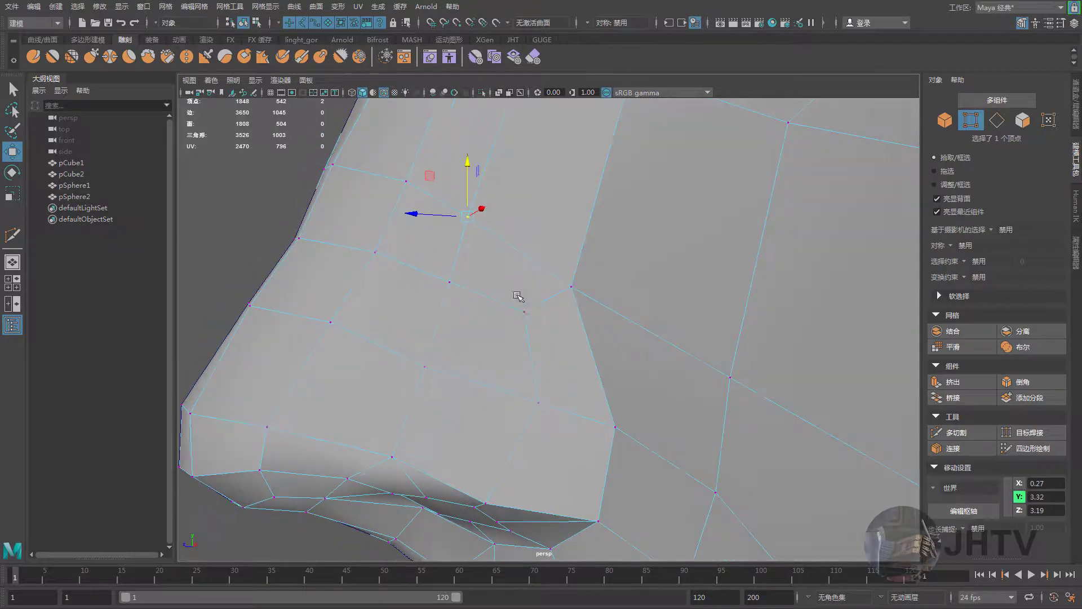
{"action": "scroll", "coordinate": [551, 290], "scroll_direction": "up", "scroll_amount": 1}
{"action": "scroll", "coordinate": [558, 280], "scroll_direction": "up", "scroll_amount": 2}
{"action": "mouse_move", "coordinate": [558, 280]}
{"action": "left_mouse_down", "text": "alt"}
{"action": "mouse_move", "coordinate": [575, 338]}
{"action": "mouse_move", "coordinate": [547, 379]}
{"action": "mouse_move", "coordinate": [539, 365]}
{"action": "left_mouse_up", "text": "alt"}
{"action": "left_click", "coordinate": [534, 427]}
{"action": "left_click_drag", "start_coordinate": [539, 365], "coordinate": [590, 412], "text": "alt"}
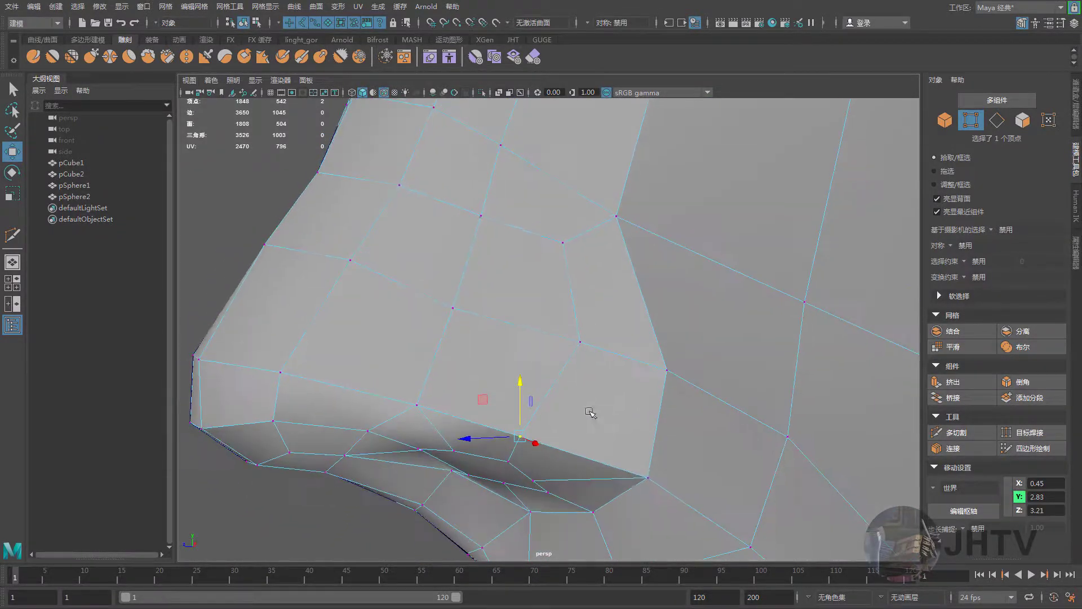
Pull the nostril-edge vertex up and right to even out the edges
{"action": "mouse_move", "coordinate": [654, 476]}
{"action": "left_mouse_down", "text": "alt"}
{"action": "mouse_move", "coordinate": [652, 415]}
{"action": "mouse_move", "coordinate": [695, 237]}
{"action": "left_mouse_up", "text": "alt"}
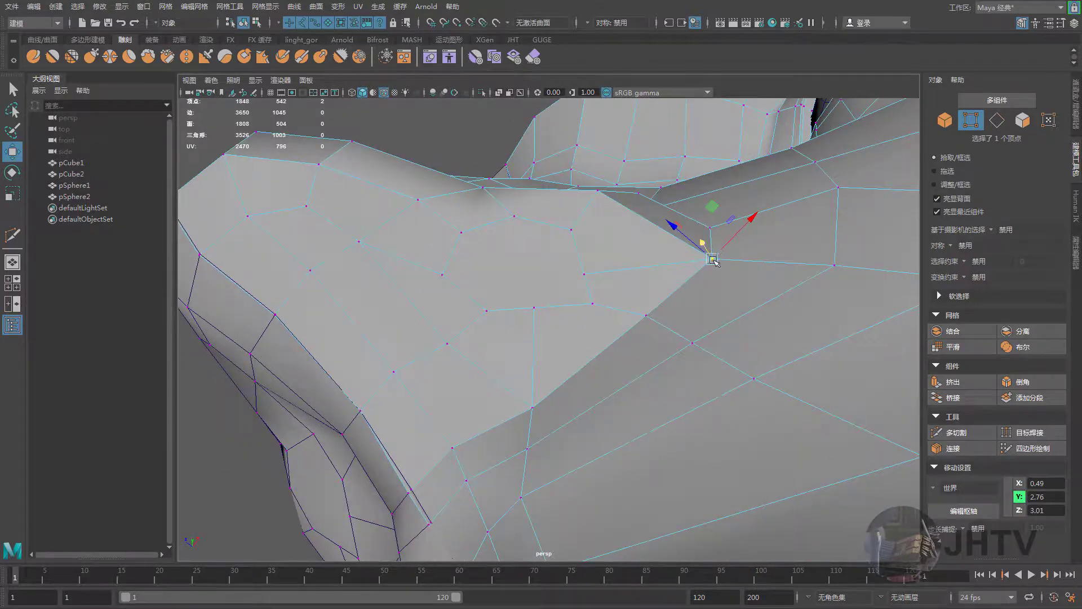
{"action": "left_click", "coordinate": [586, 273]}
{"action": "left_click_drag", "start_coordinate": [591, 270], "coordinate": [622, 265]}
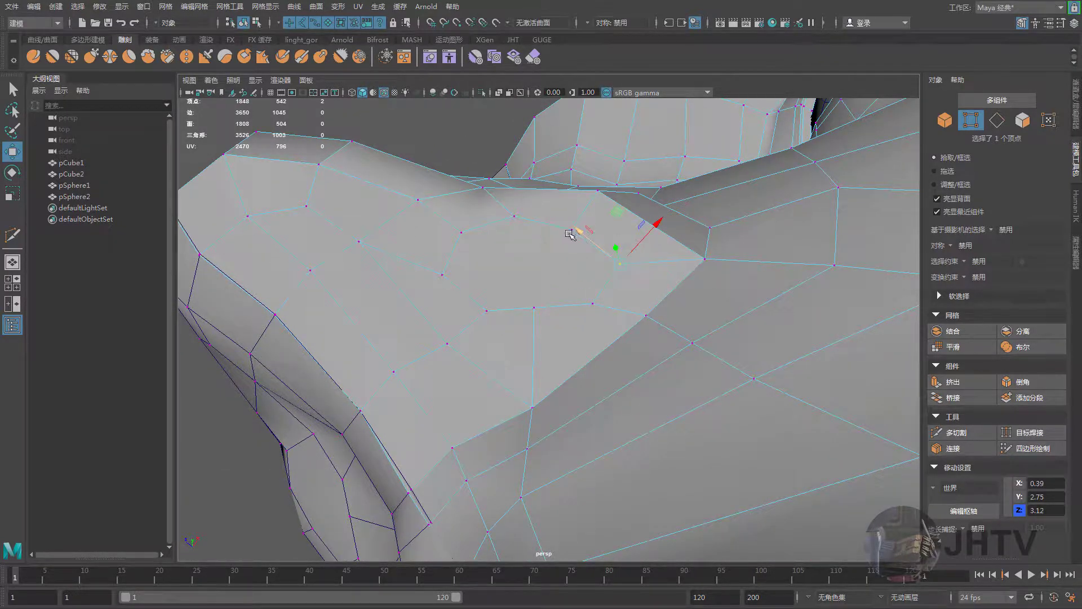
{"action": "mouse_move", "coordinate": [574, 230]}
{"action": "left_mouse_down"}
{"action": "mouse_move", "coordinate": [580, 278]}
{"action": "mouse_move", "coordinate": [545, 290]}
{"action": "left_mouse_up"}
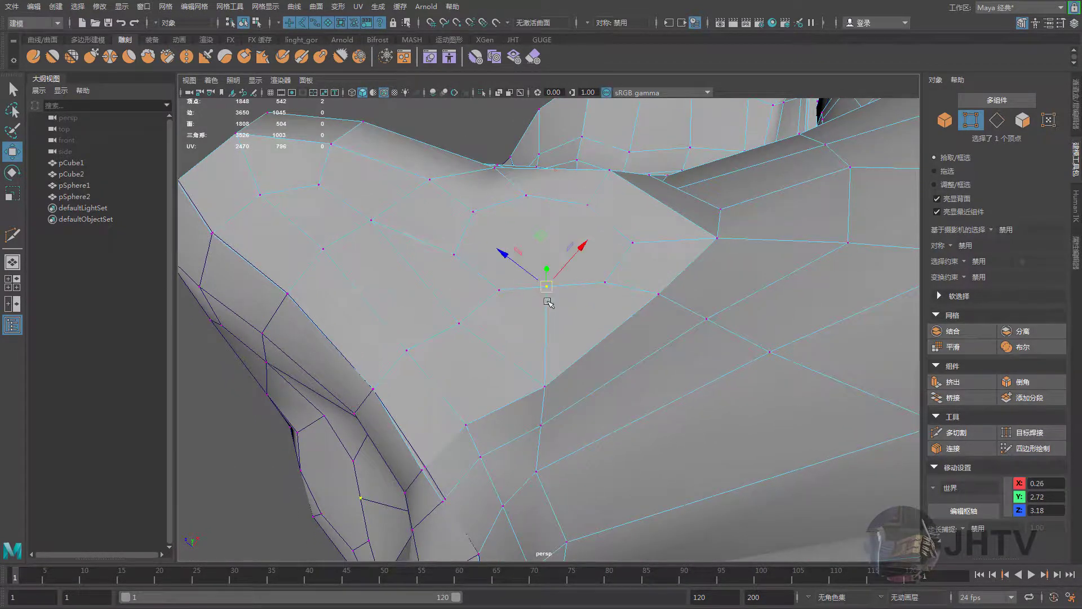
{"action": "left_click", "coordinate": [499, 290]}
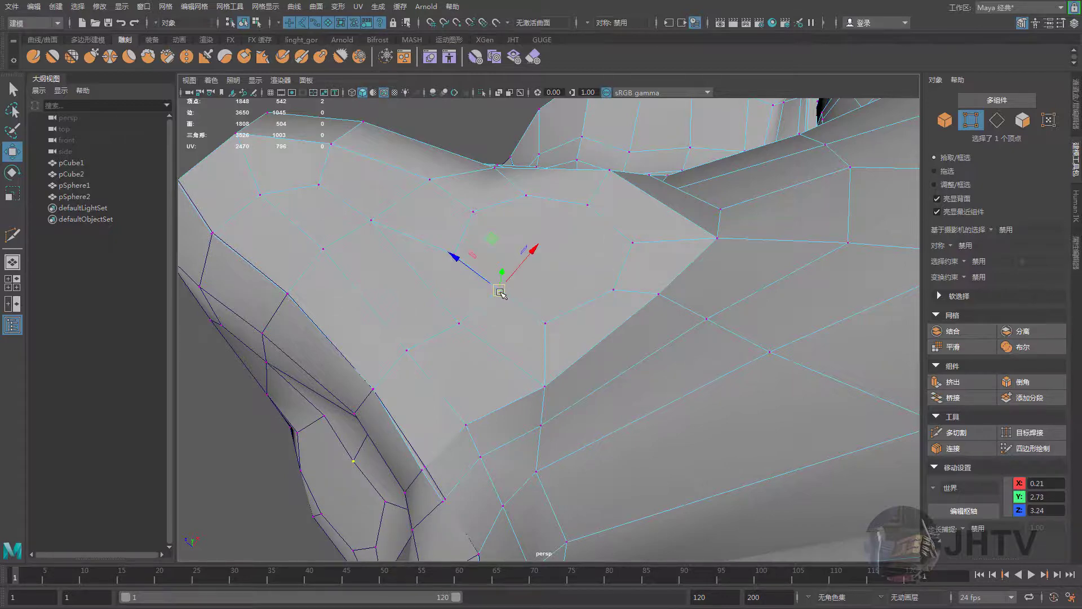
Move the centre vertex of the nose wing up, right and inward
{"action": "key", "text": "F8"}
{"action": "key", "text": "F8"}
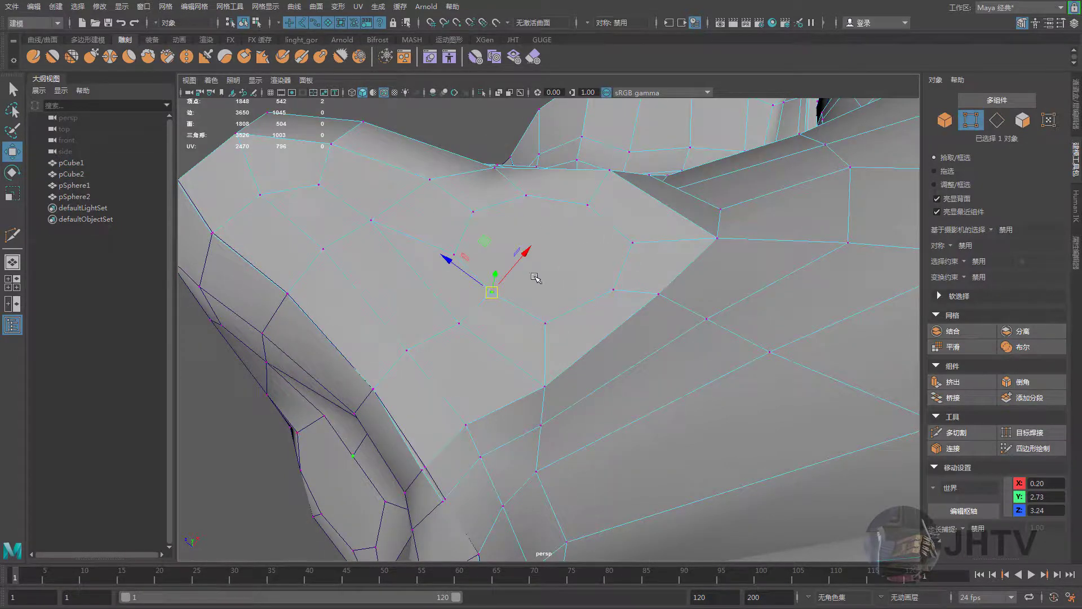
{"action": "left_click_drag", "start_coordinate": [549, 319], "coordinate": [633, 285]}
{"action": "middle_click_drag", "start_coordinate": [633, 285], "coordinate": [634, 288]}
{"action": "left_click_drag", "start_coordinate": [633, 286], "coordinate": [620, 244], "text": "alt"}
{"action": "middle_click_drag", "start_coordinate": [620, 244], "coordinate": [625, 256]}
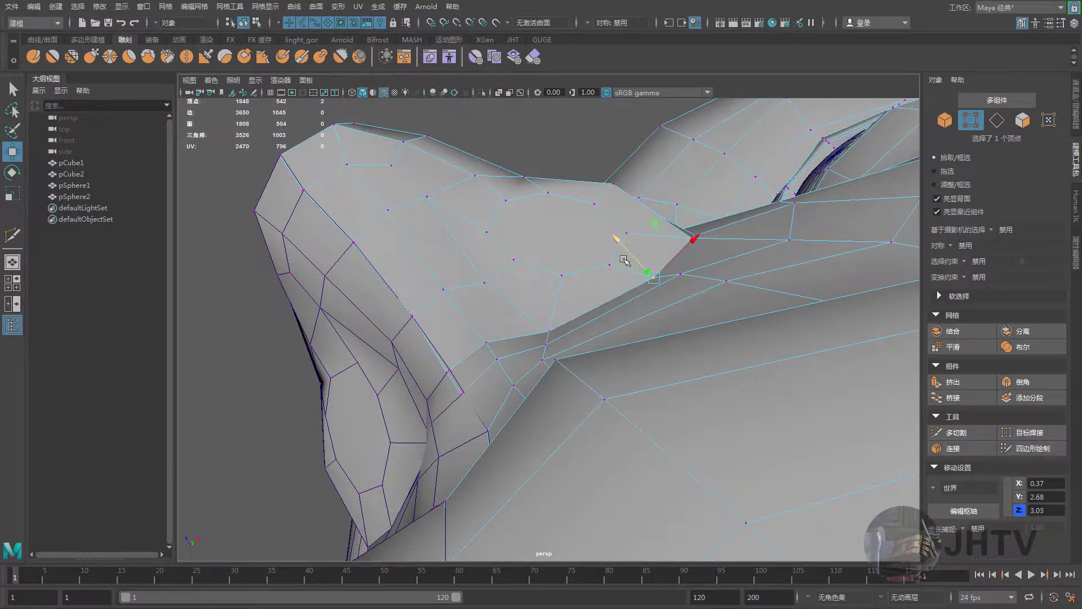
{"action": "mouse_move", "coordinate": [625, 256]}
{"action": "left_mouse_down", "text": "alt"}
{"action": "mouse_move", "coordinate": [609, 331]}
{"action": "mouse_move", "coordinate": [526, 362]}
{"action": "left_mouse_up", "text": "alt"}
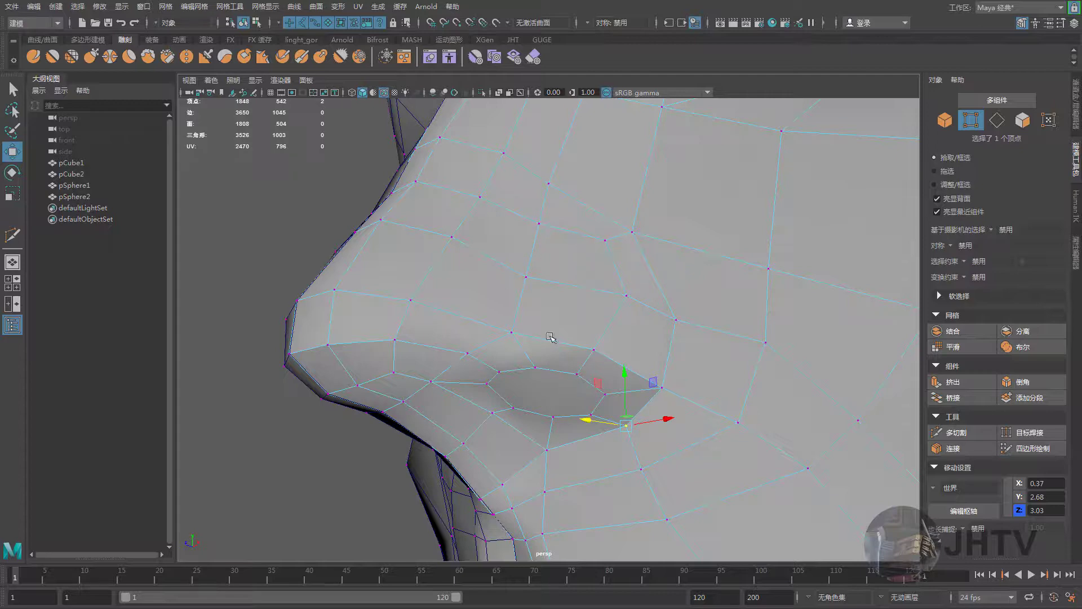
{"action": "mouse_move", "coordinate": [550, 337]}
{"action": "left_mouse_down", "text": "alt"}
{"action": "mouse_move", "coordinate": [529, 345]}
{"action": "mouse_move", "coordinate": [531, 334]}
{"action": "mouse_move", "coordinate": [620, 365]}
{"action": "mouse_move", "coordinate": [593, 337]}
{"action": "mouse_move", "coordinate": [551, 380]}
{"action": "mouse_move", "coordinate": [586, 362]}
{"action": "mouse_move", "coordinate": [556, 380]}
{"action": "mouse_move", "coordinate": [569, 368]}
{"action": "mouse_move", "coordinate": [525, 361]}
{"action": "mouse_move", "coordinate": [507, 372]}
{"action": "mouse_move", "coordinate": [527, 375]}
{"action": "mouse_move", "coordinate": [510, 331]}
{"action": "mouse_move", "coordinate": [369, 346]}
{"action": "mouse_move", "coordinate": [424, 353]}
{"action": "left_mouse_up", "text": "alt"}
Select two vertices under the nose and raise, then slightly lower them
{"action": "left_click", "coordinate": [554, 374]}
{"action": "left_click", "coordinate": [563, 398], "text": "shift"}
{"action": "left_click", "coordinate": [533, 400]}
{"action": "scroll", "coordinate": [569, 368], "scroll_direction": "up", "scroll_amount": 1}
{"action": "scroll", "coordinate": [569, 369], "scroll_direction": "up", "scroll_amount": 1}
{"action": "left_click", "coordinate": [525, 373], "text": "shift"}
{"action": "scroll", "coordinate": [424, 354], "scroll_direction": "down", "scroll_amount": 2}
{"action": "mouse_move", "coordinate": [618, 311]}
{"action": "left_mouse_down"}
{"action": "mouse_move", "coordinate": [613, 302]}
{"action": "mouse_move", "coordinate": [579, 310]}
{"action": "left_mouse_up"}
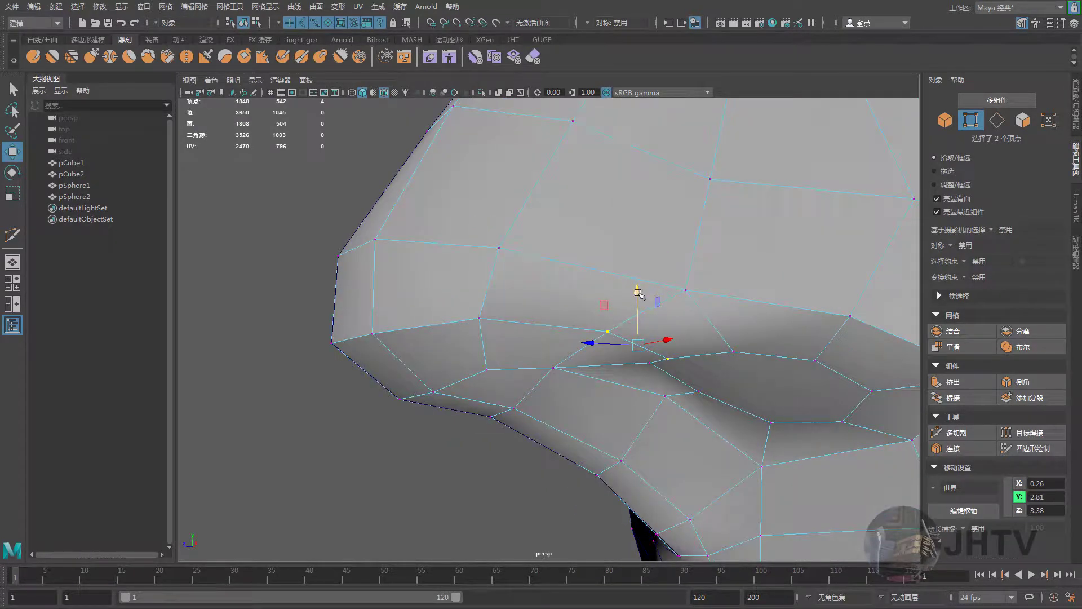
{"action": "mouse_move", "coordinate": [639, 293]}
{"action": "left_mouse_down", "text": "alt"}
{"action": "mouse_move", "coordinate": [679, 372]}
{"action": "mouse_move", "coordinate": [620, 375]}
{"action": "left_mouse_up", "text": "alt"}
{"action": "mouse_move", "coordinate": [657, 338]}
{"action": "left_mouse_down"}
{"action": "mouse_move", "coordinate": [657, 348]}
{"action": "mouse_move", "coordinate": [725, 373]}
{"action": "left_mouse_up"}
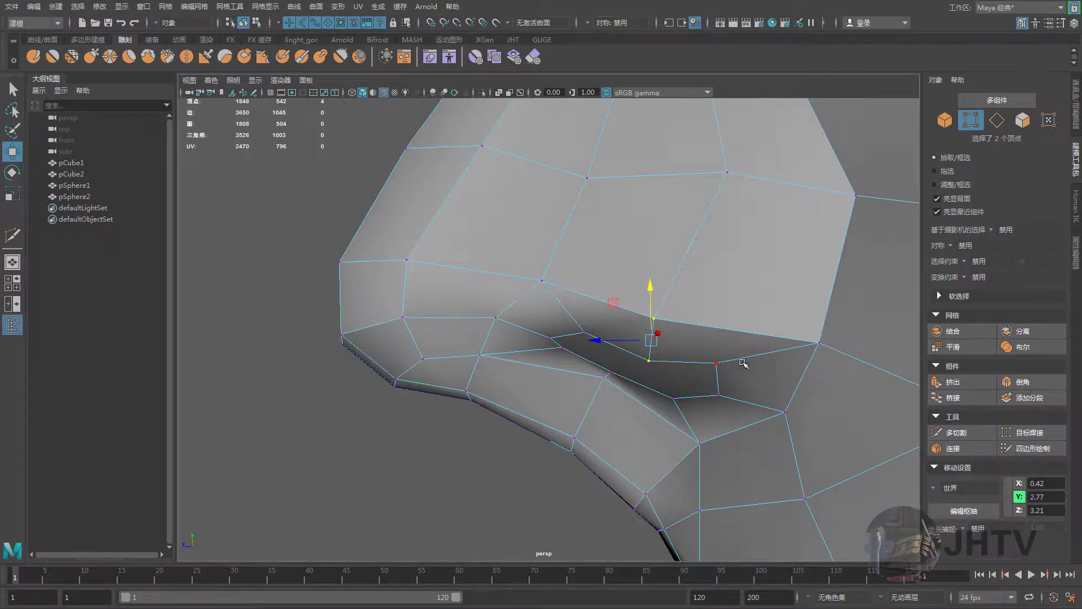
Select vertices around the nostril and along the nose side
{"action": "left_click", "coordinate": [715, 363]}
{"action": "left_click", "coordinate": [818, 342], "text": "shift"}
{"action": "mouse_move", "coordinate": [784, 352]}
{"action": "left_mouse_down", "text": "alt"}
{"action": "mouse_move", "coordinate": [797, 357]}
{"action": "mouse_move", "coordinate": [752, 345]}
{"action": "mouse_move", "coordinate": [762, 336]}
{"action": "mouse_move", "coordinate": [719, 338]}
{"action": "mouse_move", "coordinate": [788, 341]}
{"action": "mouse_move", "coordinate": [765, 333]}
{"action": "mouse_move", "coordinate": [733, 344]}
{"action": "mouse_move", "coordinate": [764, 352]}
{"action": "mouse_move", "coordinate": [702, 266]}
{"action": "mouse_move", "coordinate": [693, 214]}
{"action": "mouse_move", "coordinate": [738, 216]}
{"action": "left_mouse_up", "text": "alt"}
{"action": "left_click", "coordinate": [692, 213]}
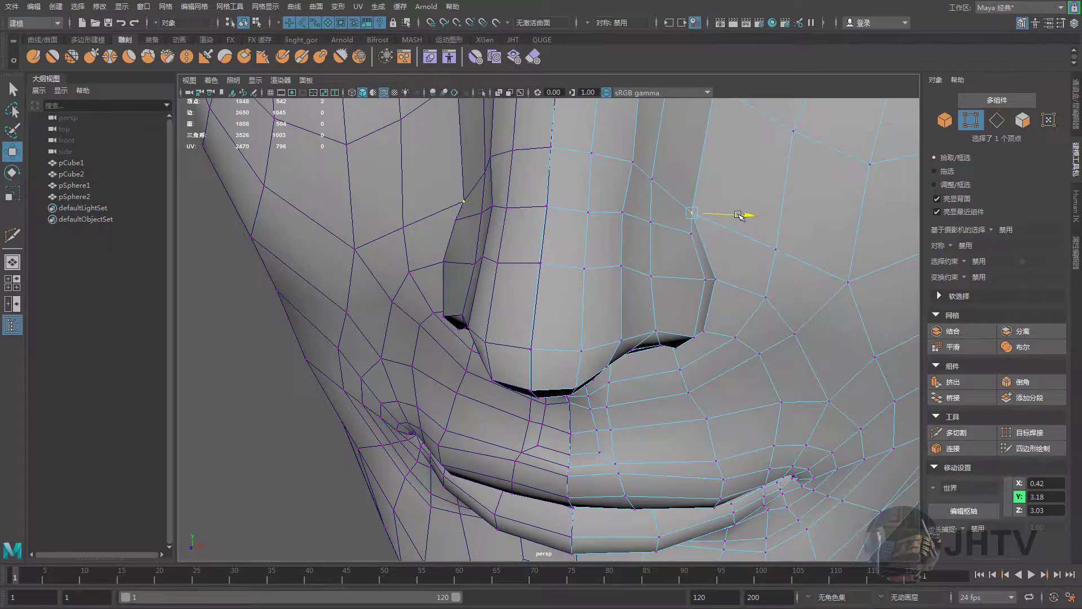
{"action": "left_click", "coordinate": [692, 234]}
{"action": "mouse_move", "coordinate": [686, 241]}
{"action": "left_mouse_down", "text": "alt"}
{"action": "mouse_move", "coordinate": [669, 248]}
{"action": "mouse_move", "coordinate": [635, 224]}
{"action": "mouse_move", "coordinate": [644, 190]}
{"action": "mouse_move", "coordinate": [620, 176]}
{"action": "mouse_move", "coordinate": [648, 298]}
{"action": "mouse_move", "coordinate": [657, 296]}
{"action": "left_mouse_up", "text": "alt"}
{"action": "left_click", "coordinate": [638, 190]}
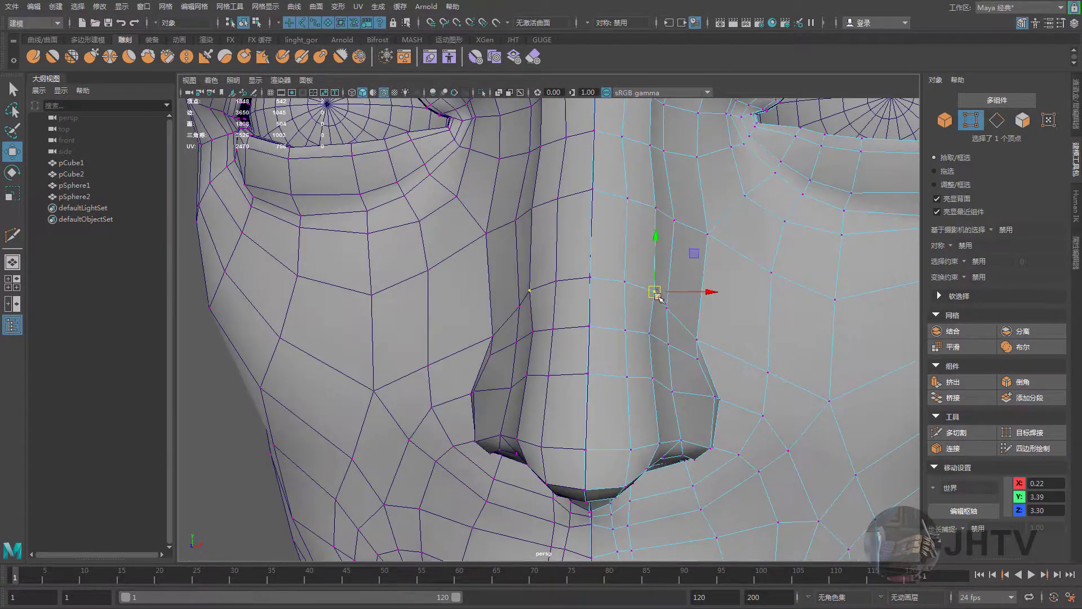
{"action": "left_click", "coordinate": [621, 199]}
{"action": "mouse_move", "coordinate": [622, 198]}
{"action": "left_mouse_down", "text": "alt"}
{"action": "mouse_move", "coordinate": [630, 190]}
{"action": "mouse_move", "coordinate": [563, 152]}
{"action": "mouse_move", "coordinate": [616, 199]}
{"action": "mouse_move", "coordinate": [618, 190]}
{"action": "mouse_move", "coordinate": [606, 327]}
{"action": "mouse_move", "coordinate": [683, 285]}
{"action": "left_mouse_up", "text": "alt"}
Select the underside faces of both nostrils in face mode
{"action": "right_click_drag", "start_coordinate": [684, 285], "coordinate": [684, 314]}
{"action": "left_click", "coordinate": [682, 317]}
{"action": "mouse_move", "coordinate": [682, 319]}
{"action": "left_mouse_down", "text": "alt"}
{"action": "mouse_move", "coordinate": [682, 378]}
{"action": "mouse_move", "coordinate": [705, 367]}
{"action": "mouse_move", "coordinate": [703, 316]}
{"action": "left_mouse_up", "text": "alt"}
Delete the nostril underside faces and select the nostril rim edge loop
{"action": "key", "text": "Delete"}
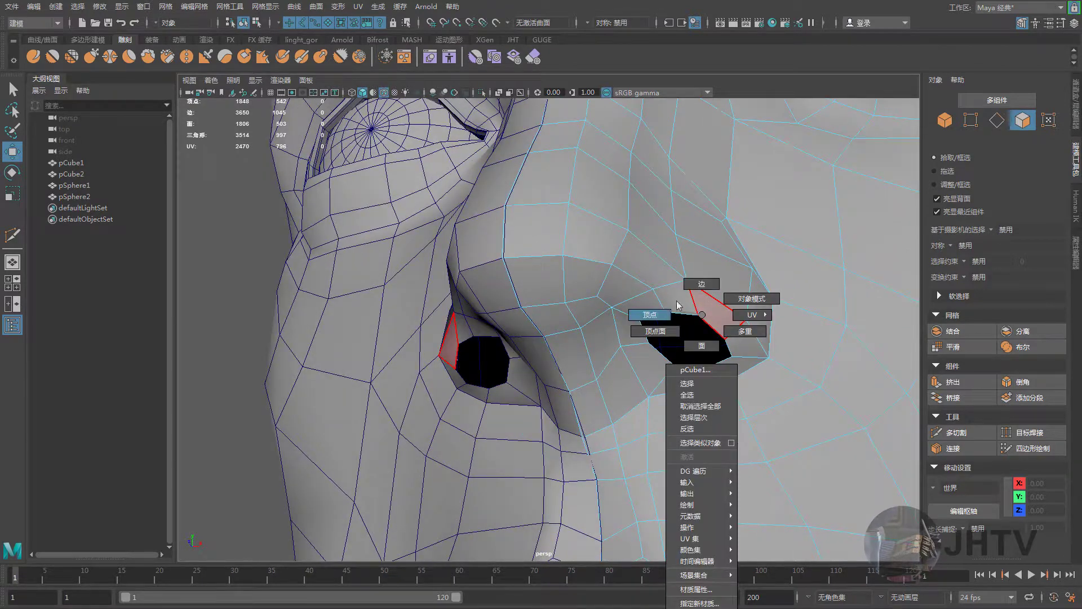
{"action": "right_click_drag", "start_coordinate": [703, 315], "coordinate": [653, 314]}
{"action": "left_click", "coordinate": [675, 311]}
{"action": "mouse_move", "coordinate": [674, 312]}
{"action": "left_mouse_down", "text": "alt"}
{"action": "mouse_move", "coordinate": [689, 333]}
{"action": "mouse_move", "coordinate": [694, 299]}
{"action": "left_mouse_up", "text": "alt"}
{"action": "double_click", "coordinate": [664, 336]}
Move the nostril rim loop up slightly, trying scale and rotate adjustments
{"action": "mouse_move", "coordinate": [694, 299]}
{"action": "left_mouse_down", "text": "alt"}
{"action": "mouse_move", "coordinate": [643, 309]}
{"action": "mouse_move", "coordinate": [621, 270]}
{"action": "mouse_move", "coordinate": [623, 169]}
{"action": "mouse_move", "coordinate": [642, 246]}
{"action": "left_mouse_up", "text": "alt"}
{"action": "key", "text": "r"}
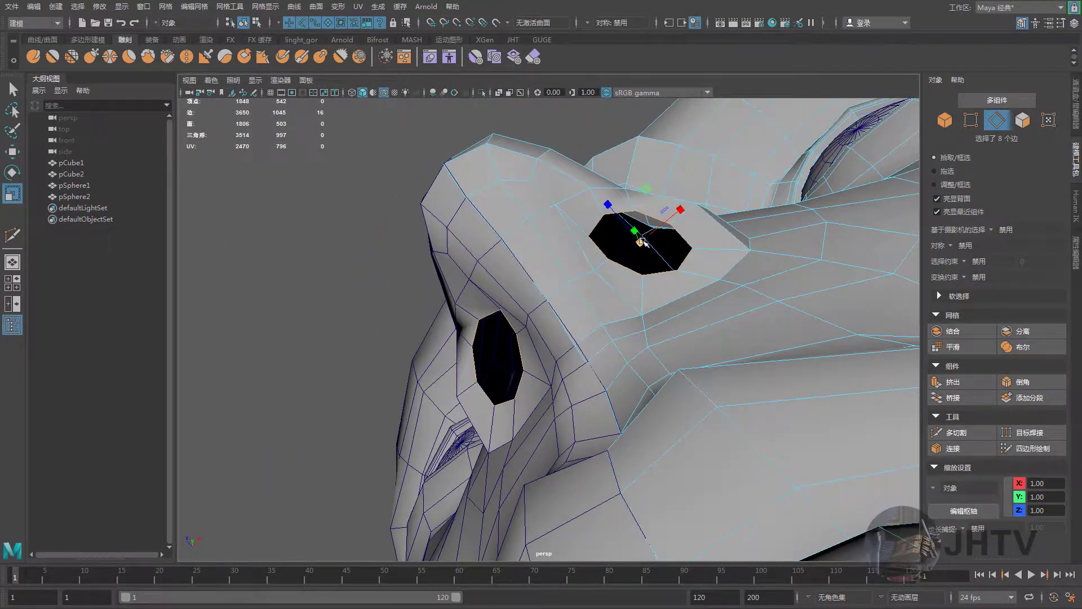
{"action": "key", "text": "w"}
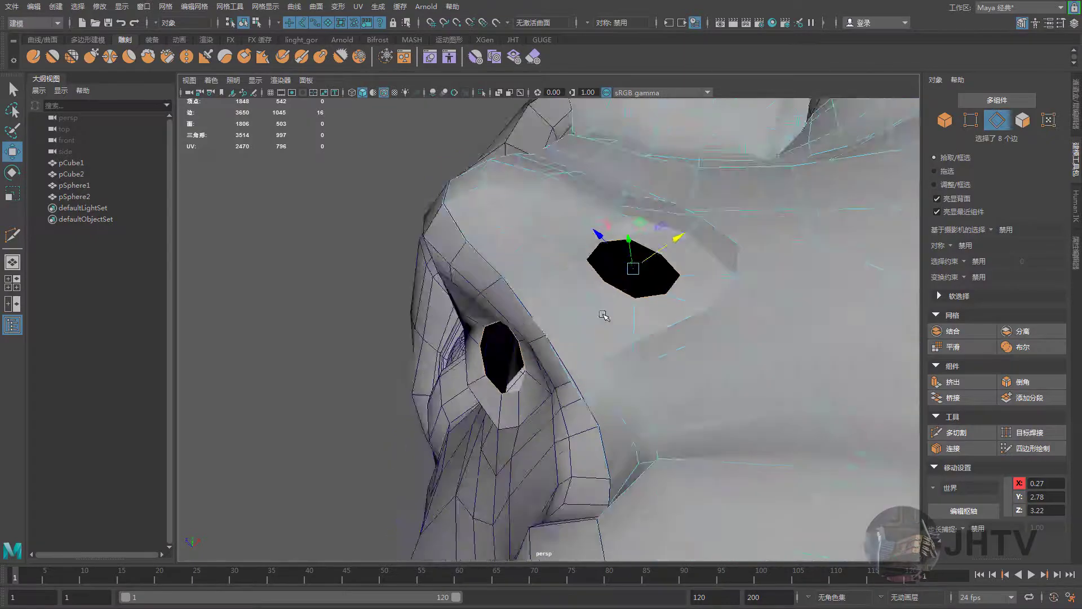
{"action": "mouse_move", "coordinate": [633, 234]}
{"action": "left_mouse_down", "text": "alt"}
{"action": "mouse_move", "coordinate": [603, 309]}
{"action": "mouse_move", "coordinate": [642, 343]}
{"action": "mouse_move", "coordinate": [646, 325]}
{"action": "mouse_move", "coordinate": [688, 344]}
{"action": "left_mouse_up", "text": "alt"}
{"action": "key", "text": "e"}
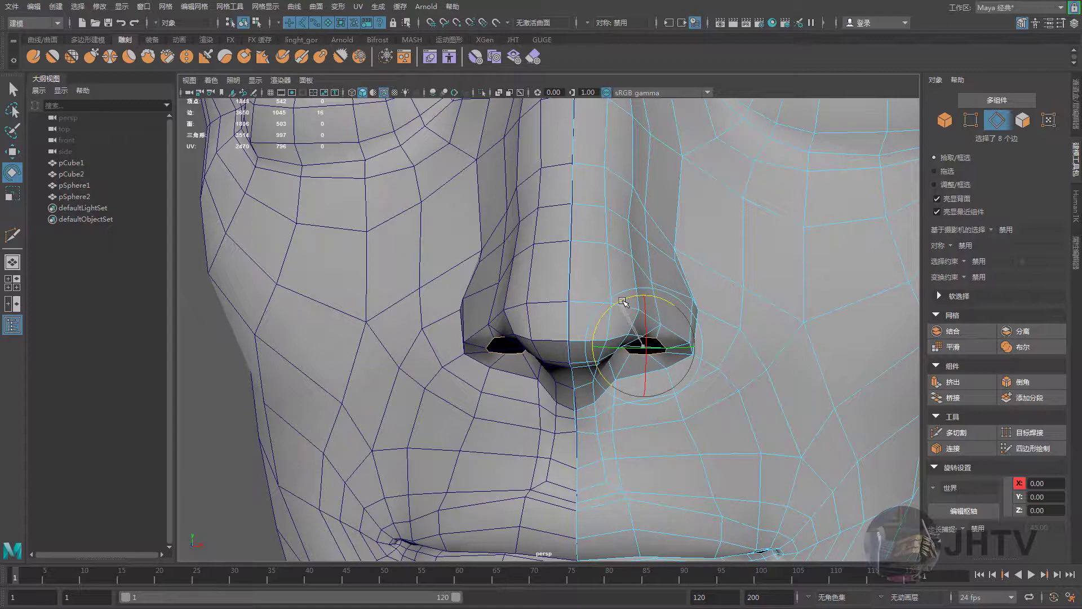
{"action": "key", "text": "w"}
{"action": "mouse_move", "coordinate": [622, 301]}
{"action": "left_mouse_down", "text": "alt"}
{"action": "mouse_move", "coordinate": [570, 325]}
{"action": "mouse_move", "coordinate": [624, 284]}
{"action": "mouse_move", "coordinate": [679, 311]}
{"action": "mouse_move", "coordinate": [660, 289]}
{"action": "left_mouse_up", "text": "alt"}
Extrude the nostril rim loop and push it up into the nose as a cavity
{"action": "key", "text": "ctrl+e"}
{"action": "middle_click_drag", "start_coordinate": [656, 299], "coordinate": [654, 291]}
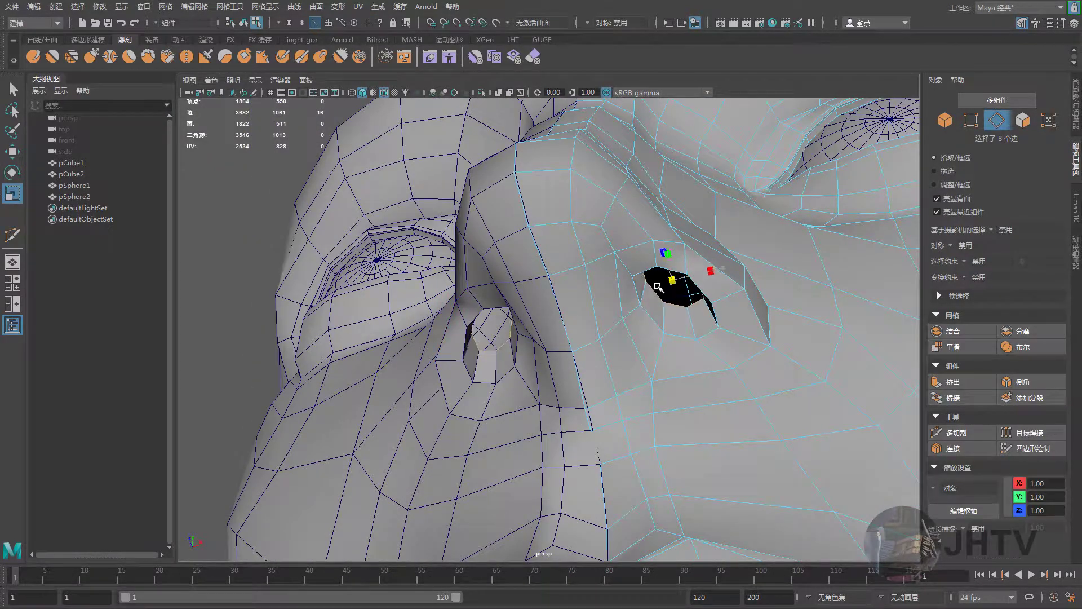
{"action": "left_click_drag", "start_coordinate": [654, 290], "coordinate": [564, 237], "text": "alt"}
{"action": "middle_click_drag", "start_coordinate": [541, 225], "coordinate": [552, 231]}
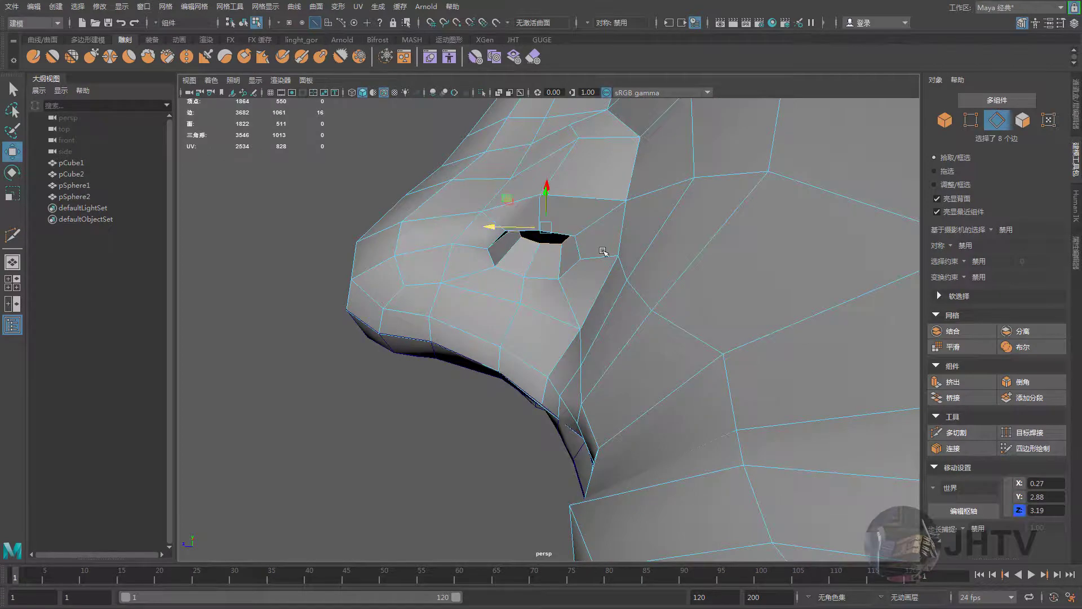
{"action": "left_click_drag", "start_coordinate": [552, 231], "coordinate": [606, 222], "text": "alt"}
{"action": "right_click_drag", "start_coordinate": [606, 222], "coordinate": [606, 188]}
{"action": "scroll", "coordinate": [592, 254], "scroll_direction": "down", "scroll_amount": 3}
{"action": "mouse_move", "coordinate": [591, 253]}
{"action": "left_mouse_down", "text": "alt"}
{"action": "mouse_move", "coordinate": [564, 293]}
{"action": "mouse_move", "coordinate": [613, 304]}
{"action": "left_mouse_up", "text": "alt"}
Preview the head mesh pCube1 in smooth mode (3) from a three-quarter view
{"action": "key", "text": "3"}
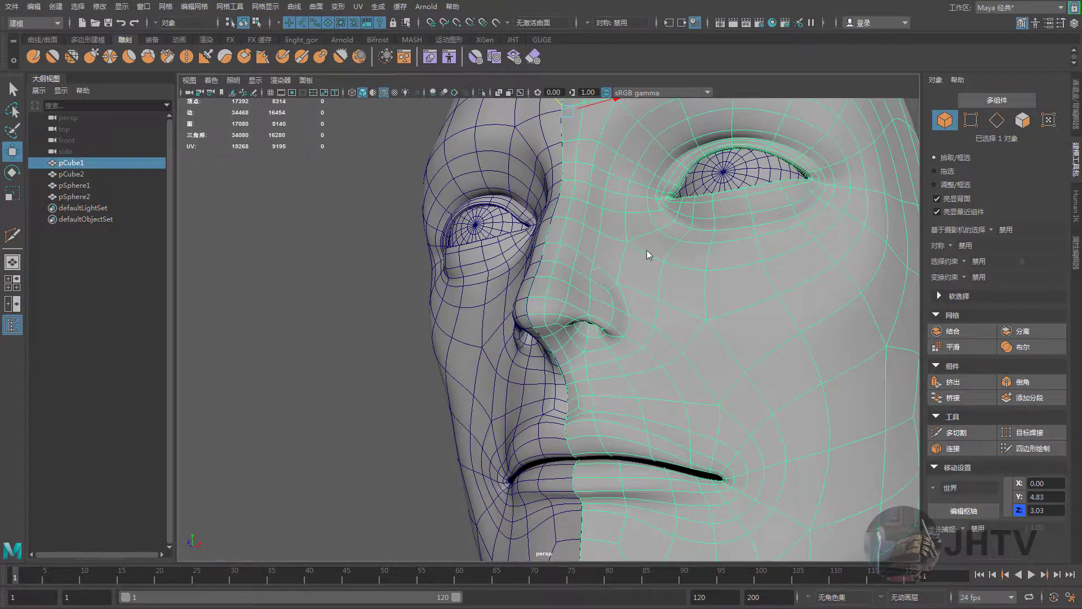
{"action": "scroll", "coordinate": [699, 242], "scroll_direction": "down", "scroll_amount": 2}
{"action": "left_click", "coordinate": [375, 286]}
{"action": "mouse_move", "coordinate": [374, 286]}
{"action": "left_mouse_down", "text": "alt"}
{"action": "mouse_move", "coordinate": [454, 354]}
{"action": "mouse_move", "coordinate": [538, 354]}
{"action": "mouse_move", "coordinate": [524, 350]}
{"action": "mouse_move", "coordinate": [626, 307]}
{"action": "mouse_move", "coordinate": [666, 383]}
{"action": "mouse_move", "coordinate": [659, 401]}
{"action": "mouse_move", "coordinate": [622, 387]}
{"action": "mouse_move", "coordinate": [674, 374]}
{"action": "mouse_move", "coordinate": [657, 369]}
{"action": "mouse_move", "coordinate": [680, 332]}
{"action": "left_mouse_up", "text": "alt"}
{"action": "scroll", "coordinate": [539, 354], "scroll_direction": "down", "scroll_amount": 2}
{"action": "left_click", "coordinate": [567, 333]}
{"action": "scroll", "coordinate": [568, 333], "scroll_direction": "up", "scroll_amount": 3}
Return to the low-poly display (1) and inspect the nostril up close
{"action": "key", "text": "1"}
{"action": "scroll", "coordinate": [676, 407], "scroll_direction": "up", "scroll_amount": 2}
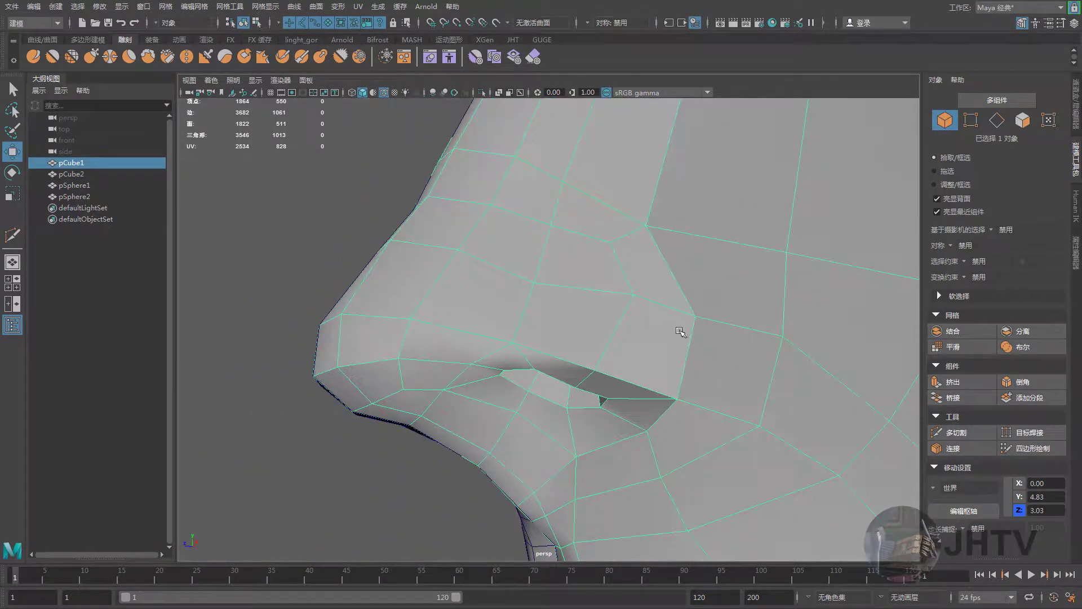
{"action": "mouse_move", "coordinate": [662, 394]}
{"action": "left_mouse_down", "text": "alt"}
{"action": "mouse_move", "coordinate": [642, 366]}
{"action": "mouse_move", "coordinate": [682, 394]}
{"action": "left_mouse_up", "text": "alt"}
{"action": "mouse_move", "coordinate": [630, 287]}
{"action": "left_mouse_down", "text": "alt"}
{"action": "mouse_move", "coordinate": [659, 309]}
{"action": "mouse_move", "coordinate": [667, 294]}
{"action": "left_mouse_up", "text": "alt"}
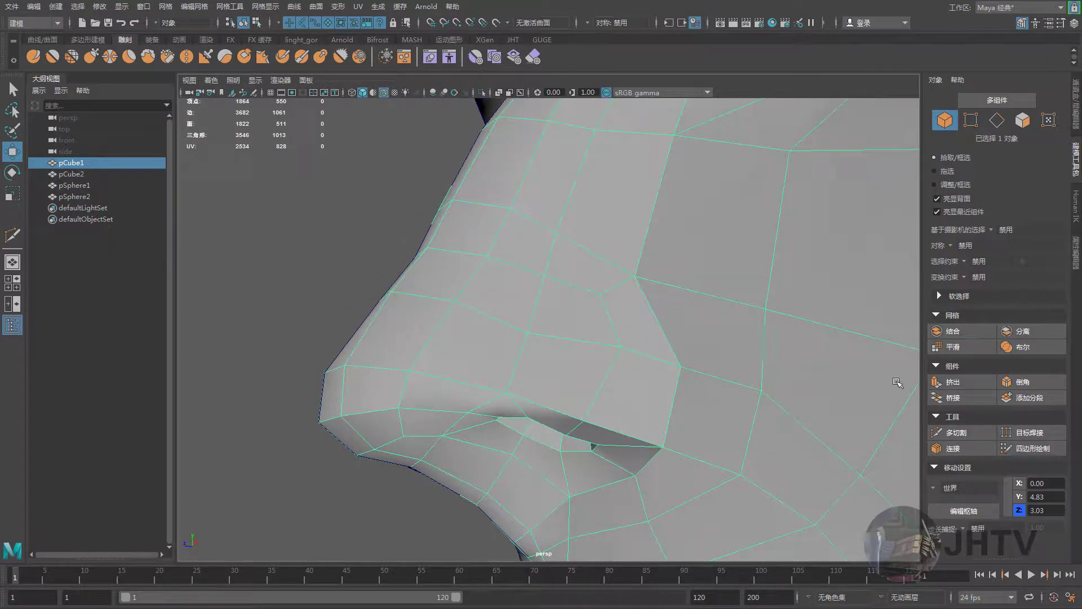
{"action": "left_click", "coordinate": [952, 433]}
{"action": "mouse_move", "coordinate": [586, 445]}
{"action": "left_mouse_down", "text": "alt"}
{"action": "mouse_move", "coordinate": [683, 353]}
{"action": "mouse_move", "coordinate": [665, 400]}
{"action": "left_mouse_up", "text": "alt"}
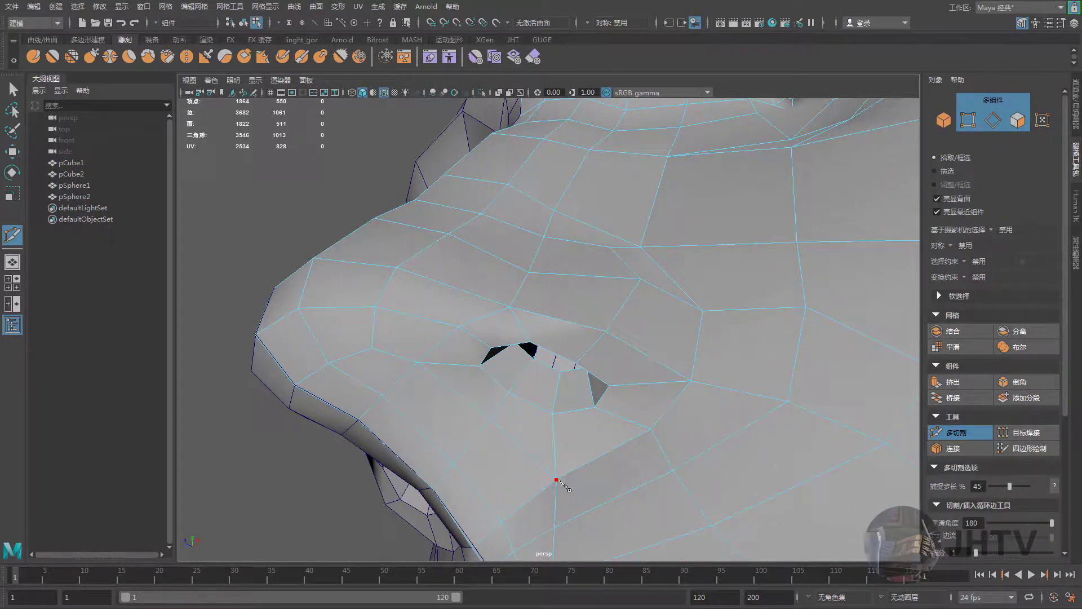
Cut a three-point edge from under the nostril rim up the nose side
{"action": "left_click_drag", "start_coordinate": [561, 480], "coordinate": [562, 480], "text": "alt"}
{"action": "left_click", "coordinate": [562, 480]}
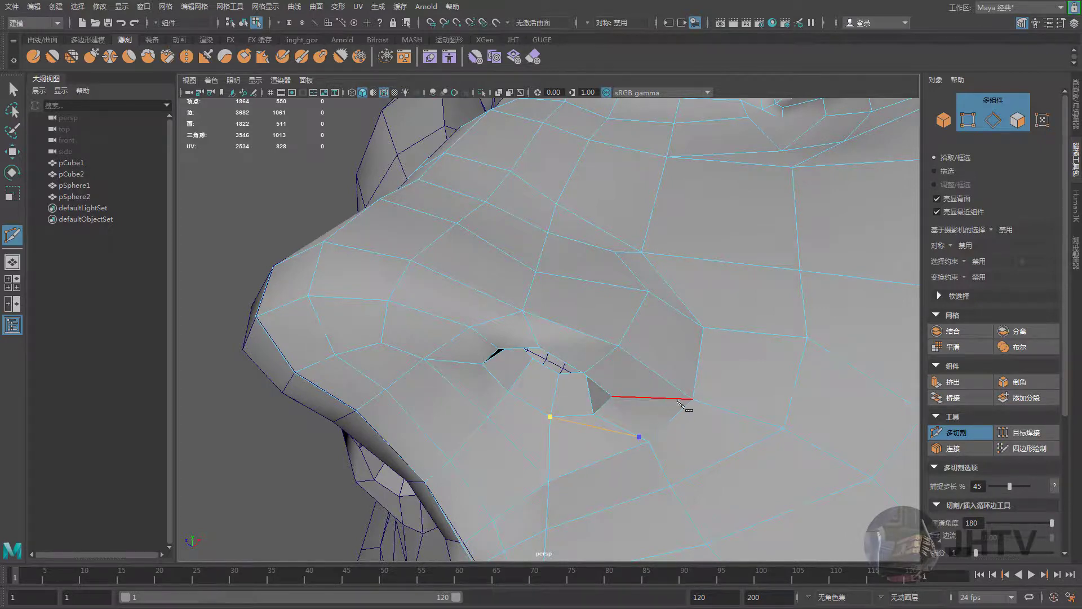
{"action": "left_click", "coordinate": [675, 381]}
{"action": "left_click_drag", "start_coordinate": [674, 381], "coordinate": [694, 335], "text": "alt"}
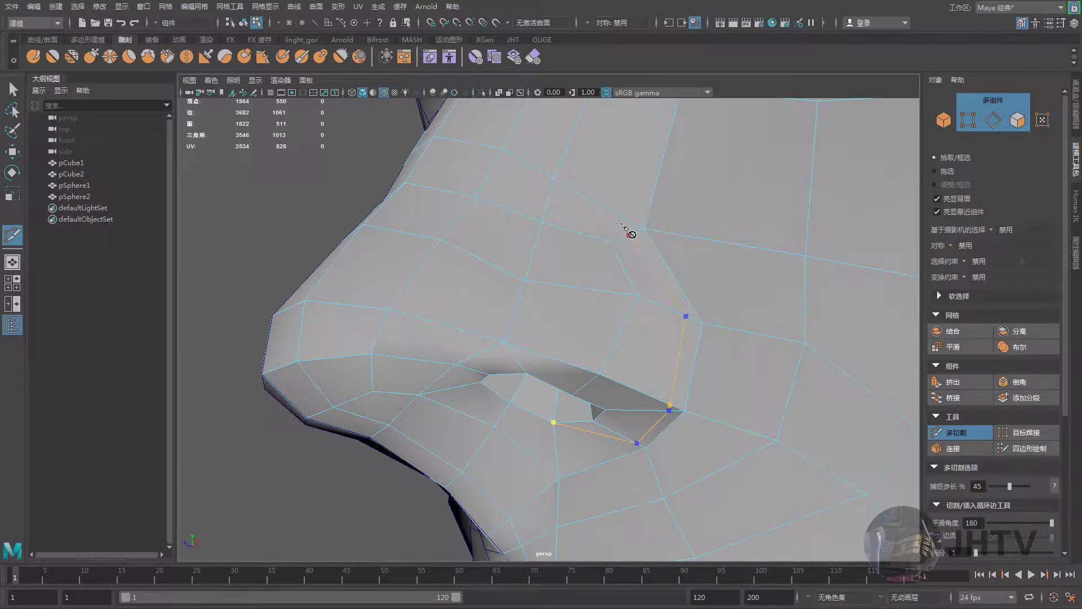
{"action": "left_click_drag", "start_coordinate": [587, 270], "coordinate": [612, 310], "text": "alt"}
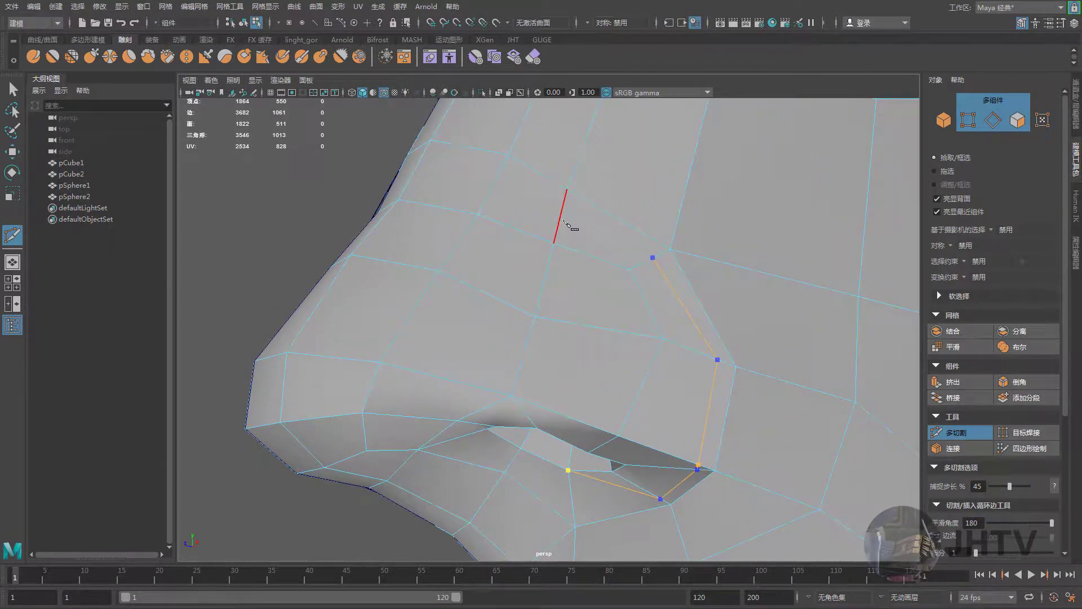
{"action": "left_click_drag", "start_coordinate": [516, 224], "coordinate": [535, 293], "text": "alt"}
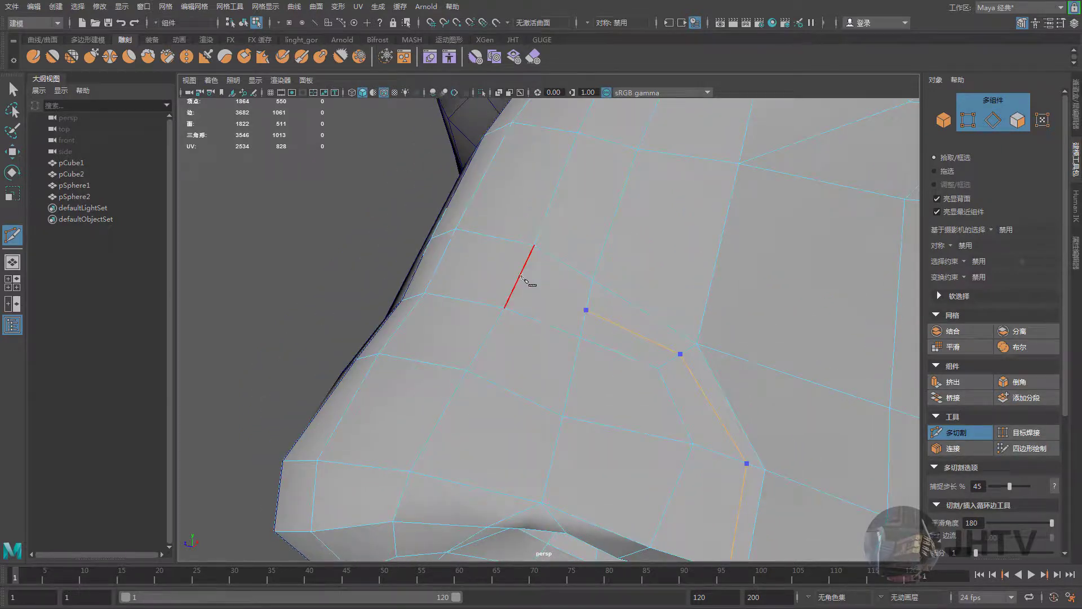
{"action": "left_click", "coordinate": [443, 262]}
{"action": "left_click_drag", "start_coordinate": [451, 273], "coordinate": [487, 275], "text": "alt"}
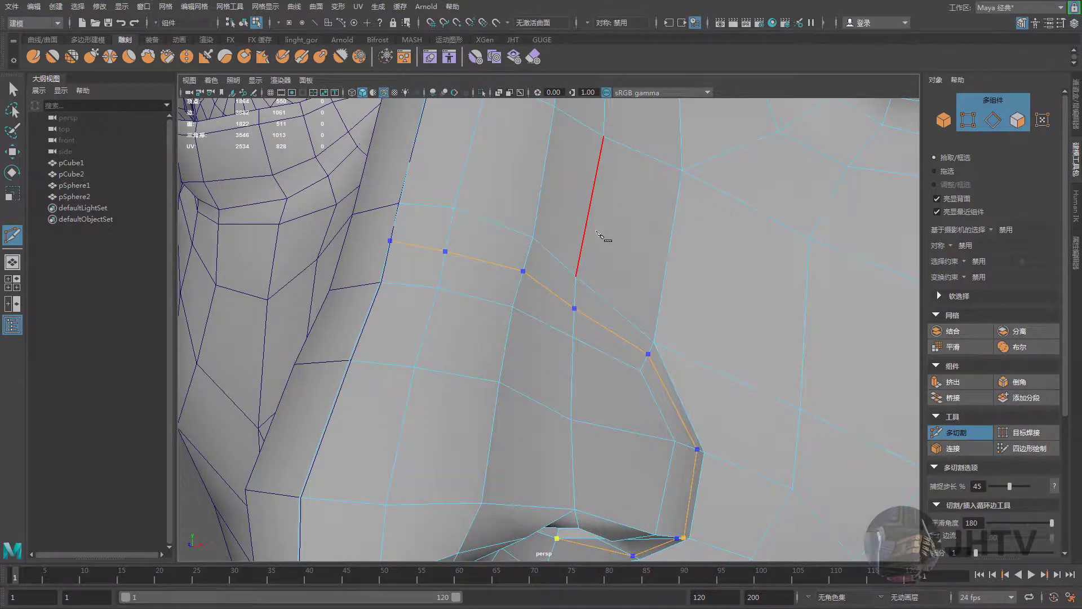
{"action": "key", "text": "w"}
{"action": "mouse_move", "coordinate": [563, 186]}
{"action": "left_mouse_down", "text": "alt"}
{"action": "mouse_move", "coordinate": [451, 259]}
{"action": "mouse_move", "coordinate": [618, 271]}
{"action": "mouse_move", "coordinate": [560, 248]}
{"action": "mouse_move", "coordinate": [549, 265]}
{"action": "left_mouse_up", "text": "alt"}
{"action": "right_click_drag", "start_coordinate": [550, 265], "coordinate": [461, 247]}
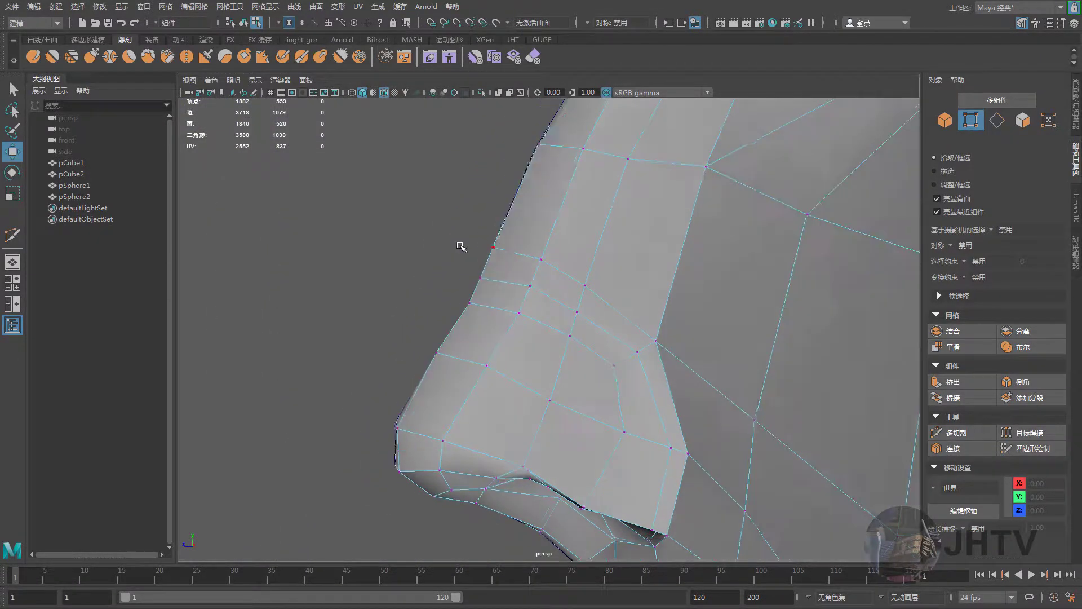
In side view, move three bridge vertices up and outward and nudge a lower nose-side vertex
{"action": "key", "text": "space"}
{"action": "left_click_drag", "start_coordinate": [492, 248], "coordinate": [462, 327]}
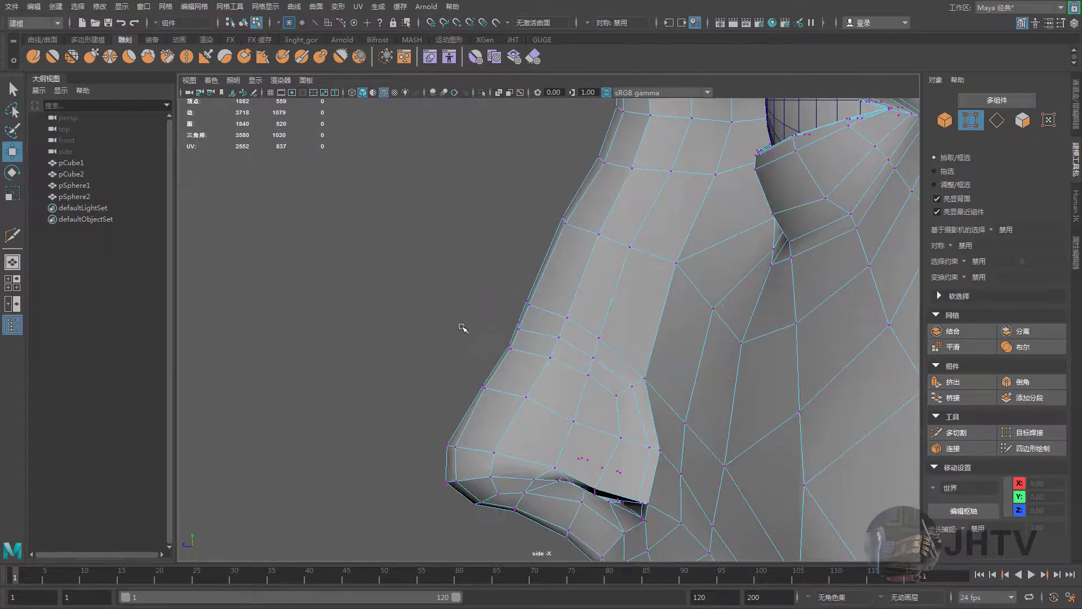
{"action": "scroll", "coordinate": [462, 327], "scroll_direction": "up", "scroll_amount": 2}
{"action": "scroll", "coordinate": [507, 327], "scroll_direction": "up", "scroll_amount": 1}
{"action": "mouse_move", "coordinate": [576, 325]}
{"action": "left_mouse_down"}
{"action": "mouse_move", "coordinate": [532, 297]}
{"action": "mouse_move", "coordinate": [545, 288]}
{"action": "left_mouse_up"}
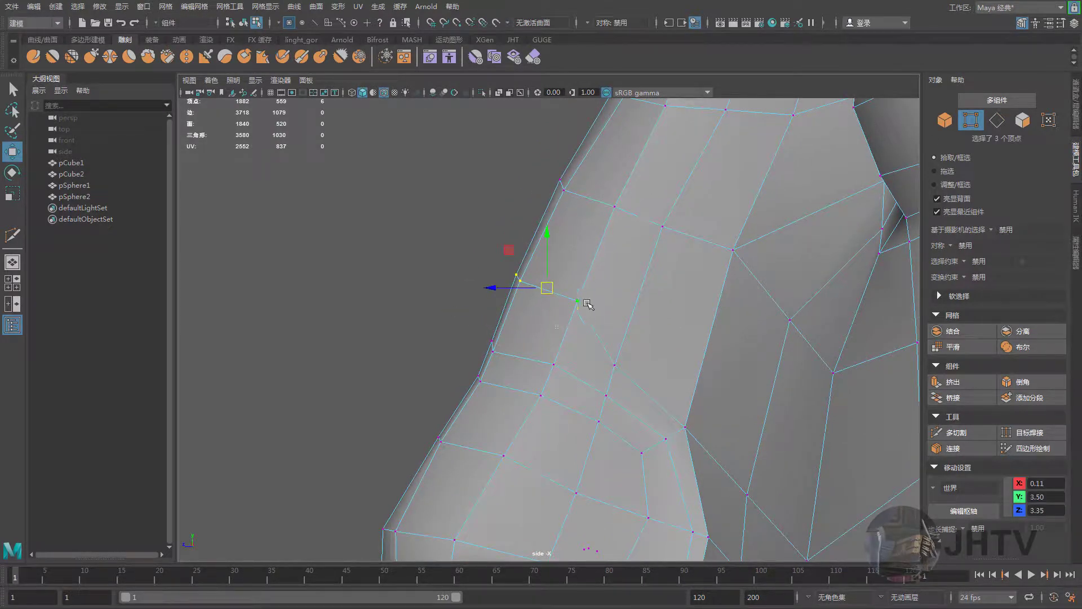
{"action": "middle_click_drag", "start_coordinate": [518, 276], "coordinate": [503, 259], "text": "alt"}
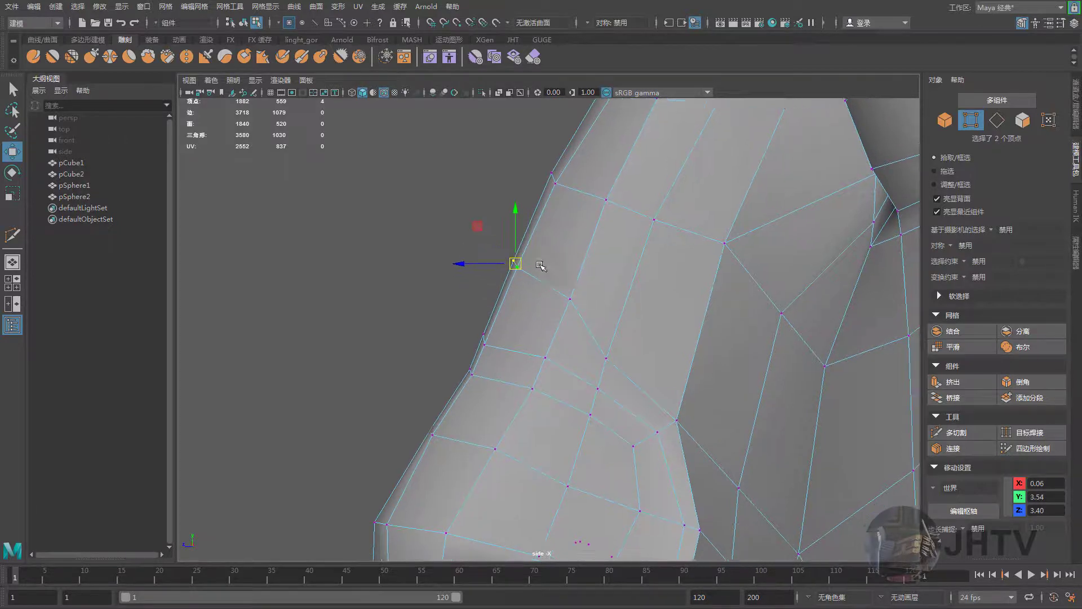
{"action": "left_click_drag", "start_coordinate": [599, 349], "coordinate": [610, 326]}
{"action": "middle_click_drag", "start_coordinate": [646, 352], "coordinate": [615, 299], "text": "alt"}
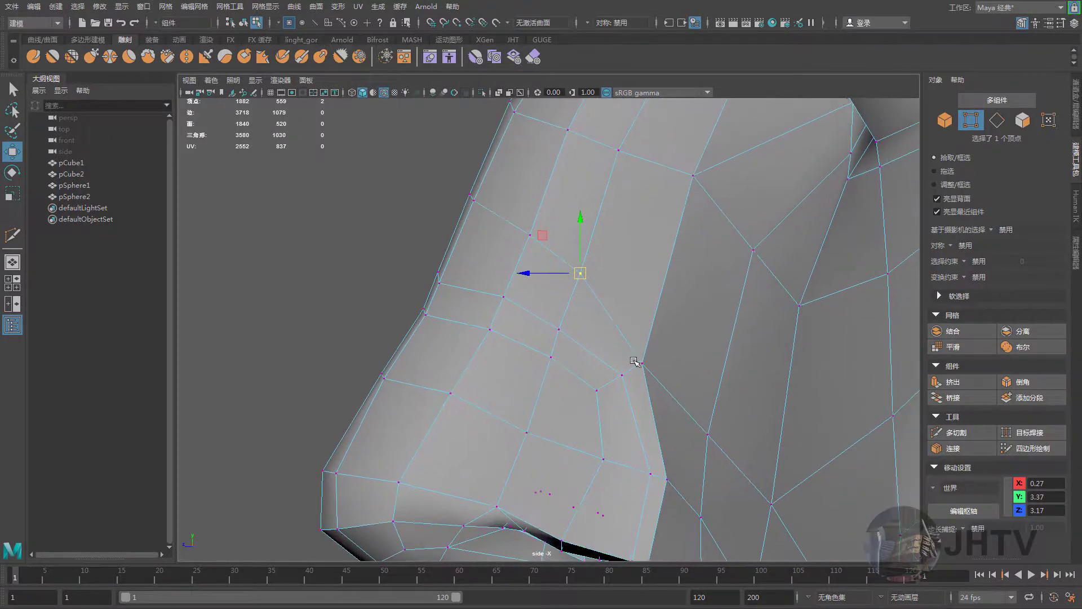
Select vertices along the nose bridge and side, then return to the perspective view
{"action": "mouse_move", "coordinate": [454, 327]}
{"action": "left_mouse_down"}
{"action": "mouse_move", "coordinate": [495, 338]}
{"action": "mouse_move", "coordinate": [446, 333]}
{"action": "left_mouse_up"}
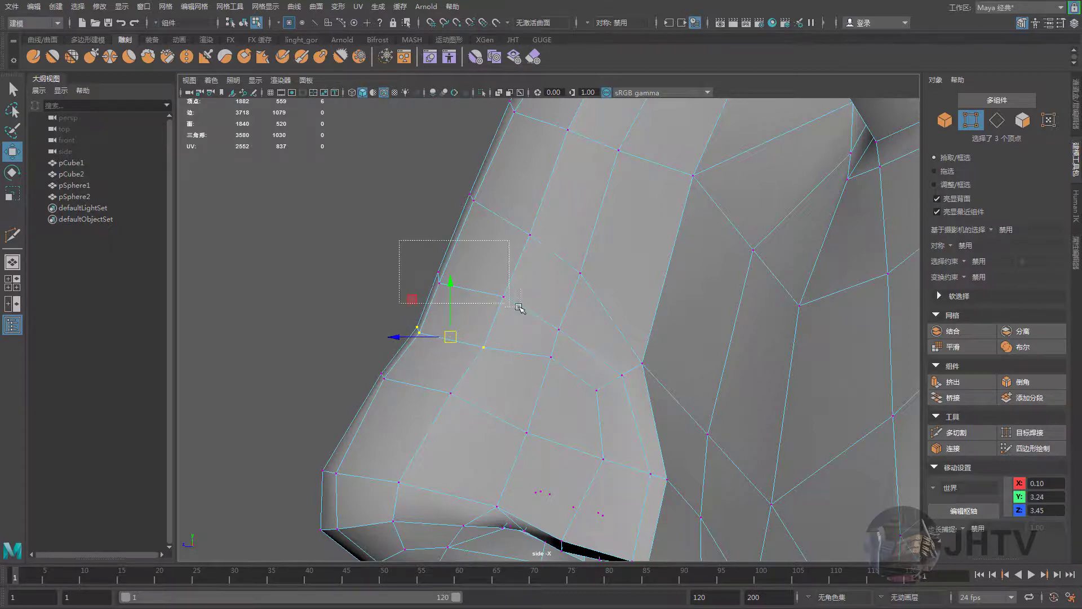
{"action": "left_click_drag", "start_coordinate": [399, 240], "coordinate": [519, 307]}
{"action": "scroll", "coordinate": [430, 278], "scroll_direction": "down", "scroll_amount": 5}
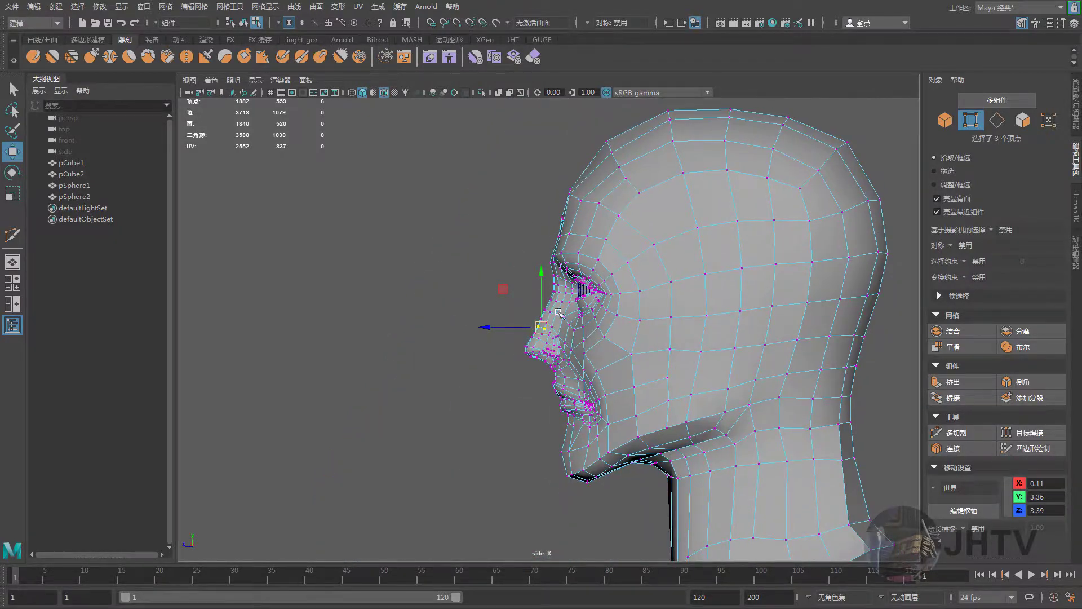
{"action": "scroll", "coordinate": [559, 313], "scroll_direction": "up", "scroll_amount": 2}
{"action": "scroll", "coordinate": [518, 337], "scroll_direction": "up", "scroll_amount": 2}
{"action": "scroll", "coordinate": [535, 344], "scroll_direction": "up", "scroll_amount": 2}
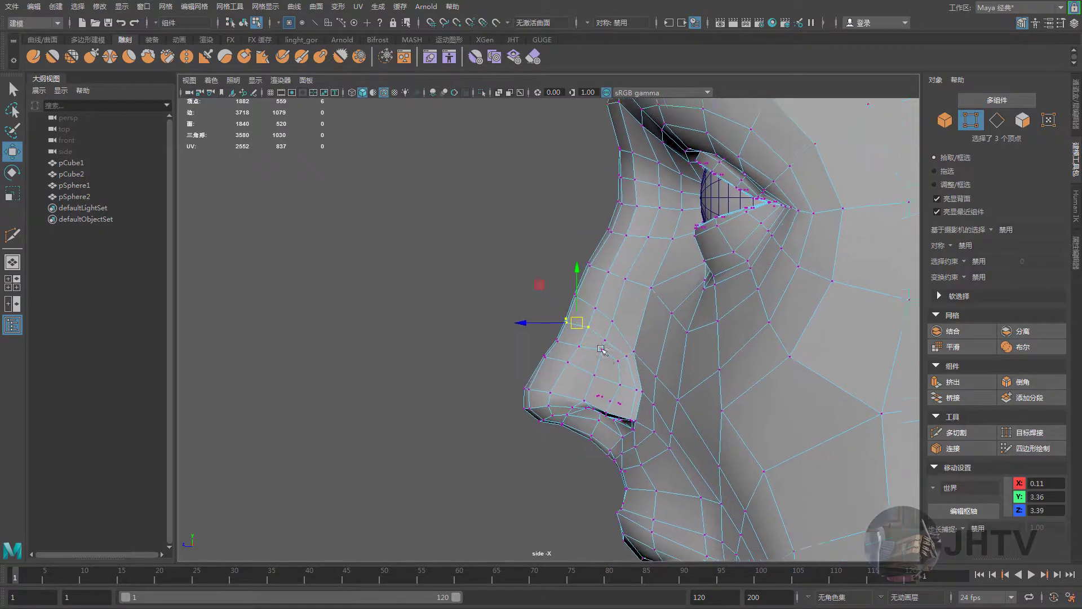
{"action": "scroll", "coordinate": [593, 369], "scroll_direction": "up", "scroll_amount": 2}
{"action": "scroll", "coordinate": [563, 361], "scroll_direction": "up", "scroll_amount": 2}
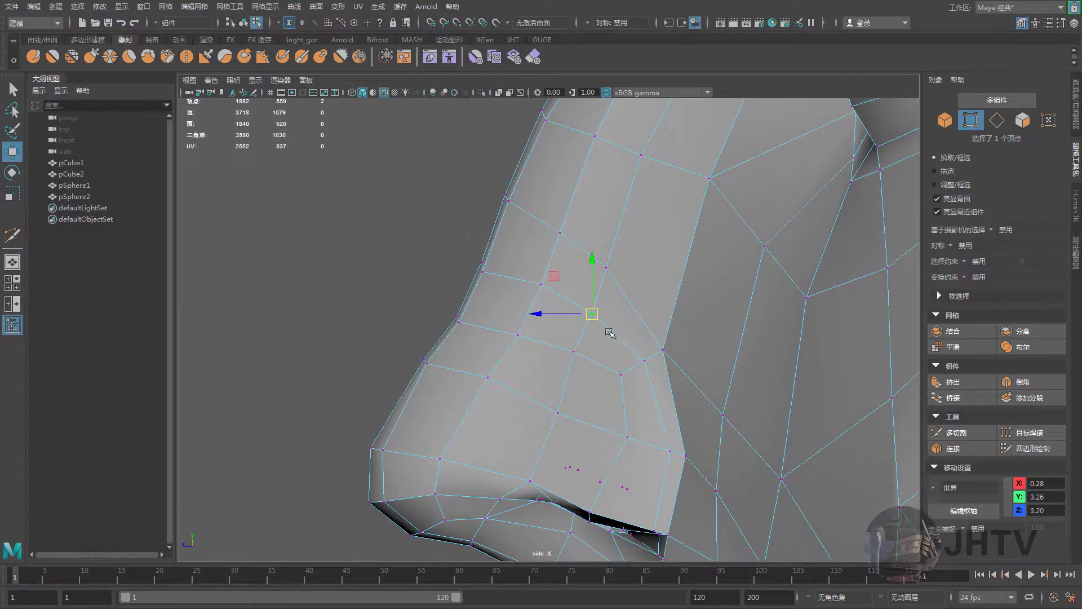
{"action": "scroll", "coordinate": [610, 332], "scroll_direction": "up", "scroll_amount": 1}
{"action": "left_click", "coordinate": [600, 348]}
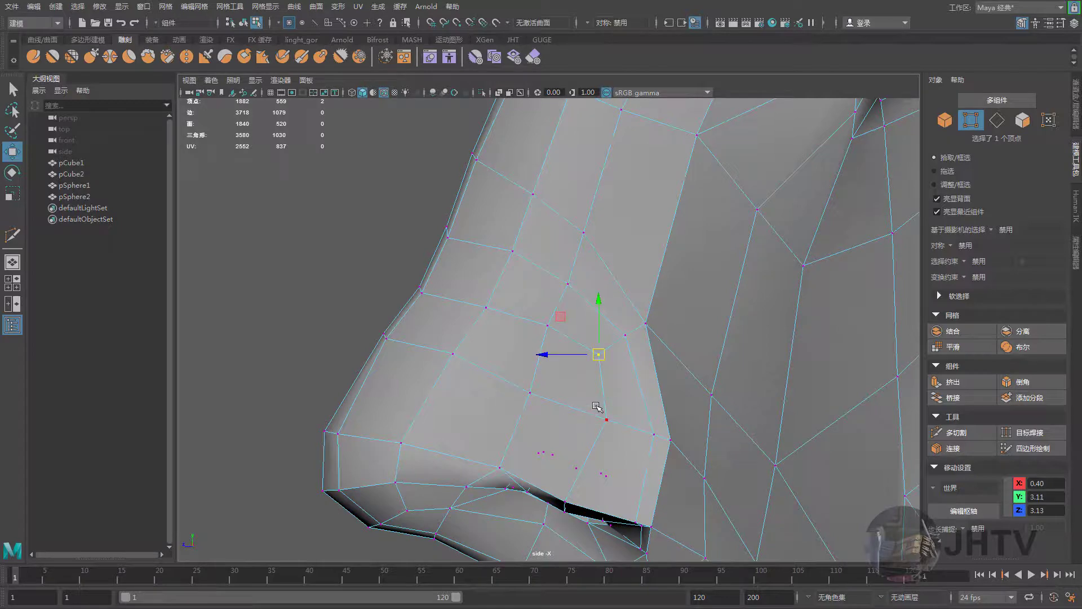
{"action": "mouse_move", "coordinate": [648, 389]}
{"action": "left_mouse_down"}
{"action": "mouse_move", "coordinate": [711, 355]}
{"action": "mouse_move", "coordinate": [631, 331]}
{"action": "mouse_move", "coordinate": [657, 317]}
{"action": "mouse_move", "coordinate": [641, 343]}
{"action": "left_mouse_up"}
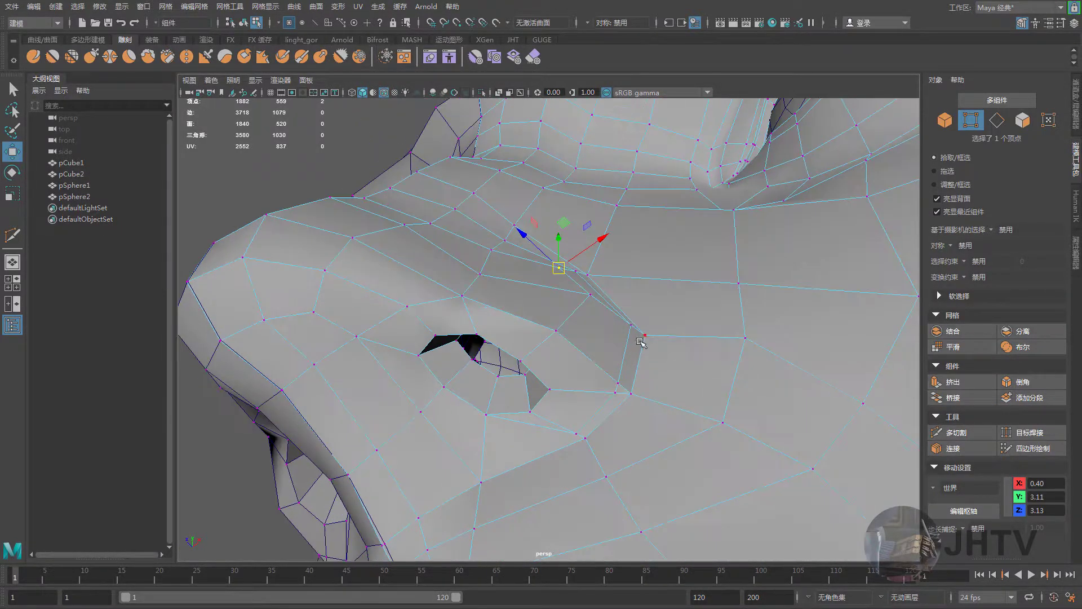
Slide the two selected nostril vertices down and to the left
{"action": "left_click", "coordinate": [644, 336], "text": "shift"}
{"action": "mouse_move", "coordinate": [643, 388]}
{"action": "left_mouse_down", "text": "alt"}
{"action": "mouse_move", "coordinate": [682, 377]}
{"action": "mouse_move", "coordinate": [714, 340]}
{"action": "left_mouse_up", "text": "alt"}
{"action": "middle_click_drag", "start_coordinate": [710, 330], "coordinate": [705, 337]}
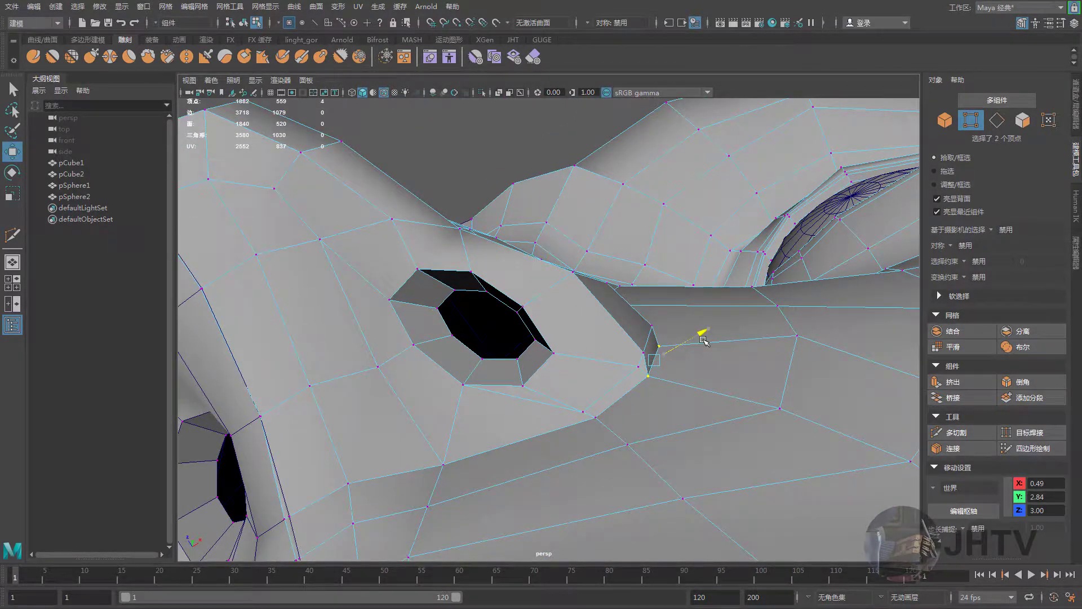
{"action": "scroll", "coordinate": [693, 338], "scroll_direction": "up", "scroll_amount": 3}
{"action": "mouse_move", "coordinate": [690, 338]}
{"action": "left_mouse_down", "text": "alt"}
{"action": "mouse_move", "coordinate": [697, 406]}
{"action": "mouse_move", "coordinate": [610, 242]}
{"action": "mouse_move", "coordinate": [639, 265]}
{"action": "left_mouse_up", "text": "alt"}
Pull the nostril's upper-corner vertex inward toward the nostril opening
{"action": "left_click", "coordinate": [592, 242]}
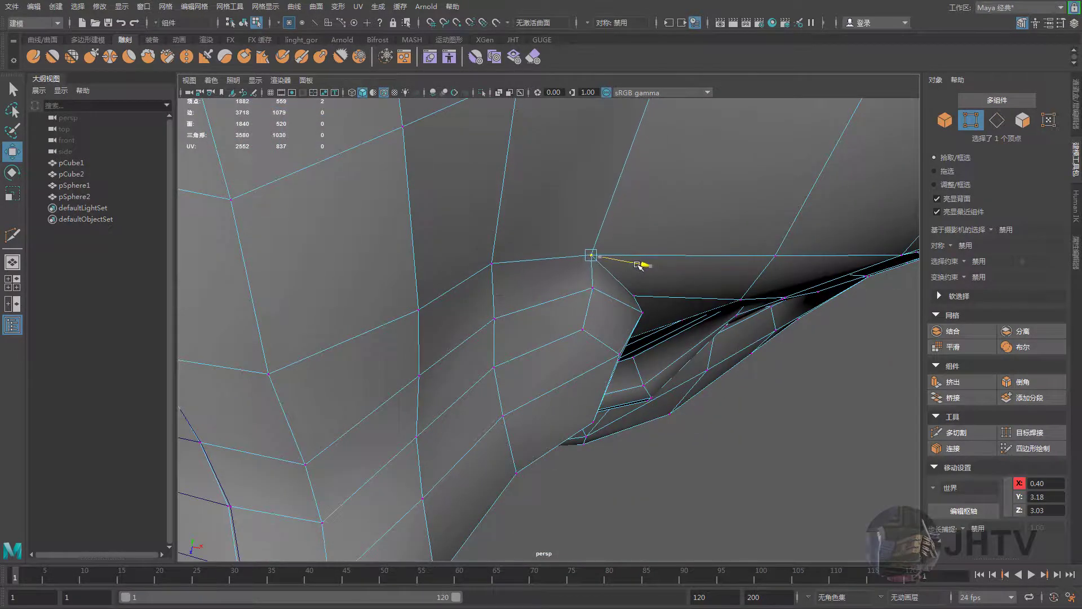
{"action": "middle_click_drag", "start_coordinate": [639, 265], "coordinate": [634, 267]}
{"action": "mouse_move", "coordinate": [634, 267]}
{"action": "left_mouse_down", "text": "alt"}
{"action": "mouse_move", "coordinate": [615, 282]}
{"action": "mouse_move", "coordinate": [575, 266]}
{"action": "mouse_move", "coordinate": [547, 273]}
{"action": "mouse_move", "coordinate": [554, 322]}
{"action": "mouse_move", "coordinate": [587, 285]}
{"action": "mouse_move", "coordinate": [622, 338]}
{"action": "left_mouse_up", "text": "alt"}
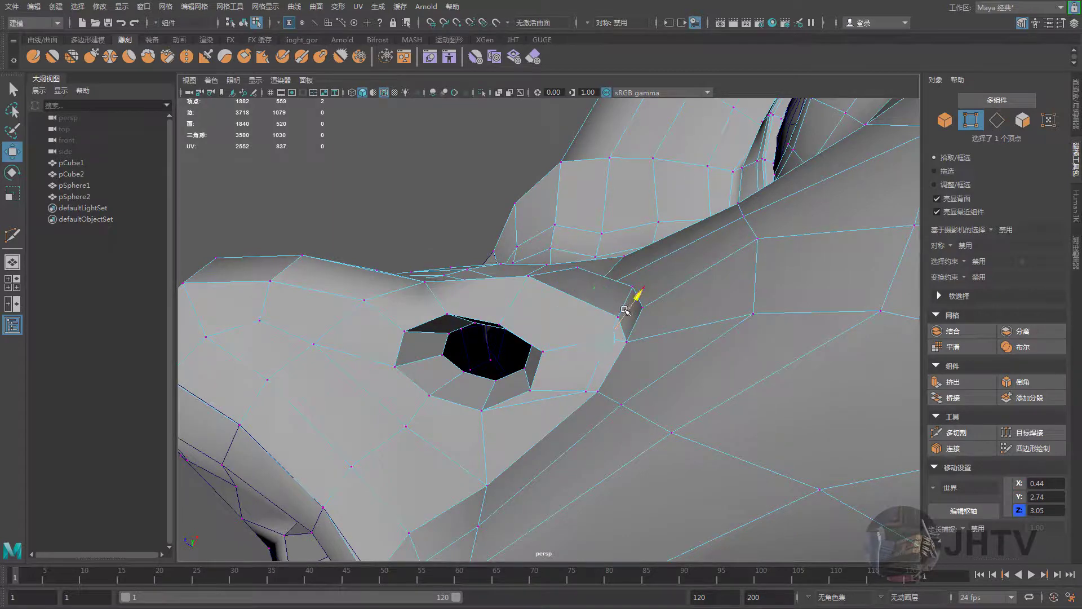
{"action": "mouse_move", "coordinate": [625, 309]}
{"action": "left_mouse_down"}
{"action": "mouse_move", "coordinate": [569, 310]}
{"action": "mouse_move", "coordinate": [592, 306]}
{"action": "mouse_move", "coordinate": [566, 376]}
{"action": "left_mouse_up"}
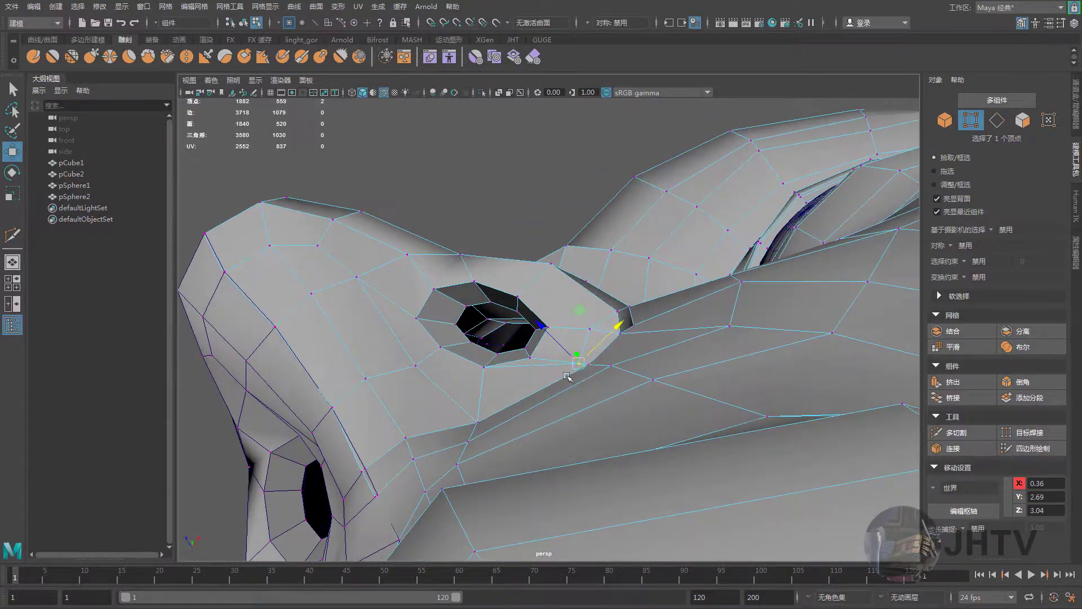
{"action": "left_click_drag", "start_coordinate": [587, 368], "coordinate": [563, 394], "text": "alt"}
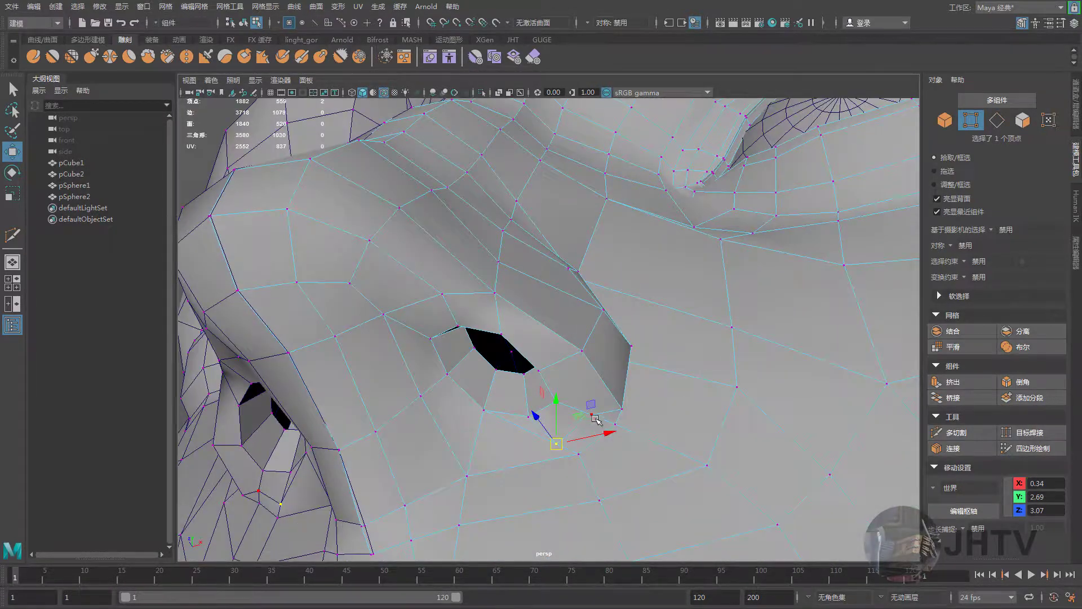
Reposition further nostril rim vertices to refine the crease at the nostril base
{"action": "left_click", "coordinate": [561, 434], "text": "shift"}
{"action": "mouse_move", "coordinate": [561, 434]}
{"action": "left_mouse_down", "text": "alt"}
{"action": "mouse_move", "coordinate": [583, 432]}
{"action": "mouse_move", "coordinate": [568, 419]}
{"action": "mouse_move", "coordinate": [600, 402]}
{"action": "mouse_move", "coordinate": [522, 411]}
{"action": "mouse_move", "coordinate": [627, 398]}
{"action": "mouse_move", "coordinate": [597, 383]}
{"action": "left_mouse_up", "text": "alt"}
{"action": "left_click", "coordinate": [565, 456]}
{"action": "scroll", "coordinate": [564, 414], "scroll_direction": "up", "scroll_amount": 8}
{"action": "scroll", "coordinate": [600, 366], "scroll_direction": "up", "scroll_amount": 5}
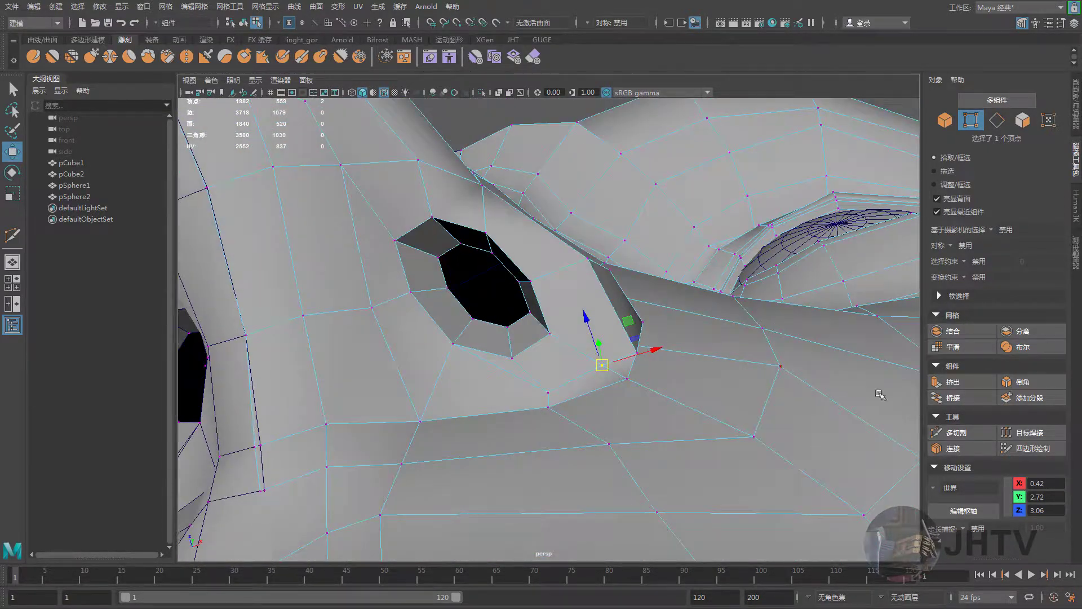
Multi-Cut a new edge from the nostril-hole vertex up to the upper edge
{"action": "left_click", "coordinate": [951, 434]}
{"action": "left_click", "coordinate": [588, 258]}
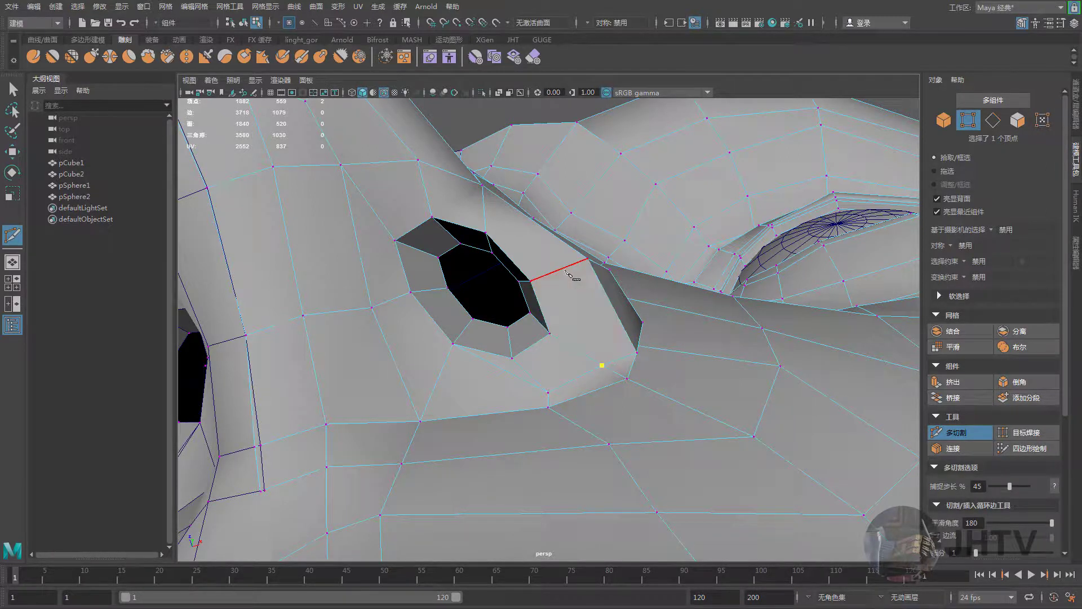
{"action": "left_click", "coordinate": [485, 215]}
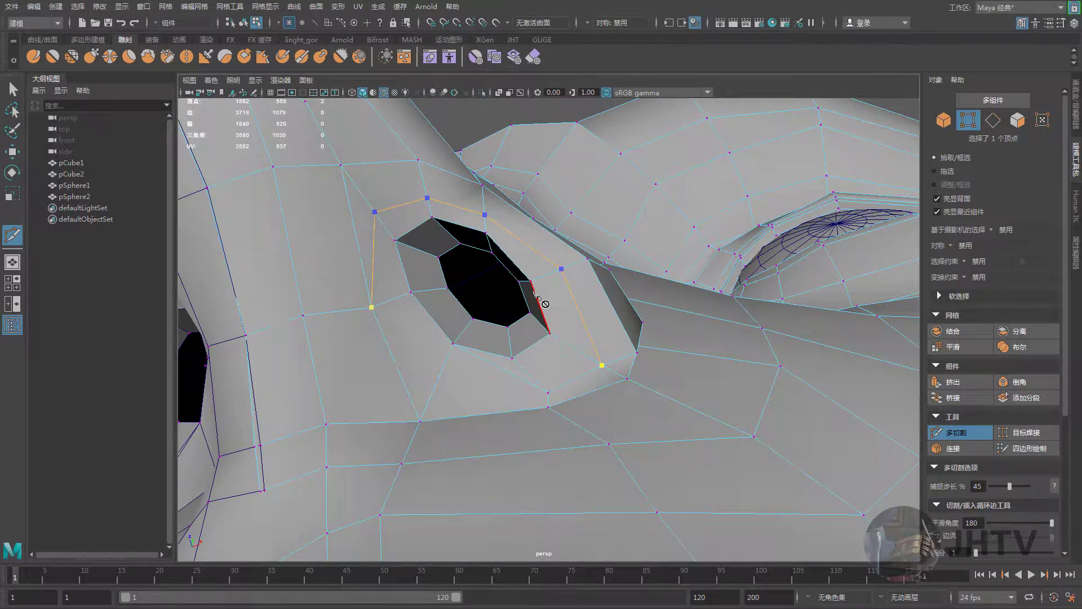
{"action": "key", "text": "w"}
Pull the newly created vertex beside the nostril downward
{"action": "left_click_drag", "start_coordinate": [539, 297], "coordinate": [579, 358], "text": "alt"}
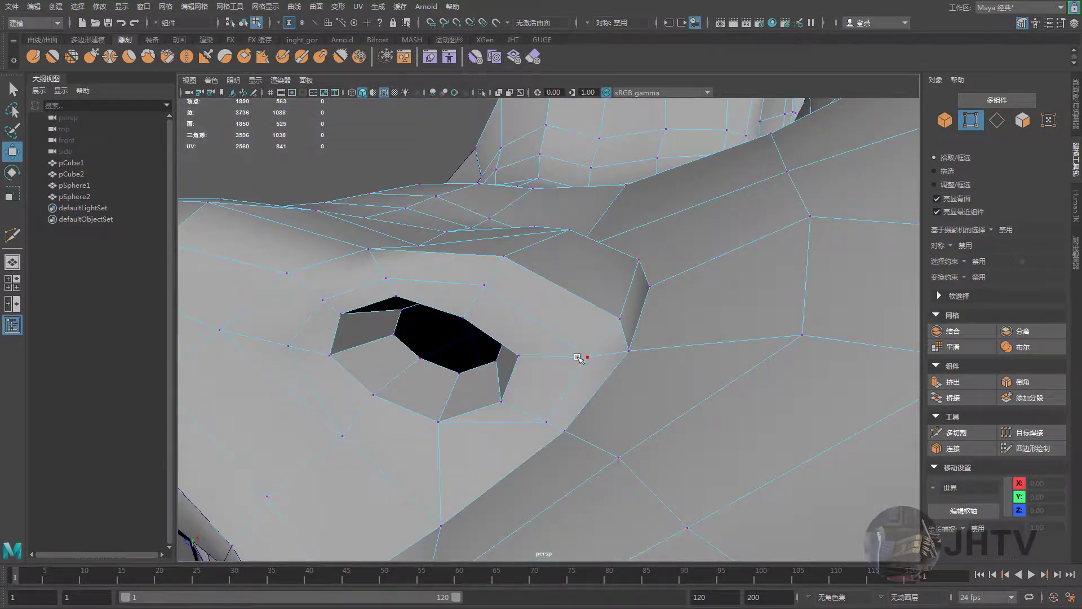
{"action": "left_click", "coordinate": [587, 358]}
{"action": "left_click_drag", "start_coordinate": [576, 358], "coordinate": [599, 355], "text": "alt"}
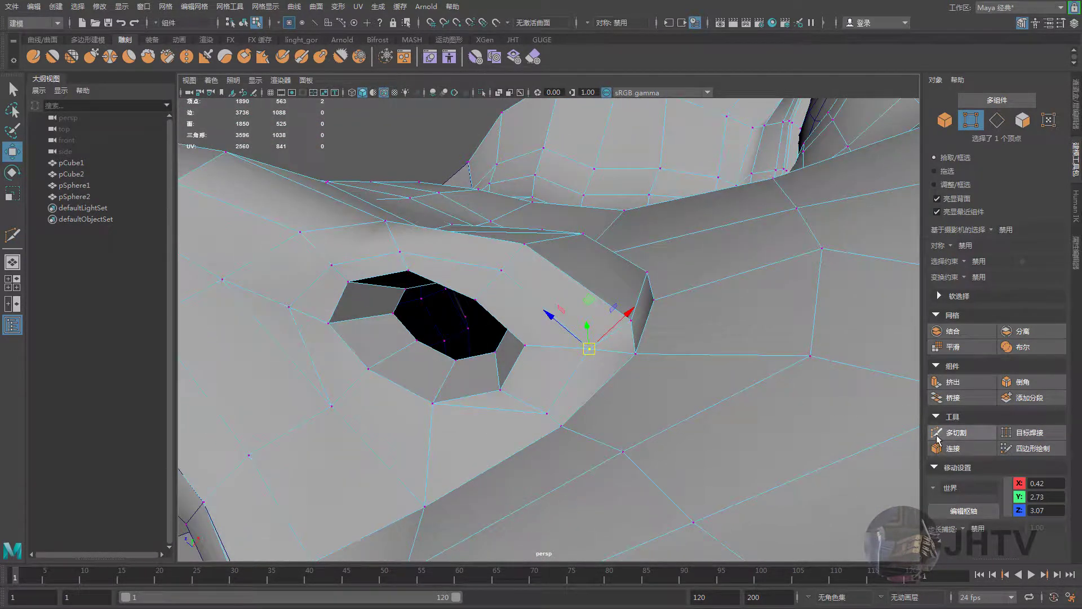
{"action": "mouse_move", "coordinate": [591, 354]}
{"action": "left_mouse_down"}
{"action": "mouse_move", "coordinate": [586, 366]}
{"action": "mouse_move", "coordinate": [589, 349]}
{"action": "left_mouse_up"}
Cut another edge near the nostril and select the unwanted edge beside it
{"action": "left_click", "coordinate": [957, 432]}
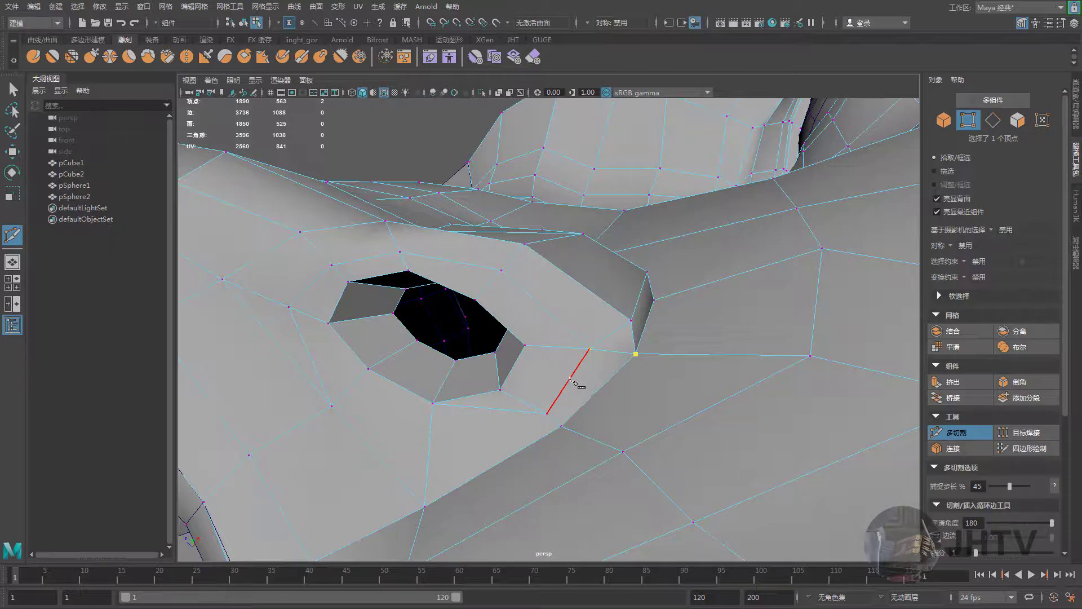
{"action": "mouse_move", "coordinate": [508, 362]}
{"action": "left_mouse_down", "text": "alt"}
{"action": "mouse_move", "coordinate": [519, 345]}
{"action": "mouse_move", "coordinate": [551, 360]}
{"action": "left_mouse_up", "text": "alt"}
{"action": "key", "text": "w"}
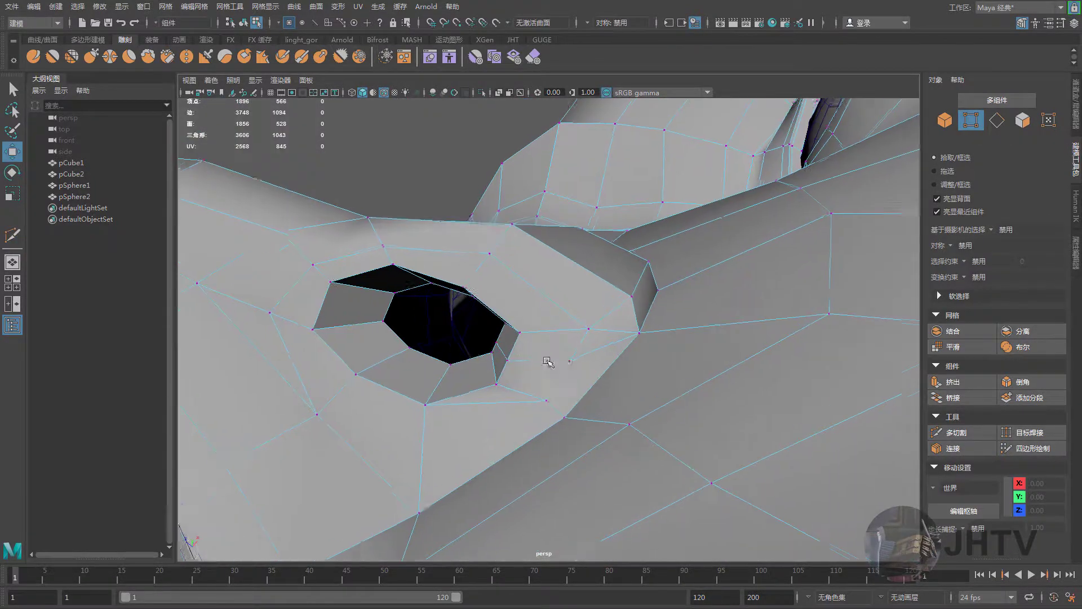
{"action": "right_click_drag", "start_coordinate": [621, 326], "coordinate": [609, 329]}
{"action": "left_click", "coordinate": [609, 329]}
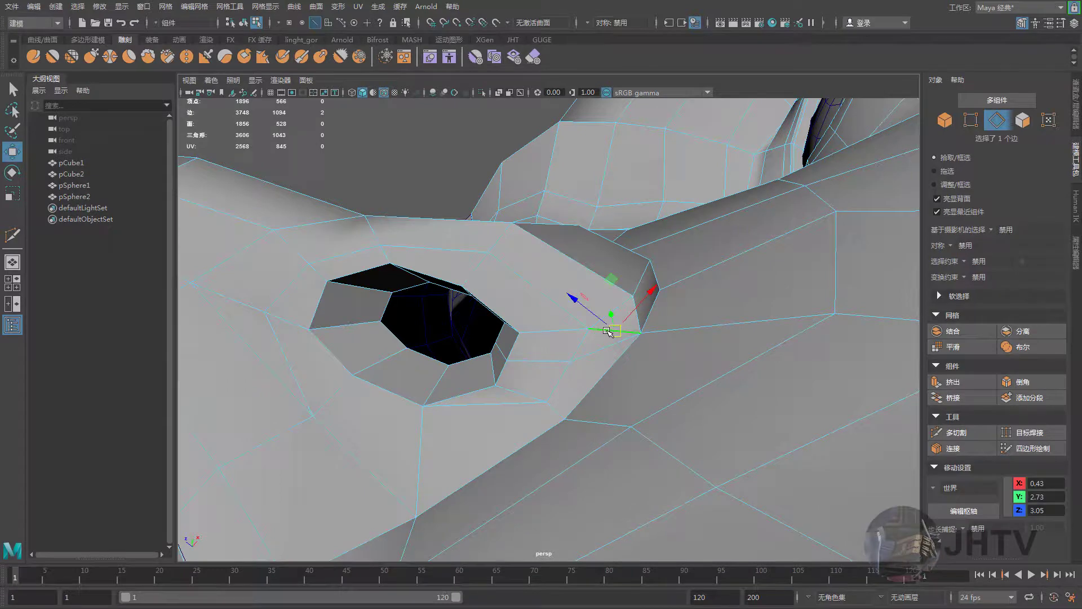
Delete the unwanted edge beside the nostril
{"action": "key", "text": "Delete"}
{"action": "mouse_move", "coordinate": [609, 331]}
{"action": "left_mouse_down", "text": "alt"}
{"action": "mouse_move", "coordinate": [613, 372]}
{"action": "mouse_move", "coordinate": [562, 387]}
{"action": "mouse_move", "coordinate": [585, 377]}
{"action": "left_mouse_up", "text": "alt"}
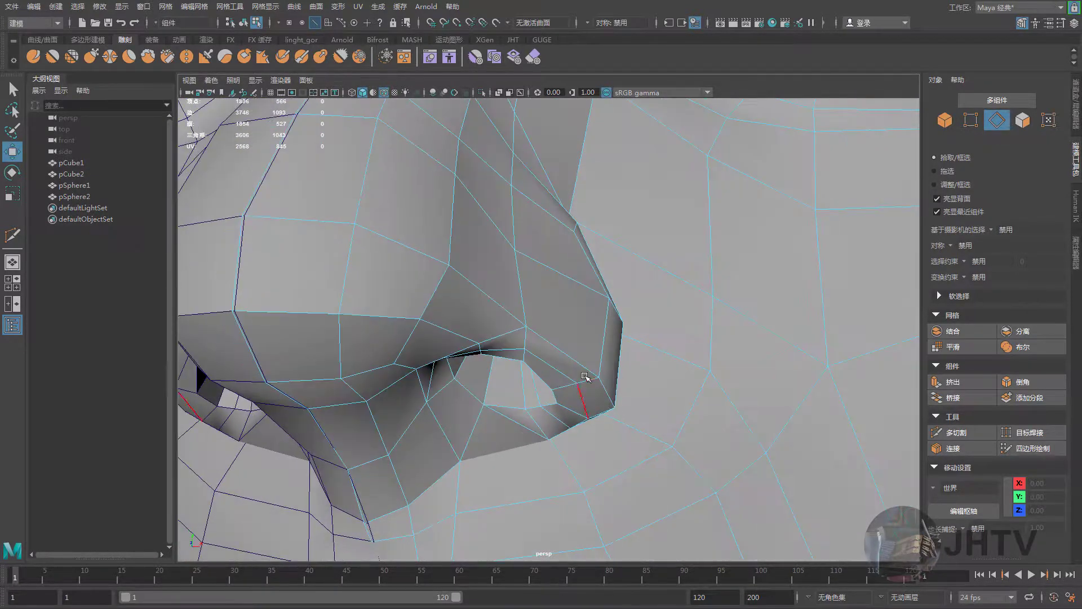
{"action": "right_click_drag", "start_coordinate": [585, 376], "coordinate": [579, 293]}
{"action": "mouse_move", "coordinate": [579, 293]}
{"action": "left_mouse_down", "text": "alt"}
{"action": "mouse_move", "coordinate": [510, 428]}
{"action": "mouse_move", "coordinate": [527, 431]}
{"action": "mouse_move", "coordinate": [481, 431]}
{"action": "mouse_move", "coordinate": [538, 445]}
{"action": "mouse_move", "coordinate": [506, 424]}
{"action": "mouse_move", "coordinate": [530, 431]}
{"action": "left_mouse_up", "text": "alt"}
Nudge several nostril rim vertices into cleaner positions
{"action": "left_click", "coordinate": [510, 428]}
{"action": "left_click", "coordinate": [538, 438]}
{"action": "scroll", "coordinate": [506, 417], "scroll_direction": "up", "scroll_amount": 2}
{"action": "left_click", "coordinate": [407, 359]}
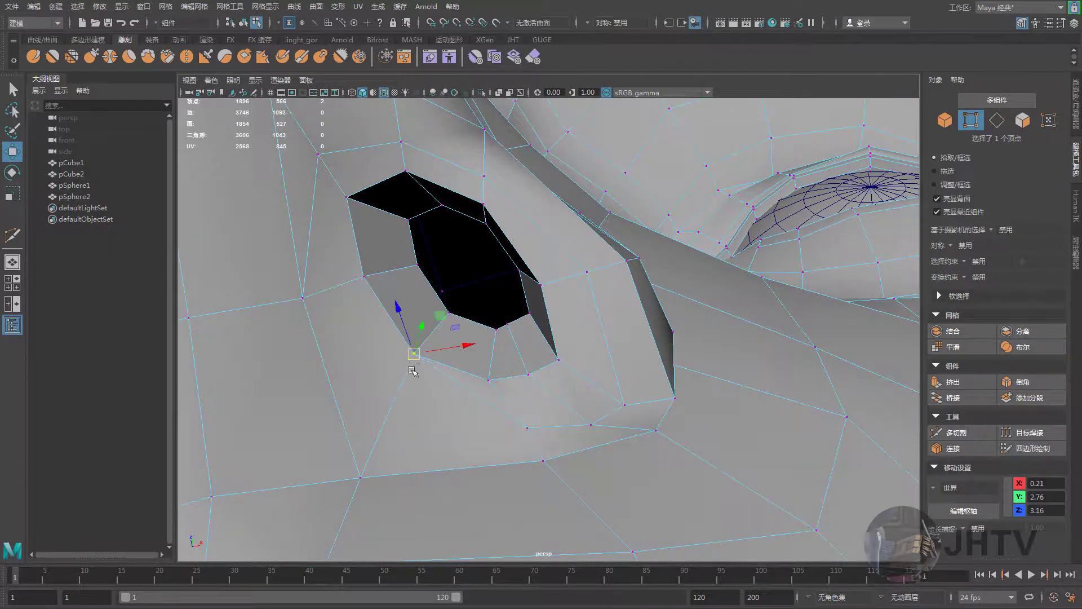
{"action": "left_click_drag", "start_coordinate": [405, 364], "coordinate": [524, 409]}
Multi-Cut a new edge ringing the inside of the nostril rim
{"action": "left_click", "coordinate": [940, 432]}
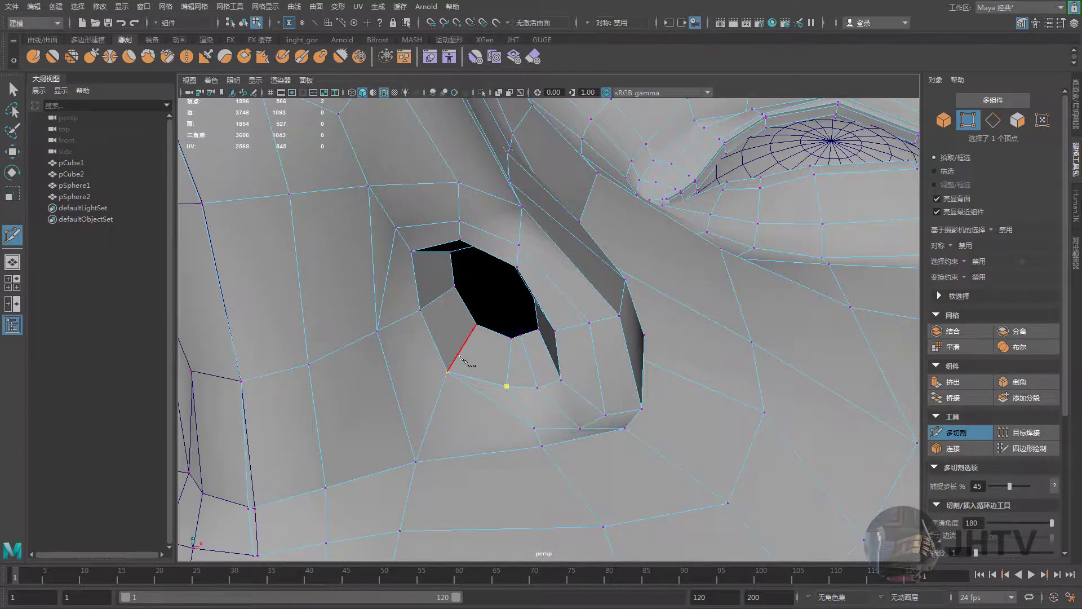
{"action": "left_click", "coordinate": [439, 297]}
{"action": "left_click_drag", "start_coordinate": [440, 297], "coordinate": [447, 234], "text": "alt"}
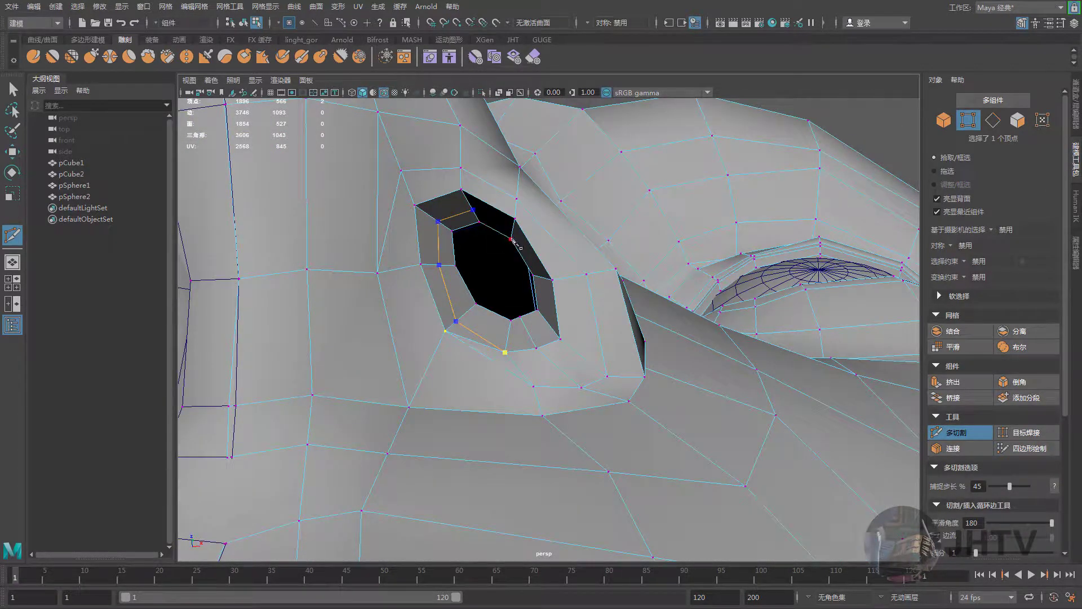
{"action": "key", "text": "w"}
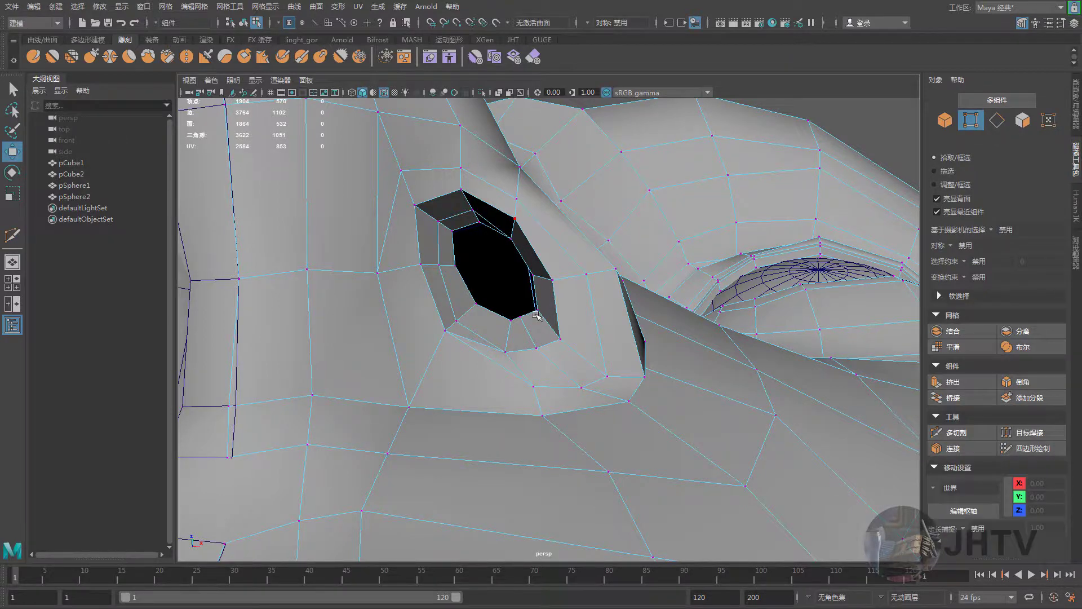
{"action": "left_click_drag", "start_coordinate": [558, 241], "coordinate": [459, 358], "text": "alt"}
{"action": "mouse_move", "coordinate": [443, 327]}
{"action": "right_mouse_down"}
{"action": "mouse_move", "coordinate": [443, 357]}
{"action": "mouse_move", "coordinate": [443, 296]}
{"action": "right_mouse_up"}
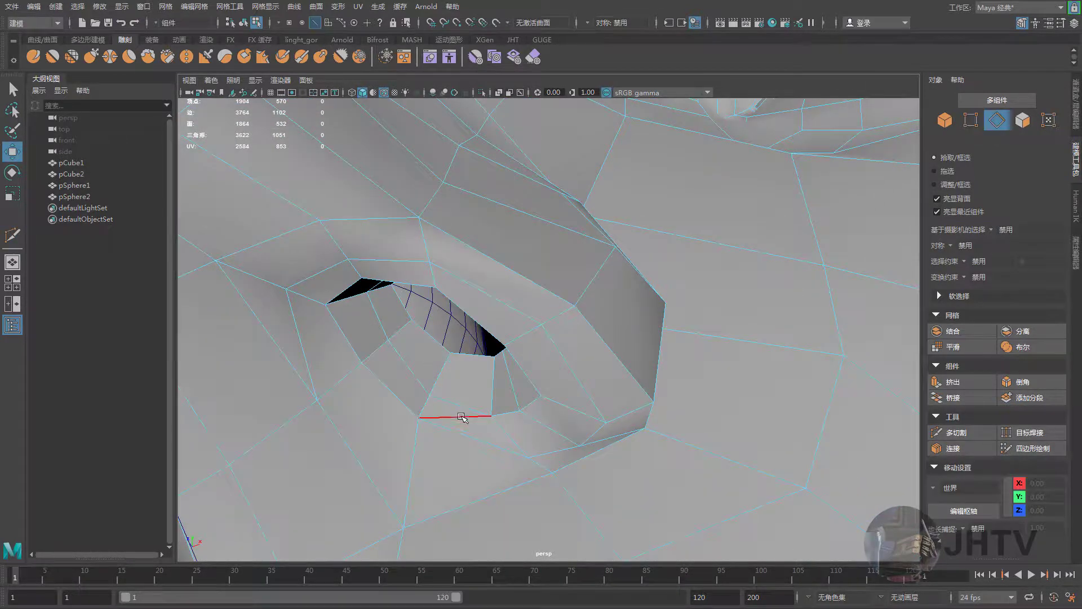
Delete the extra edge inside the nostril
{"action": "left_click", "coordinate": [461, 418]}
{"action": "key", "text": "Delete"}
{"action": "left_click_drag", "start_coordinate": [461, 417], "coordinate": [519, 411], "text": "alt"}
{"action": "right_click_drag", "start_coordinate": [513, 379], "coordinate": [433, 330]}
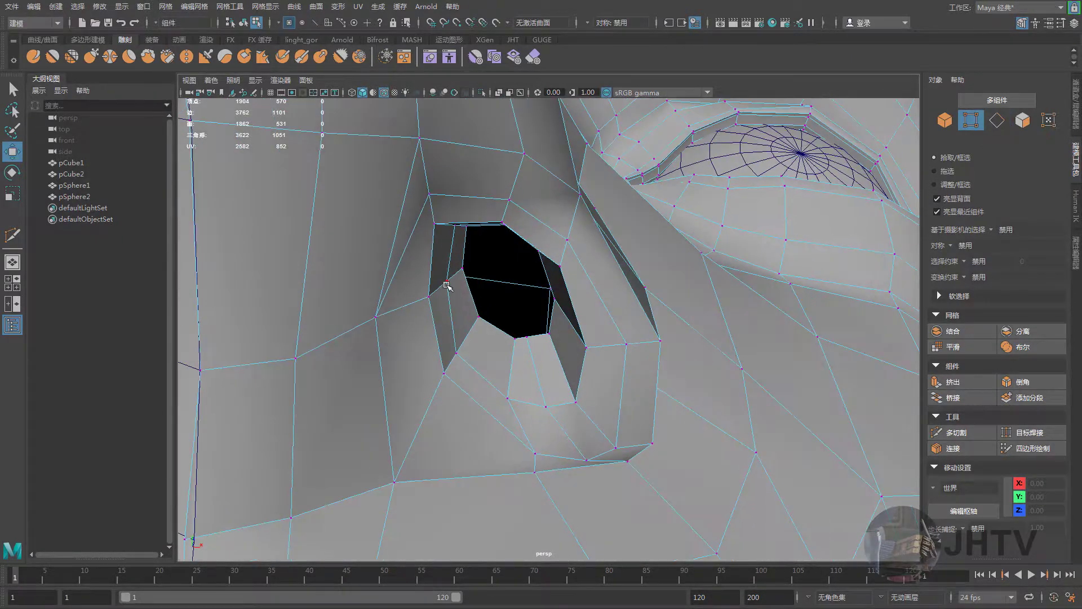
Shift two nostril vertices sideways and move the vertex left of the nostril hole
{"action": "left_click", "coordinate": [448, 285]}
{"action": "left_click", "coordinate": [456, 354], "text": "shift"}
{"action": "mouse_move", "coordinate": [500, 324]}
{"action": "left_mouse_down"}
{"action": "mouse_move", "coordinate": [519, 325]}
{"action": "mouse_move", "coordinate": [484, 286]}
{"action": "mouse_move", "coordinate": [551, 292]}
{"action": "left_mouse_up"}
{"action": "left_click", "coordinate": [516, 379]}
{"action": "mouse_move", "coordinate": [515, 337]}
{"action": "left_mouse_down", "text": "alt"}
{"action": "mouse_move", "coordinate": [516, 310]}
{"action": "mouse_move", "coordinate": [459, 315]}
{"action": "left_mouse_up", "text": "alt"}
{"action": "left_click", "coordinate": [454, 327]}
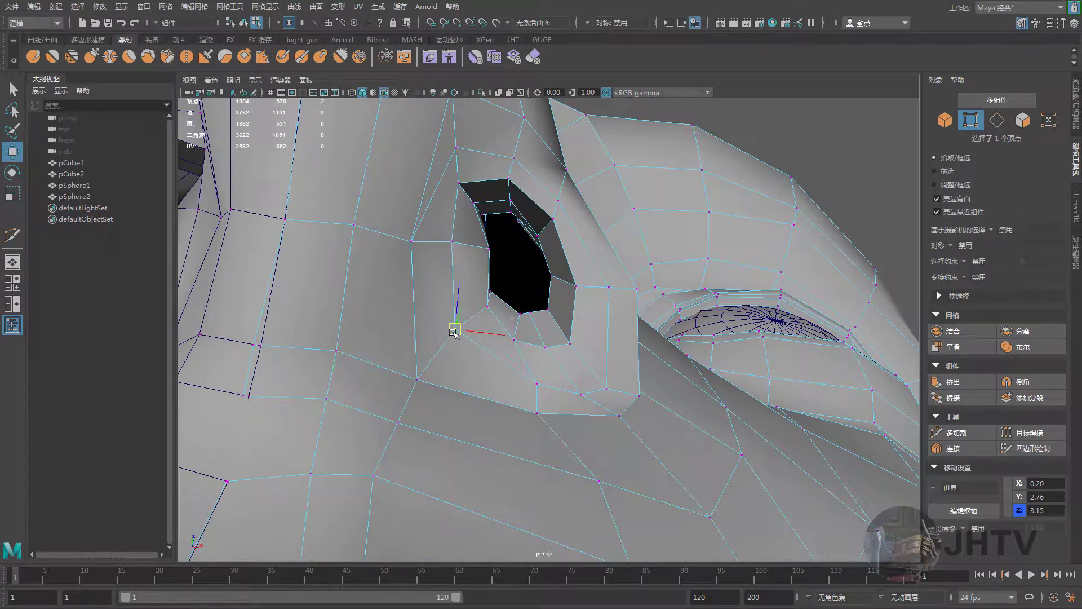
{"action": "left_click", "coordinate": [445, 248]}
Adjust the nostril-edge and nostril-underside vertices from a side view of the nose
{"action": "mouse_move", "coordinate": [444, 255]}
{"action": "left_mouse_down", "text": "alt"}
{"action": "mouse_move", "coordinate": [428, 396]}
{"action": "mouse_move", "coordinate": [451, 380]}
{"action": "mouse_move", "coordinate": [572, 391]}
{"action": "mouse_move", "coordinate": [558, 383]}
{"action": "left_mouse_up", "text": "alt"}
{"action": "left_click", "coordinate": [591, 390]}
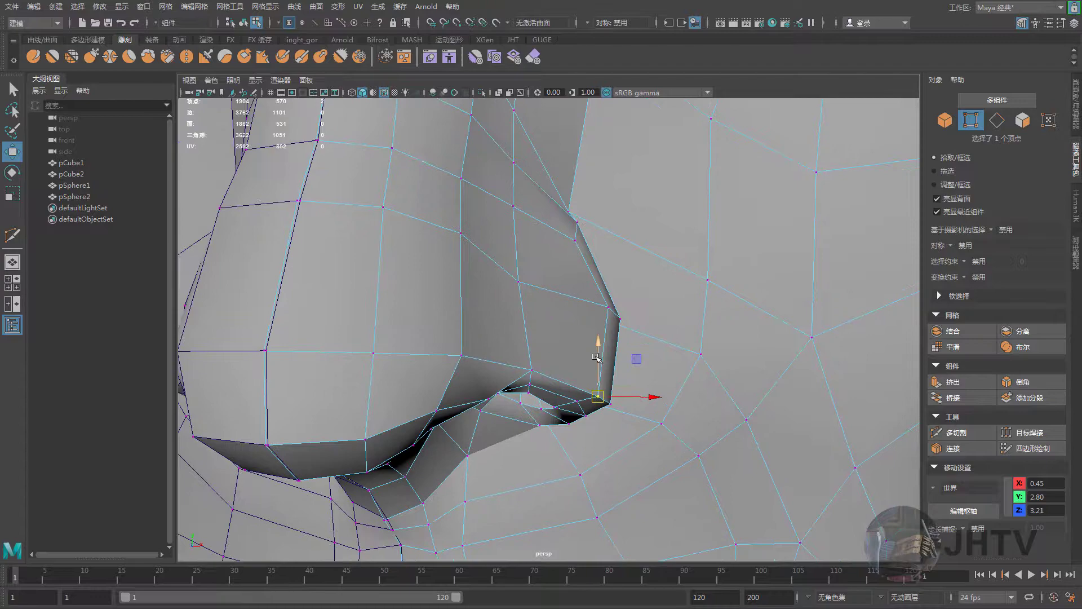
{"action": "left_click", "coordinate": [531, 370]}
{"action": "mouse_move", "coordinate": [547, 333]}
{"action": "left_mouse_down", "text": "alt"}
{"action": "mouse_move", "coordinate": [562, 386]}
{"action": "mouse_move", "coordinate": [543, 348]}
{"action": "left_mouse_up", "text": "alt"}
{"action": "left_click", "coordinate": [552, 375]}
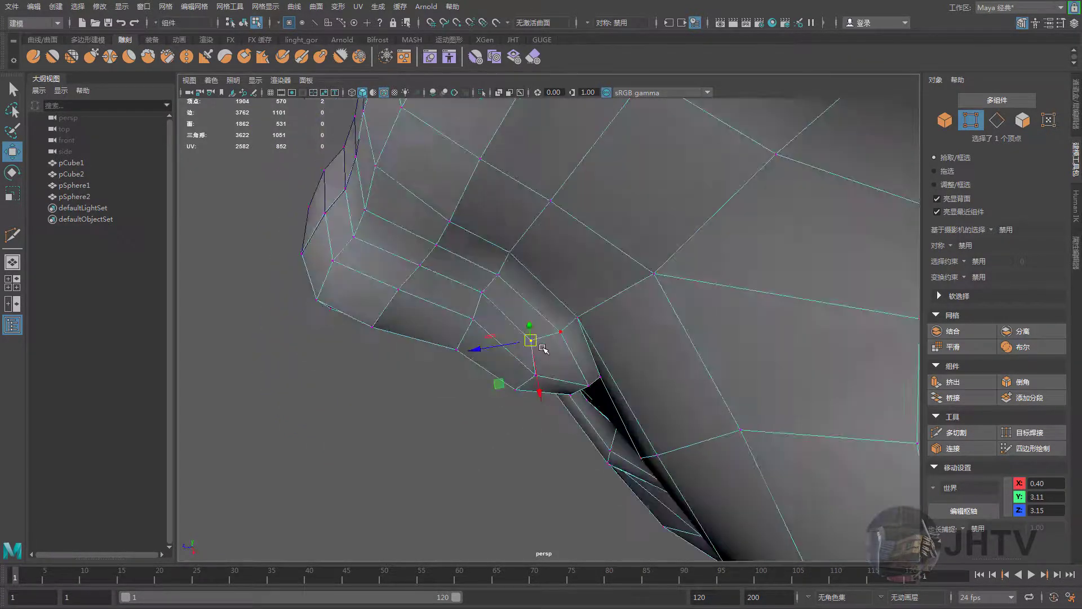
{"action": "left_click", "coordinate": [585, 385]}
{"action": "mouse_move", "coordinate": [586, 386]}
{"action": "left_mouse_down", "text": "alt"}
{"action": "mouse_move", "coordinate": [579, 395]}
{"action": "mouse_move", "coordinate": [602, 365]}
{"action": "left_mouse_up", "text": "alt"}
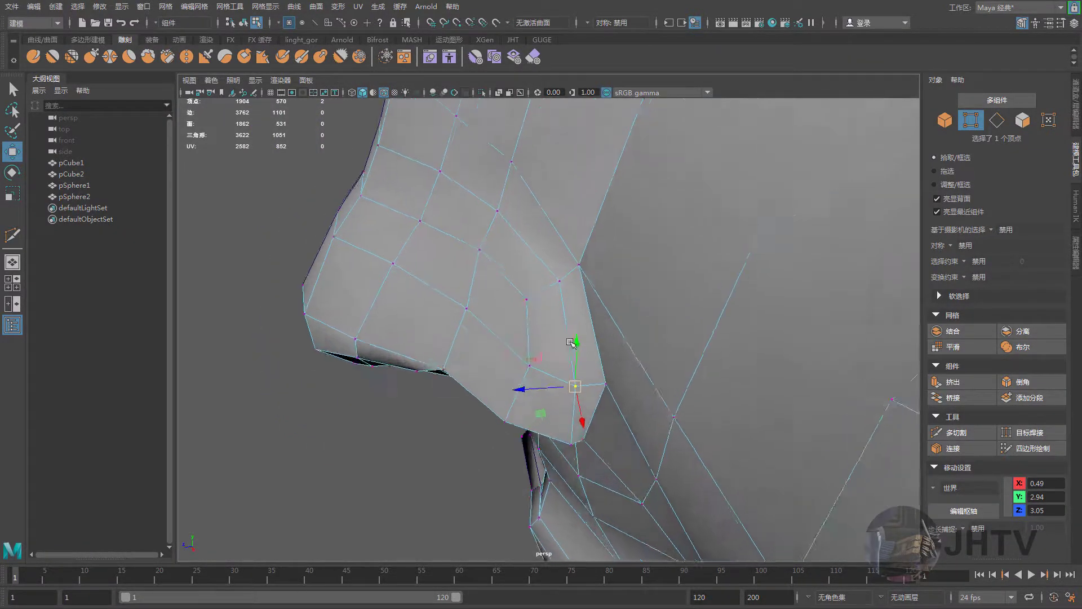
{"action": "left_click_drag", "start_coordinate": [502, 401], "coordinate": [590, 454], "text": "alt"}
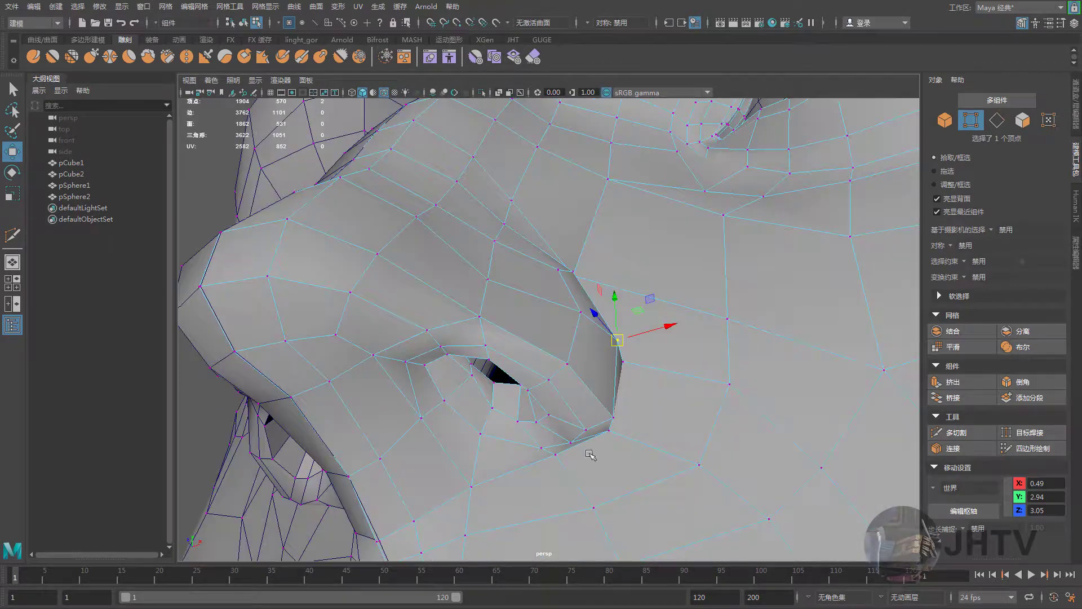
{"action": "mouse_move", "coordinate": [456, 346]}
{"action": "left_mouse_down", "text": "alt"}
{"action": "mouse_move", "coordinate": [501, 407]}
{"action": "mouse_move", "coordinate": [512, 380]}
{"action": "mouse_move", "coordinate": [538, 411]}
{"action": "mouse_move", "coordinate": [515, 387]}
{"action": "mouse_move", "coordinate": [500, 398]}
{"action": "mouse_move", "coordinate": [536, 386]}
{"action": "mouse_move", "coordinate": [506, 367]}
{"action": "mouse_move", "coordinate": [524, 406]}
{"action": "mouse_move", "coordinate": [513, 395]}
{"action": "left_mouse_up", "text": "alt"}
Place the two central vertices below the nose on the middle line at X 0
{"action": "left_click", "coordinate": [494, 402]}
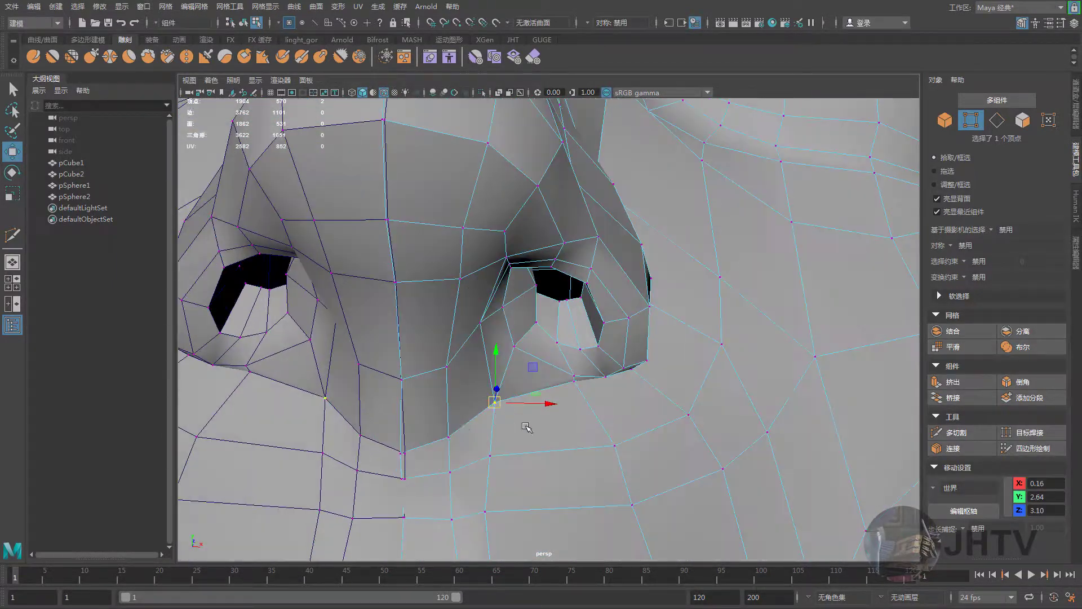
{"action": "left_click", "coordinate": [451, 435]}
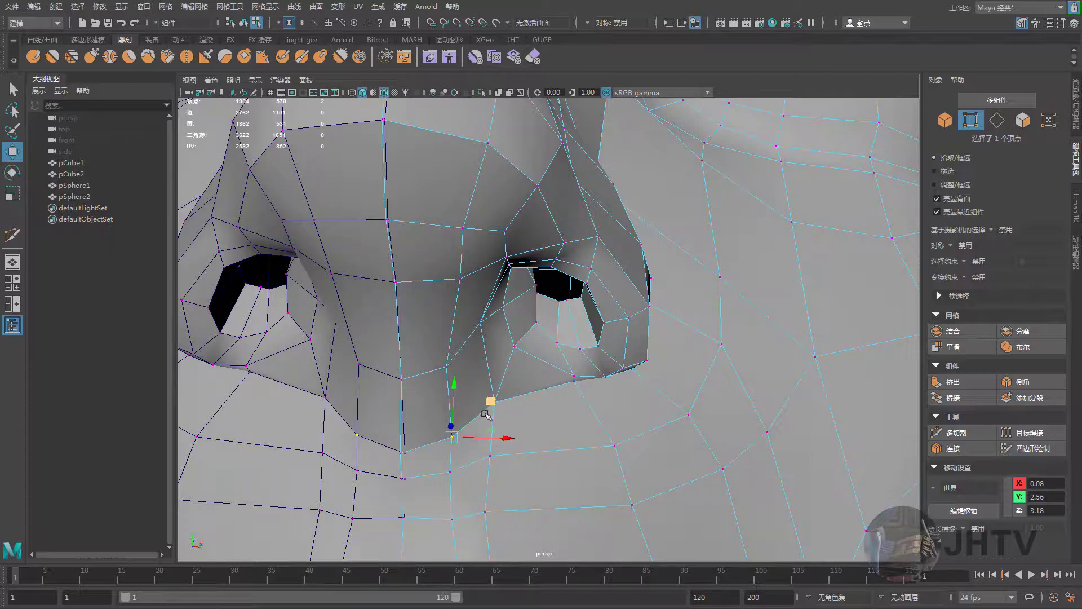
{"action": "left_click", "coordinate": [402, 449]}
{"action": "left_click", "coordinate": [403, 478], "text": "shift"}
{"action": "left_click_drag", "start_coordinate": [458, 465], "coordinate": [522, 321]}
{"action": "scroll", "coordinate": [456, 469], "scroll_direction": "down", "scroll_amount": 3}
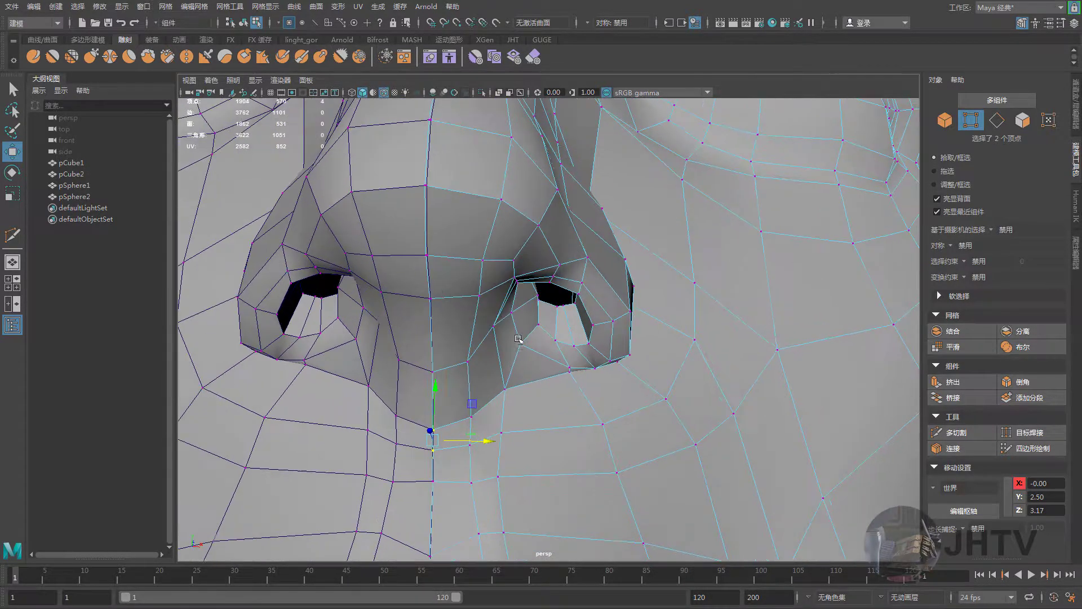
{"action": "scroll", "coordinate": [522, 321], "scroll_direction": "up", "scroll_amount": 3}
{"action": "left_click", "coordinate": [488, 275]}
{"action": "mouse_move", "coordinate": [488, 275]}
{"action": "left_mouse_down", "text": "alt"}
{"action": "mouse_move", "coordinate": [471, 337]}
{"action": "mouse_move", "coordinate": [403, 345]}
{"action": "mouse_move", "coordinate": [473, 314]}
{"action": "left_mouse_up", "text": "alt"}
{"action": "left_click_drag", "start_coordinate": [470, 366], "coordinate": [461, 357], "text": "alt"}
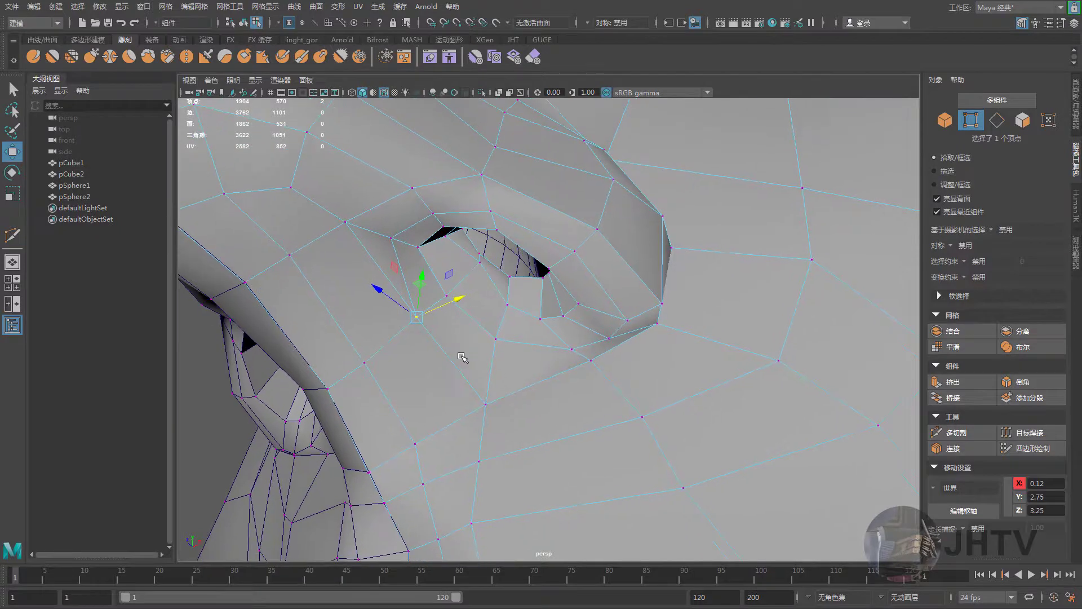
Finish a cut down to the lower edge and delete the stray edge beside the nostril
{"action": "left_click", "coordinate": [961, 432]}
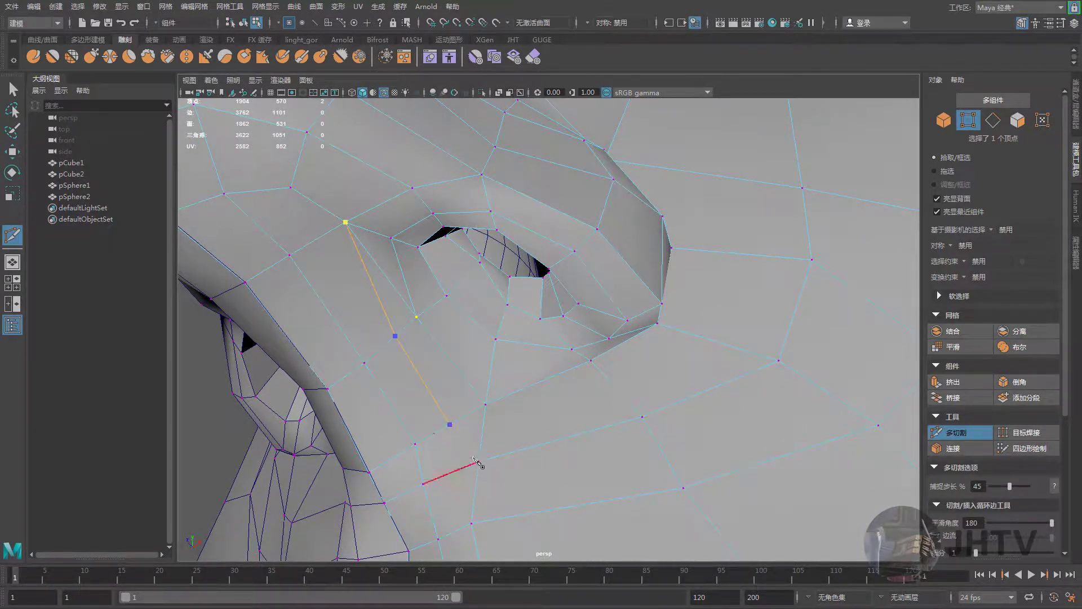
{"action": "left_click", "coordinate": [479, 462]}
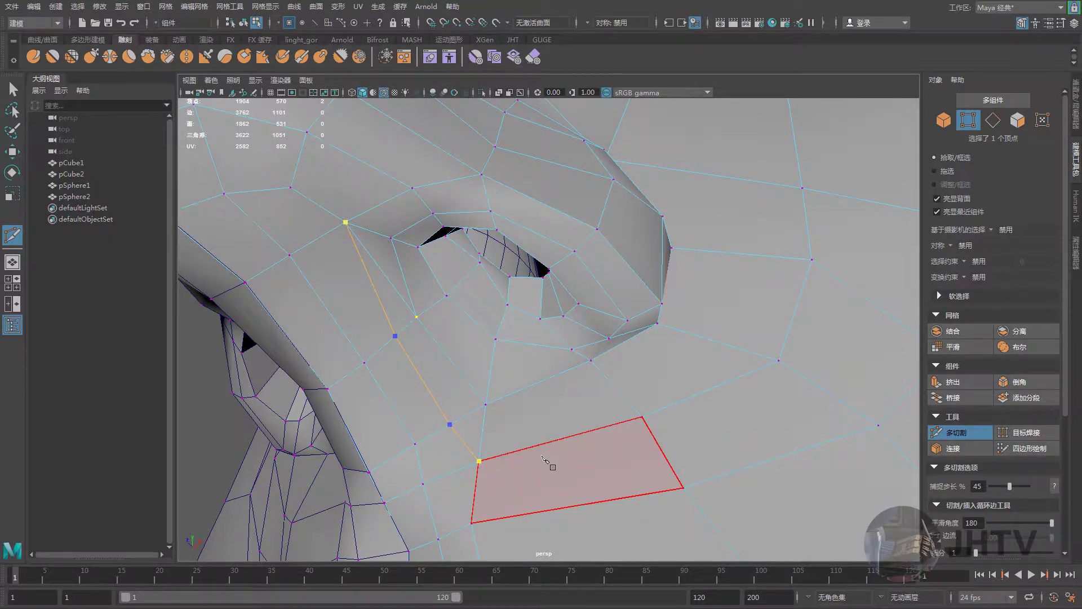
{"action": "key", "text": "Return"}
{"action": "key", "text": "w"}
{"action": "right_click_drag", "start_coordinate": [433, 326], "coordinate": [423, 275]}
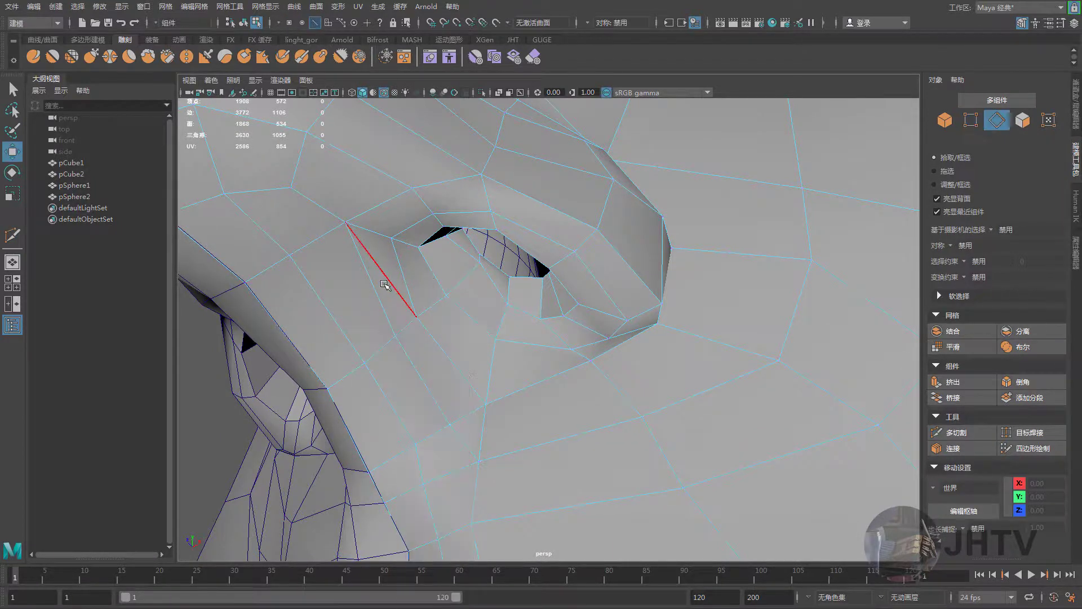
{"action": "left_click", "coordinate": [385, 284]}
{"action": "key", "text": "Delete"}
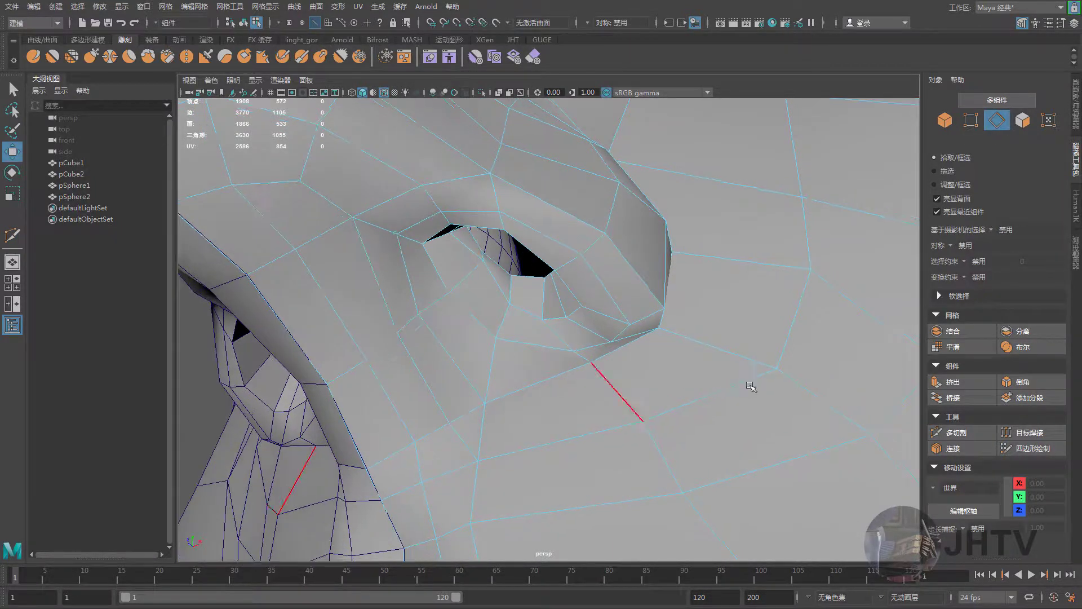
Cut a new edge from the nostril vertex downward toward the lip
{"action": "left_click", "coordinate": [952, 433]}
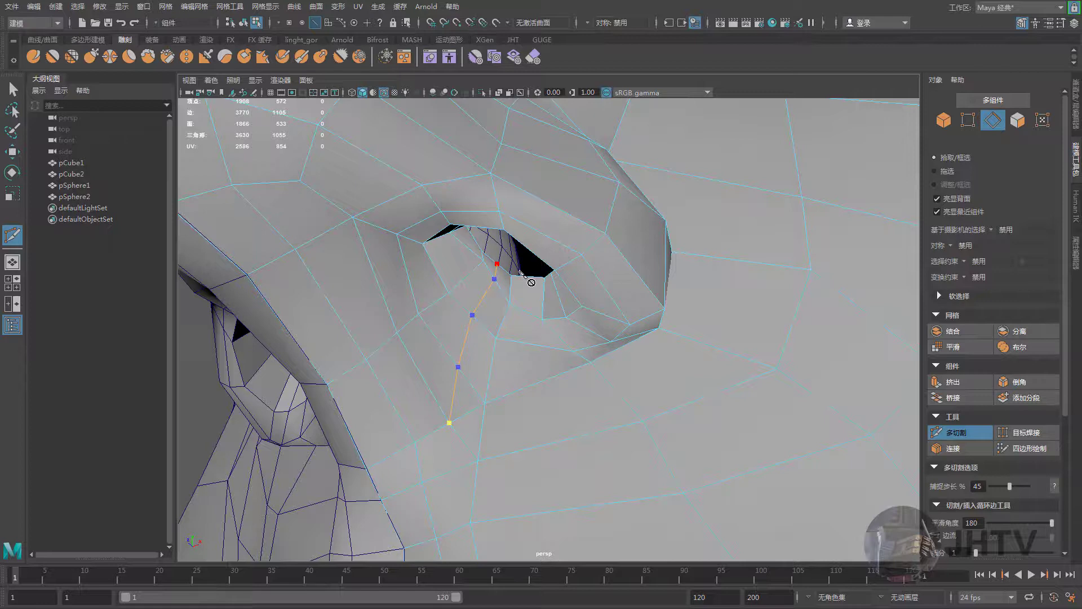
{"action": "left_click", "coordinate": [544, 276]}
{"action": "left_click", "coordinate": [543, 319]}
{"action": "key", "text": "w"}
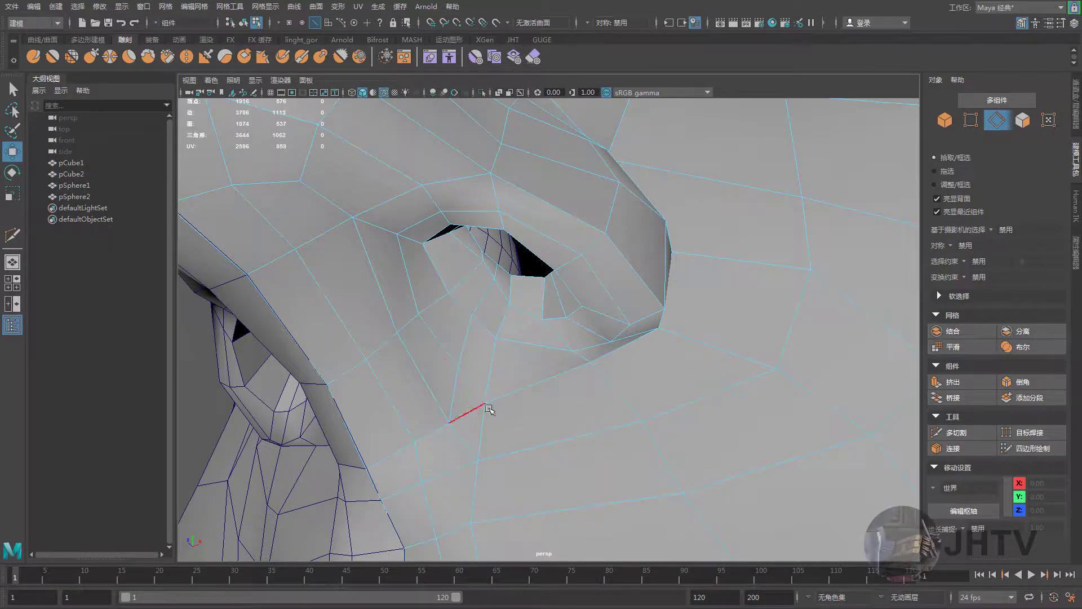
{"action": "left_click", "coordinate": [486, 406]}
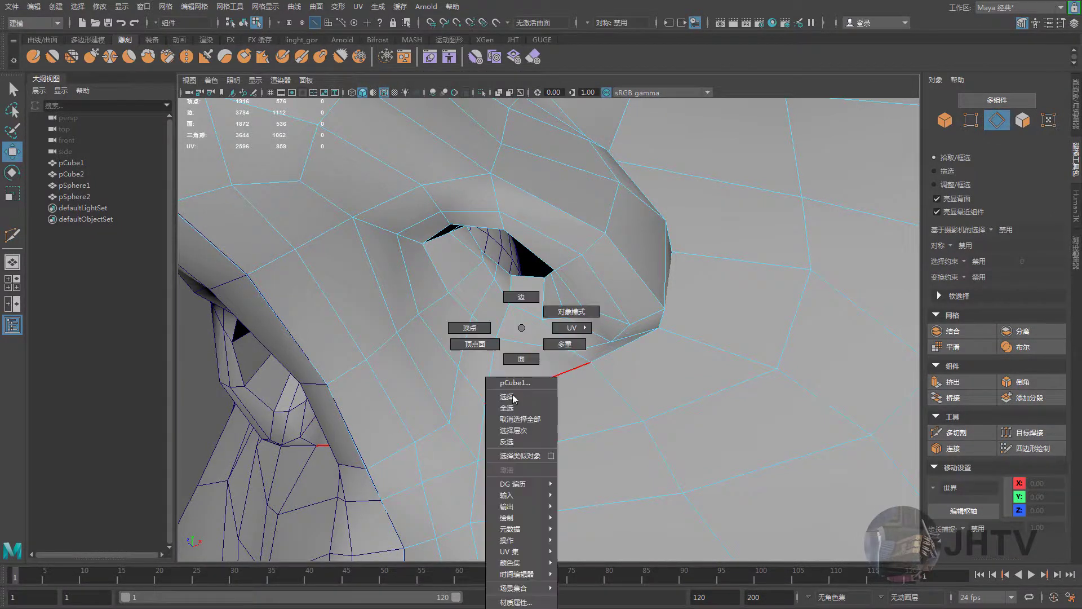
Pull a vertex beside the nostril slightly up and outward
{"action": "right_click_drag", "start_coordinate": [519, 316], "coordinate": [471, 331]}
{"action": "scroll", "coordinate": [471, 425], "scroll_direction": "up", "scroll_amount": 1}
{"action": "left_click", "coordinate": [456, 418]}
{"action": "left_click_drag", "start_coordinate": [451, 422], "coordinate": [450, 417], "text": "alt"}
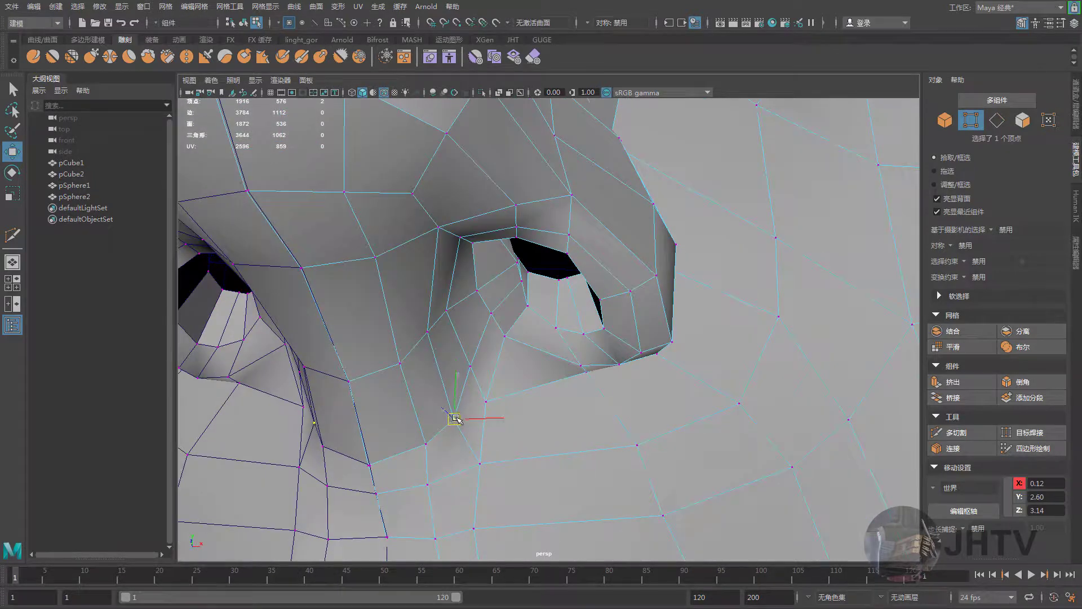
{"action": "left_click", "coordinate": [477, 454]}
{"action": "mouse_move", "coordinate": [483, 457]}
{"action": "left_mouse_down"}
{"action": "mouse_move", "coordinate": [519, 343]}
{"action": "mouse_move", "coordinate": [491, 364]}
{"action": "left_mouse_up"}
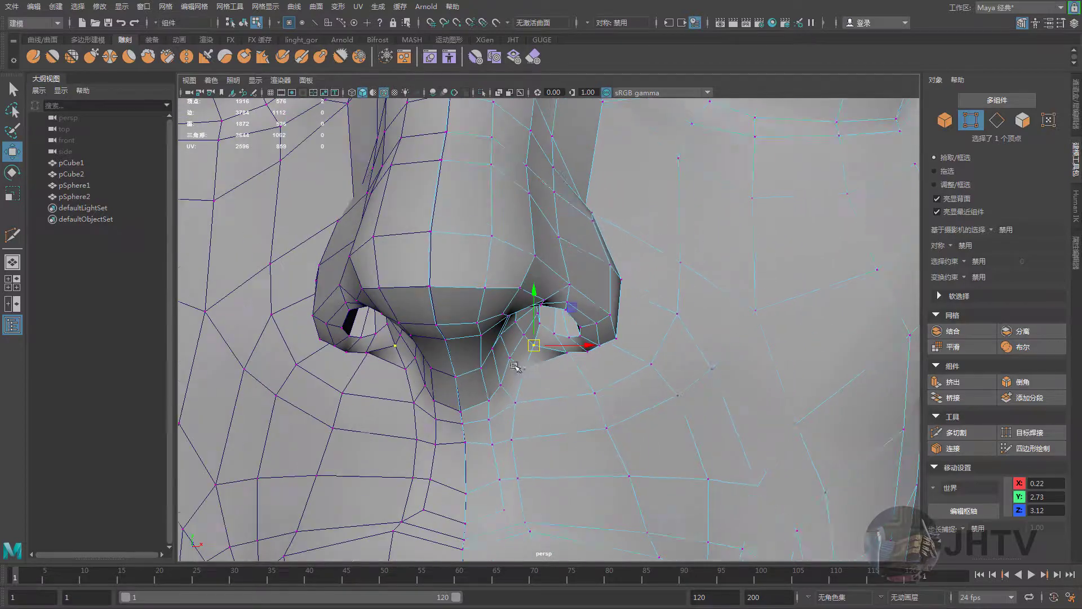
Check the whole face in smooth preview (3), then return to the low-poly cage (1)
{"action": "key", "text": "3"}
{"action": "scroll", "coordinate": [491, 364], "scroll_direction": "down", "scroll_amount": 3}
{"action": "right_click_drag", "start_coordinate": [530, 265], "coordinate": [603, 251]}
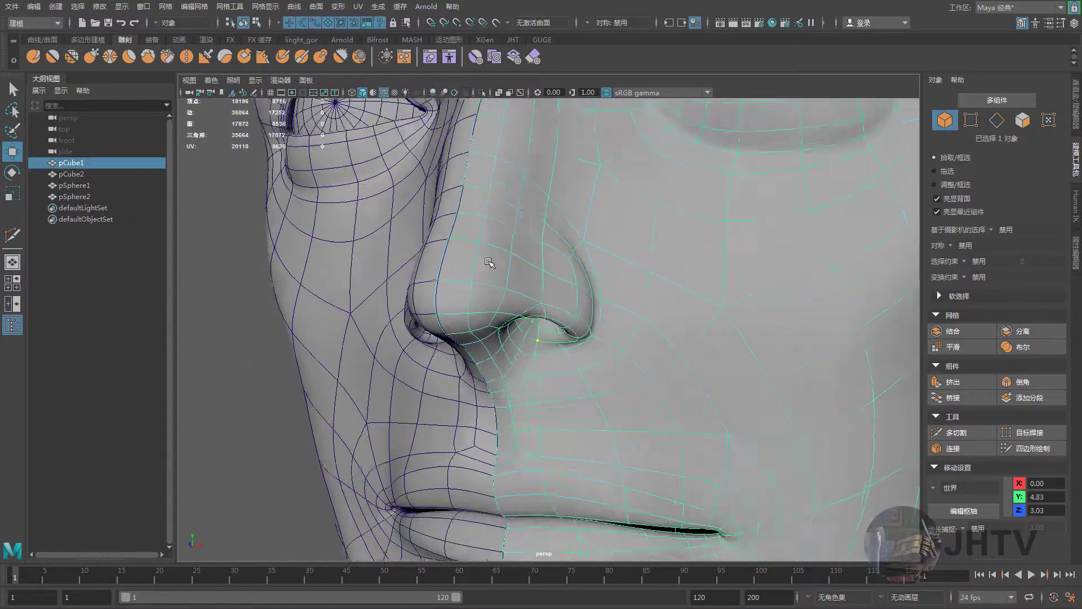
{"action": "scroll", "coordinate": [564, 237], "scroll_direction": "down", "scroll_amount": 5}
{"action": "right_click_drag", "start_coordinate": [548, 227], "coordinate": [607, 202]}
{"action": "left_click", "coordinate": [899, 372]}
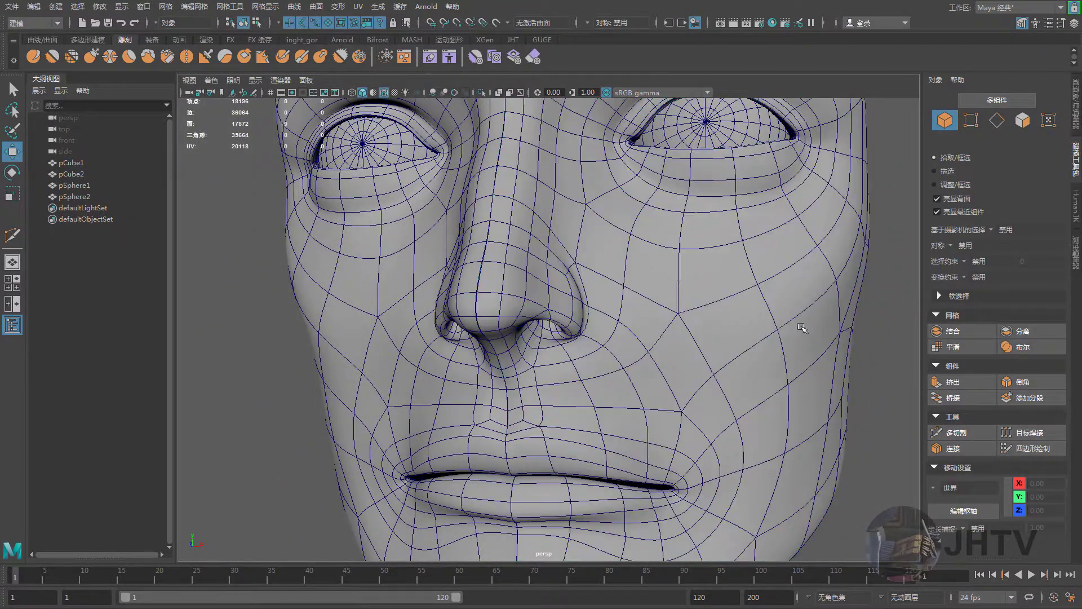
{"action": "mouse_move", "coordinate": [680, 333]}
{"action": "left_mouse_down", "text": "alt"}
{"action": "mouse_move", "coordinate": [724, 336]}
{"action": "mouse_move", "coordinate": [540, 366]}
{"action": "mouse_move", "coordinate": [647, 342]}
{"action": "left_mouse_up", "text": "alt"}
{"action": "scroll", "coordinate": [609, 361], "scroll_direction": "up", "scroll_amount": 3}
{"action": "scroll", "coordinate": [597, 355], "scroll_direction": "down", "scroll_amount": 3}
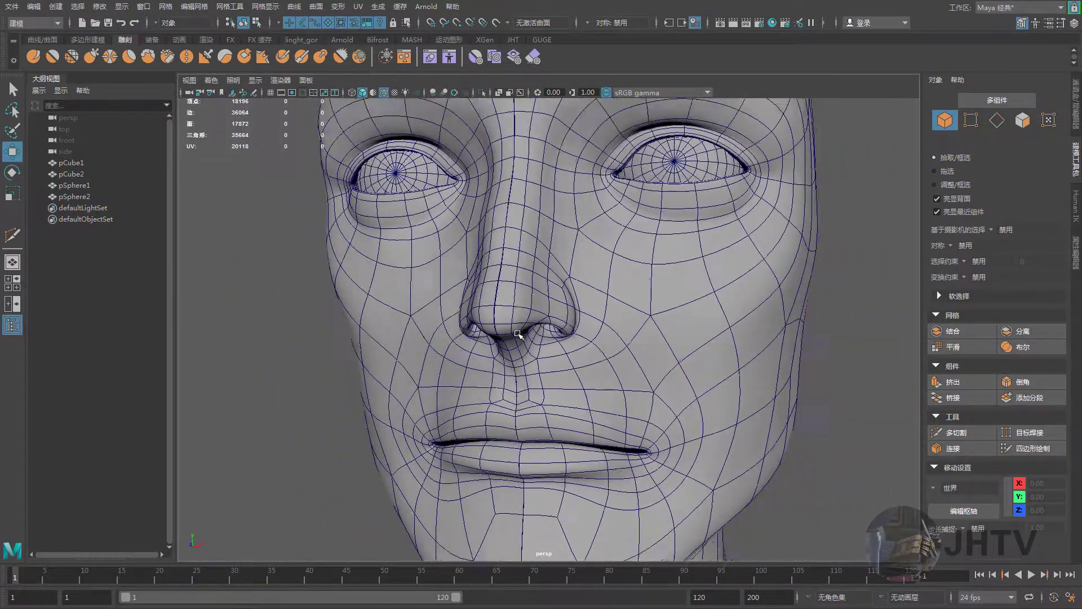
{"action": "scroll", "coordinate": [647, 342], "scroll_direction": "down", "scroll_amount": 2}
{"action": "scroll", "coordinate": [647, 342], "scroll_direction": "up", "scroll_amount": 2}
{"action": "key", "text": "1"}
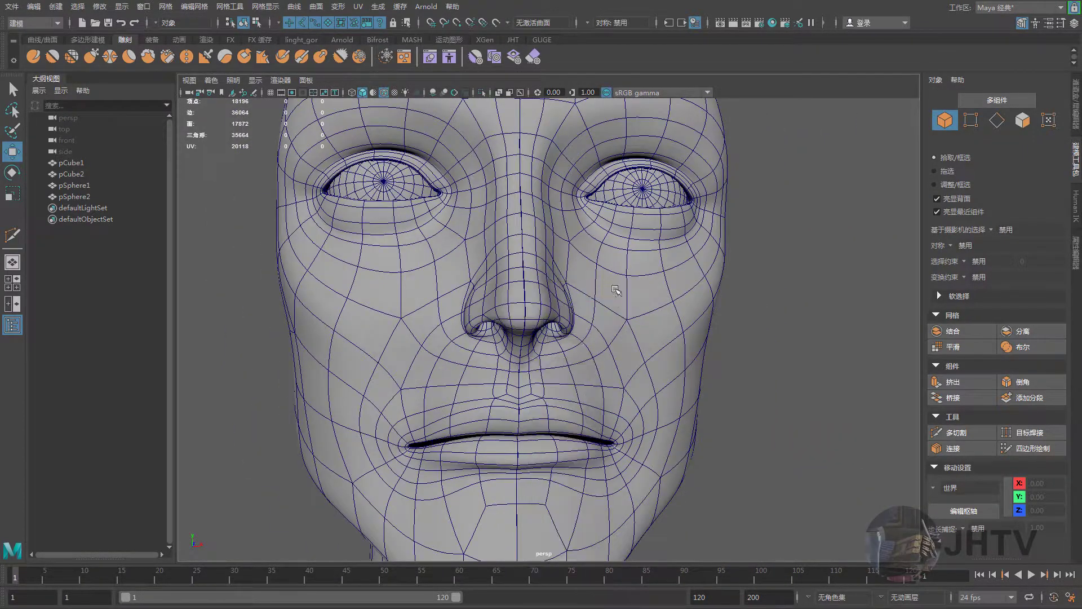
Put the face mesh into vertex editing, zoomed in close on the nostril
{"action": "left_click", "coordinate": [552, 295]}
{"action": "scroll", "coordinate": [586, 290], "scroll_direction": "up", "scroll_amount": 3}
{"action": "left_click_drag", "start_coordinate": [552, 295], "coordinate": [597, 287], "text": "alt"}
{"action": "scroll", "coordinate": [586, 290], "scroll_direction": "up", "scroll_amount": 3}
{"action": "key", "text": "F9"}
{"action": "mouse_move", "coordinate": [529, 288]}
{"action": "left_mouse_down", "text": "alt"}
{"action": "mouse_move", "coordinate": [660, 314]}
{"action": "mouse_move", "coordinate": [561, 297]}
{"action": "mouse_move", "coordinate": [664, 352]}
{"action": "mouse_move", "coordinate": [596, 325]}
{"action": "mouse_move", "coordinate": [642, 317]}
{"action": "left_mouse_up", "text": "alt"}
{"action": "scroll", "coordinate": [663, 353], "scroll_direction": "up", "scroll_amount": 3}
{"action": "scroll", "coordinate": [693, 352], "scroll_direction": "up", "scroll_amount": 2}
Reposition the nostril corner, rim and neighbouring cheek vertices beside the nose
{"action": "left_click", "coordinate": [693, 351]}
{"action": "left_click", "coordinate": [620, 305], "text": "shift"}
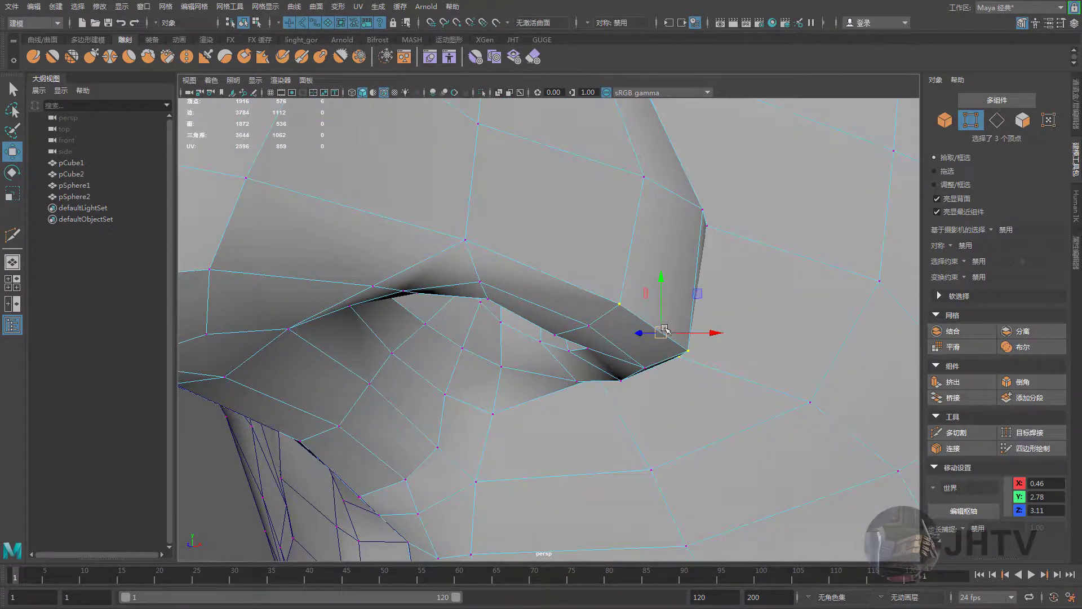
{"action": "left_click_drag", "start_coordinate": [648, 322], "coordinate": [628, 312], "text": "alt"}
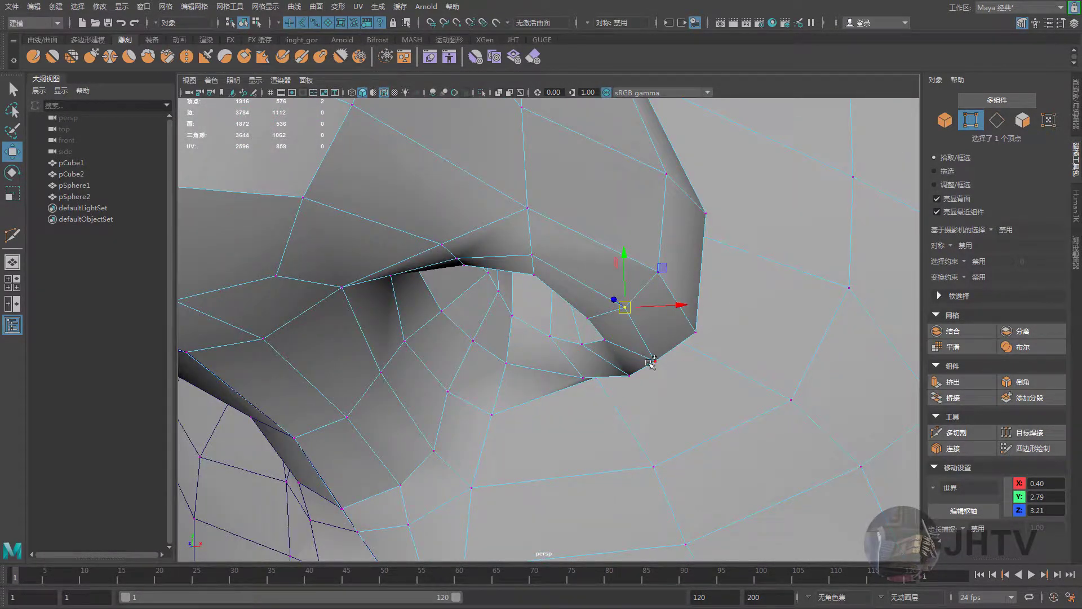
{"action": "mouse_move", "coordinate": [651, 363]}
{"action": "left_mouse_down", "text": "alt"}
{"action": "mouse_move", "coordinate": [643, 316]}
{"action": "mouse_move", "coordinate": [668, 342]}
{"action": "mouse_move", "coordinate": [654, 327]}
{"action": "mouse_move", "coordinate": [608, 286]}
{"action": "mouse_move", "coordinate": [598, 307]}
{"action": "mouse_move", "coordinate": [612, 271]}
{"action": "mouse_move", "coordinate": [595, 242]}
{"action": "mouse_move", "coordinate": [677, 220]}
{"action": "left_mouse_up", "text": "alt"}
{"action": "left_click", "coordinate": [654, 333], "text": "shift"}
{"action": "left_click", "coordinate": [697, 228]}
{"action": "left_click", "coordinate": [683, 324]}
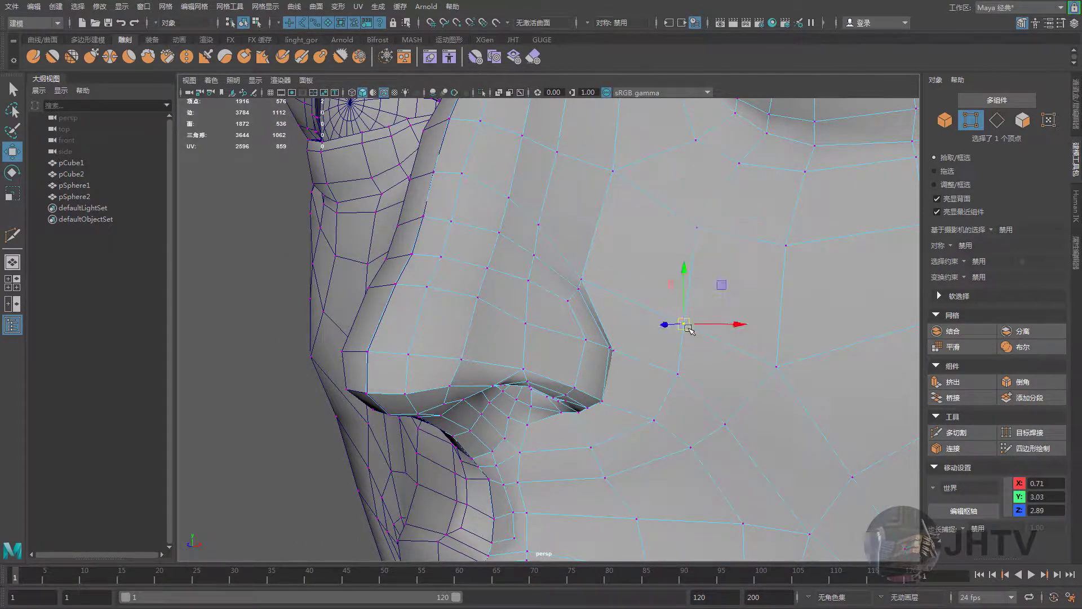
{"action": "scroll", "coordinate": [693, 335], "scroll_direction": "down", "scroll_amount": 5}
{"action": "mouse_move", "coordinate": [693, 336]}
{"action": "left_mouse_down", "text": "alt"}
{"action": "mouse_move", "coordinate": [628, 359]}
{"action": "mouse_move", "coordinate": [634, 383]}
{"action": "mouse_move", "coordinate": [525, 477]}
{"action": "mouse_move", "coordinate": [539, 502]}
{"action": "mouse_move", "coordinate": [474, 394]}
{"action": "mouse_move", "coordinate": [515, 483]}
{"action": "mouse_move", "coordinate": [498, 383]}
{"action": "left_mouse_up", "text": "alt"}
{"action": "scroll", "coordinate": [580, 431], "scroll_direction": "up", "scroll_amount": 3}
In the side view, box-select the nose-tip vertices and reshape the tip's profile
{"action": "key", "text": "space"}
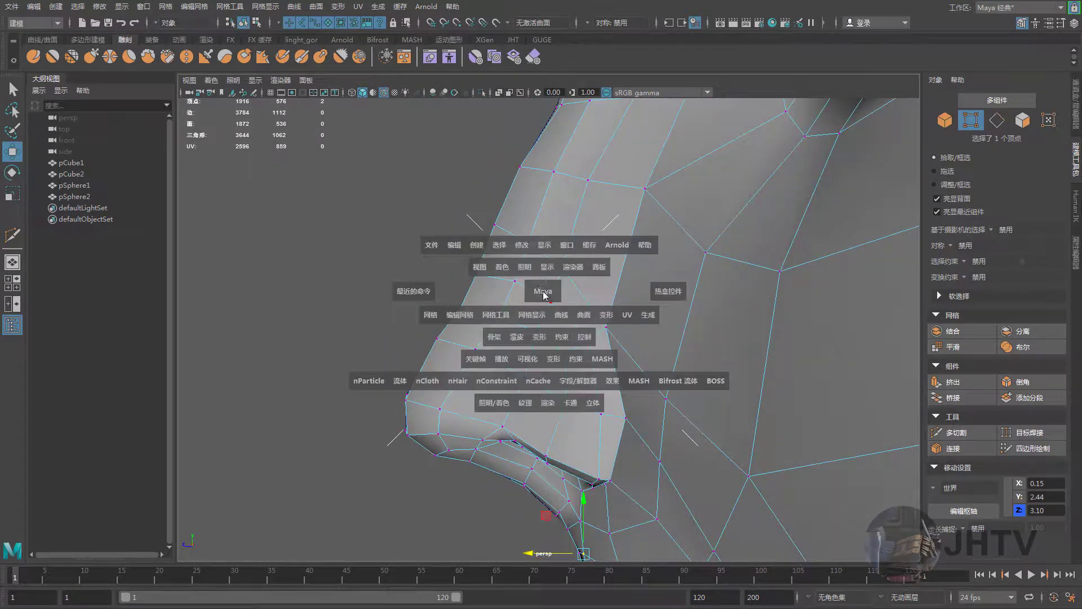
{"action": "left_click", "coordinate": [602, 292]}
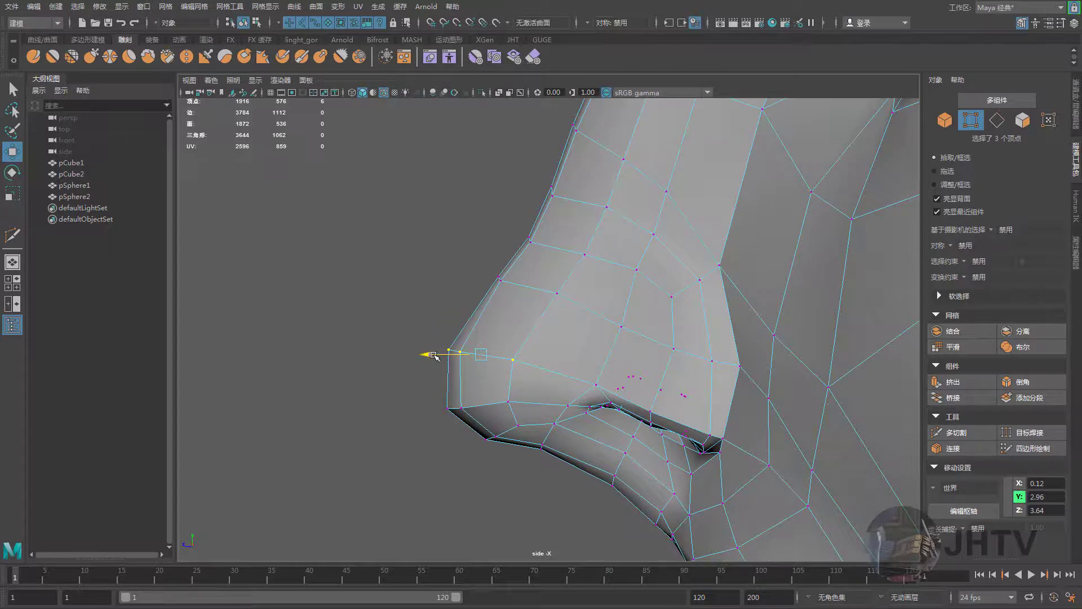
{"action": "left_click_drag", "start_coordinate": [533, 310], "coordinate": [528, 241]}
{"action": "scroll", "coordinate": [671, 343], "scroll_direction": "down", "scroll_amount": 5}
{"action": "scroll", "coordinate": [671, 355], "scroll_direction": "up", "scroll_amount": 1}
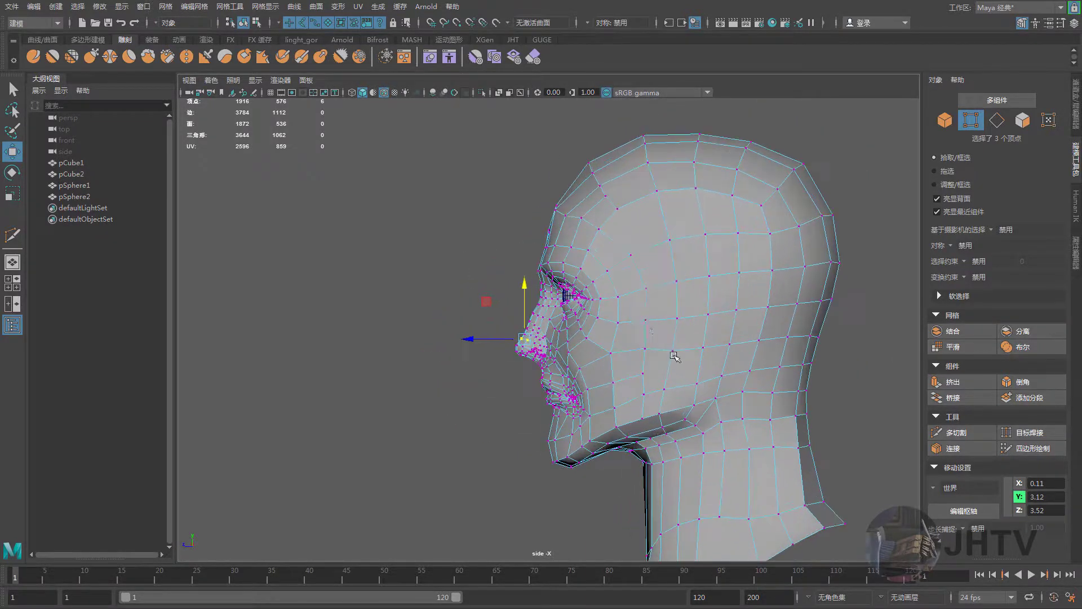
{"action": "key", "text": "space"}
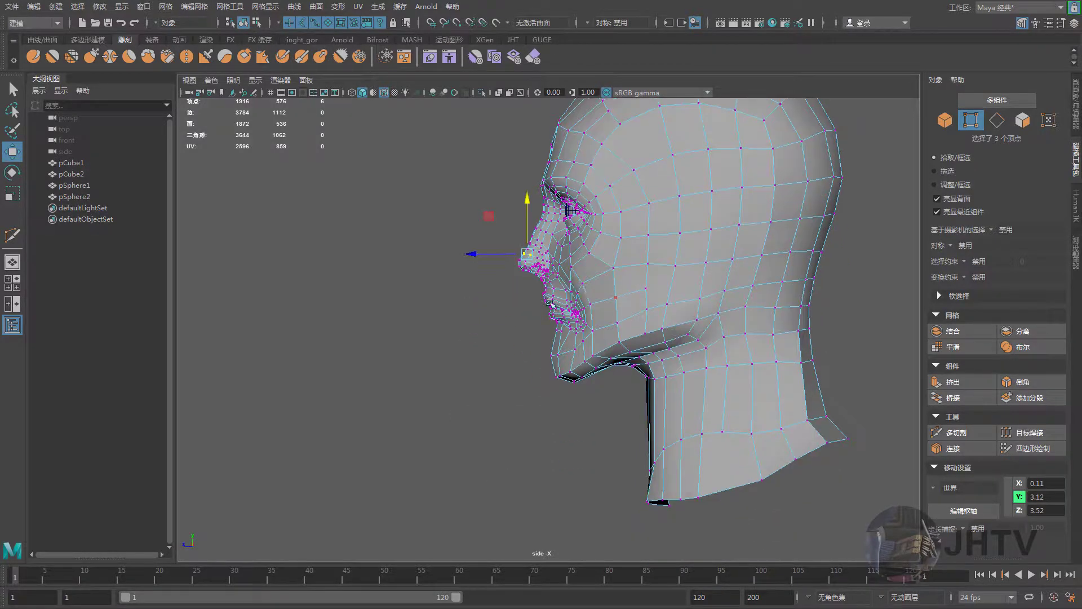
{"action": "scroll", "coordinate": [558, 357], "scroll_direction": "up", "scroll_amount": 3}
{"action": "scroll", "coordinate": [558, 357], "scroll_direction": "up", "scroll_amount": 3}
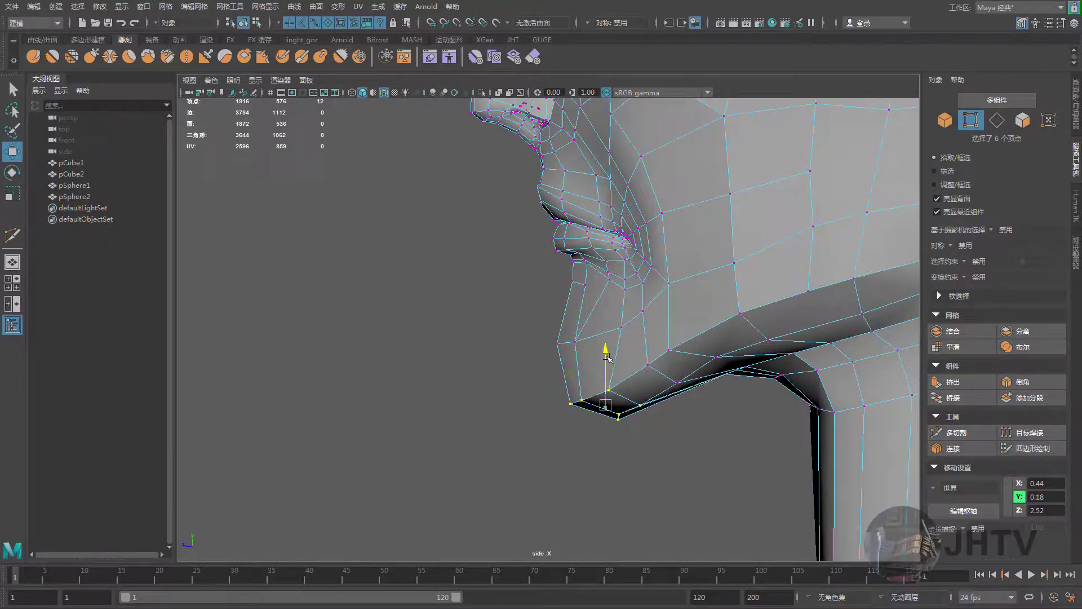
Back in perspective, adjust a jaw vertex where the chin meets the neck
{"action": "key", "text": "space"}
{"action": "mouse_move", "coordinate": [607, 357]}
{"action": "left_mouse_down"}
{"action": "mouse_move", "coordinate": [550, 331]}
{"action": "mouse_move", "coordinate": [580, 433]}
{"action": "mouse_move", "coordinate": [538, 395]}
{"action": "mouse_move", "coordinate": [590, 395]}
{"action": "mouse_move", "coordinate": [429, 344]}
{"action": "mouse_move", "coordinate": [380, 355]}
{"action": "mouse_move", "coordinate": [508, 361]}
{"action": "mouse_move", "coordinate": [651, 347]}
{"action": "left_mouse_up"}
{"action": "scroll", "coordinate": [514, 332], "scroll_direction": "down", "scroll_amount": 3}
{"action": "scroll", "coordinate": [581, 433], "scroll_direction": "up", "scroll_amount": 3}
{"action": "scroll", "coordinate": [558, 417], "scroll_direction": "up", "scroll_amount": 3}
{"action": "left_click", "coordinate": [589, 401]}
{"action": "scroll", "coordinate": [591, 394], "scroll_direction": "down", "scroll_amount": 3}
{"action": "scroll", "coordinate": [416, 340], "scroll_direction": "up", "scroll_amount": 3}
{"action": "mouse_move", "coordinate": [656, 410]}
{"action": "left_mouse_down", "text": "alt"}
{"action": "mouse_move", "coordinate": [647, 367]}
{"action": "mouse_move", "coordinate": [690, 374]}
{"action": "left_mouse_up", "text": "alt"}
{"action": "mouse_move", "coordinate": [767, 384]}
{"action": "left_mouse_down", "text": "alt"}
{"action": "mouse_move", "coordinate": [707, 437]}
{"action": "mouse_move", "coordinate": [653, 430]}
{"action": "mouse_move", "coordinate": [585, 338]}
{"action": "left_mouse_up", "text": "alt"}
{"action": "scroll", "coordinate": [645, 427], "scroll_direction": "up", "scroll_amount": 2}
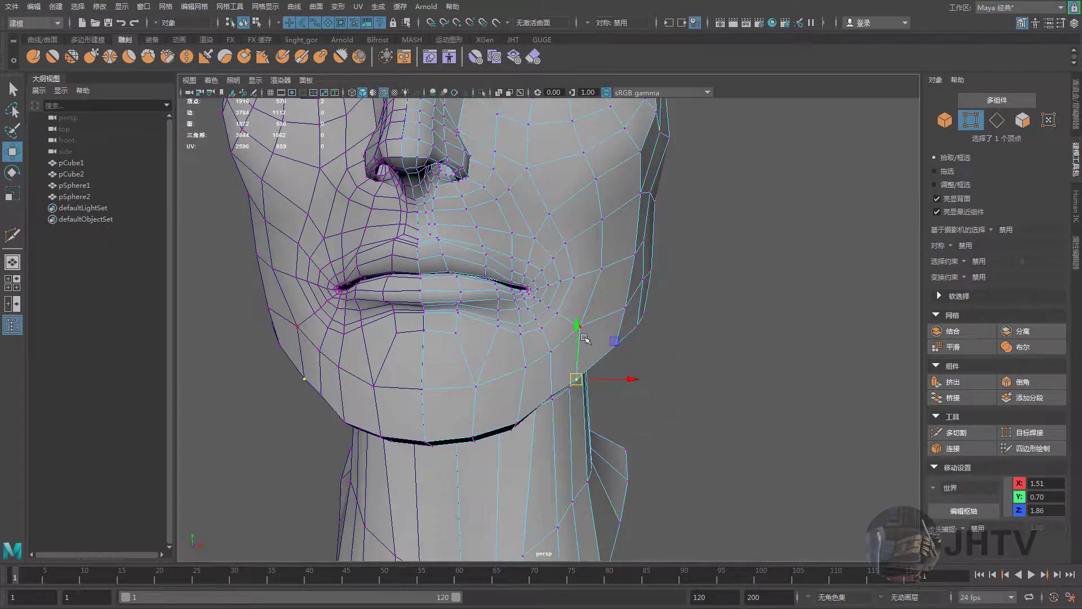
{"action": "scroll", "coordinate": [576, 330], "scroll_direction": "down", "scroll_amount": 3}
{"action": "scroll", "coordinate": [570, 306], "scroll_direction": "down", "scroll_amount": 2}
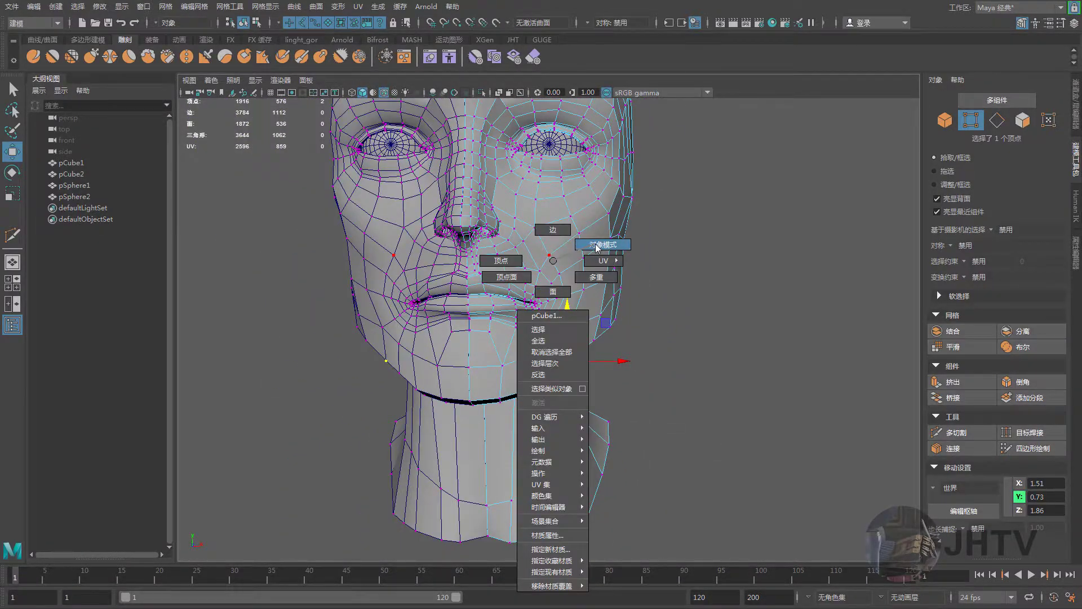
Review the smoothed face with wireframe toggled off and on, then return to the low-poly cage
{"action": "right_click_drag", "start_coordinate": [550, 253], "coordinate": [599, 244]}
{"action": "scroll", "coordinate": [588, 335], "scroll_direction": "up", "scroll_amount": 2}
{"action": "mouse_move", "coordinate": [588, 335]}
{"action": "left_mouse_down", "text": "alt"}
{"action": "mouse_move", "coordinate": [659, 365]}
{"action": "mouse_move", "coordinate": [659, 333]}
{"action": "mouse_move", "coordinate": [615, 385]}
{"action": "mouse_move", "coordinate": [609, 361]}
{"action": "mouse_move", "coordinate": [749, 374]}
{"action": "left_mouse_up", "text": "alt"}
{"action": "left_click", "coordinate": [620, 368]}
{"action": "left_click", "coordinate": [749, 374]}
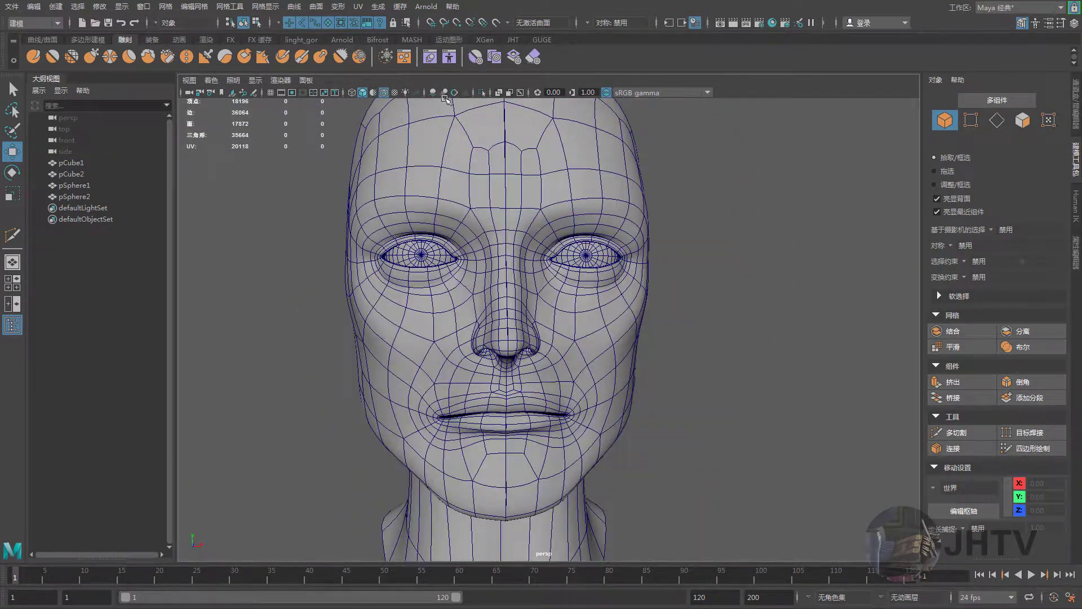
{"action": "left_click", "coordinate": [388, 93]}
{"action": "mouse_move", "coordinate": [736, 305]}
{"action": "left_mouse_down", "text": "alt"}
{"action": "mouse_move", "coordinate": [647, 306]}
{"action": "mouse_move", "coordinate": [660, 311]}
{"action": "mouse_move", "coordinate": [633, 338]}
{"action": "mouse_move", "coordinate": [565, 357]}
{"action": "left_mouse_up", "text": "alt"}
{"action": "scroll", "coordinate": [673, 332], "scroll_direction": "up", "scroll_amount": 2}
{"action": "left_click", "coordinate": [527, 357]}
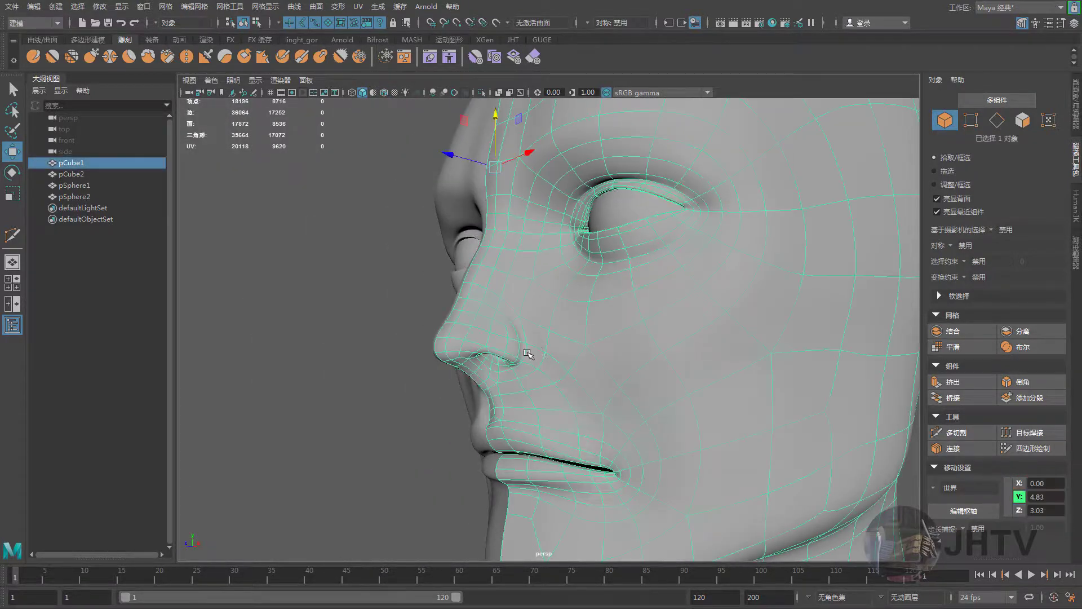
{"action": "scroll", "coordinate": [430, 150], "scroll_direction": "up", "scroll_amount": 3}
{"action": "left_click", "coordinate": [385, 93]}
{"action": "key", "text": "1"}
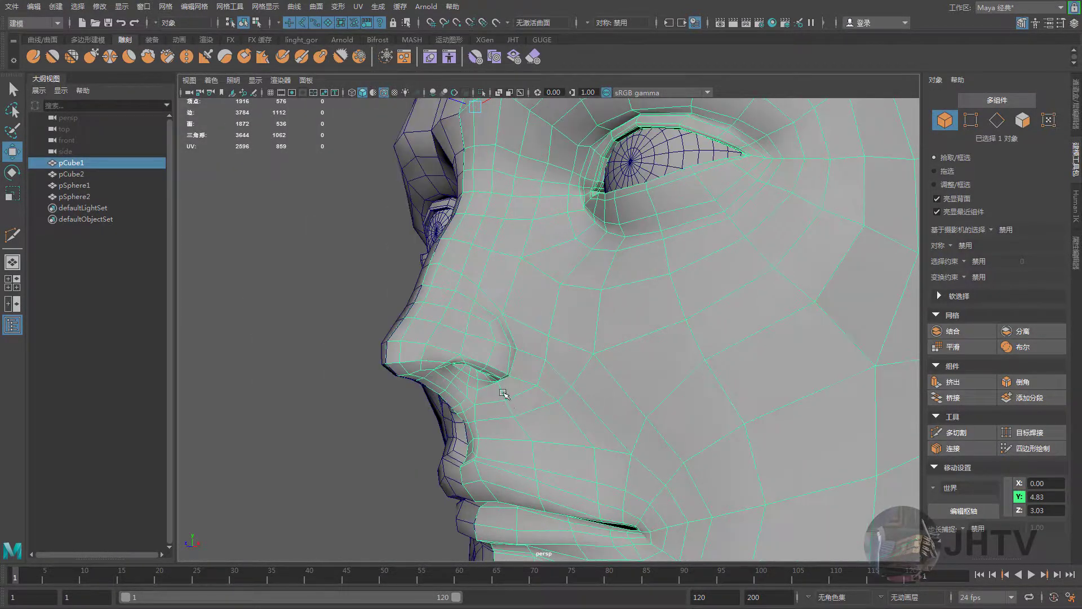
{"action": "scroll", "coordinate": [507, 338], "scroll_direction": "up", "scroll_amount": 3}
Move the vertex below the nostril down and shift a cheek vertex toward the nostril wing
{"action": "mouse_move", "coordinate": [520, 327]}
{"action": "right_mouse_down"}
{"action": "mouse_move", "coordinate": [502, 365]}
{"action": "mouse_move", "coordinate": [467, 327]}
{"action": "right_mouse_up"}
{"action": "scroll", "coordinate": [474, 372], "scroll_direction": "up", "scroll_amount": 3}
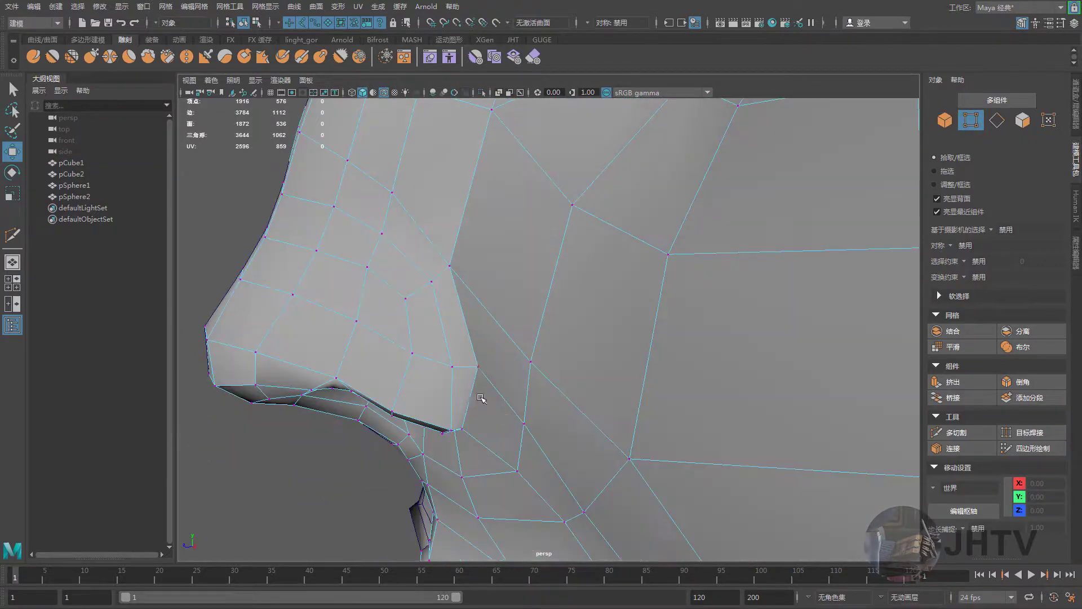
{"action": "left_click", "coordinate": [472, 377]}
{"action": "scroll", "coordinate": [435, 383], "scroll_direction": "up", "scroll_amount": 1}
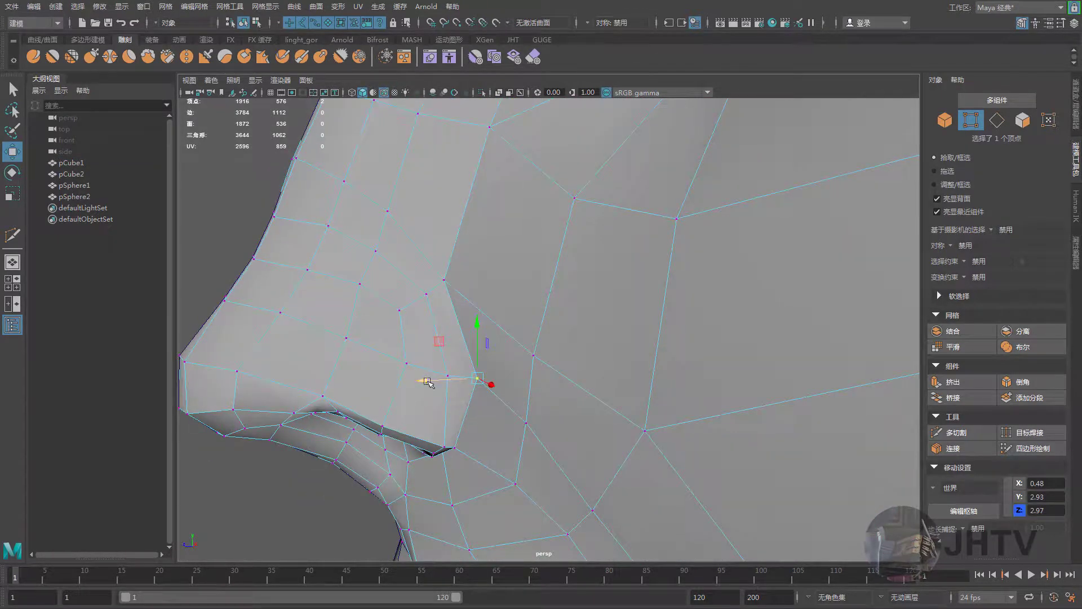
{"action": "left_click_drag", "start_coordinate": [448, 396], "coordinate": [436, 490], "text": "alt"}
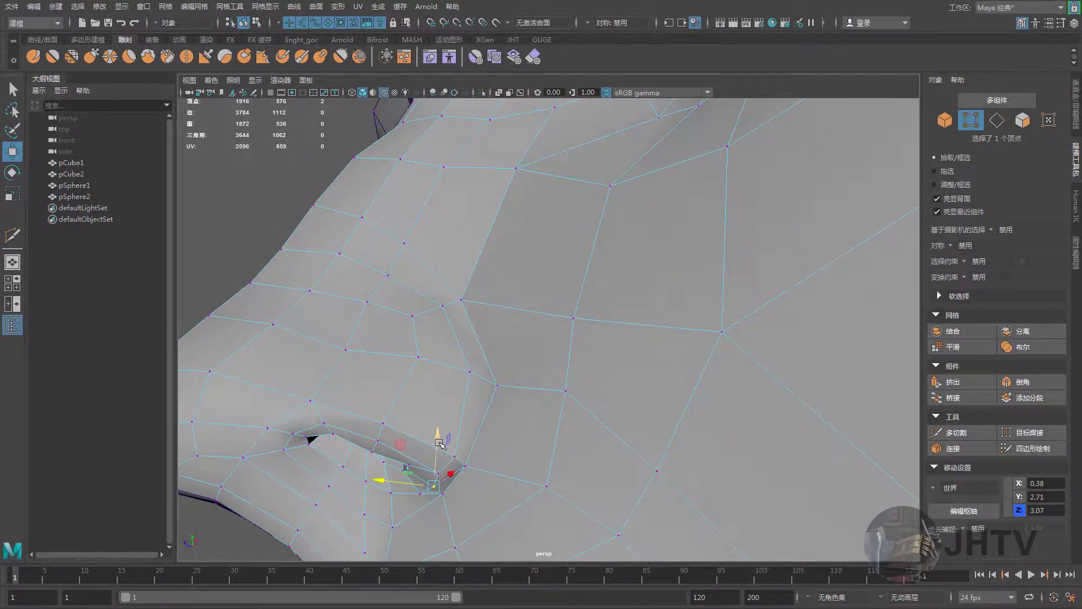
{"action": "mouse_move", "coordinate": [439, 442]}
{"action": "left_mouse_down", "text": "alt"}
{"action": "mouse_move", "coordinate": [538, 433]}
{"action": "mouse_move", "coordinate": [540, 453]}
{"action": "left_mouse_up", "text": "alt"}
{"action": "left_click", "coordinate": [458, 403]}
{"action": "left_click_drag", "start_coordinate": [457, 404], "coordinate": [458, 417], "text": "alt"}
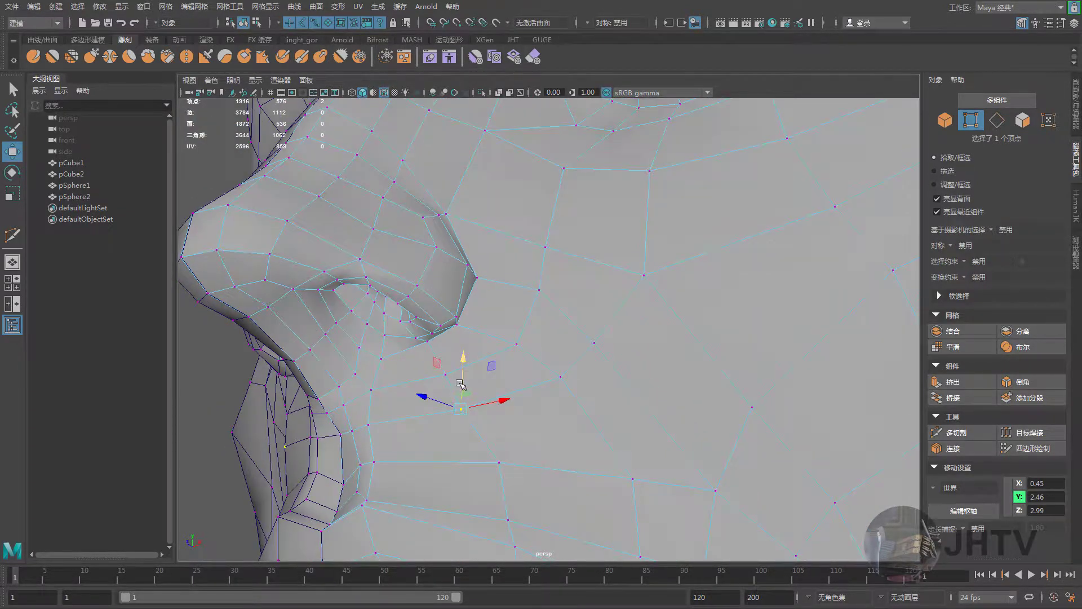
{"action": "mouse_move", "coordinate": [463, 371]}
{"action": "left_mouse_down", "text": "alt"}
{"action": "mouse_move", "coordinate": [467, 385]}
{"action": "mouse_move", "coordinate": [490, 334]}
{"action": "mouse_move", "coordinate": [471, 331]}
{"action": "left_mouse_up", "text": "alt"}
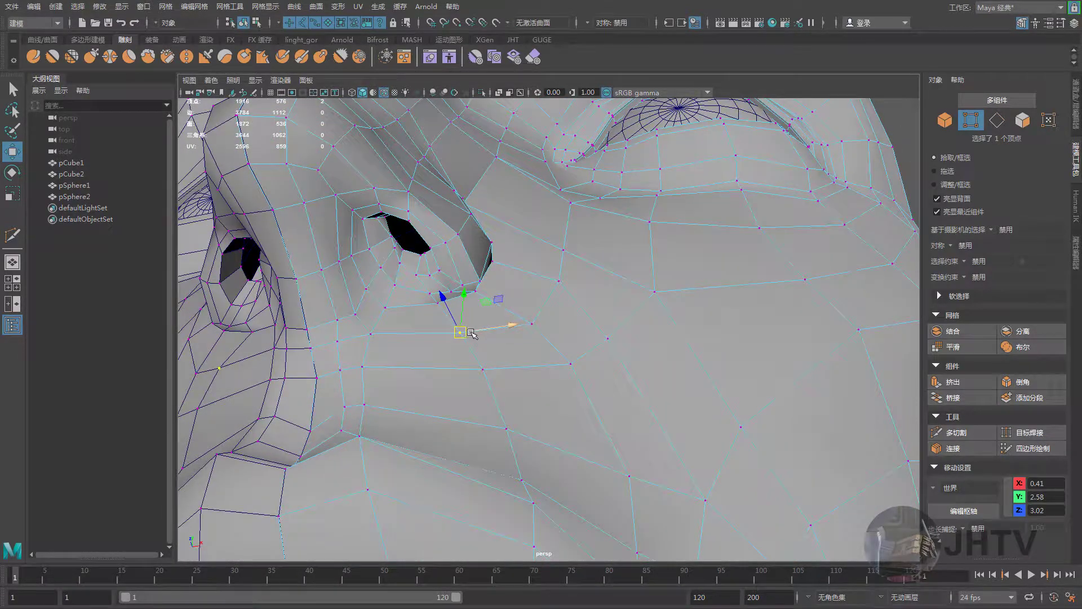
{"action": "mouse_move", "coordinate": [512, 362]}
{"action": "left_mouse_down", "text": "alt"}
{"action": "mouse_move", "coordinate": [605, 445]}
{"action": "mouse_move", "coordinate": [491, 298]}
{"action": "mouse_move", "coordinate": [514, 371]}
{"action": "mouse_move", "coordinate": [535, 361]}
{"action": "left_mouse_up", "text": "alt"}
{"action": "key", "text": "ctrl+shift+x"}
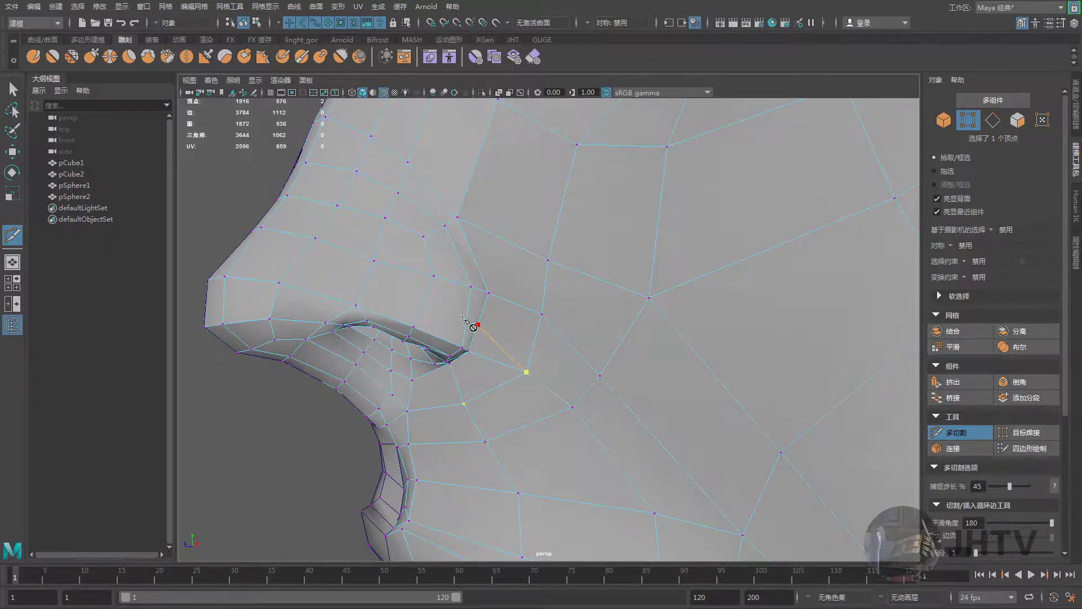
Cut an edge from beside the nostril across the nose wing toward the tip, raising faces to 1886
{"action": "left_click", "coordinate": [422, 304]}
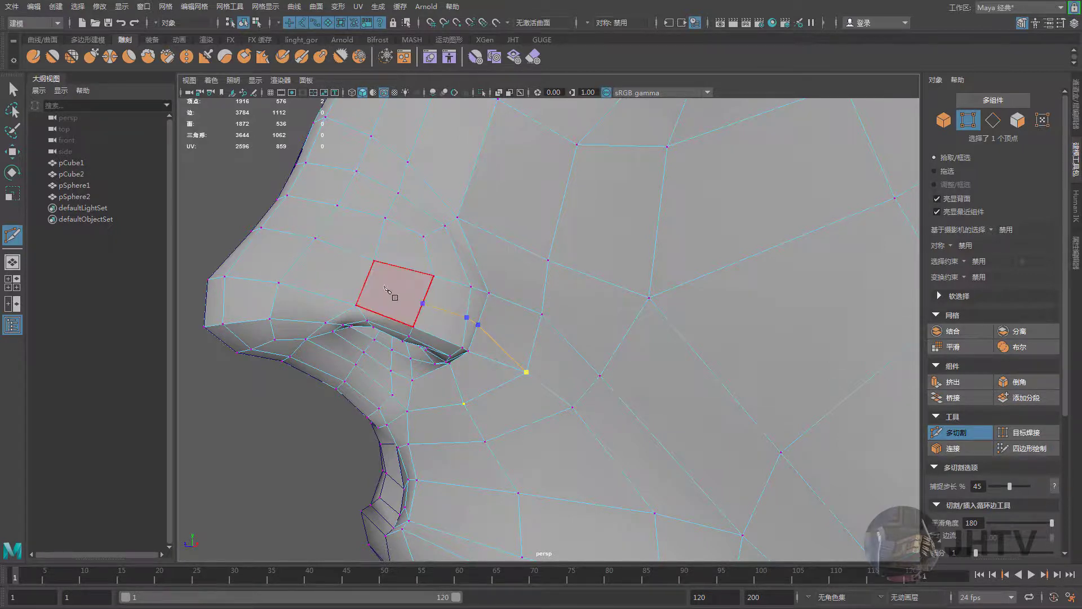
{"action": "left_click", "coordinate": [366, 282]}
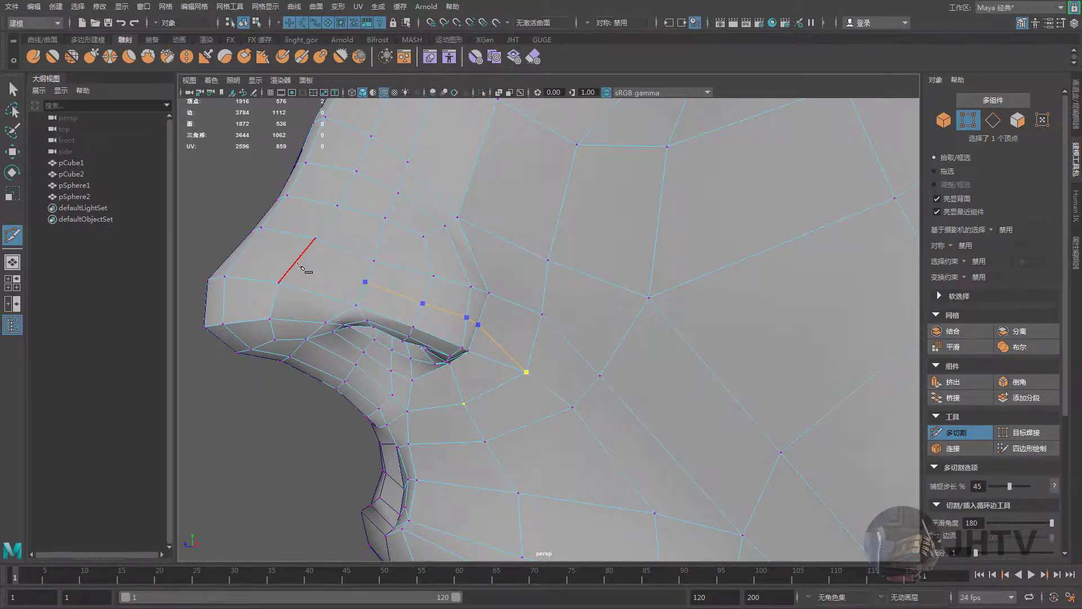
{"action": "left_click", "coordinate": [297, 262]}
{"action": "left_click_drag", "start_coordinate": [247, 255], "coordinate": [321, 298], "text": "alt"}
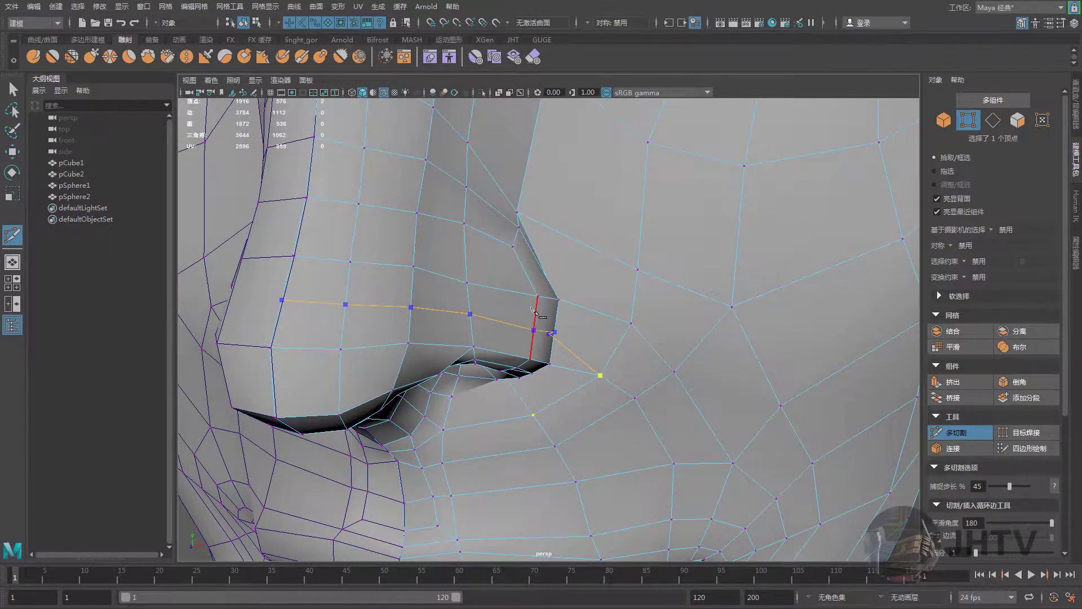
{"action": "key", "text": "Return"}
{"action": "left_click_drag", "start_coordinate": [533, 310], "coordinate": [438, 266], "text": "alt"}
Reposition the vertices around the nostril with the Move tool
{"action": "key", "text": "w"}
{"action": "right_click_drag", "start_coordinate": [437, 265], "coordinate": [365, 266]}
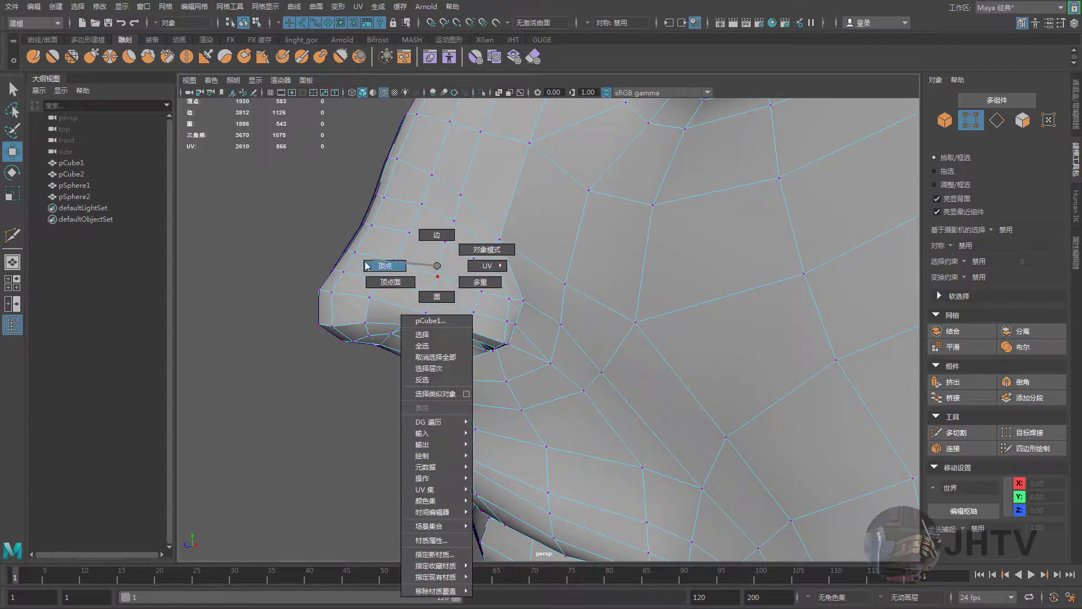
{"action": "scroll", "coordinate": [496, 322], "scroll_direction": "up", "scroll_amount": 5}
{"action": "mouse_move", "coordinate": [479, 304]}
{"action": "left_mouse_down"}
{"action": "mouse_move", "coordinate": [497, 317]}
{"action": "mouse_move", "coordinate": [491, 294]}
{"action": "mouse_move", "coordinate": [448, 323]}
{"action": "mouse_move", "coordinate": [495, 292]}
{"action": "mouse_move", "coordinate": [485, 315]}
{"action": "left_mouse_up"}
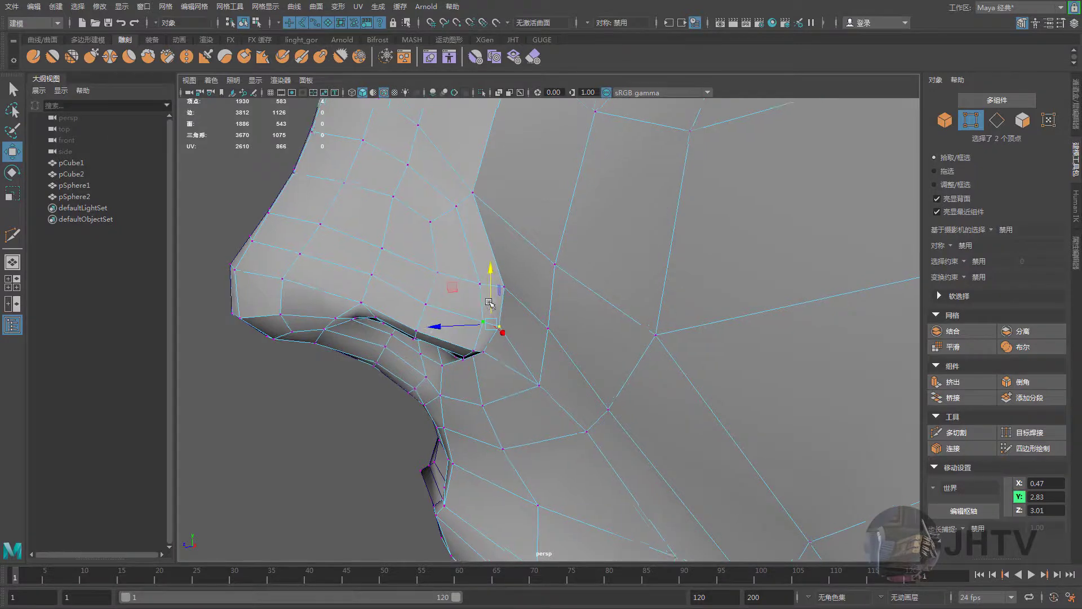
{"action": "left_click", "coordinate": [417, 302]}
{"action": "scroll", "coordinate": [554, 346], "scroll_direction": "up", "scroll_amount": 3}
{"action": "left_click", "coordinate": [557, 299], "text": "shift"}
{"action": "mouse_move", "coordinate": [573, 356]}
{"action": "left_mouse_down", "text": "alt"}
{"action": "mouse_move", "coordinate": [515, 321]}
{"action": "mouse_move", "coordinate": [584, 341]}
{"action": "mouse_move", "coordinate": [452, 297]}
{"action": "mouse_move", "coordinate": [479, 341]}
{"action": "left_mouse_up", "text": "alt"}
{"action": "left_click", "coordinate": [451, 297]}
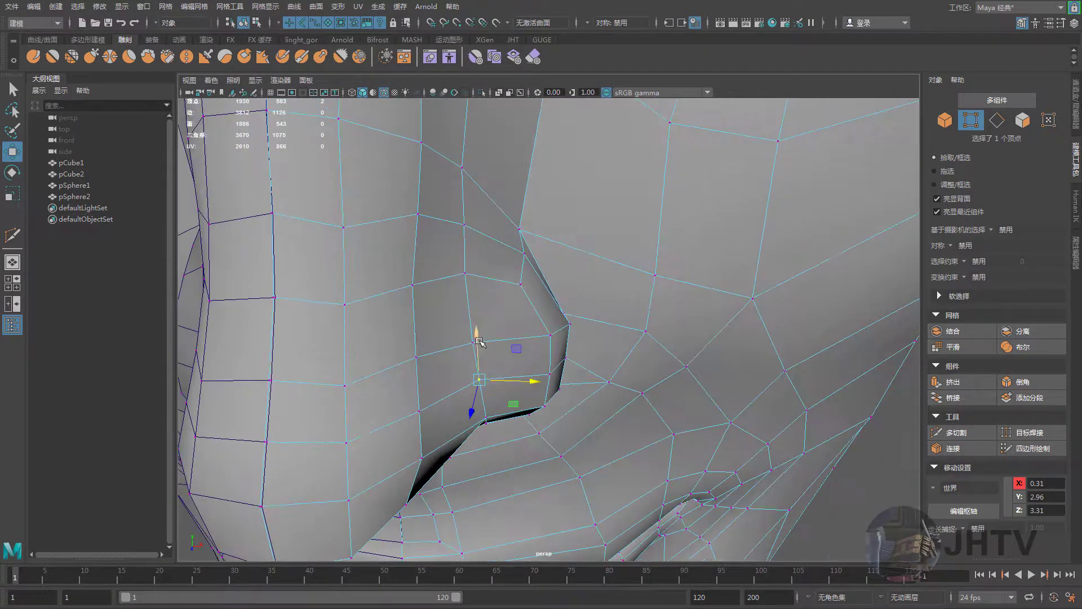
{"action": "left_click", "coordinate": [419, 357], "text": "shift"}
{"action": "left_click", "coordinate": [482, 381], "text": "shift"}
{"action": "mouse_move", "coordinate": [482, 381]}
{"action": "left_mouse_down", "text": "alt"}
{"action": "mouse_move", "coordinate": [534, 388]}
{"action": "mouse_move", "coordinate": [532, 294]}
{"action": "mouse_move", "coordinate": [395, 270]}
{"action": "left_mouse_up", "text": "alt"}
In the side view, raise the nose-bridge vertices to refine the nose profile
{"action": "left_click", "coordinate": [506, 288]}
{"action": "key", "text": "space"}
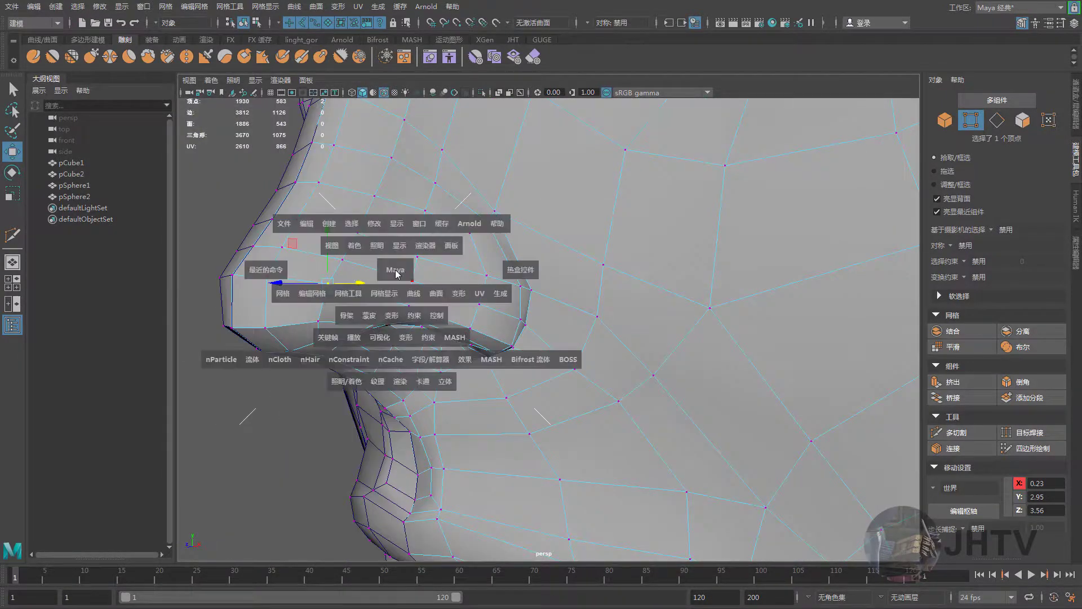
{"action": "left_click_drag", "start_coordinate": [468, 274], "coordinate": [437, 321]}
{"action": "scroll", "coordinate": [495, 512], "scroll_direction": "up", "scroll_amount": 3}
{"action": "middle_click_drag", "start_coordinate": [495, 511], "coordinate": [423, 271], "text": "alt"}
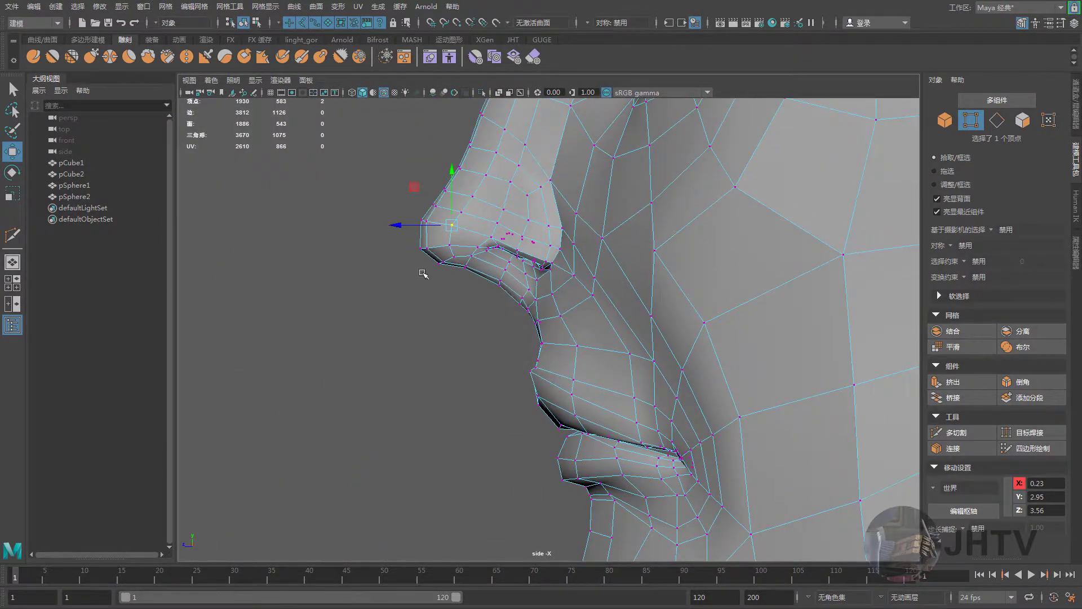
{"action": "scroll", "coordinate": [423, 270], "scroll_direction": "up", "scroll_amount": 3}
{"action": "scroll", "coordinate": [648, 444], "scroll_direction": "down", "scroll_amount": 2}
{"action": "scroll", "coordinate": [482, 376], "scroll_direction": "up", "scroll_amount": 4}
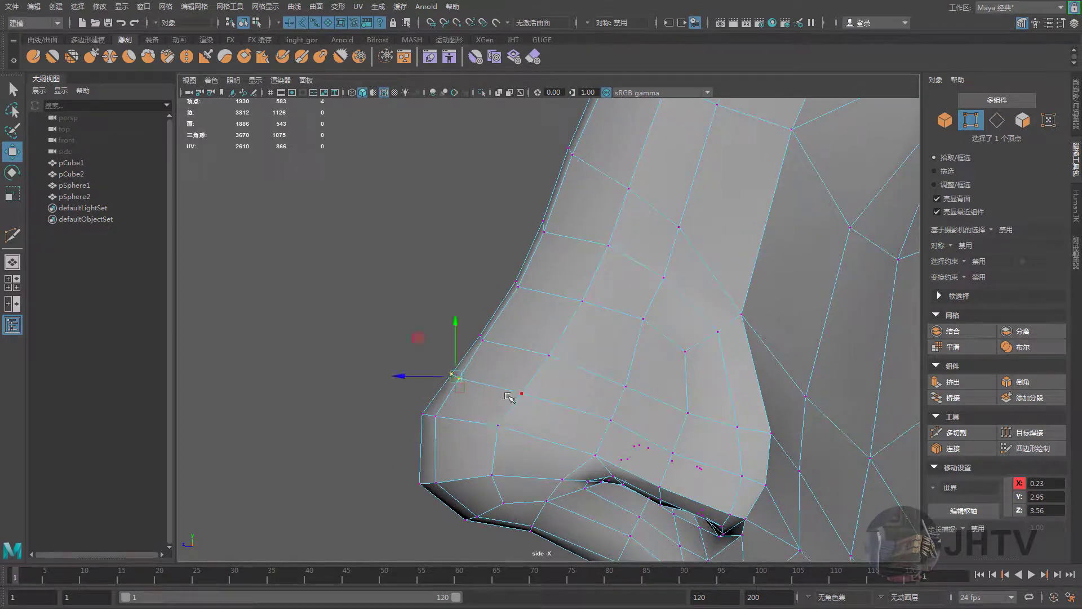
{"action": "left_click", "coordinate": [451, 373], "text": "shift"}
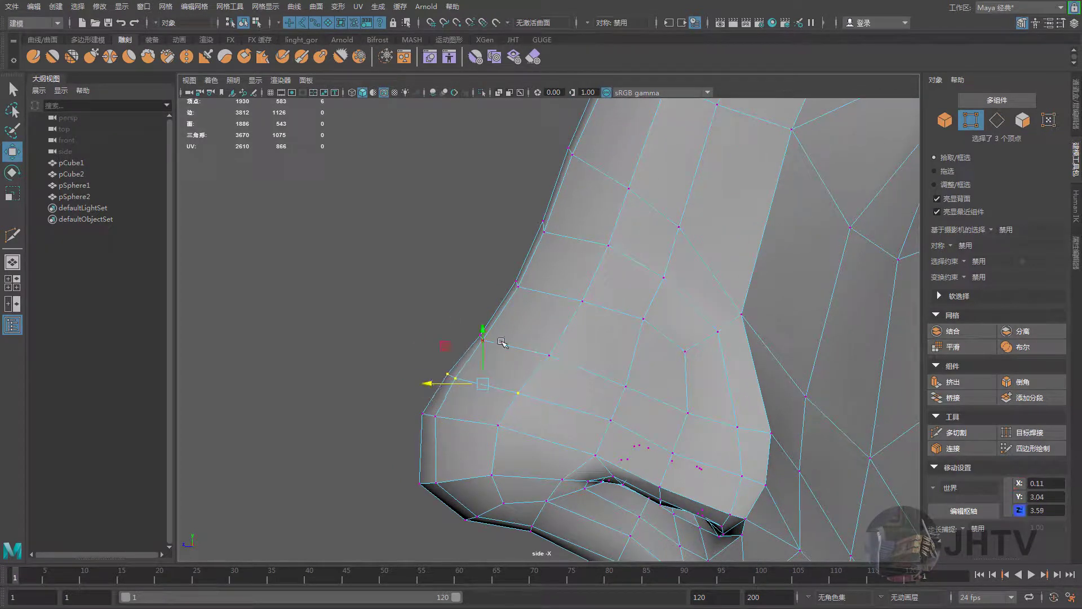
{"action": "middle_click_drag", "start_coordinate": [548, 369], "coordinate": [510, 304]}
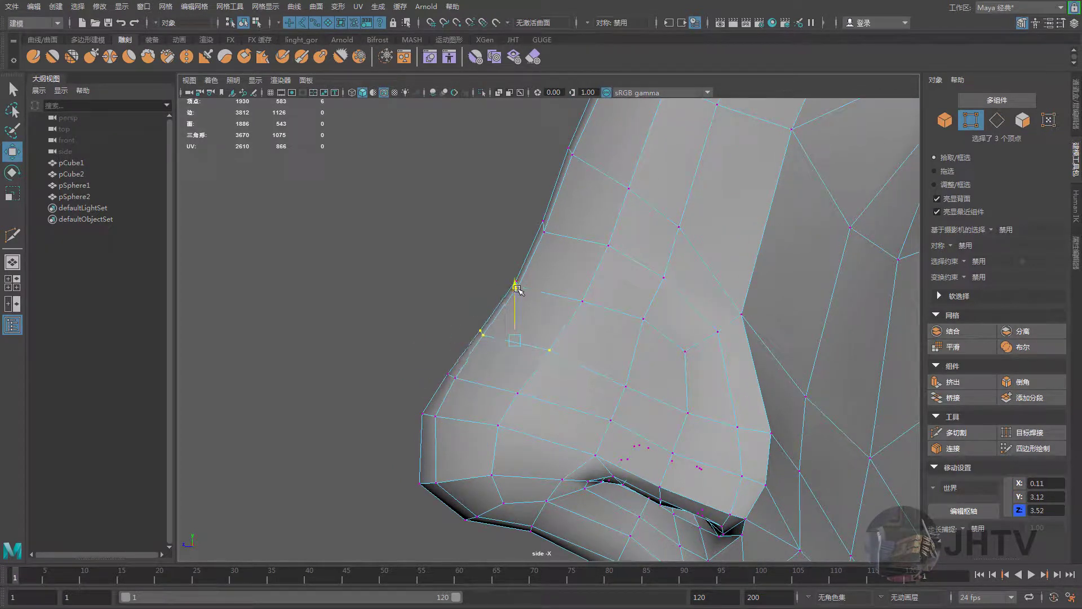
{"action": "middle_click_drag", "start_coordinate": [598, 321], "coordinate": [548, 236]}
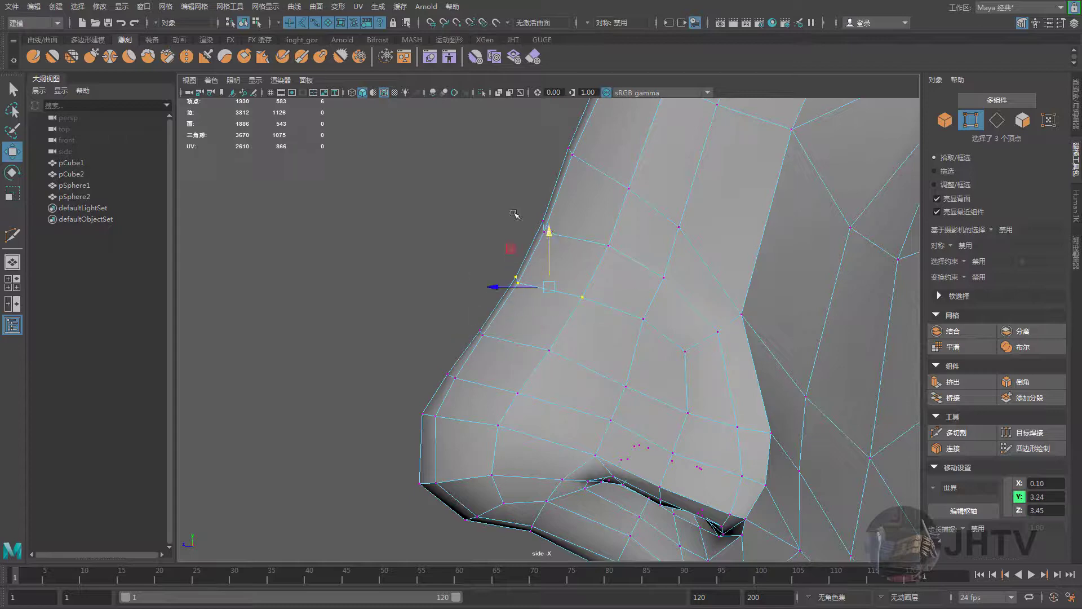
{"action": "left_click_drag", "start_coordinate": [514, 213], "coordinate": [572, 240]}
{"action": "scroll", "coordinate": [603, 248], "scroll_direction": "down", "scroll_amount": 5}
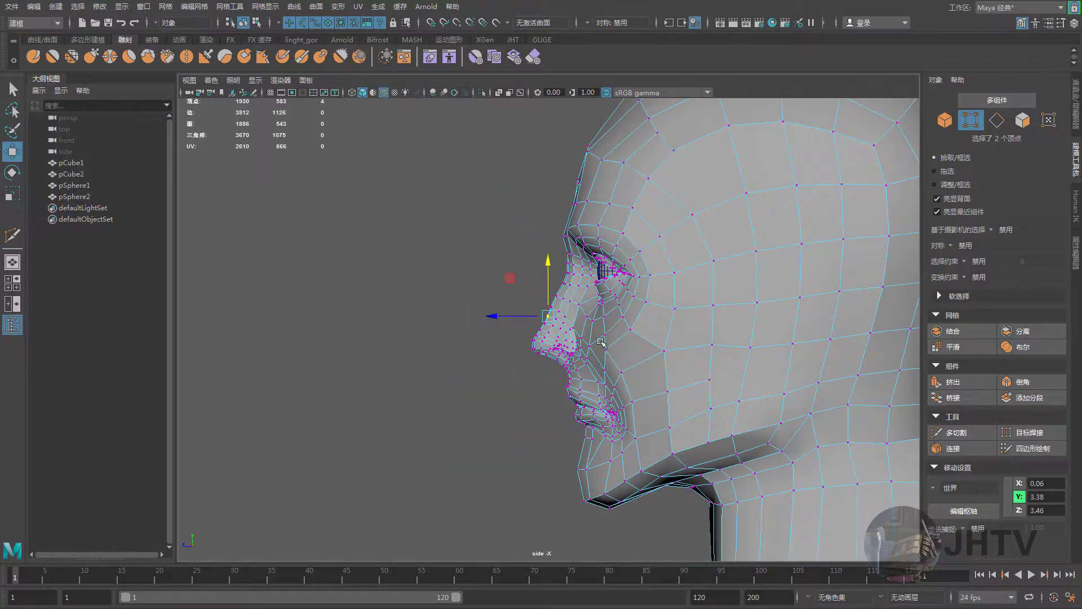
{"action": "key", "text": "space"}
{"action": "left_click_drag", "start_coordinate": [604, 290], "coordinate": [616, 310]}
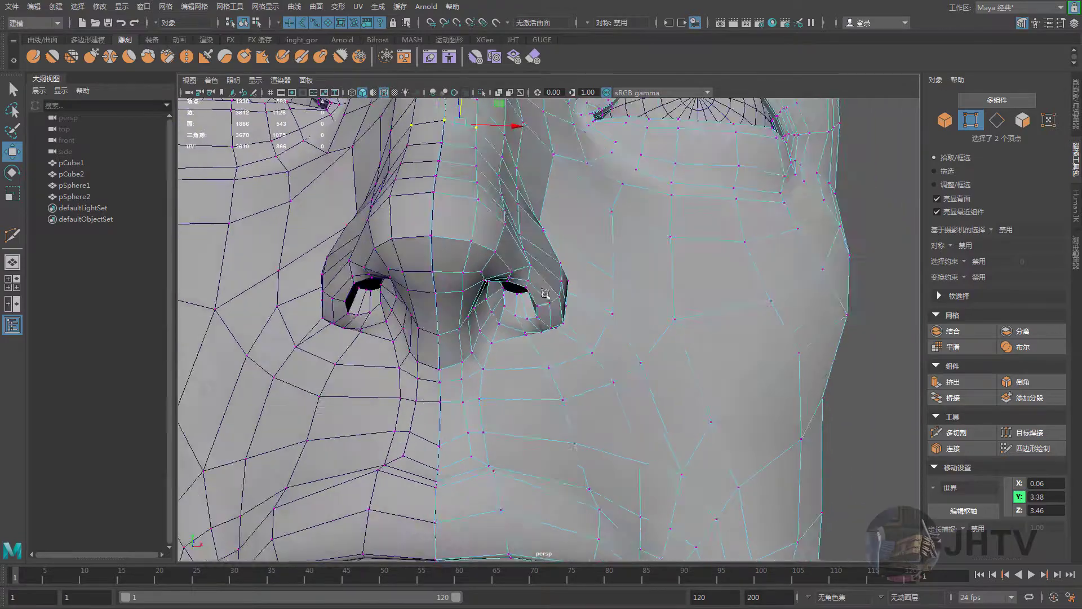
Push back the vertex where the nose bridge meets the inner eye corner, then return to object mode
{"action": "right_click", "coordinate": [518, 248]}
{"action": "mouse_move", "coordinate": [502, 259]}
{"action": "left_mouse_down", "text": "alt"}
{"action": "mouse_move", "coordinate": [528, 319]}
{"action": "mouse_move", "coordinate": [523, 225]}
{"action": "mouse_move", "coordinate": [501, 304]}
{"action": "left_mouse_up", "text": "alt"}
{"action": "left_click", "coordinate": [520, 306]}
{"action": "right_click", "coordinate": [502, 304]}
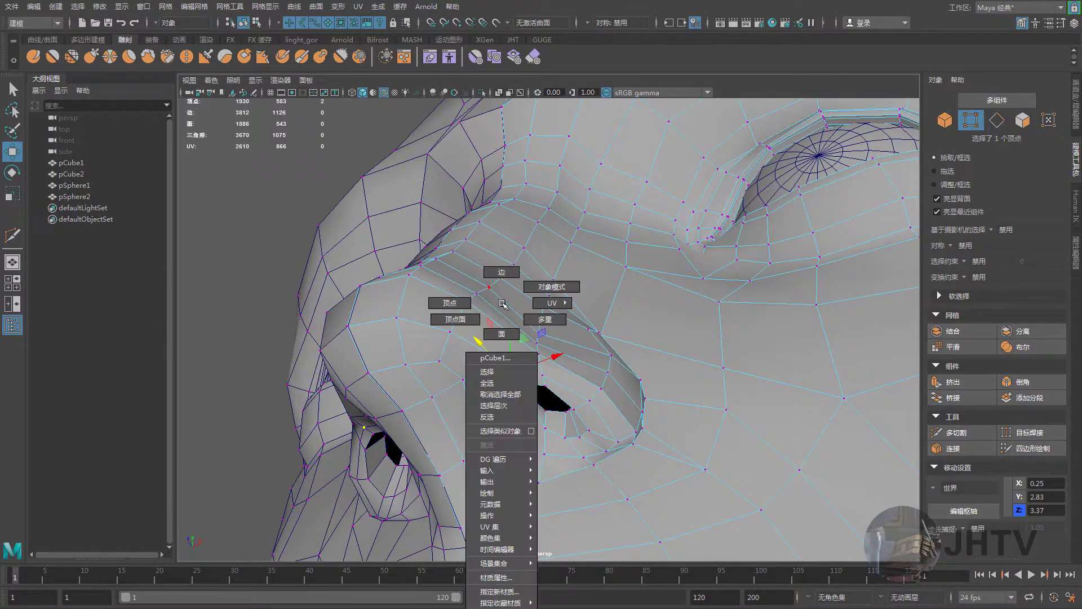
{"action": "right_click_drag", "start_coordinate": [502, 304], "coordinate": [551, 286]}
{"action": "mouse_move", "coordinate": [434, 307]}
{"action": "left_mouse_down", "text": "alt"}
{"action": "mouse_move", "coordinate": [548, 374]}
{"action": "mouse_move", "coordinate": [606, 332]}
{"action": "left_mouse_up", "text": "alt"}
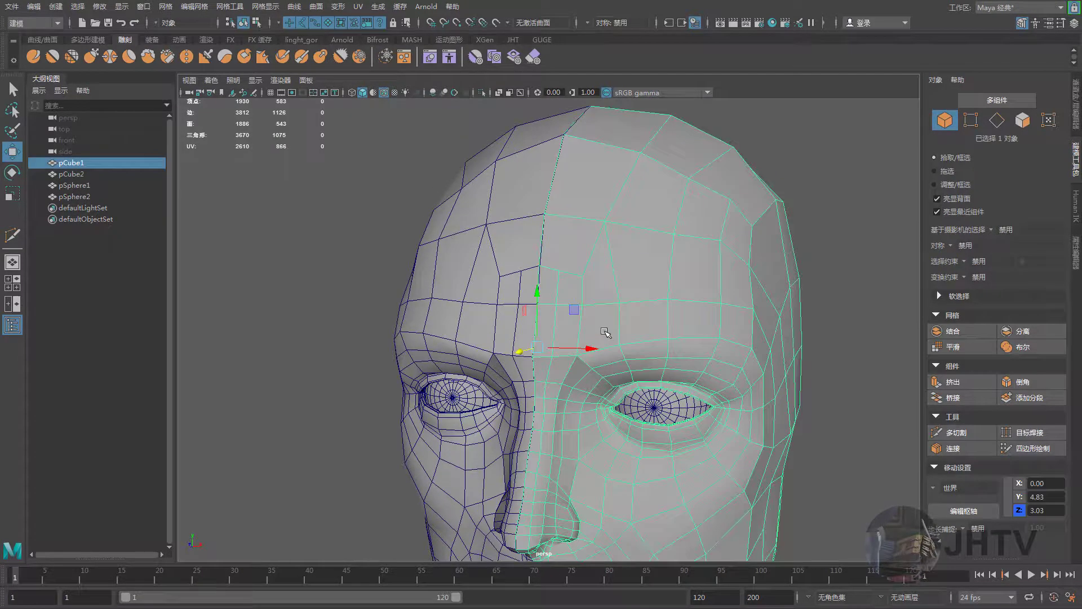
Lower the three brow-row vertices and nearby forehead vertices above the eyes
{"action": "scroll", "coordinate": [546, 327], "scroll_direction": "up", "scroll_amount": 3}
{"action": "right_click_drag", "start_coordinate": [612, 327], "coordinate": [544, 331]}
{"action": "left_click_drag", "start_coordinate": [544, 332], "coordinate": [578, 342], "text": "alt"}
{"action": "left_click", "coordinate": [565, 323], "text": "shift"}
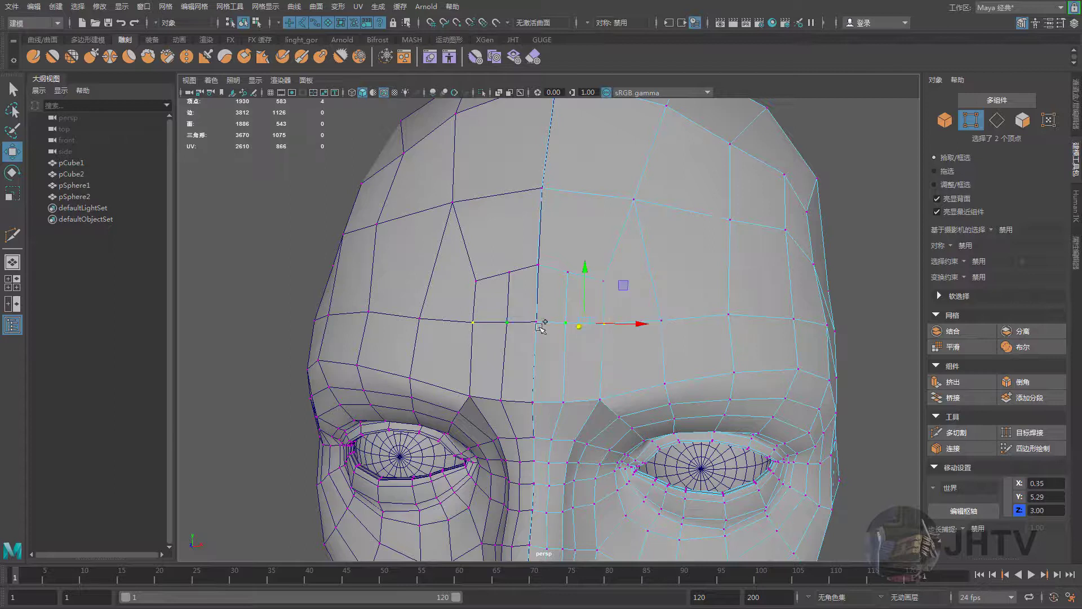
{"action": "mouse_move", "coordinate": [568, 278]}
{"action": "left_mouse_down"}
{"action": "mouse_move", "coordinate": [568, 295]}
{"action": "mouse_move", "coordinate": [580, 286]}
{"action": "left_mouse_up"}
{"action": "left_click", "coordinate": [661, 319]}
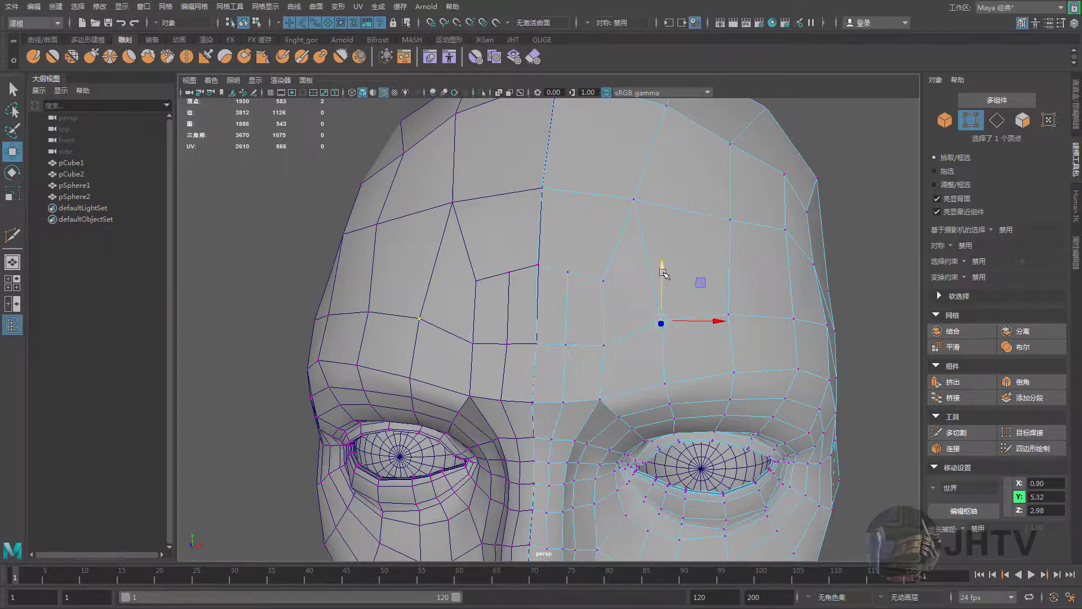
{"action": "left_click_drag", "start_coordinate": [663, 271], "coordinate": [665, 287]}
{"action": "left_click_drag", "start_coordinate": [695, 348], "coordinate": [604, 338], "text": "alt"}
{"action": "left_click", "coordinate": [604, 345]}
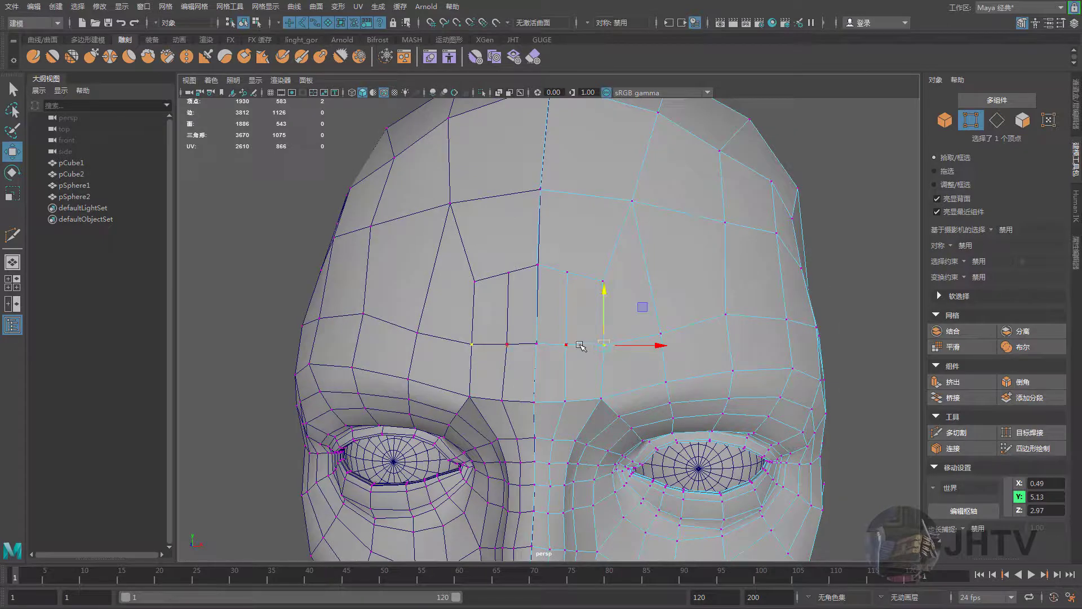
{"action": "left_click", "coordinate": [565, 344], "text": "shift"}
{"action": "left_click", "coordinate": [536, 344], "text": "shift"}
{"action": "mouse_move", "coordinate": [570, 292]}
{"action": "left_mouse_down"}
{"action": "mouse_move", "coordinate": [570, 312]}
{"action": "mouse_move", "coordinate": [597, 333]}
{"action": "mouse_move", "coordinate": [641, 336]}
{"action": "left_mouse_up"}
{"action": "left_click", "coordinate": [642, 331]}
{"action": "left_click", "coordinate": [704, 315], "text": "shift"}
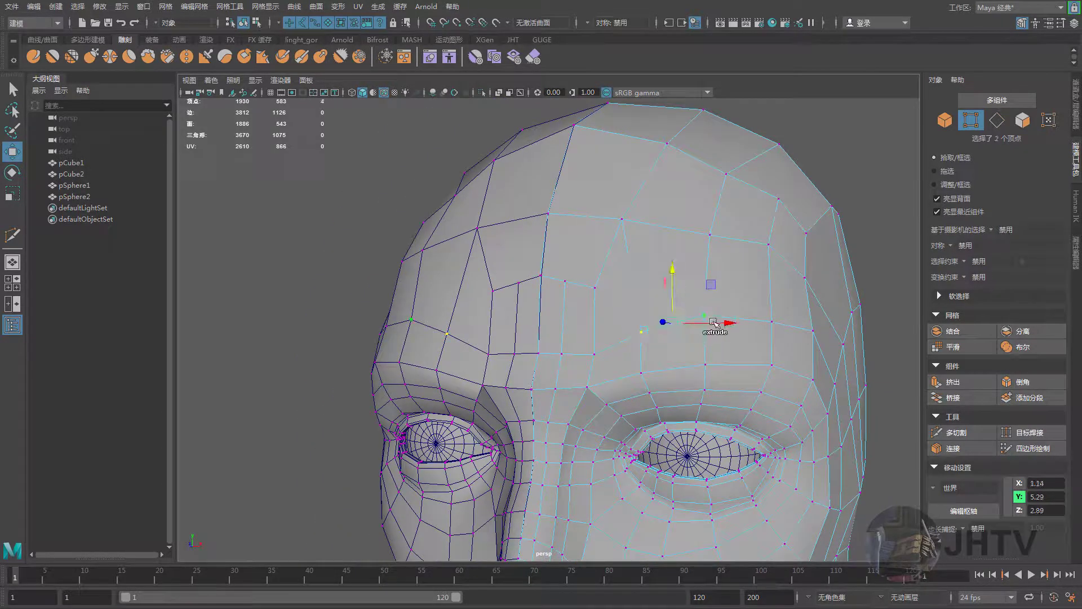
{"action": "left_click_drag", "start_coordinate": [680, 283], "coordinate": [674, 292]}
Lower the forehead vertices along the right side toward the temple
{"action": "left_click_drag", "start_coordinate": [734, 323], "coordinate": [884, 333], "text": "alt"}
{"action": "left_click", "coordinate": [777, 327]}
{"action": "left_click_drag", "start_coordinate": [827, 290], "coordinate": [705, 253], "text": "alt"}
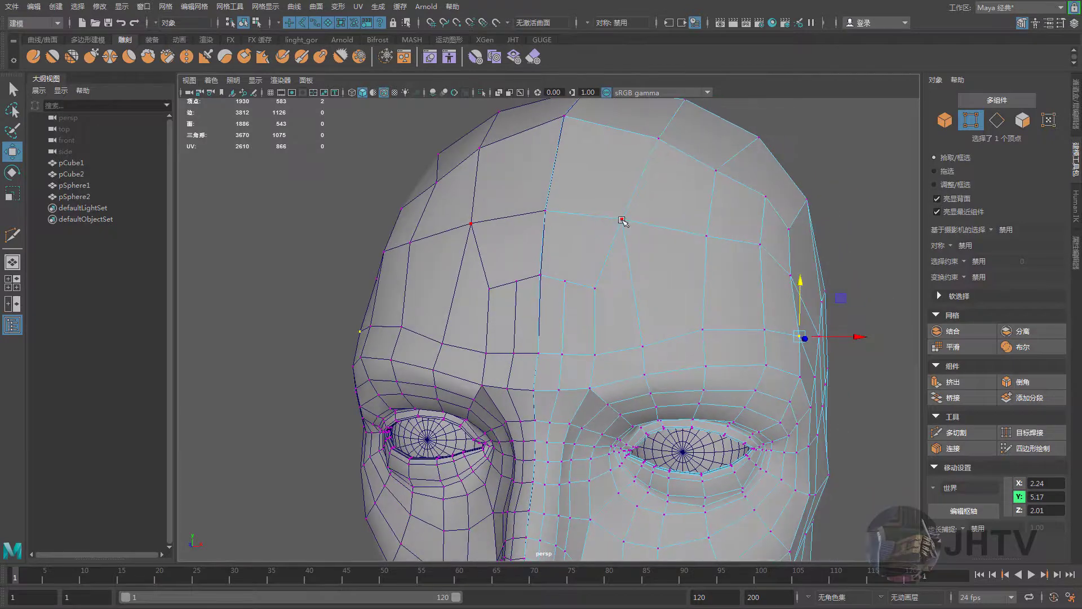
{"action": "left_click", "coordinate": [621, 219]}
{"action": "left_click", "coordinate": [545, 211], "text": "shift"}
{"action": "left_click_drag", "start_coordinate": [550, 235], "coordinate": [580, 186], "text": "alt"}
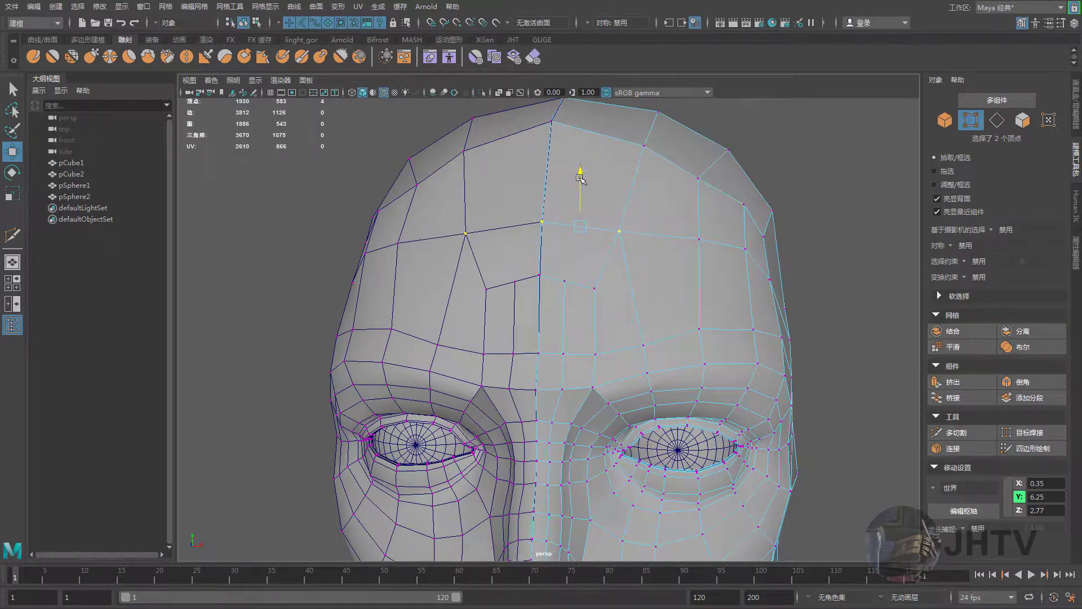
{"action": "left_click", "coordinate": [696, 239]}
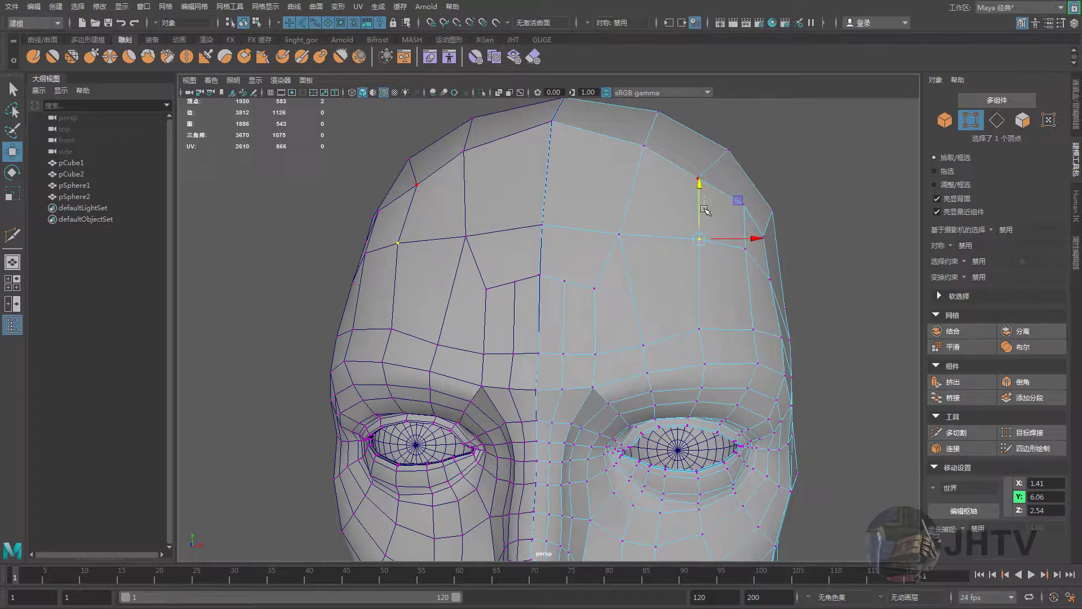
{"action": "left_click_drag", "start_coordinate": [703, 210], "coordinate": [661, 198]}
{"action": "scroll", "coordinate": [676, 226], "scroll_direction": "down", "scroll_amount": 1}
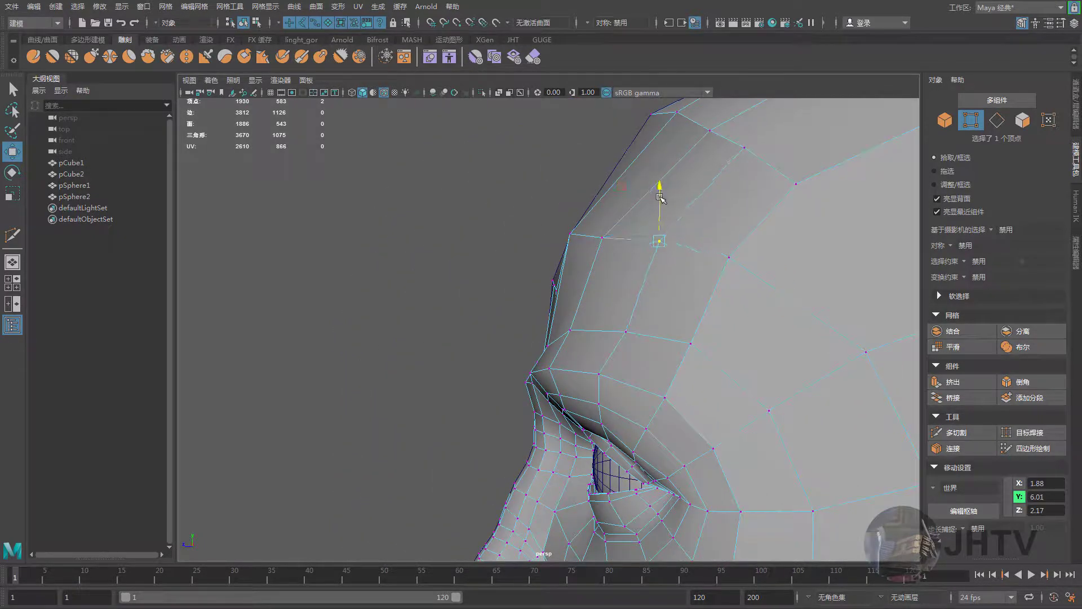
{"action": "mouse_move", "coordinate": [706, 238]}
{"action": "left_mouse_down", "text": "alt"}
{"action": "mouse_move", "coordinate": [752, 260]}
{"action": "mouse_move", "coordinate": [674, 232]}
{"action": "left_mouse_up", "text": "alt"}
{"action": "left_click", "coordinate": [749, 259]}
{"action": "left_click", "coordinate": [676, 235]}
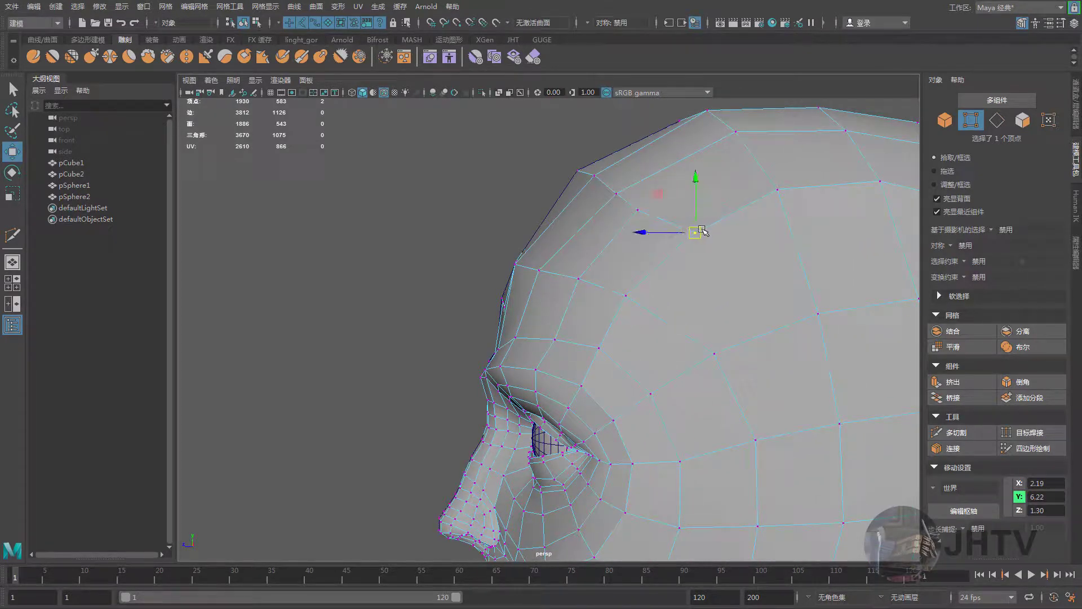
{"action": "left_click_drag", "start_coordinate": [657, 209], "coordinate": [565, 300], "text": "alt"}
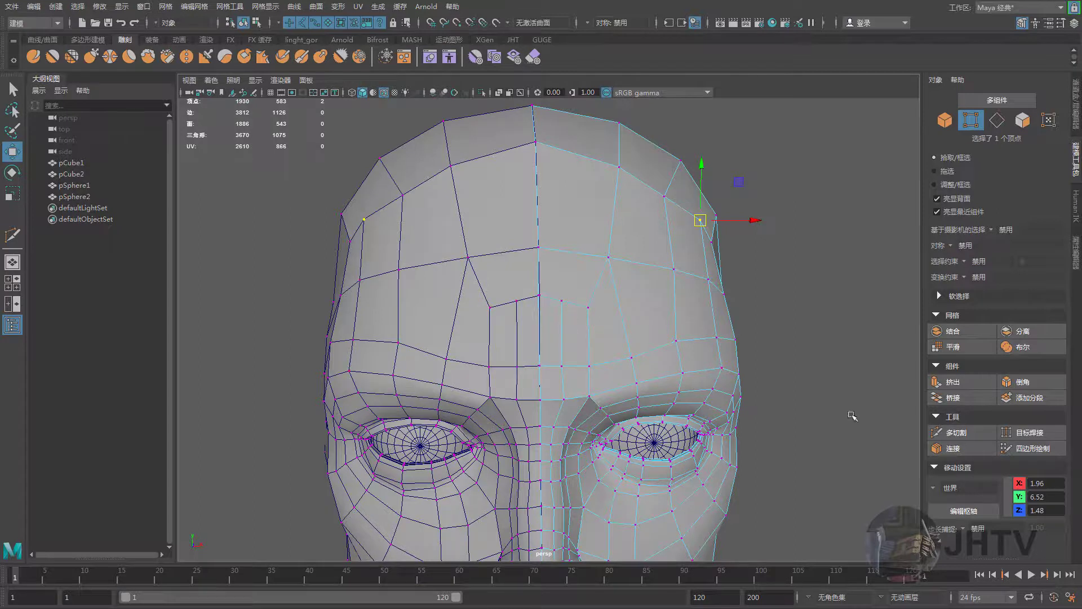
Weld a forehead vertex into its neighbour, leaving 1928 vertices, and lower the merged vertex
{"action": "left_click", "coordinate": [1030, 432]}
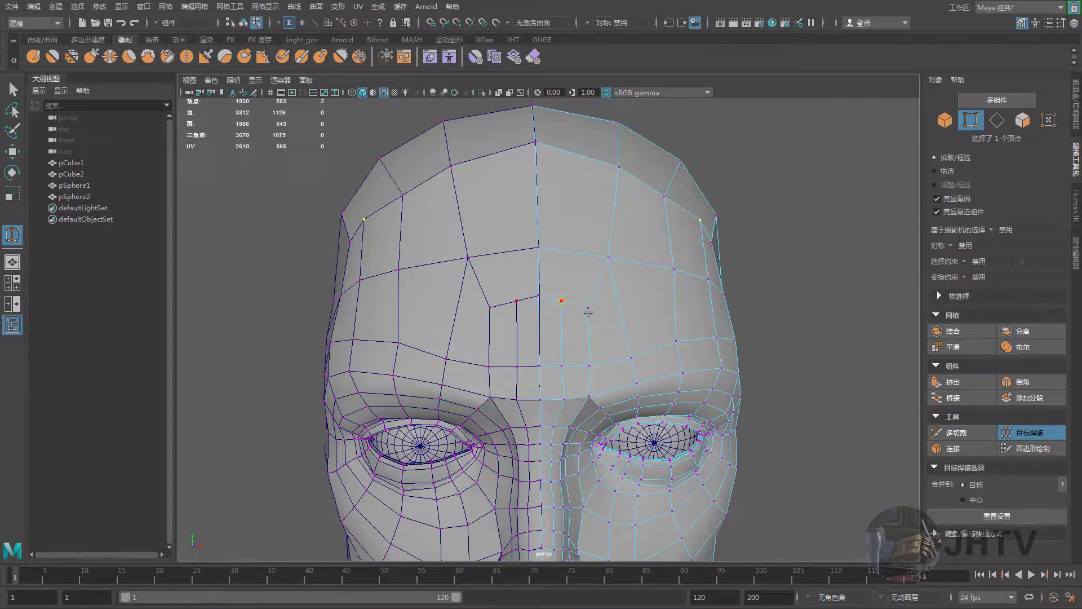
{"action": "left_click_drag", "start_coordinate": [594, 312], "coordinate": [594, 312]}
{"action": "key", "text": "w"}
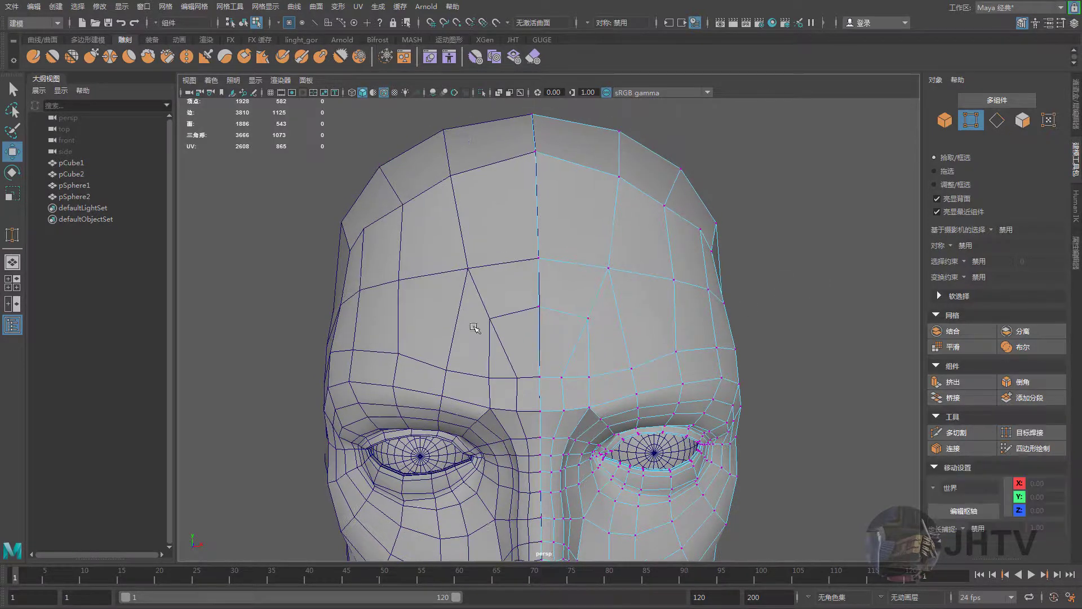
{"action": "scroll", "coordinate": [609, 352], "scroll_direction": "up", "scroll_amount": 3}
{"action": "left_click", "coordinate": [609, 315]}
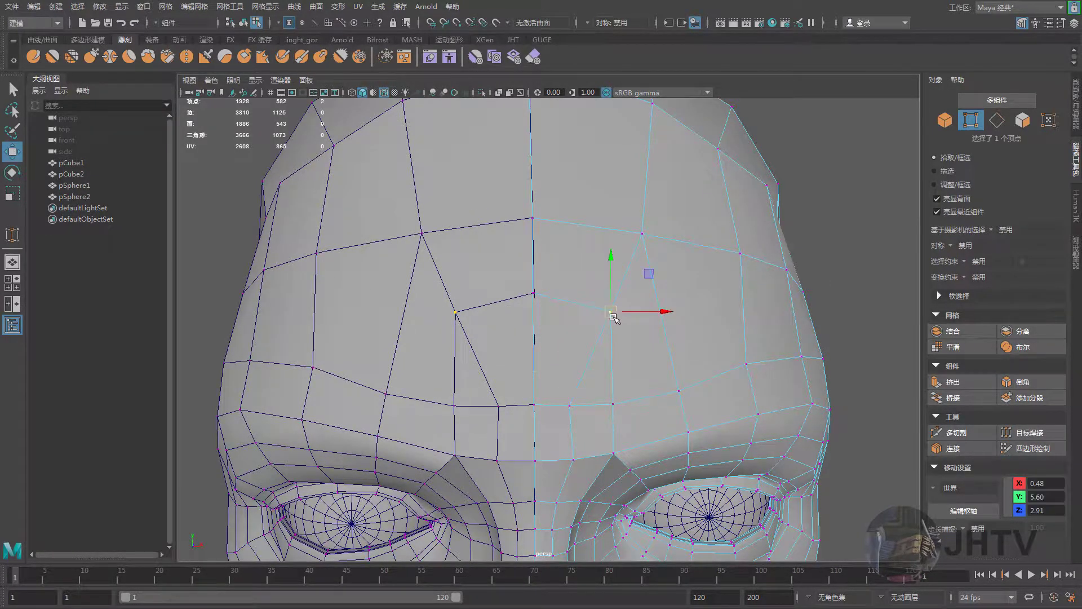
{"action": "middle_click_drag", "start_coordinate": [574, 398], "coordinate": [614, 403]}
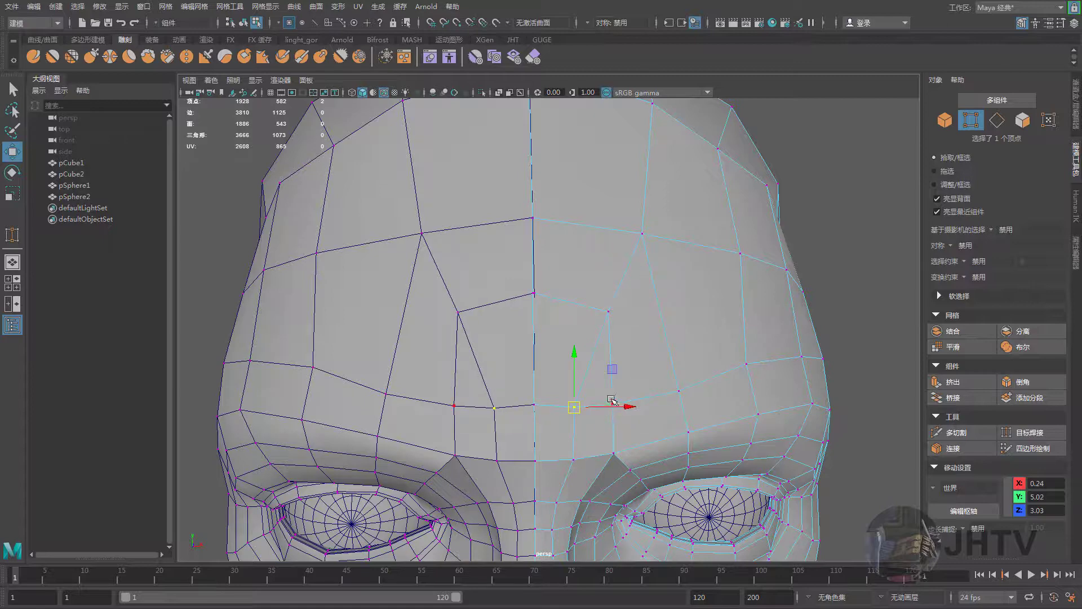
{"action": "right_click_drag", "start_coordinate": [613, 403], "coordinate": [550, 370], "text": "alt"}
{"action": "mouse_move", "coordinate": [550, 370]}
{"action": "left_mouse_down", "text": "alt"}
{"action": "mouse_move", "coordinate": [545, 346]}
{"action": "mouse_move", "coordinate": [600, 257]}
{"action": "left_mouse_up", "text": "alt"}
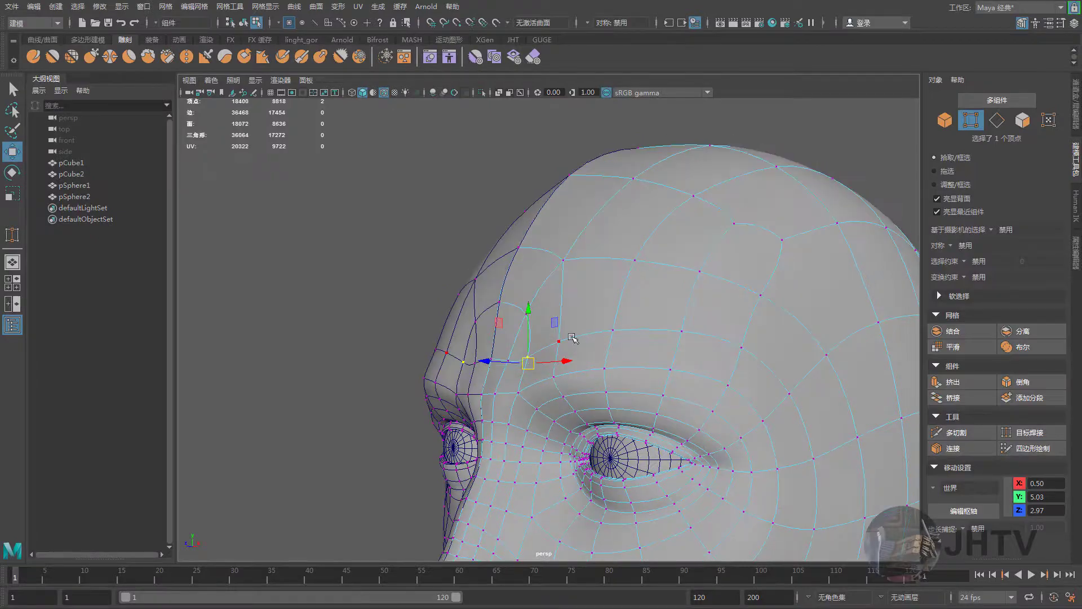
Inspect the face, select pCube1, and enter vertex mode with F9 at the left profile
{"action": "right_click_drag", "start_coordinate": [600, 256], "coordinate": [676, 228]}
{"action": "right_click_drag", "start_coordinate": [789, 175], "coordinate": [693, 282], "text": "alt"}
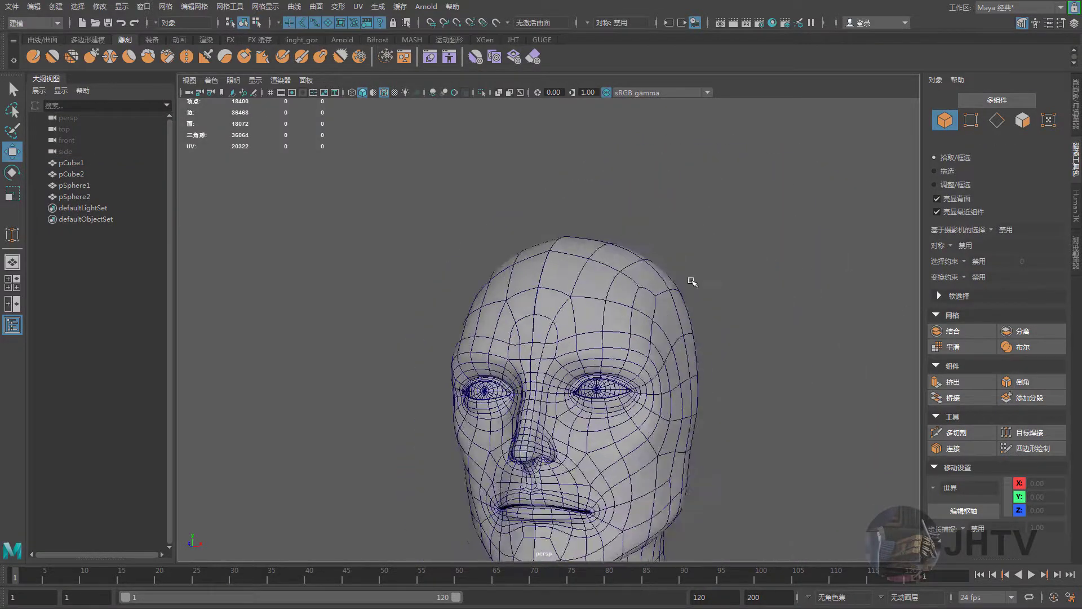
{"action": "mouse_move", "coordinate": [693, 282]}
{"action": "left_mouse_down", "text": "alt"}
{"action": "mouse_move", "coordinate": [701, 276]}
{"action": "mouse_move", "coordinate": [641, 393]}
{"action": "left_mouse_up", "text": "alt"}
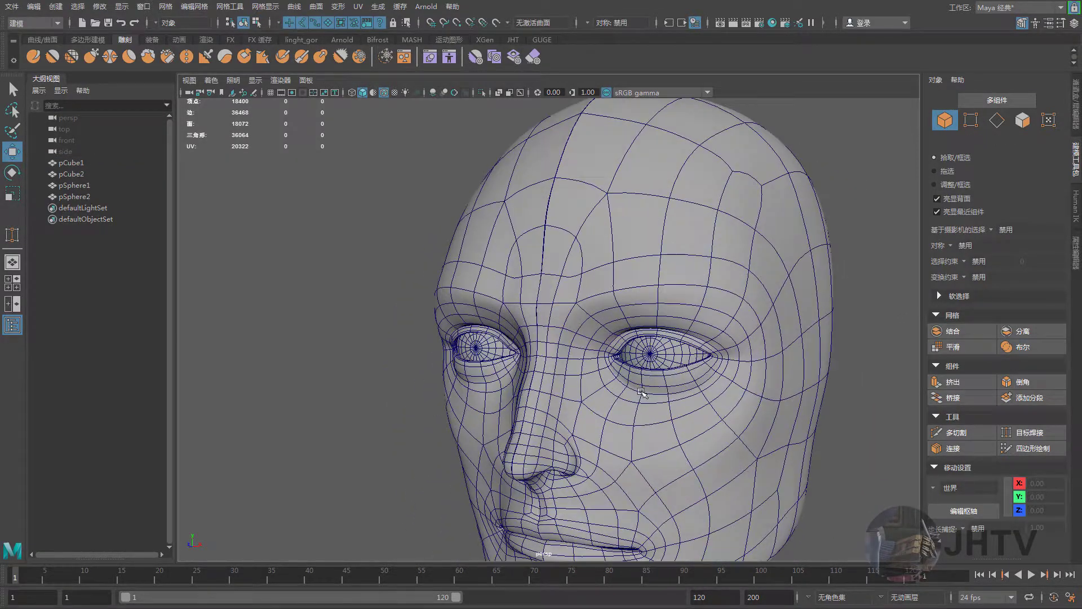
{"action": "right_click_drag", "start_coordinate": [641, 393], "coordinate": [625, 375], "text": "alt"}
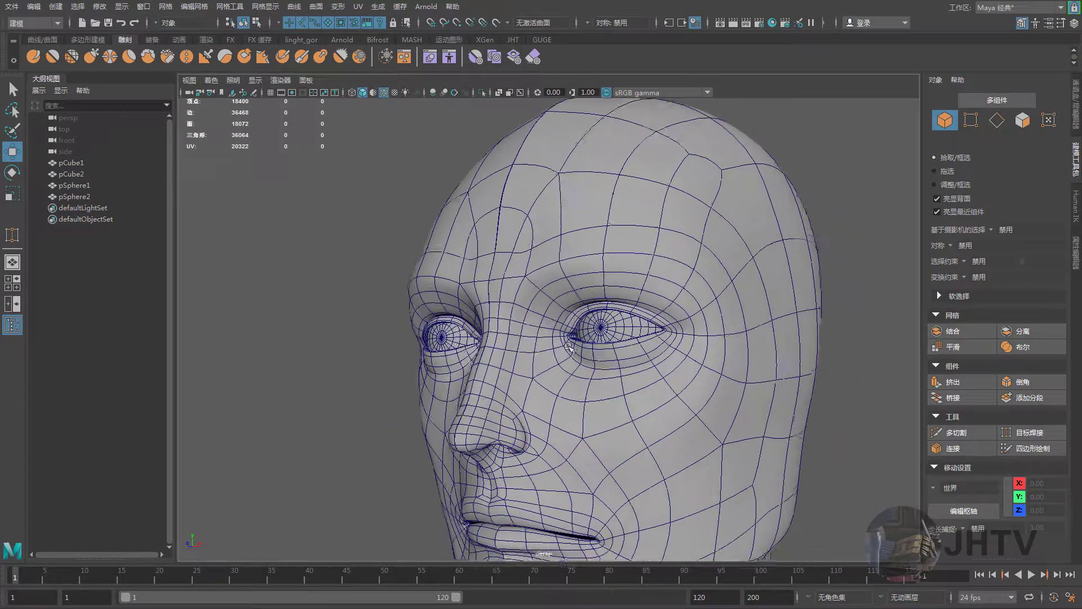
{"action": "left_click_drag", "start_coordinate": [626, 375], "coordinate": [615, 355], "text": "alt"}
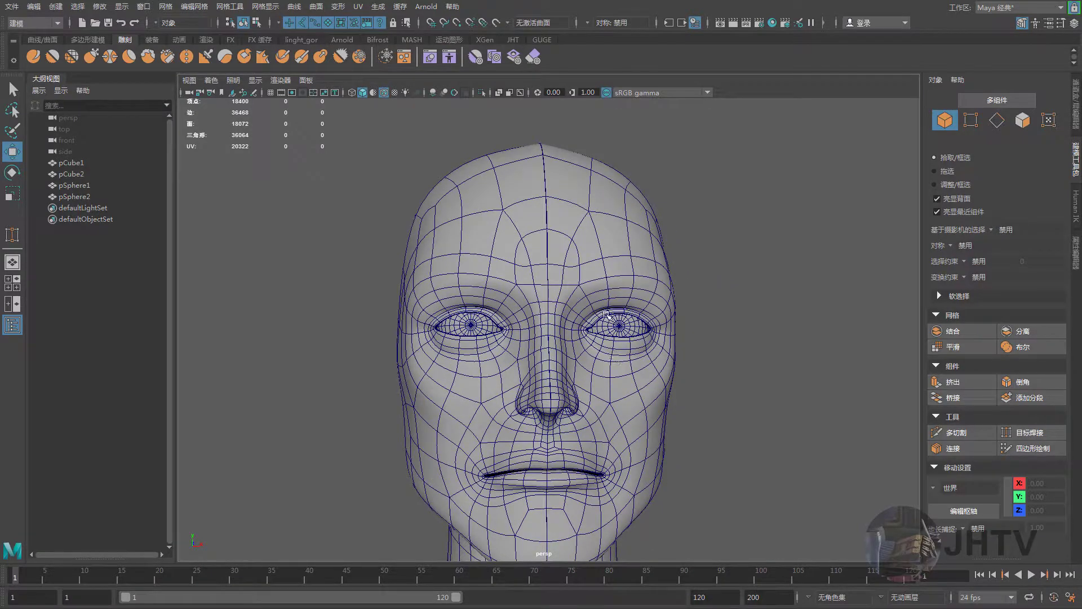
{"action": "left_click", "coordinate": [620, 284]}
{"action": "right_click_drag", "start_coordinate": [620, 284], "coordinate": [650, 326], "text": "alt"}
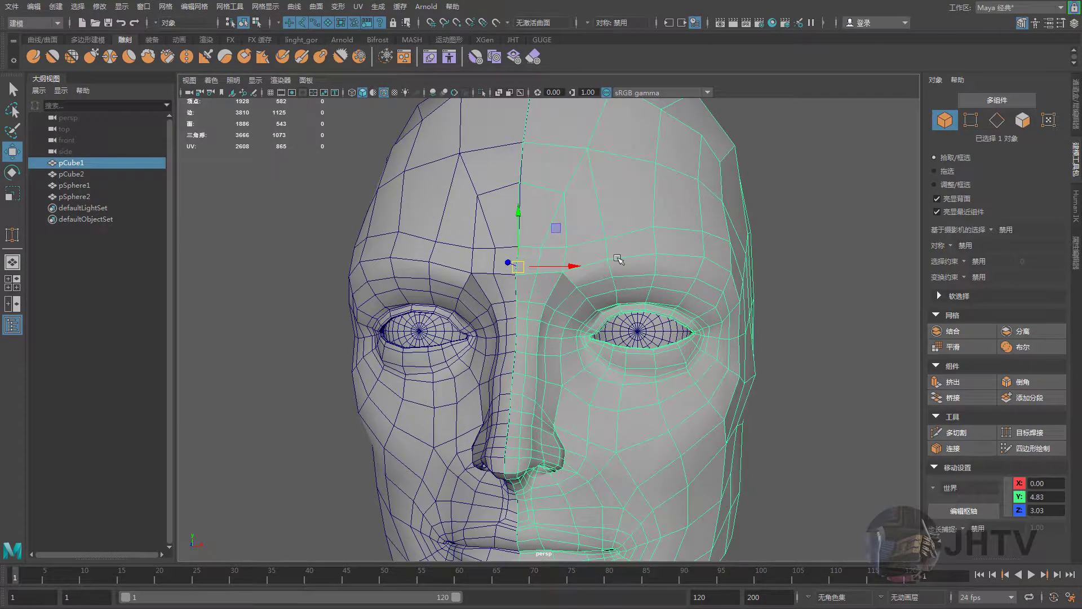
{"action": "key", "text": "F9"}
{"action": "mouse_move", "coordinate": [619, 259]}
{"action": "left_mouse_down", "text": "alt"}
{"action": "mouse_move", "coordinate": [546, 308]}
{"action": "mouse_move", "coordinate": [580, 312]}
{"action": "mouse_move", "coordinate": [417, 343]}
{"action": "mouse_move", "coordinate": [325, 324]}
{"action": "left_mouse_up", "text": "alt"}
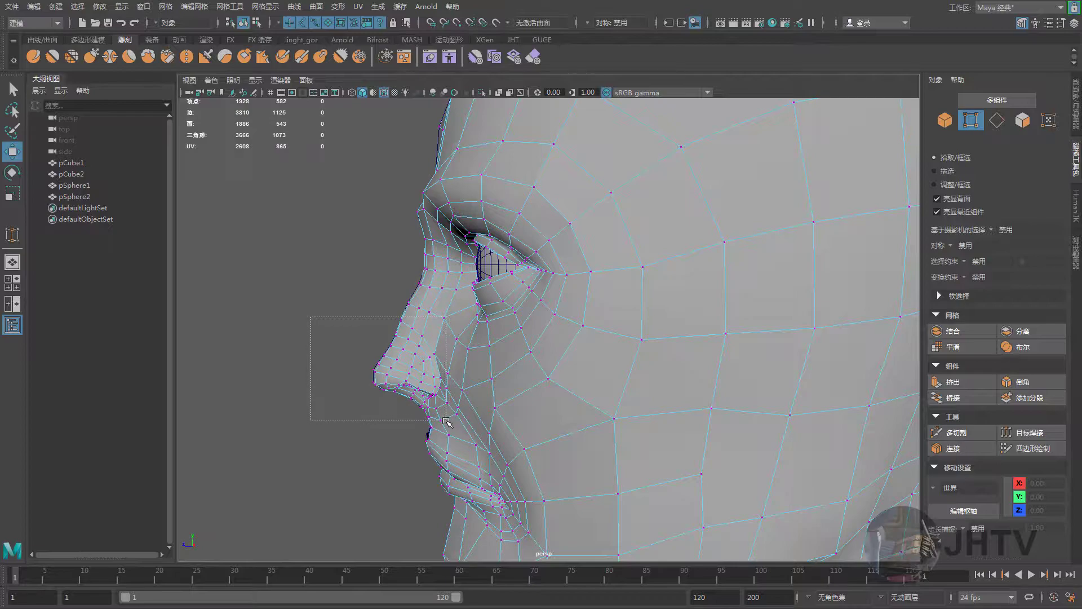
Scale the marquee-selected nose vertices up slightly with a reduced soft-select falloff radius
{"action": "mouse_move", "coordinate": [446, 420]}
{"action": "left_mouse_down"}
{"action": "mouse_move", "coordinate": [532, 370]}
{"action": "mouse_move", "coordinate": [506, 346]}
{"action": "mouse_move", "coordinate": [507, 359]}
{"action": "left_mouse_up"}
{"action": "key", "text": "r"}
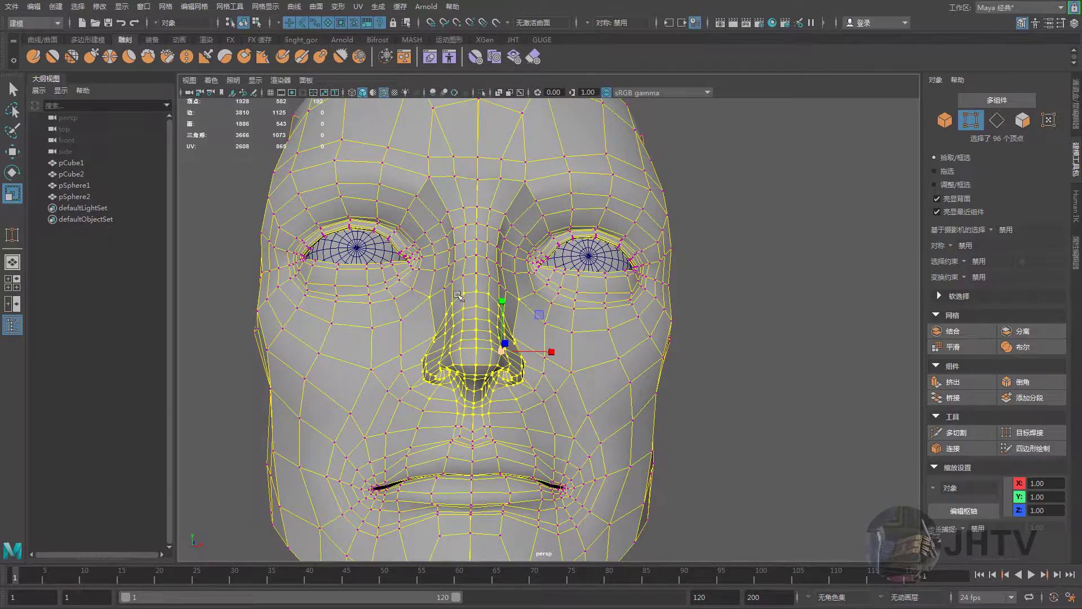
{"action": "scroll", "coordinate": [458, 295], "scroll_direction": "down", "scroll_amount": 5}
{"action": "scroll", "coordinate": [443, 312], "scroll_direction": "down", "scroll_amount": 3}
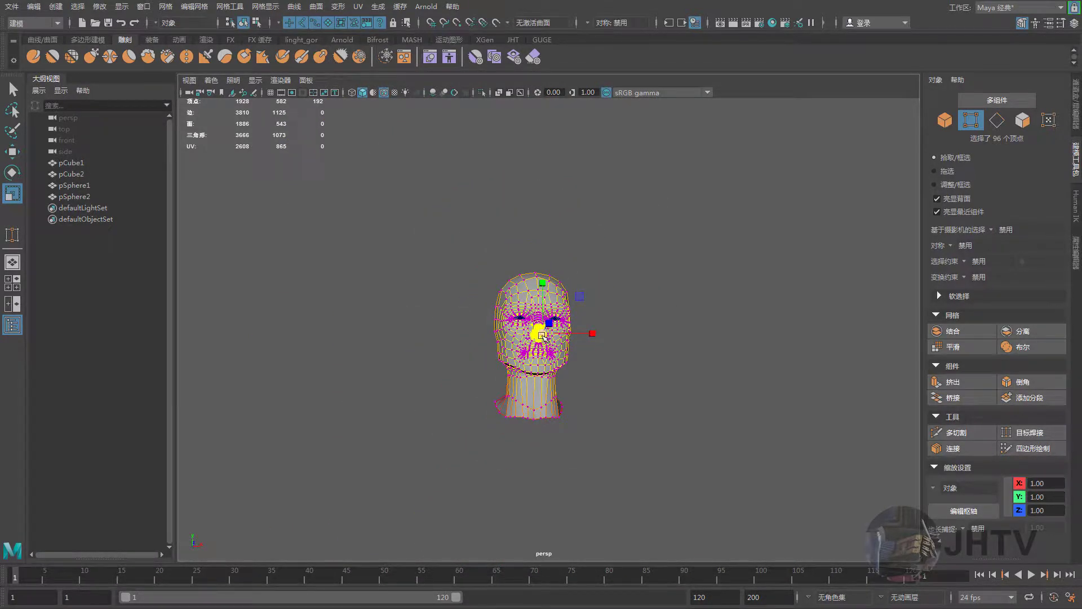
{"action": "left_click_drag", "start_coordinate": [543, 337], "coordinate": [374, 379]}
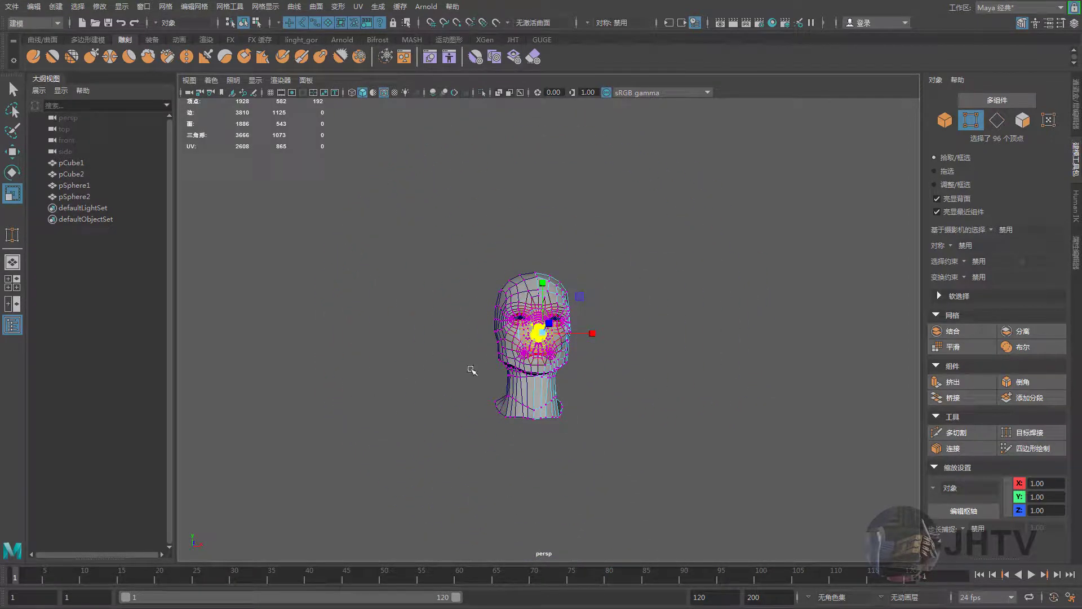
{"action": "scroll", "coordinate": [715, 411], "scroll_direction": "up", "scroll_amount": 2}
{"action": "scroll", "coordinate": [716, 412], "scroll_direction": "up", "scroll_amount": 3}
{"action": "scroll", "coordinate": [545, 381], "scroll_direction": "up", "scroll_amount": 3}
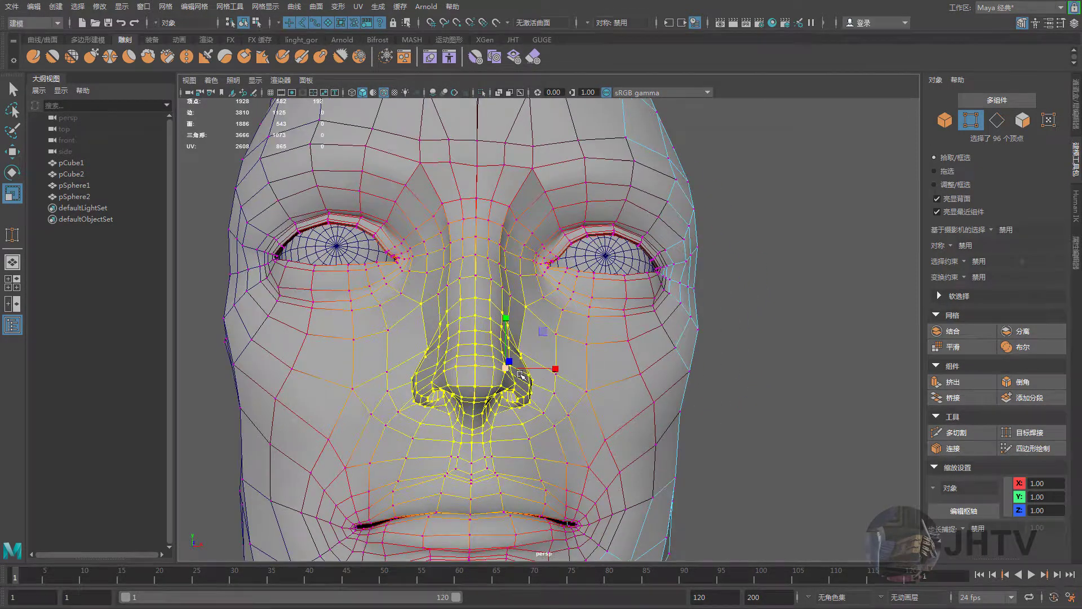
{"action": "left_click_drag", "start_coordinate": [505, 369], "coordinate": [513, 366]}
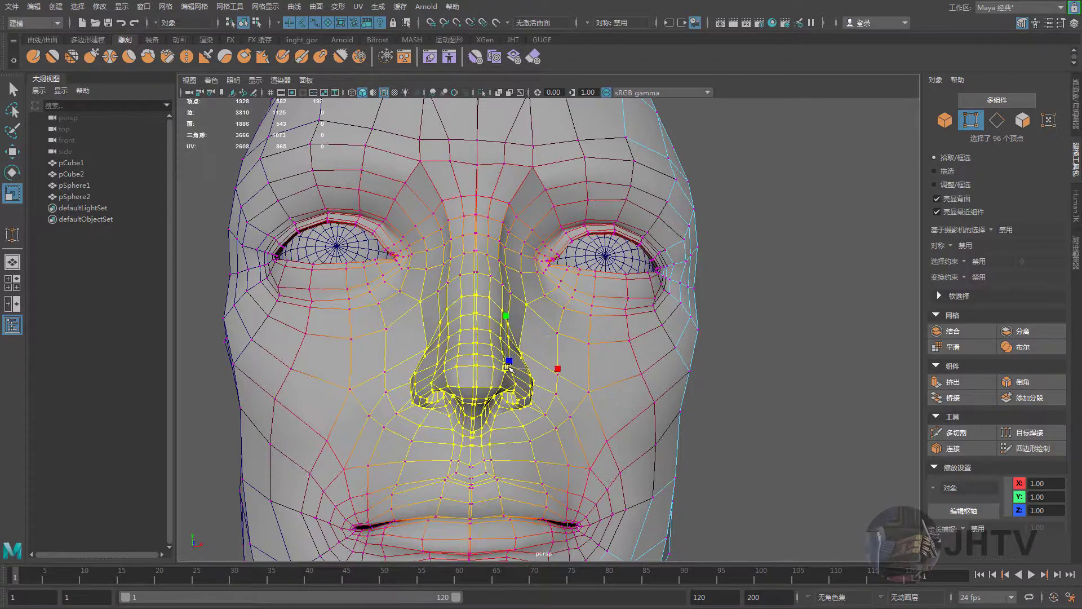
{"action": "scroll", "coordinate": [580, 379], "scroll_direction": "down", "scroll_amount": 3}
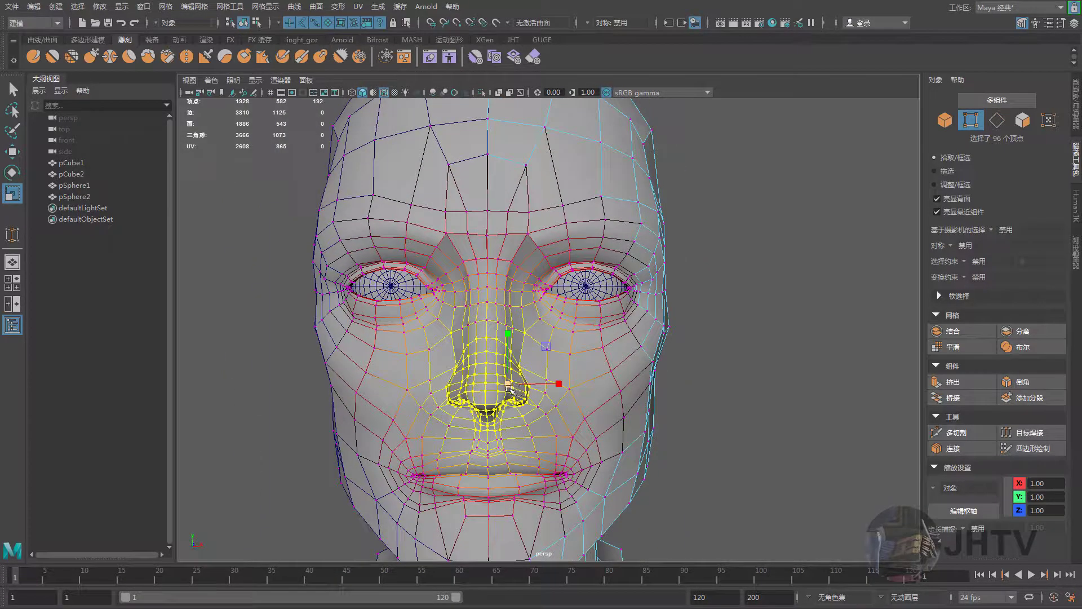
Deselect the temple edge-loop vertices, keeping only the eye-region vertices selected
{"action": "key", "text": "w"}
{"action": "mouse_move", "coordinate": [586, 307]}
{"action": "left_mouse_down", "text": "alt"}
{"action": "mouse_move", "coordinate": [596, 300]}
{"action": "mouse_move", "coordinate": [555, 309]}
{"action": "mouse_move", "coordinate": [756, 314]}
{"action": "left_mouse_up", "text": "alt"}
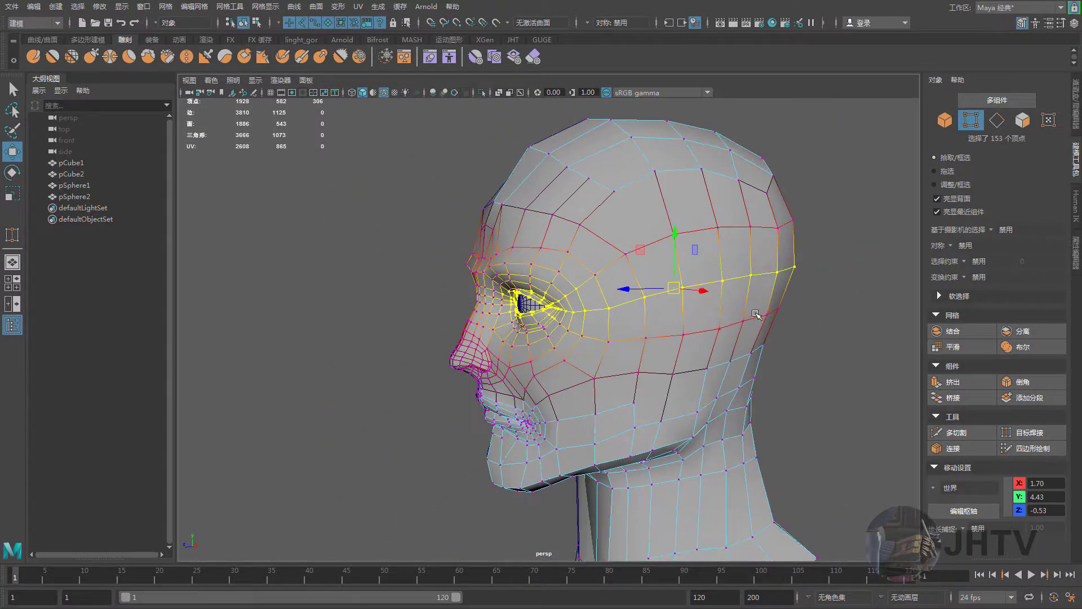
{"action": "mouse_move", "coordinate": [778, 255]}
{"action": "left_mouse_down", "text": "ctrl"}
{"action": "mouse_move", "coordinate": [606, 366]}
{"action": "mouse_move", "coordinate": [589, 327]}
{"action": "left_mouse_up", "text": "ctrl"}
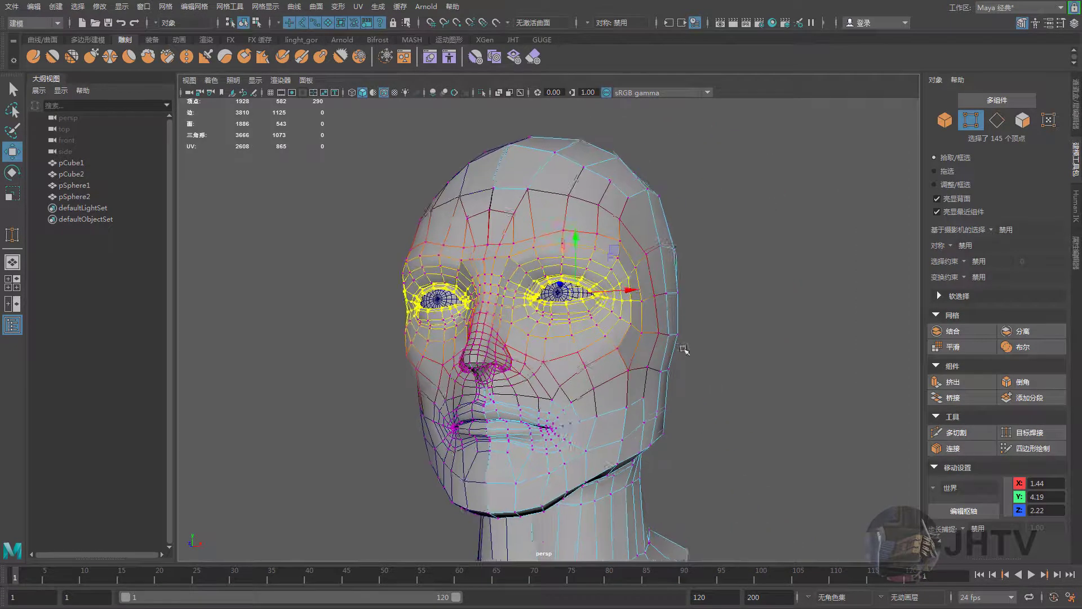
{"action": "scroll", "coordinate": [589, 326], "scroll_direction": "up", "scroll_amount": 3}
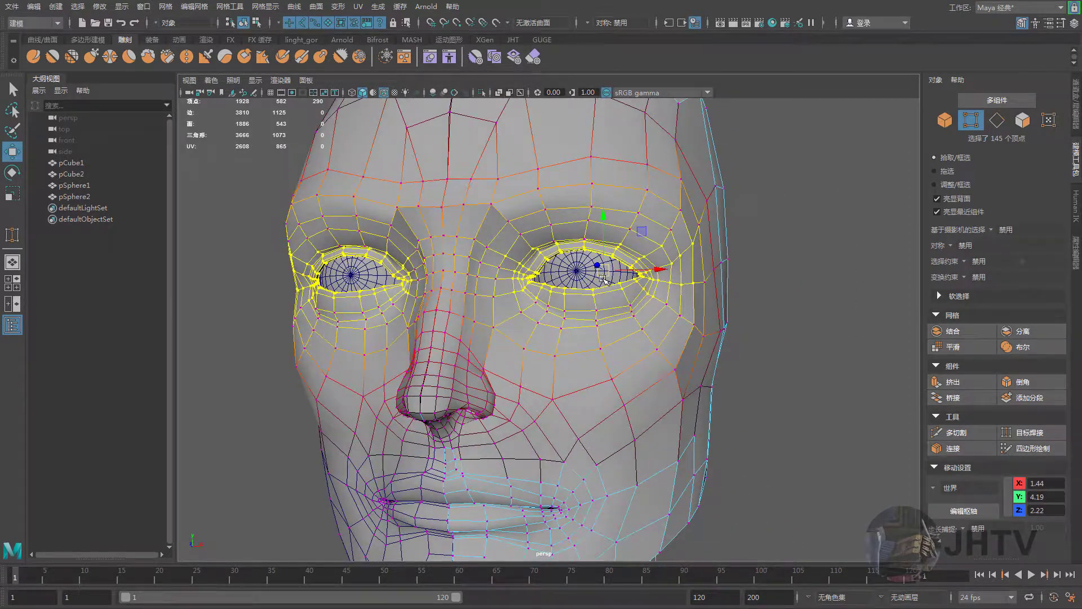
Scale the eye-region vertices inward with a smaller soft-select radius, then turn soft select off
{"action": "key", "text": "r"}
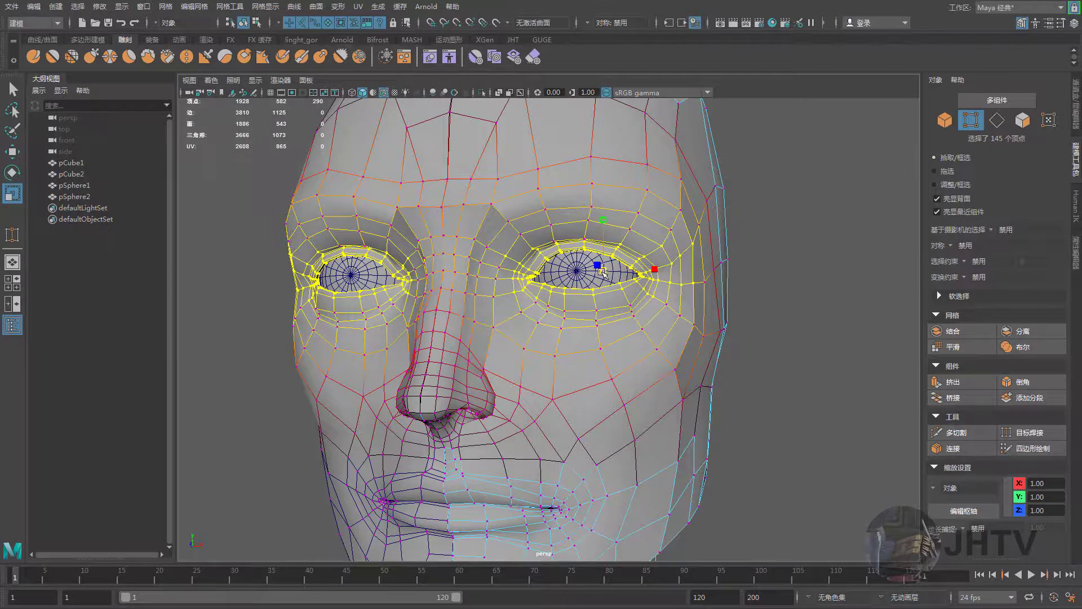
{"action": "scroll", "coordinate": [543, 281], "scroll_direction": "down", "scroll_amount": 2}
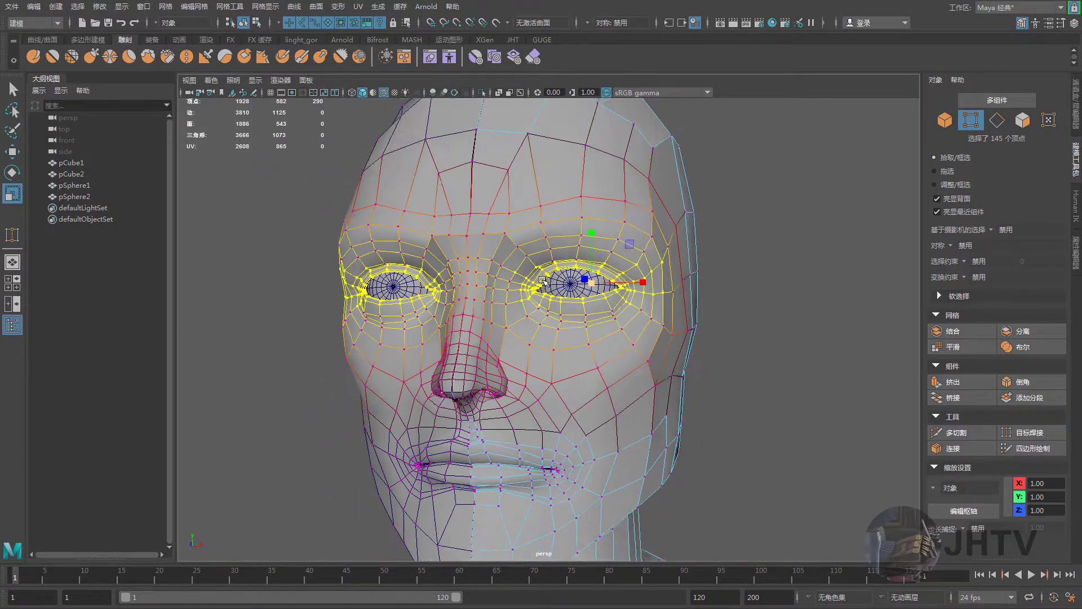
{"action": "mouse_move", "coordinate": [543, 281]}
{"action": "left_mouse_down", "text": "alt"}
{"action": "mouse_move", "coordinate": [471, 242]}
{"action": "mouse_move", "coordinate": [497, 278]}
{"action": "left_mouse_up", "text": "alt"}
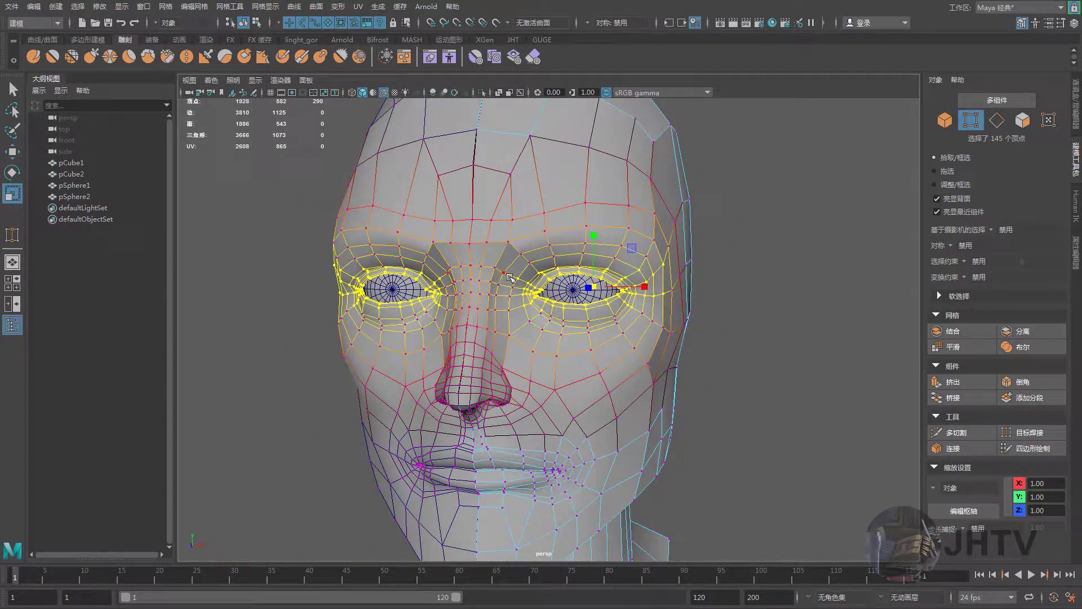
{"action": "left_click_drag", "start_coordinate": [573, 278], "coordinate": [530, 313]}
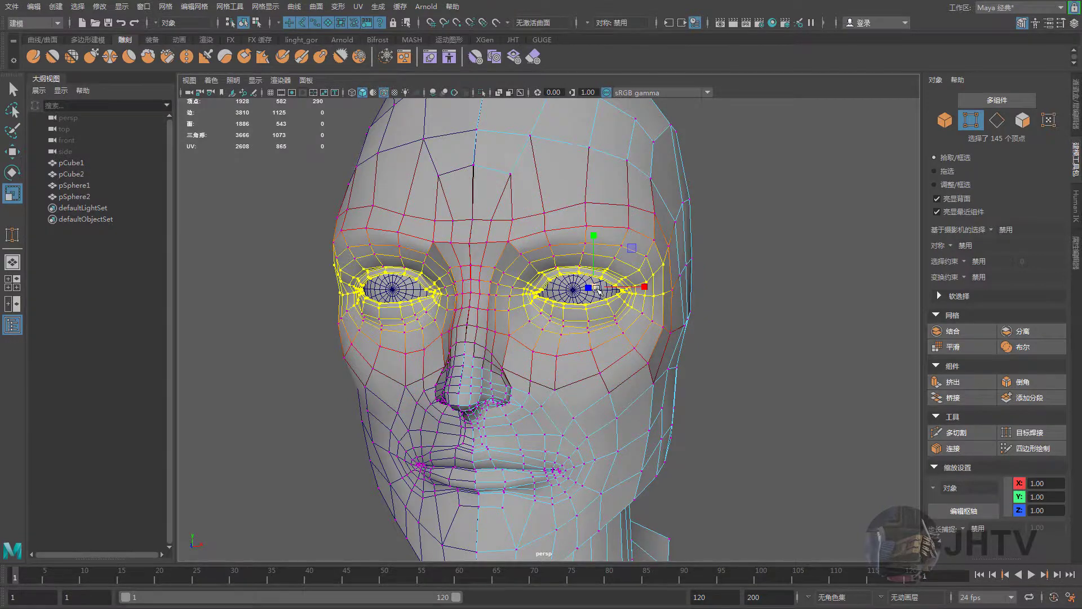
{"action": "left_click_drag", "start_coordinate": [597, 289], "coordinate": [572, 286]}
{"action": "scroll", "coordinate": [571, 300], "scroll_direction": "down", "scroll_amount": 3}
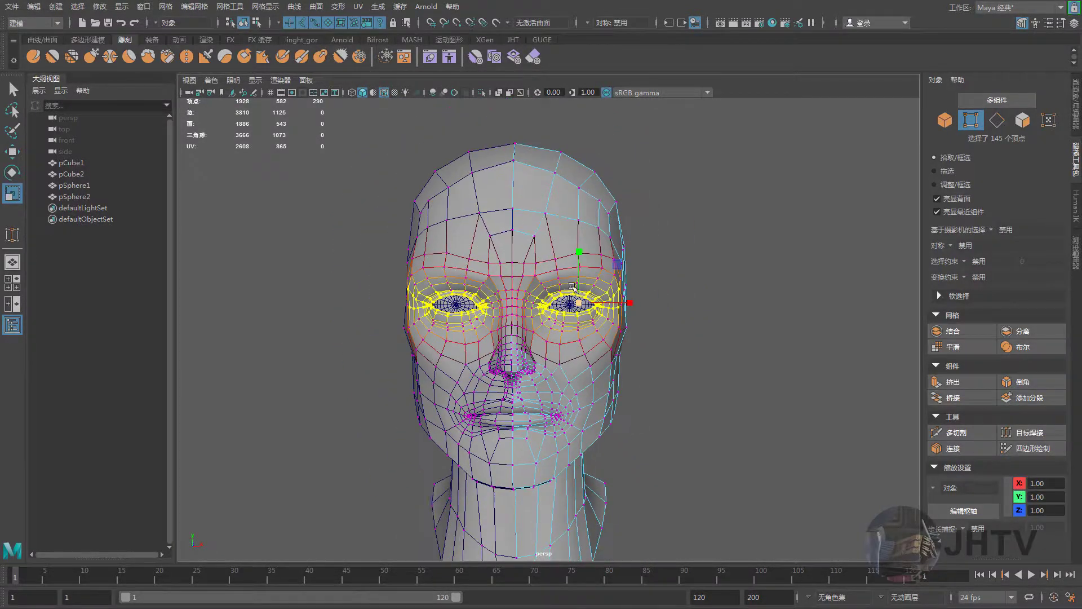
{"action": "key", "text": "w"}
{"action": "scroll", "coordinate": [571, 286], "scroll_direction": "down", "scroll_amount": 2}
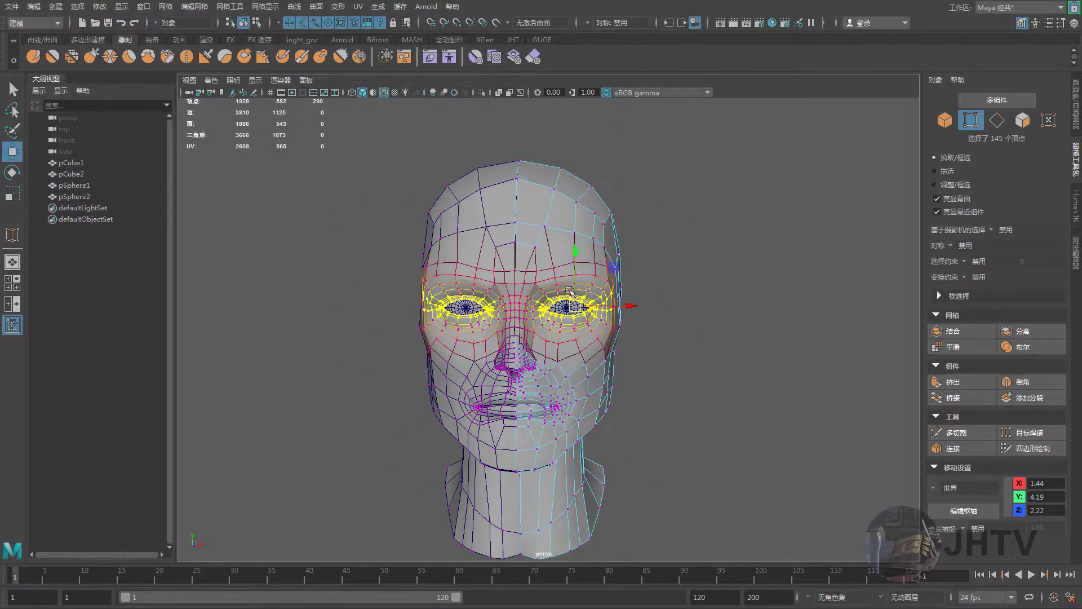
{"action": "key", "text": "b"}
{"action": "mouse_move", "coordinate": [571, 287]}
{"action": "left_mouse_down", "text": "alt"}
{"action": "mouse_move", "coordinate": [574, 340]}
{"action": "mouse_move", "coordinate": [530, 277]}
{"action": "left_mouse_up", "text": "alt"}
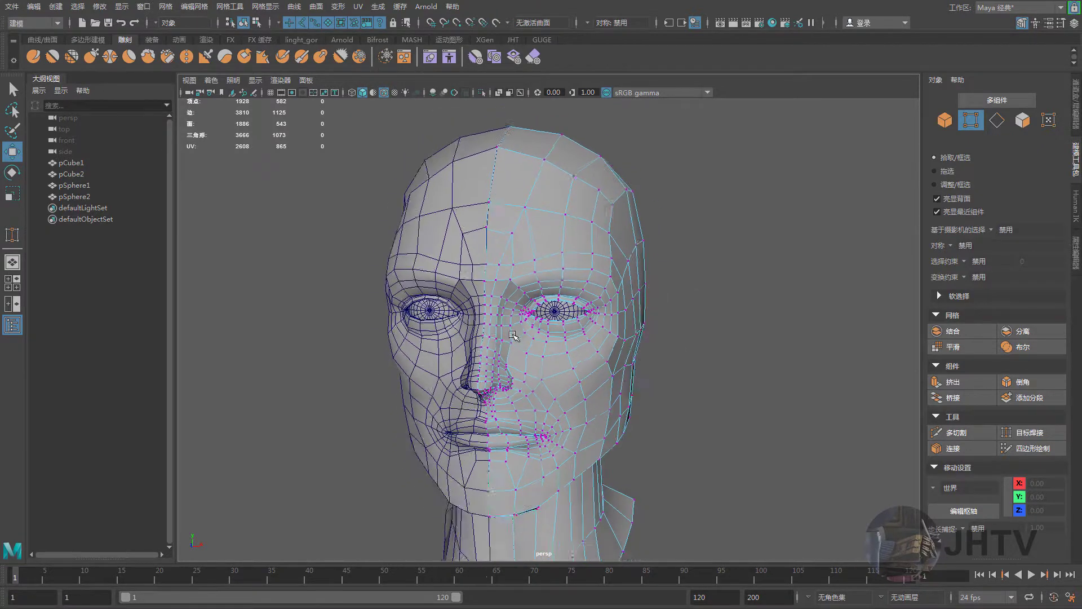
Slice a new edge across the neck with Multi-Cut from the left profile
{"action": "right_click", "coordinate": [530, 277]}
{"action": "left_click", "coordinate": [569, 262]}
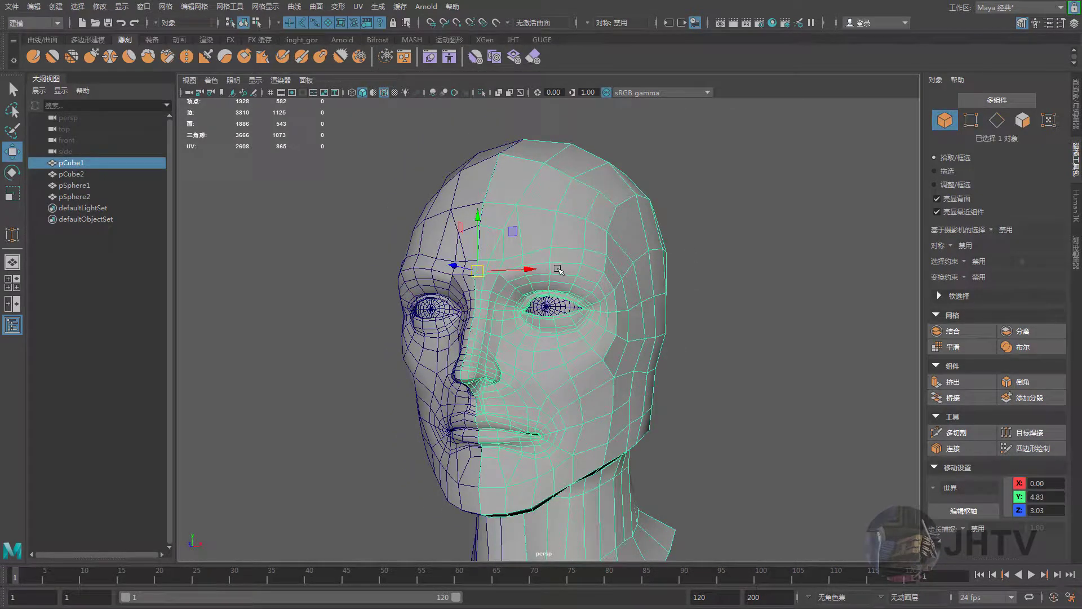
{"action": "mouse_move", "coordinate": [562, 267]}
{"action": "left_mouse_down", "text": "alt"}
{"action": "mouse_move", "coordinate": [589, 353]}
{"action": "mouse_move", "coordinate": [547, 366]}
{"action": "mouse_move", "coordinate": [570, 374]}
{"action": "left_mouse_up", "text": "alt"}
{"action": "left_click", "coordinate": [953, 432]}
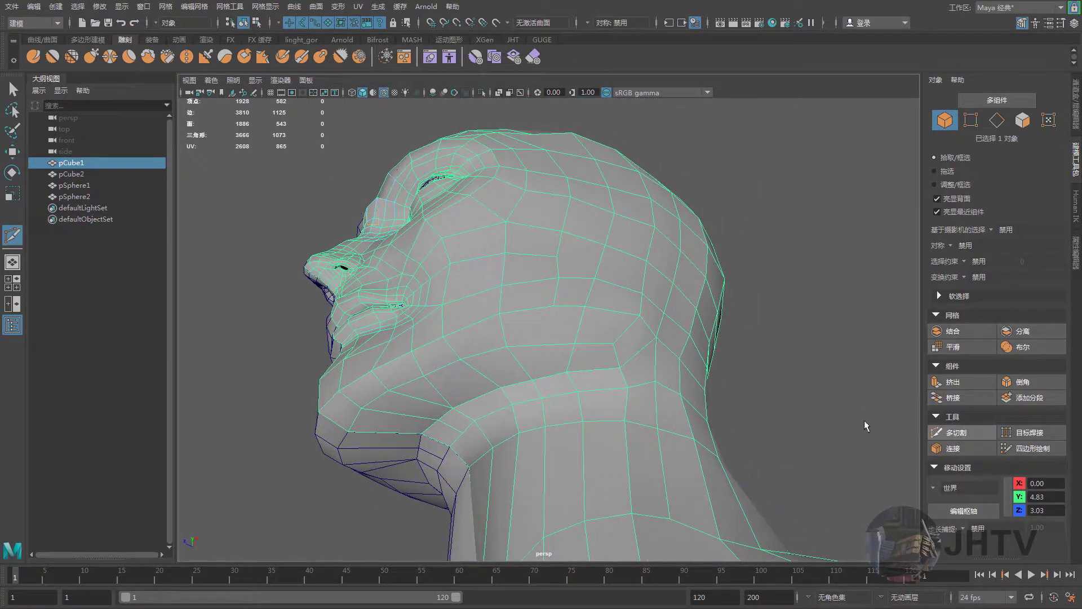
{"action": "scroll", "coordinate": [573, 355], "scroll_direction": "up", "scroll_amount": 3}
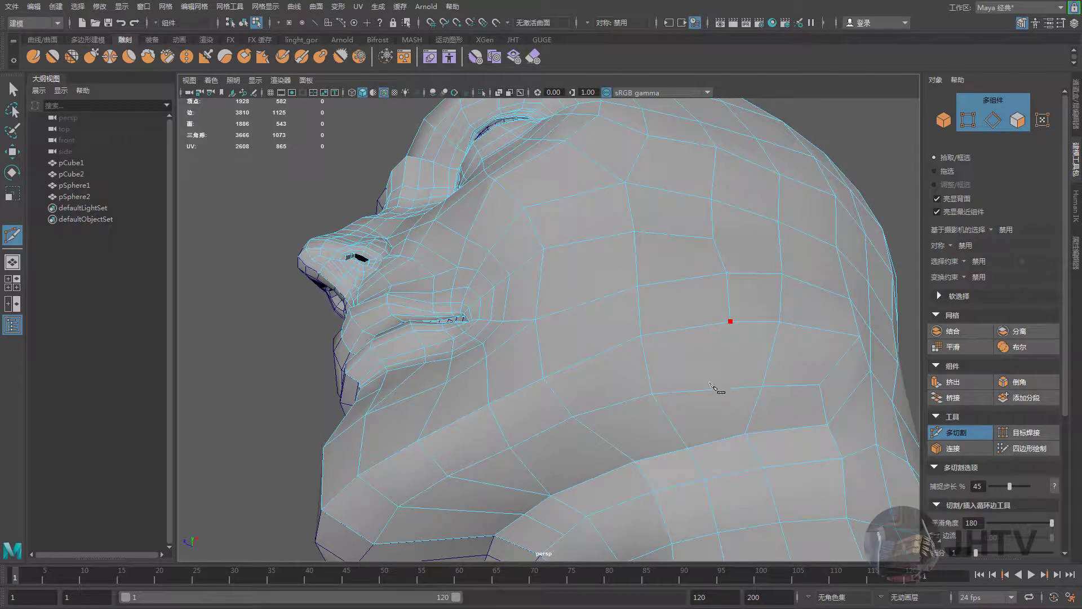
{"action": "left_click", "coordinate": [686, 447]}
{"action": "left_click_drag", "start_coordinate": [675, 444], "coordinate": [675, 432], "text": "alt"}
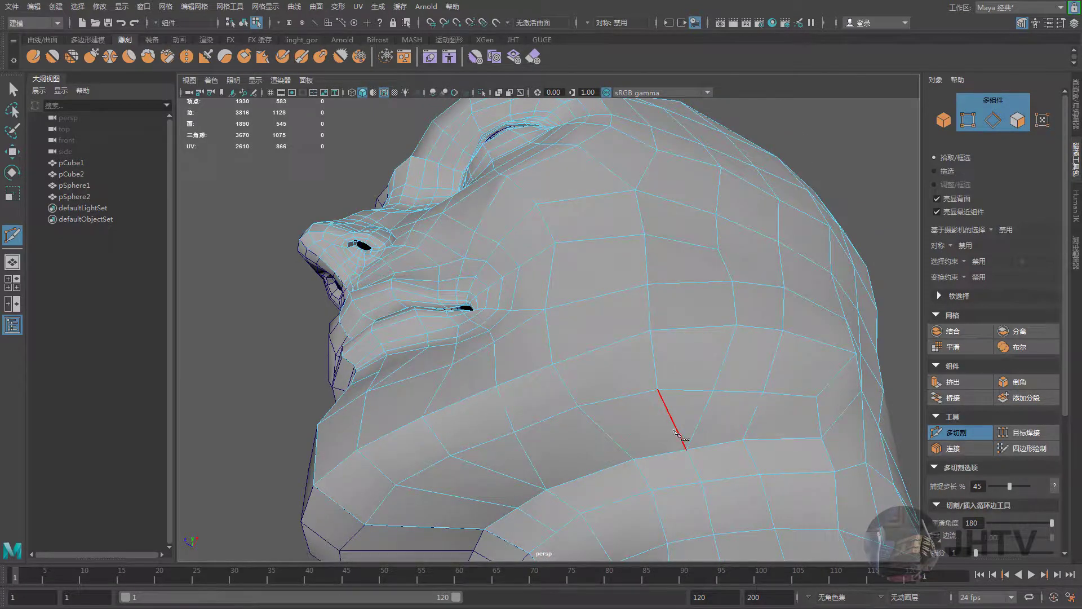
{"action": "left_click", "coordinate": [621, 447]}
{"action": "key", "text": "w"}
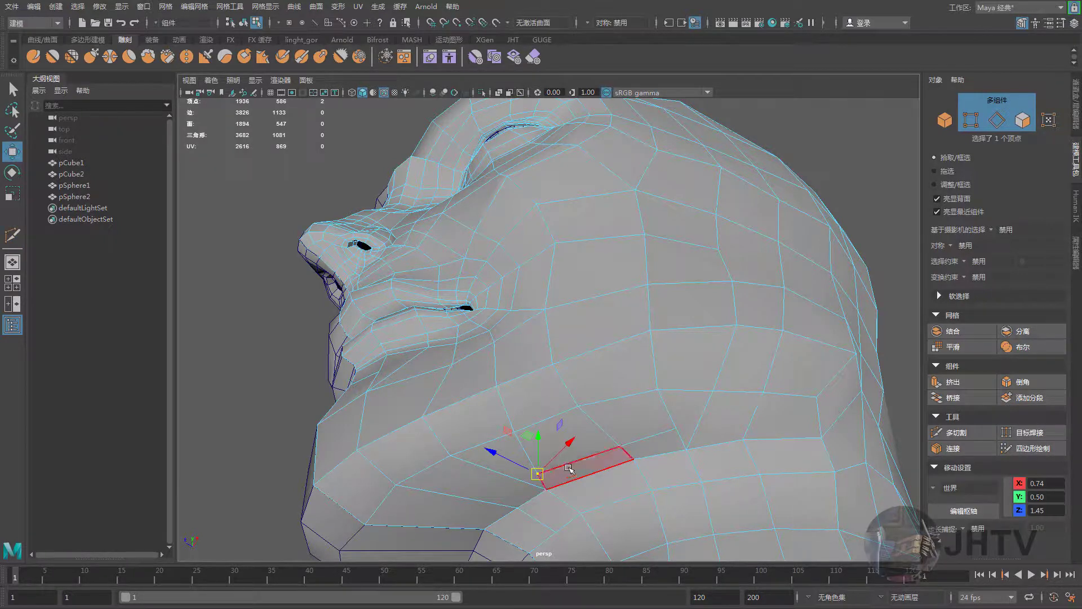
Select a cheek vertex, then clear the selection and return to the left profile of the face
{"action": "left_click", "coordinate": [675, 430]}
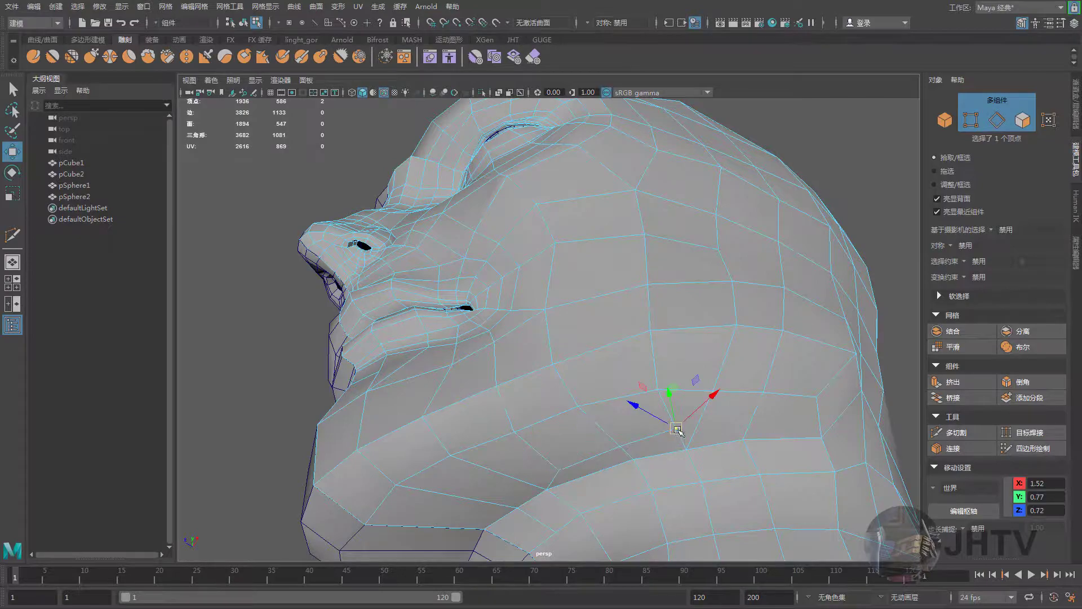
{"action": "left_click_drag", "start_coordinate": [709, 427], "coordinate": [665, 339], "text": "alt"}
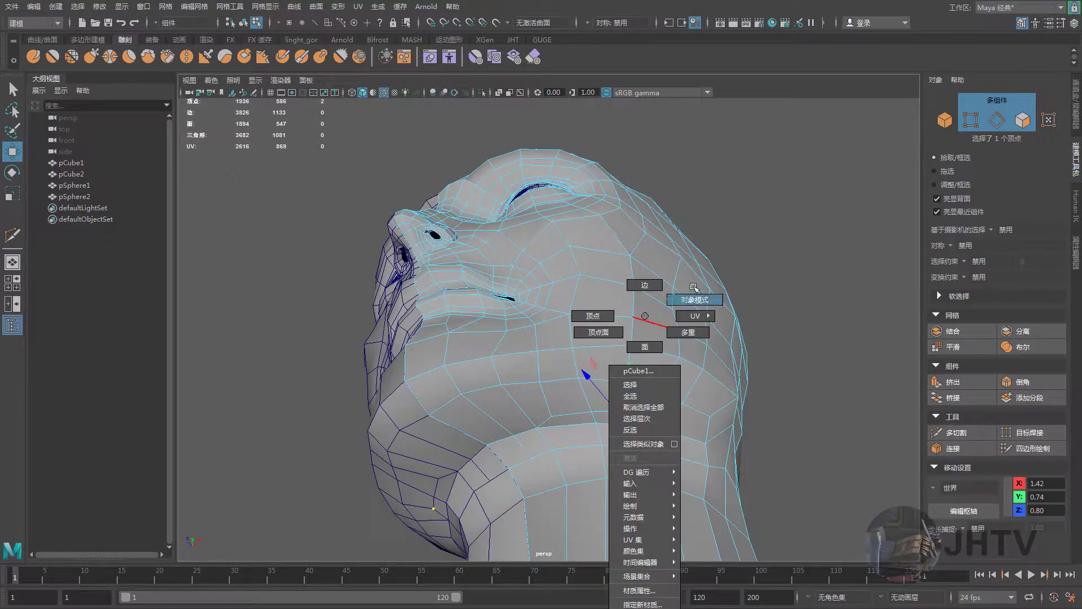
{"action": "right_click_drag", "start_coordinate": [633, 313], "coordinate": [696, 302]}
{"action": "mouse_move", "coordinate": [695, 302]}
{"action": "left_mouse_down", "text": "alt"}
{"action": "mouse_move", "coordinate": [713, 365]}
{"action": "mouse_move", "coordinate": [634, 345]}
{"action": "left_mouse_up", "text": "alt"}
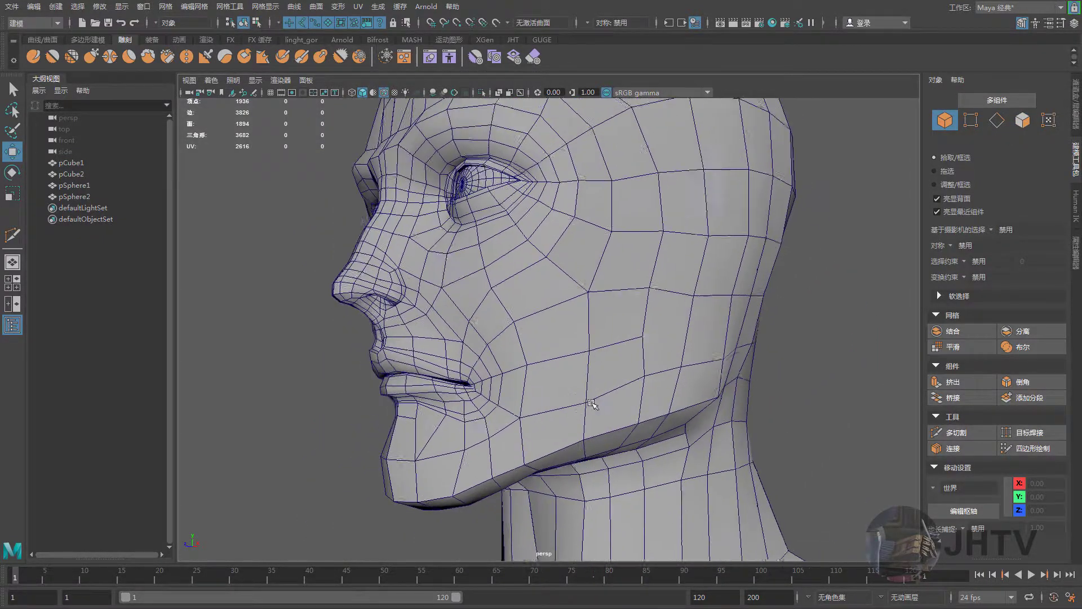
{"action": "right_click_drag", "start_coordinate": [634, 345], "coordinate": [679, 358], "text": "alt"}
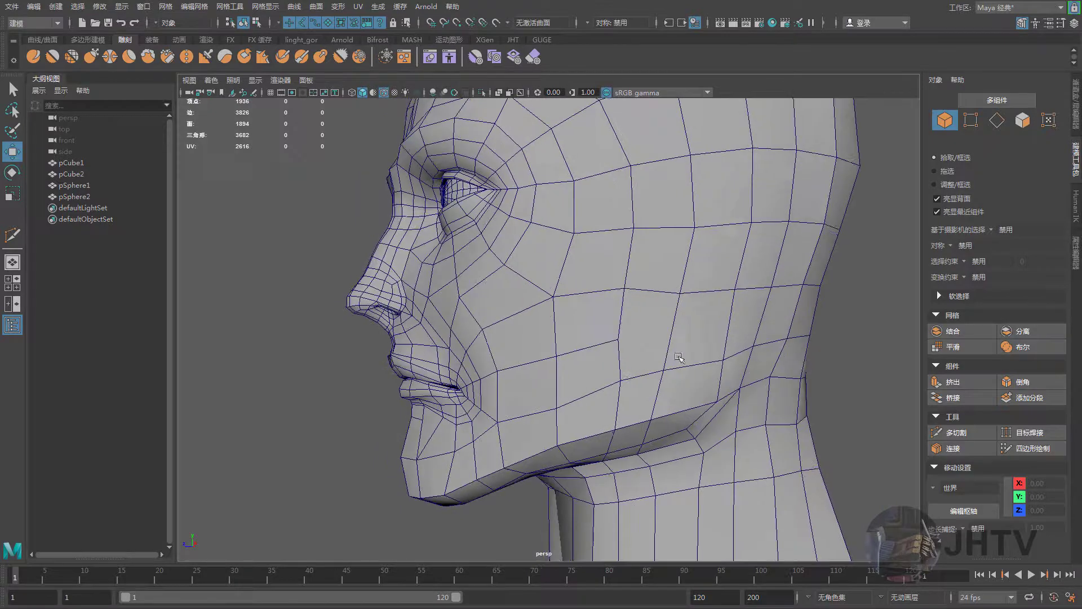
Cut a new edge across the cheek with Multi-Cut
{"action": "left_click", "coordinate": [955, 433]}
{"action": "left_click", "coordinate": [618, 339]}
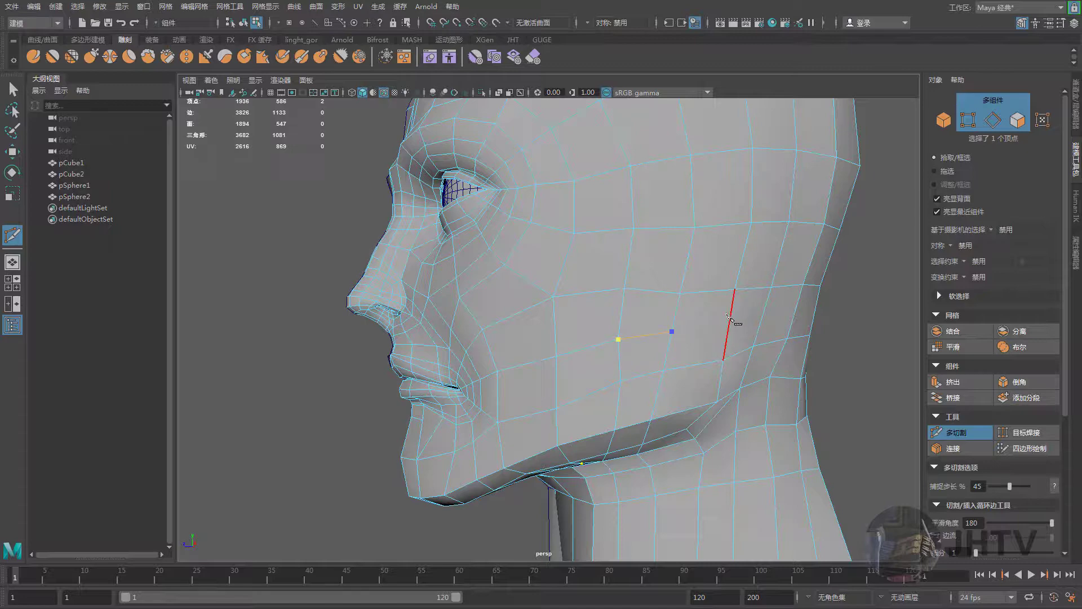
{"action": "key", "text": "Return"}
{"action": "key", "text": "w"}
Switch the head mesh to vertex mode and select a neck vertex
{"action": "mouse_move", "coordinate": [718, 338]}
{"action": "left_mouse_down", "text": "alt"}
{"action": "mouse_move", "coordinate": [689, 346]}
{"action": "mouse_move", "coordinate": [677, 325]}
{"action": "mouse_move", "coordinate": [652, 344]}
{"action": "mouse_move", "coordinate": [630, 413]}
{"action": "mouse_move", "coordinate": [619, 408]}
{"action": "mouse_move", "coordinate": [647, 369]}
{"action": "left_mouse_up", "text": "alt"}
{"action": "right_click", "coordinate": [689, 347]}
{"action": "left_click", "coordinate": [637, 327]}
{"action": "left_click", "coordinate": [678, 314]}
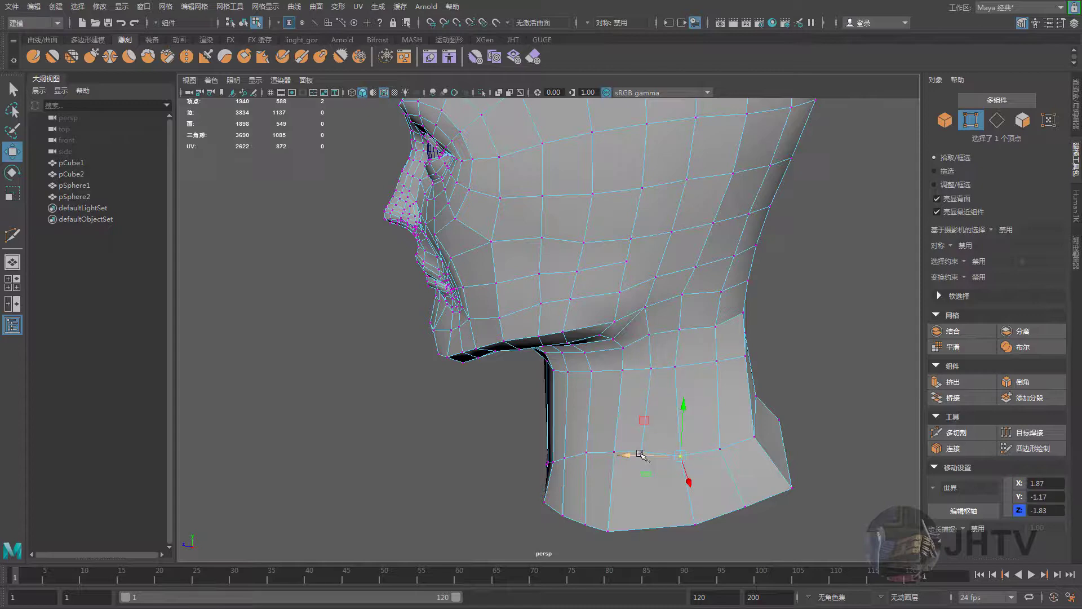
Reposition several neck vertices, shifting them sideways, raising them and adjusting their depth
{"action": "left_click", "coordinate": [695, 524]}
{"action": "left_click_drag", "start_coordinate": [644, 525], "coordinate": [586, 533]}
{"action": "mouse_move", "coordinate": [677, 316]}
{"action": "left_mouse_down", "text": "alt"}
{"action": "mouse_move", "coordinate": [726, 242]}
{"action": "mouse_move", "coordinate": [725, 326]}
{"action": "mouse_move", "coordinate": [644, 376]}
{"action": "mouse_move", "coordinate": [625, 470]}
{"action": "mouse_move", "coordinate": [610, 490]}
{"action": "mouse_move", "coordinate": [637, 418]}
{"action": "left_mouse_up", "text": "alt"}
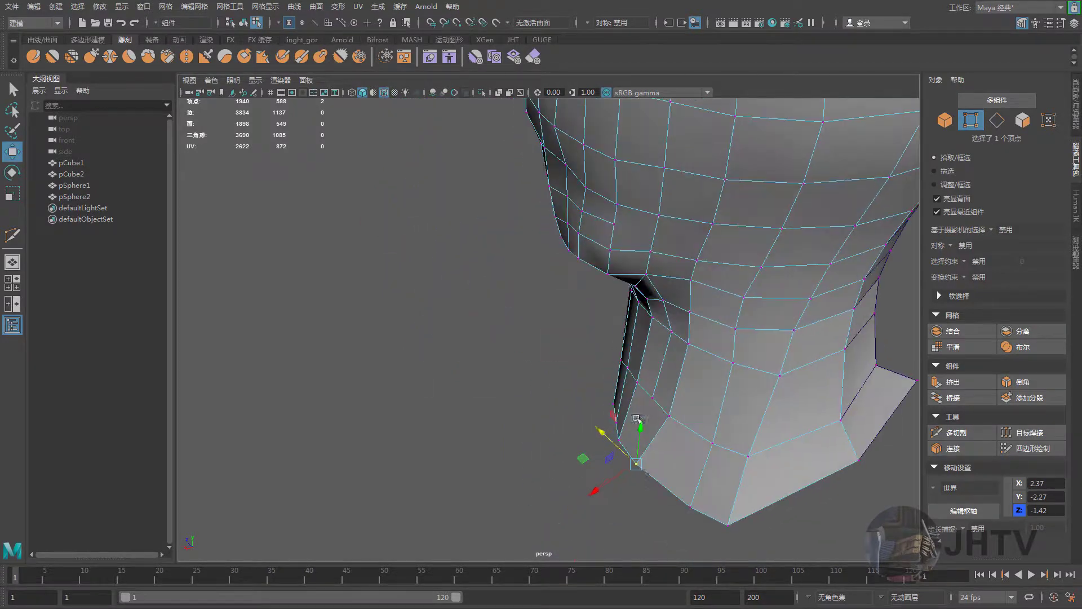
{"action": "left_click_drag", "start_coordinate": [607, 486], "coordinate": [669, 374]}
{"action": "left_click", "coordinate": [666, 278]}
{"action": "left_click_drag", "start_coordinate": [667, 281], "coordinate": [612, 265], "text": "alt"}
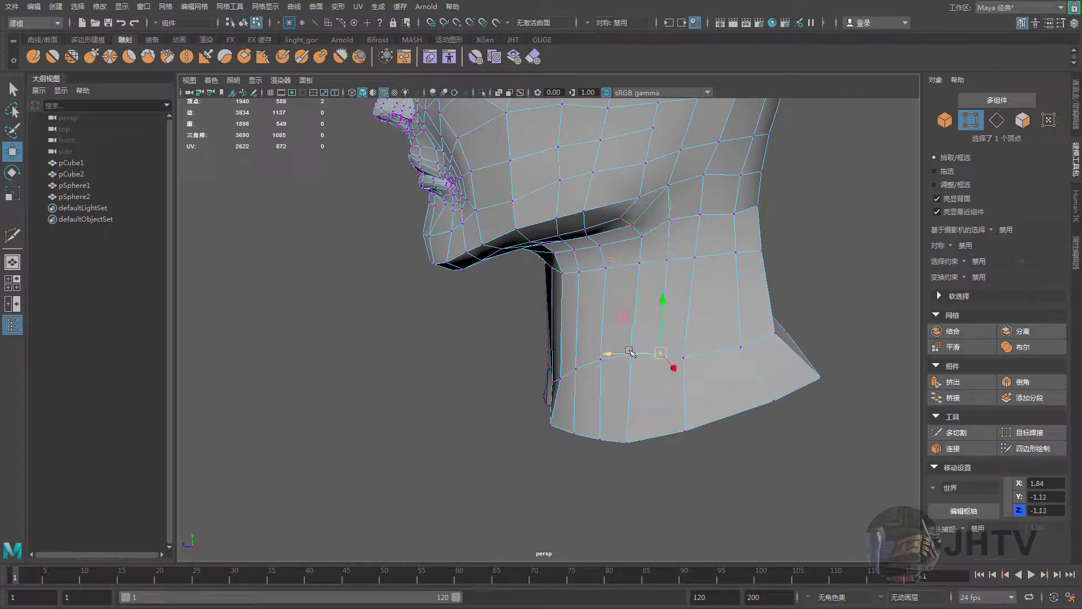
{"action": "left_click_drag", "start_coordinate": [629, 352], "coordinate": [620, 354]}
{"action": "mouse_move", "coordinate": [620, 354]}
{"action": "left_mouse_down", "text": "alt"}
{"action": "mouse_move", "coordinate": [708, 335]}
{"action": "mouse_move", "coordinate": [582, 314]}
{"action": "mouse_move", "coordinate": [541, 296]}
{"action": "mouse_move", "coordinate": [546, 270]}
{"action": "mouse_move", "coordinate": [485, 276]}
{"action": "mouse_move", "coordinate": [508, 260]}
{"action": "left_mouse_up", "text": "alt"}
{"action": "left_click", "coordinate": [464, 257]}
{"action": "mouse_move", "coordinate": [509, 260]}
{"action": "left_mouse_down", "text": "alt"}
{"action": "mouse_move", "coordinate": [512, 248]}
{"action": "mouse_move", "coordinate": [466, 289]}
{"action": "mouse_move", "coordinate": [483, 254]}
{"action": "mouse_move", "coordinate": [470, 249]}
{"action": "mouse_move", "coordinate": [425, 251]}
{"action": "mouse_move", "coordinate": [400, 270]}
{"action": "mouse_move", "coordinate": [418, 281]}
{"action": "mouse_move", "coordinate": [451, 265]}
{"action": "mouse_move", "coordinate": [496, 282]}
{"action": "mouse_move", "coordinate": [497, 305]}
{"action": "mouse_move", "coordinate": [552, 348]}
{"action": "left_mouse_up", "text": "alt"}
Insert an extra edge loop around the neck with Multi-Cut
{"action": "left_click", "coordinate": [956, 433]}
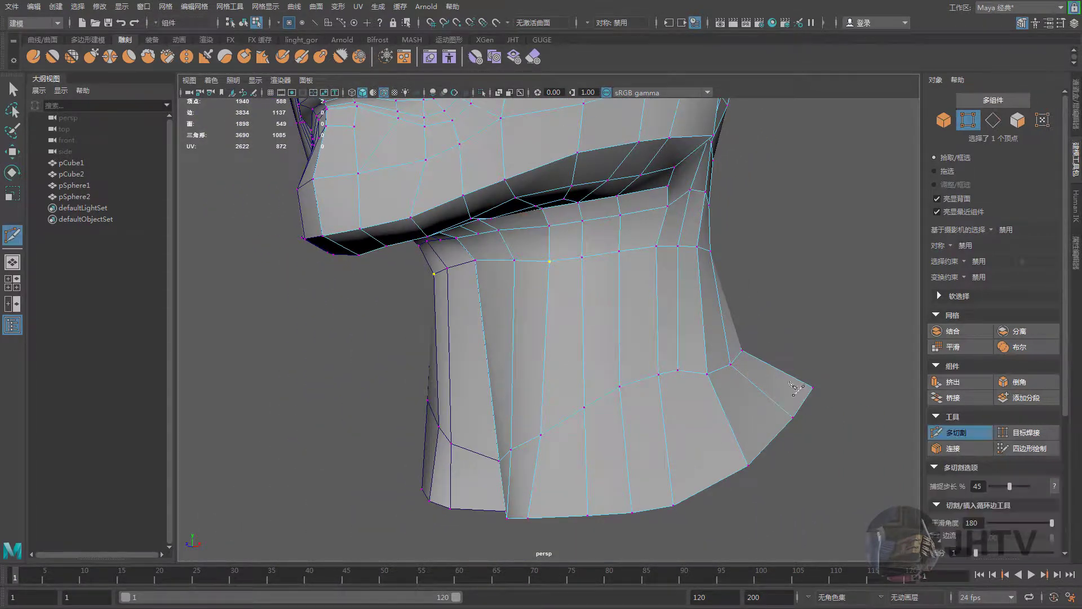
{"action": "left_click", "coordinate": [581, 335], "text": "ctrl"}
{"action": "key", "text": "w"}
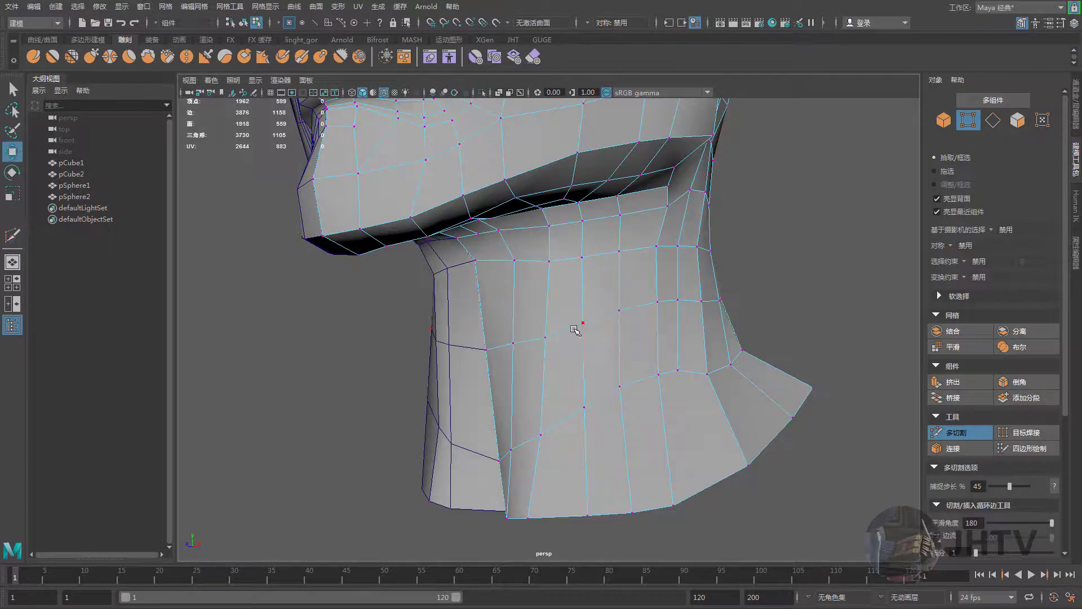
{"action": "mouse_move", "coordinate": [578, 326]}
{"action": "left_mouse_down", "text": "alt"}
{"action": "mouse_move", "coordinate": [500, 338]}
{"action": "mouse_move", "coordinate": [533, 336]}
{"action": "left_mouse_up", "text": "alt"}
Pull five neck vertices along X and nudge another vertex to smooth the throat contour
{"action": "mouse_move", "coordinate": [487, 291]}
{"action": "left_mouse_down"}
{"action": "mouse_move", "coordinate": [569, 362]}
{"action": "mouse_move", "coordinate": [538, 342]}
{"action": "left_mouse_up"}
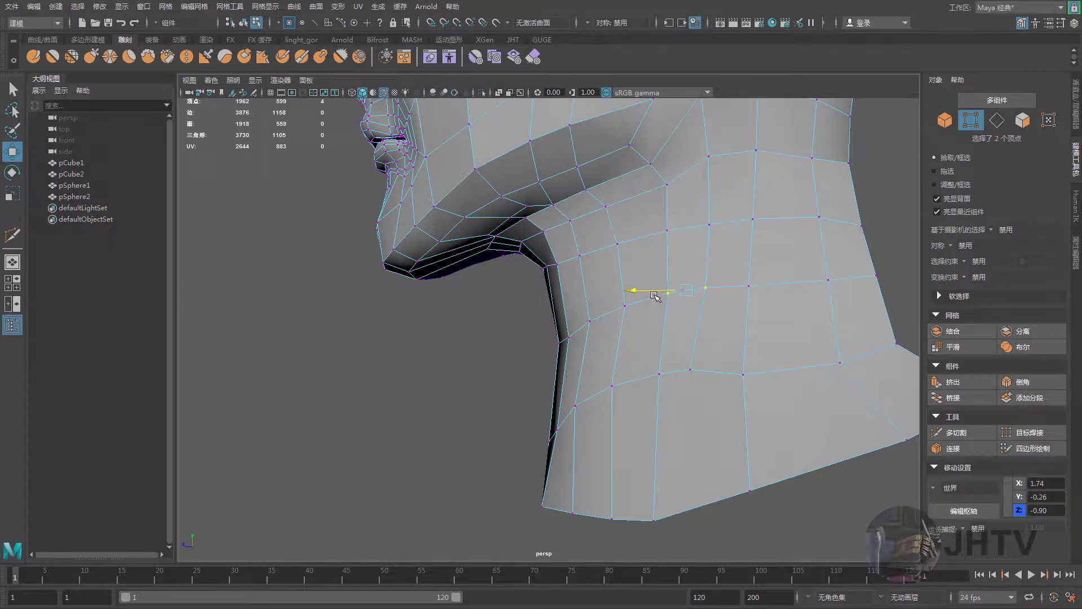
{"action": "left_click_drag", "start_coordinate": [655, 296], "coordinate": [548, 390], "text": "alt"}
{"action": "left_click_drag", "start_coordinate": [624, 474], "coordinate": [624, 473]}
{"action": "left_click_drag", "start_coordinate": [519, 411], "coordinate": [548, 421]}
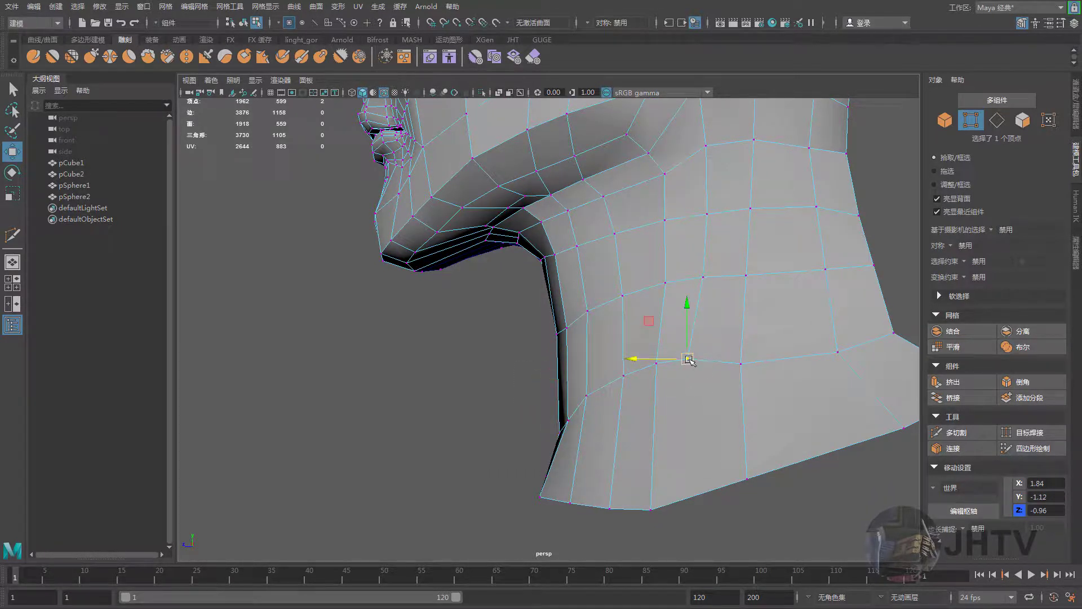
{"action": "left_click", "coordinate": [741, 363]}
{"action": "mouse_move", "coordinate": [754, 279]}
{"action": "left_mouse_down"}
{"action": "mouse_move", "coordinate": [733, 278]}
{"action": "mouse_move", "coordinate": [773, 285]}
{"action": "mouse_move", "coordinate": [708, 327]}
{"action": "mouse_move", "coordinate": [645, 319]}
{"action": "mouse_move", "coordinate": [653, 247]}
{"action": "left_mouse_up"}
{"action": "right_click_drag", "start_coordinate": [653, 247], "coordinate": [702, 225]}
{"action": "left_click_drag", "start_coordinate": [733, 297], "coordinate": [687, 345], "text": "alt"}
Select the upper eyelid edge loop on the half-head mesh in edge mode
{"action": "left_click", "coordinate": [688, 344]}
{"action": "scroll", "coordinate": [686, 356], "scroll_direction": "up", "scroll_amount": 3}
{"action": "scroll", "coordinate": [685, 355], "scroll_direction": "up", "scroll_amount": 4}
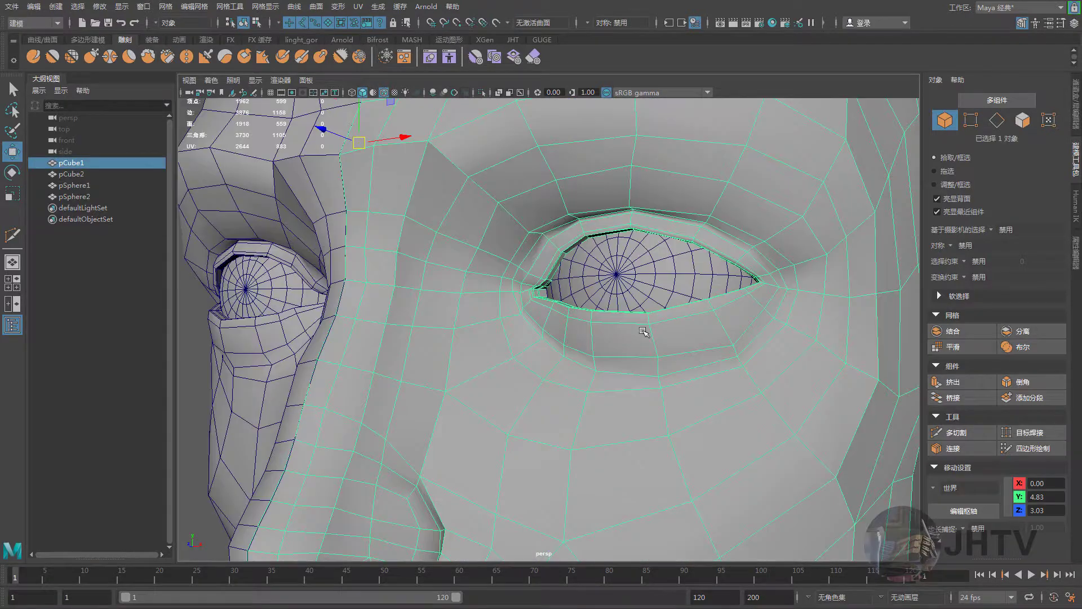
{"action": "scroll", "coordinate": [674, 330], "scroll_direction": "up", "scroll_amount": 2}
{"action": "scroll", "coordinate": [644, 329], "scroll_direction": "up", "scroll_amount": 2}
{"action": "right_click_drag", "start_coordinate": [620, 259], "coordinate": [616, 234]}
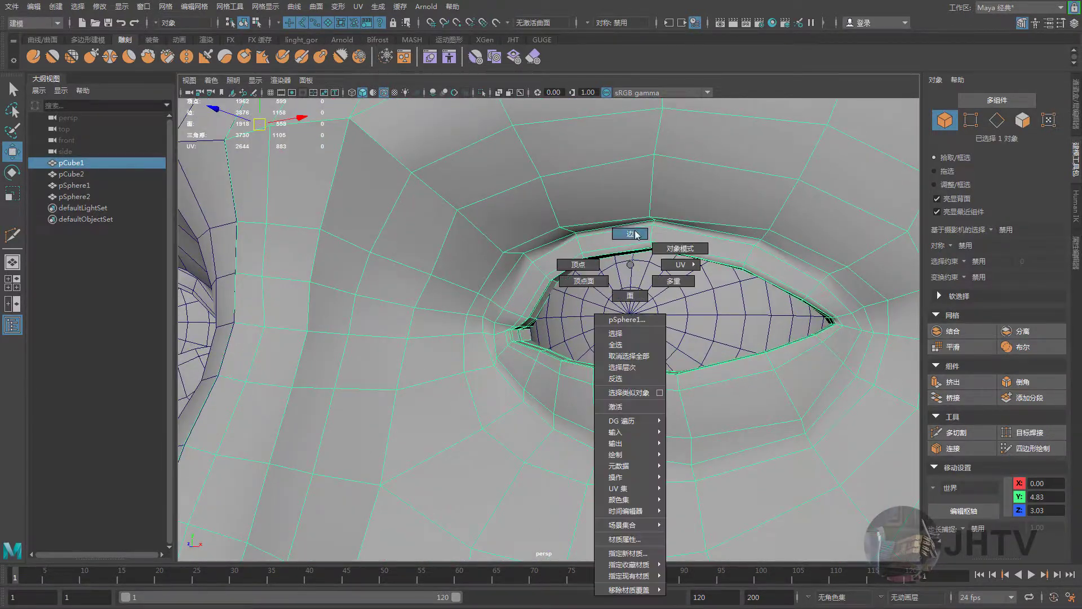
{"action": "scroll", "coordinate": [606, 234], "scroll_direction": "up", "scroll_amount": 2}
{"action": "scroll", "coordinate": [564, 292], "scroll_direction": "up", "scroll_amount": 2}
{"action": "scroll", "coordinate": [564, 291], "scroll_direction": "up", "scroll_amount": 1}
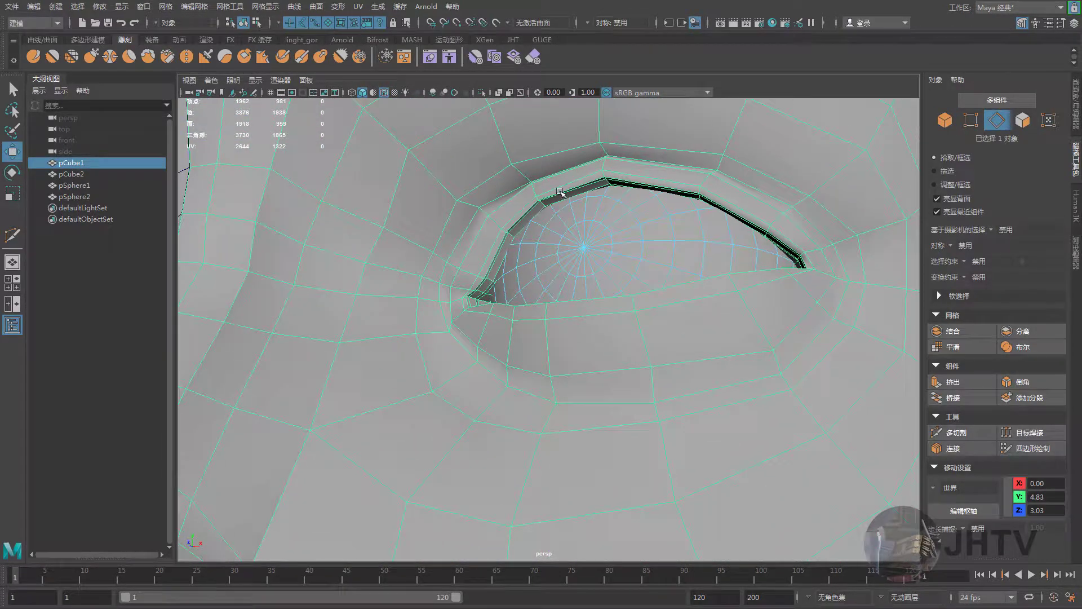
{"action": "right_click_drag", "start_coordinate": [559, 192], "coordinate": [556, 166]}
{"action": "double_click", "coordinate": [560, 193]}
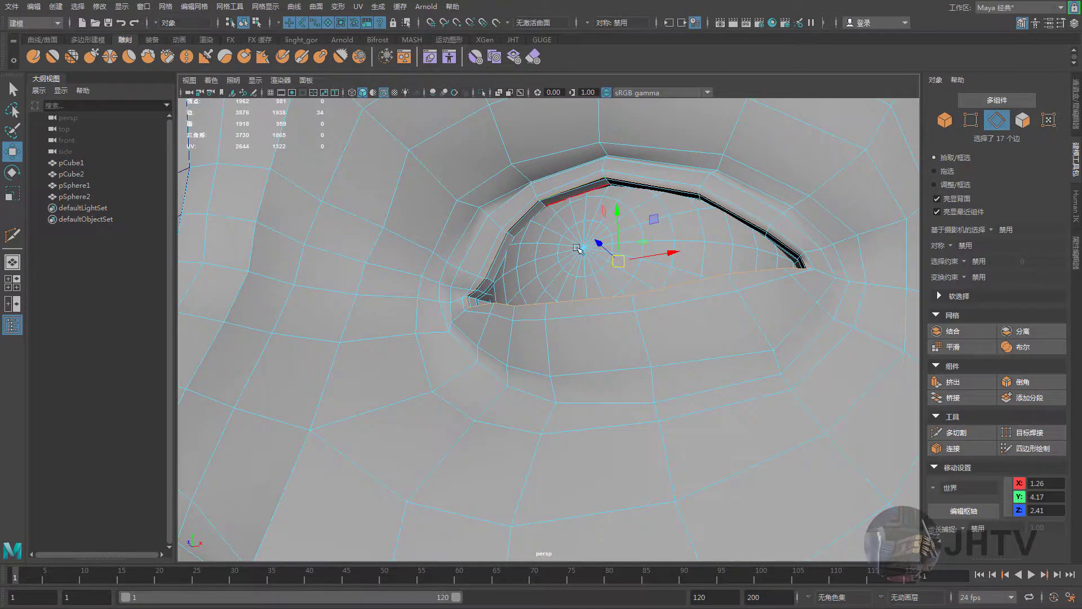
With soft select on, shrink the eyelid loop around the eyeball and nudge it down slightly
{"action": "scroll", "coordinate": [564, 254], "scroll_direction": "down", "scroll_amount": 4}
{"action": "scroll", "coordinate": [538, 283], "scroll_direction": "down", "scroll_amount": 1}
{"action": "key", "text": "b"}
{"action": "scroll", "coordinate": [659, 337], "scroll_direction": "up", "scroll_amount": 5}
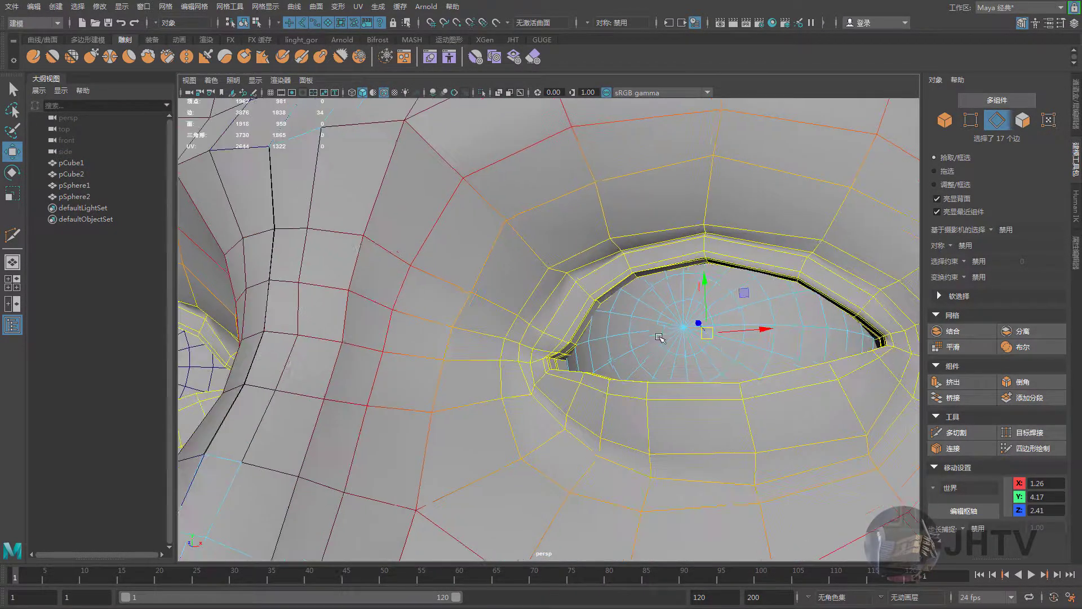
{"action": "key", "text": "r"}
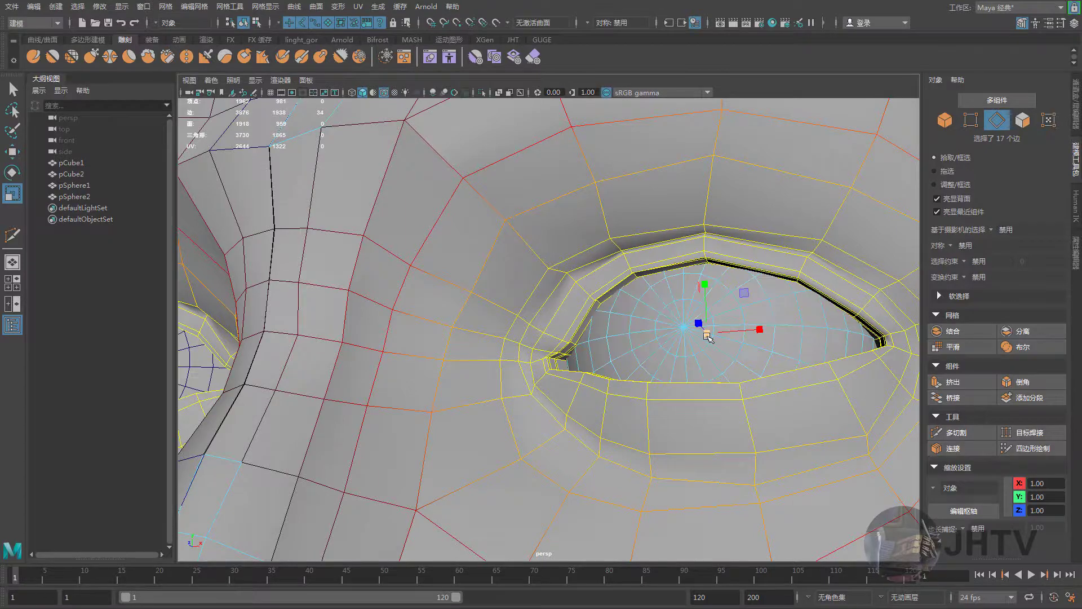
{"action": "left_click_drag", "start_coordinate": [708, 337], "coordinate": [692, 338]}
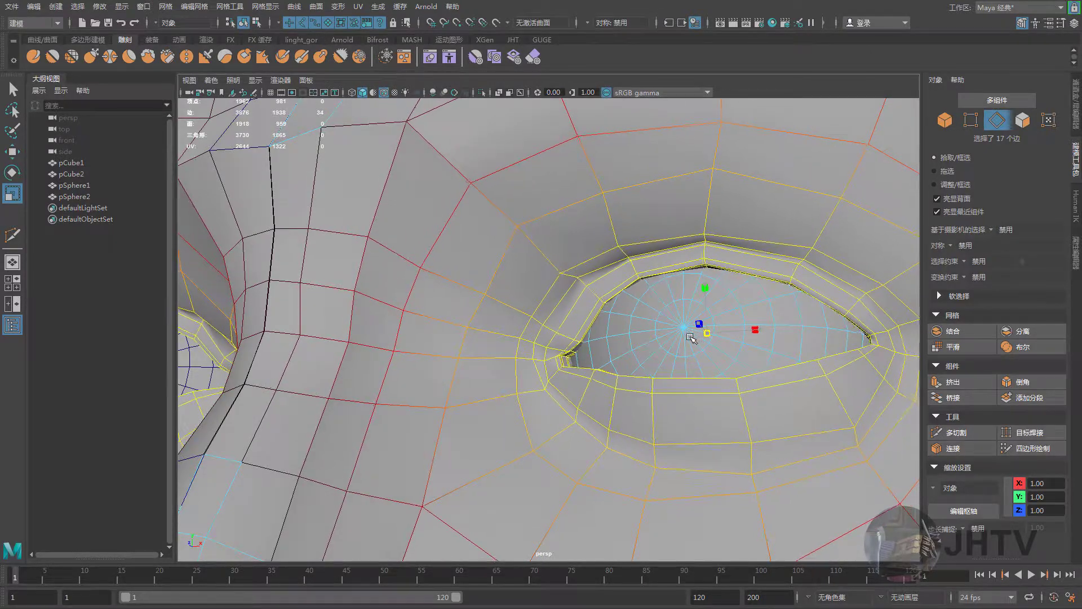
{"action": "key", "text": "w"}
{"action": "scroll", "coordinate": [717, 348], "scroll_direction": "down", "scroll_amount": 3}
{"action": "scroll", "coordinate": [717, 349], "scroll_direction": "down", "scroll_amount": 3}
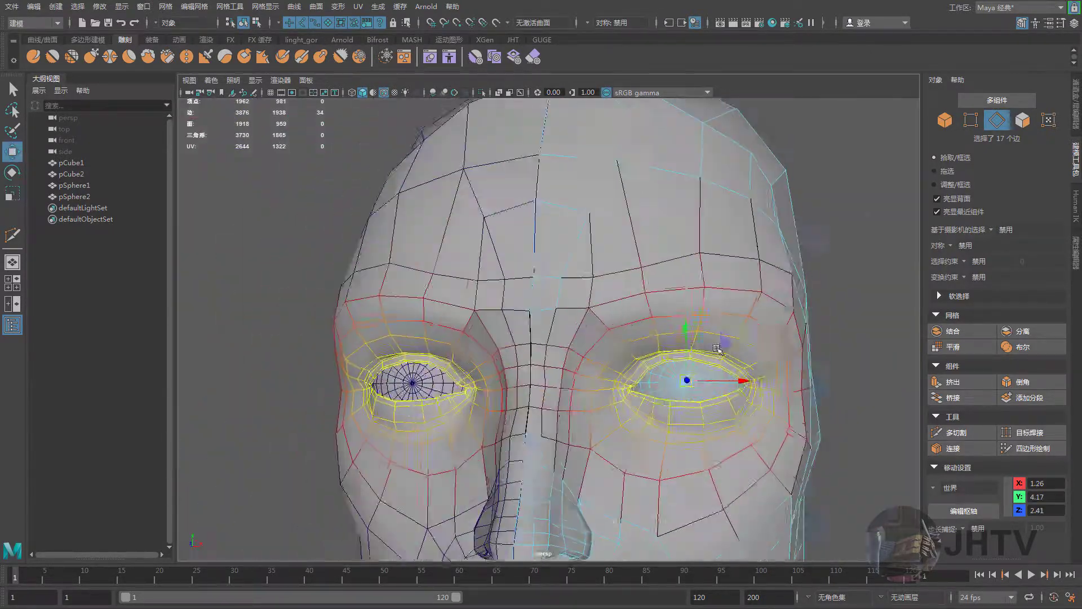
{"action": "scroll", "coordinate": [717, 348], "scroll_direction": "down", "scroll_amount": 2}
{"action": "scroll", "coordinate": [694, 327], "scroll_direction": "down", "scroll_amount": 2}
{"action": "scroll", "coordinate": [669, 299], "scroll_direction": "down", "scroll_amount": 1}
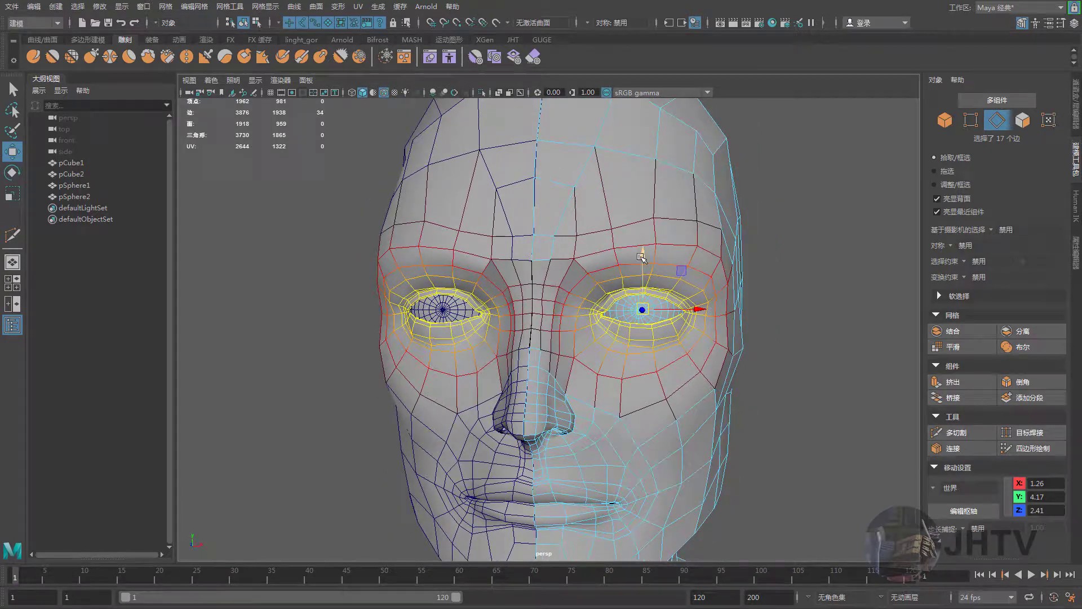
{"action": "mouse_move", "coordinate": [641, 256]}
{"action": "left_mouse_down"}
{"action": "mouse_move", "coordinate": [606, 314]}
{"action": "mouse_move", "coordinate": [440, 273]}
{"action": "mouse_move", "coordinate": [429, 258]}
{"action": "left_mouse_up"}
{"action": "scroll", "coordinate": [605, 315], "scroll_direction": "up", "scroll_amount": 2}
{"action": "scroll", "coordinate": [434, 270], "scroll_direction": "up", "scroll_amount": 2}
{"action": "scroll", "coordinate": [430, 270], "scroll_direction": "up", "scroll_amount": 3}
{"action": "scroll", "coordinate": [574, 274], "scroll_direction": "down", "scroll_amount": 5}
Return to object mode, reselect the eyeball pSphere1, then select the head mesh
{"action": "left_click_drag", "start_coordinate": [575, 274], "coordinate": [722, 251], "text": "alt"}
{"action": "right_click_drag", "start_coordinate": [722, 251], "coordinate": [862, 172]}
{"action": "left_click", "coordinate": [862, 172]}
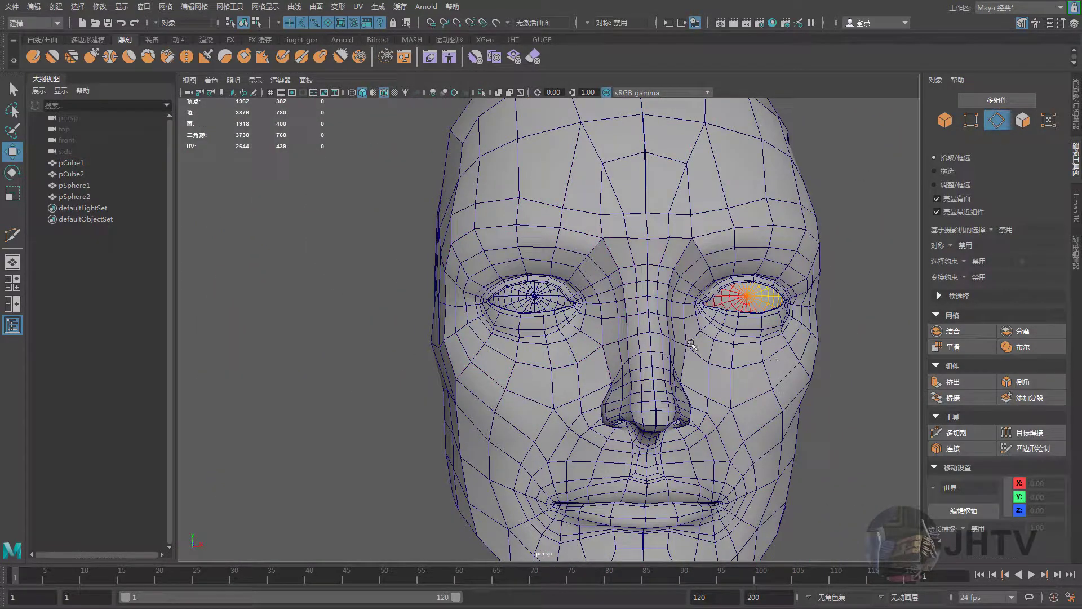
{"action": "left_click", "coordinate": [776, 355]}
{"action": "scroll", "coordinate": [634, 169], "scroll_direction": "down", "scroll_amount": 3}
{"action": "scroll", "coordinate": [626, 327], "scroll_direction": "up", "scroll_amount": 1}
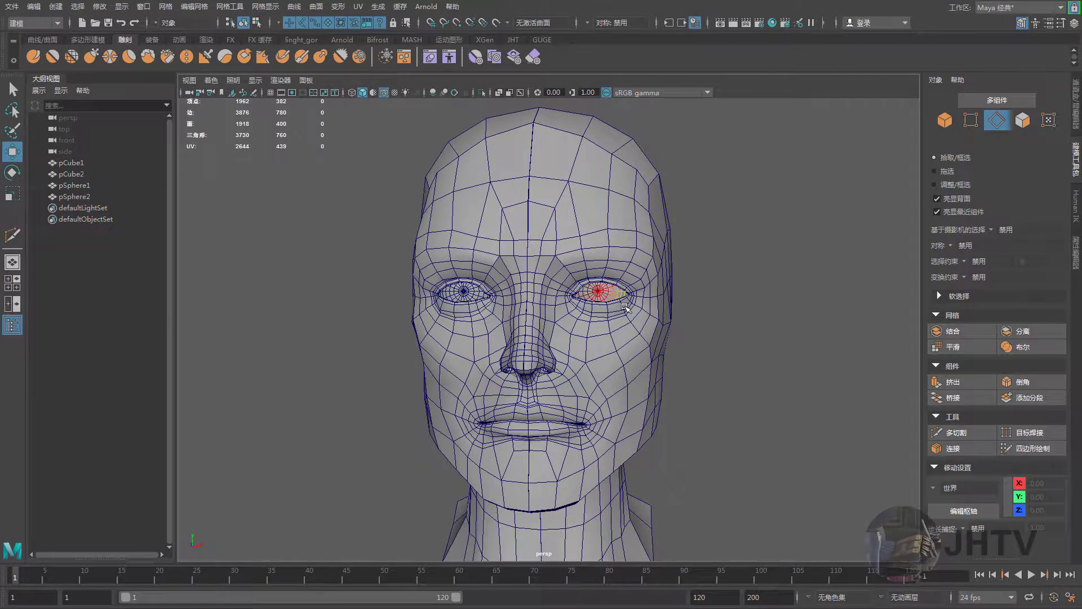
{"action": "right_click_drag", "start_coordinate": [593, 274], "coordinate": [639, 219]}
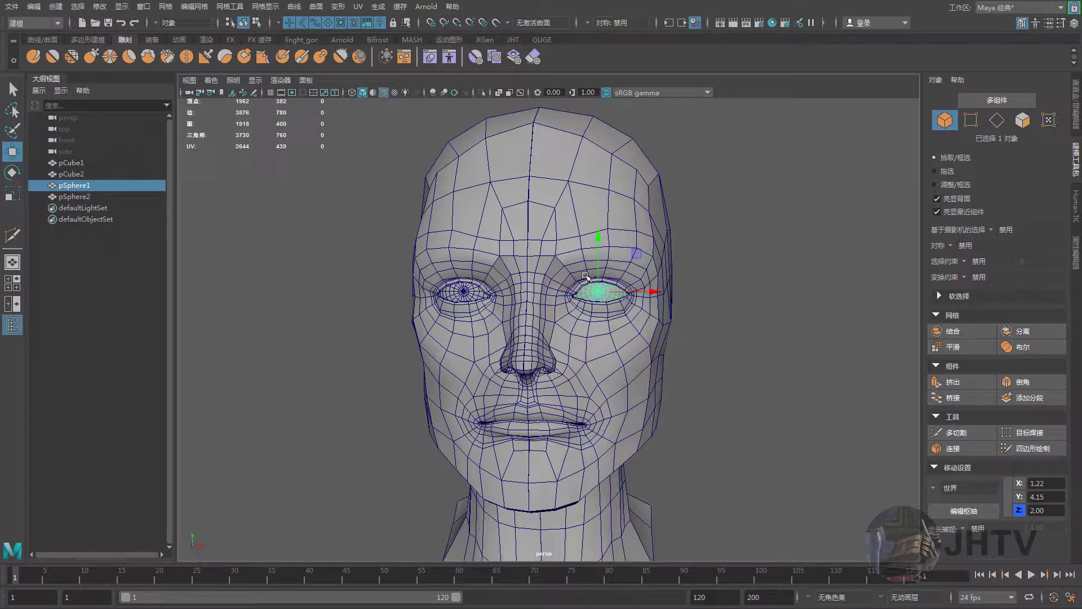
{"action": "left_click_drag", "start_coordinate": [586, 276], "coordinate": [699, 318], "text": "alt"}
{"action": "scroll", "coordinate": [699, 318], "scroll_direction": "up", "scroll_amount": 3}
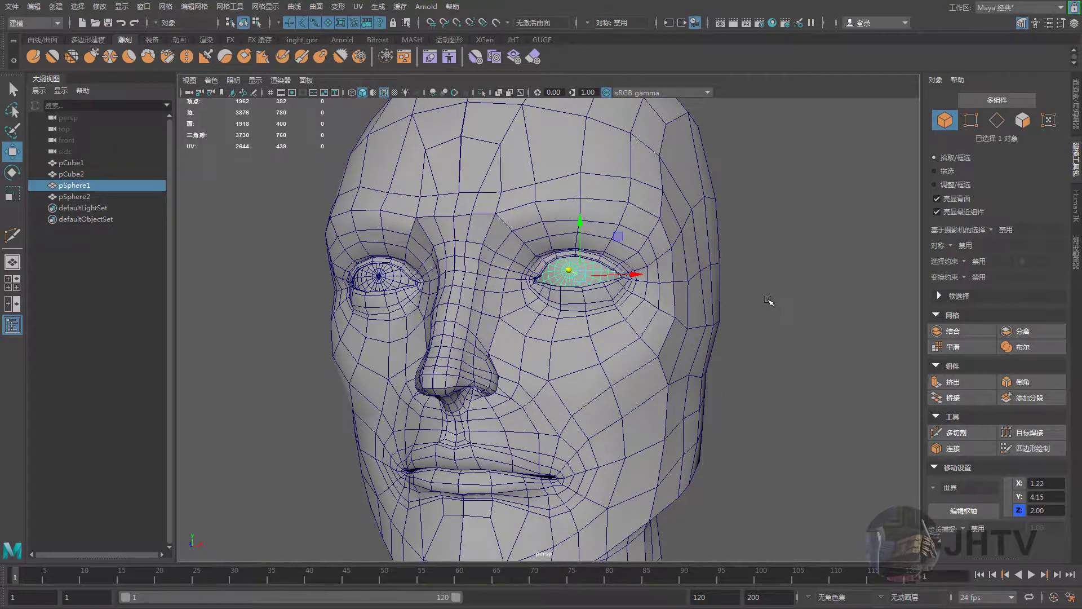
{"action": "left_click", "coordinate": [786, 282]}
{"action": "left_click", "coordinate": [558, 274]}
{"action": "scroll", "coordinate": [607, 187], "scroll_direction": "up", "scroll_amount": 2}
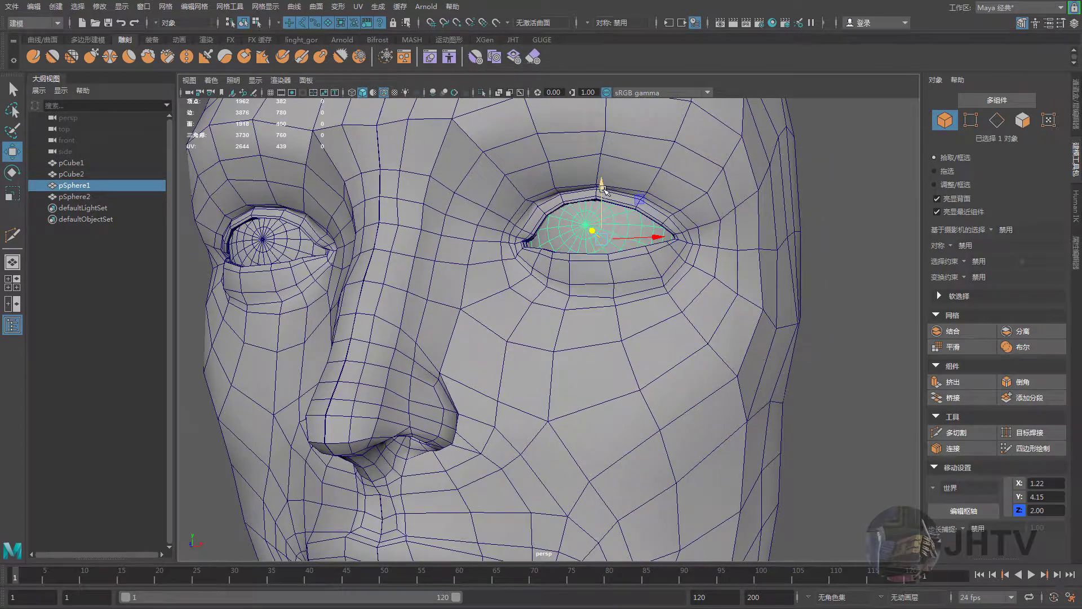
{"action": "scroll", "coordinate": [641, 210], "scroll_direction": "down", "scroll_amount": 2}
{"action": "scroll", "coordinate": [641, 211], "scroll_direction": "down", "scroll_amount": 2}
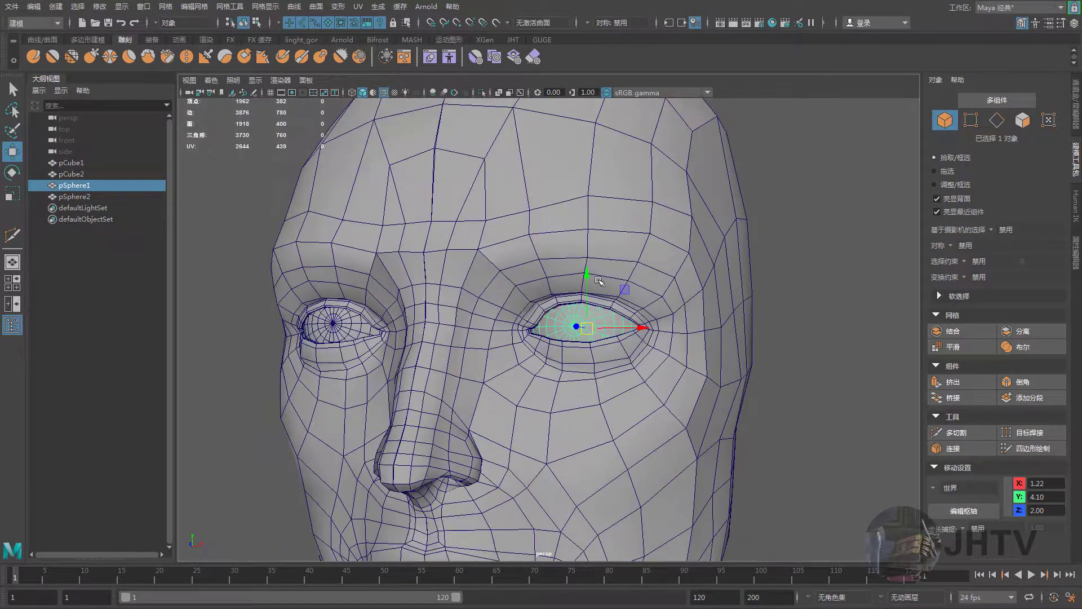
{"action": "left_click", "coordinate": [574, 268]}
{"action": "scroll", "coordinate": [574, 269], "scroll_direction": "up", "scroll_amount": 2}
Move a forehead vertex up and outward, lower the crown vertex, and pick a side brow vertex
{"action": "right_click_drag", "start_coordinate": [574, 269], "coordinate": [538, 236]}
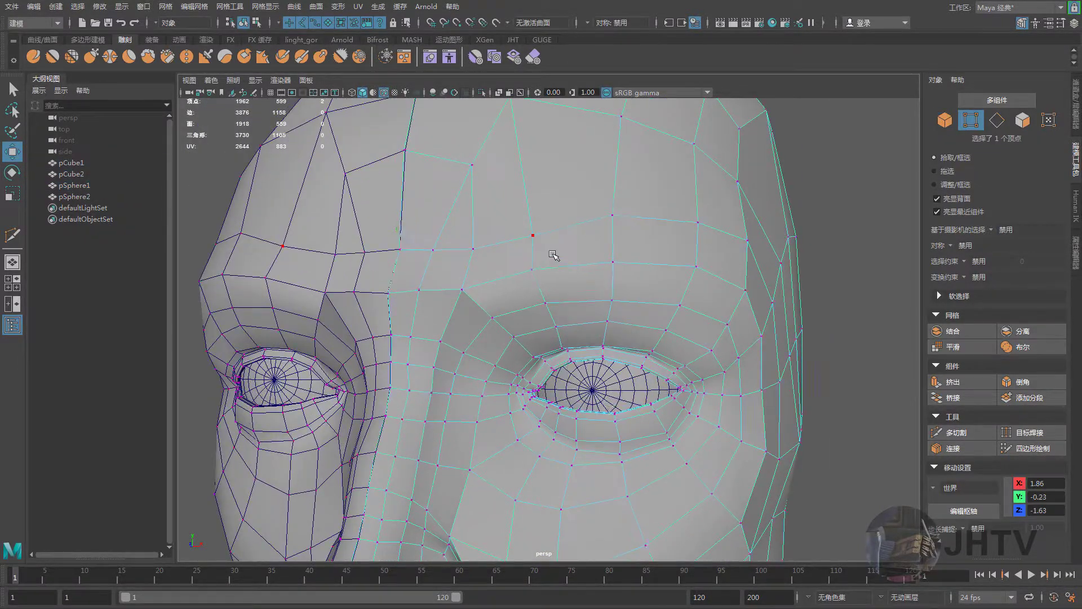
{"action": "left_click", "coordinate": [549, 188]}
{"action": "left_click_drag", "start_coordinate": [593, 280], "coordinate": [573, 258], "text": "alt"}
{"action": "scroll", "coordinate": [580, 271], "scroll_direction": "up", "scroll_amount": 2}
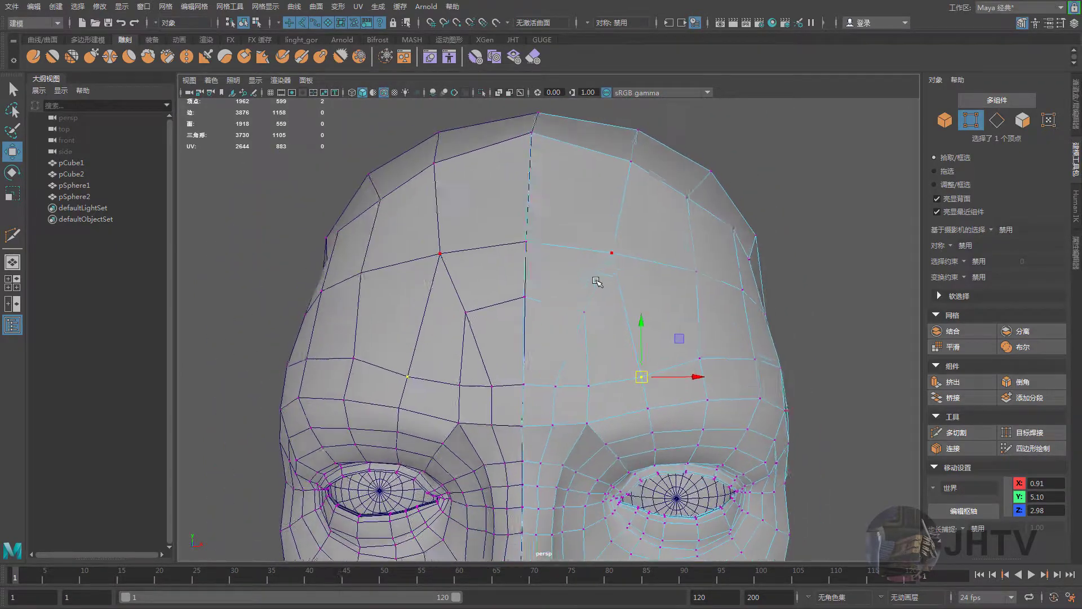
{"action": "scroll", "coordinate": [587, 277], "scroll_direction": "up", "scroll_amount": 2}
{"action": "left_click_drag", "start_coordinate": [697, 194], "coordinate": [703, 185]}
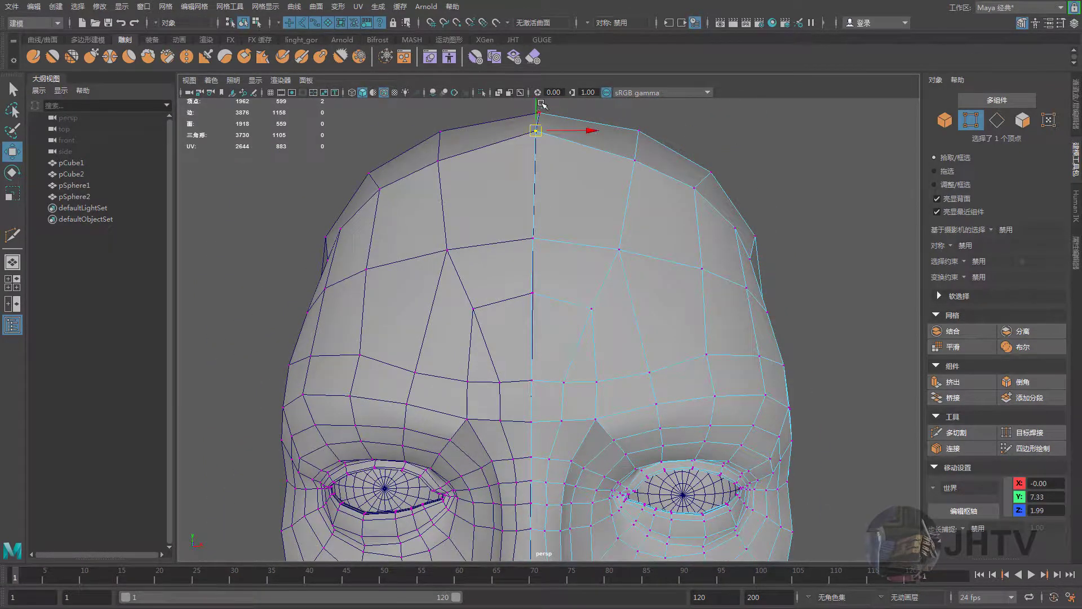
{"action": "left_click_drag", "start_coordinate": [541, 121], "coordinate": [542, 132]}
{"action": "scroll", "coordinate": [584, 246], "scroll_direction": "down", "scroll_amount": 2}
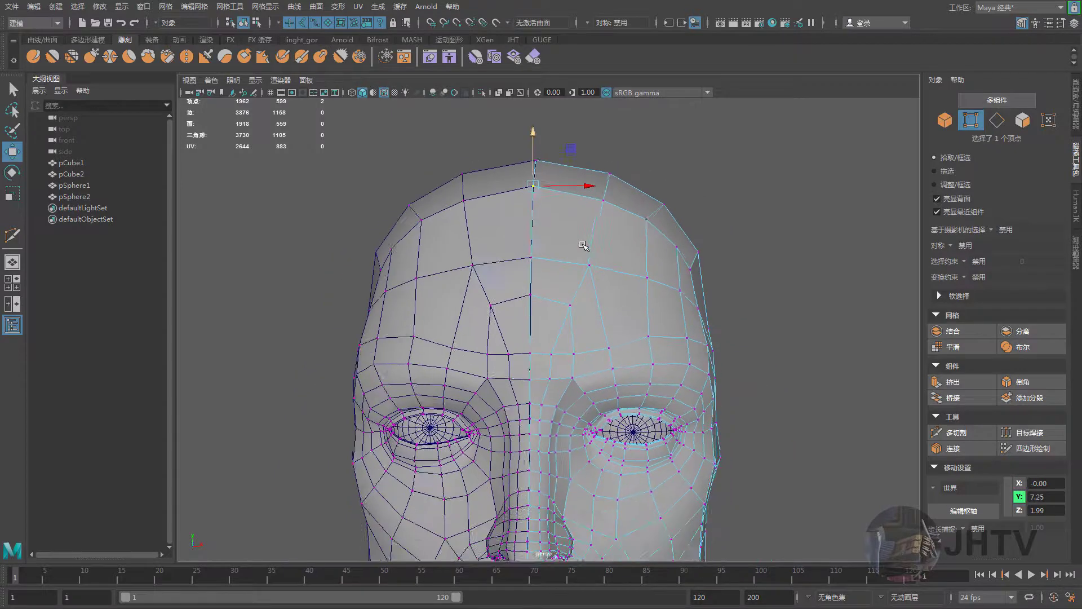
{"action": "scroll", "coordinate": [623, 341], "scroll_direction": "up", "scroll_amount": 2}
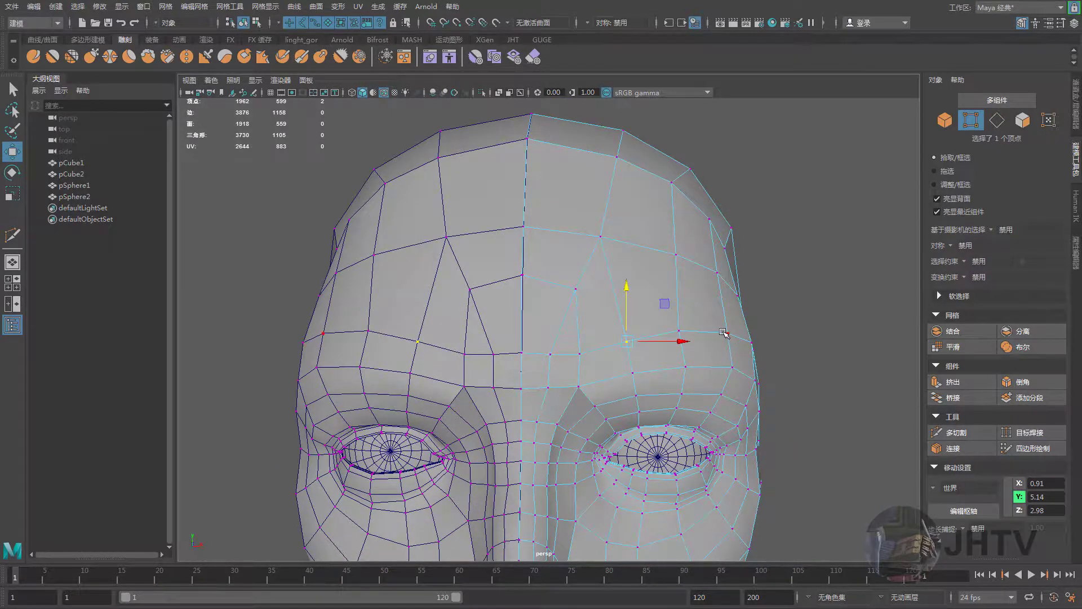
{"action": "mouse_move", "coordinate": [701, 300]}
{"action": "left_mouse_down", "text": "alt"}
{"action": "mouse_move", "coordinate": [417, 360]}
{"action": "mouse_move", "coordinate": [409, 317]}
{"action": "mouse_move", "coordinate": [381, 386]}
{"action": "mouse_move", "coordinate": [334, 379]}
{"action": "left_mouse_up", "text": "alt"}
{"action": "left_click", "coordinate": [417, 360]}
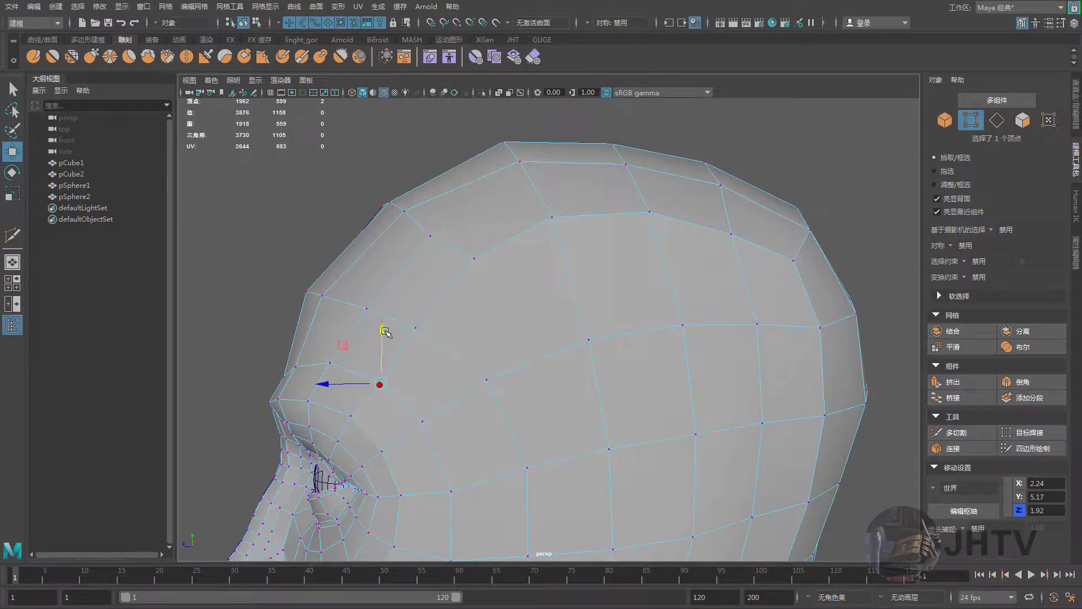
{"action": "left_click_drag", "start_coordinate": [427, 342], "coordinate": [813, 223], "text": "alt"}
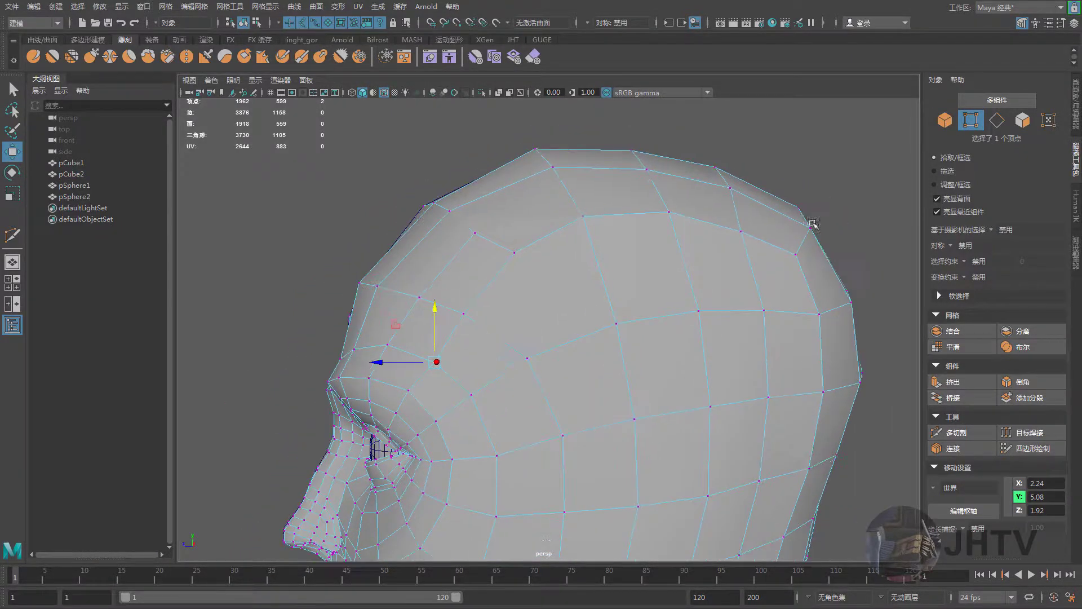
Return the head to object mode and show the smooth mesh preview with 3
{"action": "left_click", "coordinate": [1073, 100]}
{"action": "right_click_drag", "start_coordinate": [527, 263], "coordinate": [568, 261]}
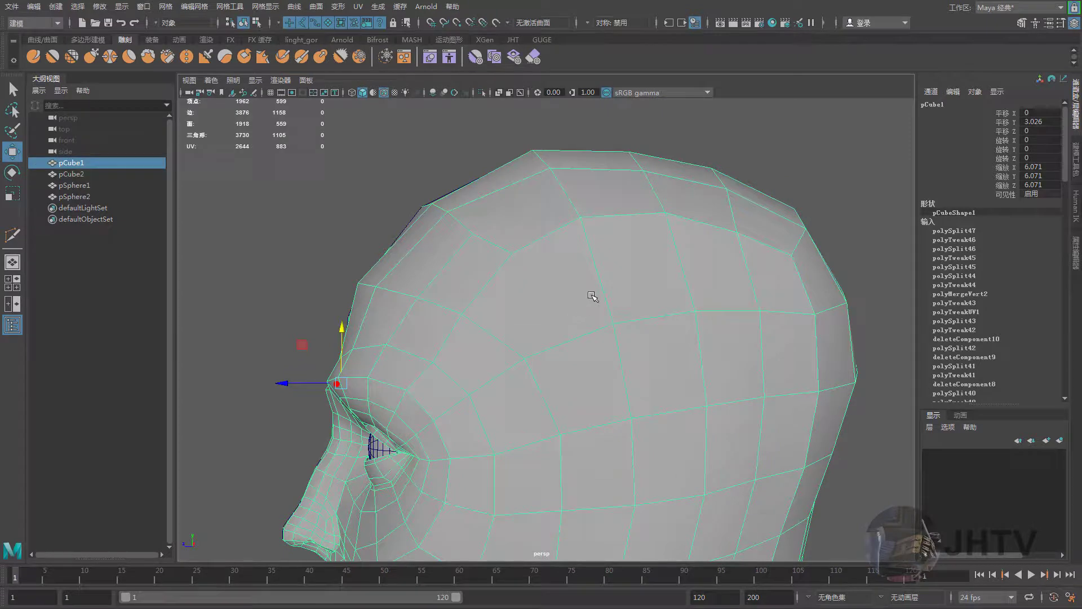
{"action": "right_click_drag", "start_coordinate": [593, 297], "coordinate": [519, 289], "text": "alt"}
{"action": "mouse_move", "coordinate": [519, 289]}
{"action": "left_mouse_down", "text": "alt"}
{"action": "mouse_move", "coordinate": [553, 340]}
{"action": "mouse_move", "coordinate": [512, 282]}
{"action": "mouse_move", "coordinate": [561, 358]}
{"action": "mouse_move", "coordinate": [669, 355]}
{"action": "mouse_move", "coordinate": [575, 254]}
{"action": "left_mouse_up", "text": "alt"}
{"action": "scroll", "coordinate": [497, 298], "scroll_direction": "up", "scroll_amount": 2}
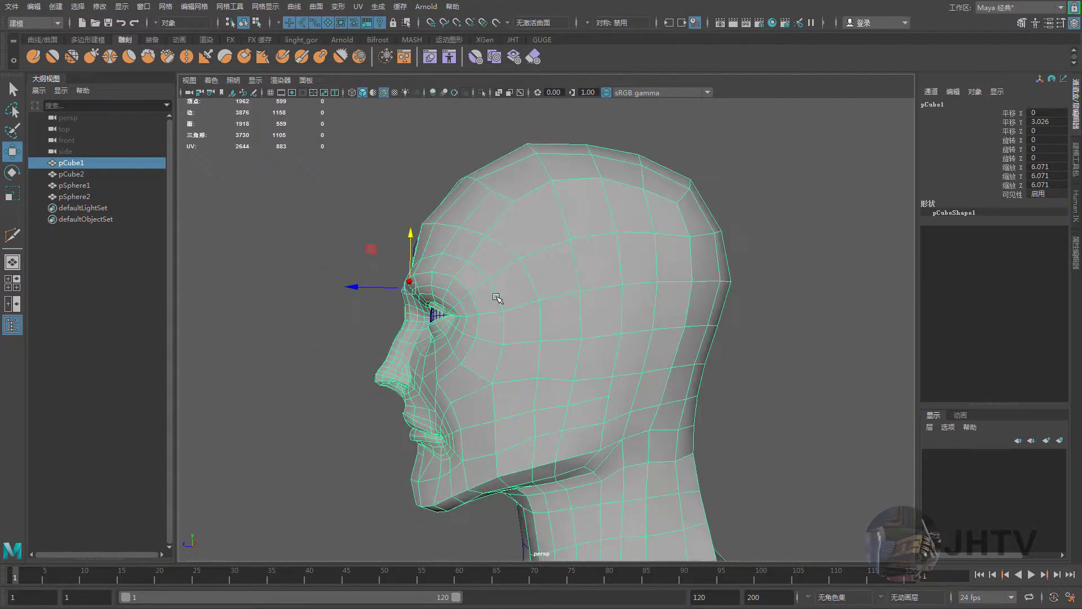
{"action": "key", "text": "3"}
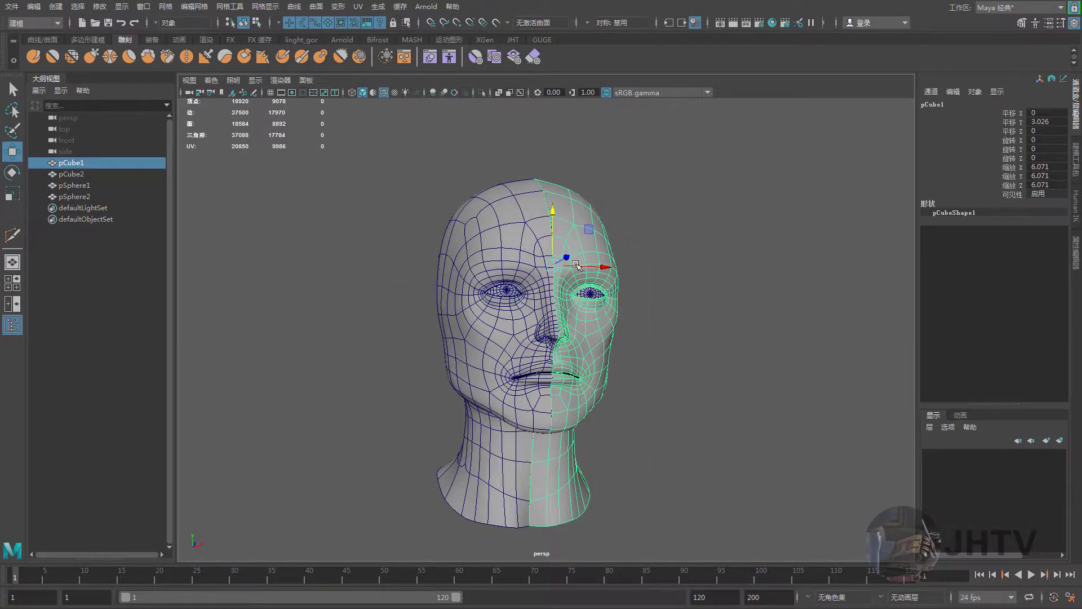
Leave smooth preview, inspect the head from several angles, then reselect it and zoom in
{"action": "right_click_drag", "start_coordinate": [575, 255], "coordinate": [611, 243]}
{"action": "left_click", "coordinate": [659, 302]}
{"action": "mouse_move", "coordinate": [659, 302]}
{"action": "left_mouse_down", "text": "alt"}
{"action": "mouse_move", "coordinate": [611, 331]}
{"action": "mouse_move", "coordinate": [643, 351]}
{"action": "left_mouse_up", "text": "alt"}
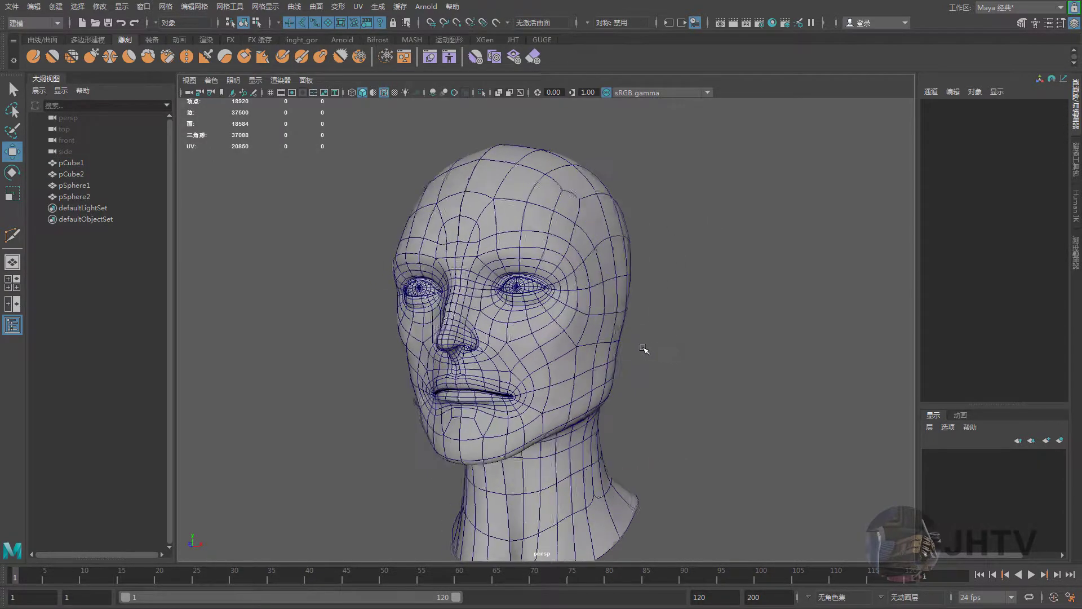
{"action": "scroll", "coordinate": [588, 373], "scroll_direction": "up", "scroll_amount": 5}
{"action": "mouse_move", "coordinate": [588, 373]}
{"action": "left_mouse_down", "text": "alt"}
{"action": "mouse_move", "coordinate": [569, 366]}
{"action": "mouse_move", "coordinate": [581, 372]}
{"action": "mouse_move", "coordinate": [596, 334]}
{"action": "mouse_move", "coordinate": [452, 369]}
{"action": "mouse_move", "coordinate": [442, 338]}
{"action": "left_mouse_up", "text": "alt"}
{"action": "left_click", "coordinate": [442, 333]}
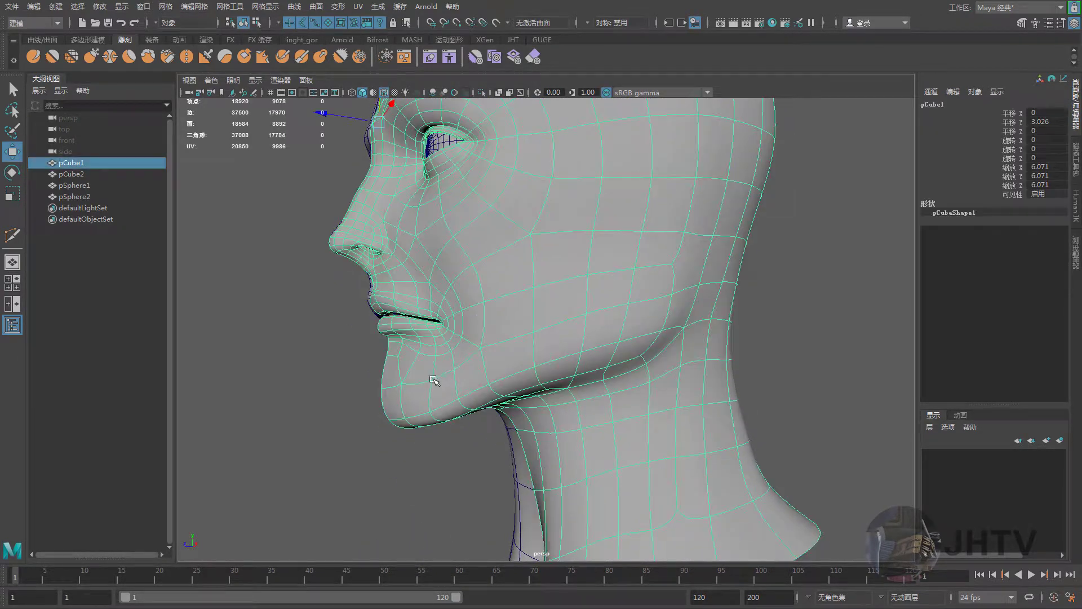
{"action": "right_click", "coordinate": [450, 327]}
{"action": "left_click", "coordinate": [433, 344]}
{"action": "scroll", "coordinate": [434, 338], "scroll_direction": "up", "scroll_amount": 2}
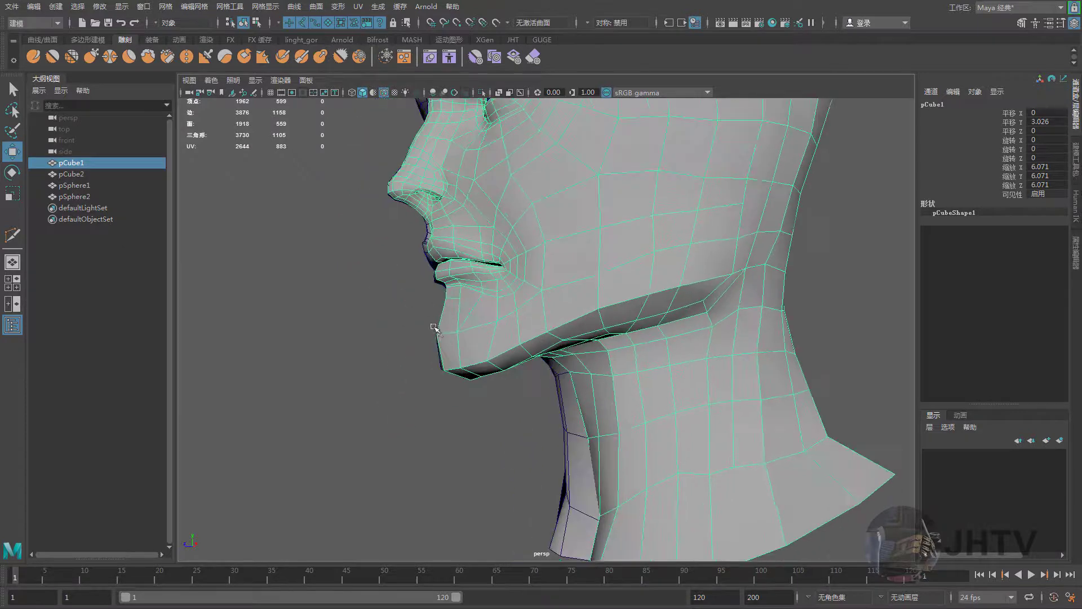
{"action": "scroll", "coordinate": [428, 332], "scroll_direction": "up", "scroll_amount": 2}
{"action": "scroll", "coordinate": [423, 327], "scroll_direction": "up", "scroll_amount": 2}
{"action": "scroll", "coordinate": [395, 310], "scroll_direction": "up", "scroll_amount": 2}
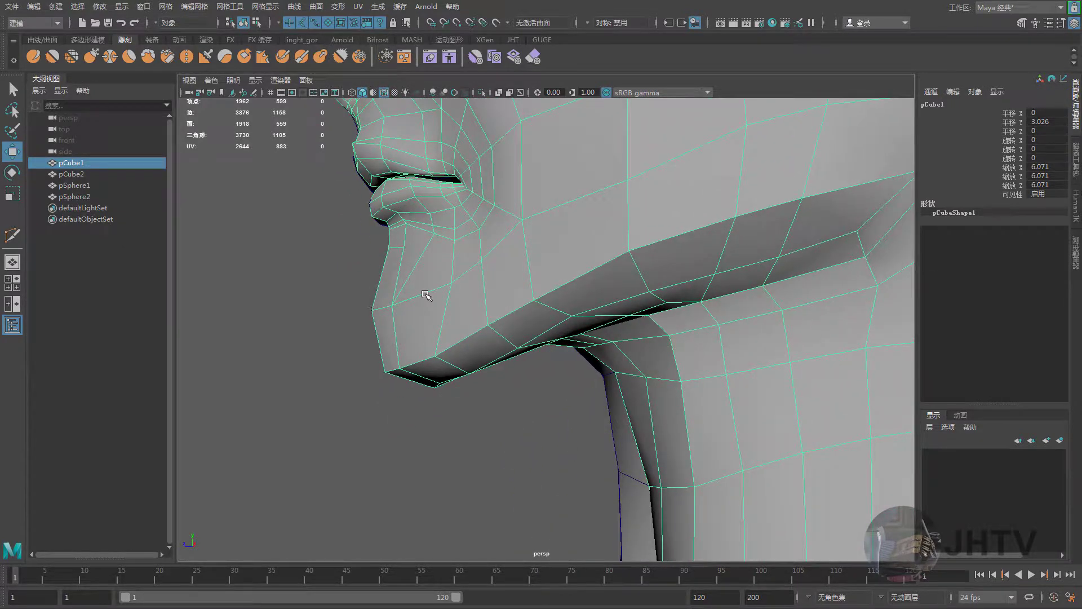
In Vertex mode, raise the chin vertex slightly and select the bottom chin vertex
{"action": "left_click", "coordinate": [350, 299]}
{"action": "left_click", "coordinate": [375, 335]}
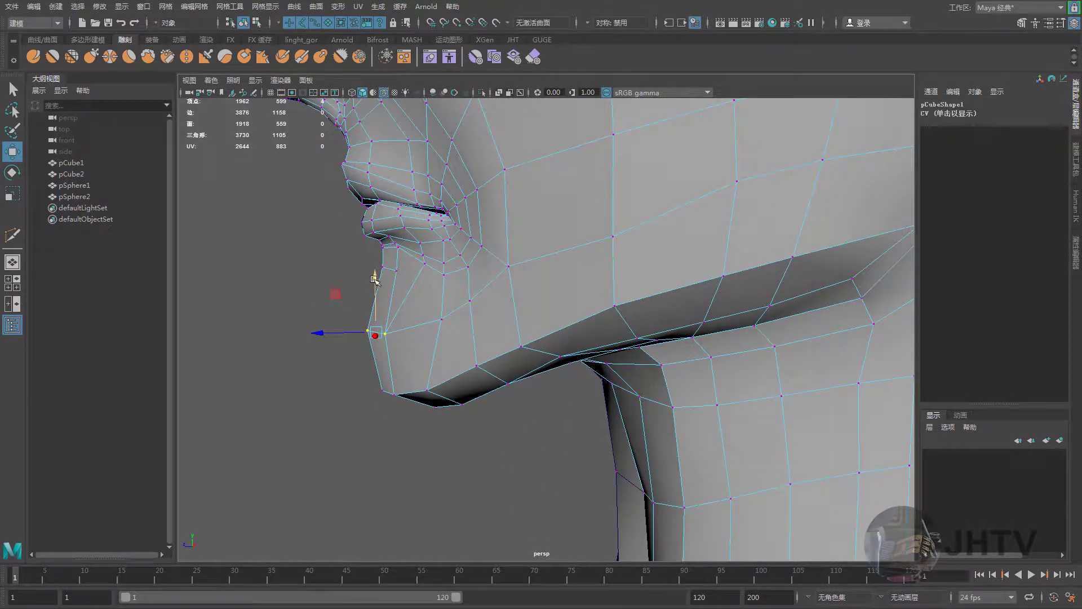
{"action": "left_click_drag", "start_coordinate": [374, 279], "coordinate": [375, 271]}
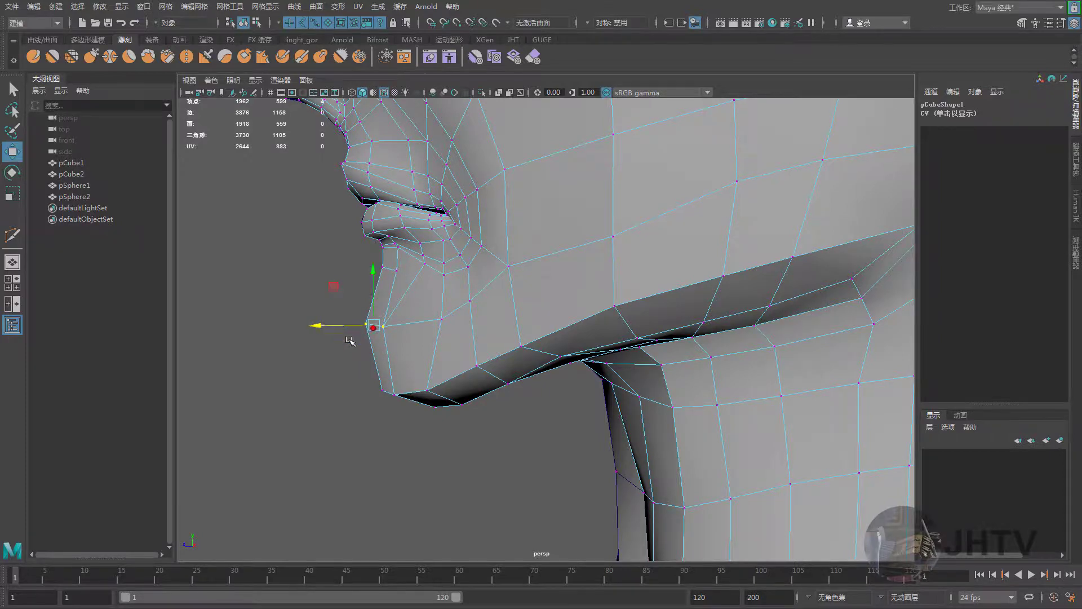
{"action": "middle_click_drag", "start_coordinate": [363, 360], "coordinate": [359, 342], "text": "alt"}
{"action": "left_click_drag", "start_coordinate": [338, 348], "coordinate": [404, 389]}
{"action": "left_click_drag", "start_coordinate": [403, 389], "coordinate": [410, 369], "text": "alt"}
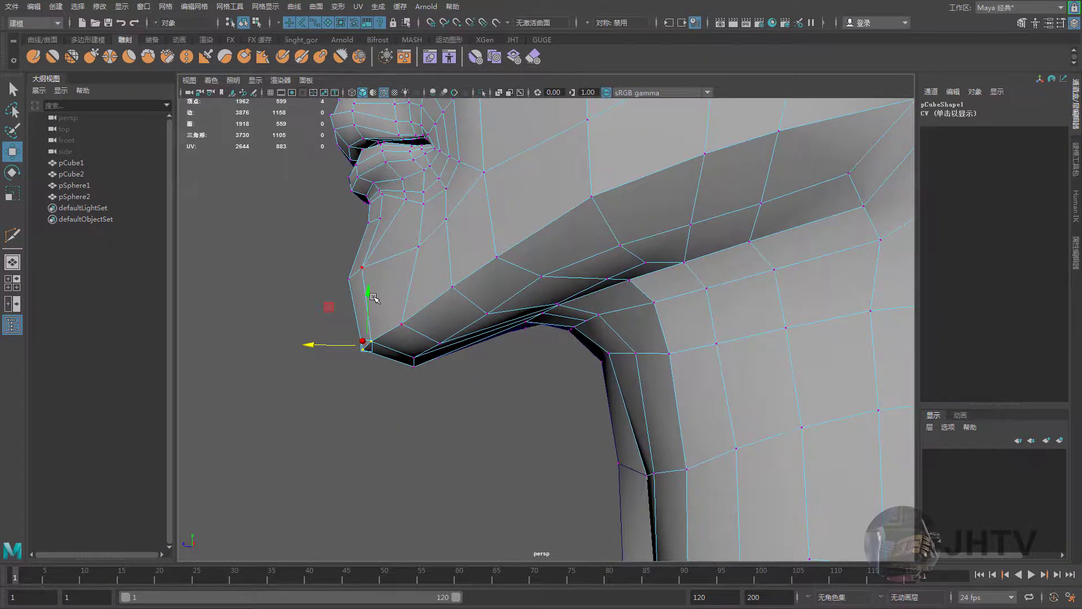
Select the chin-corner and matching jaw vertices and move them to raise and widen the jawline
{"action": "left_click_drag", "start_coordinate": [396, 316], "coordinate": [620, 368], "text": "alt"}
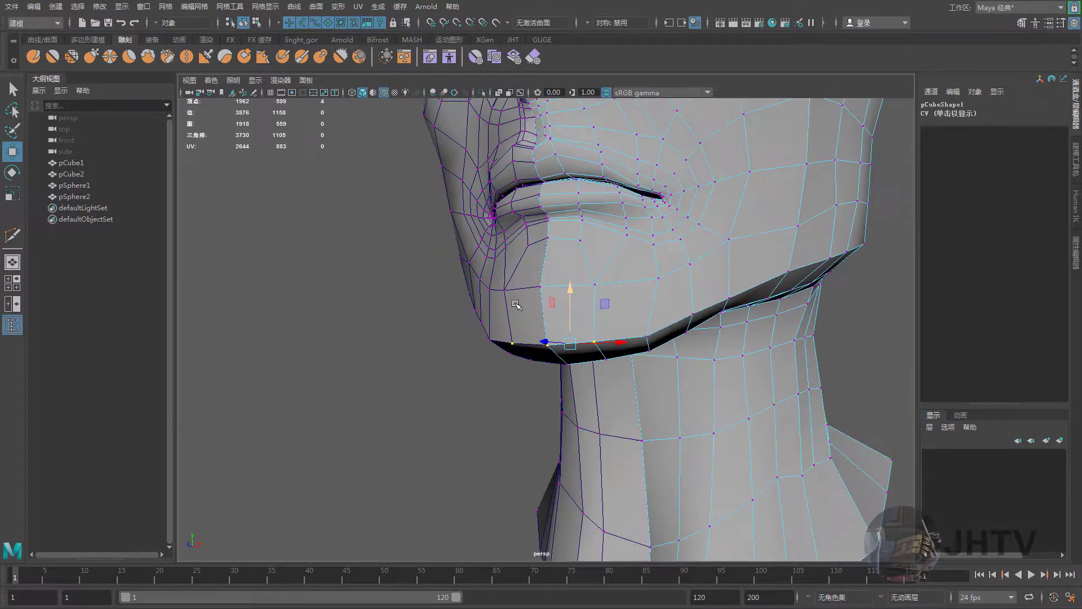
{"action": "left_click", "coordinate": [621, 369]}
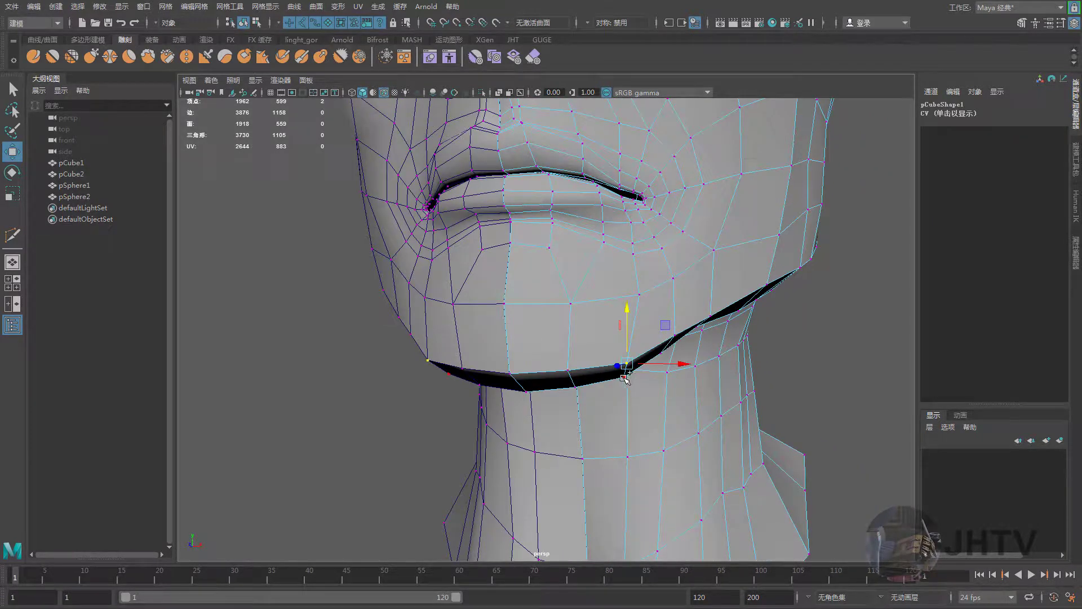
{"action": "left_click", "coordinate": [625, 379], "text": "shift"}
{"action": "left_click_drag", "start_coordinate": [624, 379], "coordinate": [661, 333], "text": "alt"}
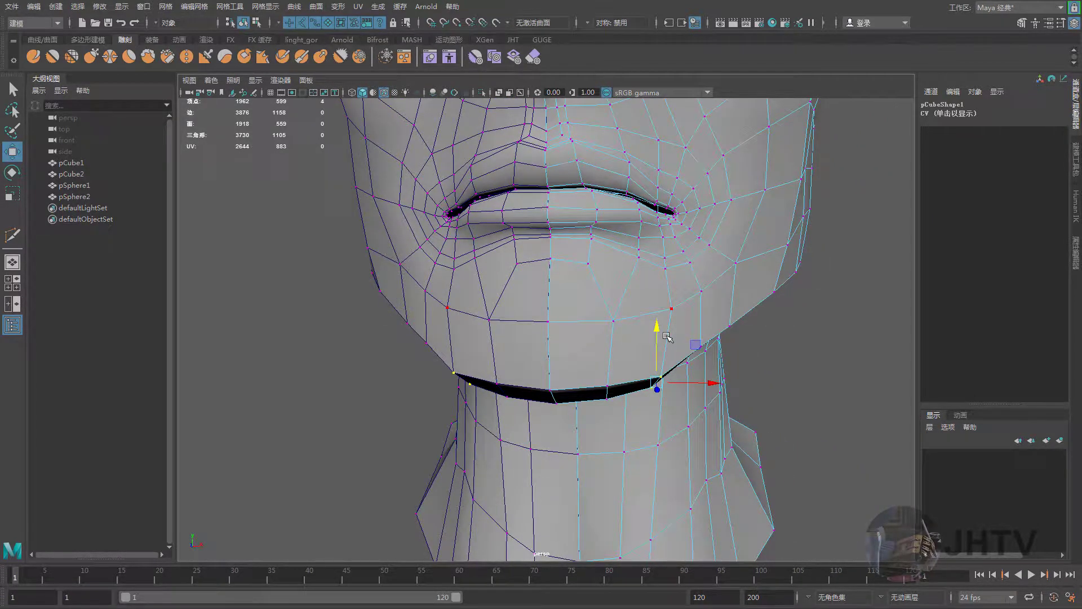
{"action": "scroll", "coordinate": [661, 333], "scroll_direction": "down", "scroll_amount": 2}
{"action": "left_click_drag", "start_coordinate": [653, 324], "coordinate": [643, 315], "text": "alt"}
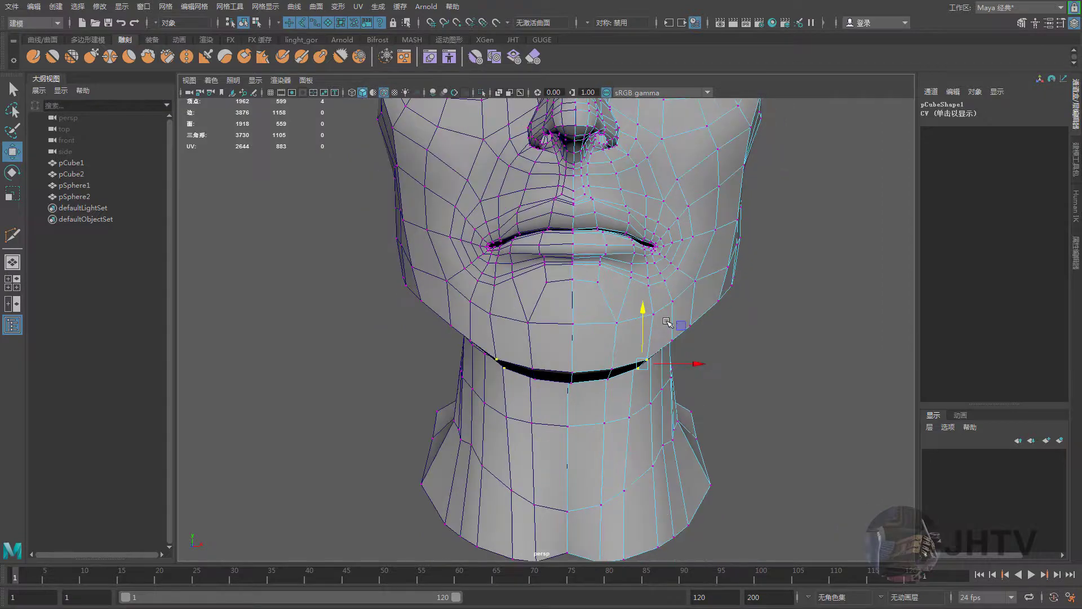
{"action": "scroll", "coordinate": [666, 357], "scroll_direction": "up", "scroll_amount": 2}
{"action": "mouse_move", "coordinate": [665, 359]}
{"action": "left_mouse_down"}
{"action": "mouse_move", "coordinate": [661, 304]}
{"action": "mouse_move", "coordinate": [687, 286]}
{"action": "mouse_move", "coordinate": [614, 343]}
{"action": "mouse_move", "coordinate": [599, 330]}
{"action": "mouse_move", "coordinate": [516, 337]}
{"action": "left_mouse_up"}
Switch the viewport to the side view, framed closely on the chin and jaw
{"action": "scroll", "coordinate": [531, 314], "scroll_direction": "up", "scroll_amount": 3}
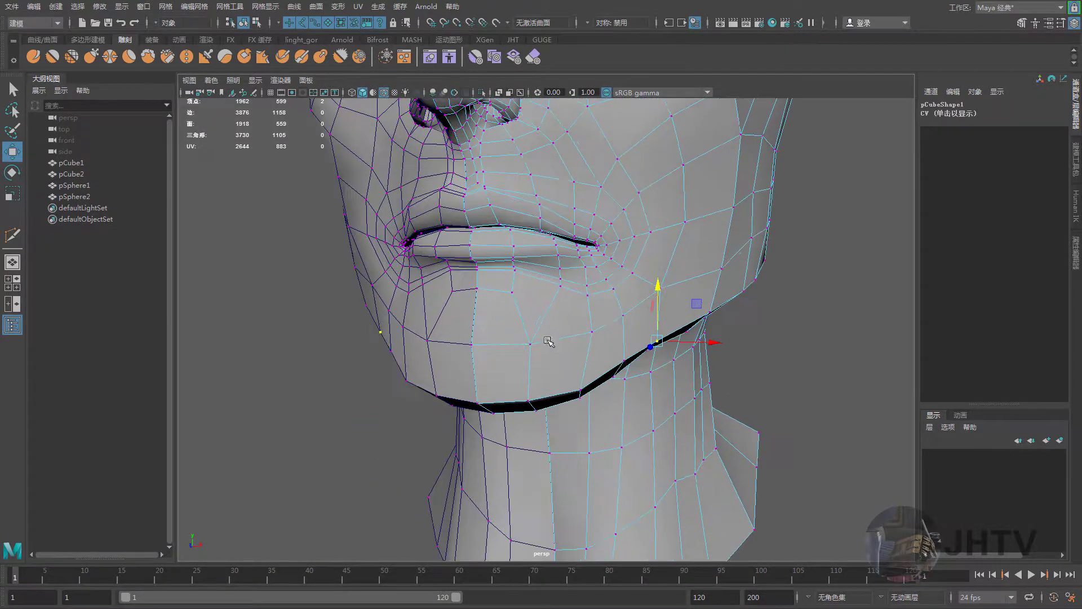
{"action": "left_click_drag", "start_coordinate": [569, 339], "coordinate": [534, 322], "text": "alt"}
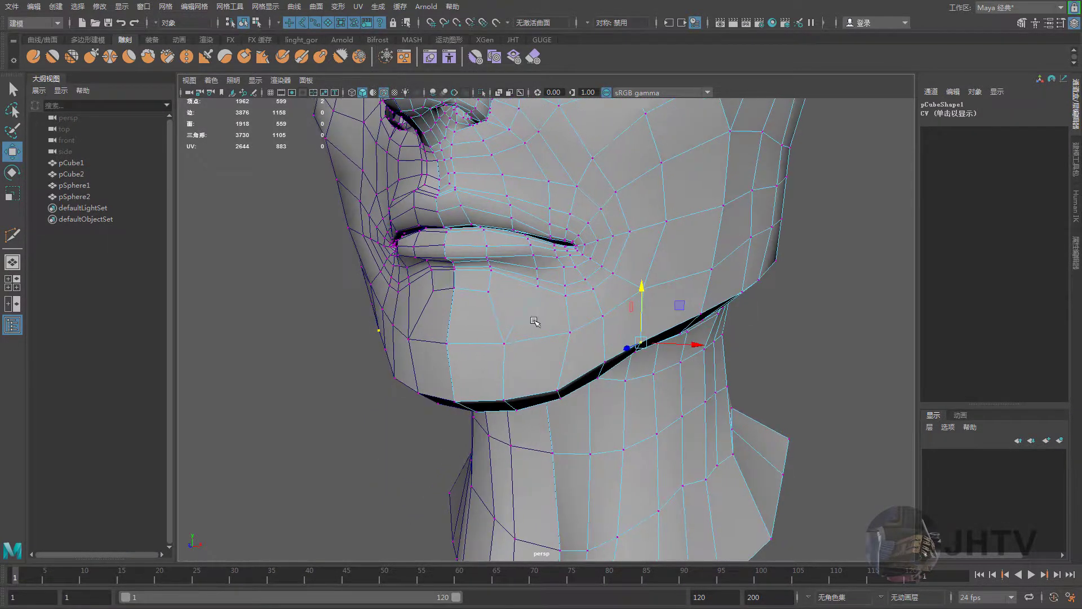
{"action": "left_click_drag", "start_coordinate": [497, 359], "coordinate": [394, 279], "text": "alt"}
{"action": "left_click_drag", "start_coordinate": [426, 352], "coordinate": [354, 339], "text": "alt"}
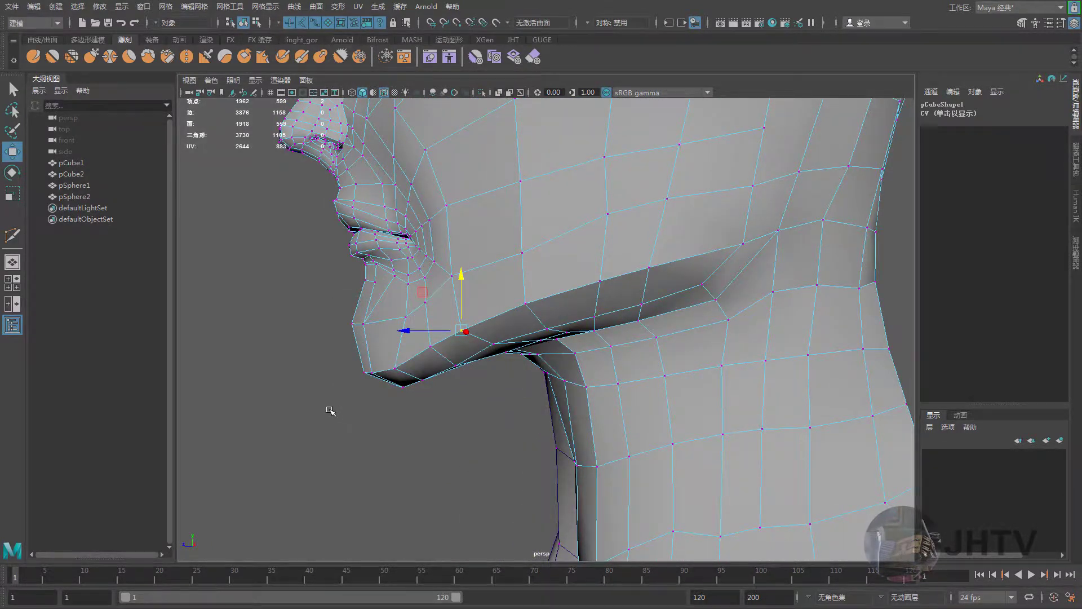
{"action": "key", "text": "space"}
{"action": "left_click_drag", "start_coordinate": [415, 302], "coordinate": [388, 272]}
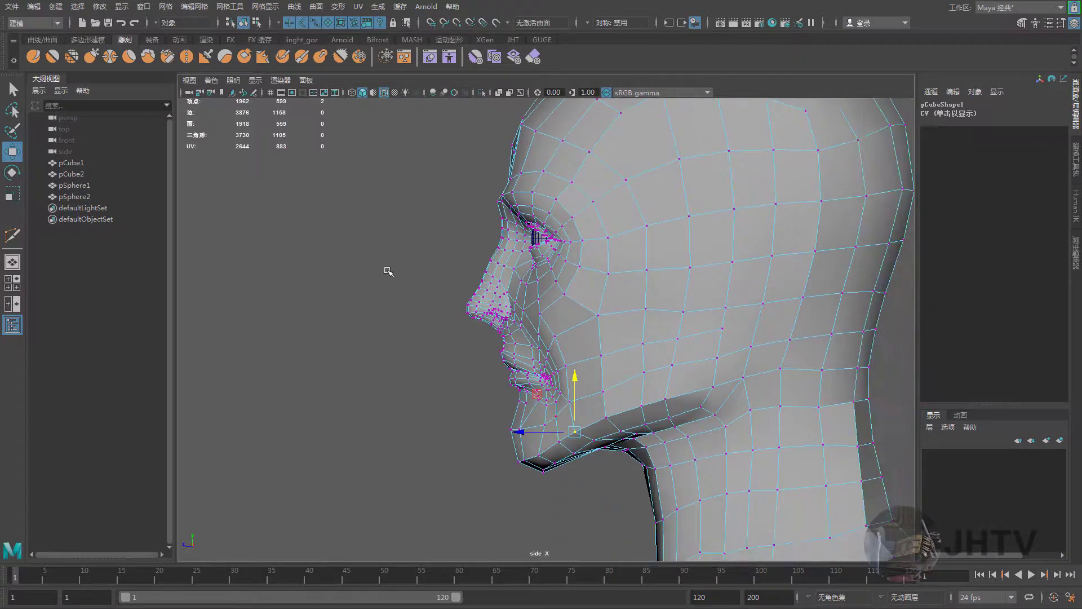
{"action": "scroll", "coordinate": [428, 327], "scroll_direction": "up", "scroll_amount": 5}
{"action": "middle_click_drag", "start_coordinate": [468, 379], "coordinate": [490, 382], "text": "alt"}
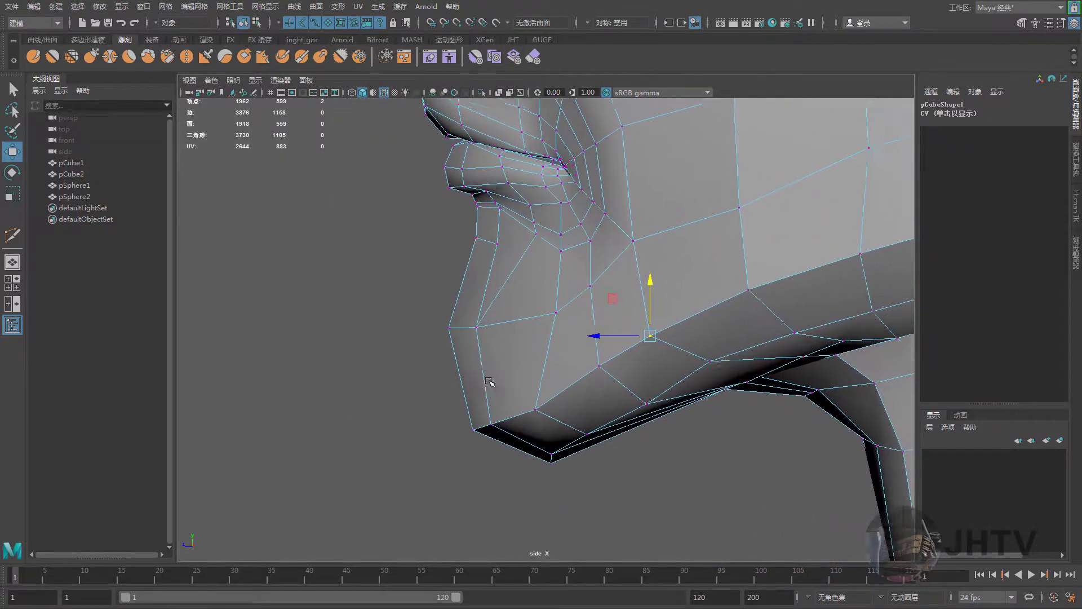
Box-select the jaw vertices and move them back and down toward the neck
{"action": "left_click_drag", "start_coordinate": [428, 499], "coordinate": [668, 353]}
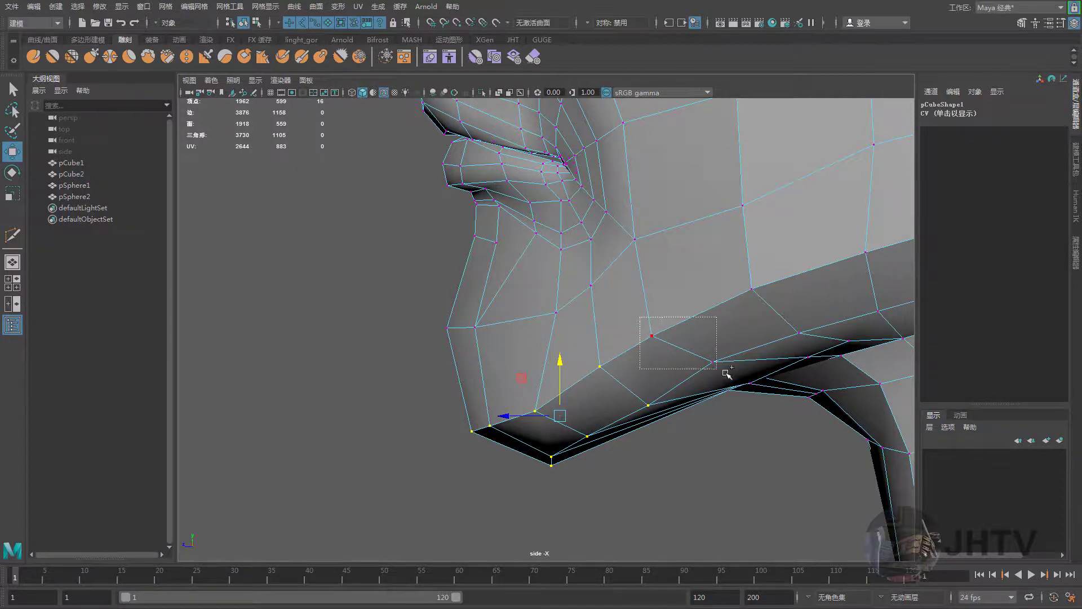
{"action": "left_click_drag", "start_coordinate": [727, 373], "coordinate": [727, 374], "text": "shift"}
{"action": "left_click_drag", "start_coordinate": [542, 403], "coordinate": [566, 395]}
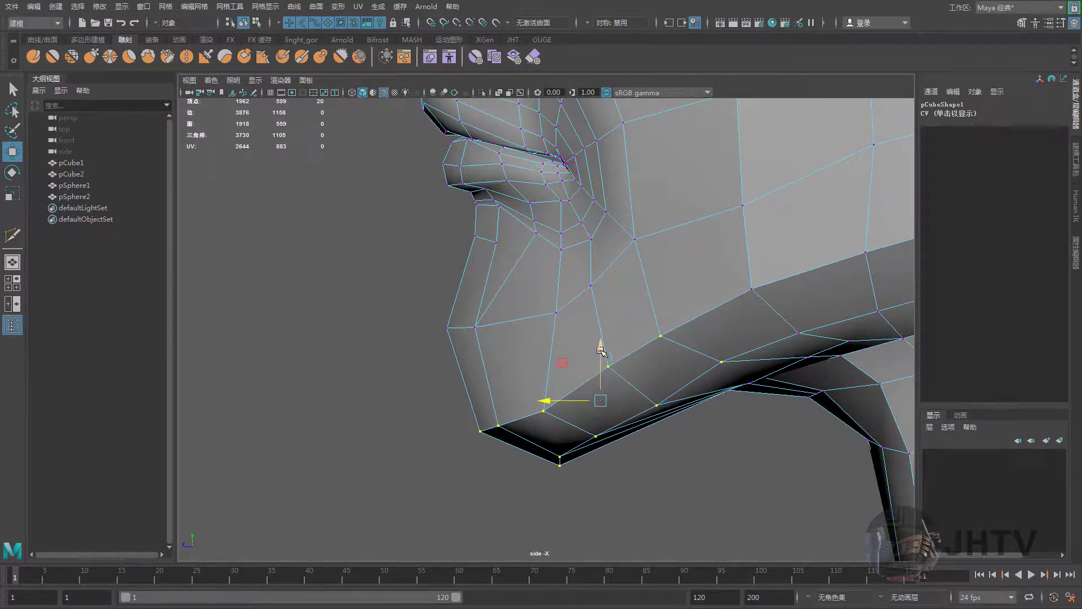
{"action": "left_click_drag", "start_coordinate": [600, 351], "coordinate": [602, 340]}
{"action": "key", "text": "ctrl+z"}
{"action": "left_click_drag", "start_coordinate": [586, 401], "coordinate": [597, 401]}
Push the three cheek vertices back along X, then clear the selection
{"action": "left_click_drag", "start_coordinate": [569, 353], "coordinate": [568, 352]}
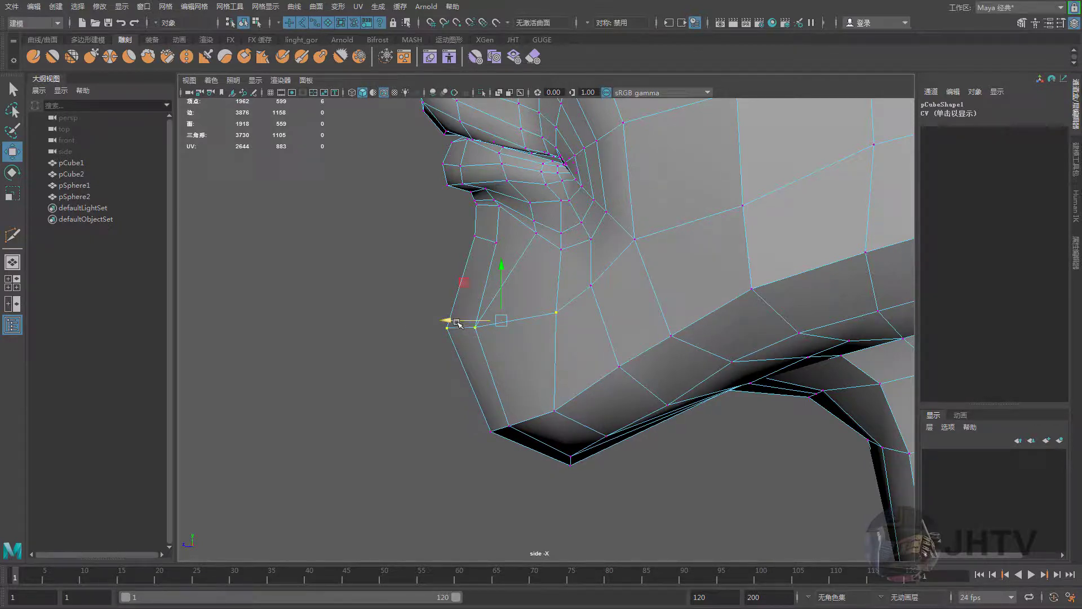
{"action": "left_click_drag", "start_coordinate": [456, 321], "coordinate": [465, 321]}
{"action": "left_click", "coordinate": [452, 474]}
Return to the perspective view and select the right half of the head
{"action": "key", "text": "space"}
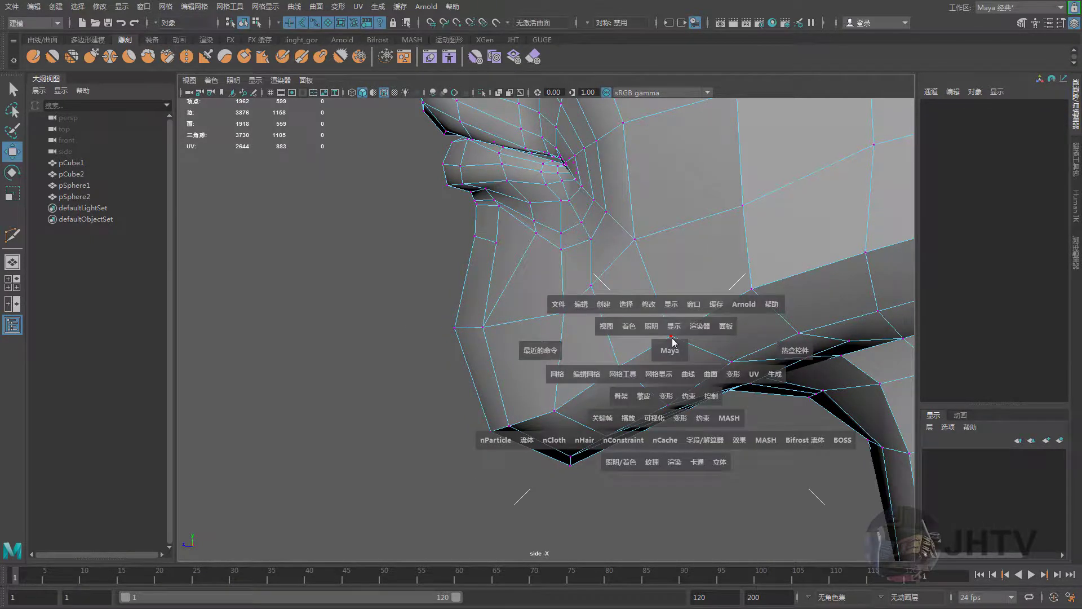
{"action": "right_click", "coordinate": [670, 350]}
{"action": "left_click", "coordinate": [671, 350]}
{"action": "left_click", "coordinate": [671, 319]}
{"action": "scroll", "coordinate": [652, 294], "scroll_direction": "down", "scroll_amount": 3}
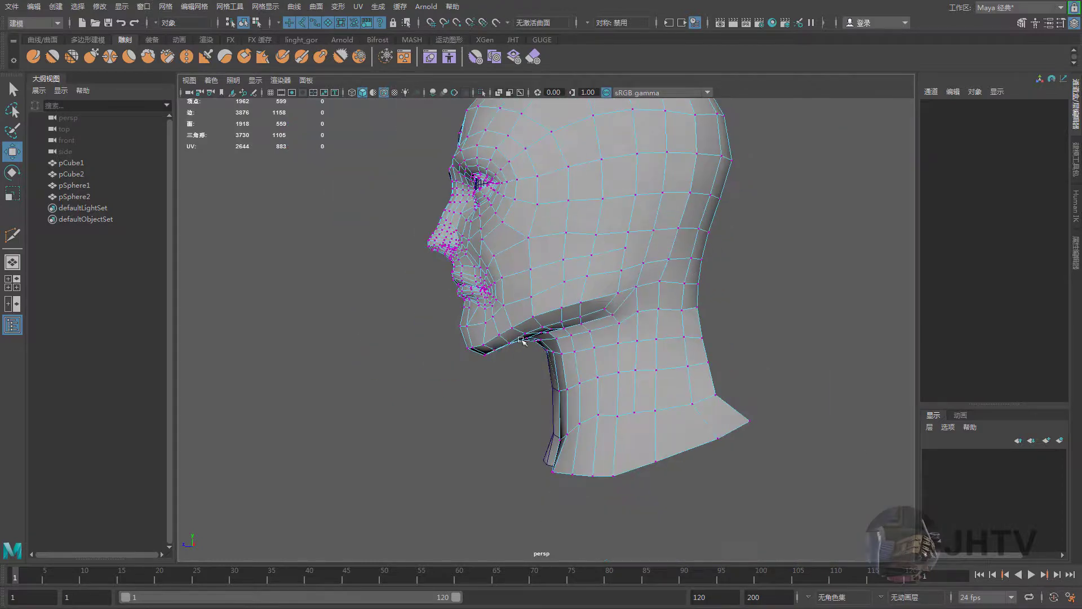
{"action": "left_click_drag", "start_coordinate": [652, 295], "coordinate": [572, 247], "text": "alt"}
{"action": "right_click_drag", "start_coordinate": [572, 247], "coordinate": [572, 186]}
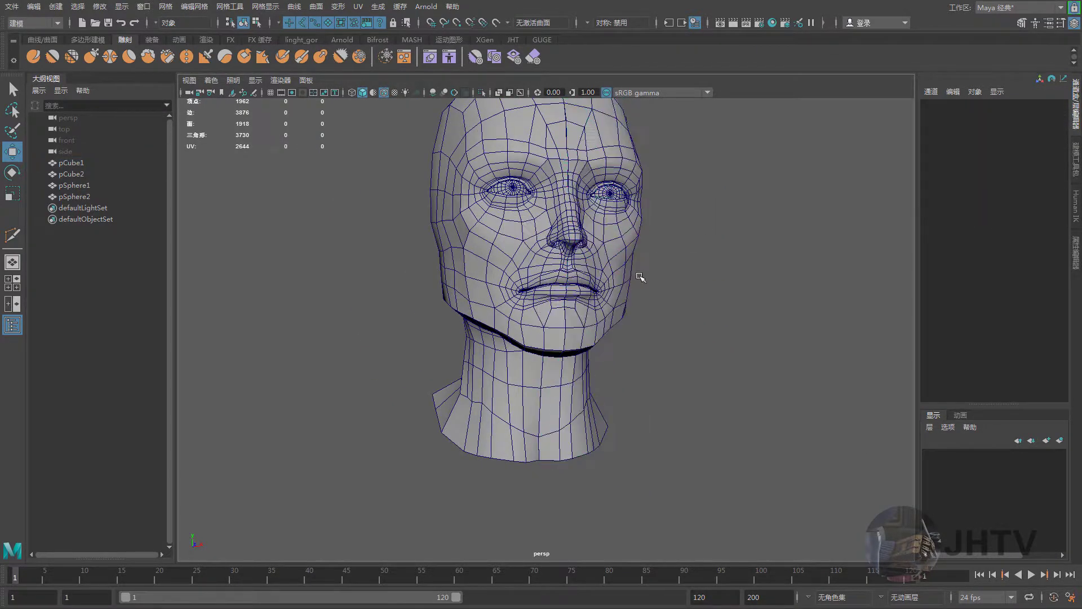
{"action": "left_click_drag", "start_coordinate": [572, 186], "coordinate": [553, 349], "text": "alt"}
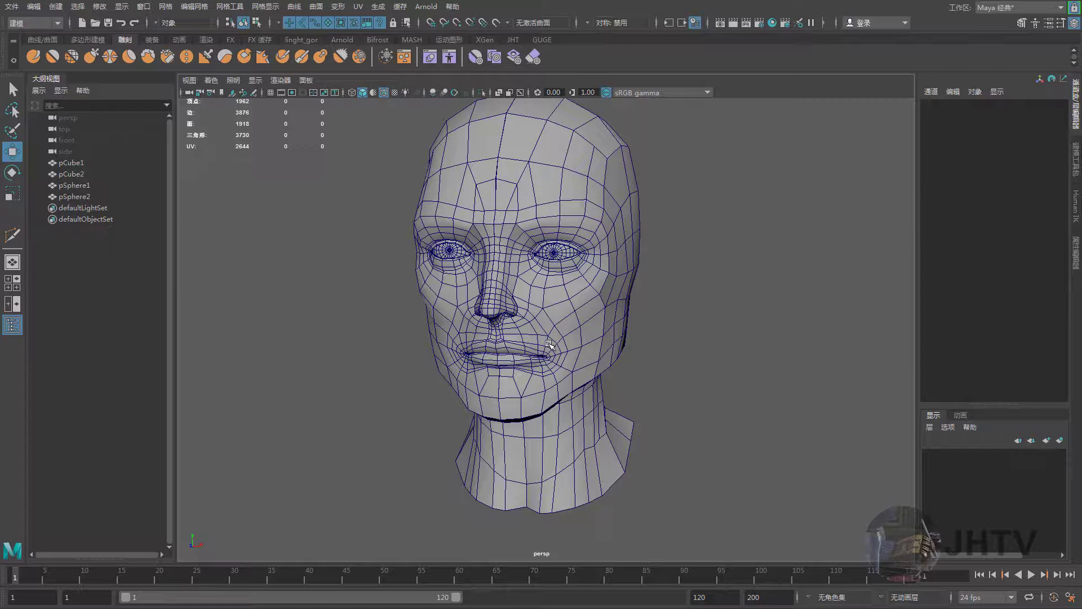
{"action": "left_click_drag", "start_coordinate": [530, 354], "coordinate": [553, 290], "text": "alt"}
{"action": "right_click", "coordinate": [553, 290]}
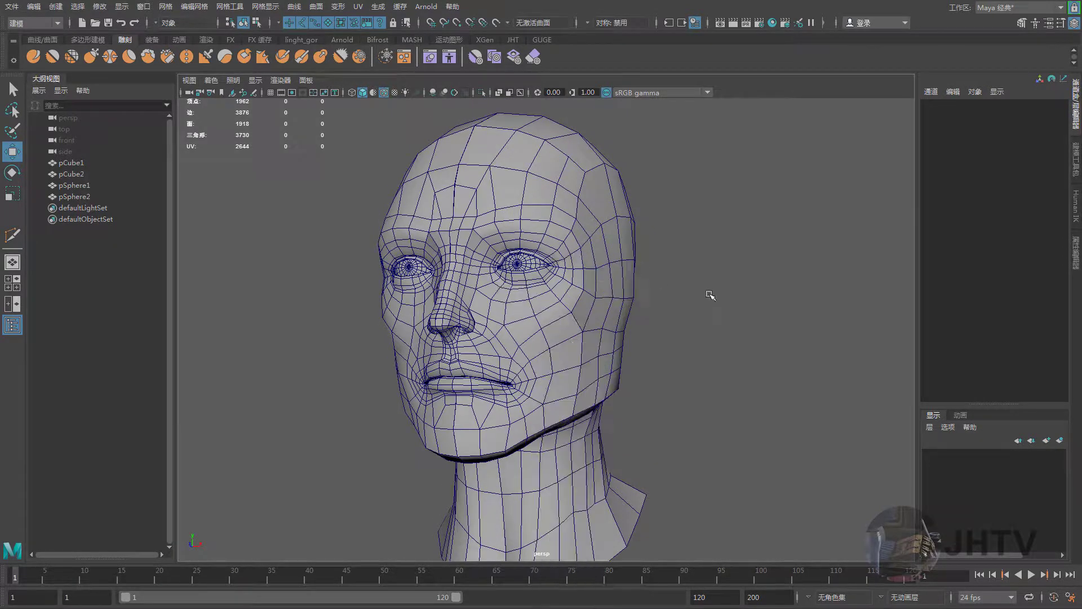
{"action": "left_click_drag", "start_coordinate": [708, 297], "coordinate": [745, 297], "text": "alt"}
{"action": "left_click", "coordinate": [523, 299]}
{"action": "mouse_move", "coordinate": [523, 299]}
{"action": "left_mouse_down", "text": "alt"}
{"action": "mouse_move", "coordinate": [582, 308]}
{"action": "mouse_move", "coordinate": [576, 338]}
{"action": "left_mouse_up", "text": "alt"}
Switch to the front orthographic view with the head half in vertex editing mode
{"action": "key", "text": "space"}
{"action": "scroll", "coordinate": [499, 322], "scroll_direction": "down", "scroll_amount": 5}
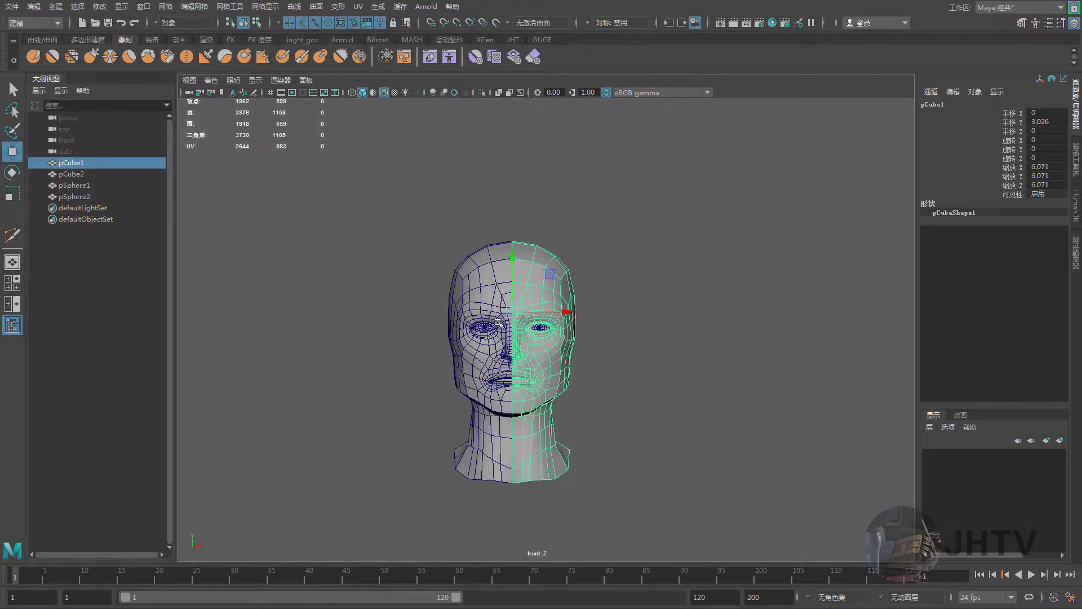
{"action": "scroll", "coordinate": [498, 322], "scroll_direction": "up", "scroll_amount": 3}
{"action": "scroll", "coordinate": [753, 393], "scroll_direction": "up", "scroll_amount": 2}
{"action": "right_click_drag", "start_coordinate": [524, 255], "coordinate": [474, 242]}
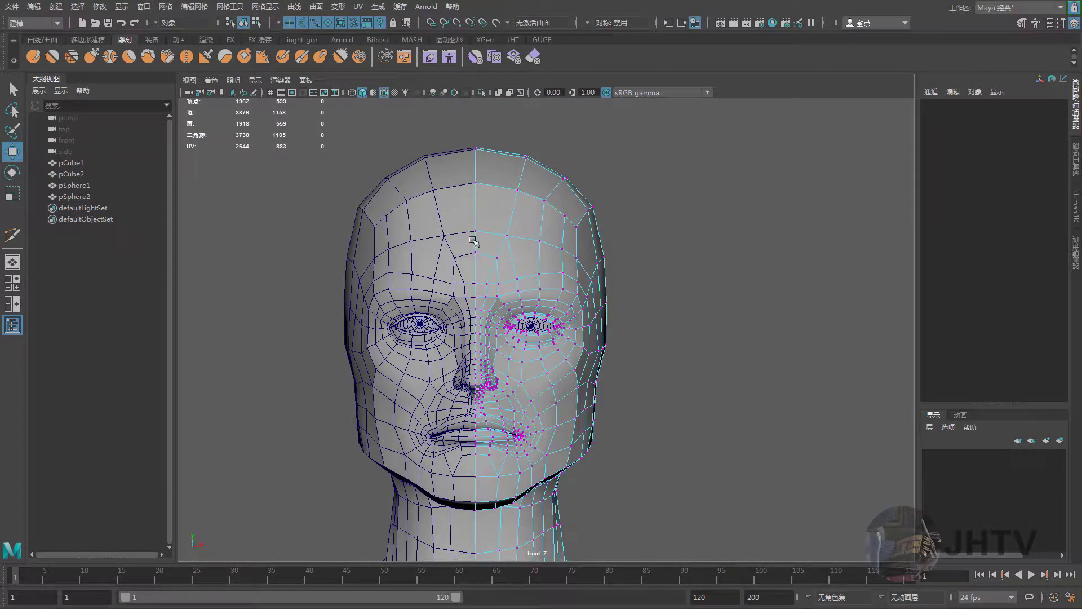
{"action": "middle_click_drag", "start_coordinate": [474, 241], "coordinate": [490, 199], "text": "alt"}
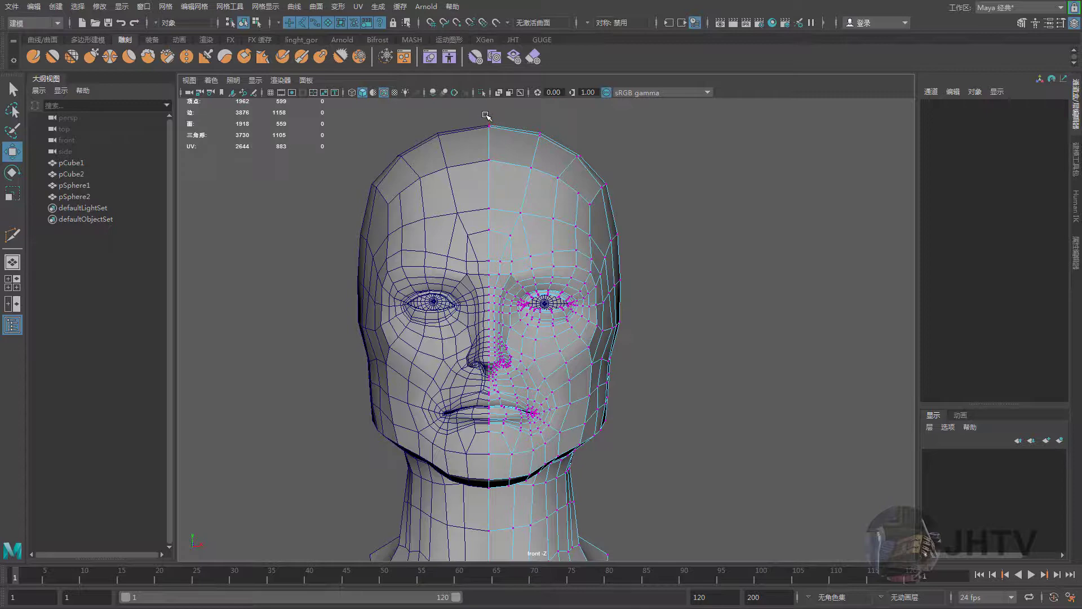
{"action": "left_click_drag", "start_coordinate": [487, 116], "coordinate": [488, 133]}
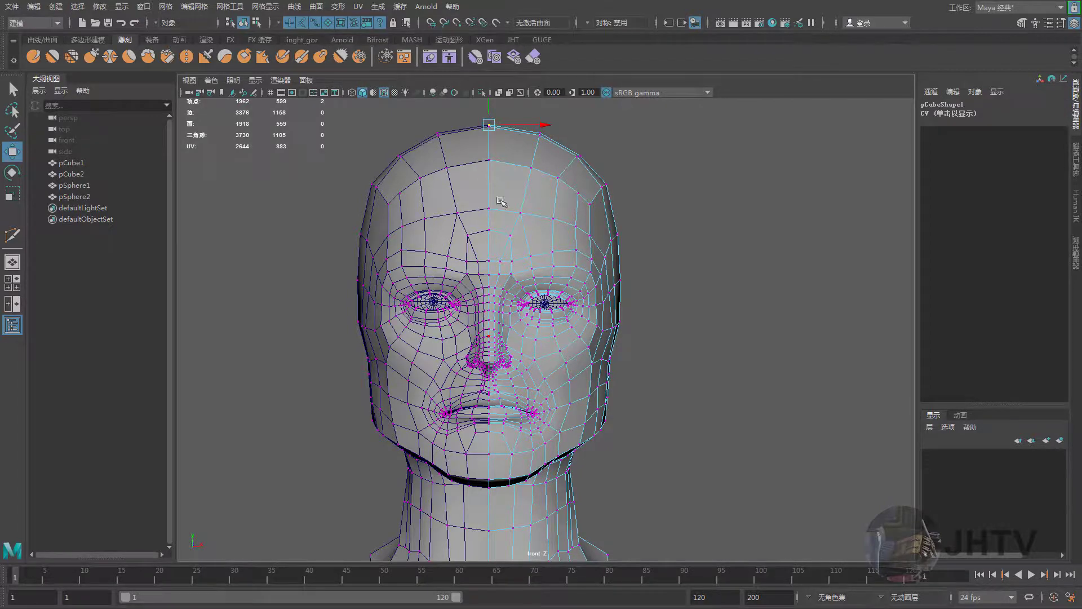
{"action": "scroll", "coordinate": [696, 314], "scroll_direction": "up", "scroll_amount": 2}
{"action": "scroll", "coordinate": [697, 314], "scroll_direction": "up", "scroll_amount": 2}
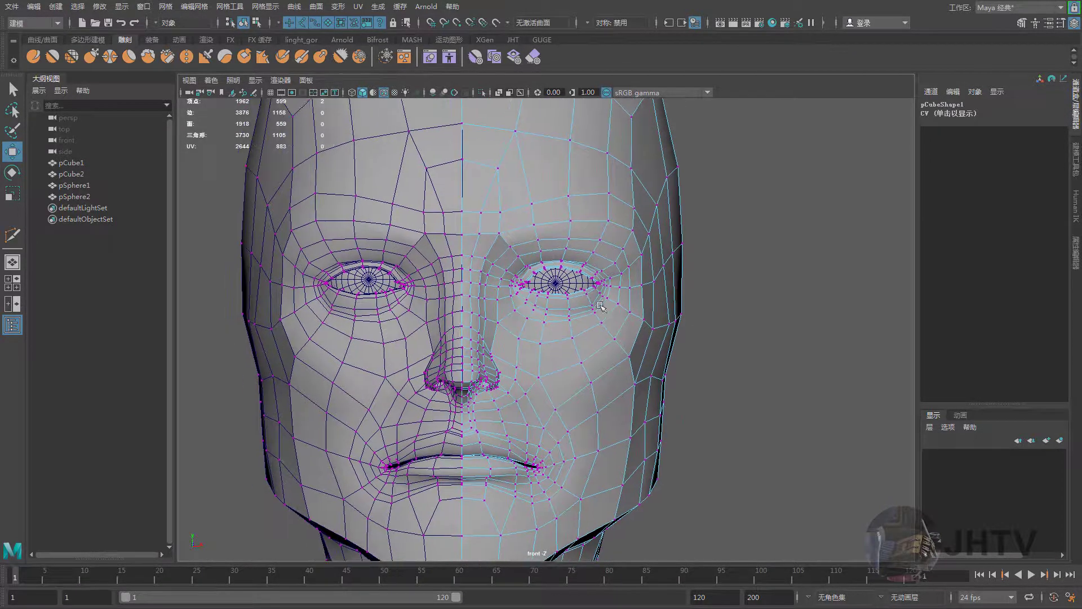
{"action": "scroll", "coordinate": [497, 347], "scroll_direction": "down", "scroll_amount": 3}
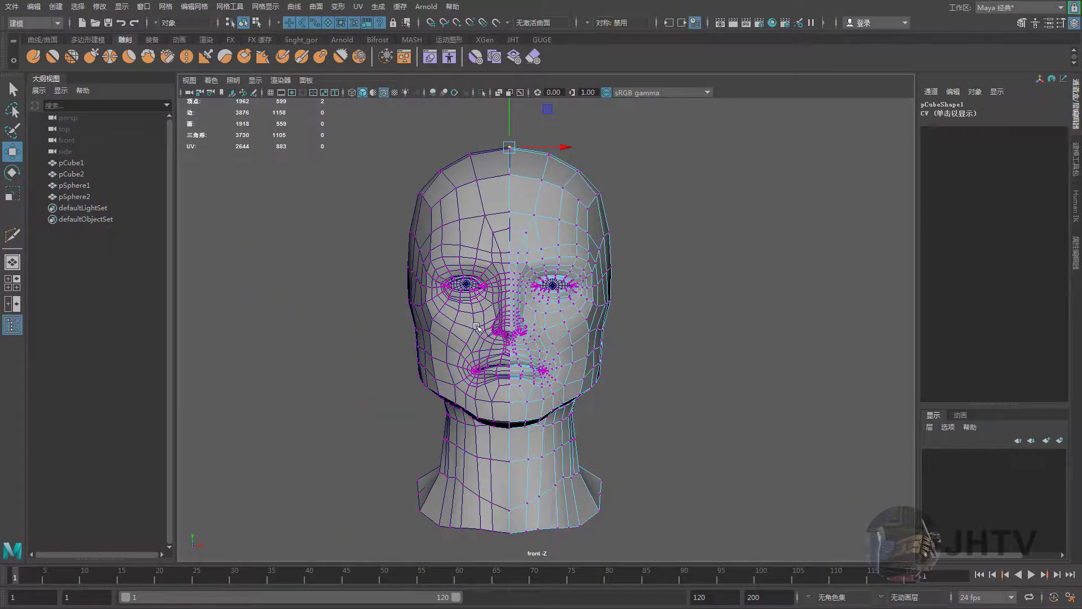
{"action": "scroll", "coordinate": [476, 325], "scroll_direction": "up", "scroll_amount": 1}
{"action": "scroll", "coordinate": [535, 335], "scroll_direction": "up", "scroll_amount": 1}
{"action": "scroll", "coordinate": [490, 205], "scroll_direction": "up", "scroll_amount": 1}
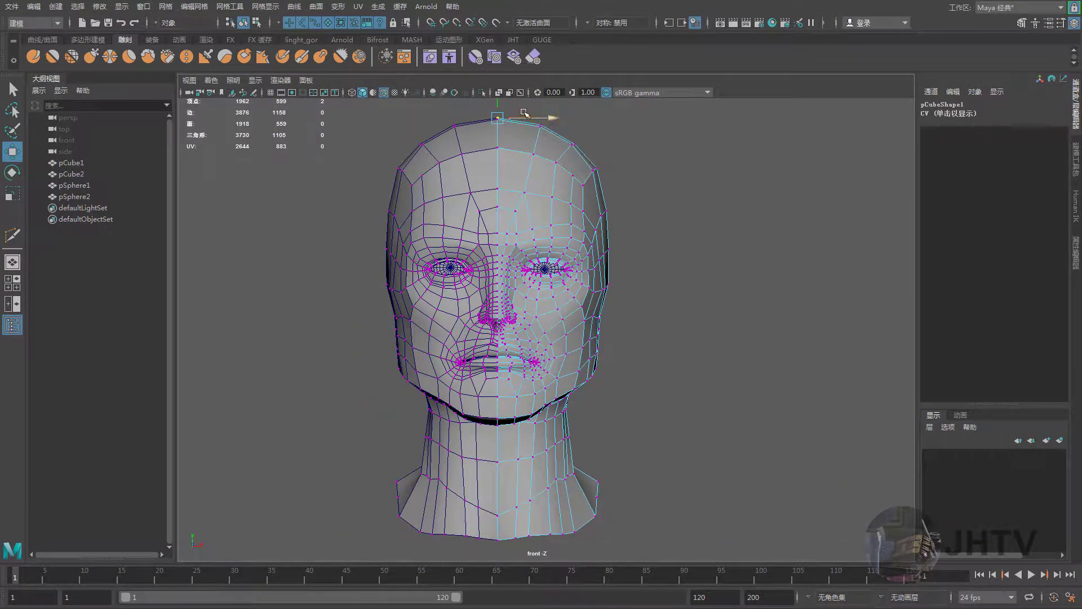
{"action": "left_click", "coordinate": [487, 114]}
Select all centre-line vertices and scale them to zero in X onto the seam
{"action": "left_click_drag", "start_coordinate": [497, 109], "coordinate": [500, 567]}
{"action": "scroll", "coordinate": [718, 447], "scroll_direction": "up", "scroll_amount": 3}
{"action": "scroll", "coordinate": [718, 447], "scroll_direction": "up", "scroll_amount": 2}
{"action": "key", "text": "r"}
{"action": "scroll", "coordinate": [676, 389], "scroll_direction": "up", "scroll_amount": 2}
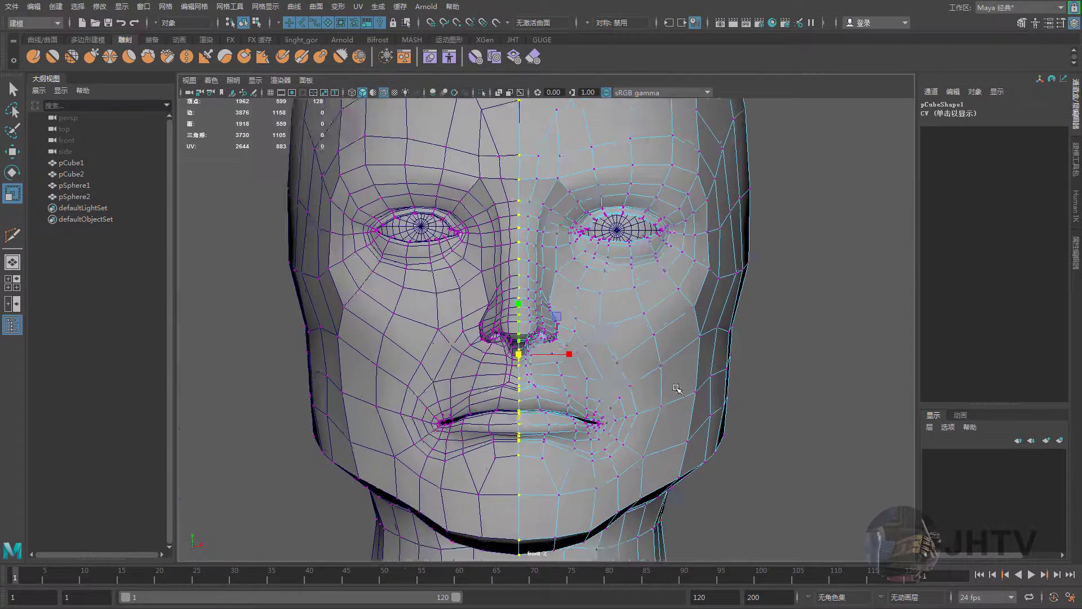
{"action": "scroll", "coordinate": [560, 381], "scroll_direction": "up", "scroll_amount": 2}
{"action": "left_click_drag", "start_coordinate": [554, 374], "coordinate": [394, 371]}
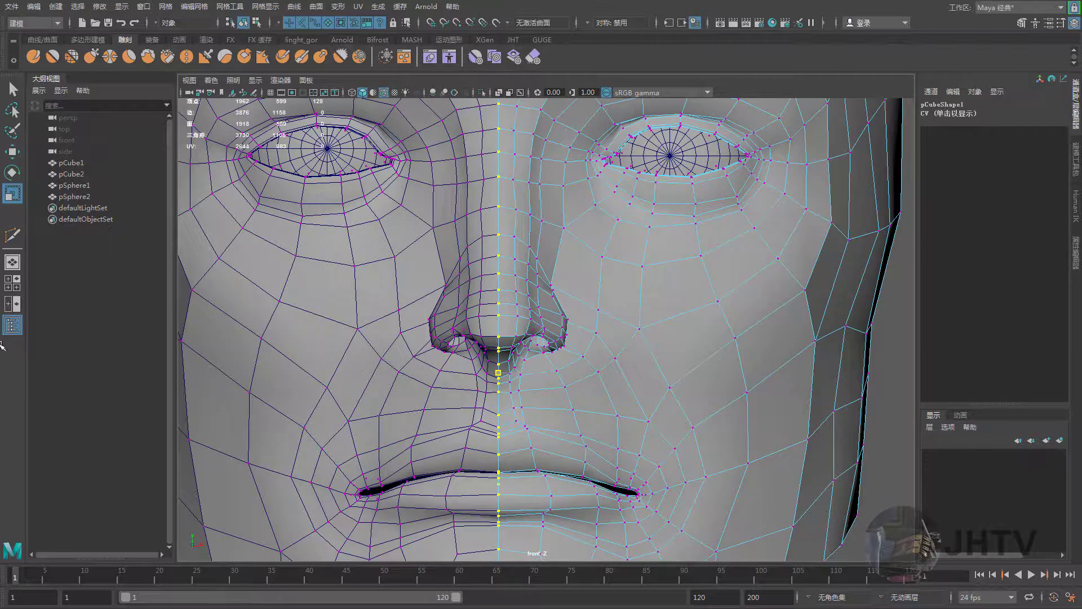
Return to the Move tool and whole-object selection of the head half
{"action": "key", "text": "w"}
{"action": "scroll", "coordinate": [507, 338], "scroll_direction": "down", "scroll_amount": 3}
{"action": "scroll", "coordinate": [507, 338], "scroll_direction": "down", "scroll_amount": 5}
{"action": "right_click_drag", "start_coordinate": [561, 221], "coordinate": [688, 237]}
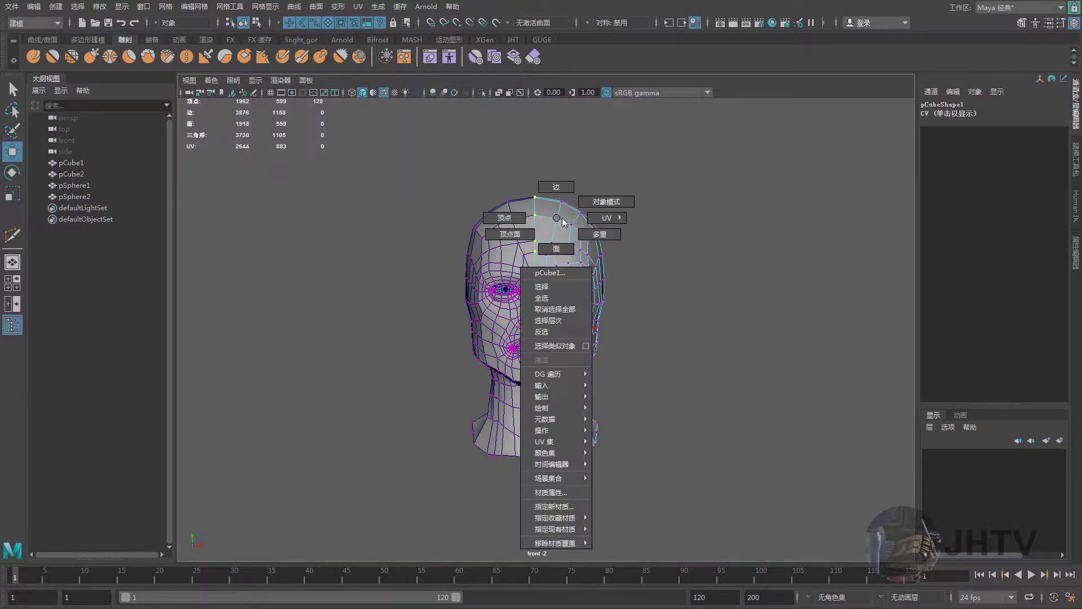
{"action": "scroll", "coordinate": [632, 332], "scroll_direction": "up", "scroll_amount": 3}
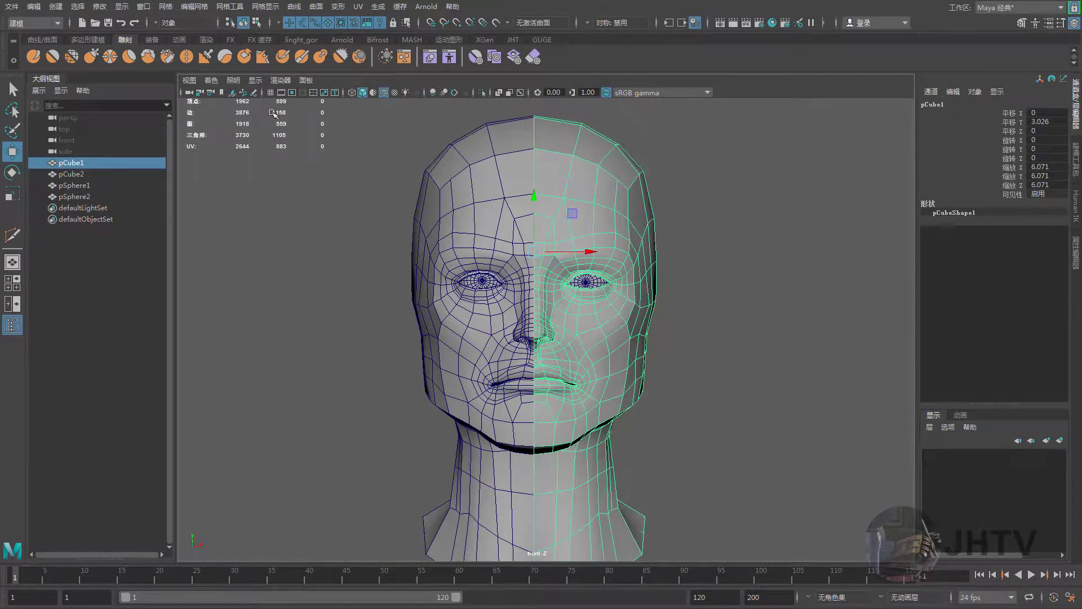
Pick the Relax sculpt tool, enlarge the brush, and smooth the neck in front view
{"action": "left_click", "coordinate": [92, 57]}
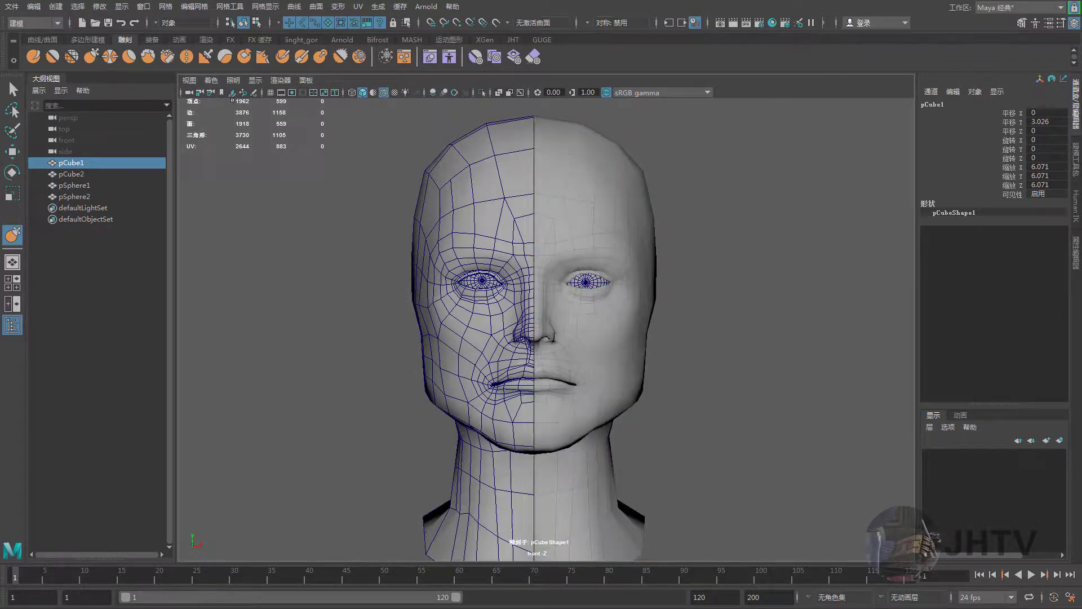
{"action": "middle_click_drag", "start_coordinate": [531, 311], "coordinate": [529, 296], "text": "alt"}
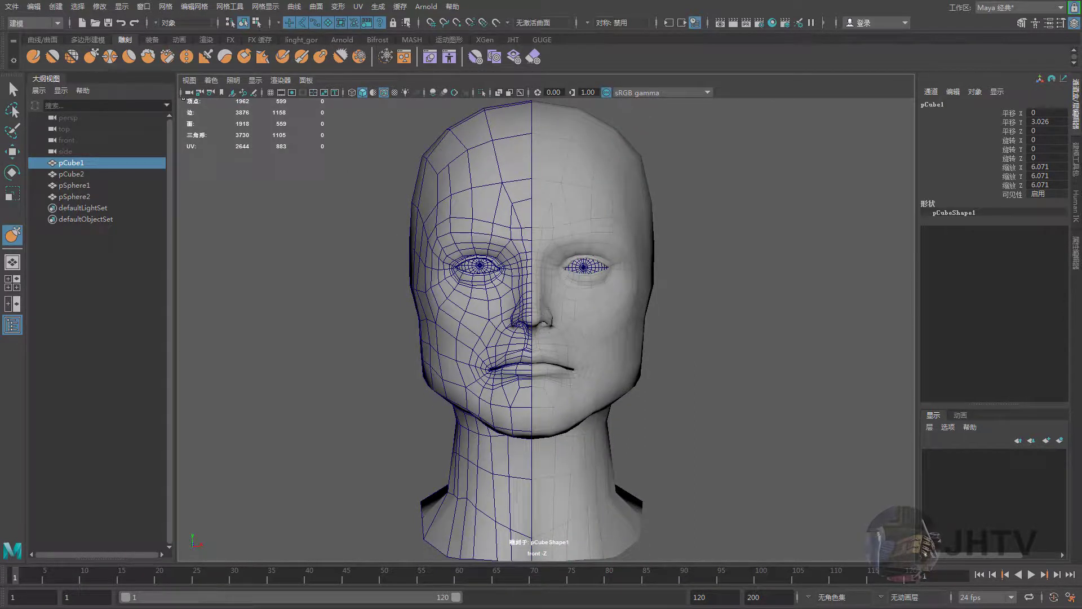
{"action": "middle_click_drag", "start_coordinate": [557, 351], "coordinate": [541, 333], "text": "alt"}
{"action": "left_click_drag", "start_coordinate": [604, 315], "coordinate": [667, 331]}
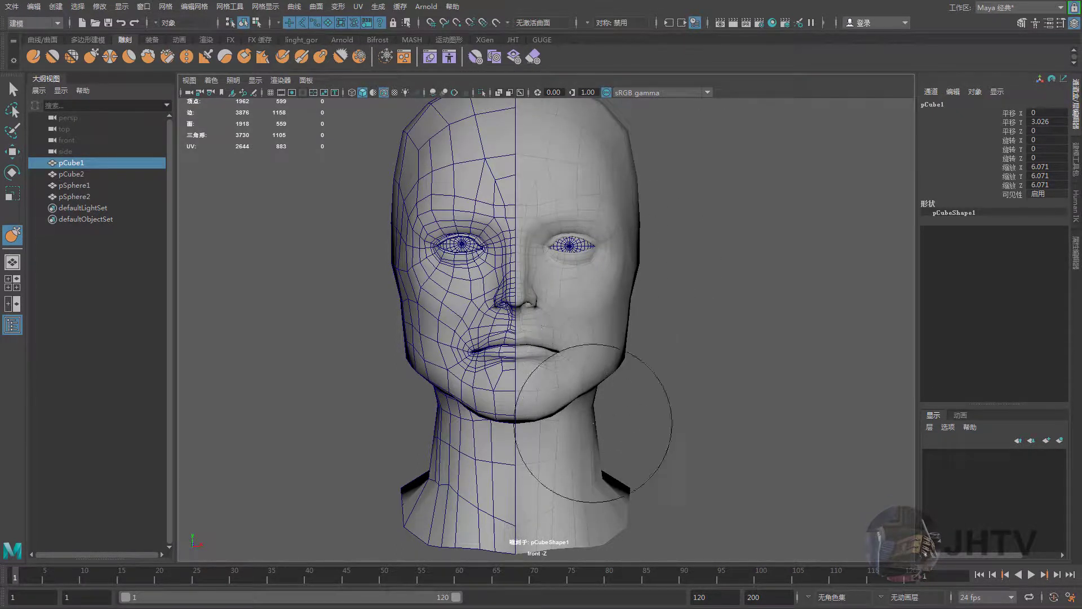
{"action": "mouse_move", "coordinate": [614, 412]}
{"action": "left_mouse_down"}
{"action": "mouse_move", "coordinate": [586, 456]}
{"action": "mouse_move", "coordinate": [614, 468]}
{"action": "left_mouse_up"}
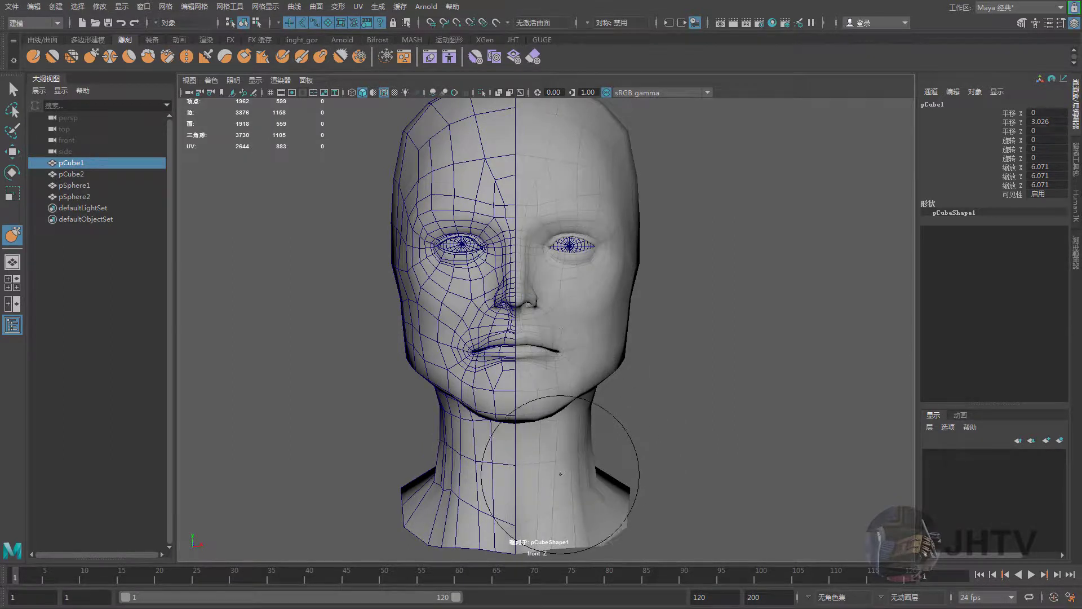
In the side view, enlarge the brush further and relax the jaw and neck surface
{"action": "key", "text": "space"}
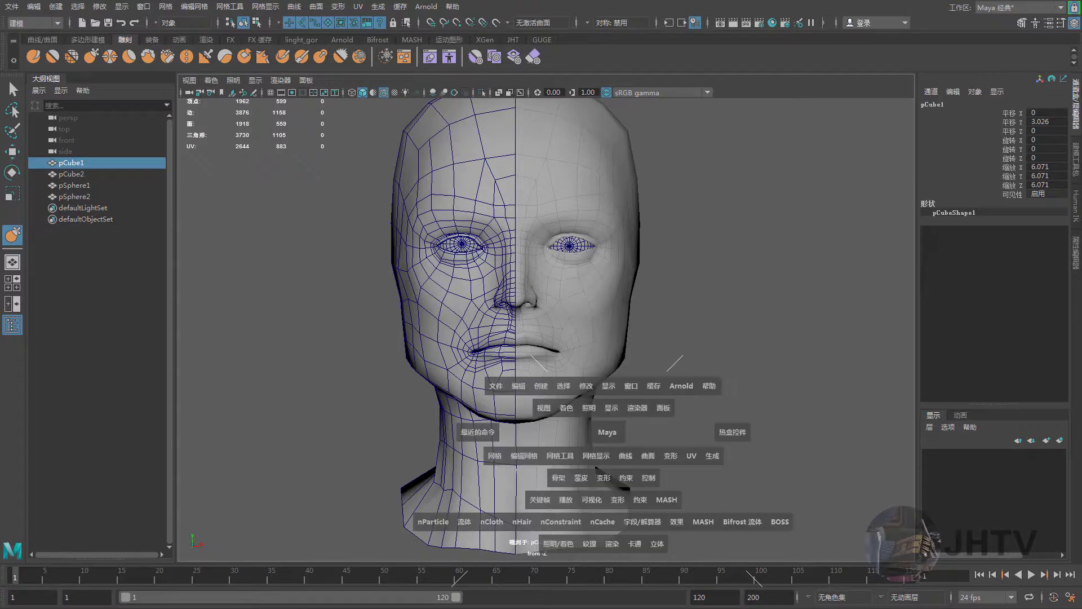
{"action": "left_click_drag", "start_coordinate": [608, 434], "coordinate": [624, 432]}
{"action": "scroll", "coordinate": [564, 428], "scroll_direction": "down", "scroll_amount": 2}
{"action": "scroll", "coordinate": [485, 394], "scroll_direction": "down", "scroll_amount": 8}
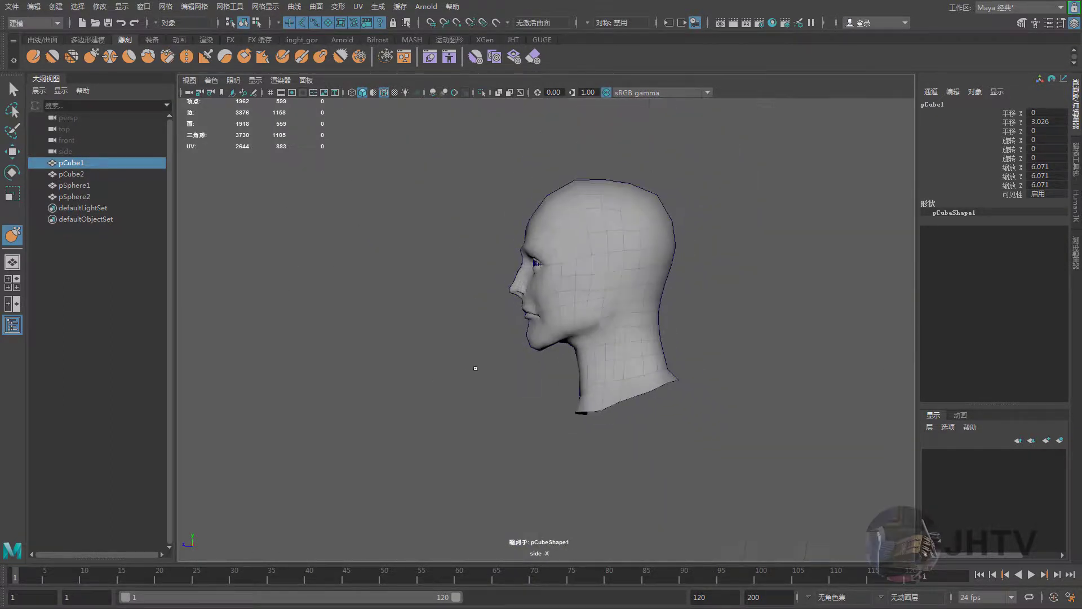
{"action": "scroll", "coordinate": [609, 417], "scroll_direction": "up", "scroll_amount": 2}
{"action": "scroll", "coordinate": [507, 282], "scroll_direction": "up", "scroll_amount": 4}
{"action": "scroll", "coordinate": [660, 430], "scroll_direction": "up", "scroll_amount": 2}
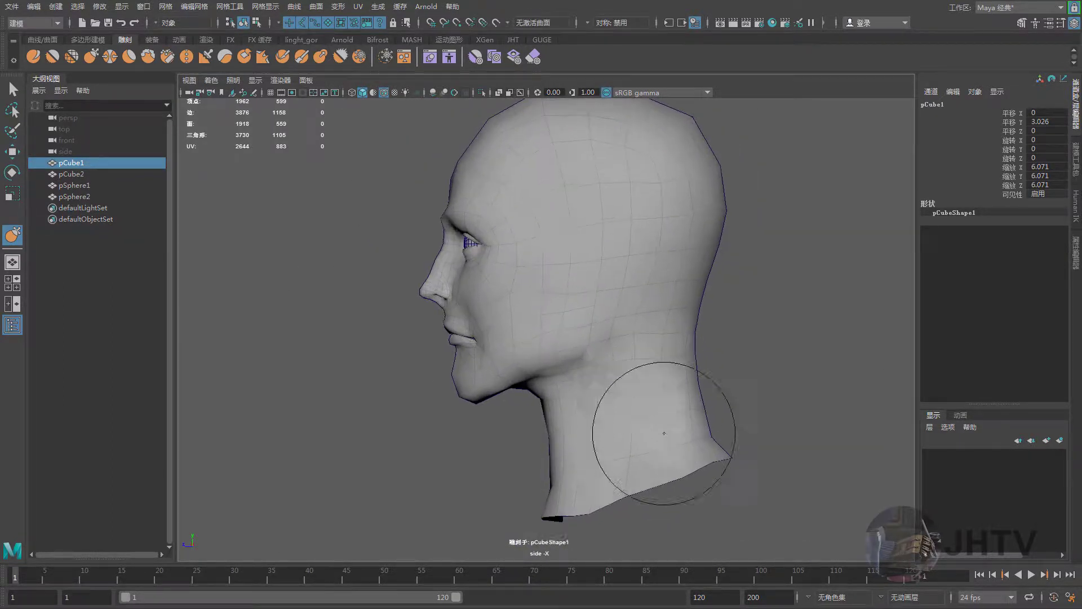
{"action": "middle_click_drag", "start_coordinate": [618, 442], "coordinate": [642, 377], "text": "alt"}
{"action": "left_click_drag", "start_coordinate": [642, 377], "coordinate": [642, 375]}
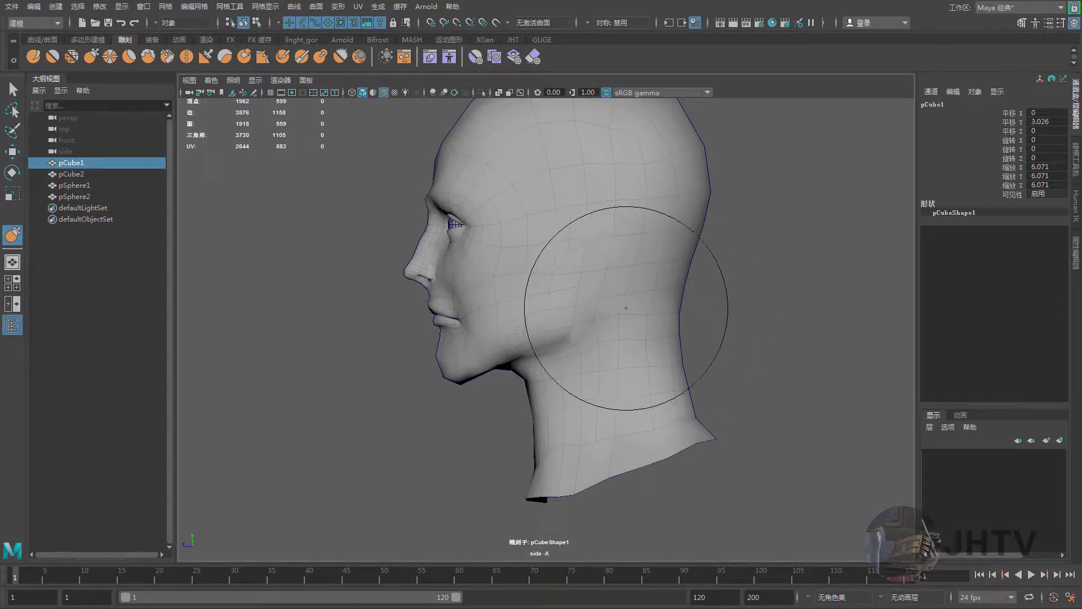
{"action": "mouse_move", "coordinate": [639, 313]}
{"action": "left_mouse_down"}
{"action": "mouse_move", "coordinate": [623, 318]}
{"action": "mouse_move", "coordinate": [616, 434]}
{"action": "mouse_move", "coordinate": [671, 478]}
{"action": "mouse_move", "coordinate": [684, 386]}
{"action": "mouse_move", "coordinate": [687, 421]}
{"action": "left_mouse_up"}
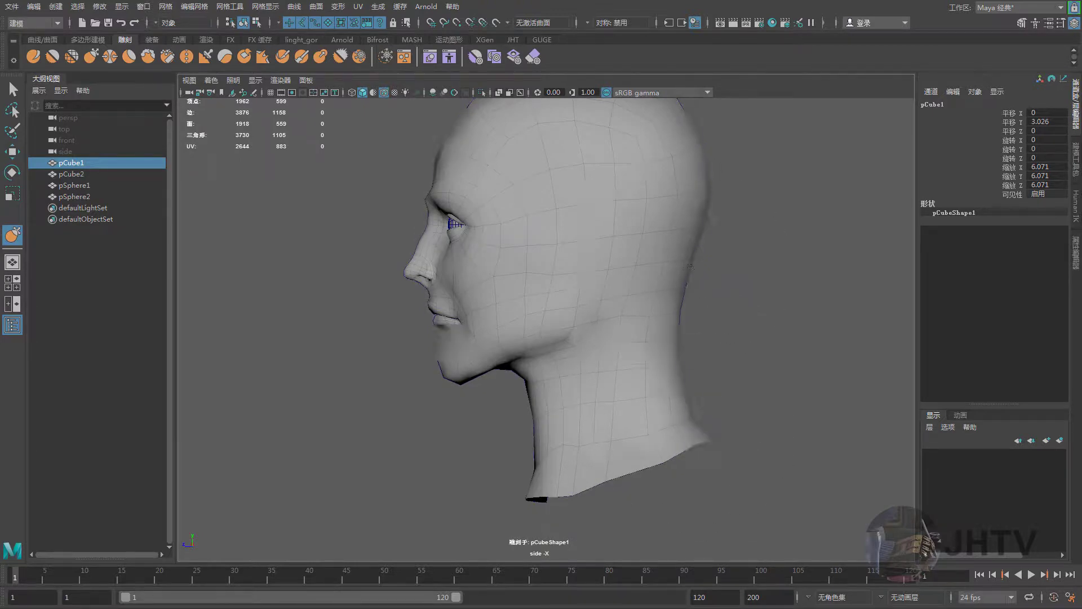
Leave sculpting and return to a three-quarter perspective view of the head
{"action": "key", "text": "w"}
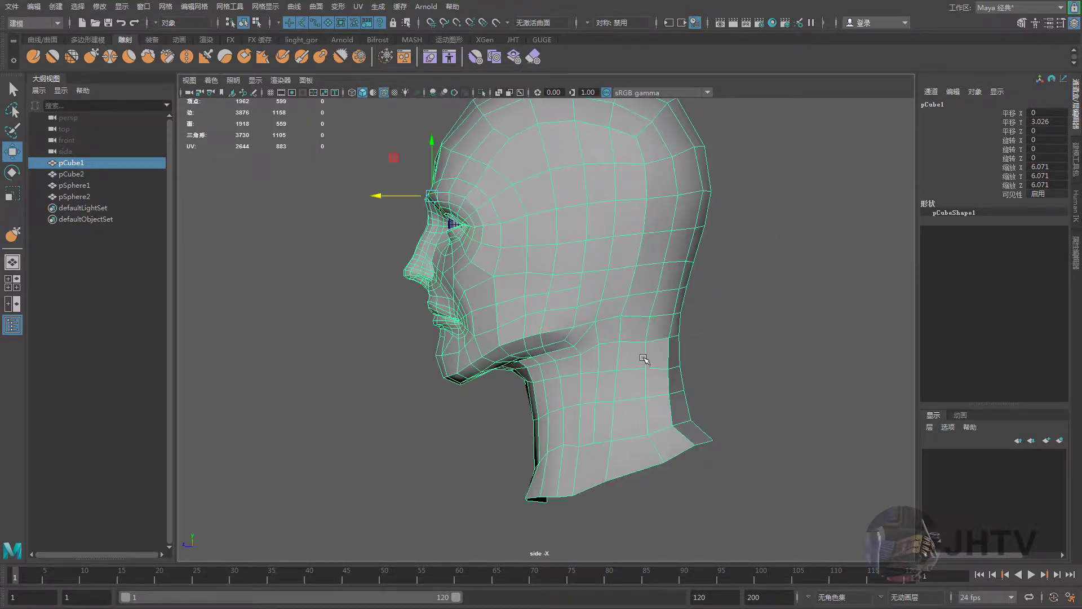
{"action": "key", "text": "space"}
{"action": "mouse_move", "coordinate": [660, 253]}
{"action": "left_mouse_down"}
{"action": "mouse_move", "coordinate": [582, 266]}
{"action": "mouse_move", "coordinate": [597, 380]}
{"action": "mouse_move", "coordinate": [597, 359]}
{"action": "left_mouse_up"}
{"action": "right_click", "coordinate": [589, 286]}
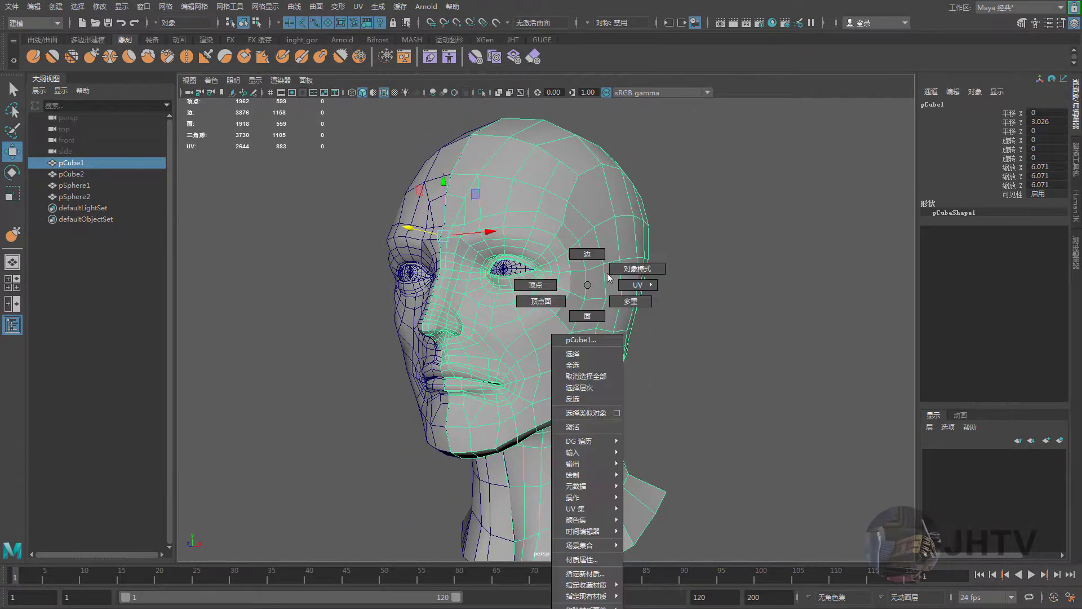
{"action": "left_click", "coordinate": [694, 277]}
{"action": "mouse_move", "coordinate": [693, 278]}
{"action": "left_mouse_down", "text": "alt"}
{"action": "mouse_move", "coordinate": [646, 368]}
{"action": "mouse_move", "coordinate": [576, 356]}
{"action": "left_mouse_up", "text": "alt"}
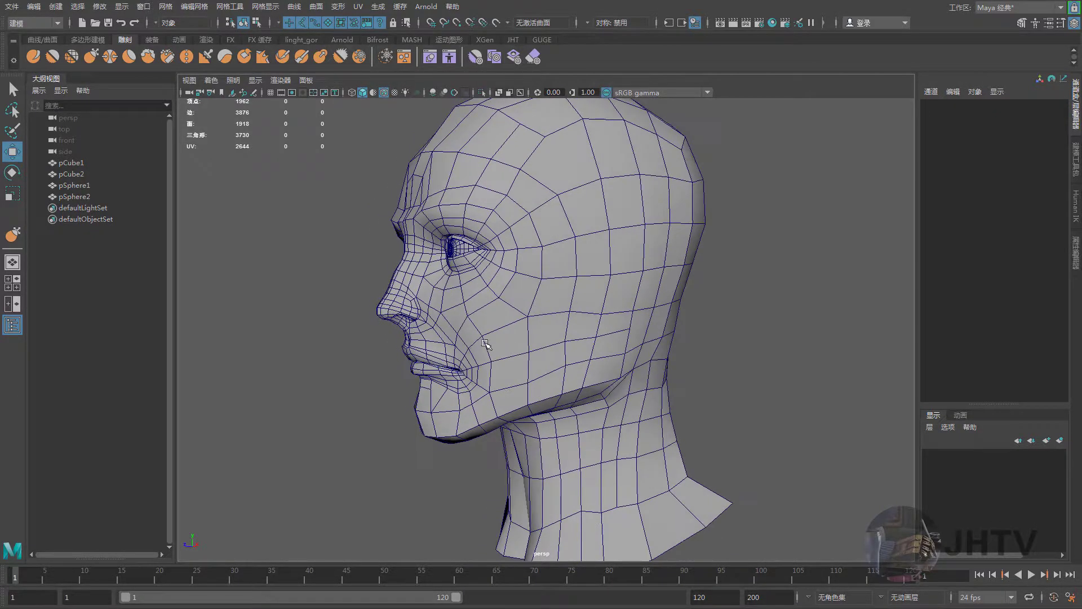
{"action": "scroll", "coordinate": [563, 305], "scroll_direction": "up", "scroll_amount": 3}
Reselect pCube1 in vertex mode and pick the cheek vertex beside the nose
{"action": "left_click", "coordinate": [574, 282]}
{"action": "right_click_drag", "start_coordinate": [573, 282], "coordinate": [541, 292]}
{"action": "scroll", "coordinate": [440, 316], "scroll_direction": "up", "scroll_amount": 3}
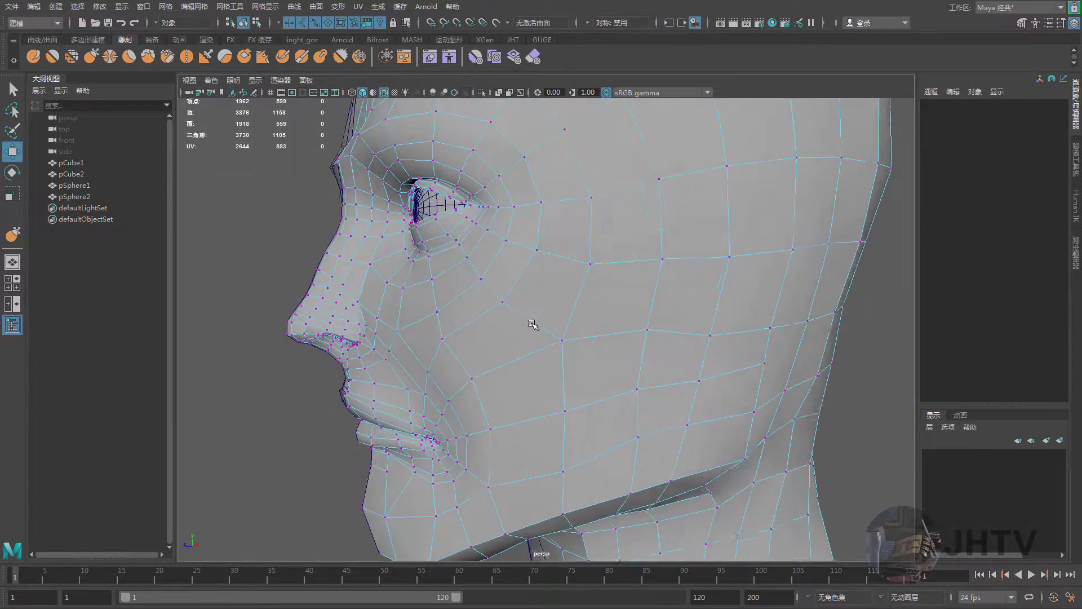
{"action": "left_click", "coordinate": [439, 337]}
{"action": "left_click_drag", "start_coordinate": [432, 364], "coordinate": [451, 359], "text": "alt"}
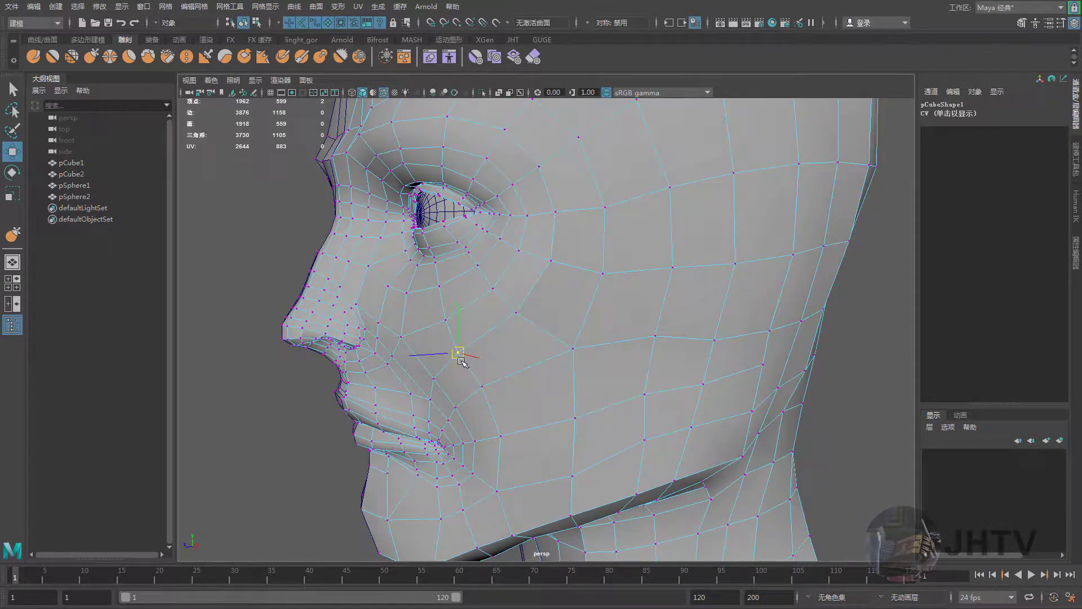
{"action": "mouse_move", "coordinate": [556, 362]}
{"action": "left_mouse_down", "text": "alt"}
{"action": "mouse_move", "coordinate": [529, 356]}
{"action": "mouse_move", "coordinate": [540, 355]}
{"action": "left_mouse_up", "text": "alt"}
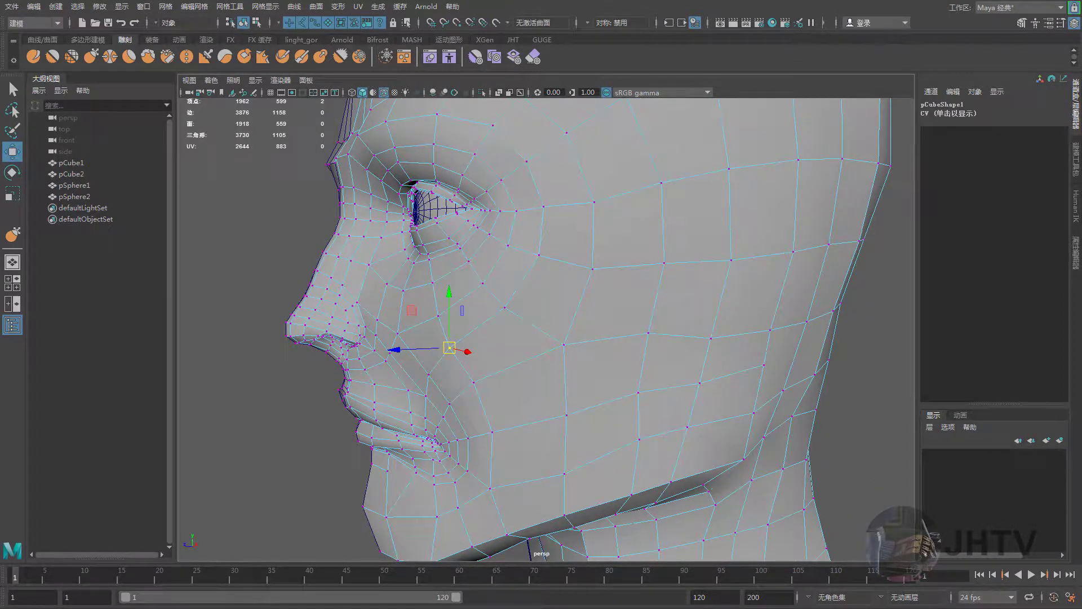
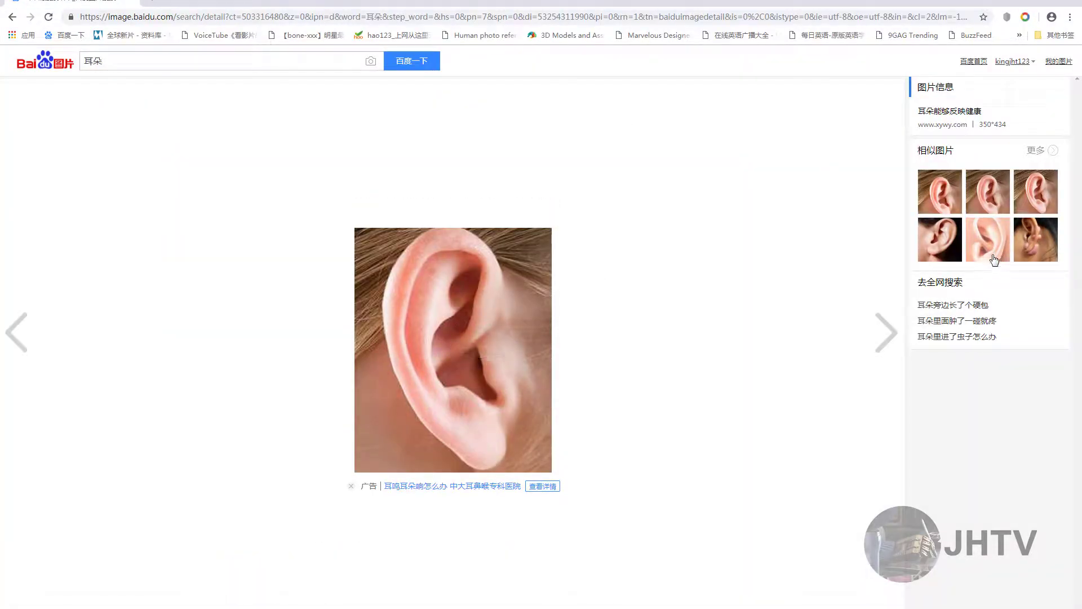
Browse several similar ear photos in Baidu Images, then restore the browser and move it right
{"action": "left_click", "coordinate": [954, 241]}
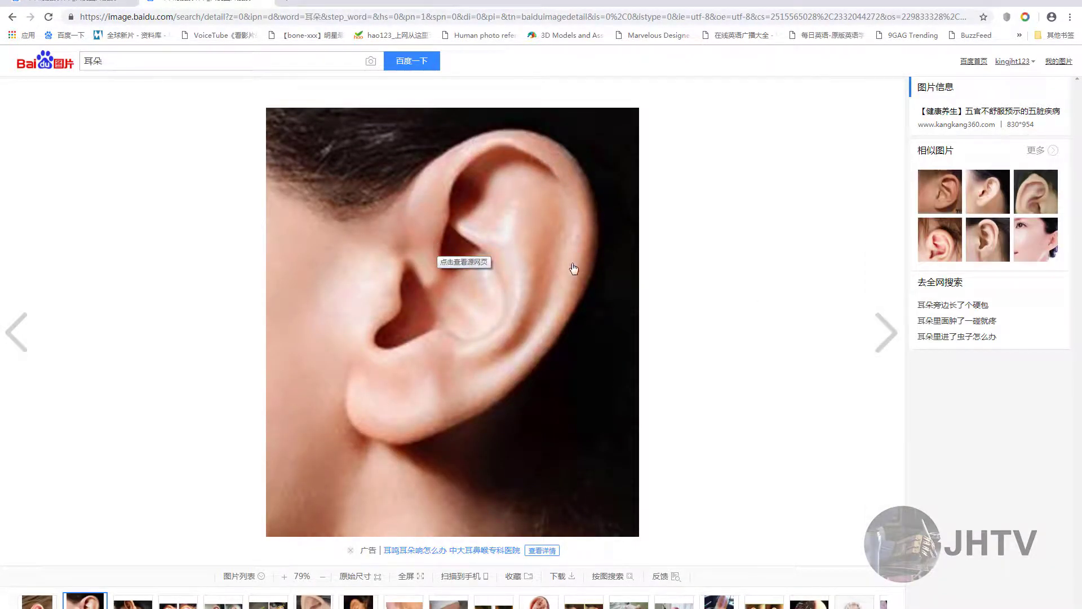
{"action": "scroll", "coordinate": [464, 208], "scroll_direction": "up", "scroll_amount": 1}
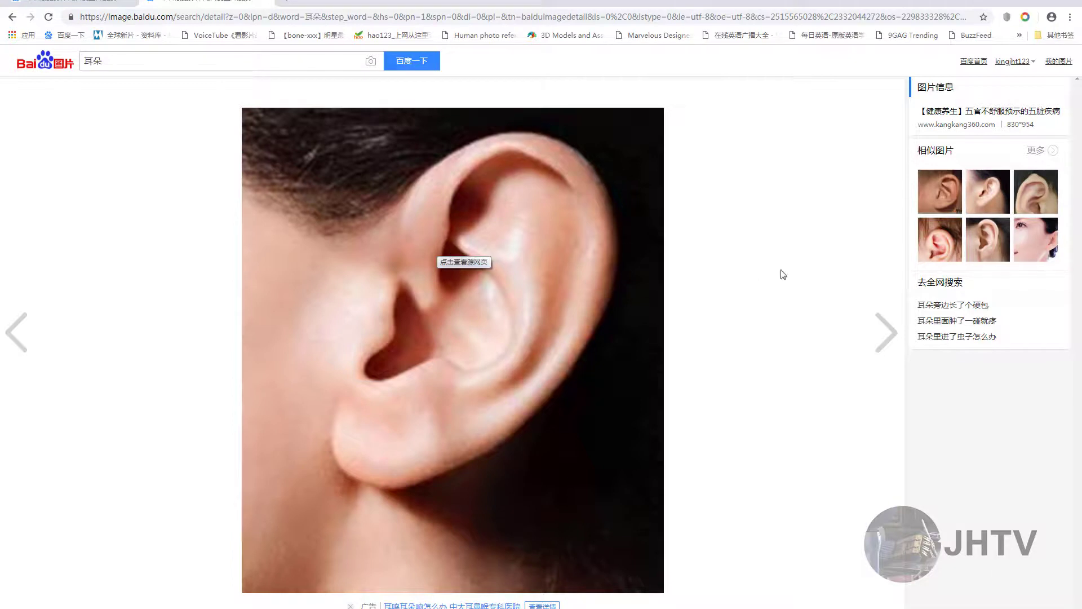
{"action": "left_click", "coordinate": [938, 244]}
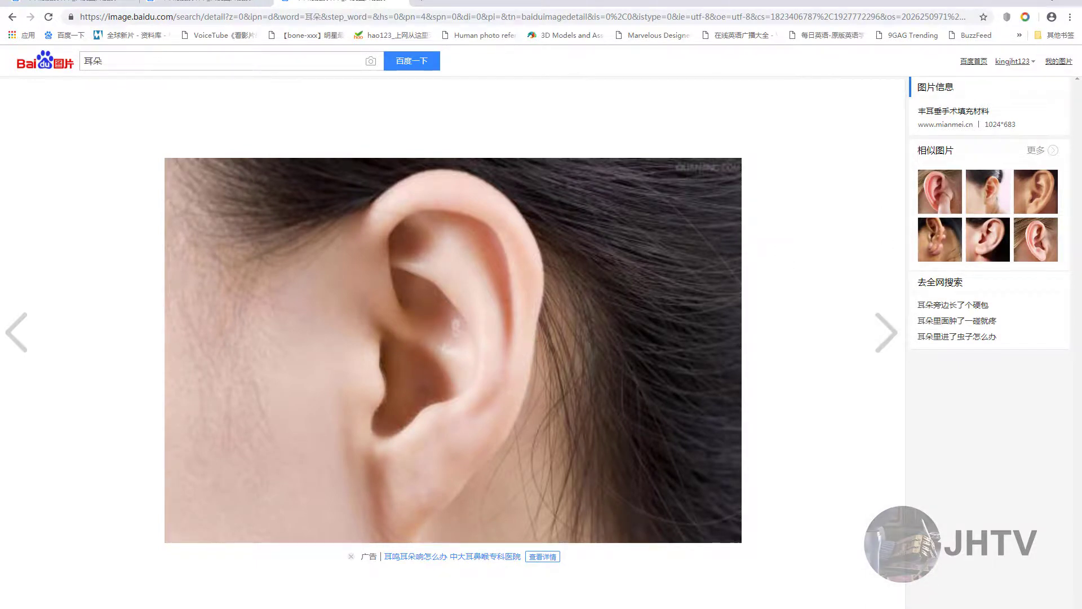
{"action": "key", "text": "super+Down"}
{"action": "left_click_drag", "start_coordinate": [659, 75], "coordinate": [1081, 169]}
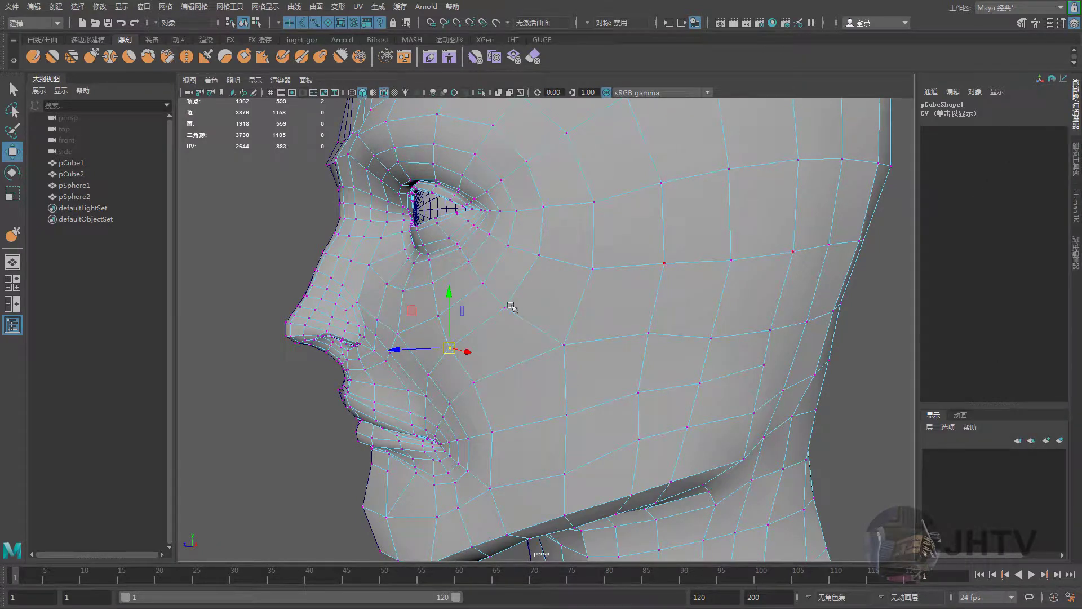
Switch the viewport to side view via the hotbox and deselect the head
{"action": "scroll", "coordinate": [492, 352], "scroll_direction": "down", "scroll_amount": 5}
{"action": "scroll", "coordinate": [573, 338], "scroll_direction": "up", "scroll_amount": 3}
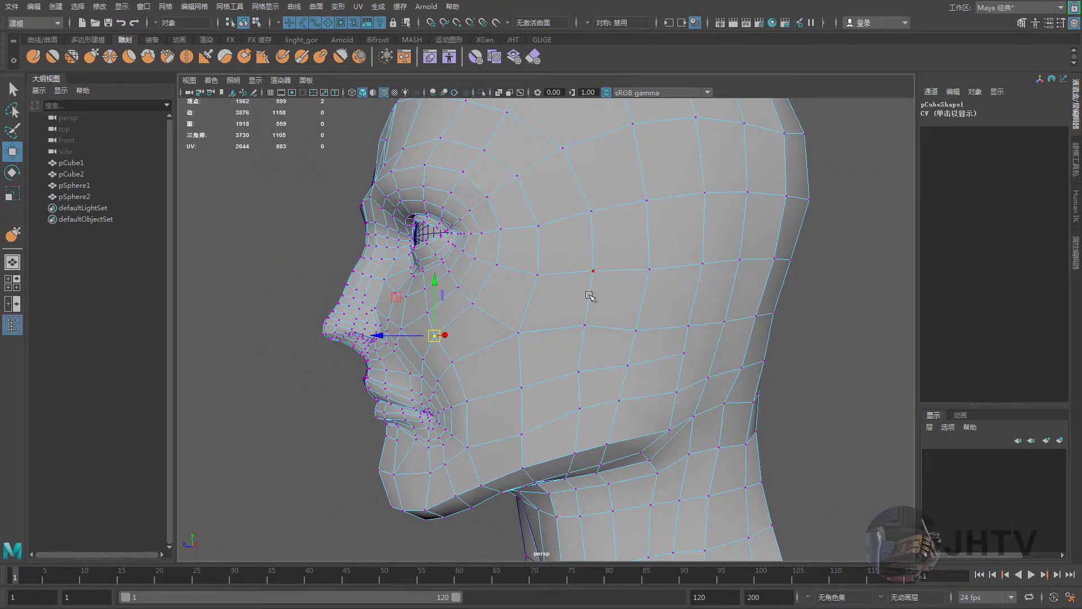
{"action": "key", "text": "space"}
{"action": "left_click_drag", "start_coordinate": [590, 296], "coordinate": [572, 349]}
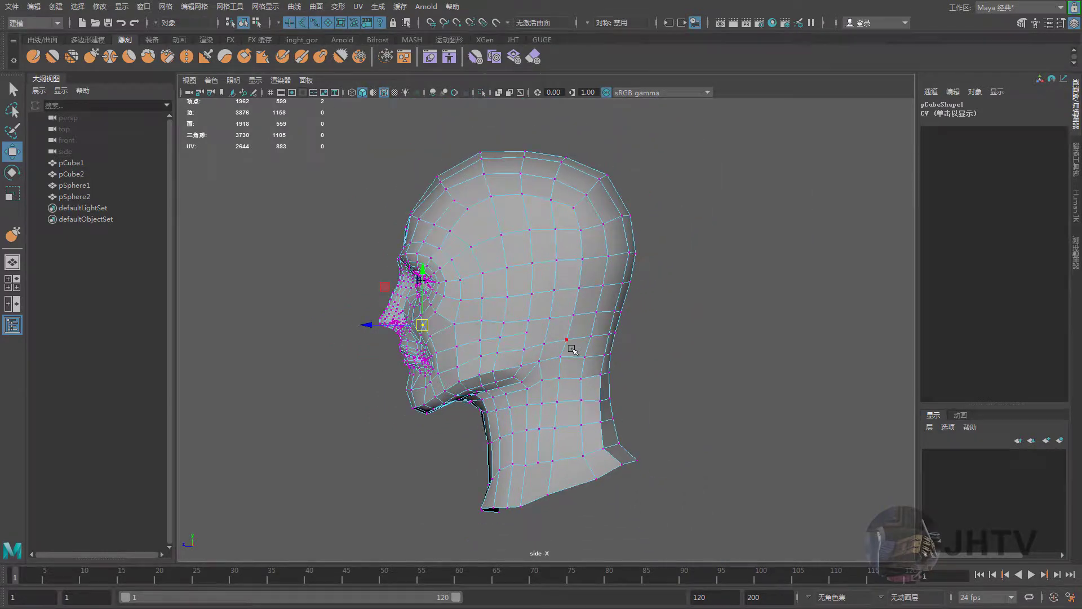
{"action": "scroll", "coordinate": [540, 329], "scroll_direction": "up", "scroll_amount": 1}
{"action": "right_click_drag", "start_coordinate": [512, 258], "coordinate": [548, 242]}
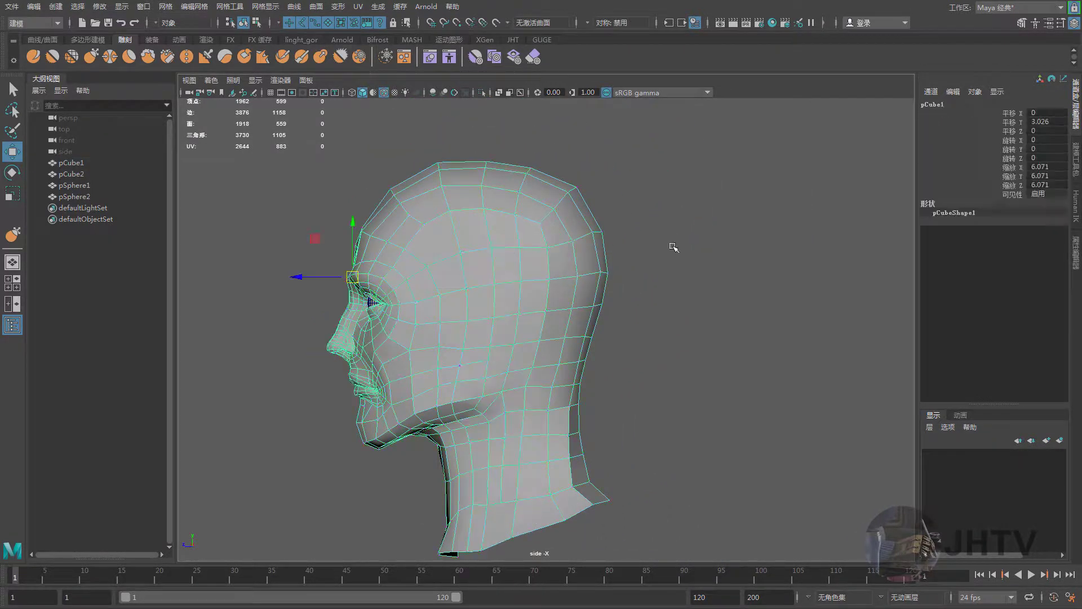
{"action": "left_click", "coordinate": [671, 242]}
{"action": "scroll", "coordinate": [672, 241], "scroll_direction": "up", "scroll_amount": 2}
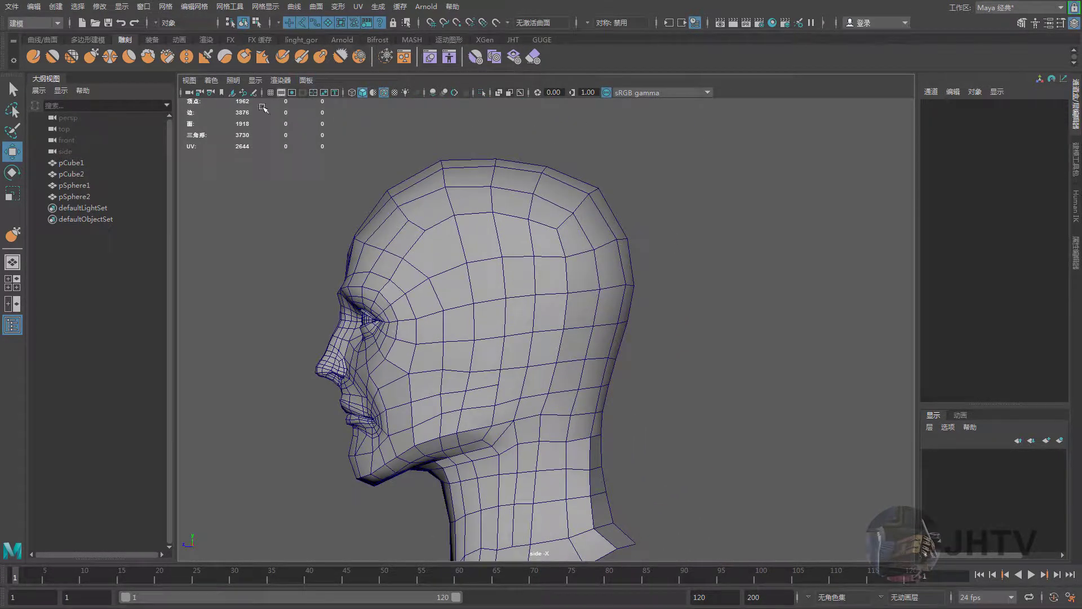
{"action": "middle_click_drag", "start_coordinate": [298, 187], "coordinate": [294, 176], "text": "alt"}
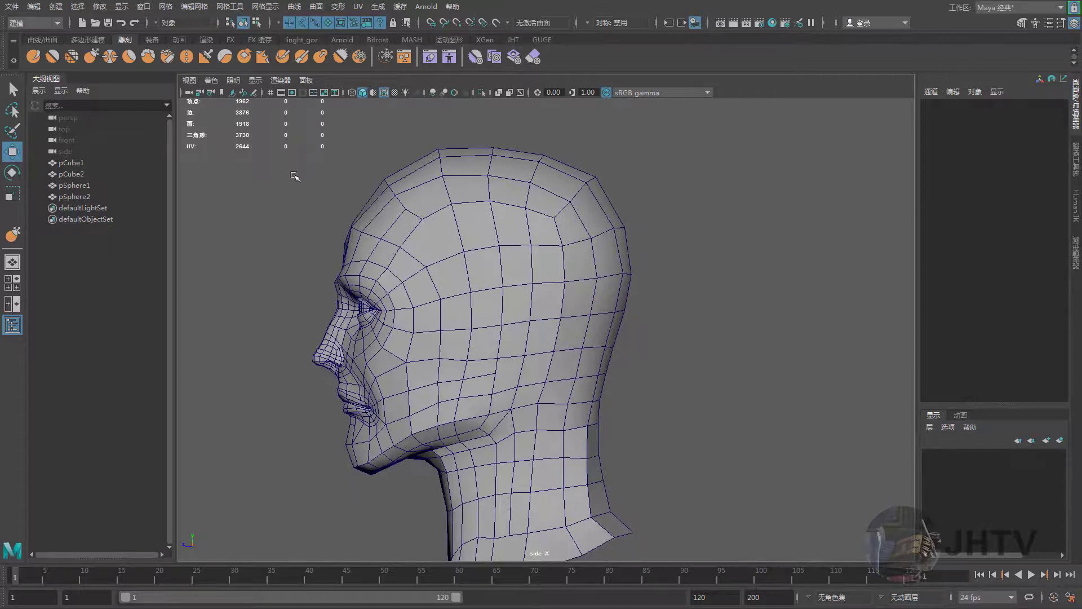
Bring up the Grease Pencil sketching window over the head
{"action": "left_click", "coordinate": [189, 80]}
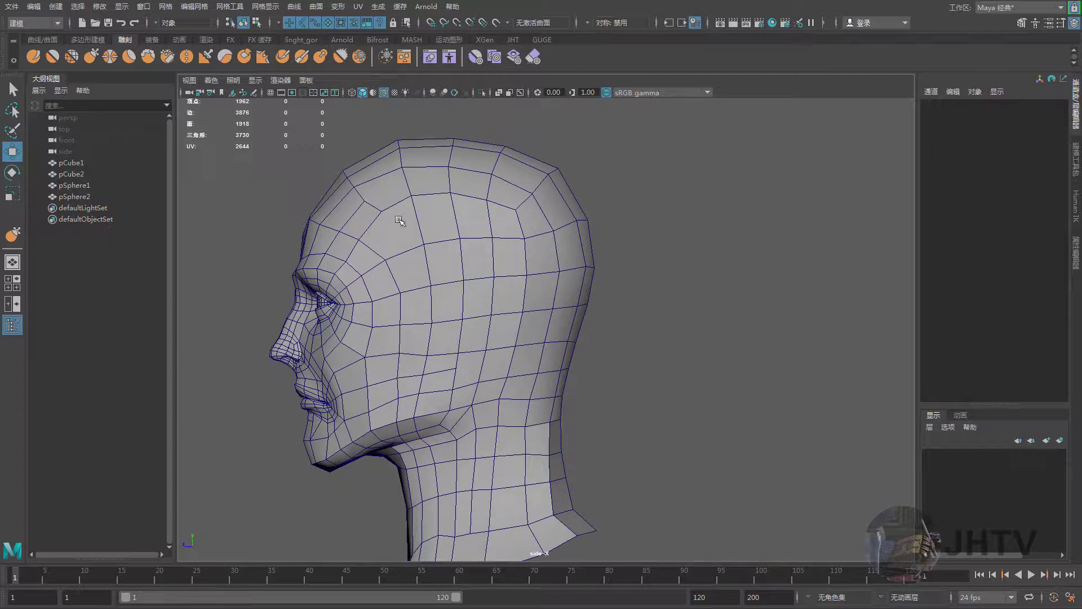
{"action": "middle_click_drag", "start_coordinate": [399, 220], "coordinate": [389, 216], "text": "alt"}
{"action": "left_click", "coordinate": [255, 93]}
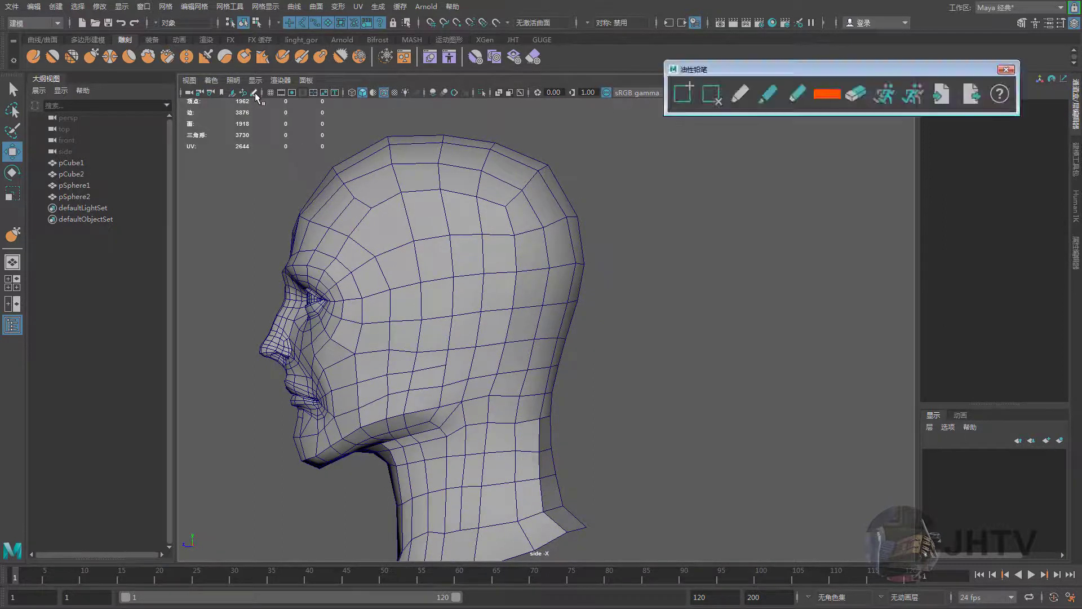
Sketch a red grease-pencil ear outline with rim and inner curve, then delete it and close the window
{"action": "left_click", "coordinate": [682, 92]}
{"action": "middle_click_drag", "start_coordinate": [723, 155], "coordinate": [575, 290], "text": "alt"}
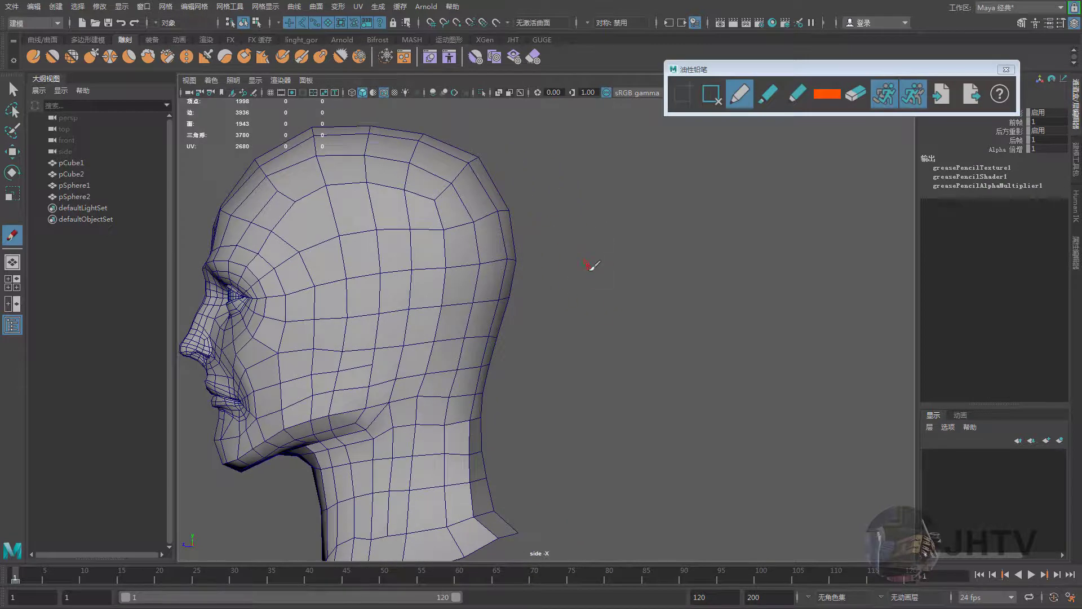
{"action": "mouse_move", "coordinate": [671, 214]}
{"action": "left_mouse_down"}
{"action": "mouse_move", "coordinate": [705, 258]}
{"action": "mouse_move", "coordinate": [700, 306]}
{"action": "left_mouse_up"}
{"action": "left_click_drag", "start_coordinate": [612, 398], "coordinate": [606, 394]}
{"action": "left_click_drag", "start_coordinate": [592, 315], "coordinate": [597, 319]}
{"action": "mouse_move", "coordinate": [589, 281]}
{"action": "left_mouse_down"}
{"action": "mouse_move", "coordinate": [638, 306]}
{"action": "mouse_move", "coordinate": [589, 326]}
{"action": "left_mouse_up"}
{"action": "left_click_drag", "start_coordinate": [687, 331], "coordinate": [652, 372]}
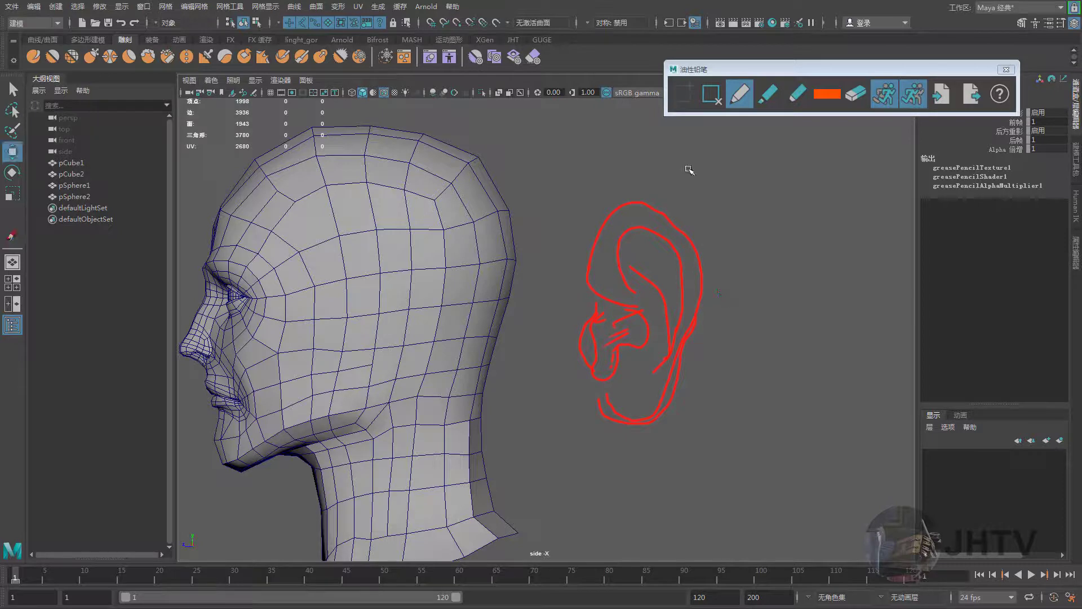
{"action": "left_click", "coordinate": [714, 103]}
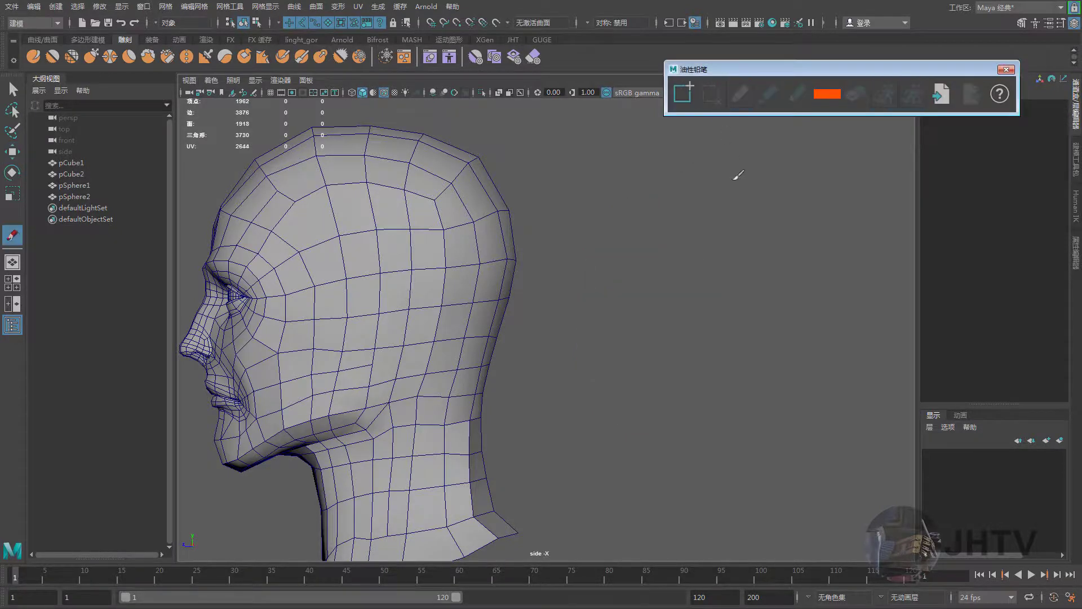
{"action": "left_click", "coordinate": [1007, 70]}
Create a polygon plane from the Polygon Modeling shelf and move it behind the jaw
{"action": "key", "text": "w"}
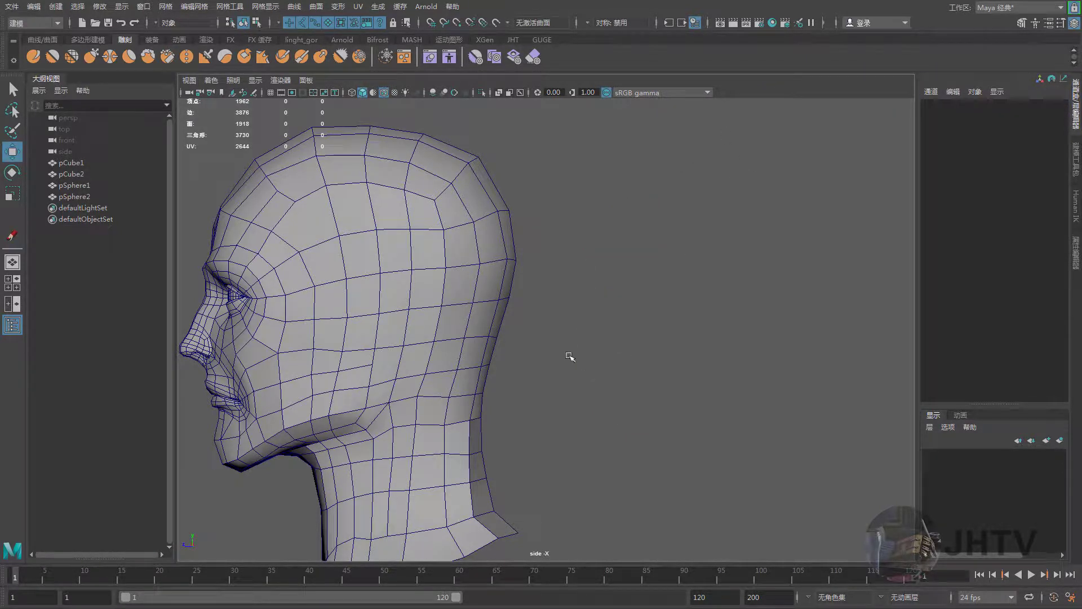
{"action": "scroll", "coordinate": [568, 358], "scroll_direction": "up", "scroll_amount": 2}
{"action": "scroll", "coordinate": [628, 292], "scroll_direction": "up", "scroll_amount": 2}
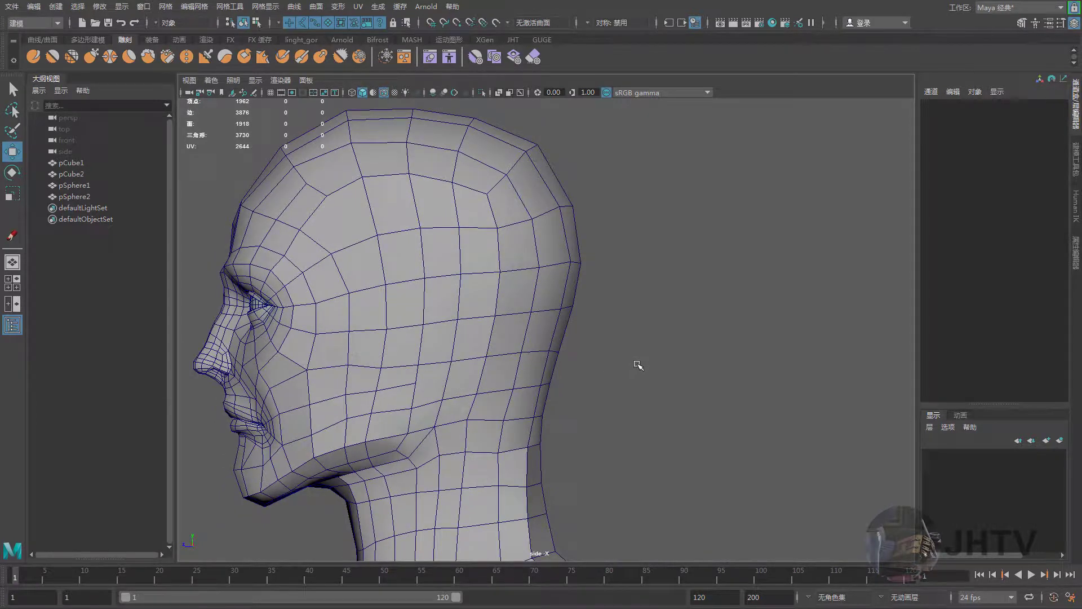
{"action": "scroll", "coordinate": [609, 338], "scroll_direction": "up", "scroll_amount": 1}
{"action": "scroll", "coordinate": [484, 316], "scroll_direction": "up", "scroll_amount": 1}
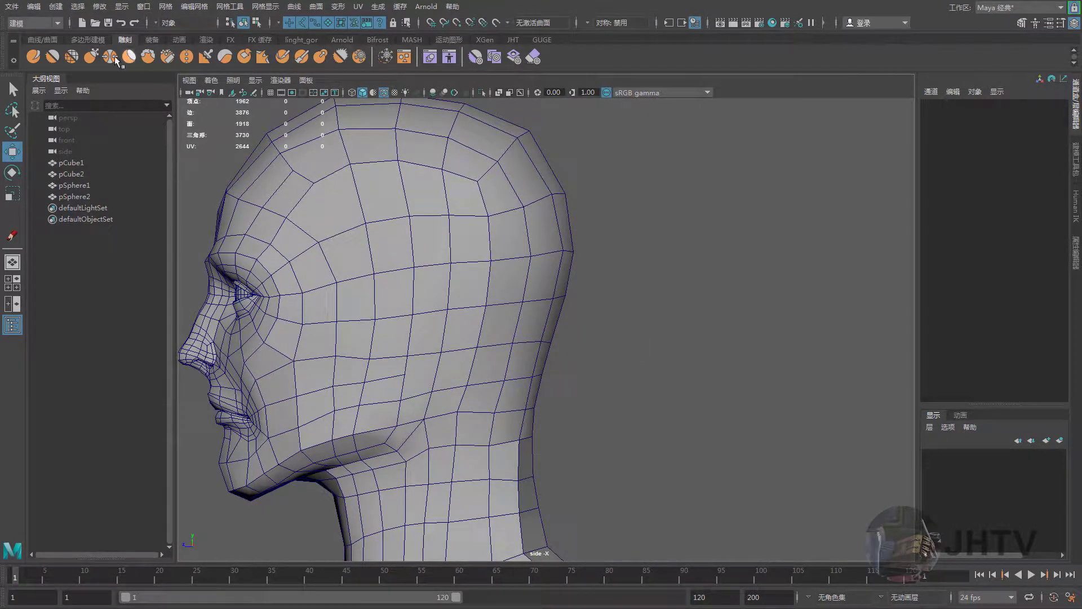
{"action": "left_click", "coordinate": [88, 40]}
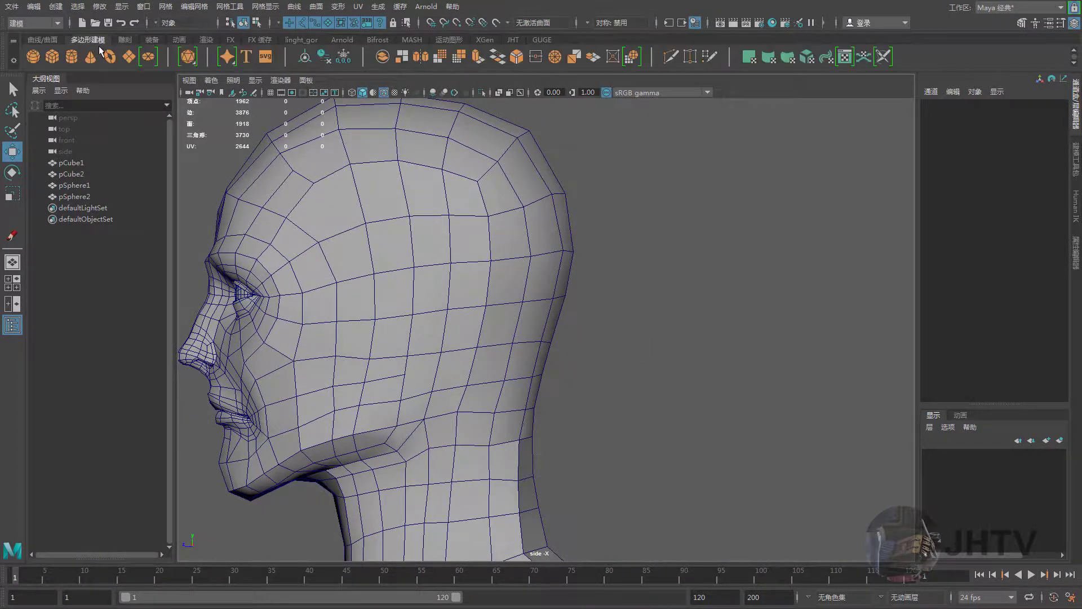
{"action": "left_click", "coordinate": [129, 56]}
{"action": "scroll", "coordinate": [362, 276], "scroll_direction": "down", "scroll_amount": 1}
{"action": "scroll", "coordinate": [362, 276], "scroll_direction": "up", "scroll_amount": 1}
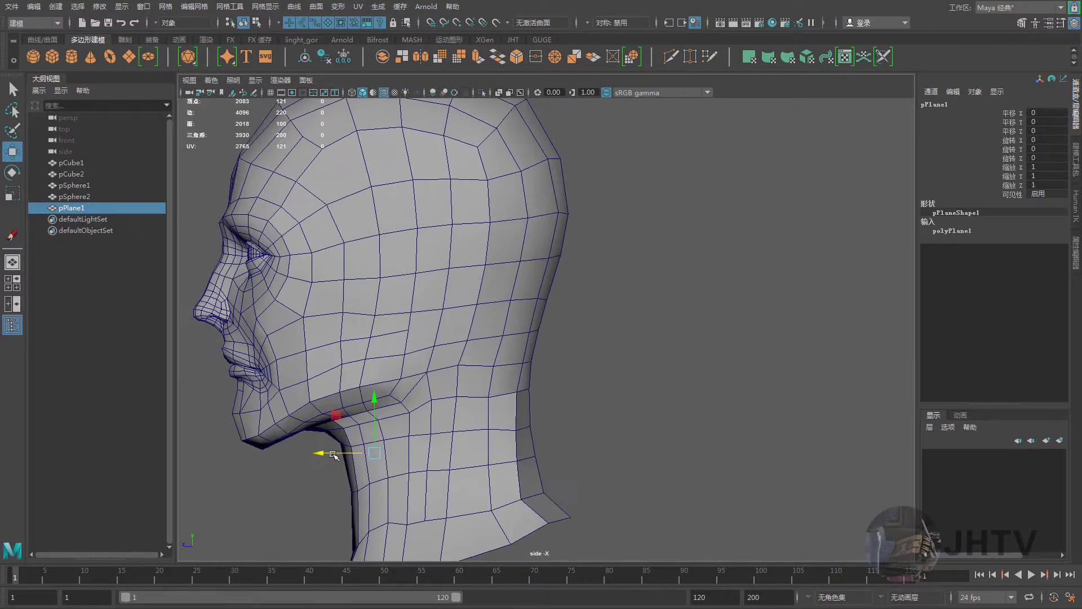
{"action": "left_click_drag", "start_coordinate": [338, 455], "coordinate": [533, 454]}
{"action": "mouse_move", "coordinate": [600, 411]}
{"action": "left_mouse_down"}
{"action": "mouse_move", "coordinate": [599, 338]}
{"action": "mouse_move", "coordinate": [575, 350]}
{"action": "mouse_move", "coordinate": [582, 374]}
{"action": "left_mouse_up"}
{"action": "scroll", "coordinate": [613, 306], "scroll_direction": "up", "scroll_amount": 2}
Rotate the plane -90 on Z and raise it to ear height
{"action": "key", "text": "e"}
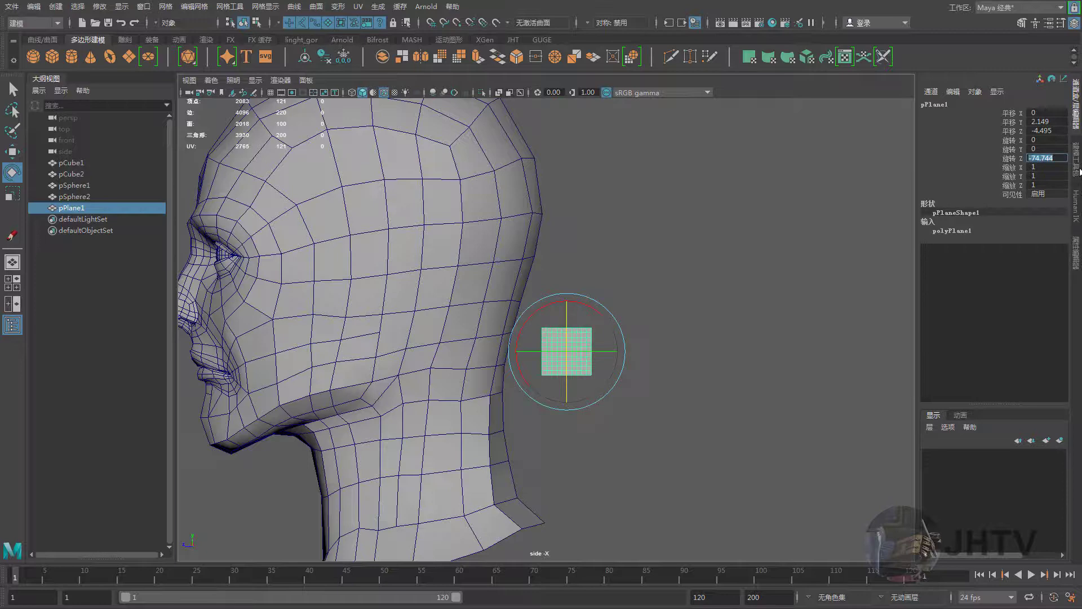
{"action": "type", "text": "-90"}
{"action": "key", "text": "Return"}
{"action": "left_click", "coordinate": [704, 274]}
{"action": "left_click", "coordinate": [575, 336]}
{"action": "key", "text": "w"}
{"action": "middle_click_drag", "start_coordinate": [574, 336], "coordinate": [521, 294], "text": "alt"}
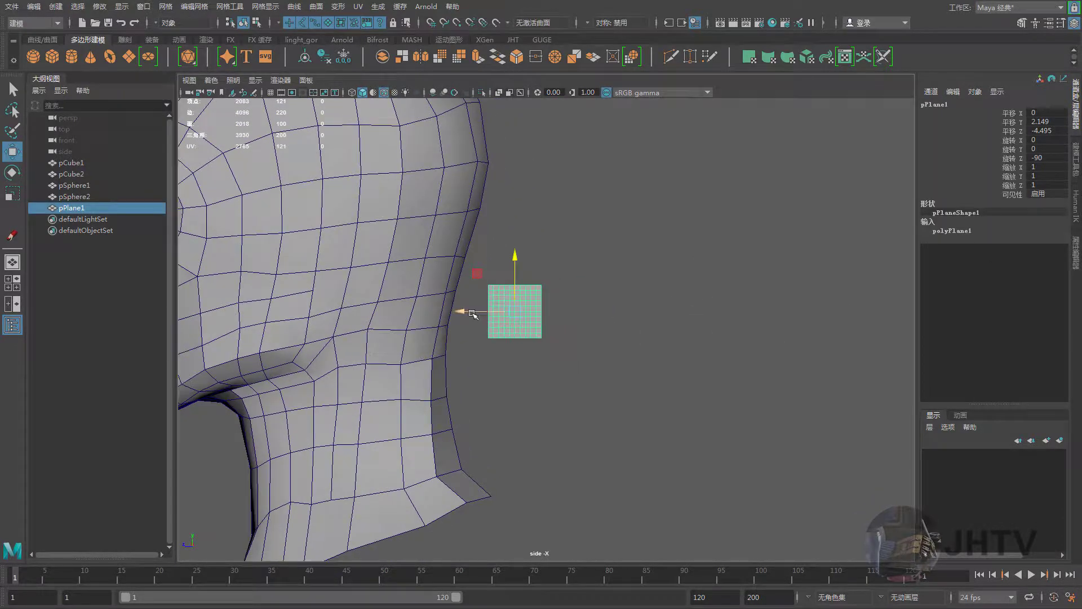
{"action": "mouse_move", "coordinate": [521, 294]}
{"action": "left_mouse_down"}
{"action": "mouse_move", "coordinate": [573, 294]}
{"action": "mouse_move", "coordinate": [571, 239]}
{"action": "left_mouse_up"}
{"action": "middle_click_drag", "start_coordinate": [571, 239], "coordinate": [561, 270], "text": "alt"}
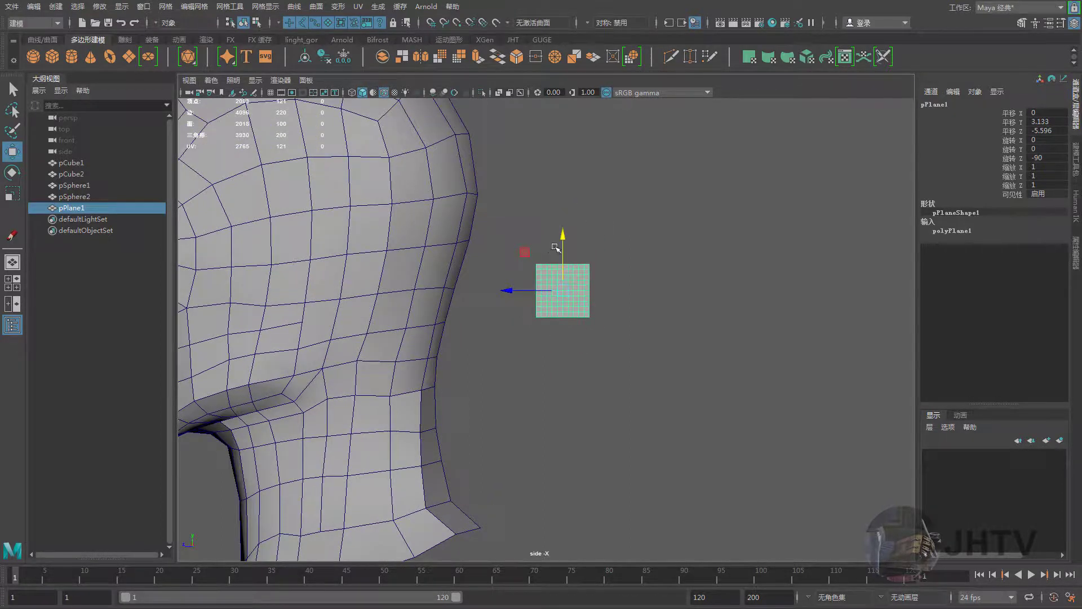
Reduce the plane's width and height subdivisions to 1
{"action": "left_click", "coordinate": [952, 231]}
{"action": "middle_click_drag", "start_coordinate": [624, 327], "coordinate": [688, 339], "text": "alt"}
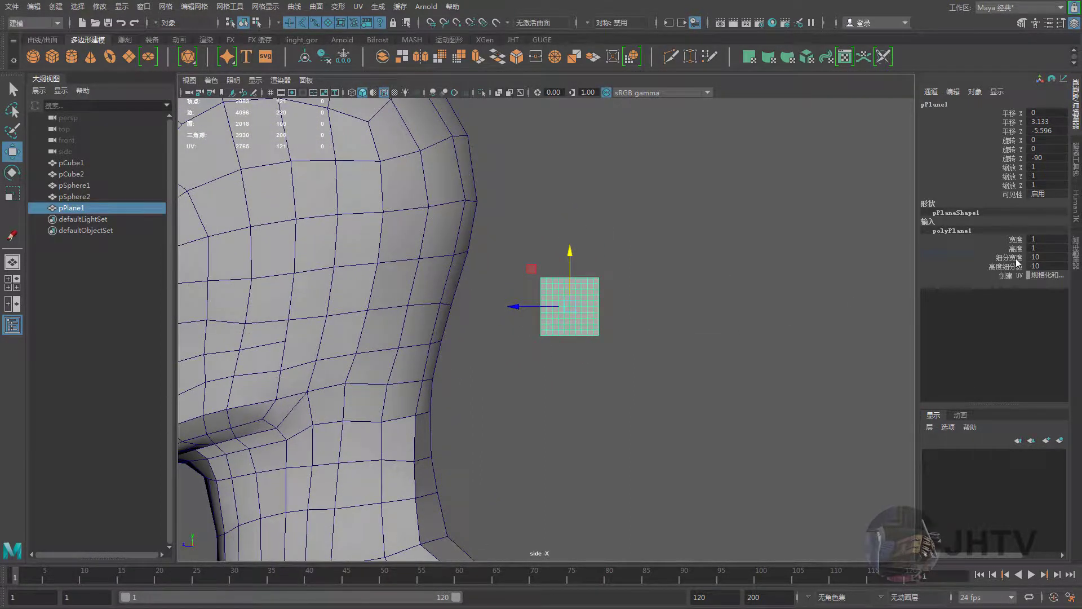
{"action": "left_click_drag", "start_coordinate": [1009, 257], "coordinate": [1006, 266]}
{"action": "middle_click_drag", "start_coordinate": [790, 266], "coordinate": [635, 276], "text": "ctrl"}
{"action": "right_click_drag", "start_coordinate": [635, 277], "coordinate": [698, 260], "text": "alt"}
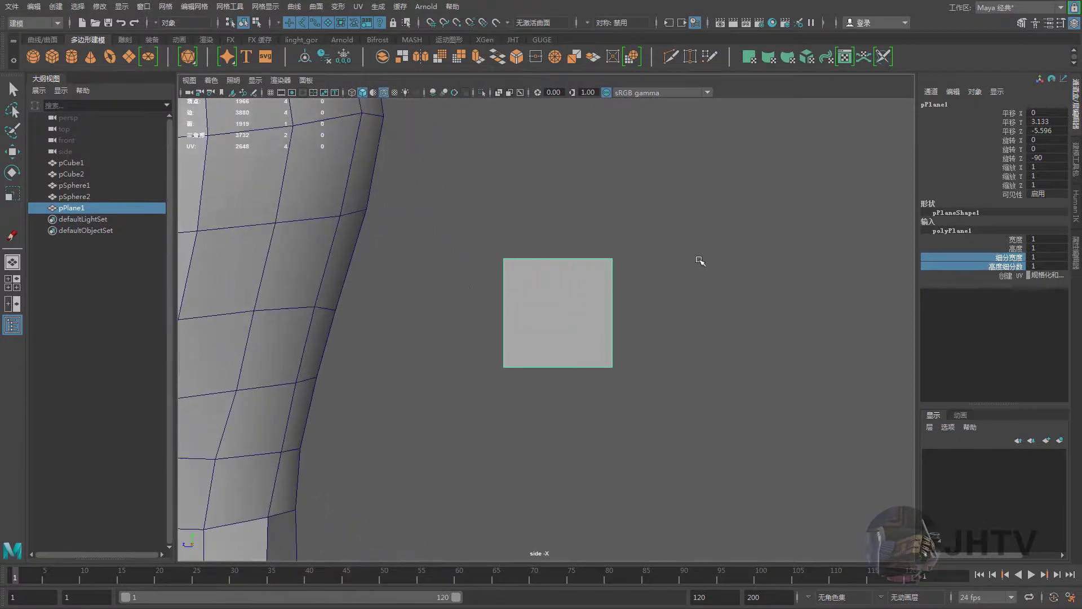
{"action": "left_click", "coordinate": [550, 303]}
Move and rotate the plane's bottom two vertices to skew it into a slanted quad
{"action": "key", "text": "w"}
{"action": "right_click_drag", "start_coordinate": [563, 251], "coordinate": [536, 248]}
{"action": "middle_click_drag", "start_coordinate": [483, 266], "coordinate": [461, 235], "text": "alt"}
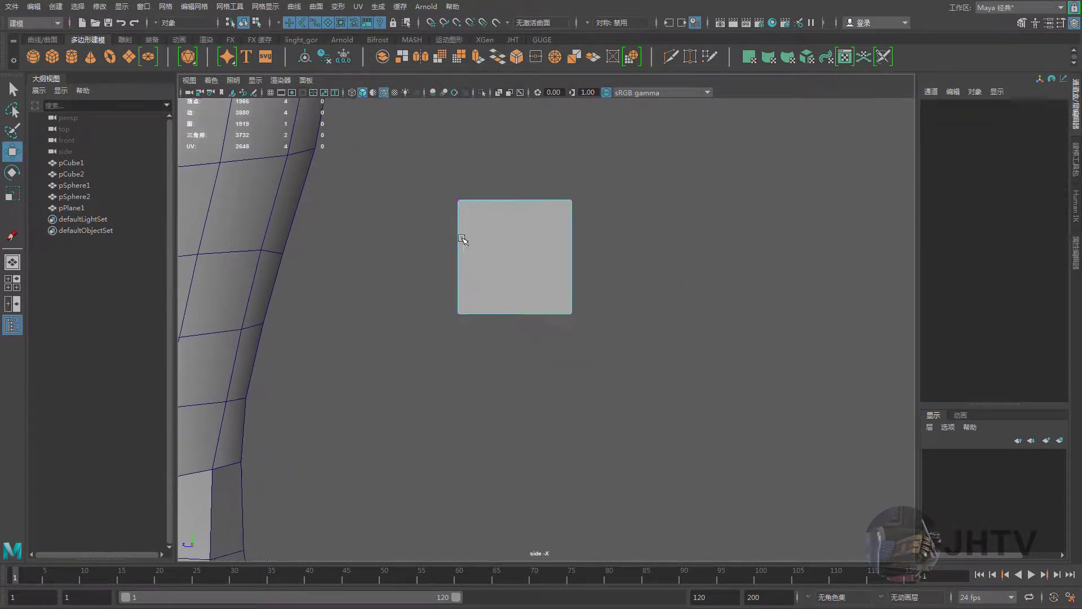
{"action": "left_click_drag", "start_coordinate": [403, 316], "coordinate": [658, 274]}
{"action": "middle_click_drag", "start_coordinate": [598, 312], "coordinate": [579, 276], "text": "alt"}
{"action": "scroll", "coordinate": [579, 277], "scroll_direction": "down", "scroll_amount": 3}
{"action": "left_click_drag", "start_coordinate": [524, 300], "coordinate": [557, 307]}
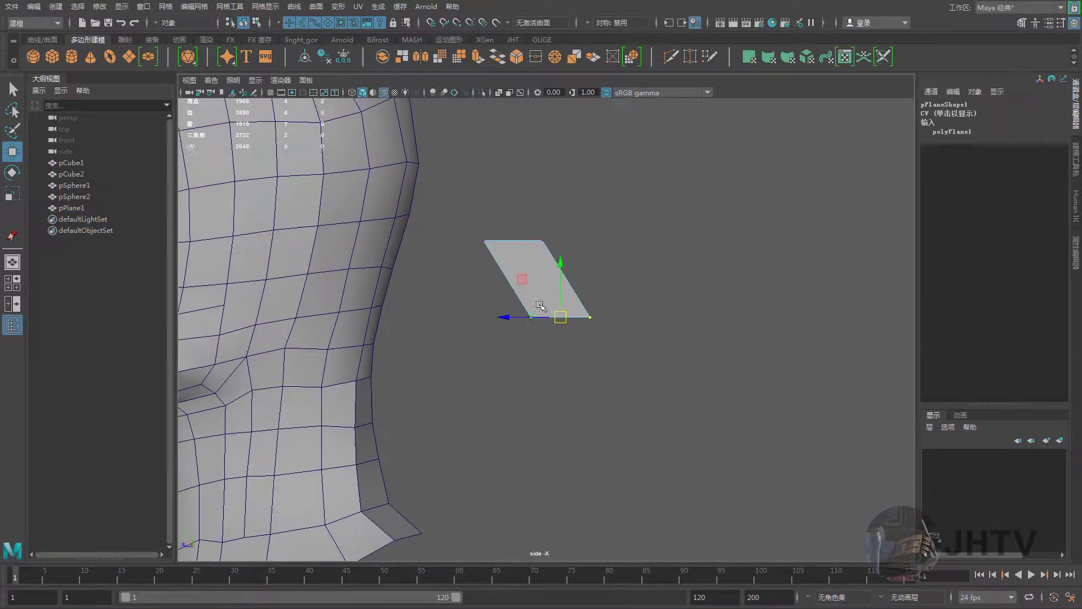
{"action": "key", "text": "e"}
{"action": "mouse_move", "coordinate": [524, 352]}
{"action": "left_mouse_down"}
{"action": "mouse_move", "coordinate": [551, 367]}
{"action": "mouse_move", "coordinate": [568, 357]}
{"action": "left_mouse_up"}
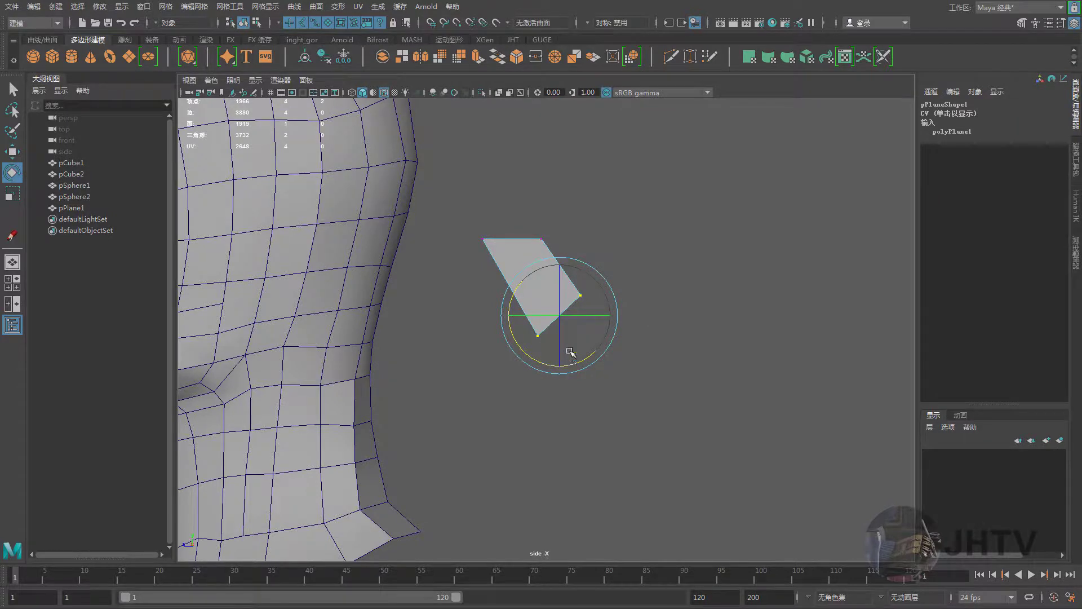
{"action": "key", "text": "w"}
{"action": "middle_click_drag", "start_coordinate": [568, 358], "coordinate": [563, 365], "text": "alt"}
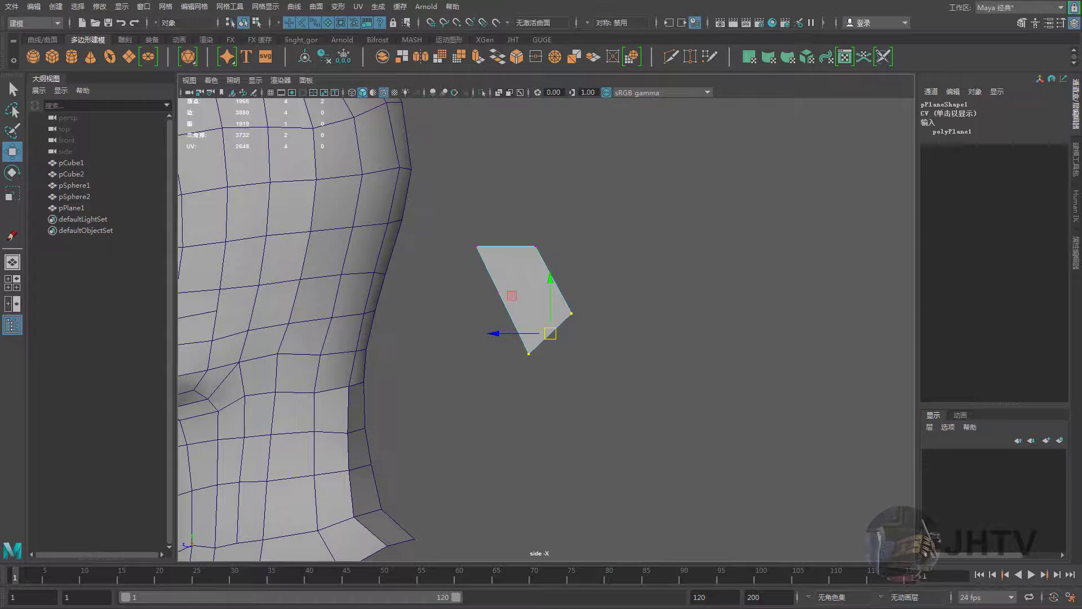
Centre the timg.jpg ear photo in Photo Viewer, study it, then close it
{"action": "middle_click_drag", "start_coordinate": [587, 292], "coordinate": [618, 286], "text": "alt"}
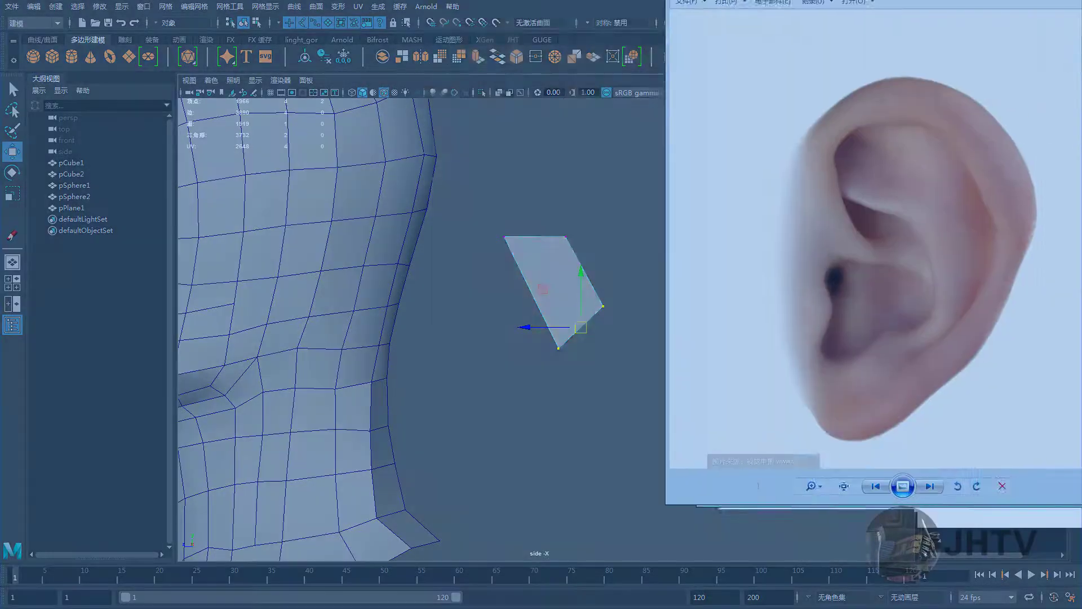
{"action": "left_click_drag", "start_coordinate": [957, 12], "coordinate": [623, 46]}
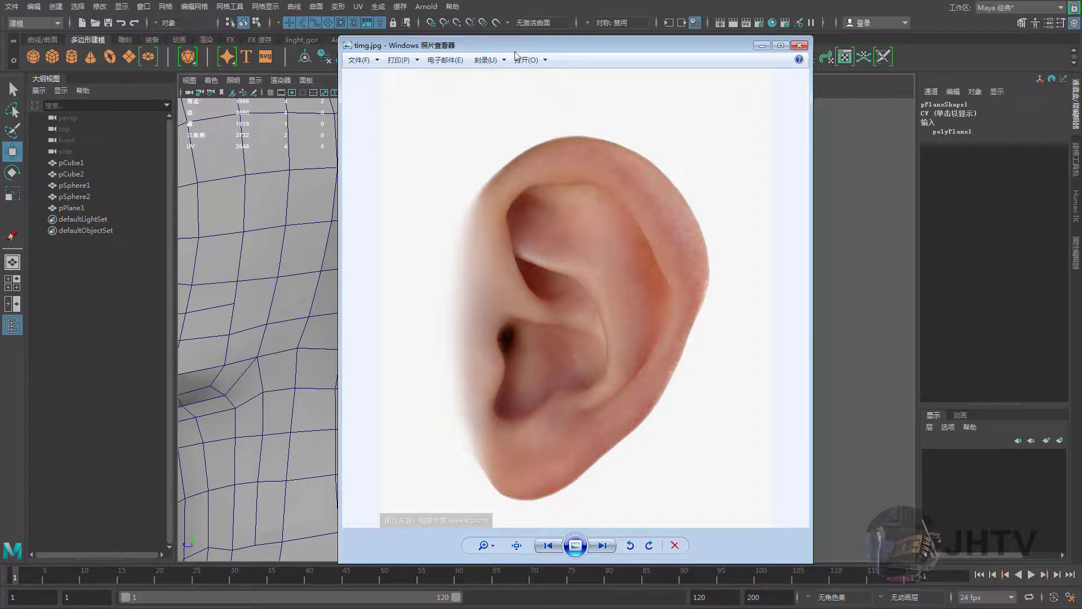
{"action": "left_click_drag", "start_coordinate": [575, 47], "coordinate": [555, 41]}
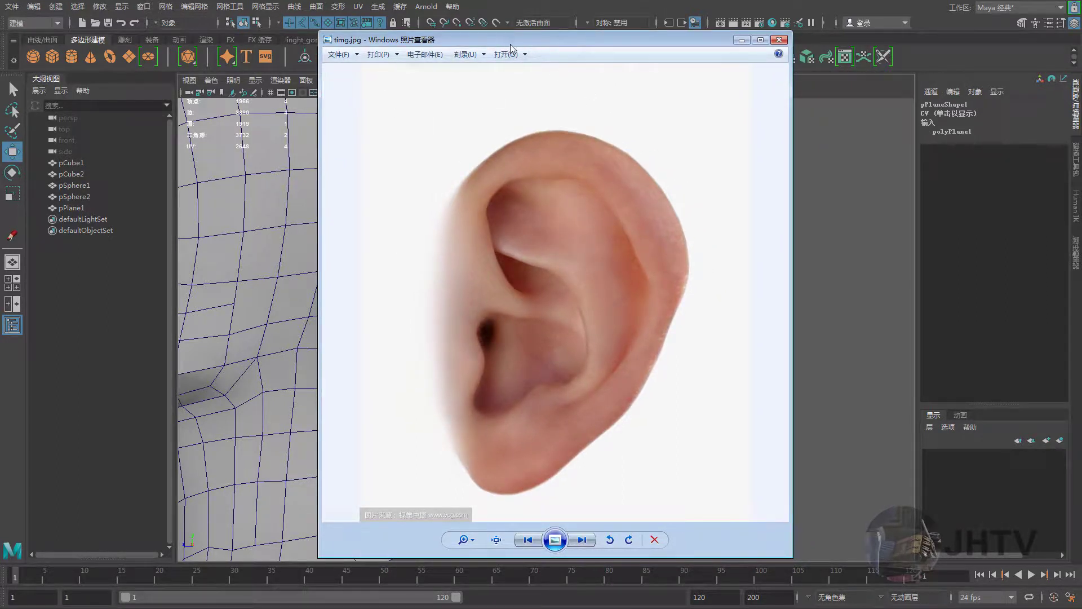
{"action": "left_click_drag", "start_coordinate": [511, 45], "coordinate": [538, 44]}
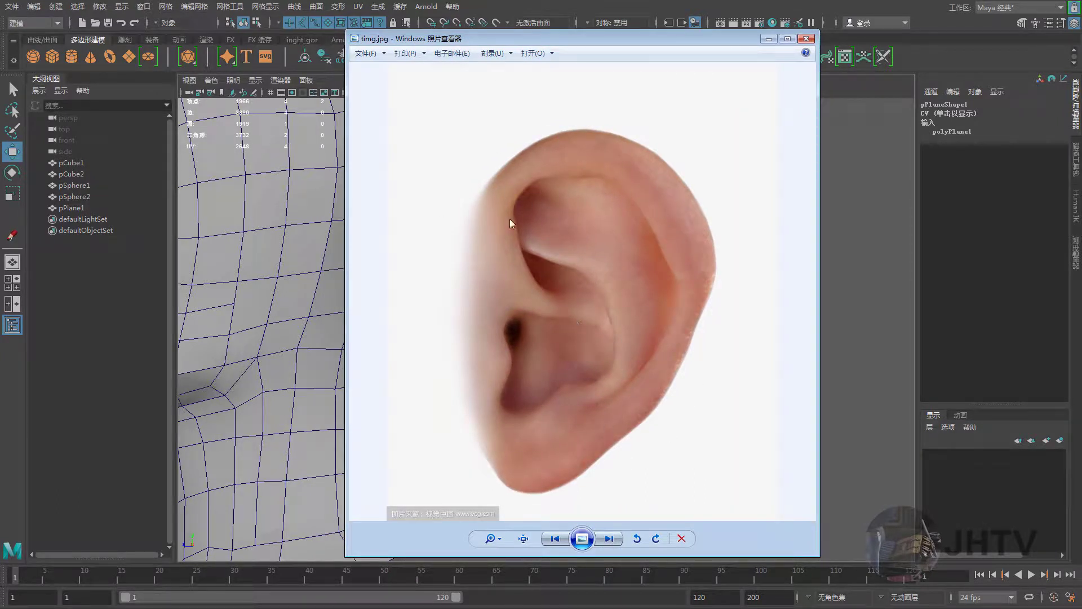
{"action": "key", "text": "Escape"}
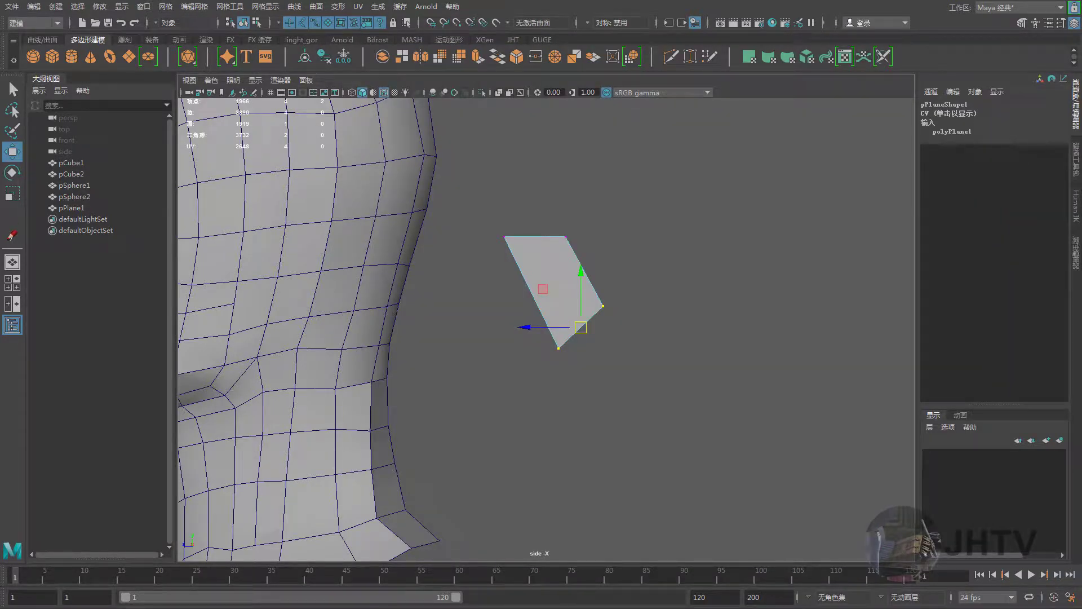
Recentre the plane in side view and briefly bring the ear photo back before dismissing it
{"action": "middle_click_drag", "start_coordinate": [524, 332], "coordinate": [517, 339], "text": "alt"}
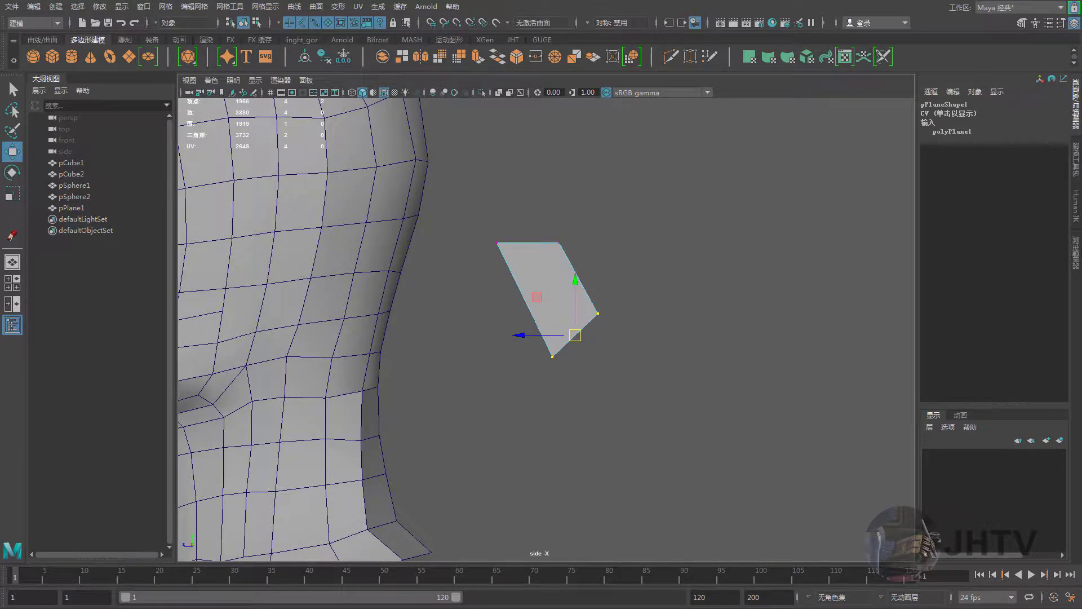
{"action": "key", "text": "alt+Tab"}
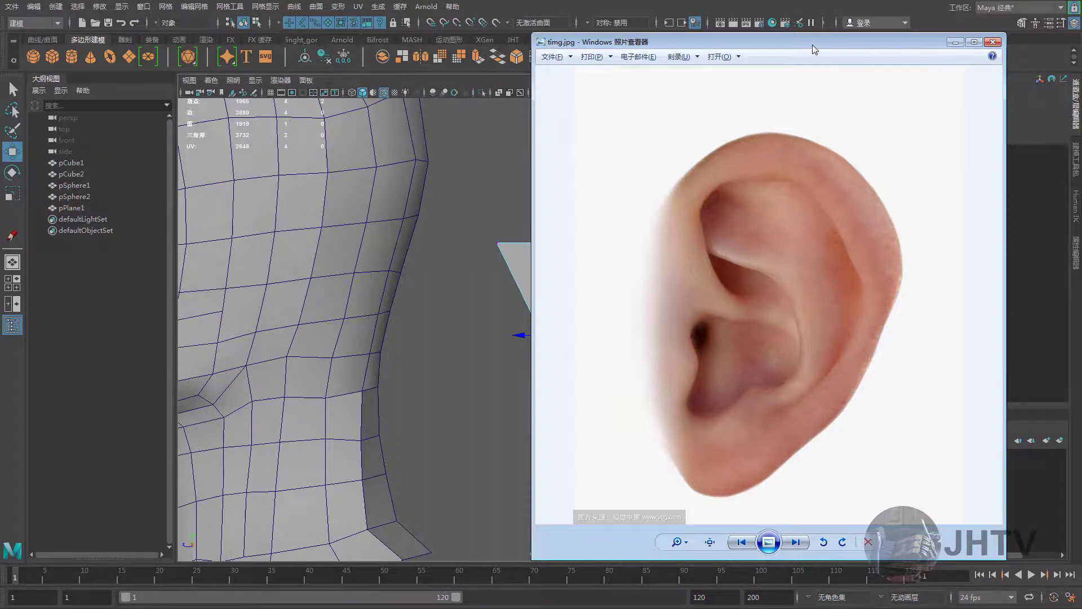
{"action": "key", "text": "alt+Tab"}
{"action": "scroll", "coordinate": [578, 225], "scroll_direction": "up", "scroll_amount": 1}
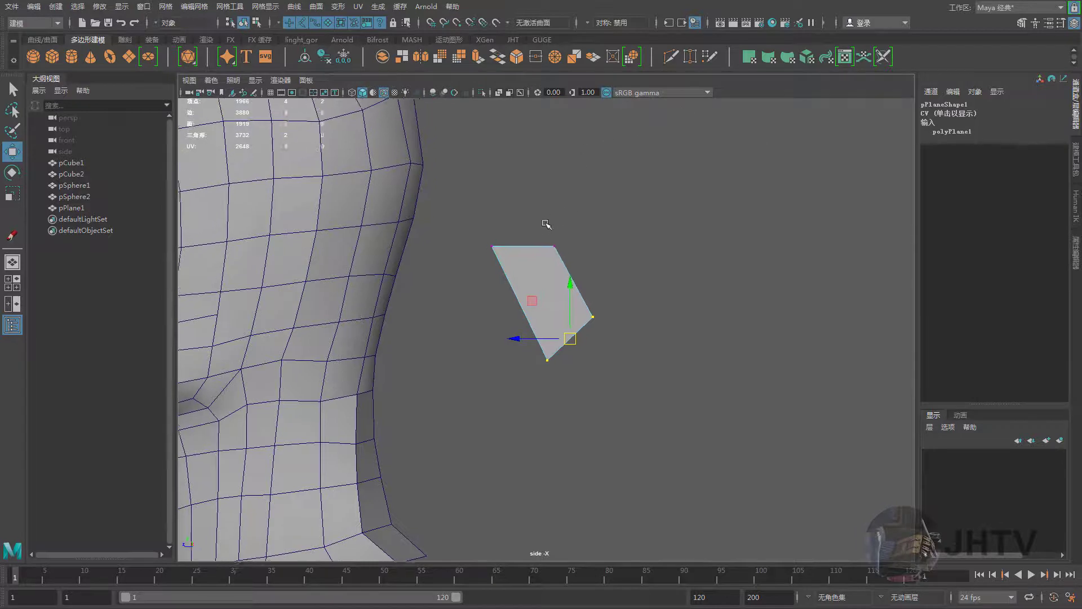
{"action": "scroll", "coordinate": [580, 316], "scroll_direction": "up", "scroll_amount": 2}
Shift the plane's vertices right and select its top vertices for shaping
{"action": "left_click_drag", "start_coordinate": [462, 408], "coordinate": [626, 269]}
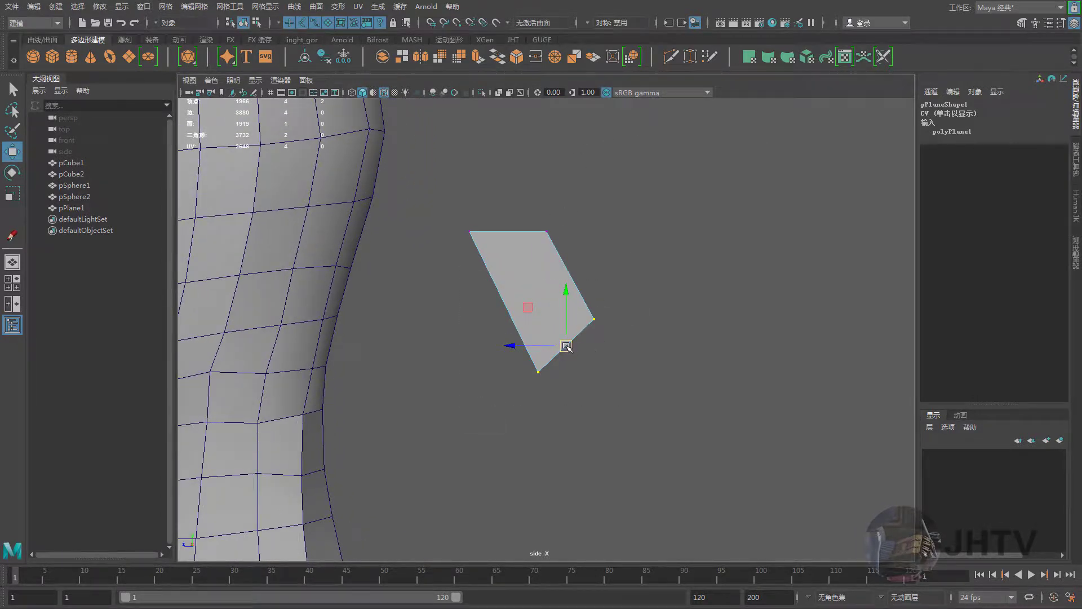
{"action": "left_click_drag", "start_coordinate": [566, 346], "coordinate": [578, 350]}
{"action": "middle_click_drag", "start_coordinate": [482, 243], "coordinate": [492, 289], "text": "alt"}
{"action": "mouse_move", "coordinate": [465, 262]}
{"action": "left_mouse_down"}
{"action": "mouse_move", "coordinate": [575, 294]}
{"action": "mouse_move", "coordinate": [546, 288]}
{"action": "left_mouse_up"}
{"action": "key", "text": "e"}
{"action": "key", "text": "w"}
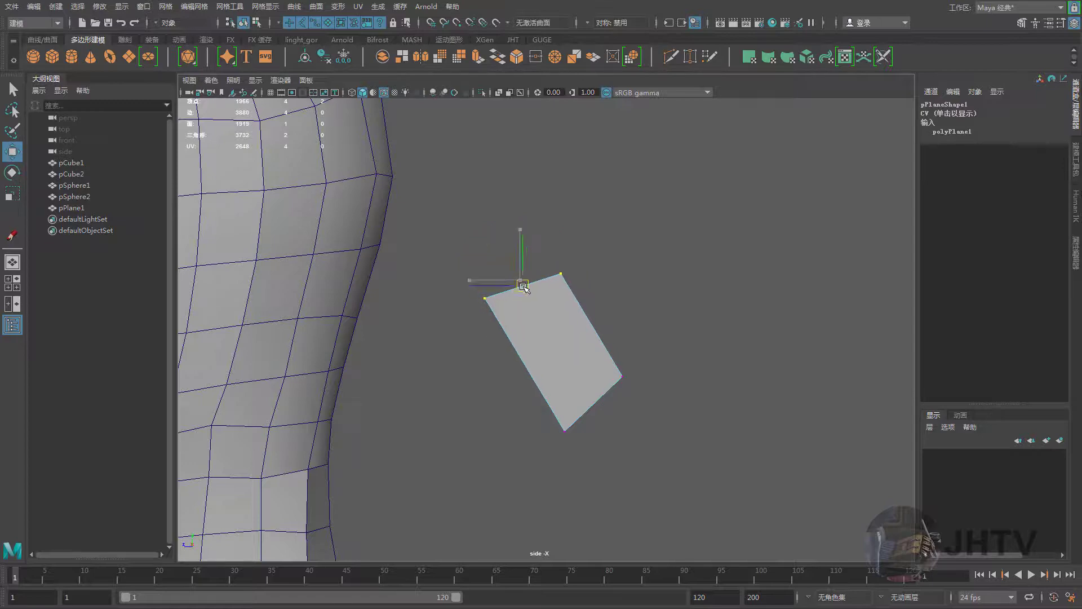
{"action": "scroll", "coordinate": [524, 313], "scroll_direction": "down", "scroll_amount": 1}
{"action": "scroll", "coordinate": [525, 313], "scroll_direction": "down", "scroll_amount": 3}
{"action": "scroll", "coordinate": [524, 312], "scroll_direction": "up", "scroll_amount": 3}
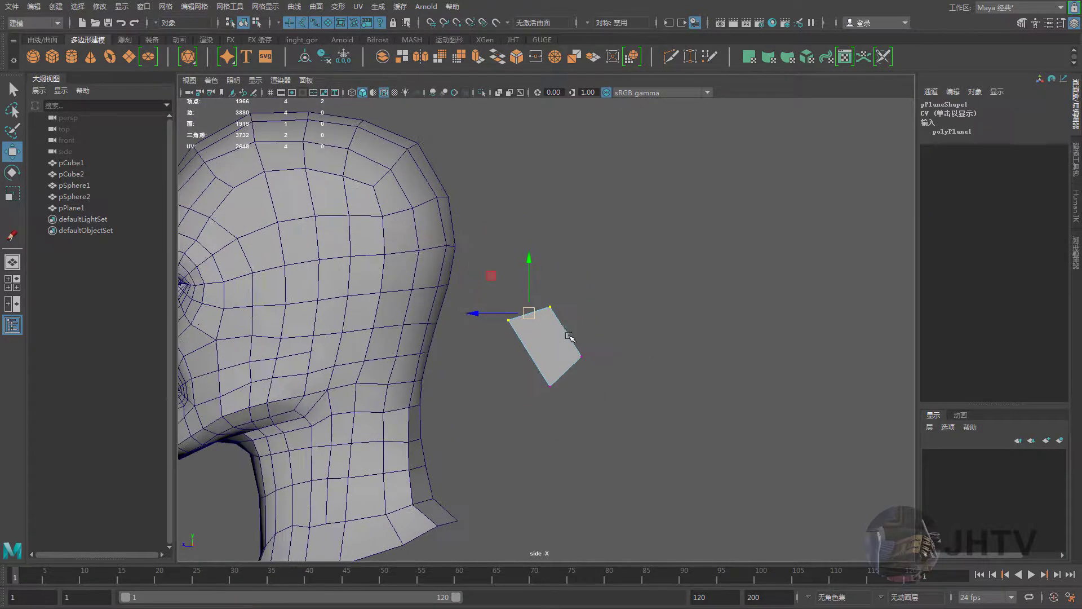
Extrude the plane's top edge upward into a second segment and angle it
{"action": "right_click_drag", "start_coordinate": [536, 313], "coordinate": [508, 314]}
{"action": "scroll", "coordinate": [510, 317], "scroll_direction": "down", "scroll_amount": 1}
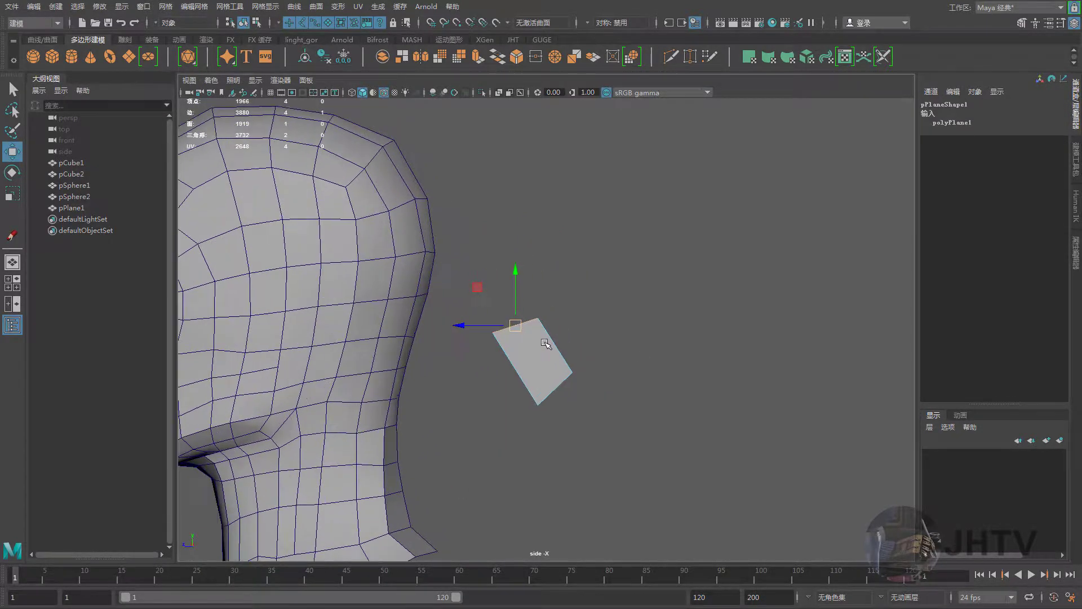
{"action": "left_click", "coordinate": [518, 325]}
{"action": "key", "text": "ctrl+e"}
{"action": "mouse_move", "coordinate": [523, 334]}
{"action": "left_mouse_down"}
{"action": "mouse_move", "coordinate": [491, 285]}
{"action": "mouse_move", "coordinate": [495, 248]}
{"action": "mouse_move", "coordinate": [552, 265]}
{"action": "left_mouse_up"}
{"action": "key", "text": "e"}
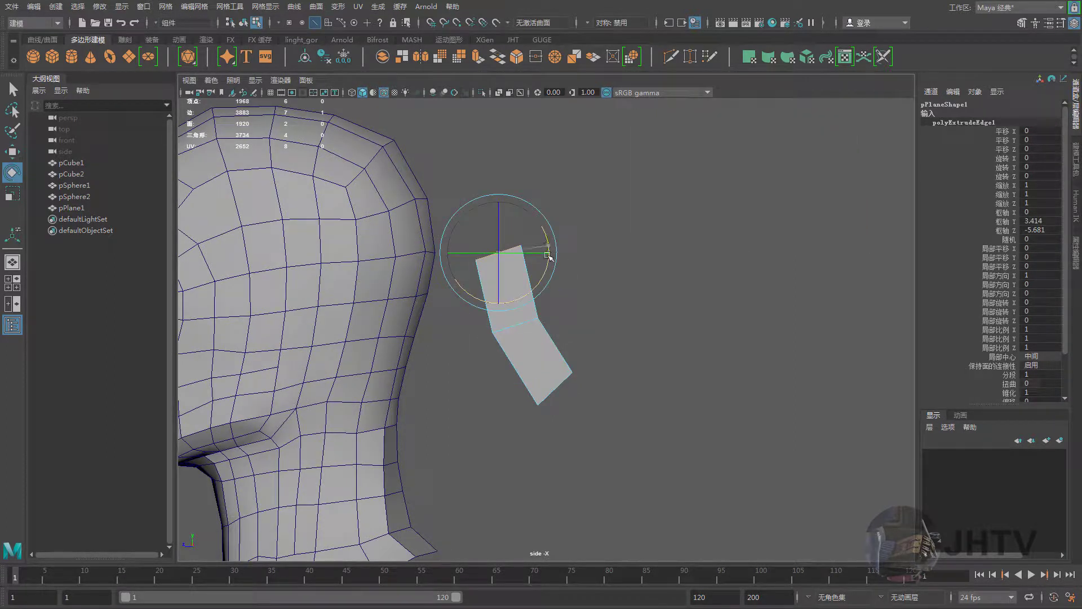
{"action": "key", "text": "w"}
Extrude the top edge again, pulling it up into a third segment
{"action": "scroll", "coordinate": [508, 268], "scroll_direction": "down", "scroll_amount": 1}
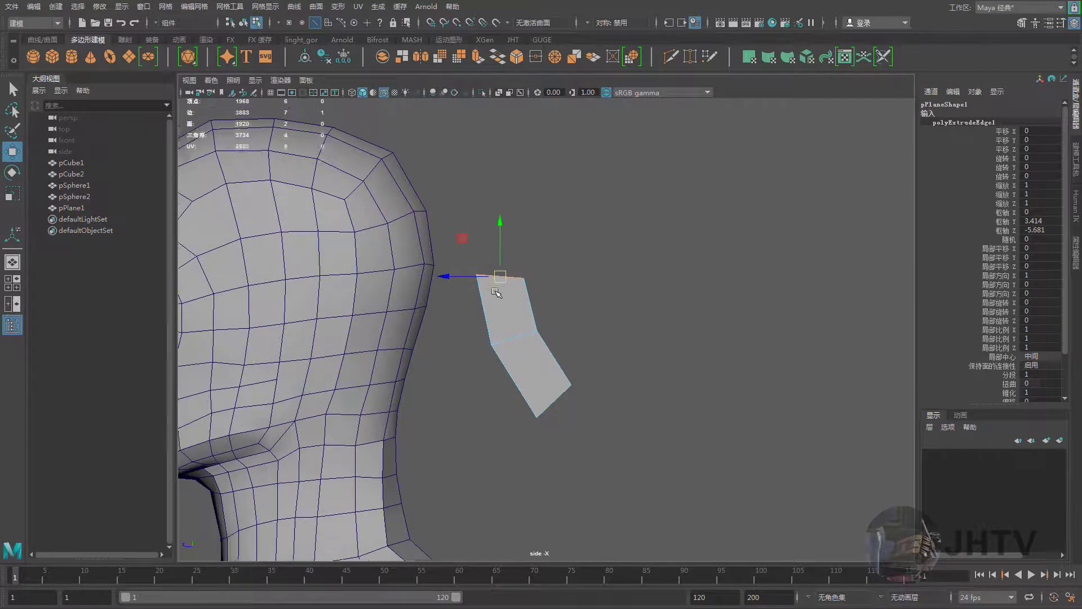
{"action": "scroll", "coordinate": [518, 289], "scroll_direction": "down", "scroll_amount": 1}
{"action": "key", "text": "ctrl+e"}
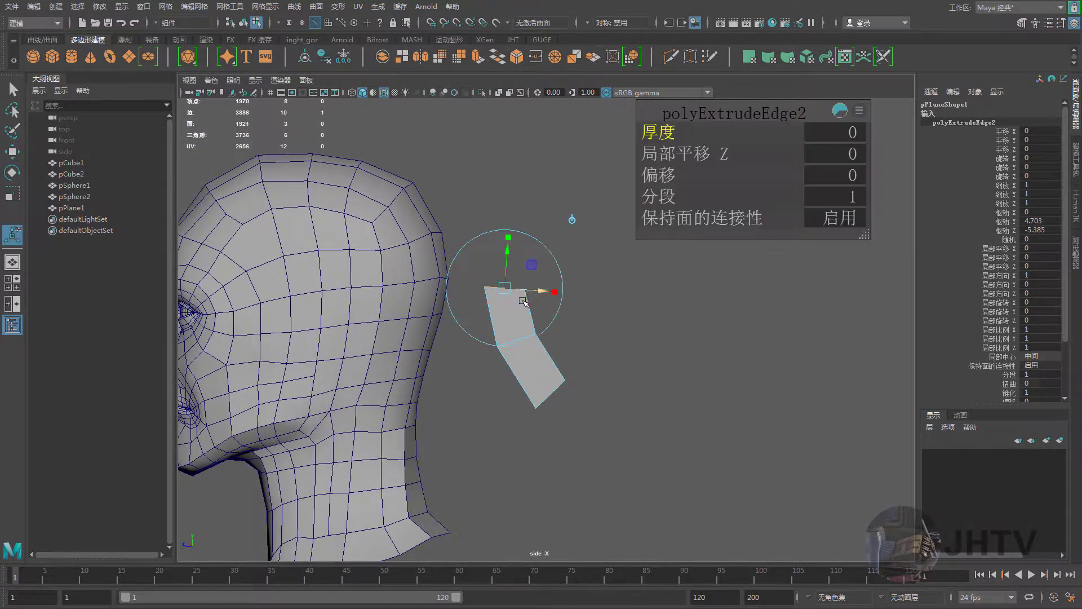
{"action": "mouse_move", "coordinate": [506, 288]}
{"action": "left_mouse_down"}
{"action": "mouse_move", "coordinate": [516, 222]}
{"action": "mouse_move", "coordinate": [562, 241]}
{"action": "mouse_move", "coordinate": [561, 258]}
{"action": "left_mouse_up"}
{"action": "key", "text": "e"}
{"action": "key", "text": "w"}
{"action": "scroll", "coordinate": [530, 290], "scroll_direction": "down", "scroll_amount": 1}
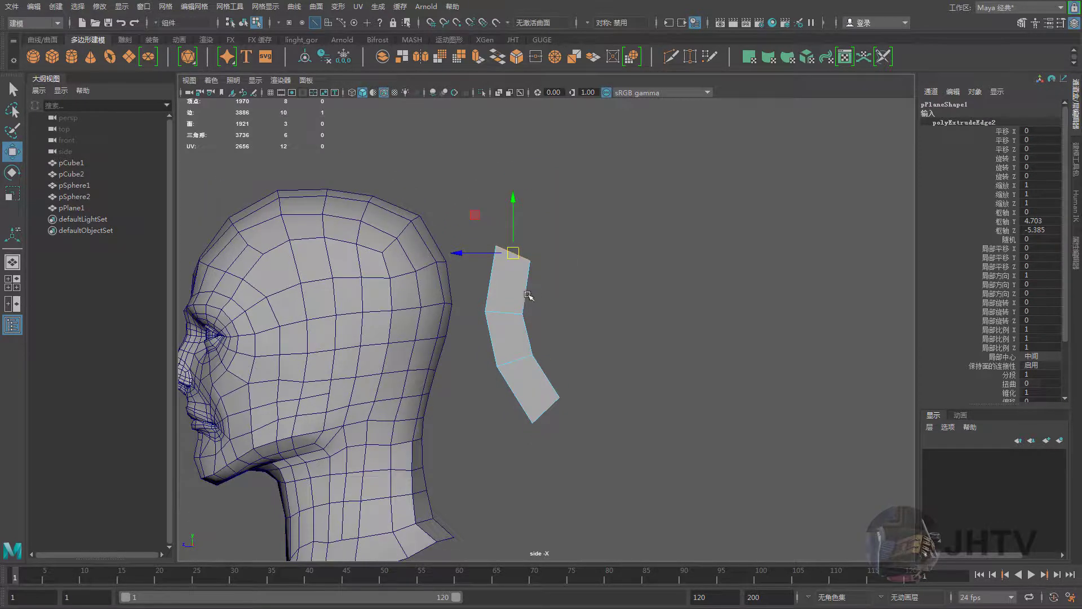
Raise the strip's middle, lower and bottom vertices to start the curve
{"action": "right_click_drag", "start_coordinate": [496, 270], "coordinate": [462, 282]}
{"action": "scroll", "coordinate": [541, 328], "scroll_direction": "up", "scroll_amount": 3}
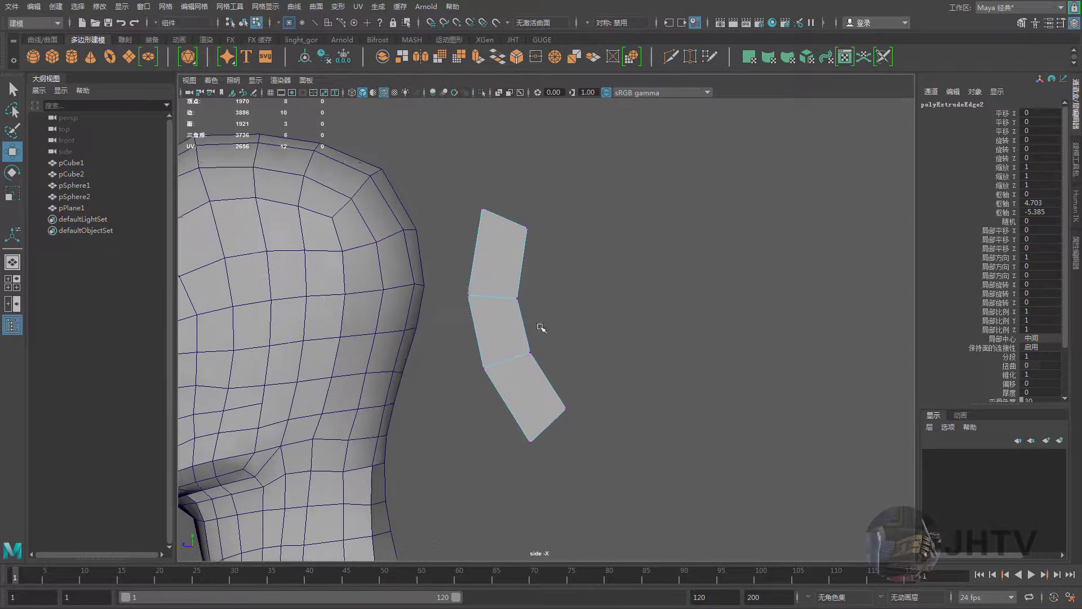
{"action": "left_click_drag", "start_coordinate": [435, 269], "coordinate": [584, 329]}
{"action": "left_click_drag", "start_coordinate": [492, 296], "coordinate": [488, 289]}
{"action": "mouse_move", "coordinate": [460, 331]}
{"action": "left_mouse_down"}
{"action": "mouse_move", "coordinate": [541, 375]}
{"action": "mouse_move", "coordinate": [513, 351]}
{"action": "left_mouse_up"}
{"action": "left_click_drag", "start_coordinate": [483, 476], "coordinate": [609, 369]}
{"action": "mouse_move", "coordinate": [555, 423]}
{"action": "left_mouse_down"}
{"action": "mouse_move", "coordinate": [569, 409]}
{"action": "mouse_move", "coordinate": [547, 425]}
{"action": "left_mouse_up"}
{"action": "left_click", "coordinate": [536, 430]}
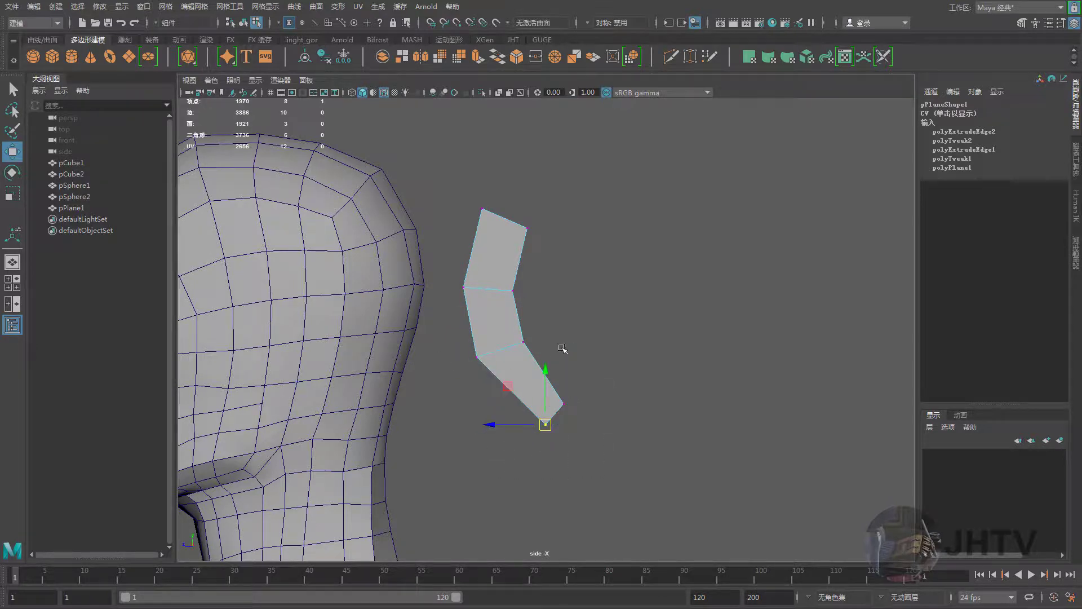
Nudge the middle-right, upper and lower-left vertices to smooth the arc
{"action": "left_click", "coordinate": [526, 343]}
{"action": "left_click_drag", "start_coordinate": [530, 346], "coordinate": [527, 352]}
{"action": "left_click", "coordinate": [512, 290]}
{"action": "left_click_drag", "start_coordinate": [512, 290], "coordinate": [471, 286]}
{"action": "left_click", "coordinate": [465, 286]}
{"action": "left_click", "coordinate": [477, 357]}
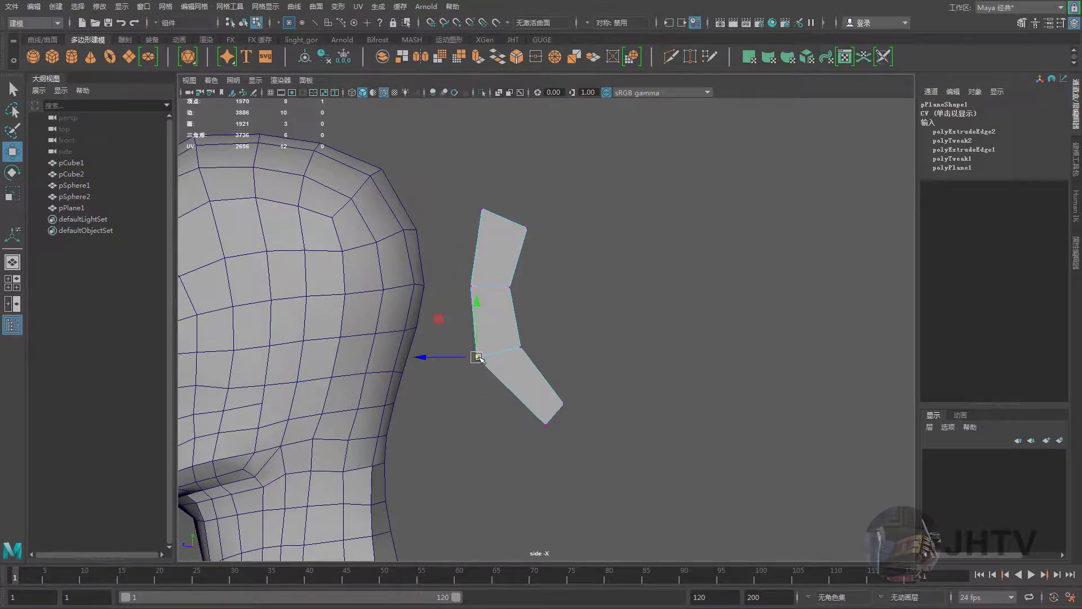
{"action": "mouse_move", "coordinate": [477, 357]}
{"action": "left_mouse_down"}
{"action": "mouse_move", "coordinate": [518, 357]}
{"action": "mouse_move", "coordinate": [529, 344]}
{"action": "left_mouse_up"}
{"action": "left_click", "coordinate": [548, 333]}
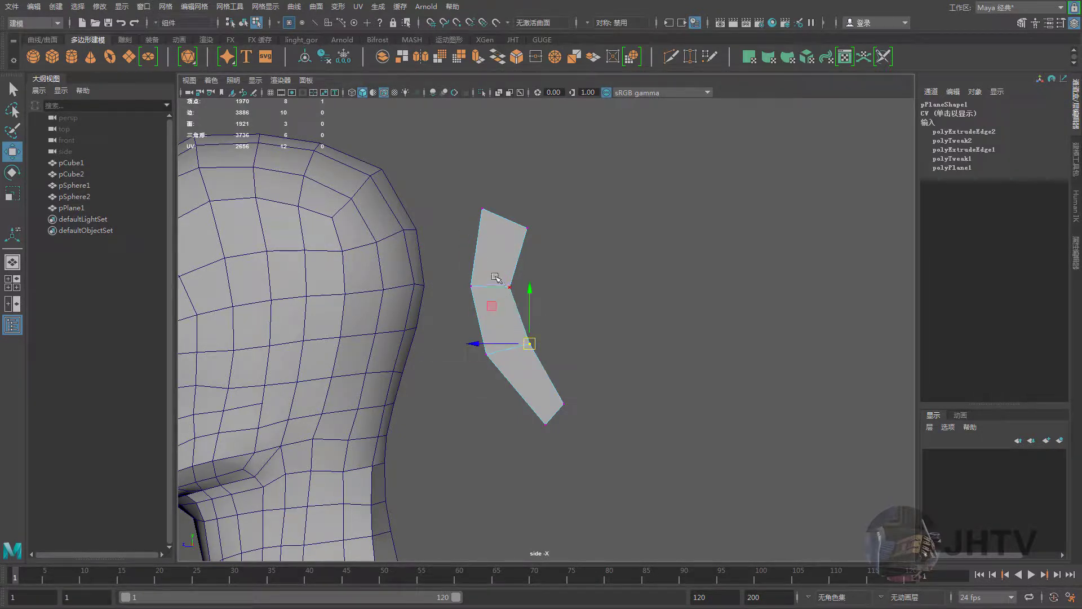
{"action": "left_click", "coordinate": [510, 287]}
{"action": "middle_click_drag", "start_coordinate": [516, 290], "coordinate": [513, 318], "text": "alt"}
Extrude the top edge up and right, turning the new end edge upright
{"action": "right_click_drag", "start_coordinate": [496, 270], "coordinate": [496, 242]}
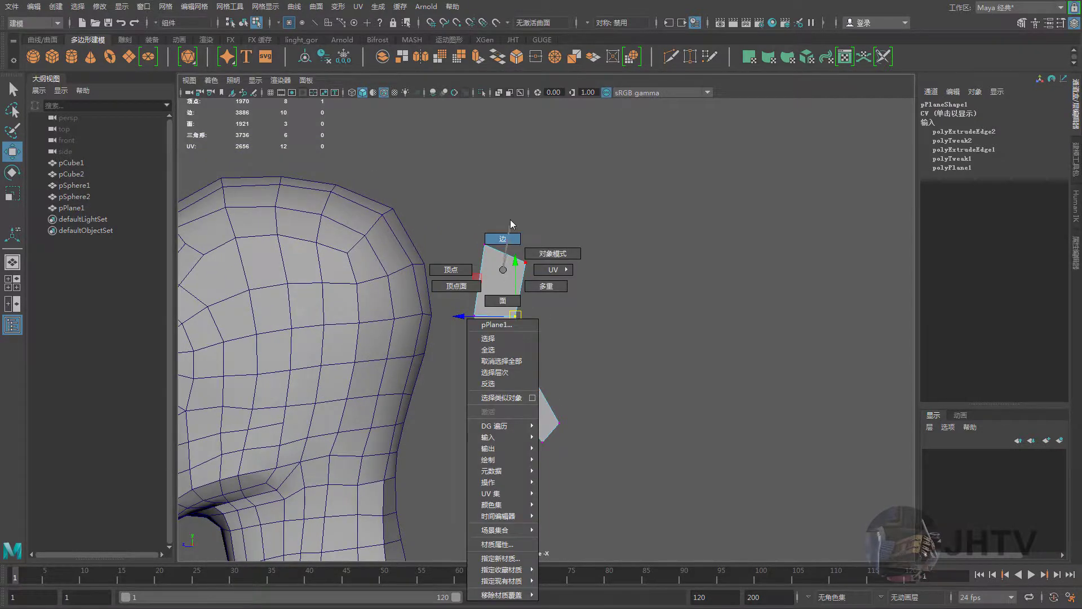
{"action": "left_click", "coordinate": [506, 254]}
{"action": "middle_click_drag", "start_coordinate": [495, 296], "coordinate": [480, 309], "text": "alt"}
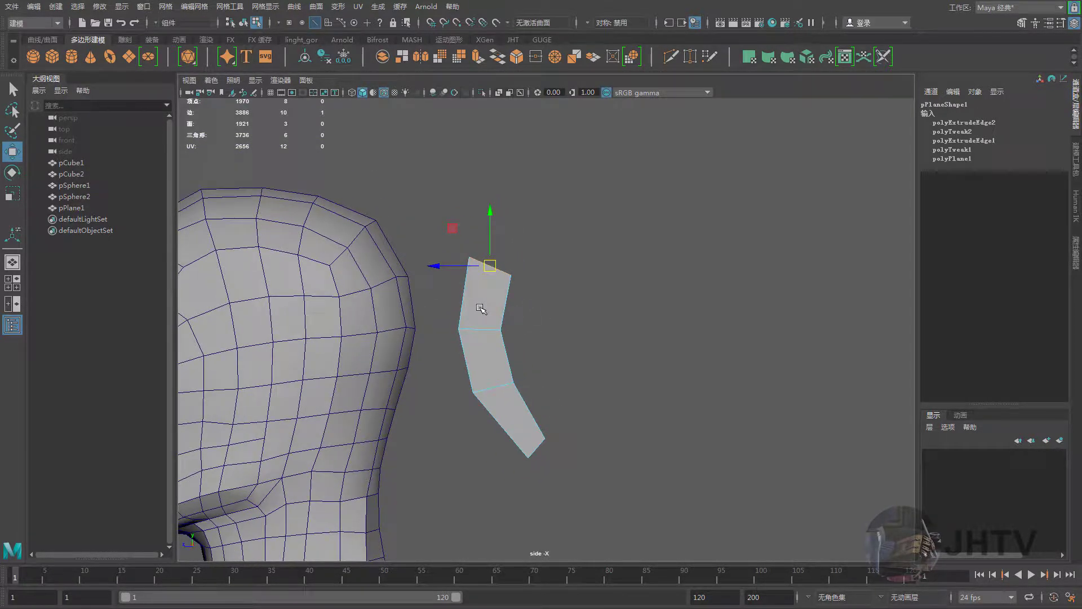
{"action": "key", "text": "ctrl+e"}
{"action": "key", "text": "w"}
{"action": "left_click_drag", "start_coordinate": [490, 266], "coordinate": [571, 201]}
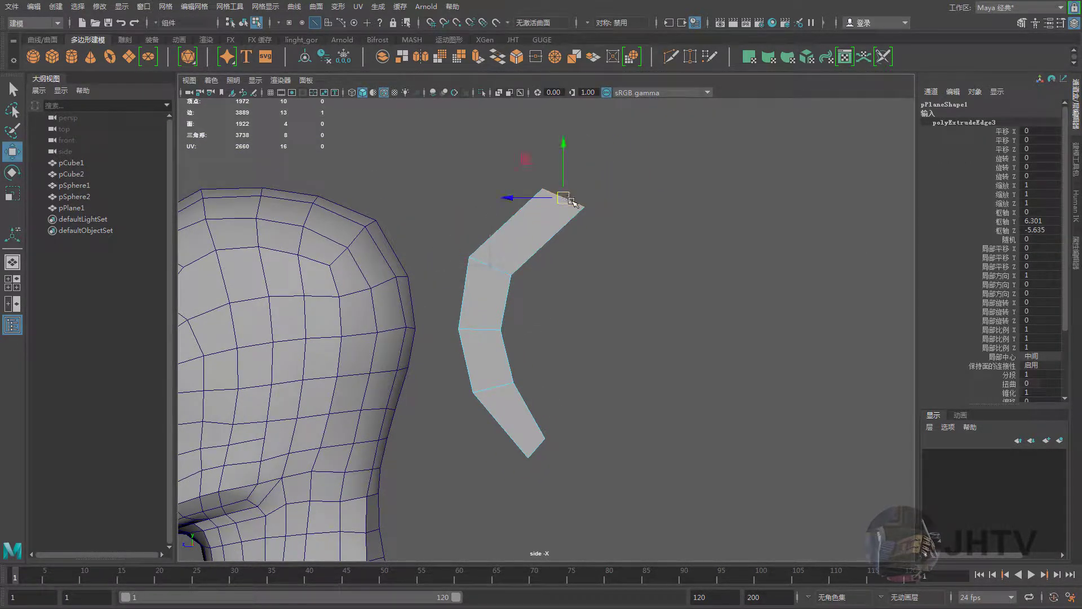
{"action": "key", "text": "e"}
{"action": "left_click_drag", "start_coordinate": [613, 231], "coordinate": [572, 248]}
{"action": "key", "text": "w"}
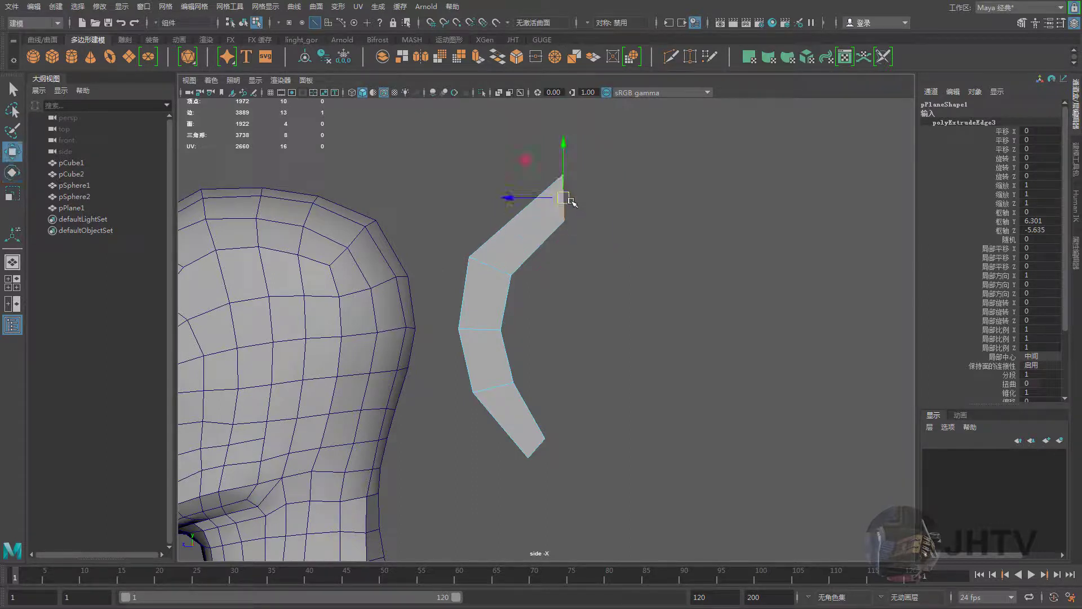
{"action": "left_click_drag", "start_coordinate": [571, 201], "coordinate": [556, 200]}
Adjust the right corner and top vertices of the new segment
{"action": "right_click_drag", "start_coordinate": [557, 200], "coordinate": [562, 221]}
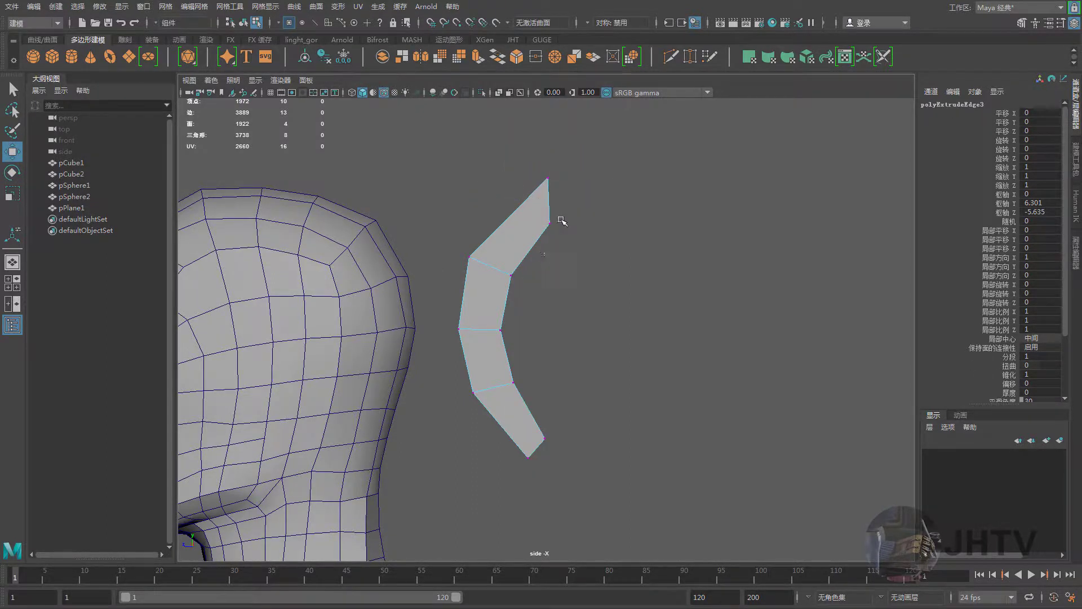
{"action": "left_click", "coordinate": [549, 223]}
{"action": "left_click_drag", "start_coordinate": [530, 223], "coordinate": [534, 222]}
{"action": "left_click", "coordinate": [547, 180]}
{"action": "left_click_drag", "start_coordinate": [508, 179], "coordinate": [502, 180]}
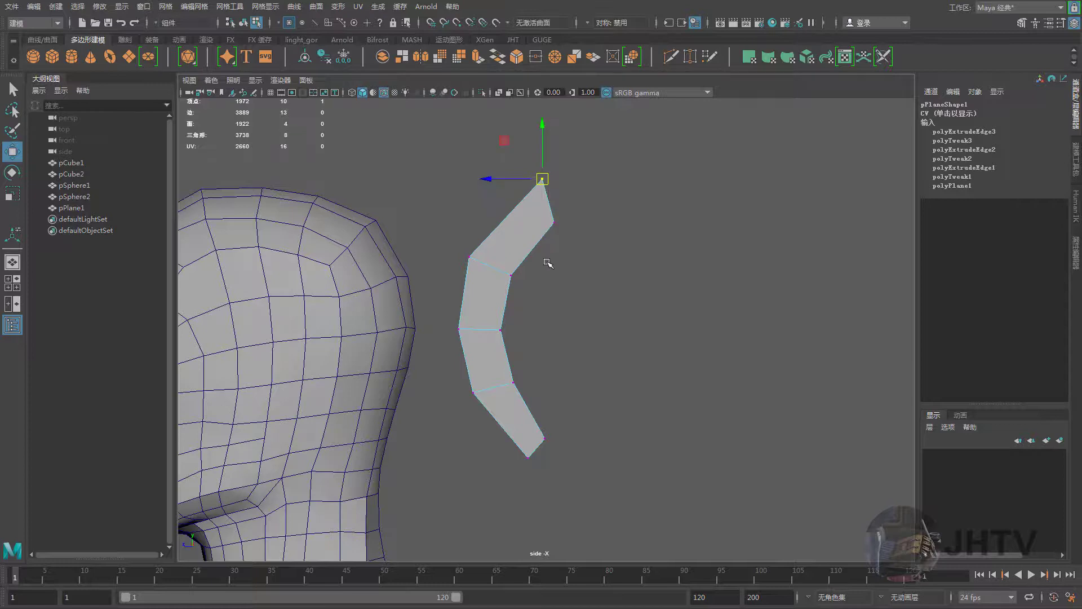
{"action": "middle_click_drag", "start_coordinate": [548, 263], "coordinate": [541, 267], "text": "alt"}
Extrude the top edge once more into a horizontal segment along the rim
{"action": "right_click_drag", "start_coordinate": [536, 218], "coordinate": [536, 182]}
{"action": "left_click", "coordinate": [541, 205]}
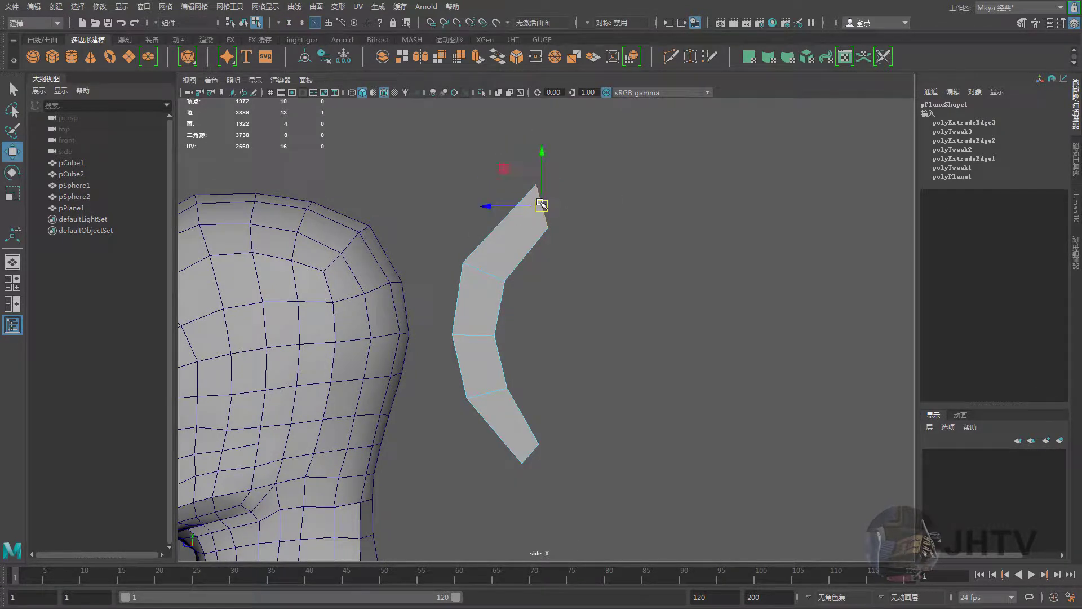
{"action": "key", "text": "ctrl+e"}
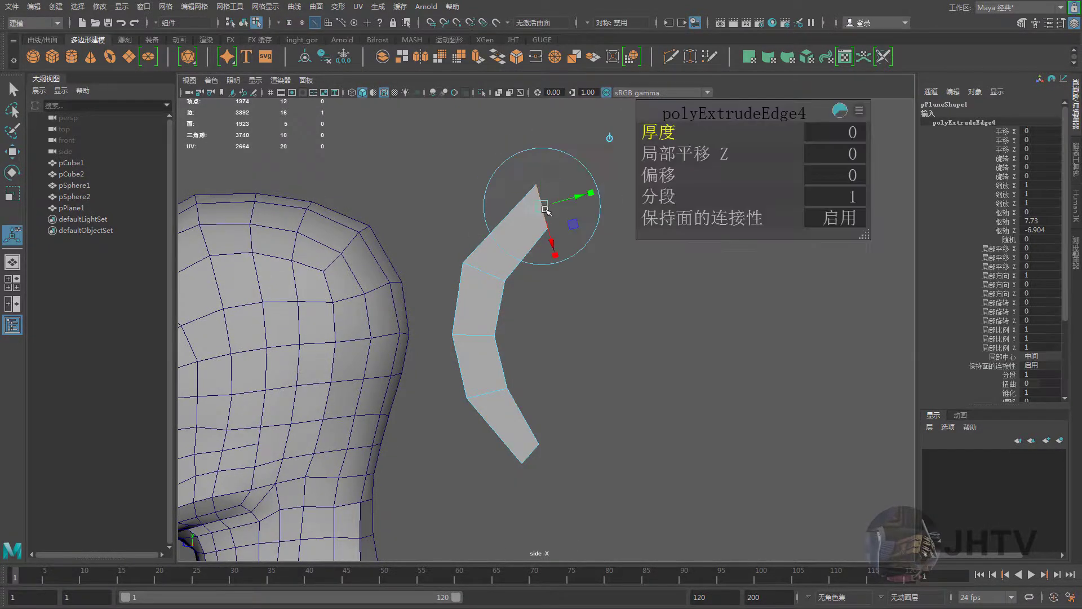
{"action": "mouse_move", "coordinate": [541, 205]}
{"action": "left_mouse_down"}
{"action": "mouse_move", "coordinate": [648, 188]}
{"action": "mouse_move", "coordinate": [626, 188]}
{"action": "mouse_move", "coordinate": [647, 244]}
{"action": "left_mouse_up"}
{"action": "key", "text": "e"}
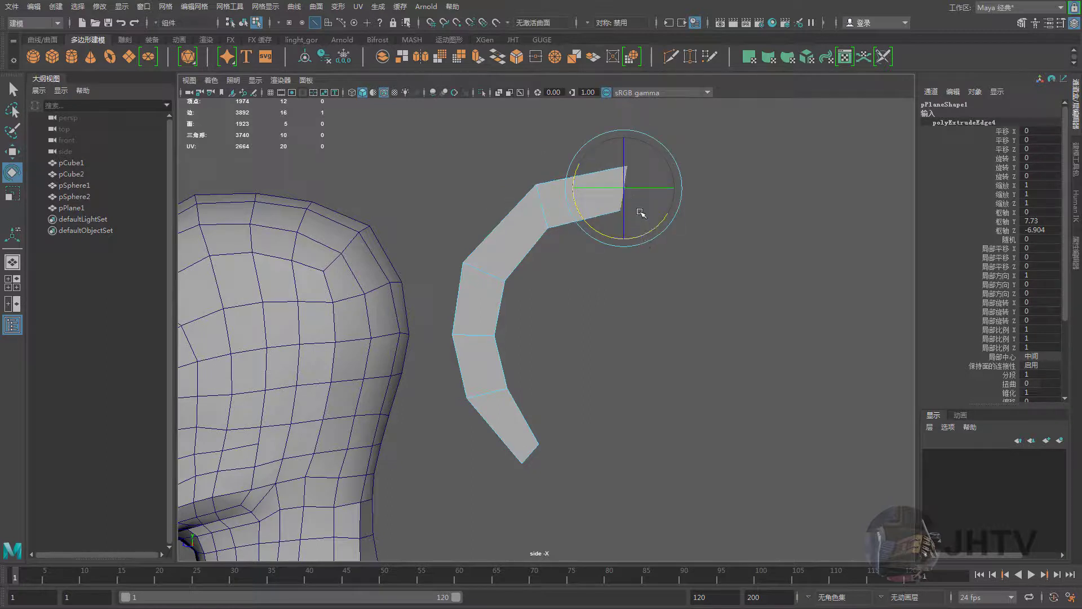
{"action": "key", "text": "w"}
{"action": "left_click_drag", "start_coordinate": [630, 191], "coordinate": [620, 192]}
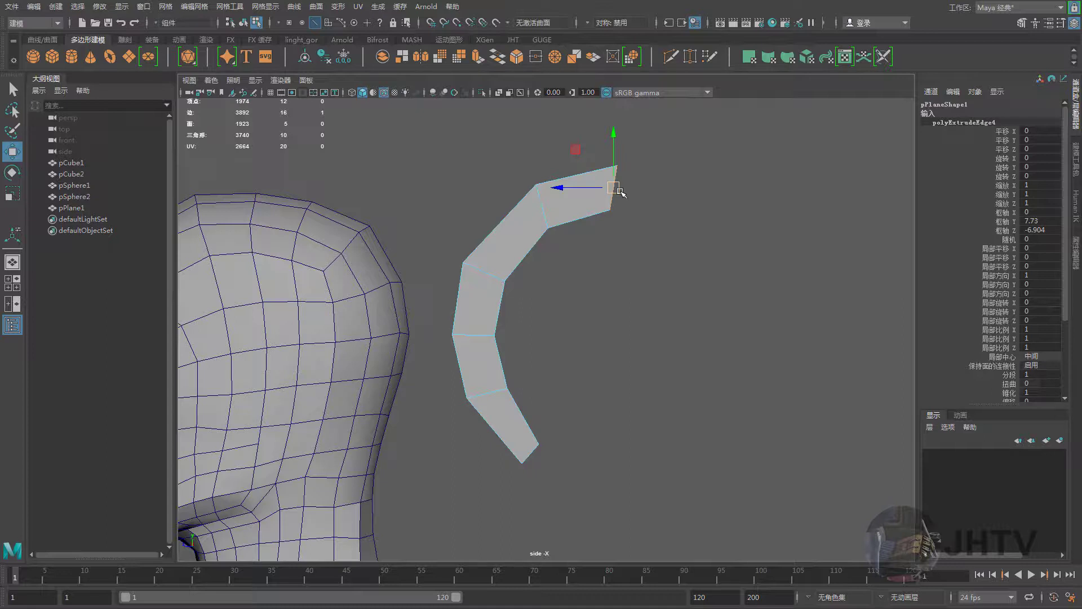
{"action": "scroll", "coordinate": [592, 349], "scroll_direction": "down", "scroll_amount": 2}
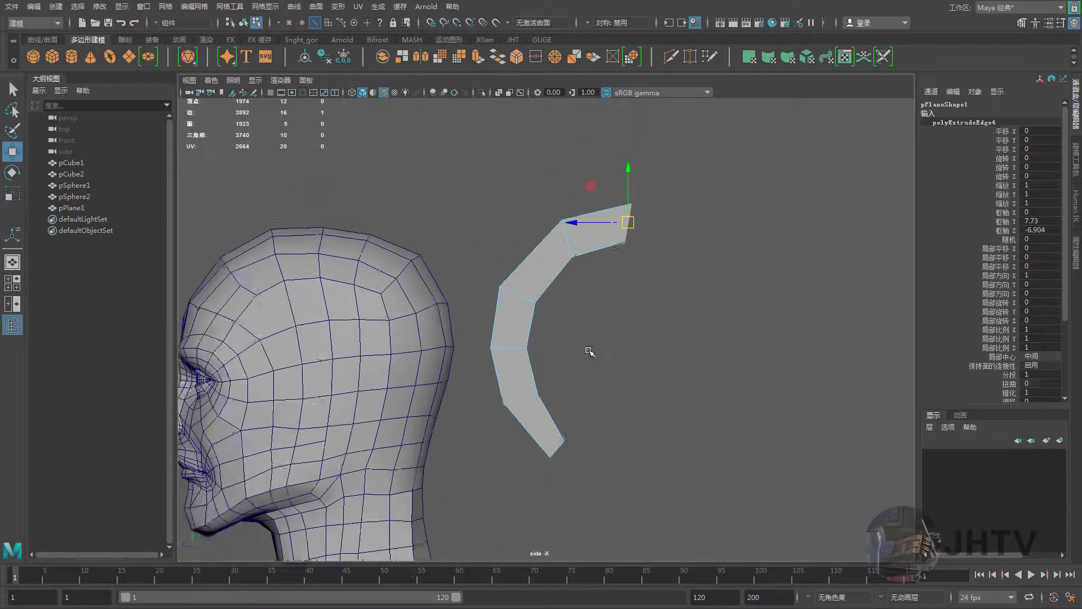
{"action": "scroll", "coordinate": [575, 333], "scroll_direction": "down", "scroll_amount": 1}
Orbit around the head in the perspective view to inspect the curved strip
{"action": "right_click_drag", "start_coordinate": [546, 256], "coordinate": [582, 337]}
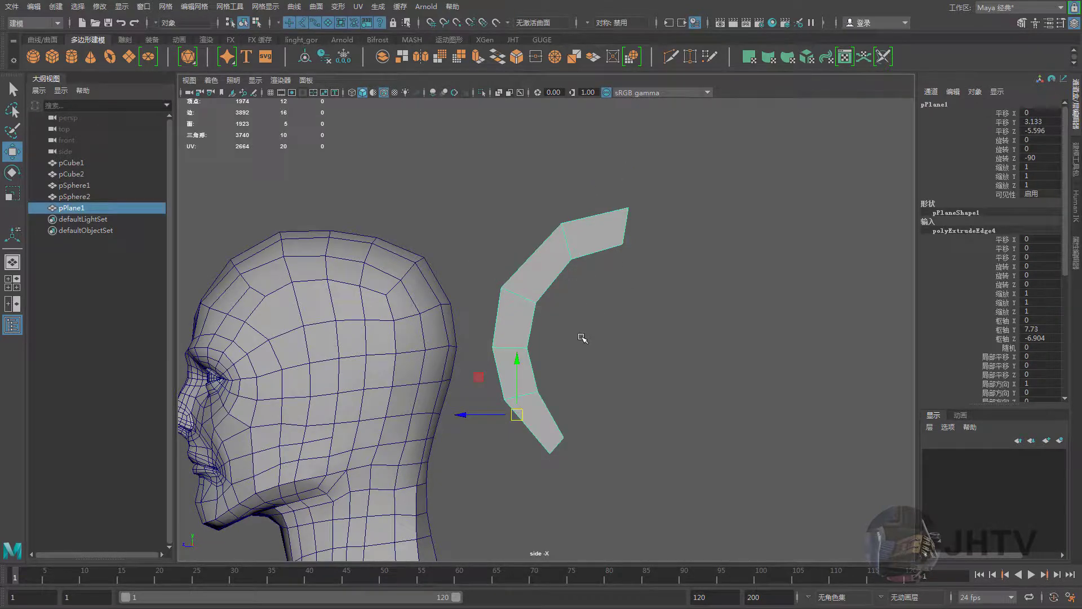
{"action": "key", "text": "space"}
{"action": "left_click_drag", "start_coordinate": [575, 295], "coordinate": [623, 295]}
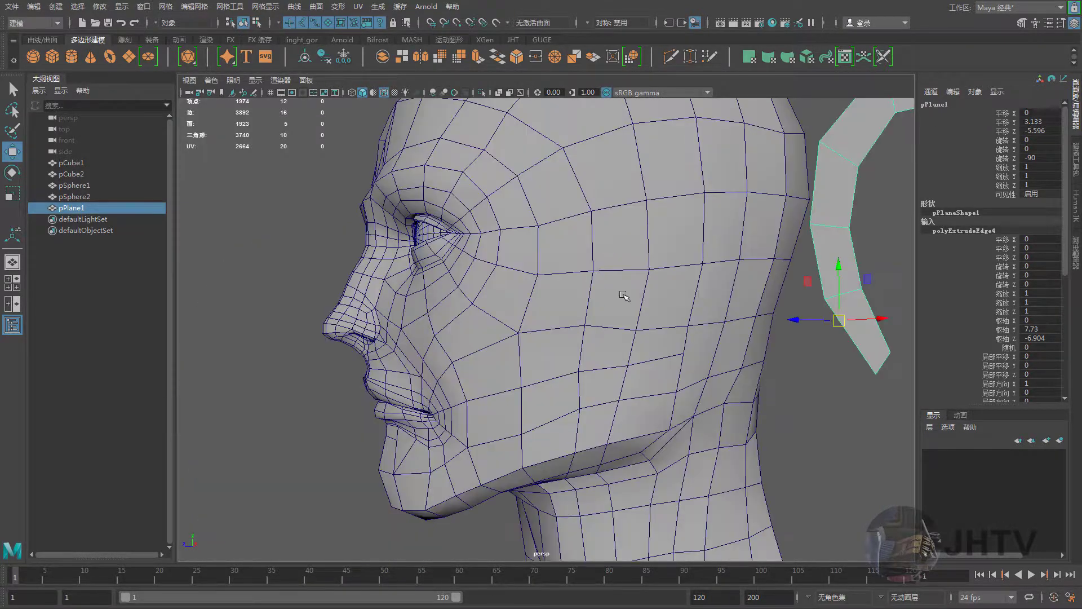
{"action": "scroll", "coordinate": [488, 313], "scroll_direction": "down", "scroll_amount": 2}
{"action": "mouse_move", "coordinate": [487, 313]}
{"action": "left_mouse_down", "text": "alt"}
{"action": "mouse_move", "coordinate": [502, 336]}
{"action": "mouse_move", "coordinate": [599, 345]}
{"action": "left_mouse_up", "text": "alt"}
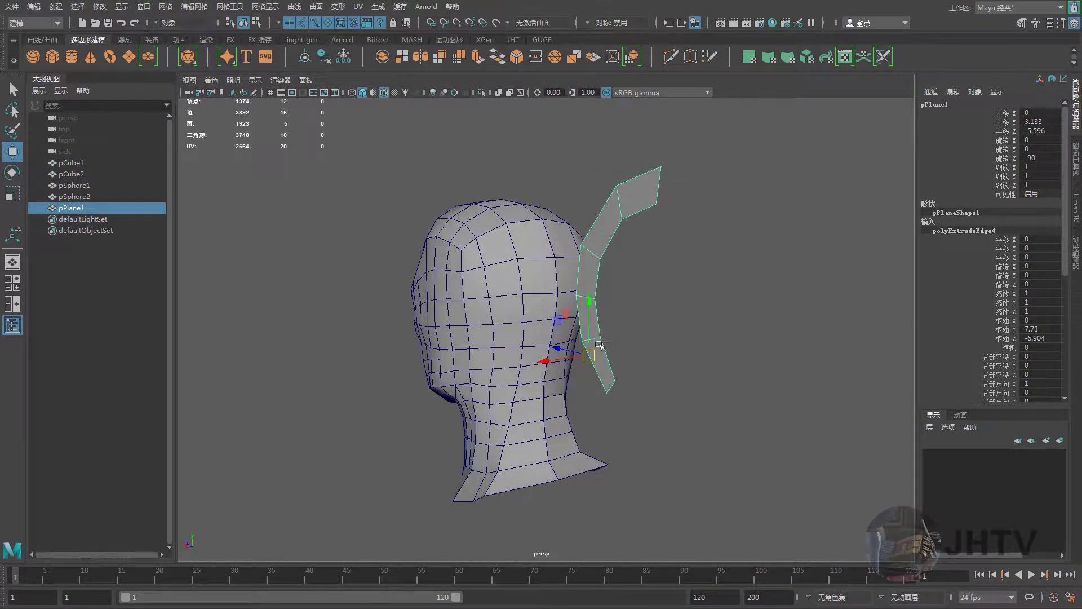
{"action": "right_click_drag", "start_coordinate": [614, 205], "coordinate": [561, 204]}
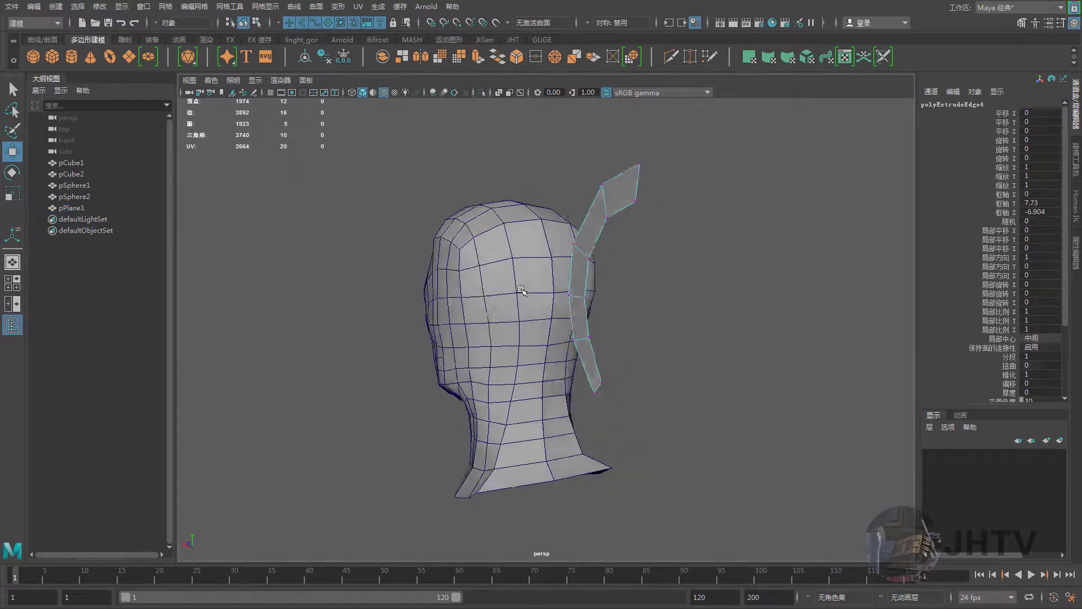
{"action": "left_click_drag", "start_coordinate": [561, 204], "coordinate": [603, 211], "text": "alt"}
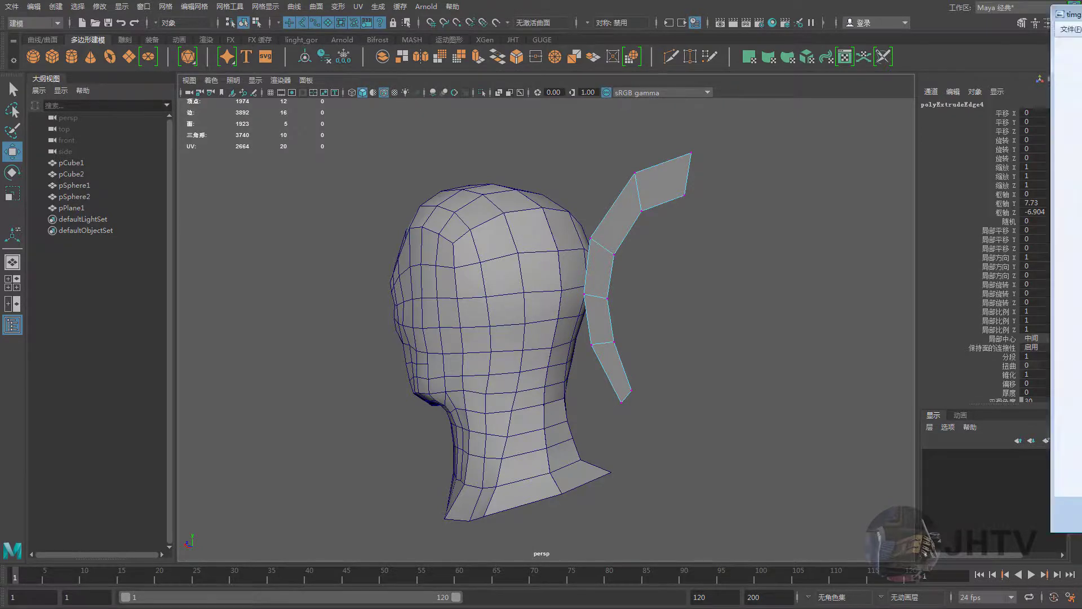
{"action": "key", "text": "alt+Tab"}
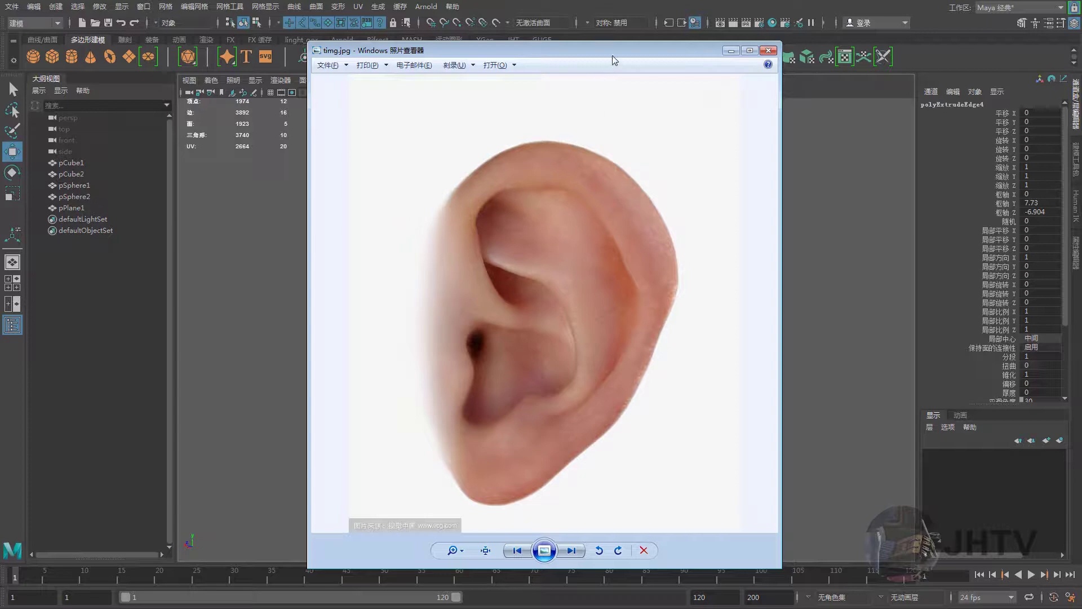
{"action": "left_click_drag", "start_coordinate": [612, 55], "coordinate": [634, 57]}
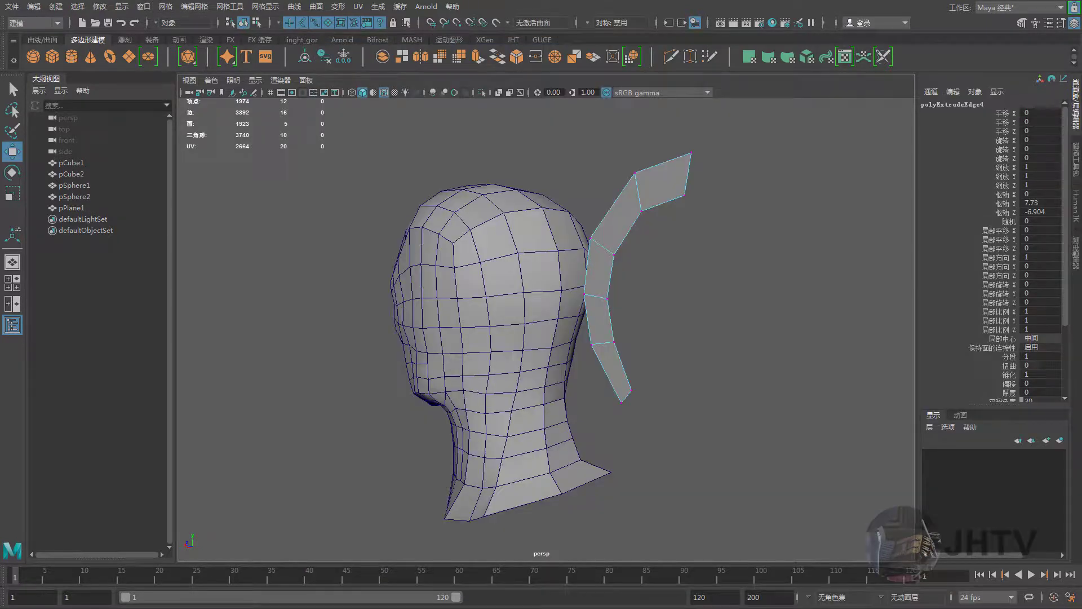
Move the strip's bottom tip vertex right and reshape its upper segment
{"action": "left_click_drag", "start_coordinate": [627, 269], "coordinate": [594, 388], "text": "alt"}
{"action": "left_click", "coordinate": [599, 403]}
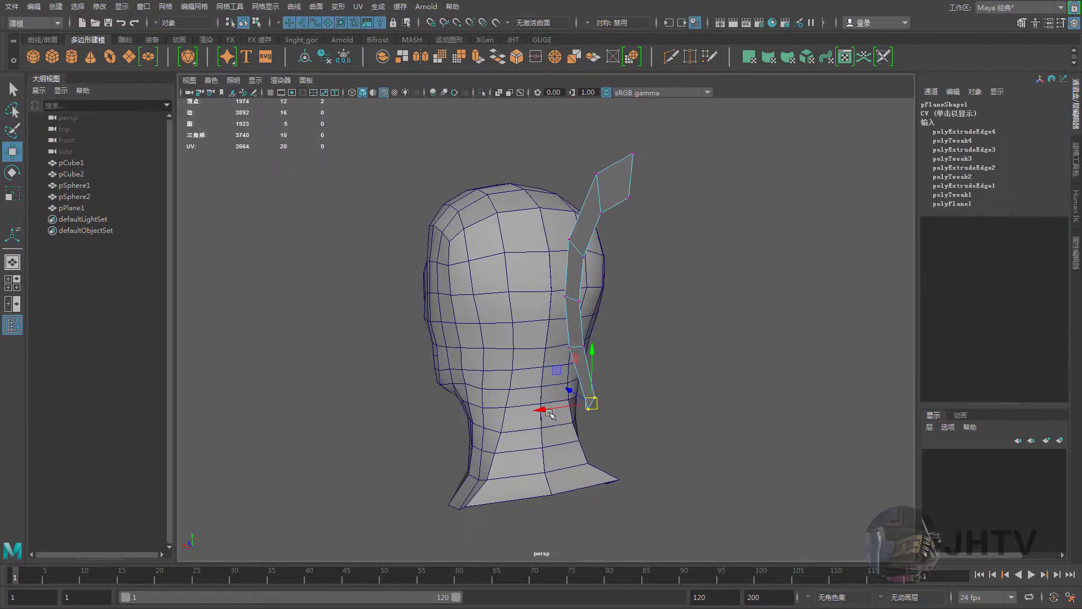
{"action": "left_click_drag", "start_coordinate": [547, 413], "coordinate": [578, 405]}
{"action": "left_click_drag", "start_coordinate": [539, 334], "coordinate": [536, 355], "text": "alt"}
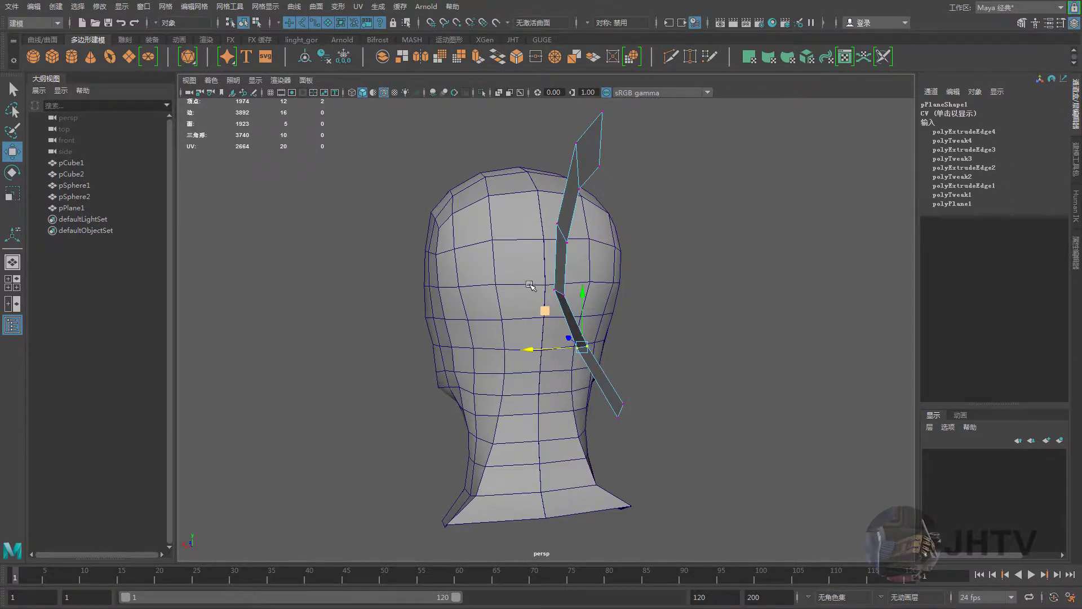
{"action": "mouse_move", "coordinate": [530, 284]}
{"action": "left_mouse_down", "text": "alt"}
{"action": "mouse_move", "coordinate": [653, 303]}
{"action": "mouse_move", "coordinate": [624, 299]}
{"action": "mouse_move", "coordinate": [637, 225]}
{"action": "mouse_move", "coordinate": [806, 263]}
{"action": "left_mouse_up", "text": "alt"}
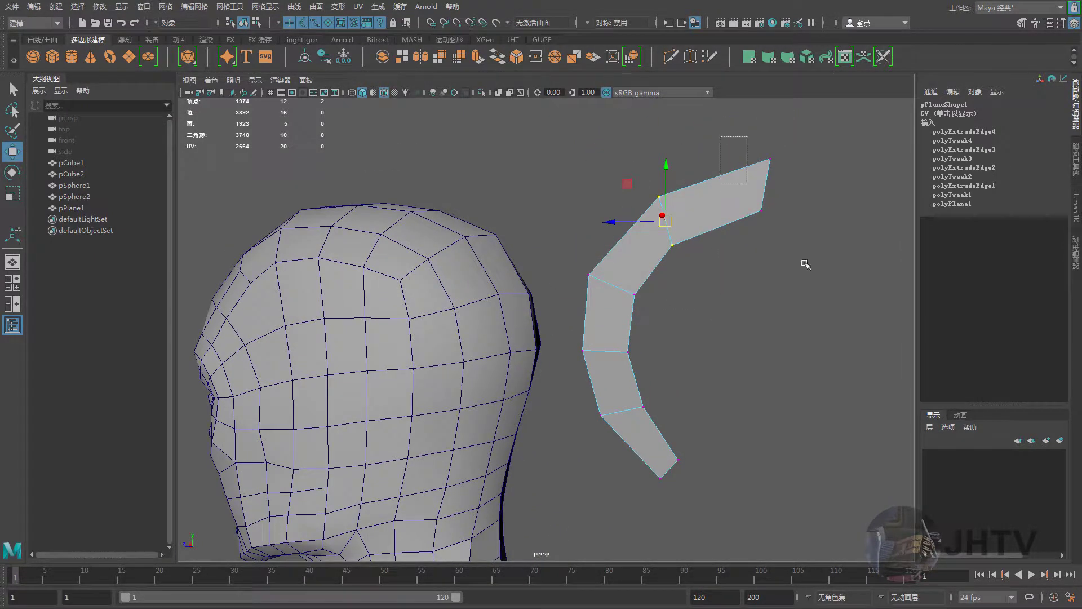
{"action": "middle_click_drag", "start_coordinate": [806, 264], "coordinate": [816, 244]}
{"action": "mouse_move", "coordinate": [817, 244]}
{"action": "left_mouse_down", "text": "alt"}
{"action": "mouse_move", "coordinate": [657, 281]}
{"action": "mouse_move", "coordinate": [482, 293]}
{"action": "left_mouse_up", "text": "alt"}
Select the strip's topmost vertices and end edge, tumbling to check the top's angle
{"action": "mouse_move", "coordinate": [521, 252]}
{"action": "left_mouse_down", "text": "alt"}
{"action": "mouse_move", "coordinate": [550, 247]}
{"action": "mouse_move", "coordinate": [494, 226]}
{"action": "mouse_move", "coordinate": [525, 242]}
{"action": "left_mouse_up", "text": "alt"}
{"action": "left_click_drag", "start_coordinate": [550, 165], "coordinate": [595, 265]}
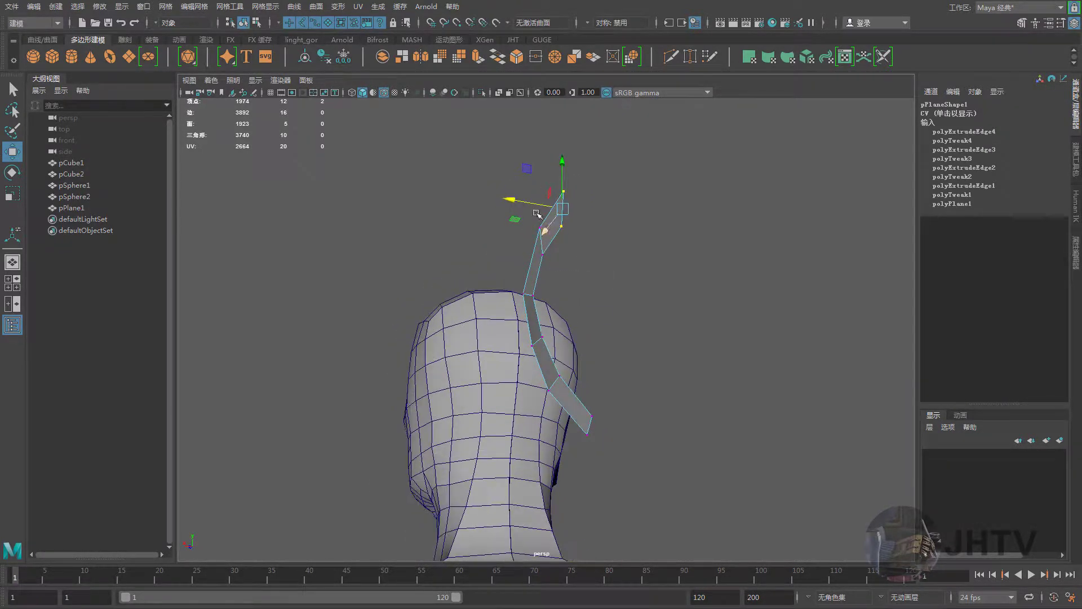
{"action": "left_click_drag", "start_coordinate": [536, 213], "coordinate": [566, 233], "text": "alt"}
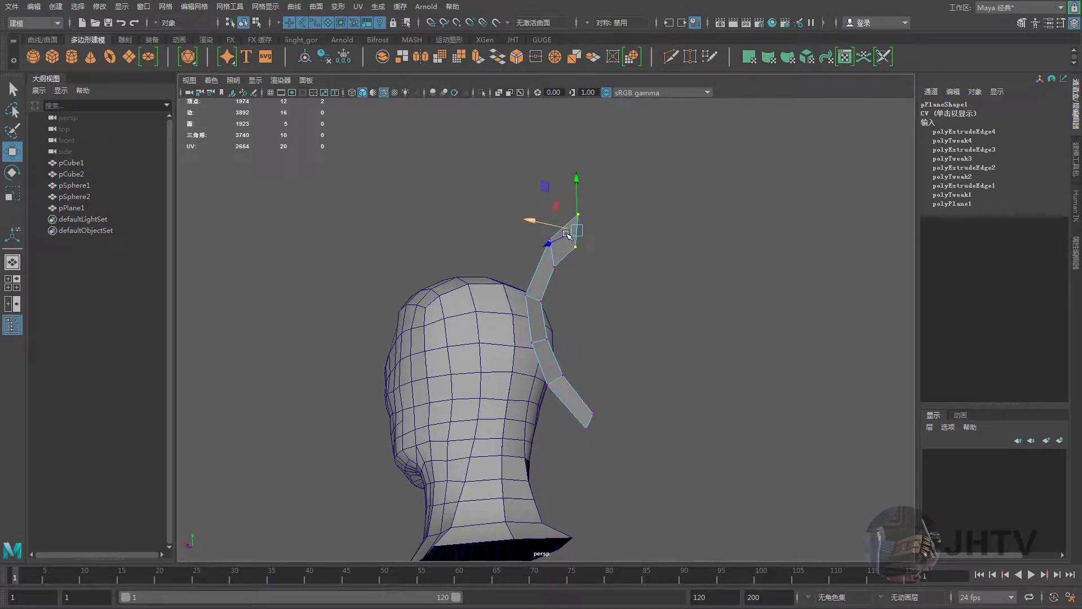
{"action": "mouse_move", "coordinate": [575, 230]}
{"action": "left_mouse_down", "text": "alt"}
{"action": "mouse_move", "coordinate": [659, 299]}
{"action": "mouse_move", "coordinate": [637, 304]}
{"action": "left_mouse_up", "text": "alt"}
{"action": "mouse_move", "coordinate": [566, 212]}
{"action": "left_mouse_down", "text": "alt"}
{"action": "mouse_move", "coordinate": [617, 288]}
{"action": "mouse_move", "coordinate": [603, 325]}
{"action": "mouse_move", "coordinate": [657, 333]}
{"action": "left_mouse_up", "text": "alt"}
{"action": "mouse_move", "coordinate": [660, 282]}
{"action": "left_mouse_down", "text": "alt"}
{"action": "mouse_move", "coordinate": [570, 302]}
{"action": "mouse_move", "coordinate": [570, 353]}
{"action": "mouse_move", "coordinate": [500, 312]}
{"action": "mouse_move", "coordinate": [526, 336]}
{"action": "mouse_move", "coordinate": [570, 280]}
{"action": "mouse_move", "coordinate": [546, 160]}
{"action": "mouse_move", "coordinate": [633, 261]}
{"action": "mouse_move", "coordinate": [625, 226]}
{"action": "left_mouse_up", "text": "alt"}
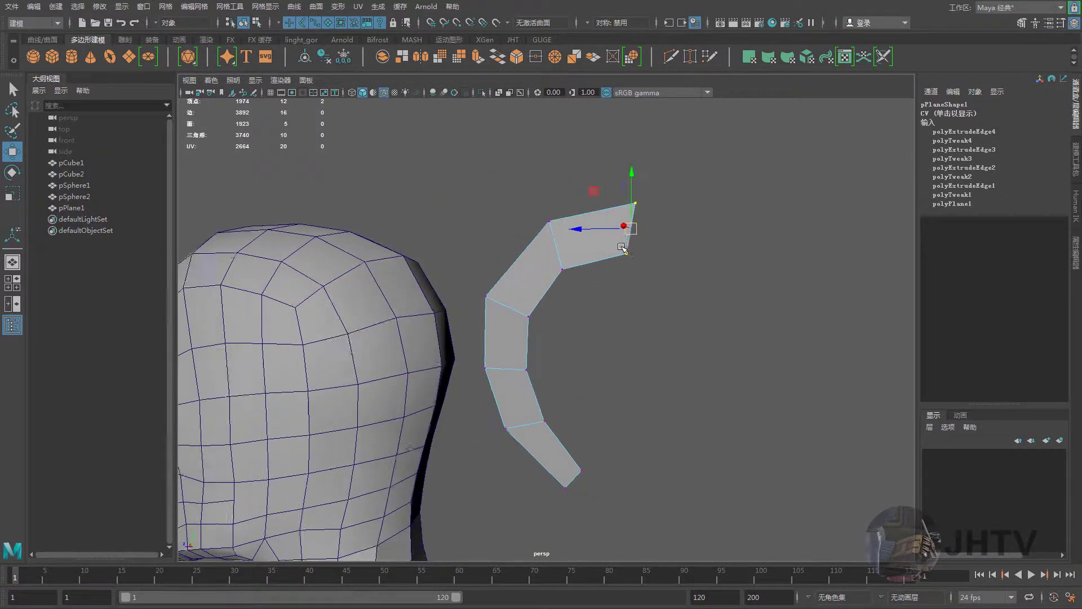
{"action": "right_click_drag", "start_coordinate": [626, 226], "coordinate": [639, 231]}
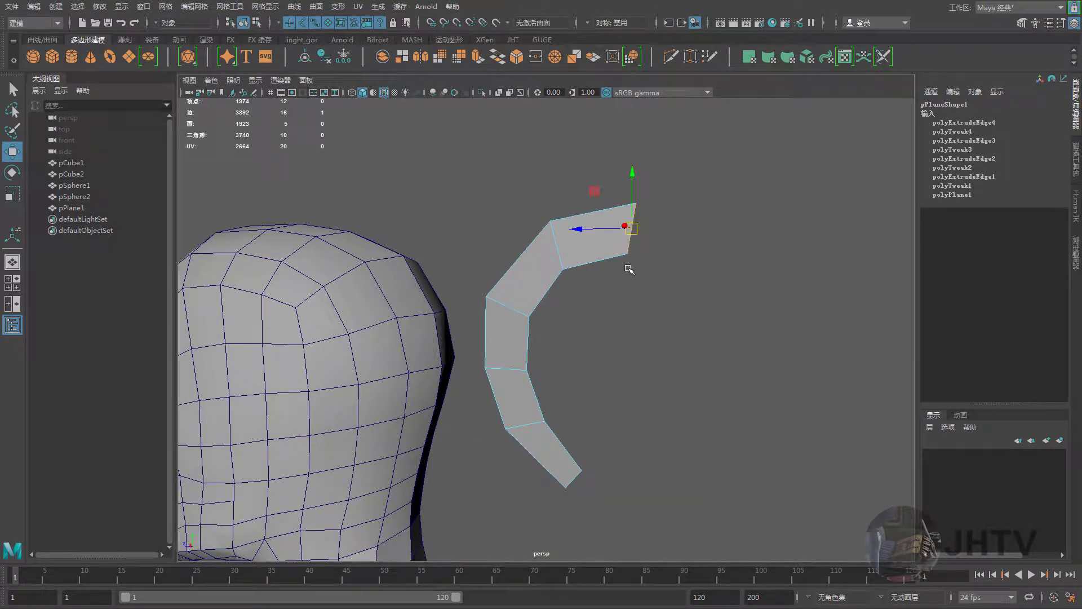
{"action": "left_click_drag", "start_coordinate": [517, 393], "coordinate": [528, 389], "text": "alt"}
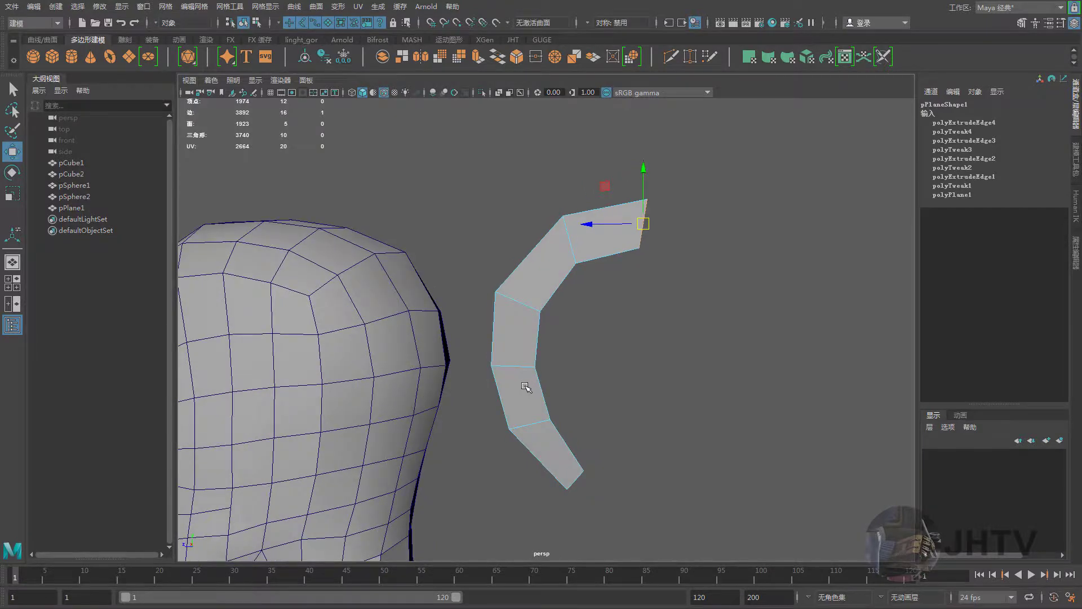
{"action": "mouse_move", "coordinate": [525, 387]}
{"action": "middle_mouse_down", "text": "alt"}
{"action": "mouse_move", "coordinate": [497, 373]}
{"action": "mouse_move", "coordinate": [490, 382]}
{"action": "middle_mouse_up", "text": "alt"}
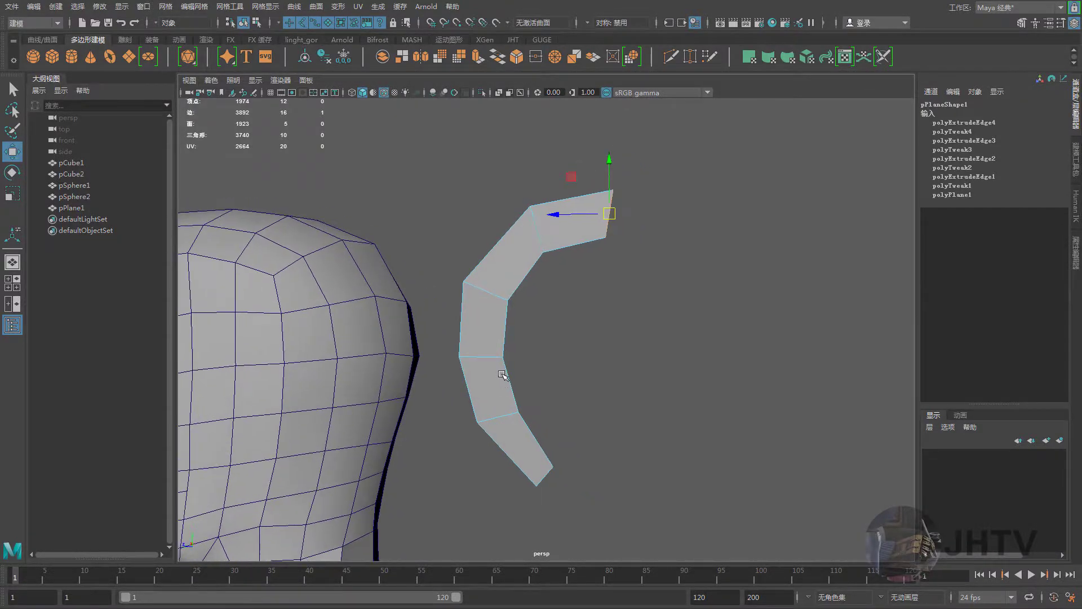
Extrude a new segment from the end edge, angling it and moving it along X
{"action": "key", "text": "ctrl+e"}
{"action": "mouse_move", "coordinate": [651, 369]}
{"action": "left_mouse_down", "text": "alt"}
{"action": "mouse_move", "coordinate": [620, 235]}
{"action": "mouse_move", "coordinate": [698, 290]}
{"action": "mouse_move", "coordinate": [703, 271]}
{"action": "left_mouse_up", "text": "alt"}
{"action": "key", "text": "e"}
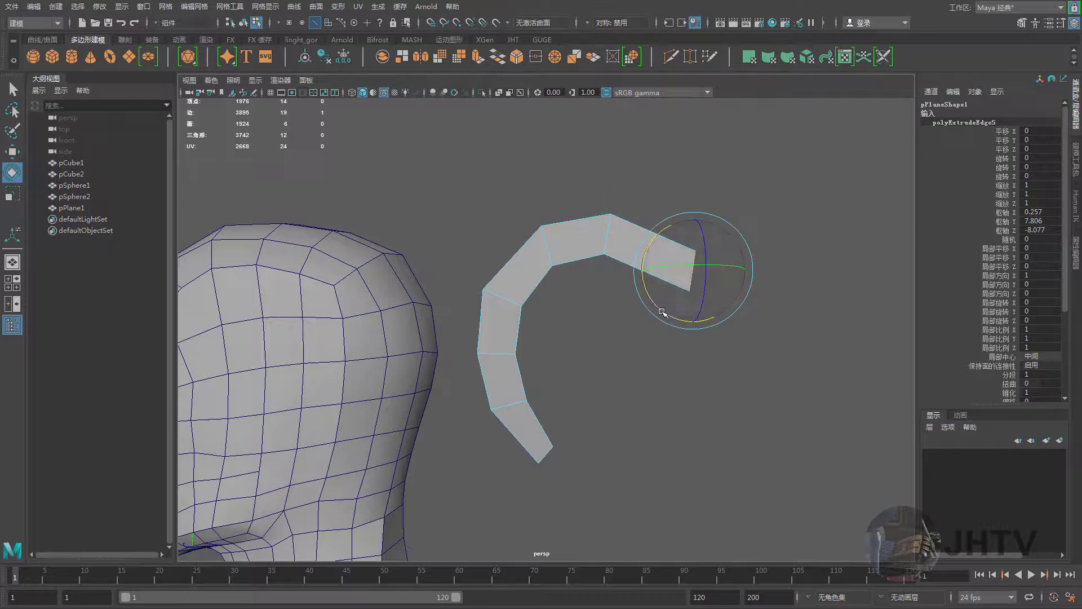
{"action": "left_click_drag", "start_coordinate": [672, 310], "coordinate": [656, 296]}
{"action": "key", "text": "w"}
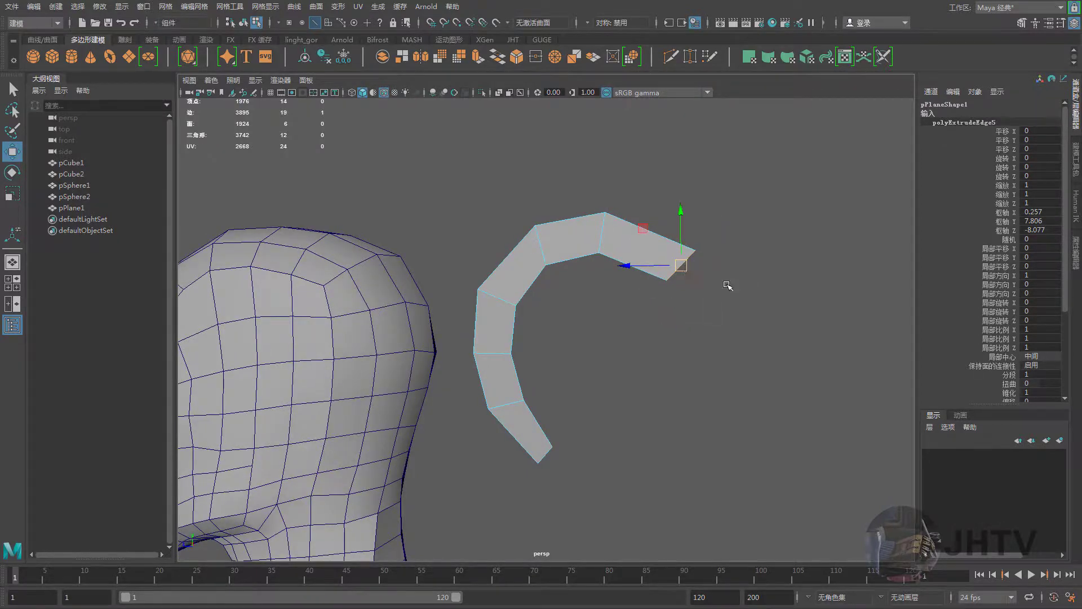
{"action": "left_click_drag", "start_coordinate": [720, 259], "coordinate": [542, 302], "text": "alt"}
{"action": "mouse_move", "coordinate": [454, 303]}
{"action": "left_mouse_down"}
{"action": "mouse_move", "coordinate": [650, 309]}
{"action": "mouse_move", "coordinate": [659, 292]}
{"action": "mouse_move", "coordinate": [690, 356]}
{"action": "mouse_move", "coordinate": [639, 363]}
{"action": "mouse_move", "coordinate": [686, 355]}
{"action": "left_mouse_up"}
Extrude two more segments down the back of the ear rim
{"action": "key", "text": "ctrl+e"}
{"action": "key", "text": "e"}
{"action": "key", "text": "w"}
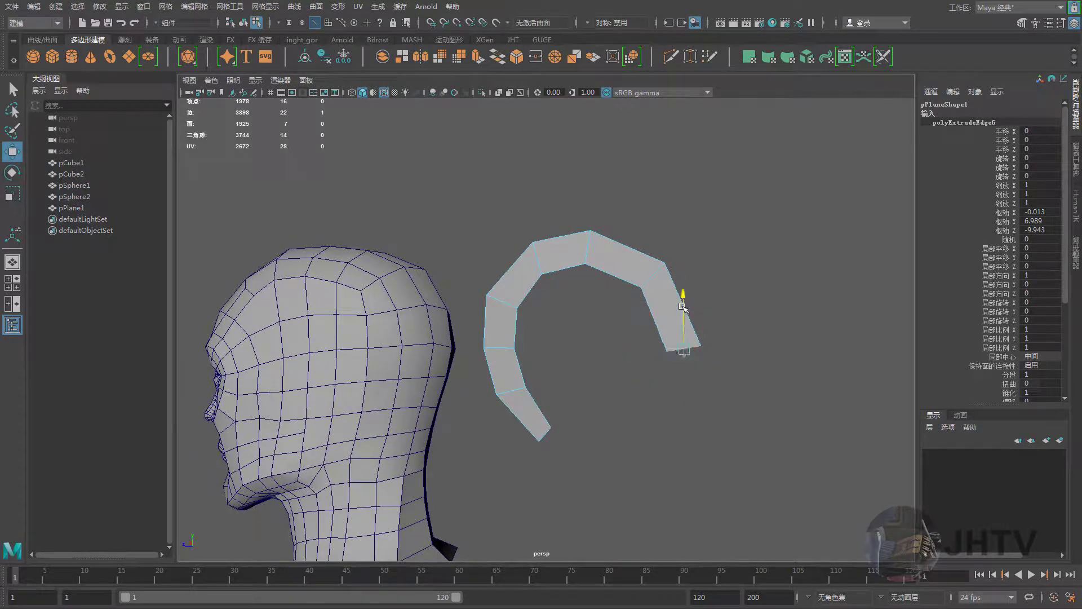
{"action": "mouse_move", "coordinate": [684, 302]}
{"action": "left_mouse_down", "text": "alt"}
{"action": "mouse_move", "coordinate": [642, 327]}
{"action": "mouse_move", "coordinate": [552, 317]}
{"action": "mouse_move", "coordinate": [504, 354]}
{"action": "mouse_move", "coordinate": [670, 345]}
{"action": "mouse_move", "coordinate": [624, 355]}
{"action": "mouse_move", "coordinate": [648, 423]}
{"action": "mouse_move", "coordinate": [680, 425]}
{"action": "mouse_move", "coordinate": [637, 397]}
{"action": "mouse_move", "coordinate": [539, 404]}
{"action": "mouse_move", "coordinate": [572, 403]}
{"action": "mouse_move", "coordinate": [467, 232]}
{"action": "left_mouse_up", "text": "alt"}
{"action": "key", "text": "ctrl+e"}
{"action": "key", "text": "w"}
{"action": "key", "text": "e"}
{"action": "key", "text": "w"}
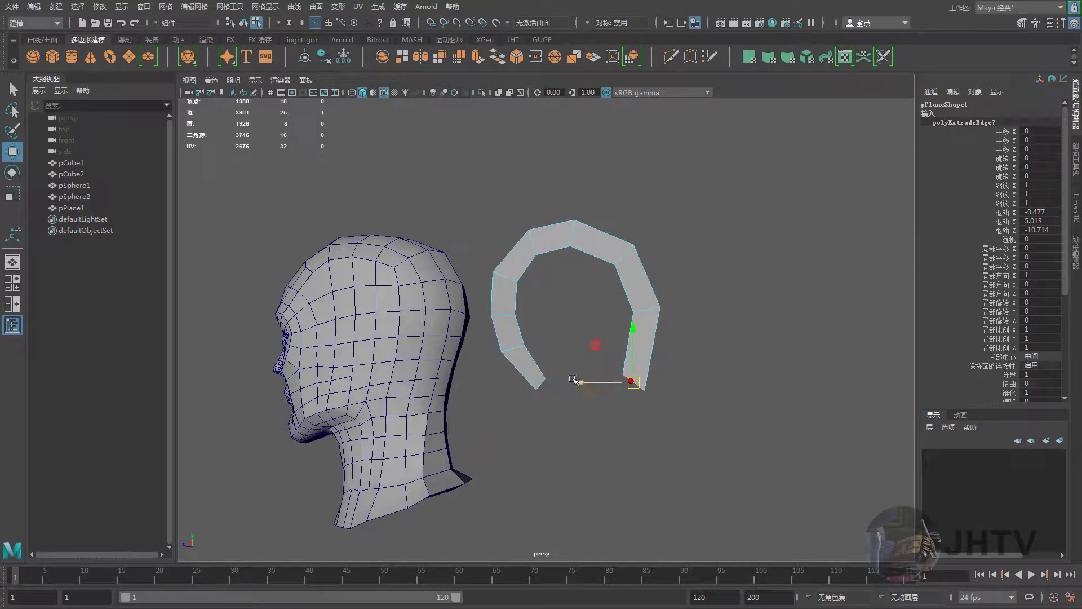
{"action": "mouse_move", "coordinate": [573, 380]}
{"action": "left_mouse_down", "text": "alt"}
{"action": "mouse_move", "coordinate": [633, 384]}
{"action": "mouse_move", "coordinate": [608, 455]}
{"action": "mouse_move", "coordinate": [648, 430]}
{"action": "mouse_move", "coordinate": [587, 498]}
{"action": "mouse_move", "coordinate": [578, 489]}
{"action": "left_mouse_up", "text": "alt"}
Extrude three further segments into the lower hook, pulling its end toward the neck
{"action": "key", "text": "ctrl+e"}
{"action": "key", "text": "e"}
{"action": "key", "text": "w"}
{"action": "key", "text": "ctrl+e"}
{"action": "key", "text": "e"}
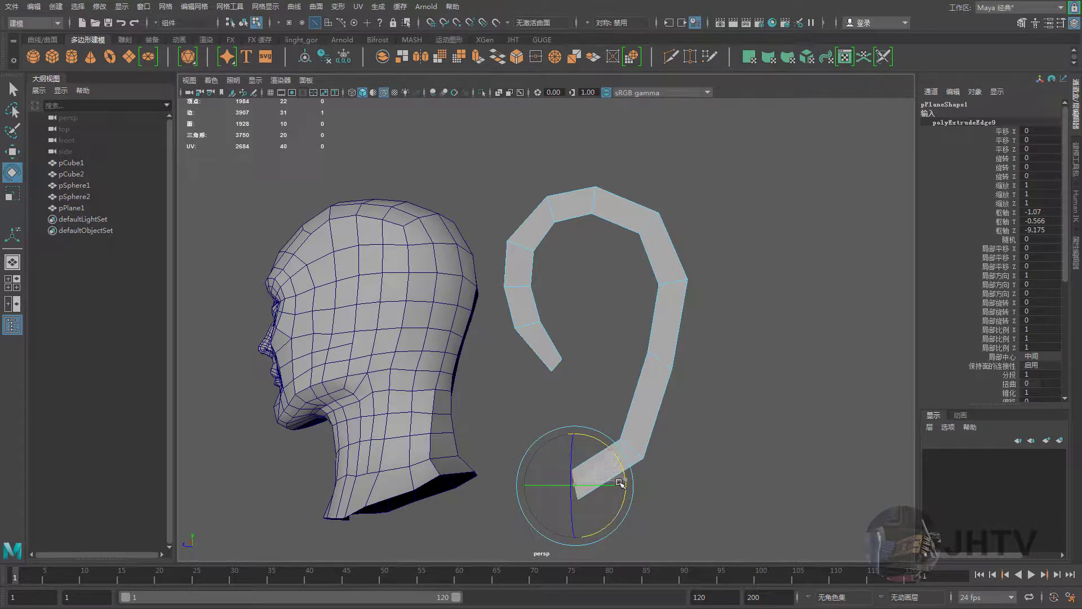
{"action": "key", "text": "w"}
{"action": "middle_click_drag", "start_coordinate": [614, 455], "coordinate": [626, 448], "text": "alt"}
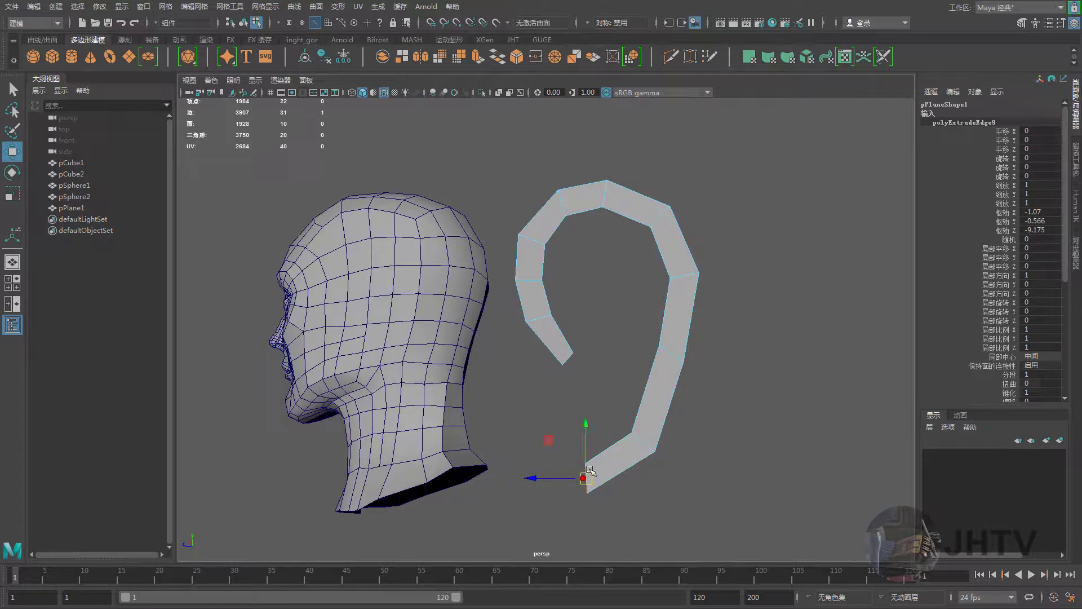
{"action": "key", "text": "ctrl+e"}
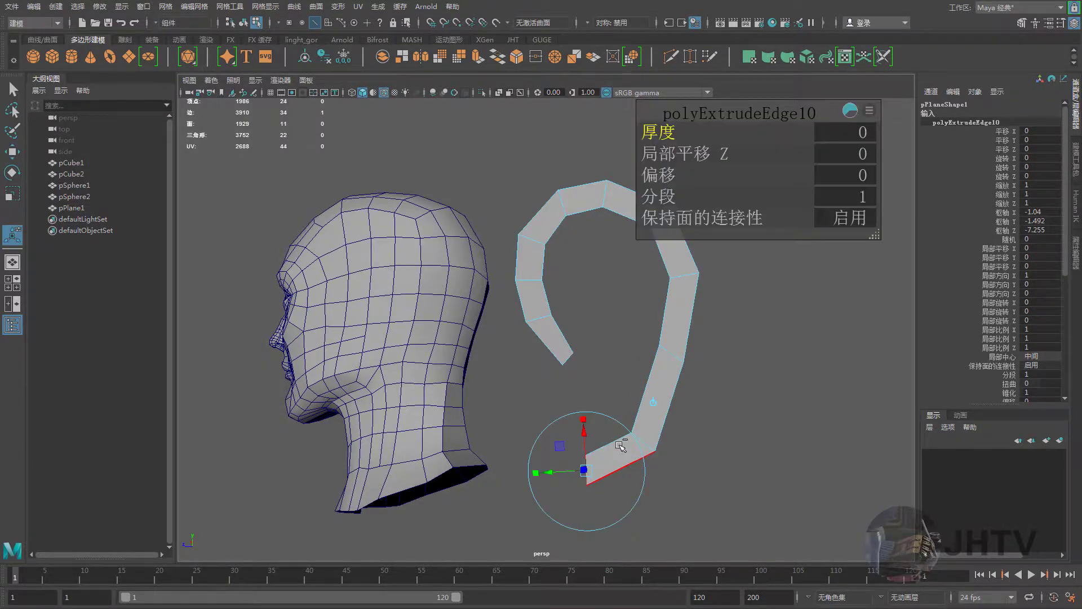
{"action": "key", "text": "w"}
{"action": "key", "text": "e"}
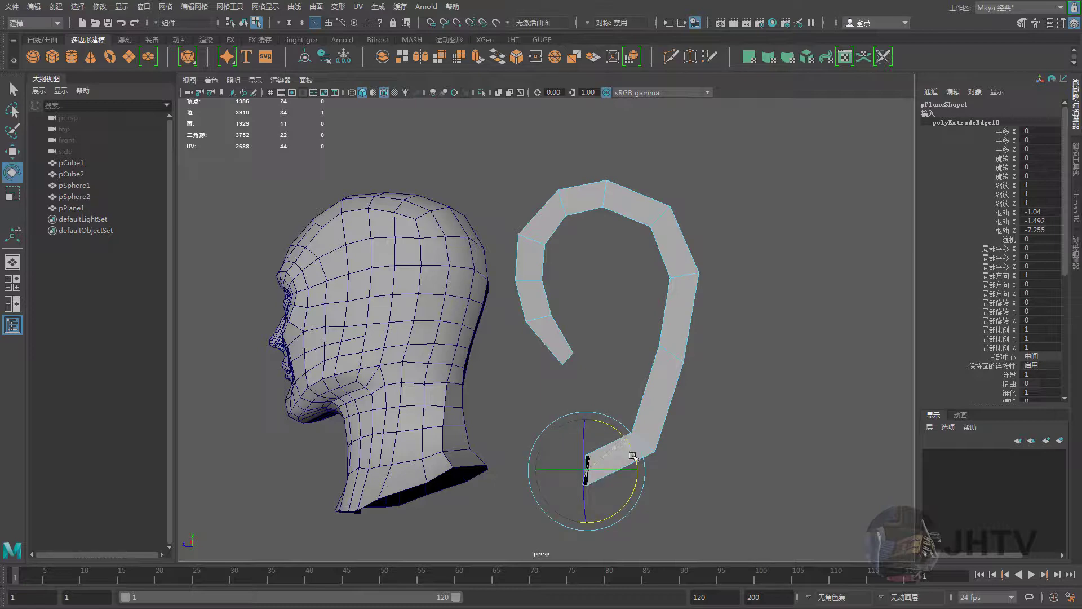
{"action": "key", "text": "w"}
{"action": "mouse_move", "coordinate": [580, 466]}
{"action": "left_mouse_down"}
{"action": "mouse_move", "coordinate": [527, 466]}
{"action": "mouse_move", "coordinate": [535, 404]}
{"action": "mouse_move", "coordinate": [614, 476]}
{"action": "mouse_move", "coordinate": [583, 472]}
{"action": "left_mouse_up"}
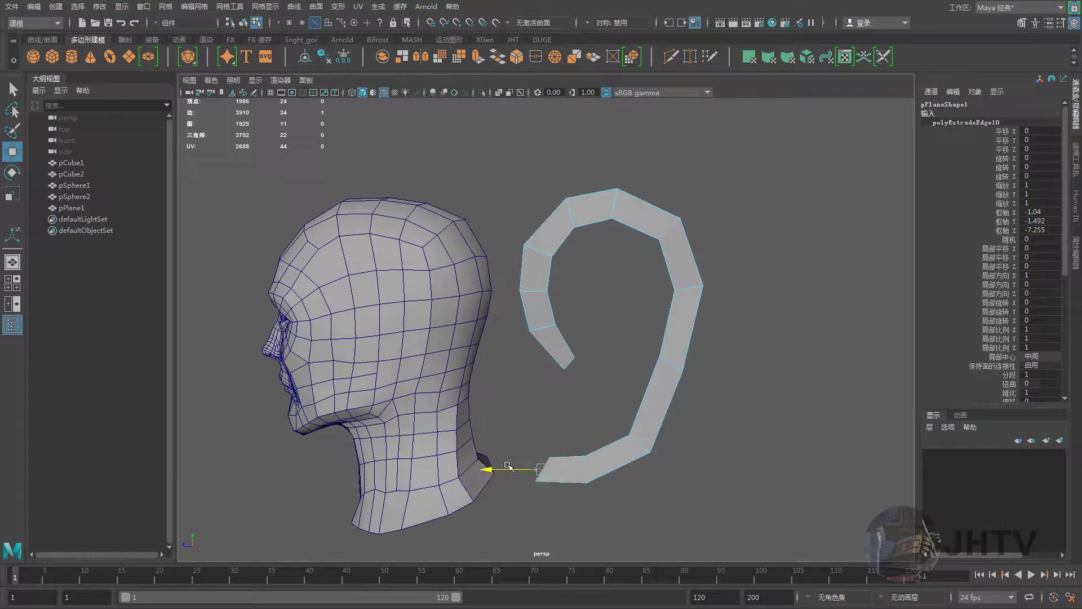
{"action": "left_click_drag", "start_coordinate": [541, 420], "coordinate": [561, 414], "text": "alt"}
Switch the ear strip to vertex editing and pick the vertices at the hook's end
{"action": "right_click_drag", "start_coordinate": [562, 415], "coordinate": [496, 397]}
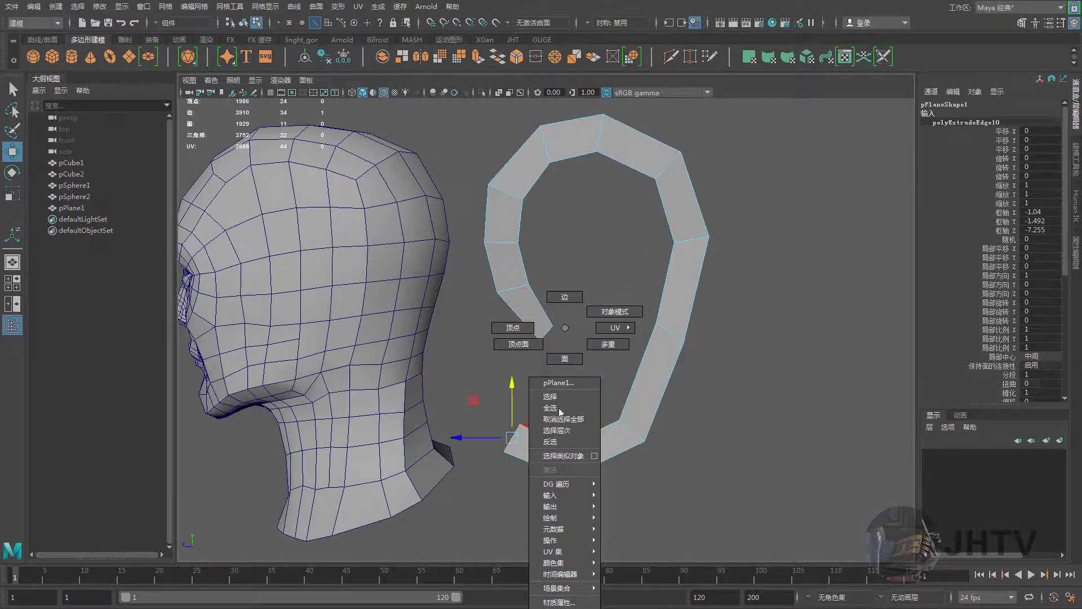
{"action": "scroll", "coordinate": [496, 396], "scroll_direction": "up", "scroll_amount": 3}
{"action": "key", "text": "F9"}
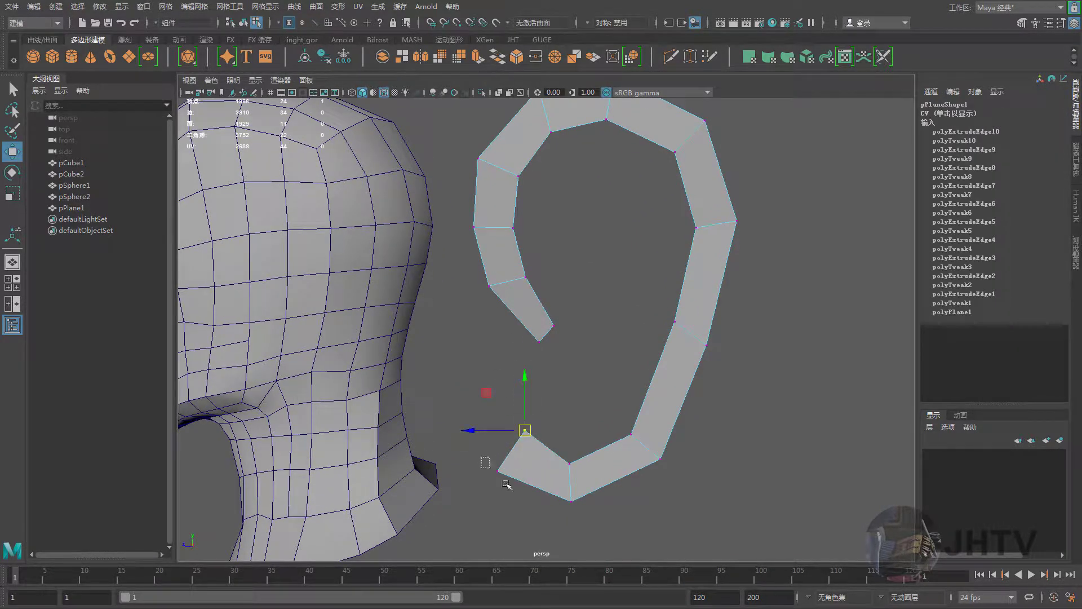
{"action": "left_click", "coordinate": [503, 482]}
{"action": "mouse_move", "coordinate": [518, 483]}
{"action": "left_mouse_down", "text": "alt"}
{"action": "mouse_move", "coordinate": [541, 459]}
{"action": "mouse_move", "coordinate": [519, 406]}
{"action": "left_mouse_up", "text": "alt"}
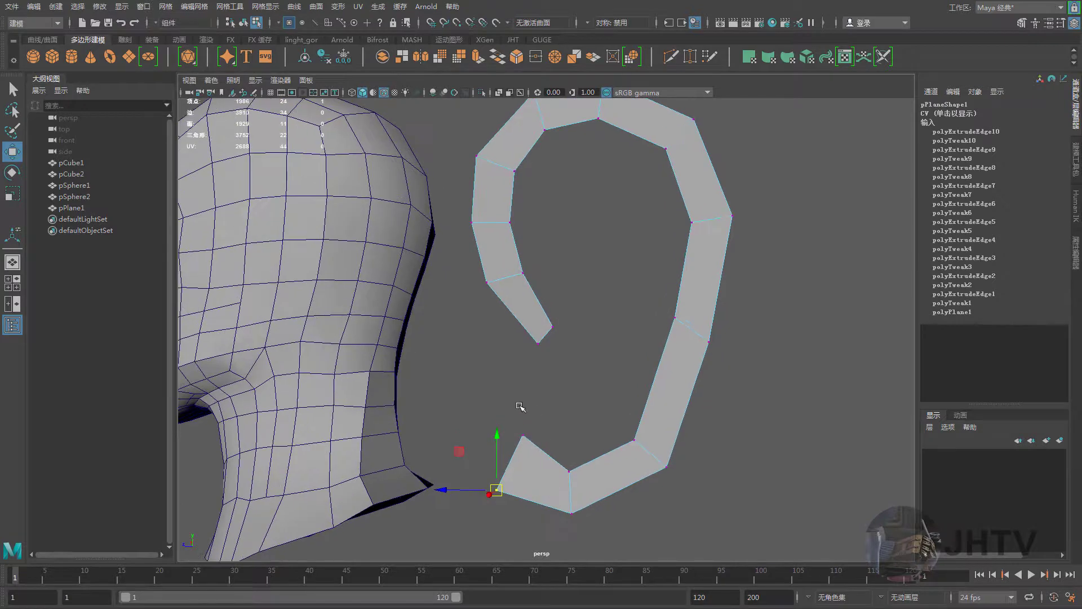
{"action": "left_click", "coordinate": [534, 439]}
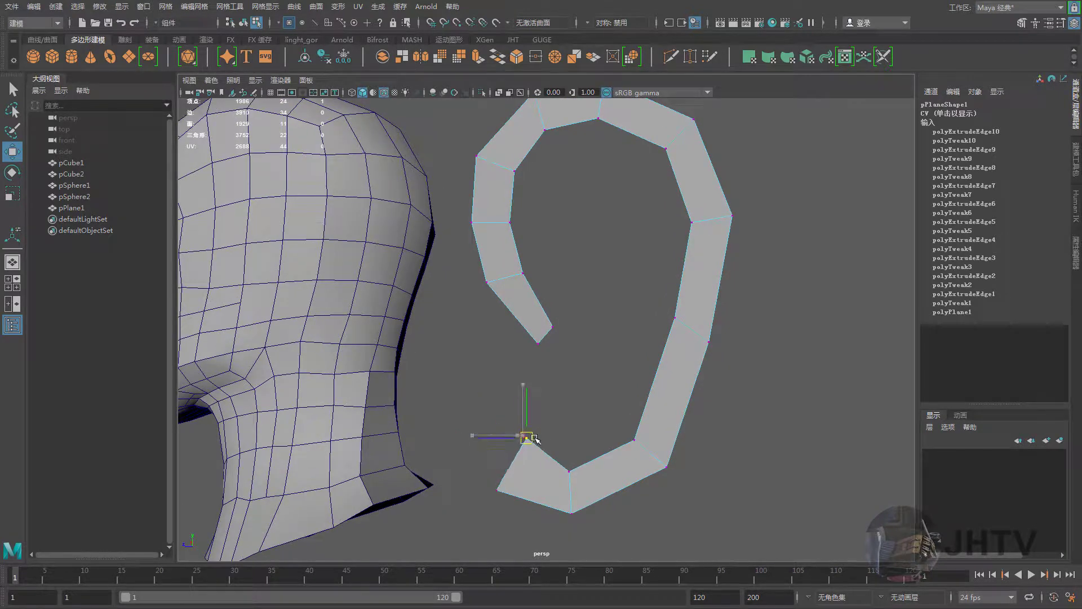
{"action": "left_click", "coordinate": [495, 488]}
Shift the hook's inner and outer corner vertices down and right, checking from behind
{"action": "mouse_move", "coordinate": [555, 467]}
{"action": "left_mouse_down", "text": "alt"}
{"action": "mouse_move", "coordinate": [597, 473]}
{"action": "mouse_move", "coordinate": [587, 451]}
{"action": "mouse_move", "coordinate": [598, 468]}
{"action": "left_mouse_up", "text": "alt"}
{"action": "left_click", "coordinate": [585, 462]}
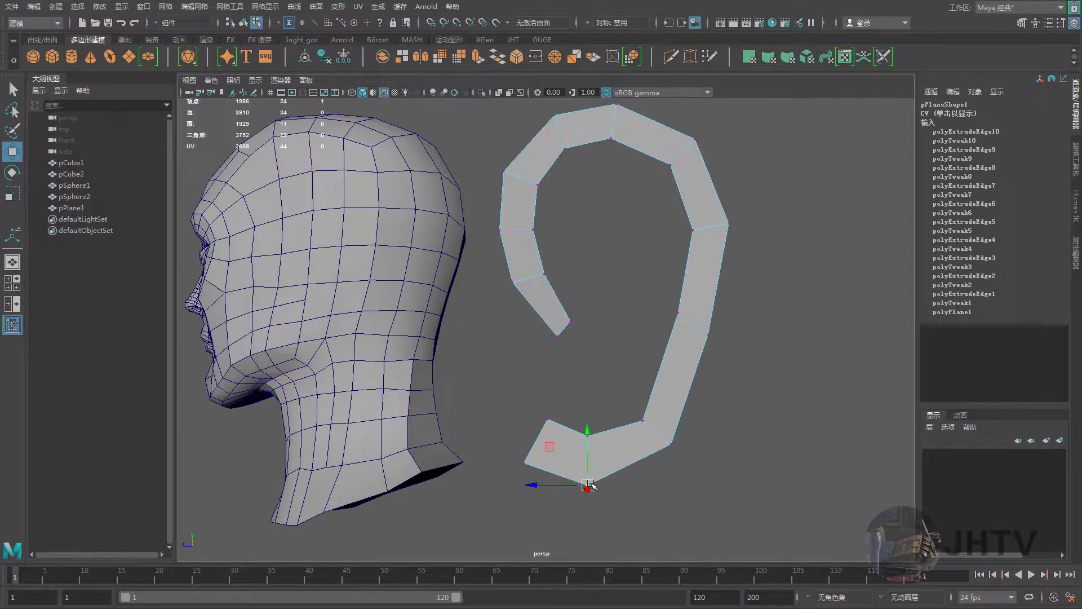
{"action": "left_click", "coordinate": [646, 418]}
{"action": "left_click", "coordinate": [670, 444], "text": "shift"}
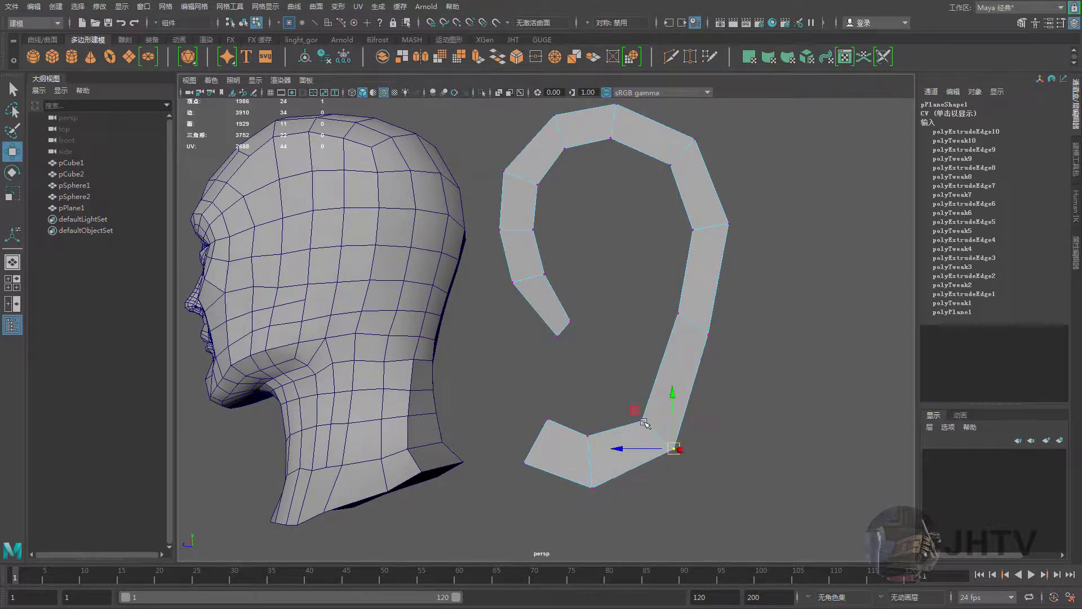
{"action": "middle_click_drag", "start_coordinate": [683, 447], "coordinate": [691, 443]}
{"action": "mouse_move", "coordinate": [691, 443]}
{"action": "left_mouse_down", "text": "alt"}
{"action": "mouse_move", "coordinate": [523, 293]}
{"action": "mouse_move", "coordinate": [592, 345]}
{"action": "mouse_move", "coordinate": [658, 332]}
{"action": "mouse_move", "coordinate": [602, 338]}
{"action": "mouse_move", "coordinate": [618, 299]}
{"action": "mouse_move", "coordinate": [628, 362]}
{"action": "mouse_move", "coordinate": [496, 358]}
{"action": "mouse_move", "coordinate": [648, 503]}
{"action": "left_mouse_up", "text": "alt"}
{"action": "left_click", "coordinate": [576, 317]}
{"action": "key", "text": "ctrl+z"}
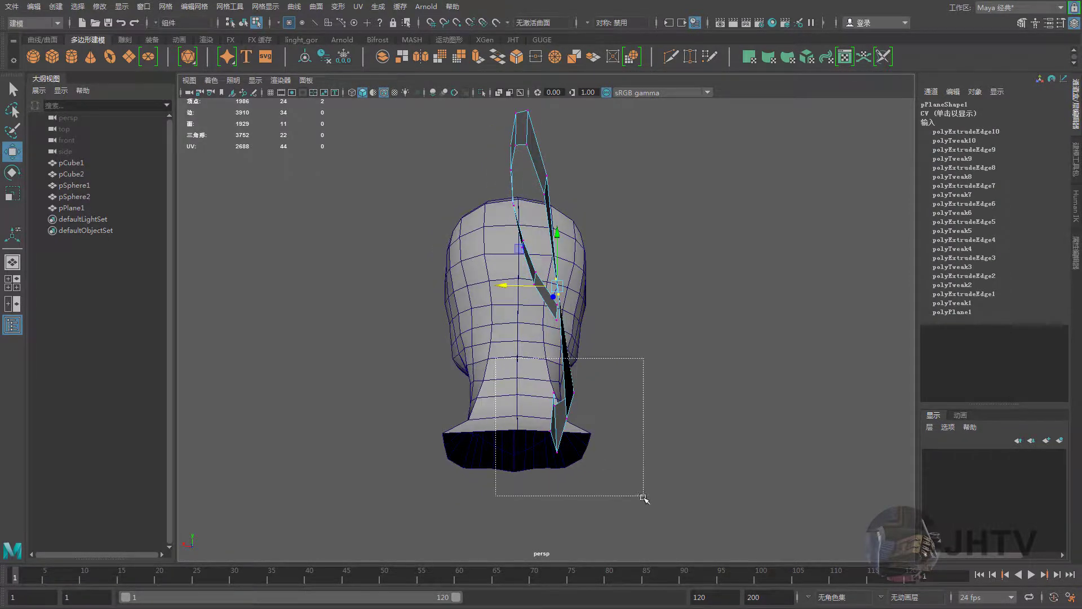
Pick a single vertex at the hook's bottom and view it in side profile
{"action": "mouse_move", "coordinate": [507, 419]}
{"action": "left_mouse_down", "text": "alt"}
{"action": "mouse_move", "coordinate": [493, 418]}
{"action": "mouse_move", "coordinate": [580, 341]}
{"action": "left_mouse_up", "text": "alt"}
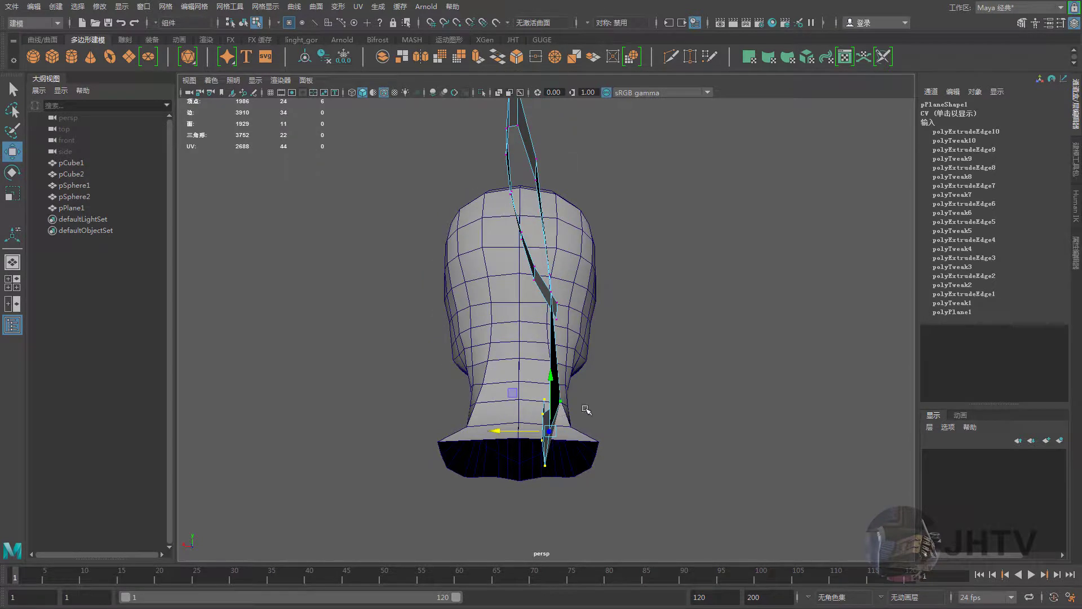
{"action": "key", "text": "e"}
{"action": "key", "text": "w"}
{"action": "mouse_move", "coordinate": [507, 407]}
{"action": "left_mouse_down", "text": "alt"}
{"action": "mouse_move", "coordinate": [646, 415]}
{"action": "mouse_move", "coordinate": [527, 416]}
{"action": "mouse_move", "coordinate": [560, 409]}
{"action": "mouse_move", "coordinate": [614, 361]}
{"action": "mouse_move", "coordinate": [656, 378]}
{"action": "left_mouse_up", "text": "alt"}
{"action": "left_click", "coordinate": [527, 416]}
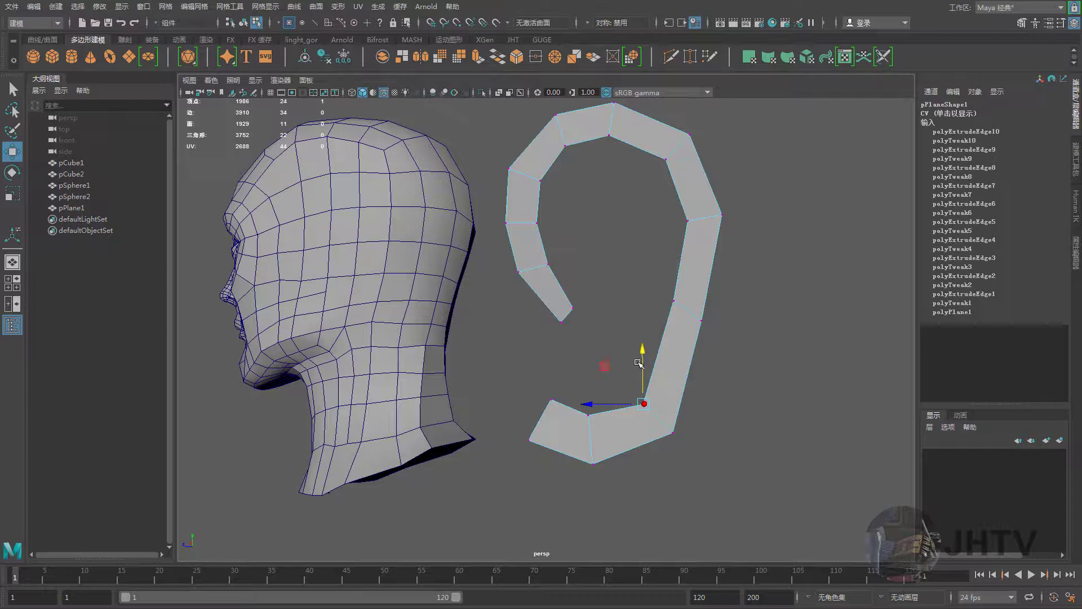
{"action": "left_click_drag", "start_coordinate": [638, 362], "coordinate": [647, 348], "text": "alt"}
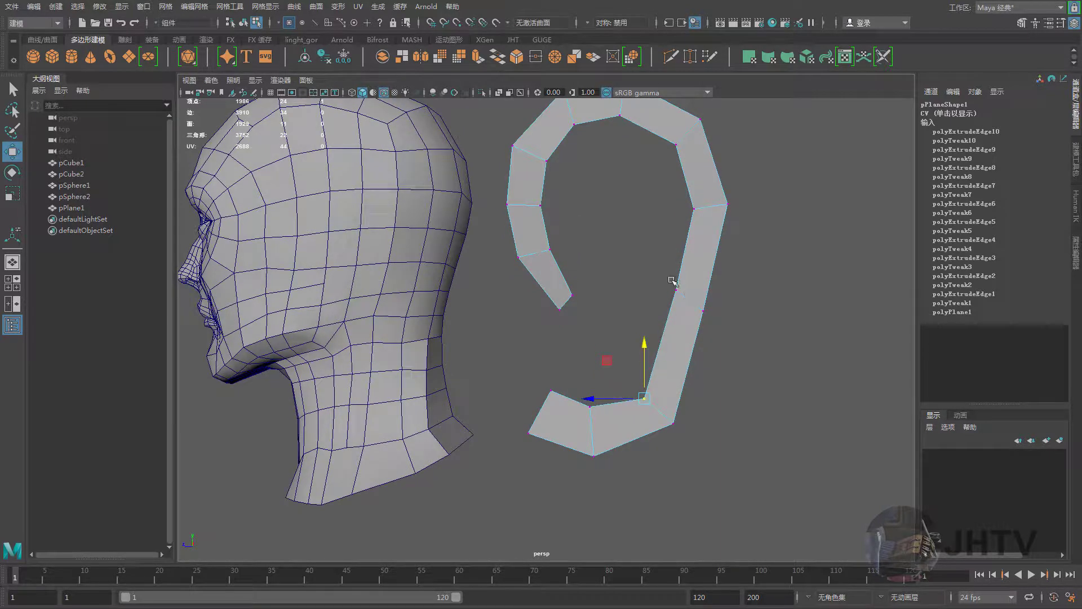
{"action": "left_click_drag", "start_coordinate": [673, 305], "coordinate": [637, 364], "text": "alt"}
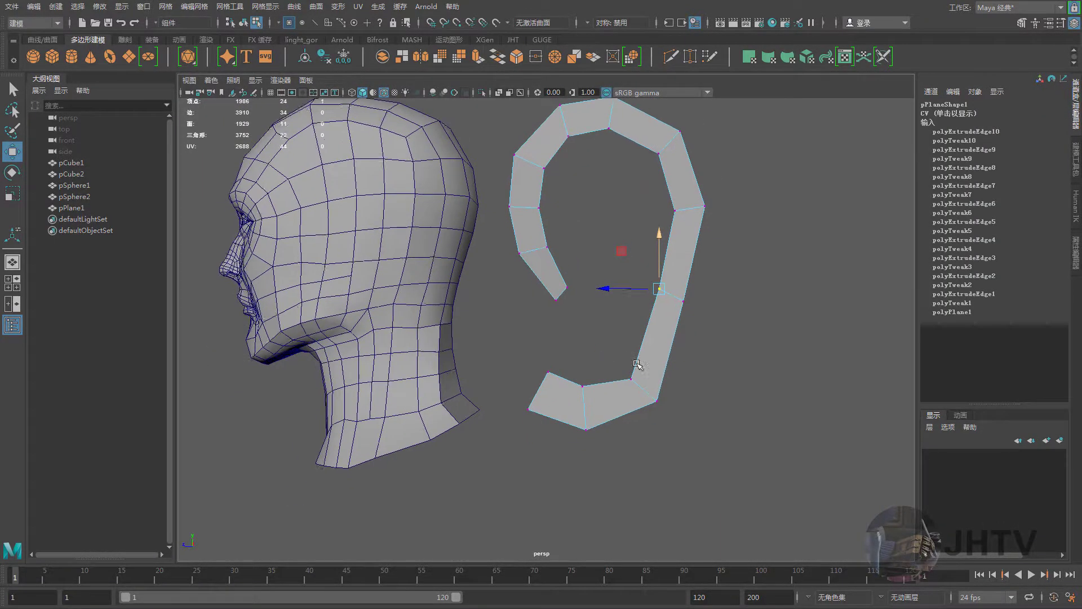
{"action": "scroll", "coordinate": [637, 365], "scroll_direction": "up", "scroll_amount": 1}
{"action": "scroll", "coordinate": [587, 399], "scroll_direction": "up", "scroll_amount": 2}
Select the hook's bottom vertex and two vertices on the ear's right edge
{"action": "left_click", "coordinate": [596, 401]}
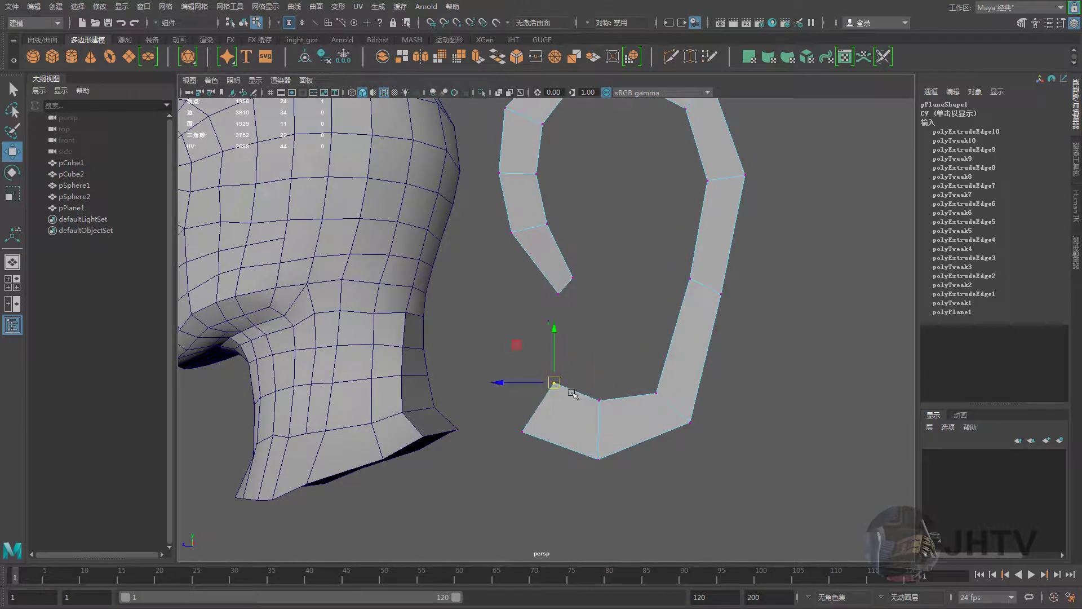
{"action": "mouse_move", "coordinate": [572, 394]}
{"action": "left_mouse_down", "text": "alt"}
{"action": "mouse_move", "coordinate": [587, 399]}
{"action": "mouse_move", "coordinate": [507, 404]}
{"action": "mouse_move", "coordinate": [537, 434]}
{"action": "mouse_move", "coordinate": [611, 434]}
{"action": "mouse_move", "coordinate": [648, 454]}
{"action": "mouse_move", "coordinate": [628, 464]}
{"action": "mouse_move", "coordinate": [602, 417]}
{"action": "mouse_move", "coordinate": [609, 442]}
{"action": "mouse_move", "coordinate": [694, 380]}
{"action": "mouse_move", "coordinate": [629, 408]}
{"action": "mouse_move", "coordinate": [610, 403]}
{"action": "left_mouse_up", "text": "alt"}
{"action": "left_click", "coordinate": [513, 420]}
{"action": "left_click", "coordinate": [597, 448]}
{"action": "scroll", "coordinate": [602, 414], "scroll_direction": "up", "scroll_amount": 3}
{"action": "mouse_move", "coordinate": [612, 405]}
{"action": "left_mouse_down", "text": "alt"}
{"action": "mouse_move", "coordinate": [590, 346]}
{"action": "mouse_move", "coordinate": [660, 380]}
{"action": "left_mouse_up", "text": "alt"}
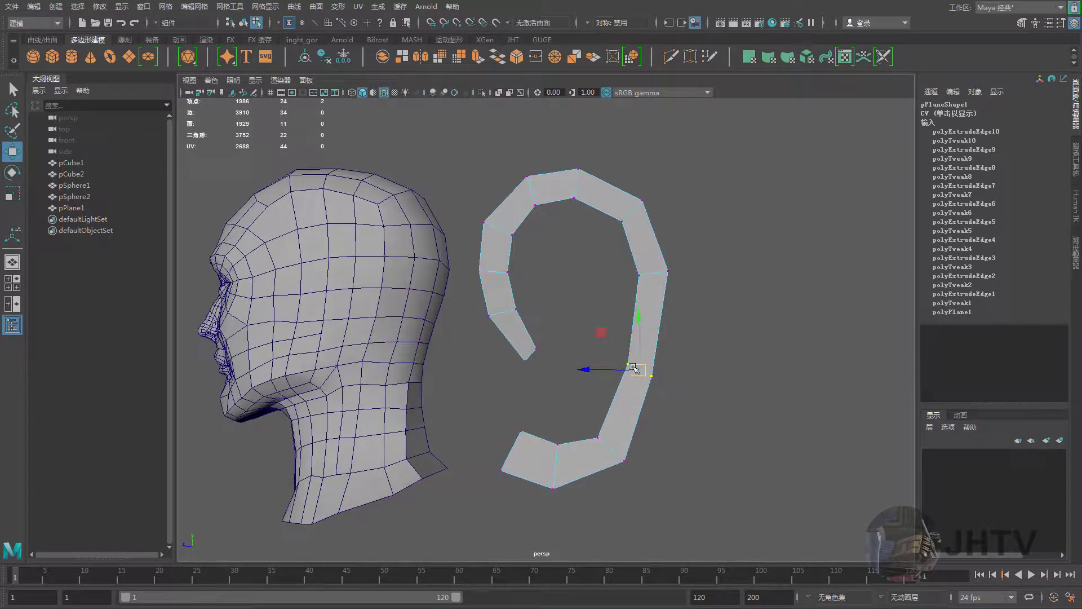
{"action": "scroll", "coordinate": [570, 378], "scroll_direction": "up", "scroll_amount": 3}
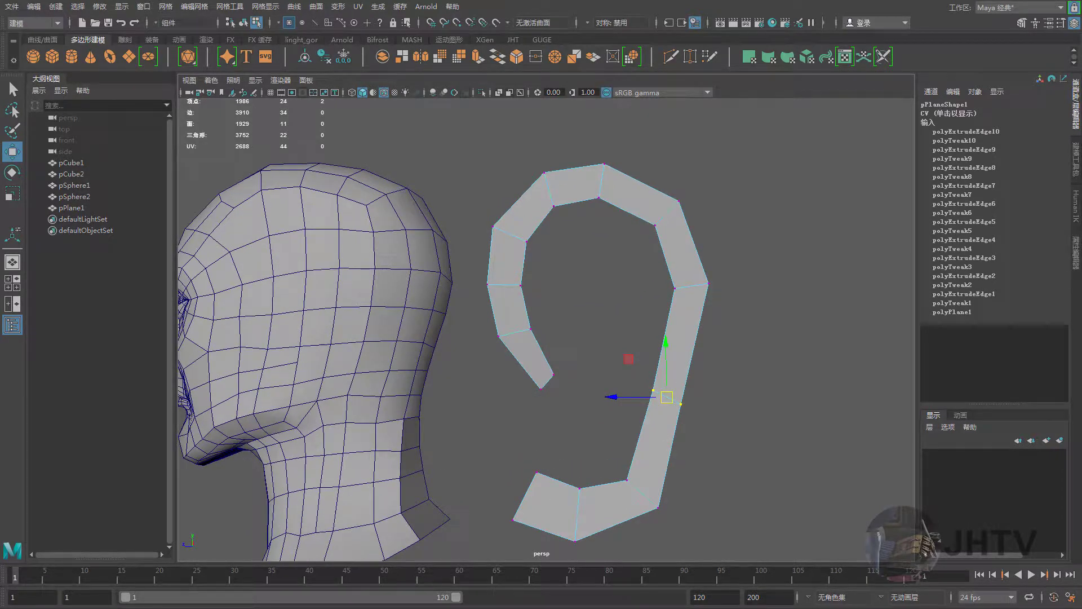
{"action": "key", "text": "alt+Tab"}
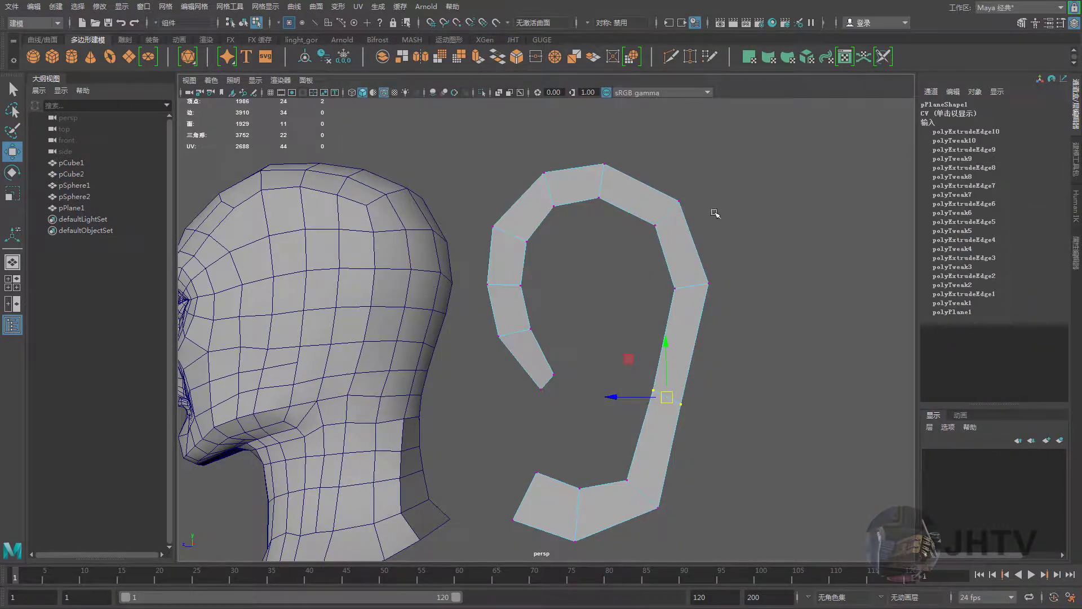
Move the curl's end edge up and right and rotate the inner bend edges steeper
{"action": "scroll", "coordinate": [526, 327], "scroll_direction": "up", "scroll_amount": 1}
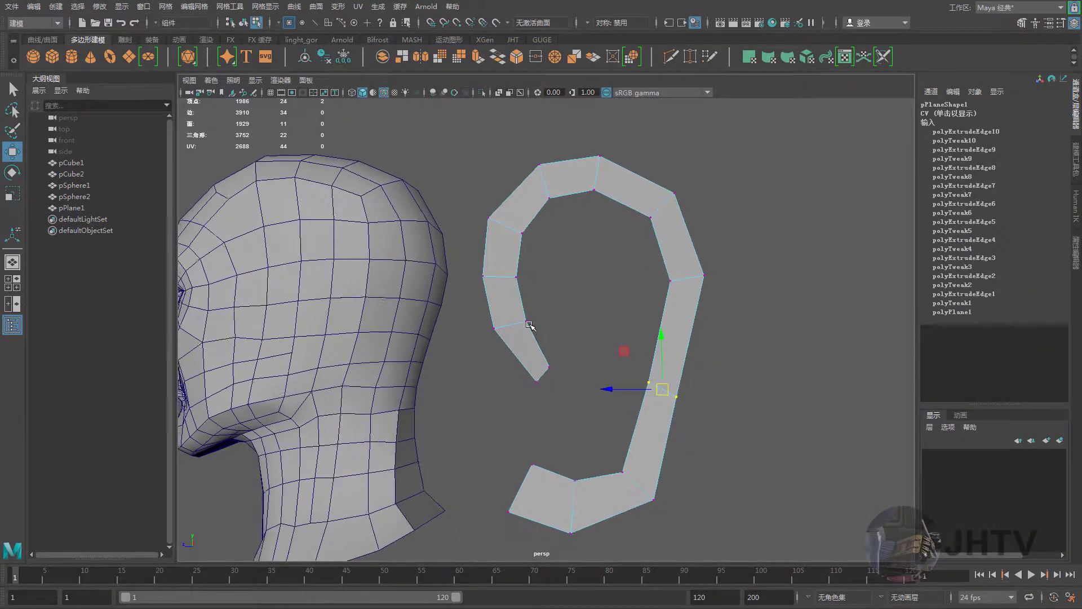
{"action": "scroll", "coordinate": [526, 326], "scroll_direction": "up", "scroll_amount": 1}
{"action": "left_click_drag", "start_coordinate": [507, 398], "coordinate": [586, 340]}
{"action": "middle_click_drag", "start_coordinate": [489, 358], "coordinate": [506, 330]}
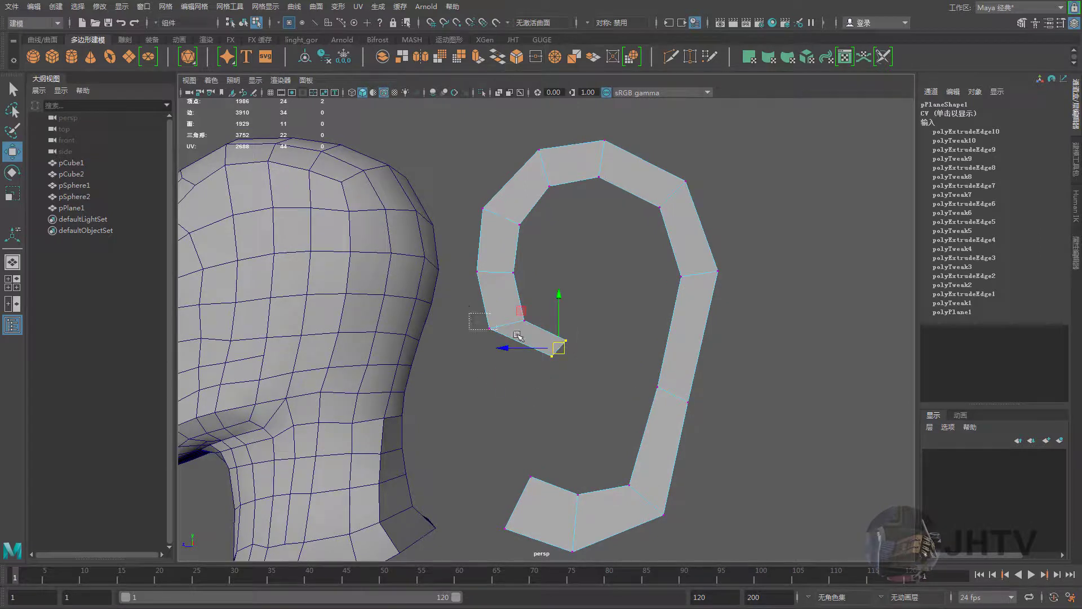
{"action": "left_click", "coordinate": [517, 336]}
{"action": "key", "text": "e"}
{"action": "left_click_drag", "start_coordinate": [554, 342], "coordinate": [558, 324]}
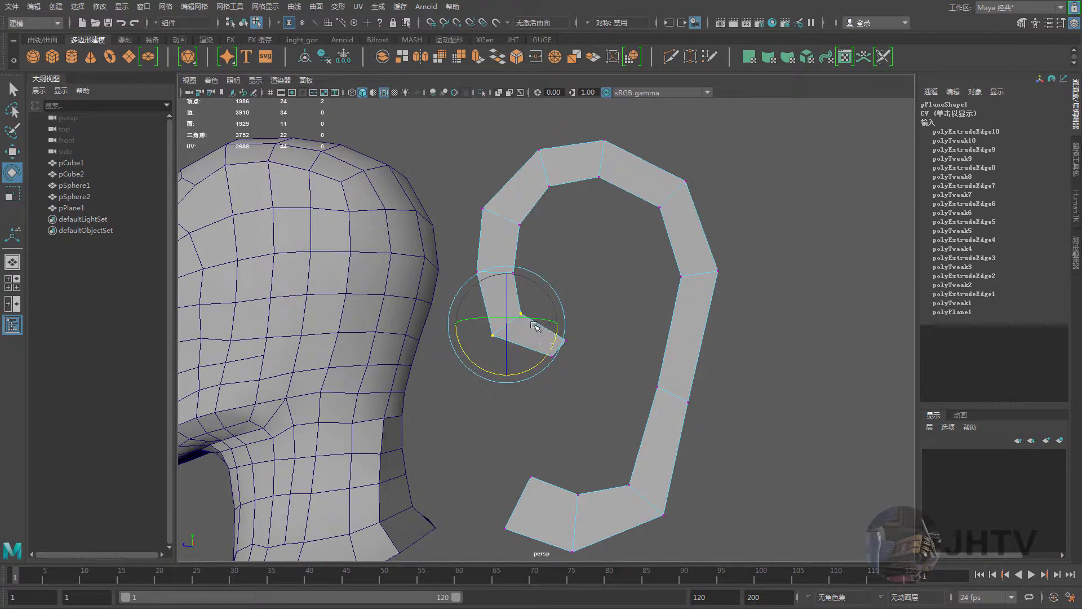
{"action": "key", "text": "w"}
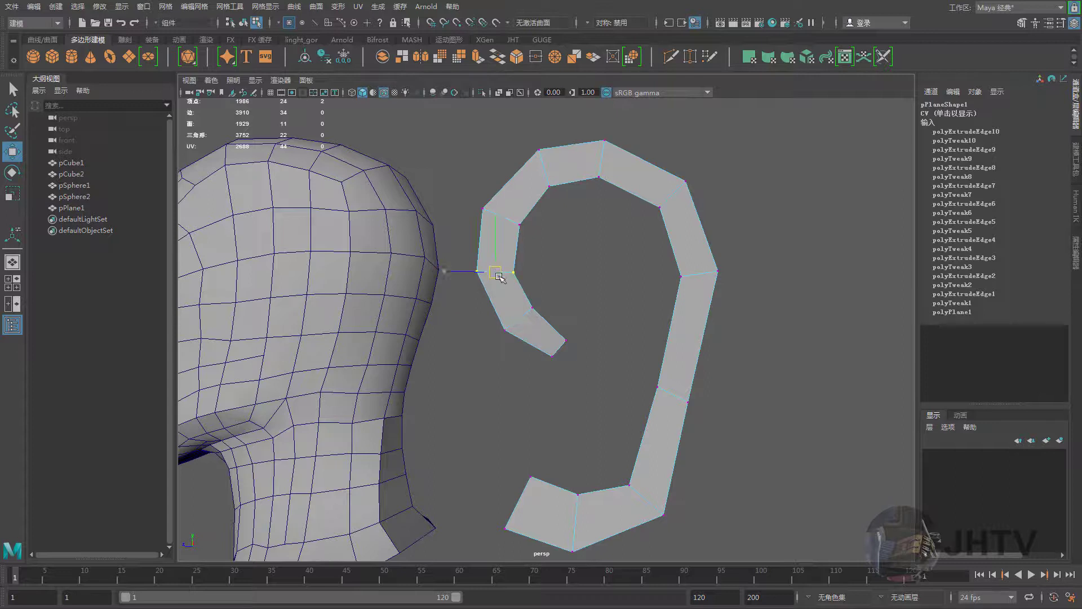
{"action": "key", "text": "e"}
{"action": "mouse_move", "coordinate": [547, 291]}
{"action": "left_mouse_down"}
{"action": "mouse_move", "coordinate": [527, 312]}
{"action": "mouse_move", "coordinate": [558, 346]}
{"action": "mouse_move", "coordinate": [565, 327]}
{"action": "left_mouse_up"}
{"action": "key", "text": "w"}
Rotate the curl's lower inner edge and shift its inner and upper edges up-right
{"action": "left_click", "coordinate": [524, 312]}
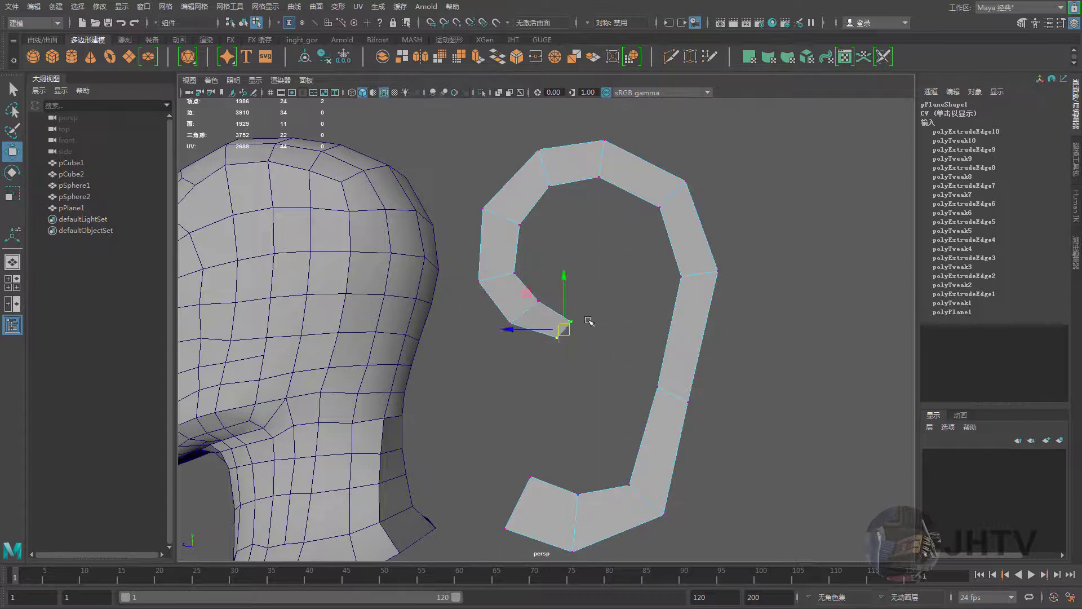
{"action": "key", "text": "e"}
{"action": "left_click_drag", "start_coordinate": [602, 364], "coordinate": [610, 349]}
{"action": "key", "text": "w"}
{"action": "scroll", "coordinate": [606, 342], "scroll_direction": "up", "scroll_amount": 2}
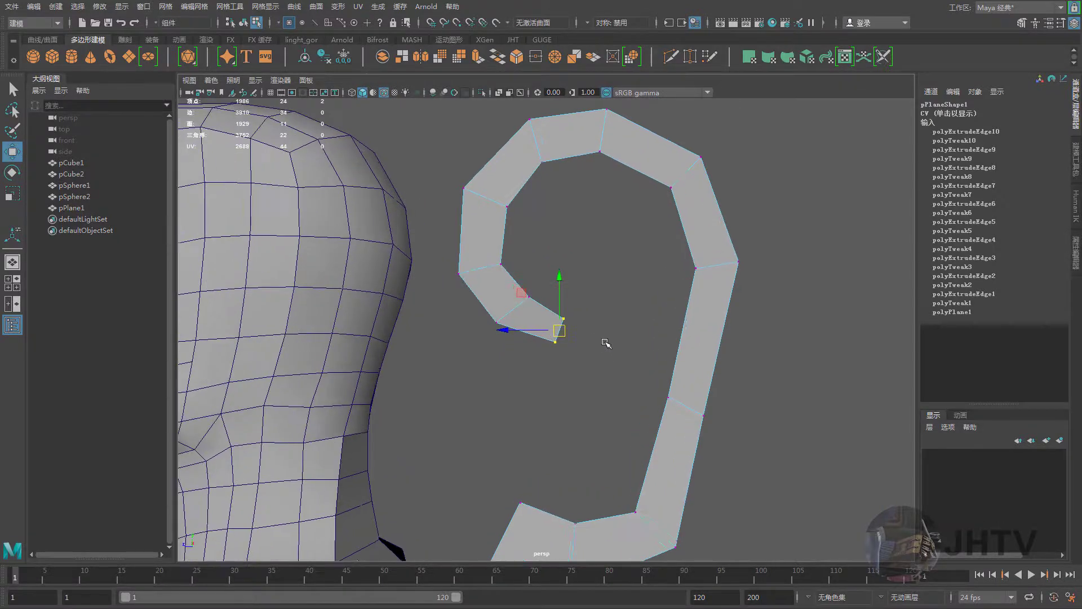
{"action": "middle_click_drag", "start_coordinate": [563, 310], "coordinate": [577, 330], "text": "alt"}
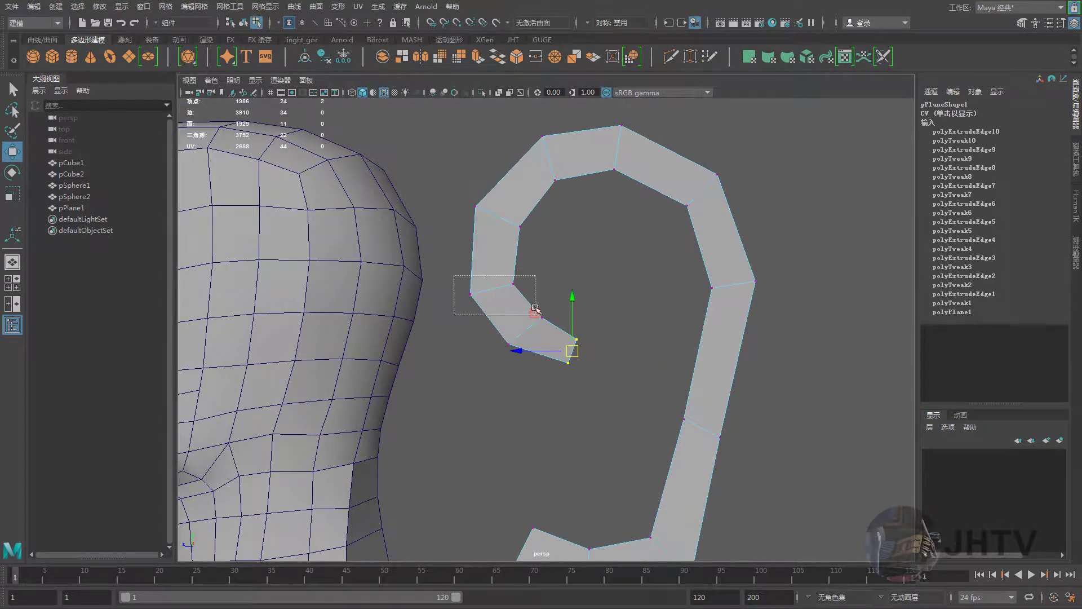
{"action": "left_click_drag", "start_coordinate": [493, 287], "coordinate": [504, 278]}
{"action": "left_click_drag", "start_coordinate": [451, 176], "coordinate": [549, 241]}
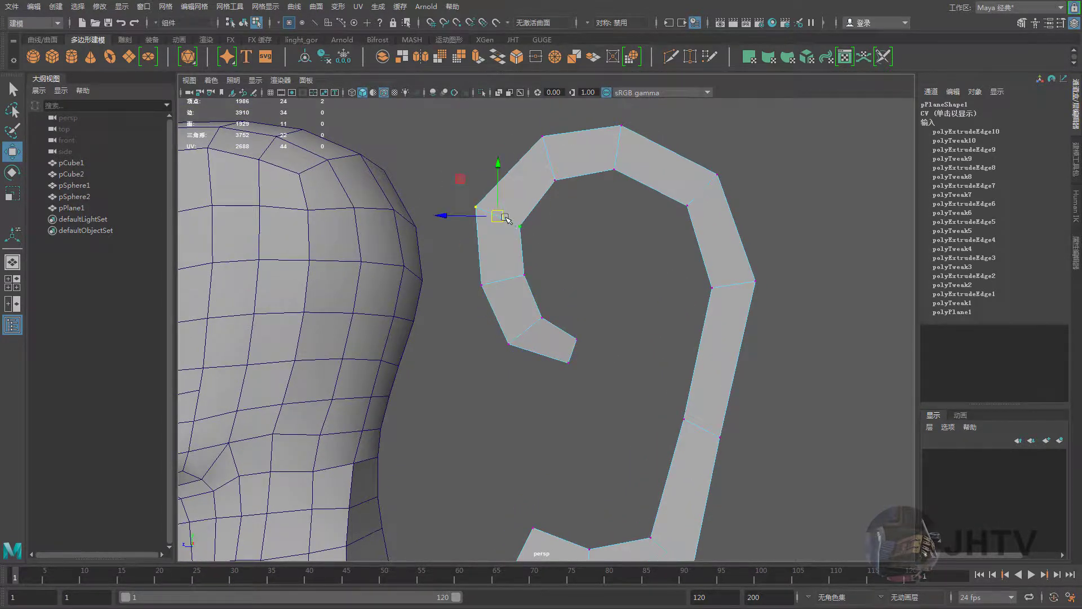
{"action": "left_click_drag", "start_coordinate": [503, 214], "coordinate": [555, 153]}
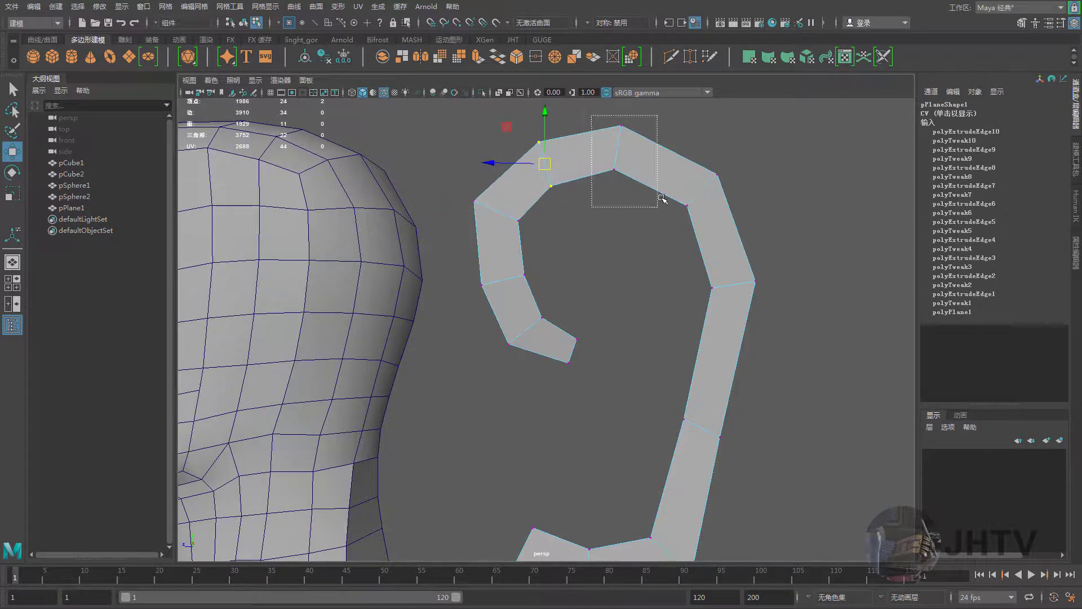
Nudge the top rim edge left and push the upper-right rim edge outward
{"action": "left_click_drag", "start_coordinate": [662, 198], "coordinate": [661, 199]}
{"action": "left_click_drag", "start_coordinate": [586, 147], "coordinate": [579, 145]}
{"action": "middle_click_drag", "start_coordinate": [708, 203], "coordinate": [697, 213], "text": "alt"}
{"action": "left_click", "coordinate": [694, 200]}
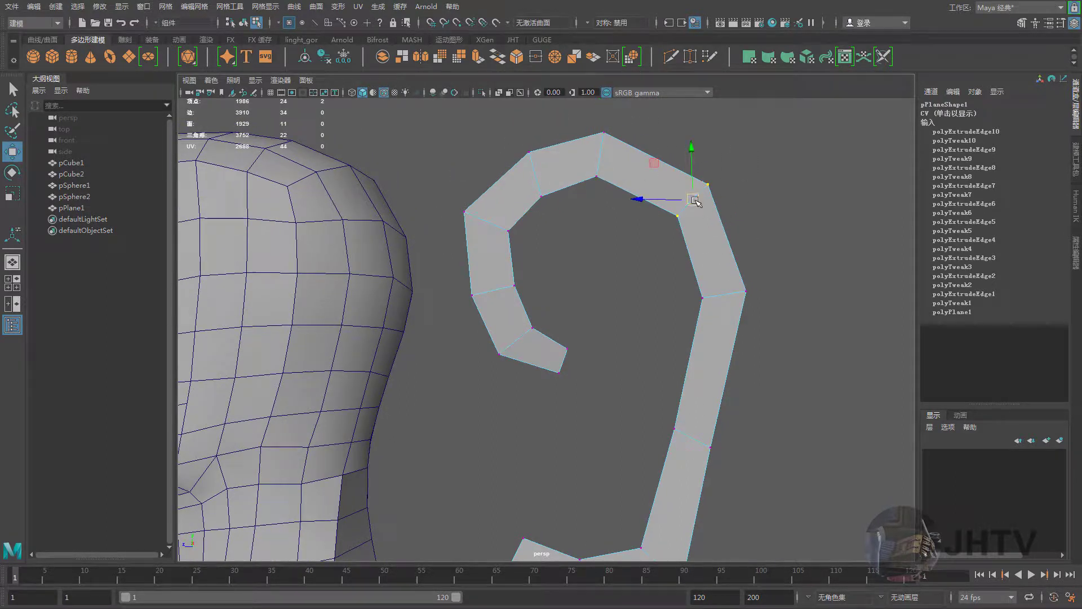
{"action": "left_click_drag", "start_coordinate": [693, 200], "coordinate": [702, 248], "text": "alt"}
{"action": "mouse_move", "coordinate": [637, 352]}
{"action": "left_mouse_down"}
{"action": "mouse_move", "coordinate": [679, 403]}
{"action": "mouse_move", "coordinate": [716, 288]}
{"action": "mouse_move", "coordinate": [685, 267]}
{"action": "left_mouse_up"}
{"action": "left_click", "coordinate": [634, 261]}
{"action": "left_click", "coordinate": [684, 276]}
Move the hook's bottom edge up and right and push the curl's end edge right
{"action": "left_click_drag", "start_coordinate": [678, 313], "coordinate": [633, 314], "text": "alt"}
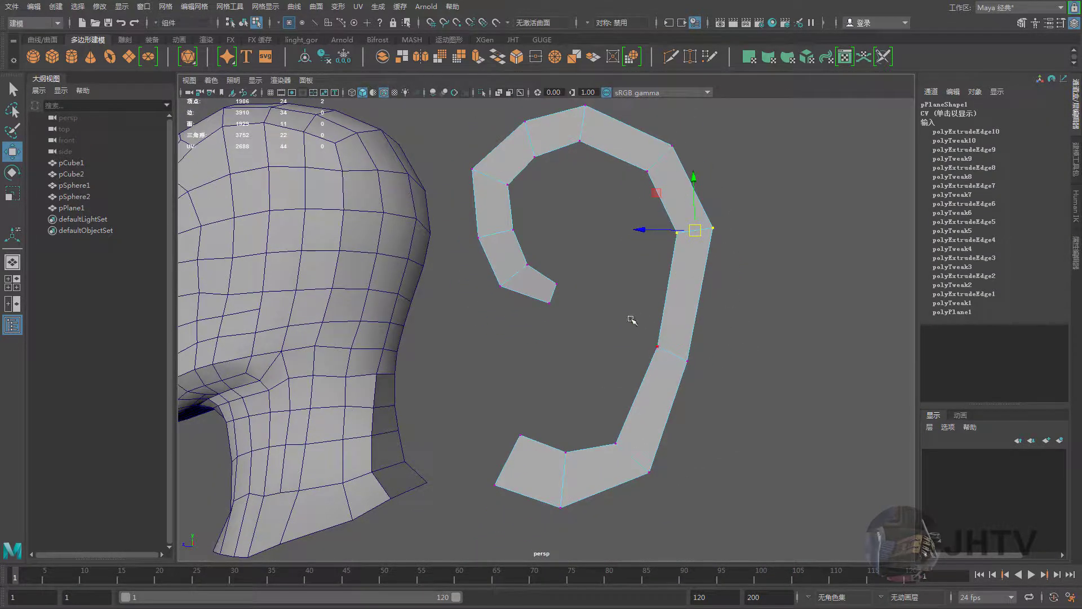
{"action": "left_click", "coordinate": [672, 354]}
{"action": "left_click", "coordinate": [625, 461]}
{"action": "left_click_drag", "start_coordinate": [625, 461], "coordinate": [644, 440]}
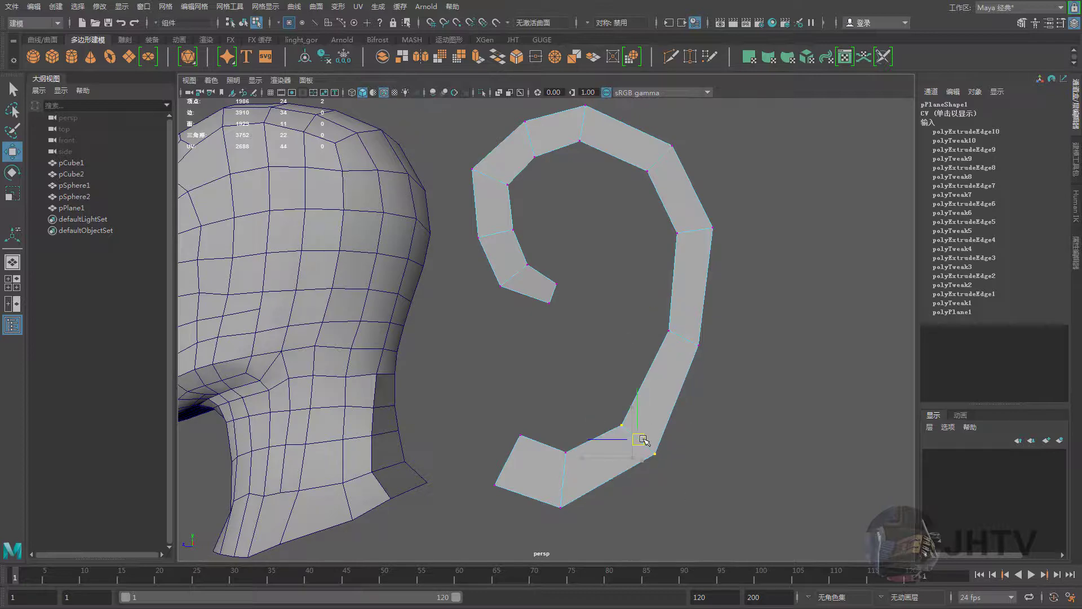
{"action": "left_click_drag", "start_coordinate": [688, 403], "coordinate": [648, 401], "text": "alt"}
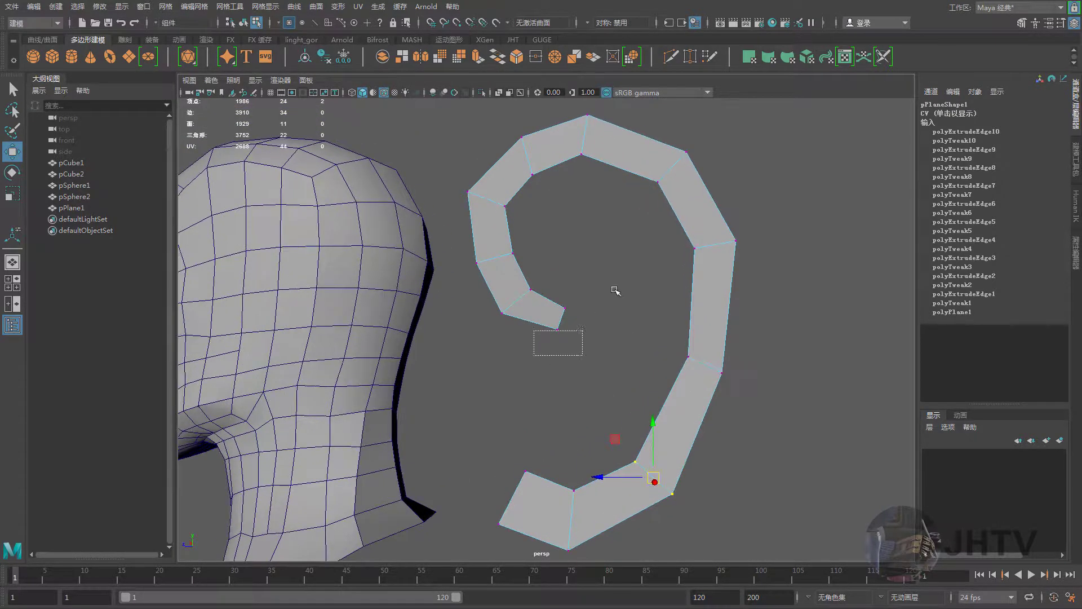
{"action": "left_click", "coordinate": [568, 317]}
{"action": "left_click", "coordinate": [592, 316]}
{"action": "left_click", "coordinate": [555, 316]}
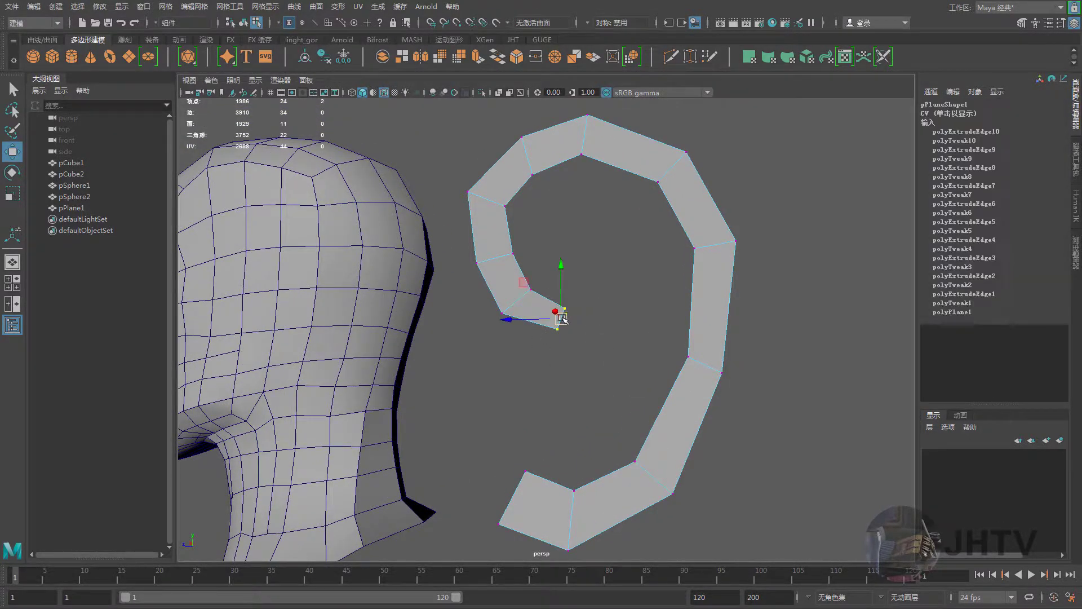
{"action": "mouse_move", "coordinate": [558, 315]}
{"action": "left_mouse_down"}
{"action": "mouse_move", "coordinate": [583, 313]}
{"action": "mouse_move", "coordinate": [508, 344]}
{"action": "mouse_move", "coordinate": [478, 252]}
{"action": "mouse_move", "coordinate": [706, 278]}
{"action": "left_mouse_up"}
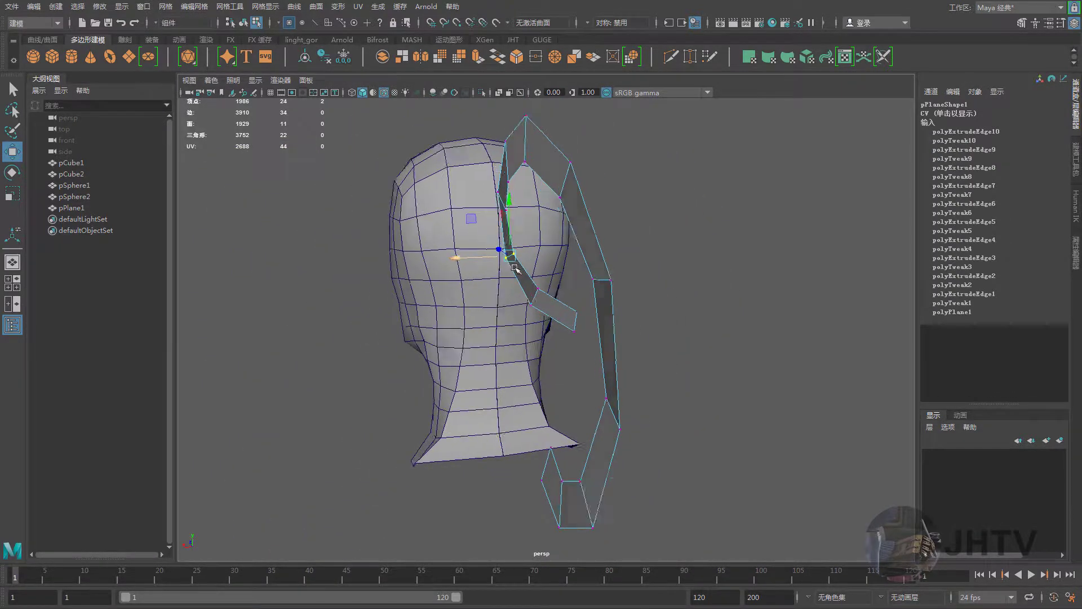
Use the Modeling Toolkit's Multi-Cut to add an edge across the inner strip's bend
{"action": "right_click", "coordinate": [669, 185]}
{"action": "left_click", "coordinate": [692, 181]}
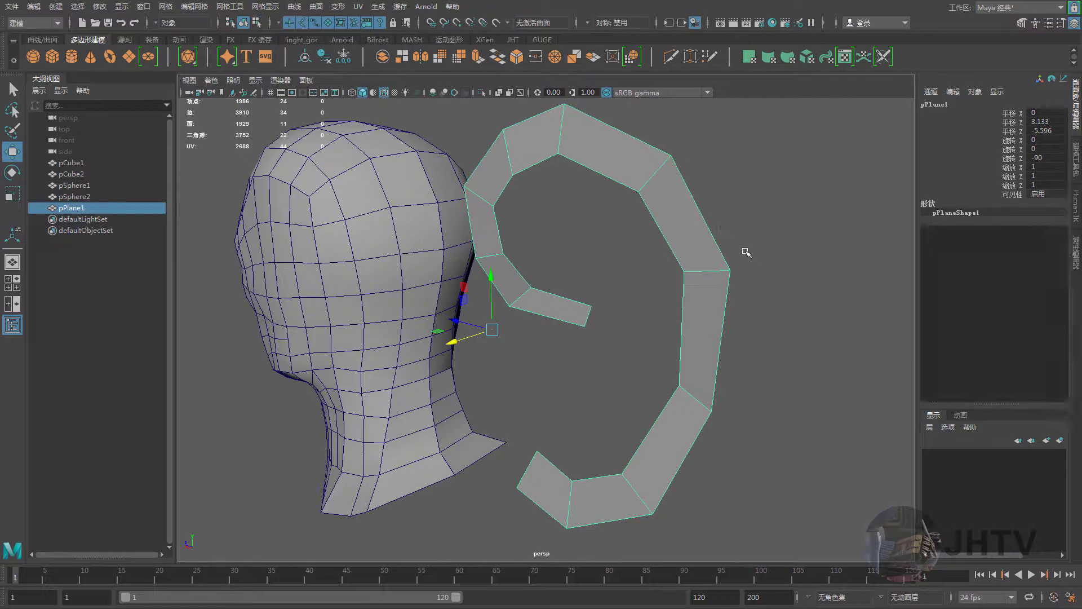
{"action": "left_click", "coordinate": [1076, 164]}
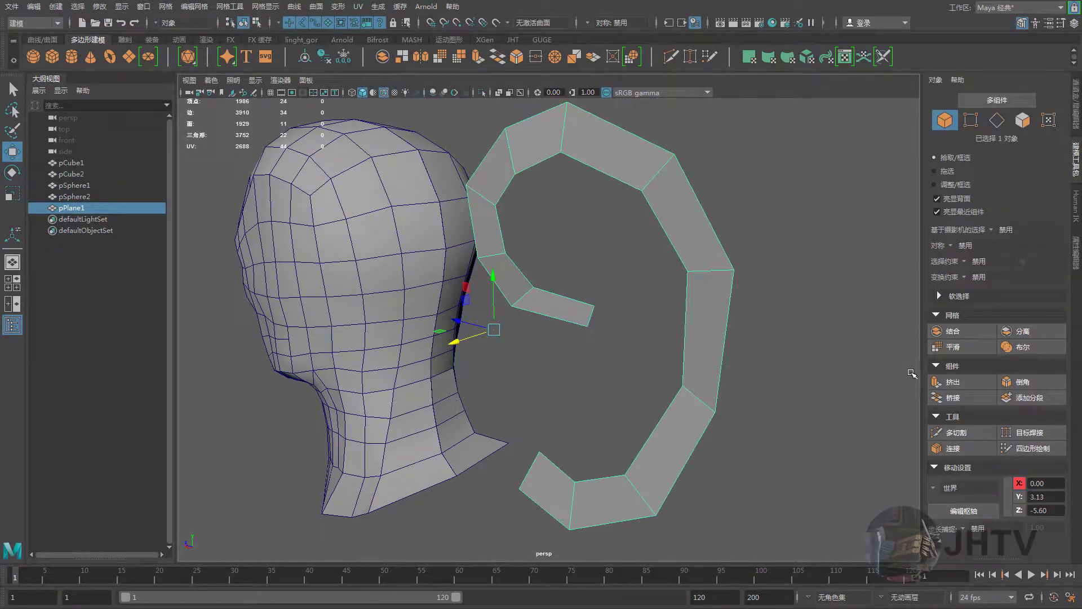
{"action": "left_click", "coordinate": [942, 432]}
{"action": "left_click_drag", "start_coordinate": [676, 338], "coordinate": [589, 344], "text": "alt"}
{"action": "scroll", "coordinate": [616, 358], "scroll_direction": "up", "scroll_amount": 1}
{"action": "scroll", "coordinate": [616, 358], "scroll_direction": "up", "scroll_amount": 2}
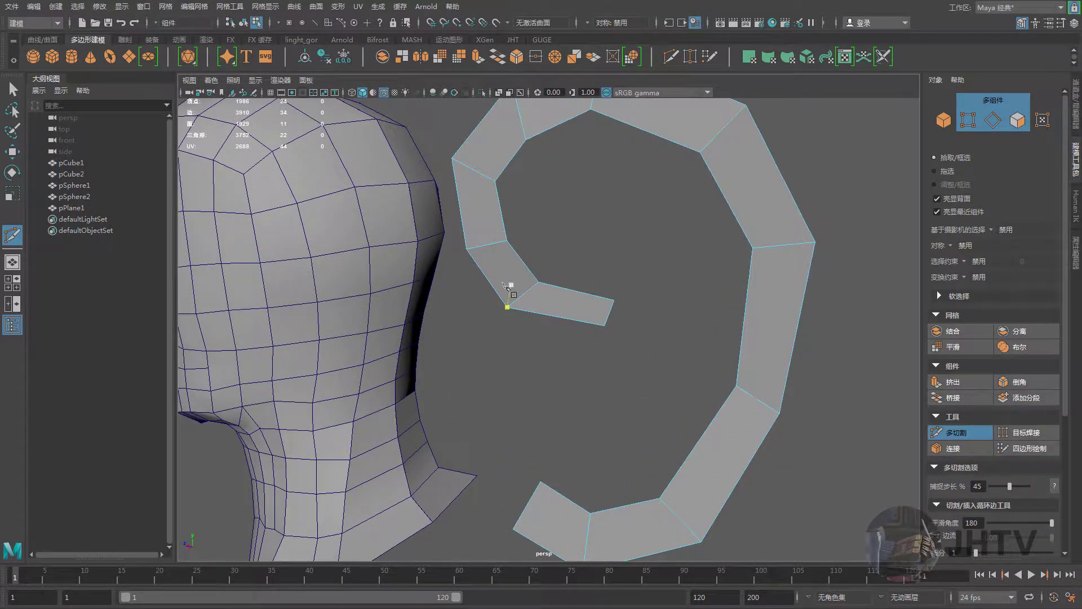
{"action": "left_click", "coordinate": [484, 275]}
{"action": "key", "text": "w"}
Move the bend corner vertex down-left and raise the new edge's two vertices
{"action": "scroll", "coordinate": [524, 270], "scroll_direction": "up", "scroll_amount": 2}
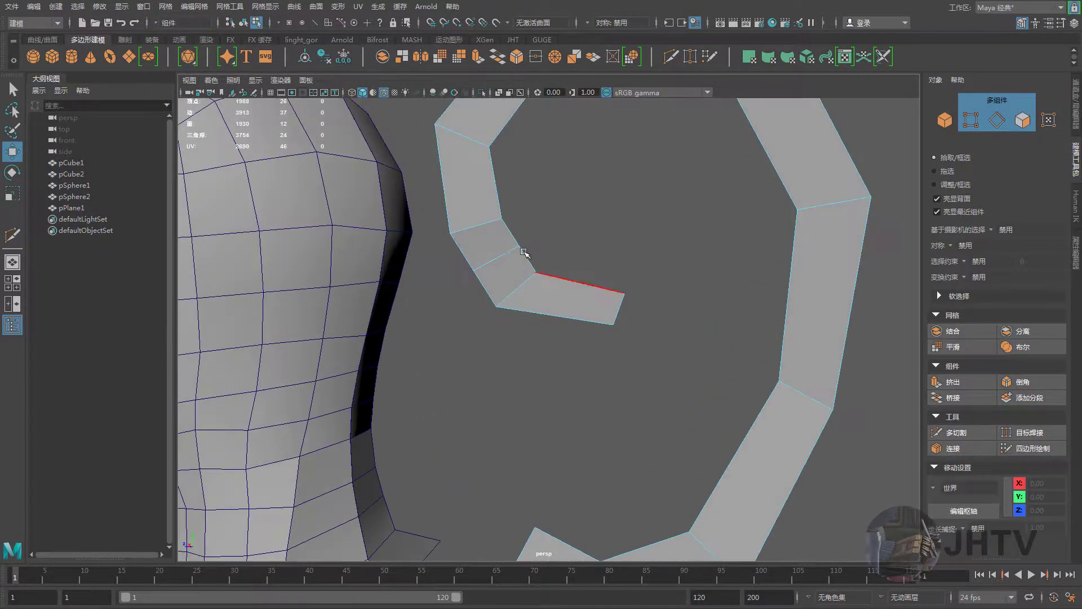
{"action": "right_click", "coordinate": [522, 250]}
{"action": "left_click", "coordinate": [470, 250]}
{"action": "left_click", "coordinate": [516, 251]}
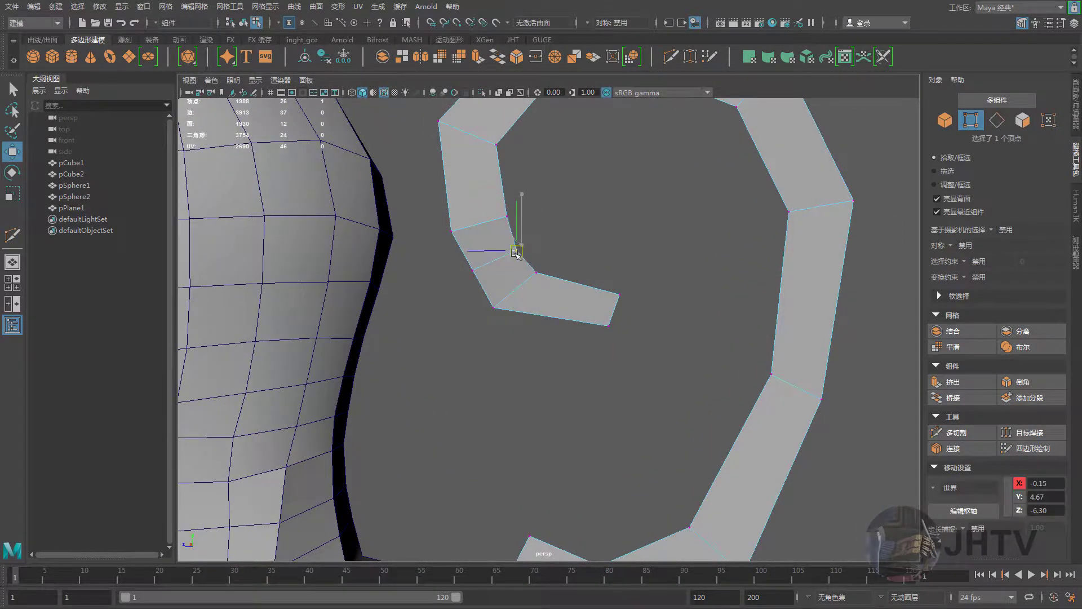
{"action": "middle_click_drag", "start_coordinate": [487, 277], "coordinate": [472, 276]}
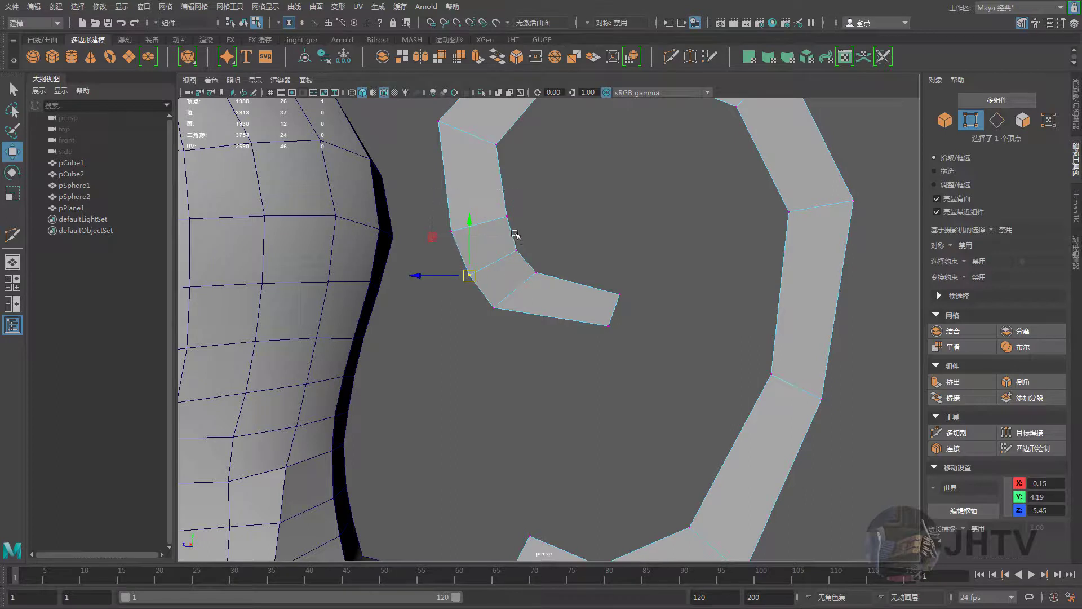
{"action": "left_click_drag", "start_coordinate": [514, 234], "coordinate": [446, 209]}
{"action": "middle_click_drag", "start_coordinate": [476, 225], "coordinate": [473, 208]}
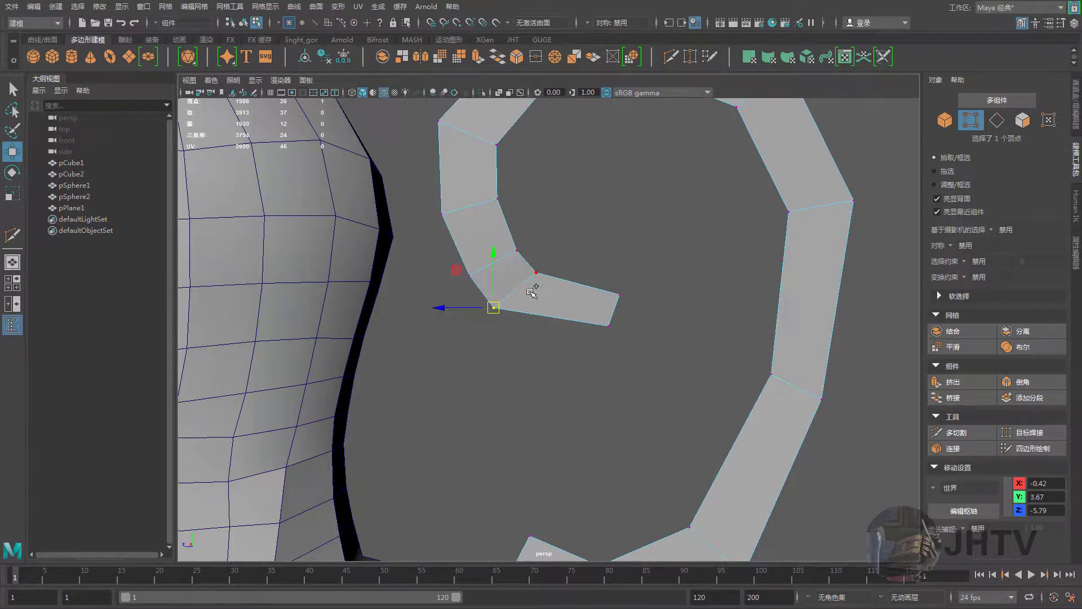
{"action": "left_click_drag", "start_coordinate": [519, 290], "coordinate": [541, 297]}
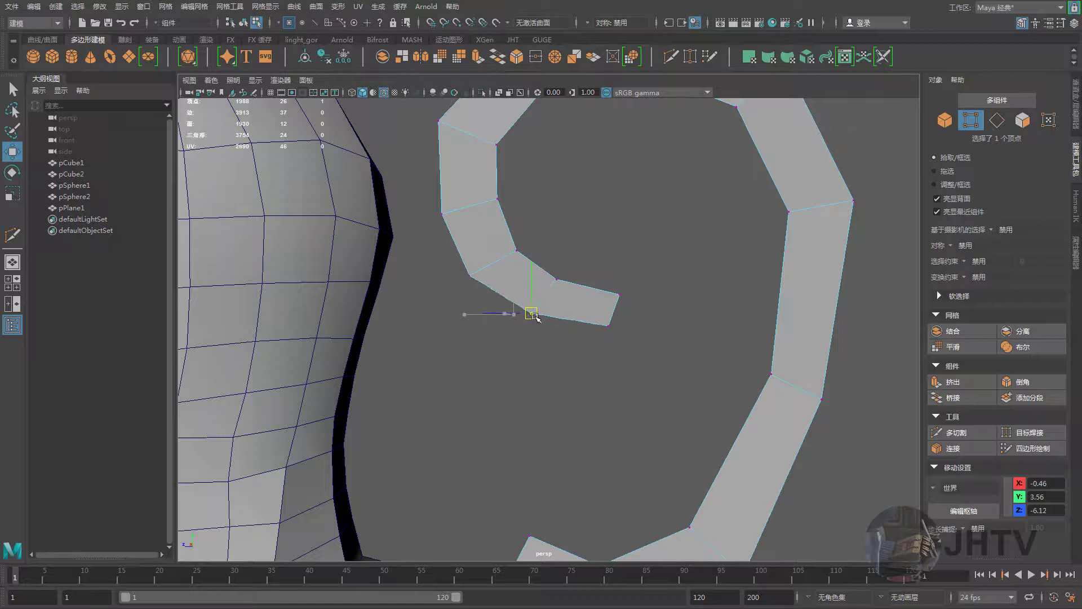
Pull the strip's lower corner vertex left and lower its tip vertex
{"action": "left_click_drag", "start_coordinate": [575, 264], "coordinate": [545, 290]}
{"action": "middle_click_drag", "start_coordinate": [545, 290], "coordinate": [496, 293]}
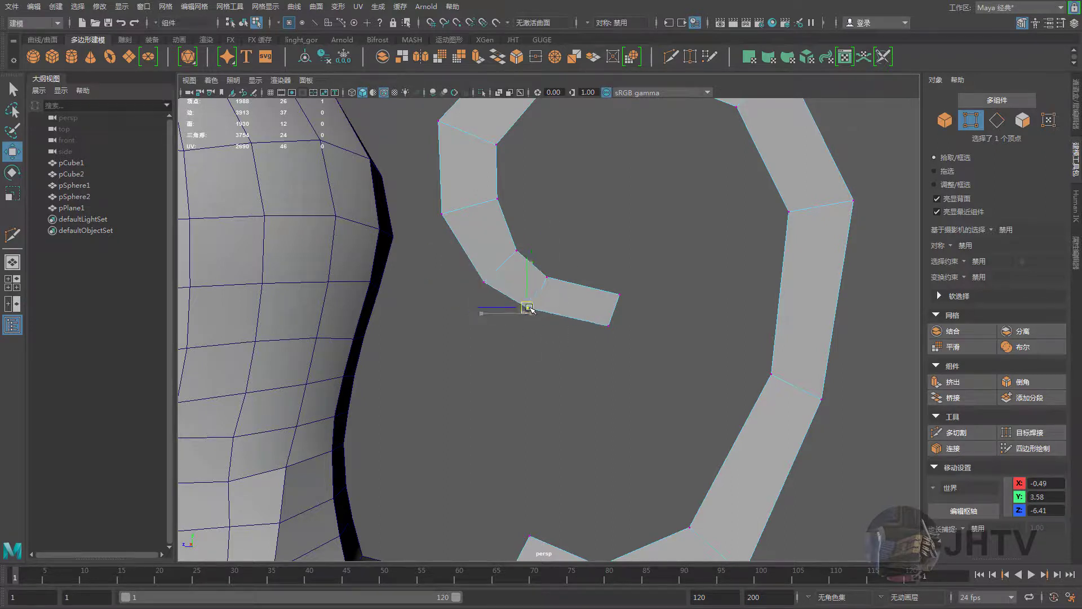
{"action": "left_click", "coordinate": [622, 299]}
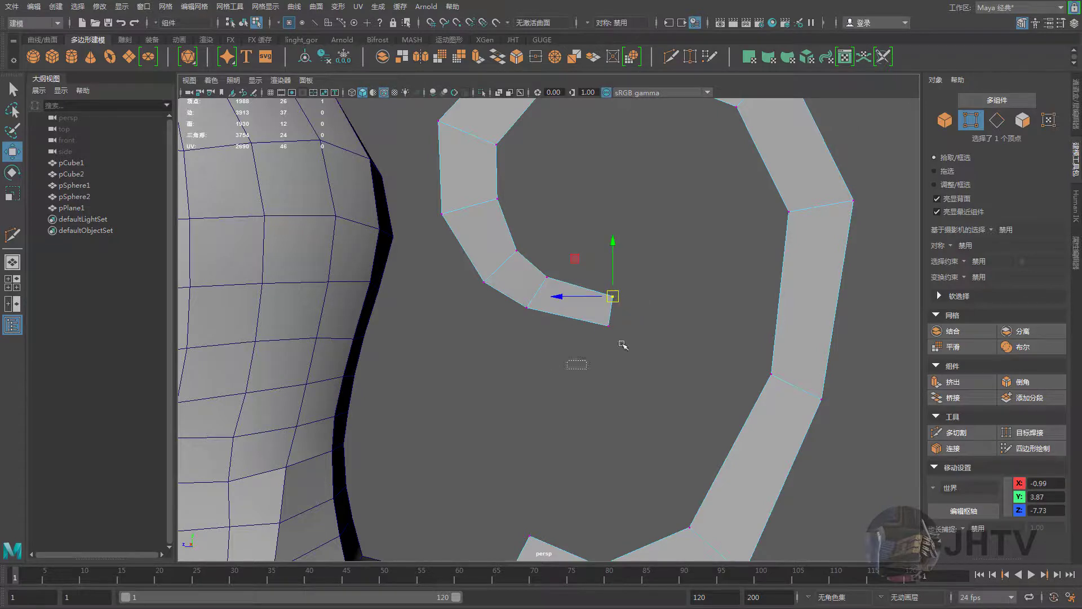
{"action": "left_click_drag", "start_coordinate": [613, 296], "coordinate": [617, 325]}
{"action": "key", "text": "F10"}
Extrude the bend's outer edge three times with Ctrl+E, dragging the new edges downward
{"action": "left_click", "coordinate": [506, 295]}
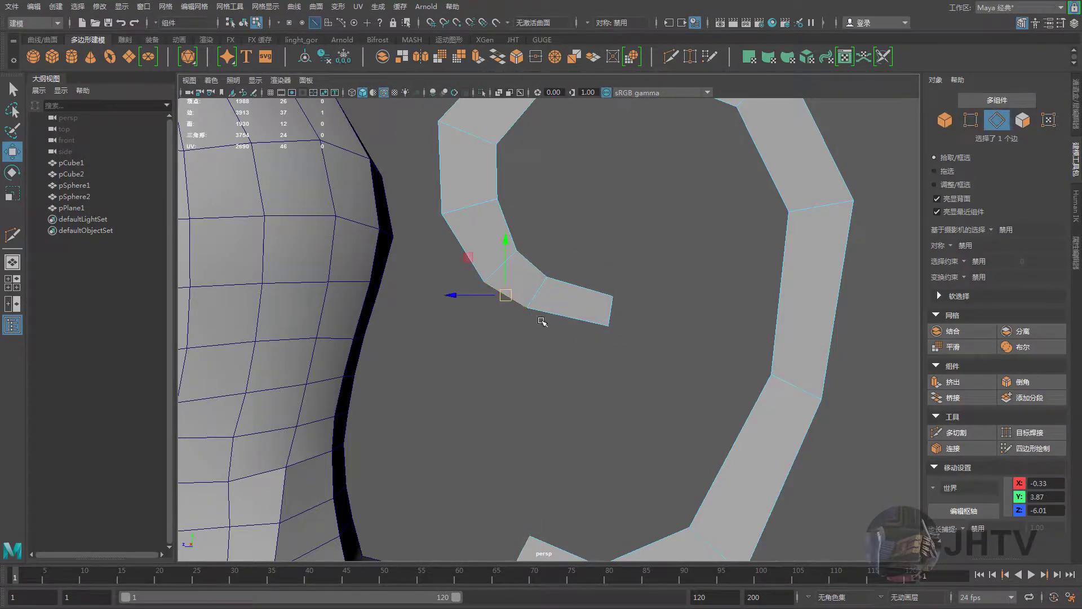
{"action": "mouse_move", "coordinate": [524, 319]}
{"action": "left_mouse_down", "text": "alt"}
{"action": "mouse_move", "coordinate": [507, 304]}
{"action": "mouse_move", "coordinate": [478, 340]}
{"action": "mouse_move", "coordinate": [494, 340]}
{"action": "left_mouse_up", "text": "alt"}
{"action": "key", "text": "ctrl+e"}
{"action": "scroll", "coordinate": [478, 339], "scroll_direction": "down", "scroll_amount": 3}
{"action": "scroll", "coordinate": [564, 333], "scroll_direction": "up", "scroll_amount": 5}
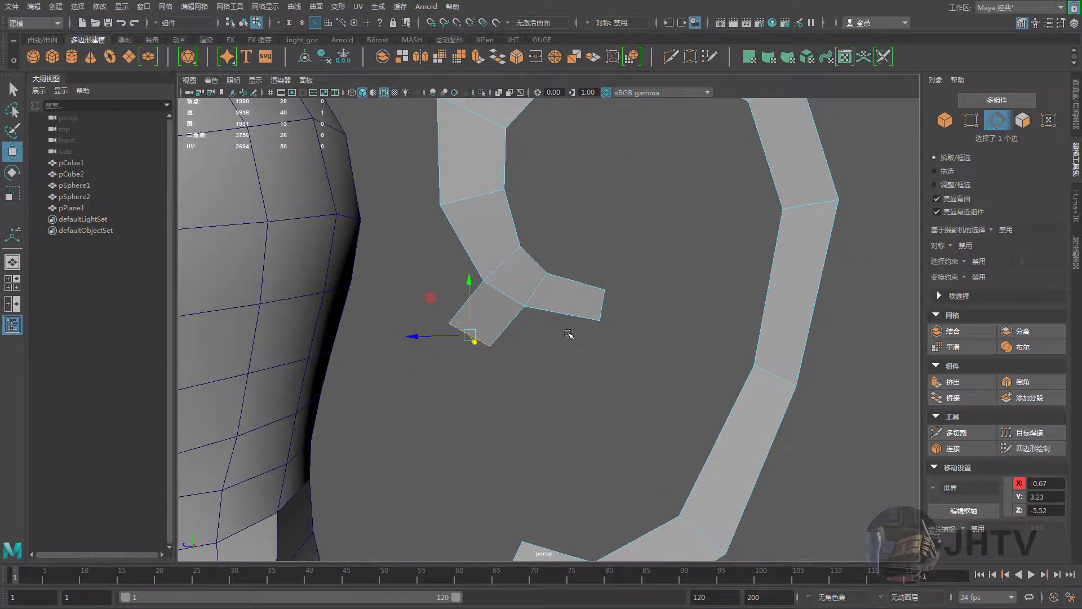
{"action": "mouse_move", "coordinate": [472, 290]}
{"action": "left_mouse_down"}
{"action": "mouse_move", "coordinate": [472, 279]}
{"action": "mouse_move", "coordinate": [463, 340]}
{"action": "mouse_move", "coordinate": [473, 314]}
{"action": "mouse_move", "coordinate": [476, 378]}
{"action": "left_mouse_up"}
{"action": "key", "text": "ctrl+e"}
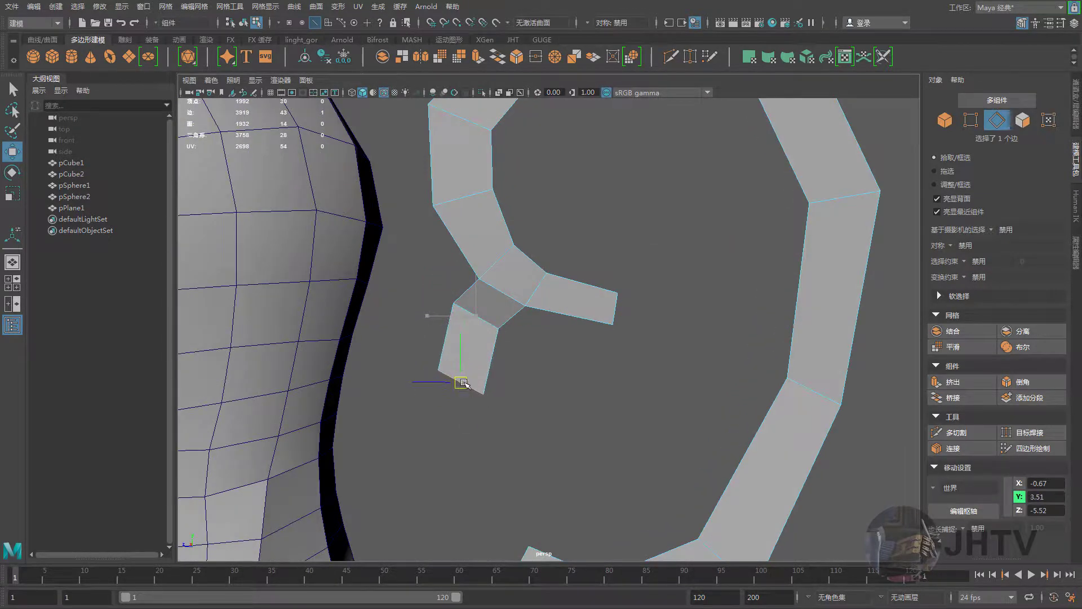
{"action": "key", "text": "e"}
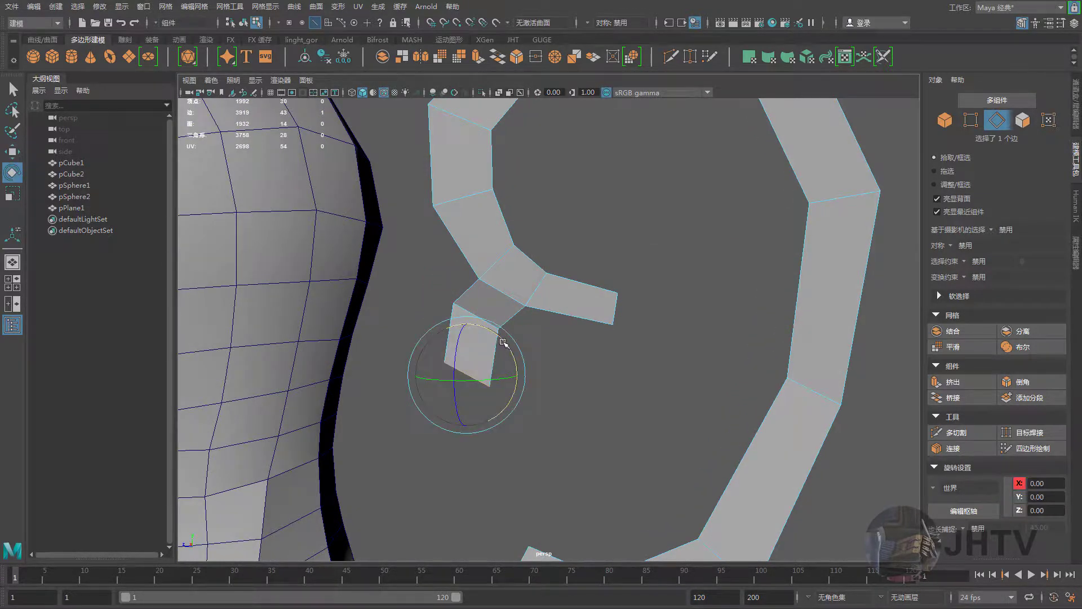
{"action": "key", "text": "w"}
{"action": "mouse_move", "coordinate": [476, 361]}
{"action": "left_mouse_down", "text": "alt"}
{"action": "mouse_move", "coordinate": [551, 381]}
{"action": "mouse_move", "coordinate": [512, 394]}
{"action": "mouse_move", "coordinate": [483, 379]}
{"action": "mouse_move", "coordinate": [476, 428]}
{"action": "mouse_move", "coordinate": [451, 423]}
{"action": "mouse_move", "coordinate": [535, 421]}
{"action": "mouse_move", "coordinate": [485, 361]}
{"action": "left_mouse_up", "text": "alt"}
{"action": "key", "text": "ctrl+e"}
{"action": "key", "text": "w"}
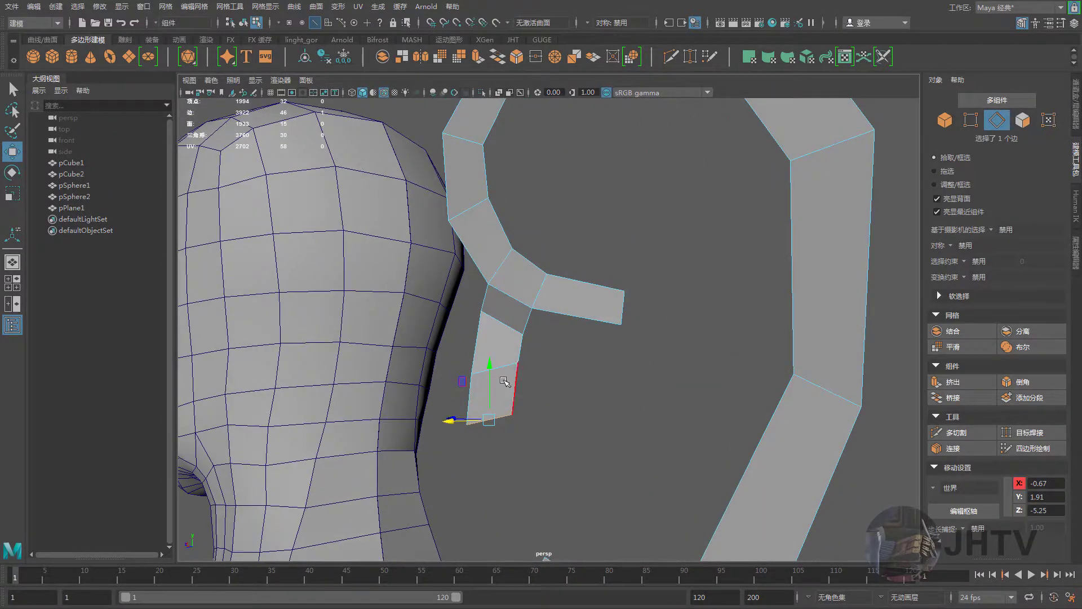
Reshape the new strip by raising and shifting its lower vertices
{"action": "right_click_drag", "start_coordinate": [485, 361], "coordinate": [488, 342]}
{"action": "left_click", "coordinate": [437, 425]}
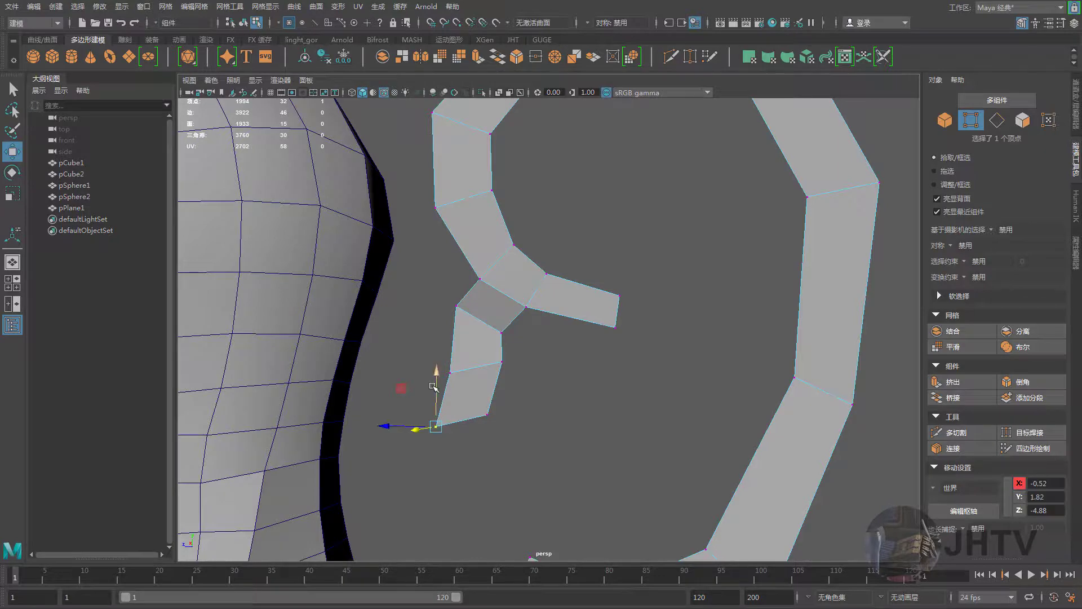
{"action": "left_click_drag", "start_coordinate": [438, 426], "coordinate": [440, 412]}
{"action": "left_click", "coordinate": [450, 372], "text": "shift"}
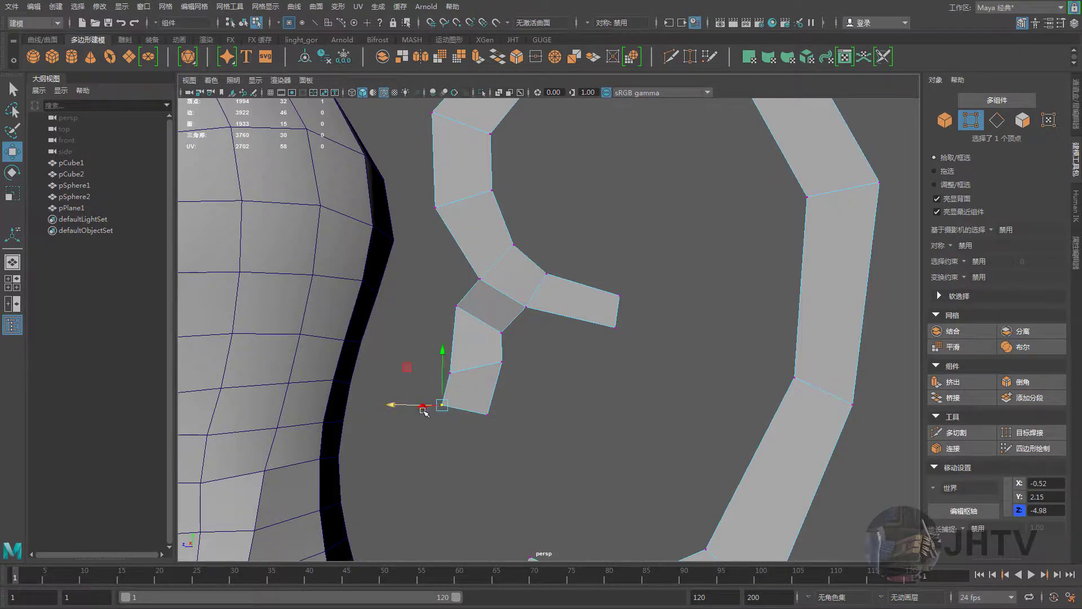
{"action": "mouse_move", "coordinate": [449, 372]}
{"action": "left_mouse_down", "text": "alt"}
{"action": "mouse_move", "coordinate": [445, 388]}
{"action": "mouse_move", "coordinate": [428, 387]}
{"action": "mouse_move", "coordinate": [543, 379]}
{"action": "mouse_move", "coordinate": [470, 377]}
{"action": "mouse_move", "coordinate": [550, 343]}
{"action": "left_mouse_up", "text": "alt"}
{"action": "scroll", "coordinate": [592, 375], "scroll_direction": "up", "scroll_amount": 3}
{"action": "scroll", "coordinate": [524, 375], "scroll_direction": "up", "scroll_amount": 2}
{"action": "left_click", "coordinate": [558, 323]}
{"action": "left_click_drag", "start_coordinate": [556, 282], "coordinate": [540, 325]}
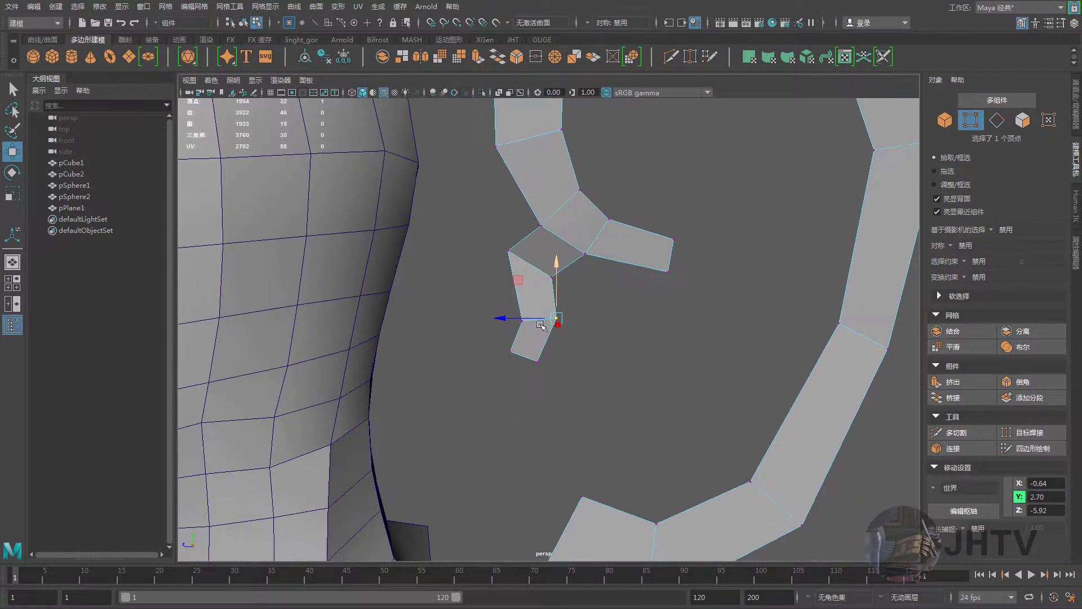
{"action": "left_click", "coordinate": [579, 406]}
Extrude the strip's bottom edge twice downward, angling the end edge toward the hook
{"action": "right_click_drag", "start_coordinate": [535, 327], "coordinate": [545, 273]}
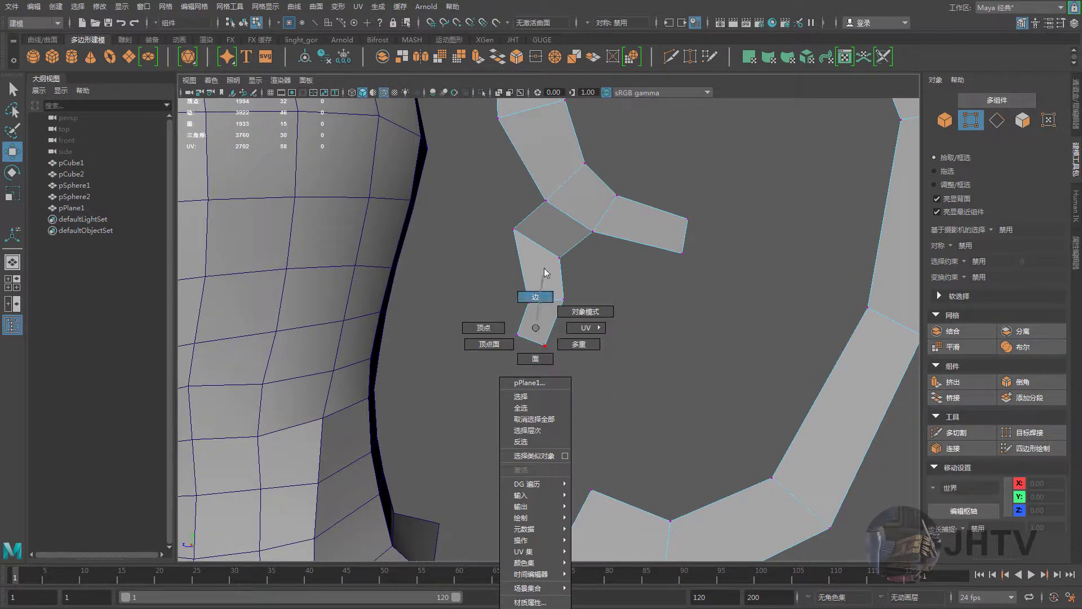
{"action": "left_click", "coordinate": [531, 354]}
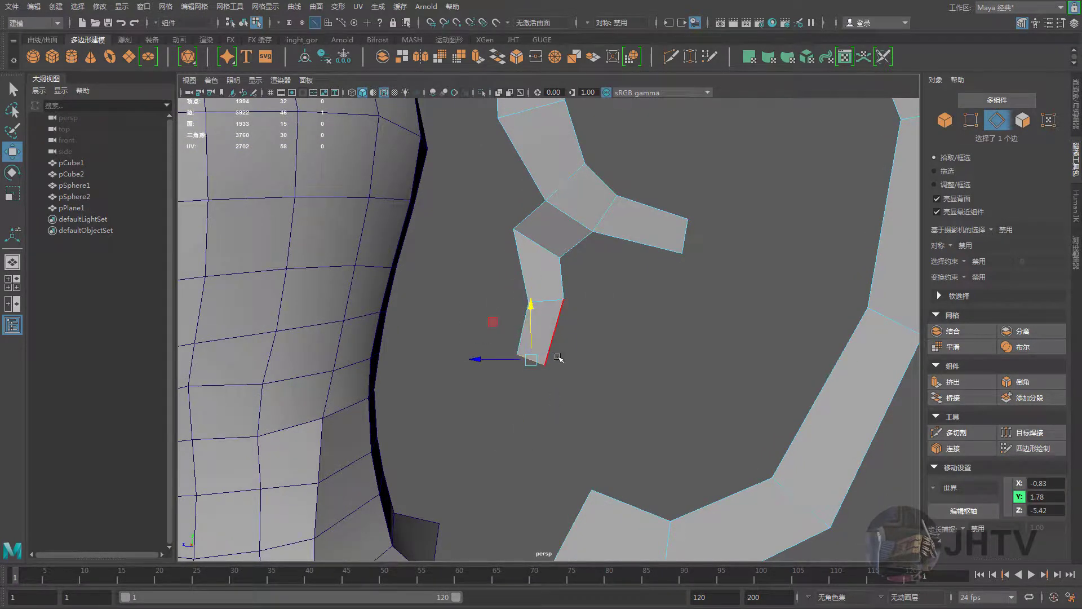
{"action": "key", "text": "ctrl+e"}
{"action": "mouse_move", "coordinate": [525, 360]}
{"action": "left_mouse_down"}
{"action": "mouse_move", "coordinate": [527, 436]}
{"action": "mouse_move", "coordinate": [554, 379]}
{"action": "left_mouse_up"}
{"action": "key", "text": "e"}
{"action": "key", "text": "w"}
{"action": "key", "text": "ctrl+e"}
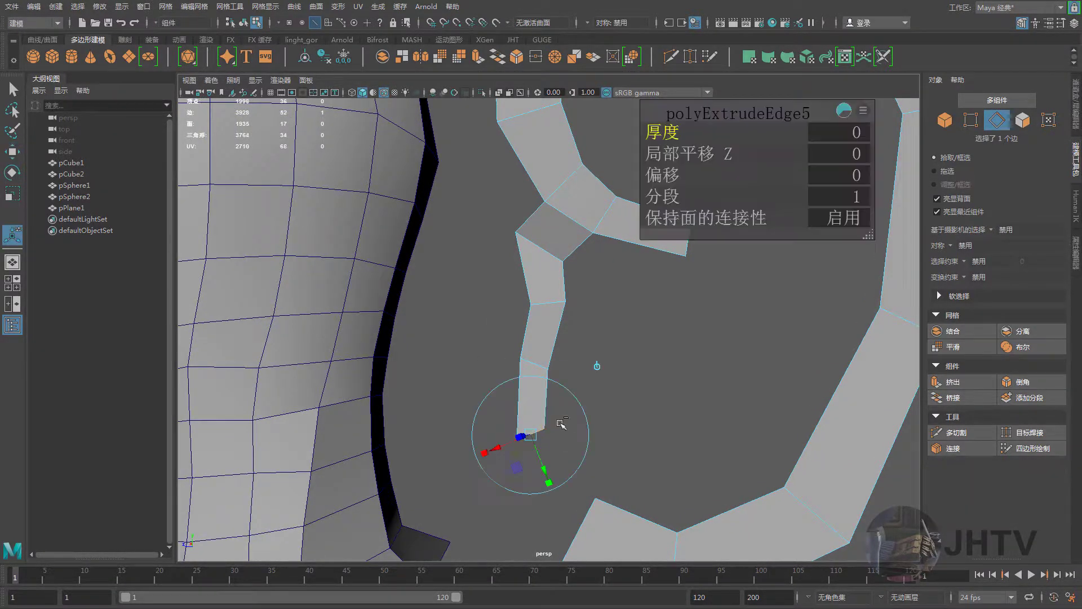
{"action": "key", "text": "w"}
{"action": "left_click_drag", "start_coordinate": [537, 436], "coordinate": [555, 472]}
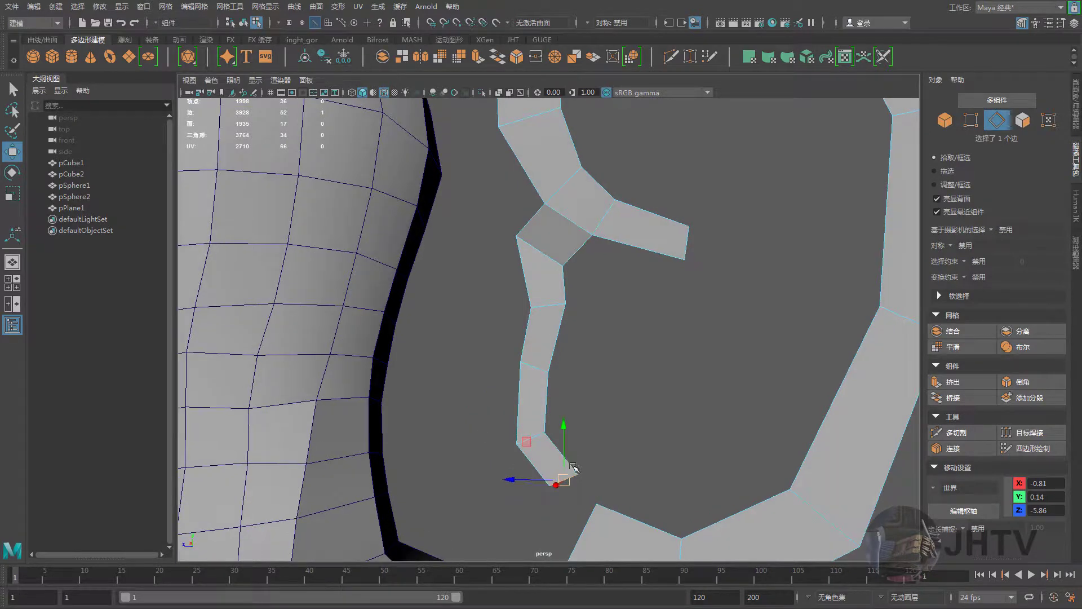
{"action": "key", "text": "e"}
{"action": "mouse_move", "coordinate": [567, 428]}
{"action": "left_mouse_down"}
{"action": "mouse_move", "coordinate": [589, 440]}
{"action": "mouse_move", "coordinate": [574, 470]}
{"action": "mouse_move", "coordinate": [577, 431]}
{"action": "mouse_move", "coordinate": [588, 446]}
{"action": "mouse_move", "coordinate": [699, 433]}
{"action": "left_mouse_up"}
{"action": "key", "text": "w"}
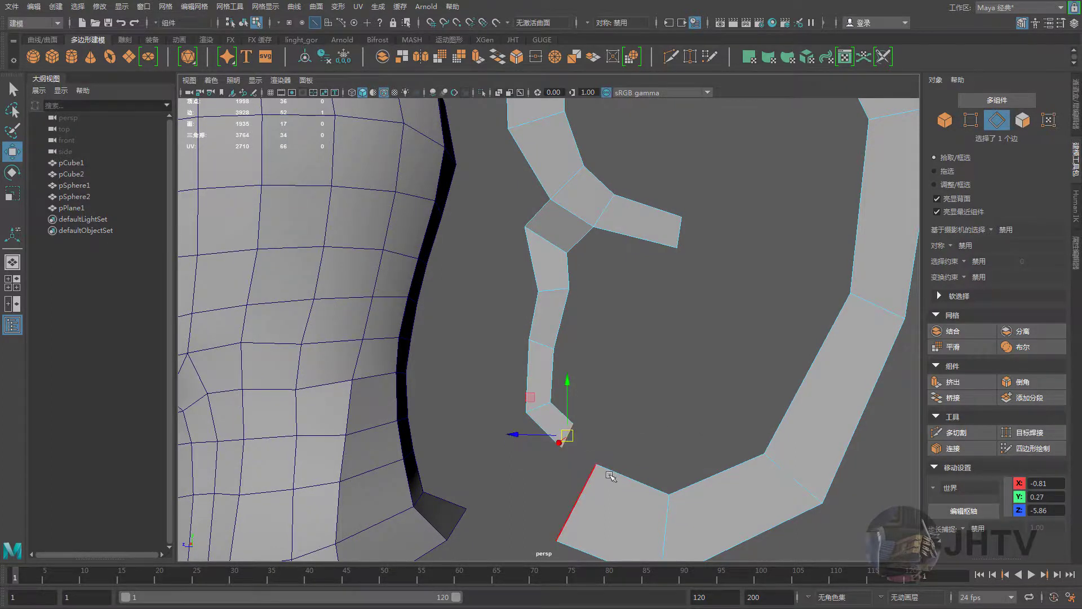
Lower the rim's inner corner vertex slightly
{"action": "left_click_drag", "start_coordinate": [574, 442], "coordinate": [586, 417], "text": "alt"}
{"action": "right_click_drag", "start_coordinate": [625, 327], "coordinate": [581, 331]}
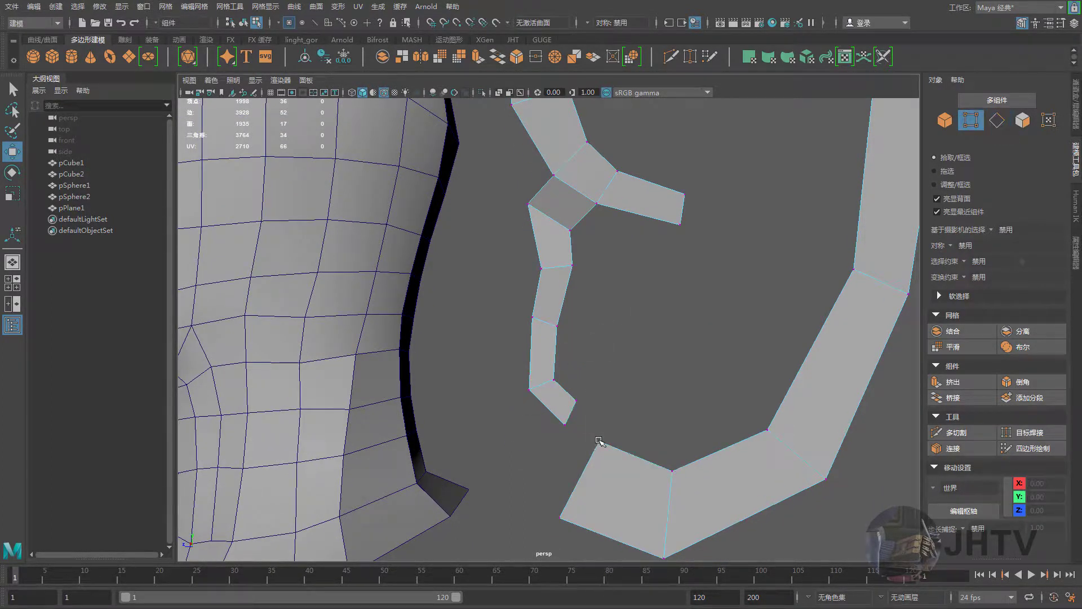
{"action": "left_click", "coordinate": [590, 451]}
{"action": "left_click", "coordinate": [672, 470]}
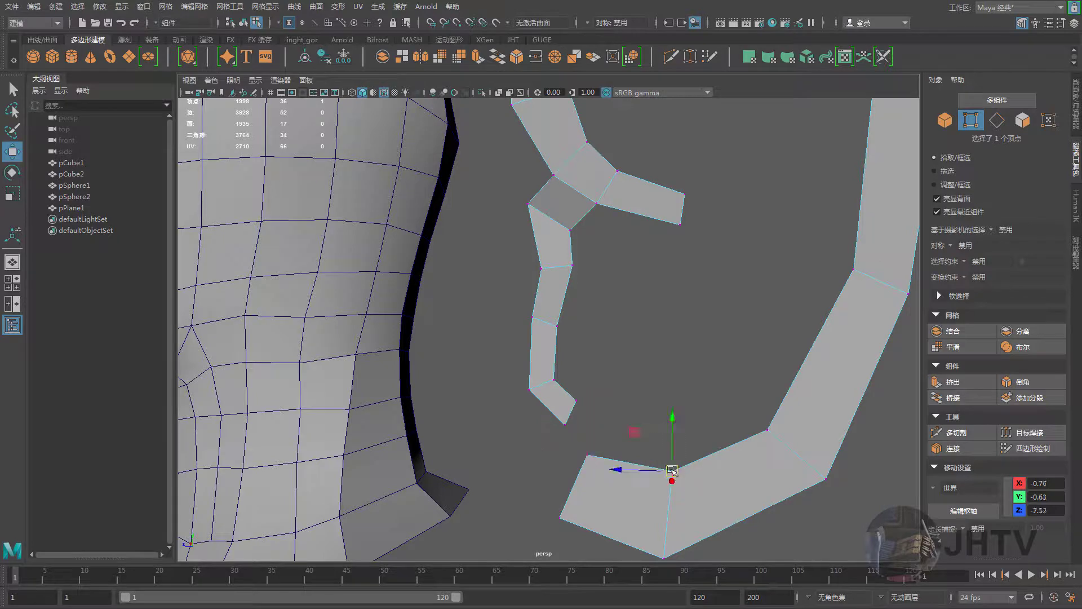
{"action": "middle_click_drag", "start_coordinate": [642, 446], "coordinate": [642, 463]}
{"action": "left_click", "coordinate": [625, 446]}
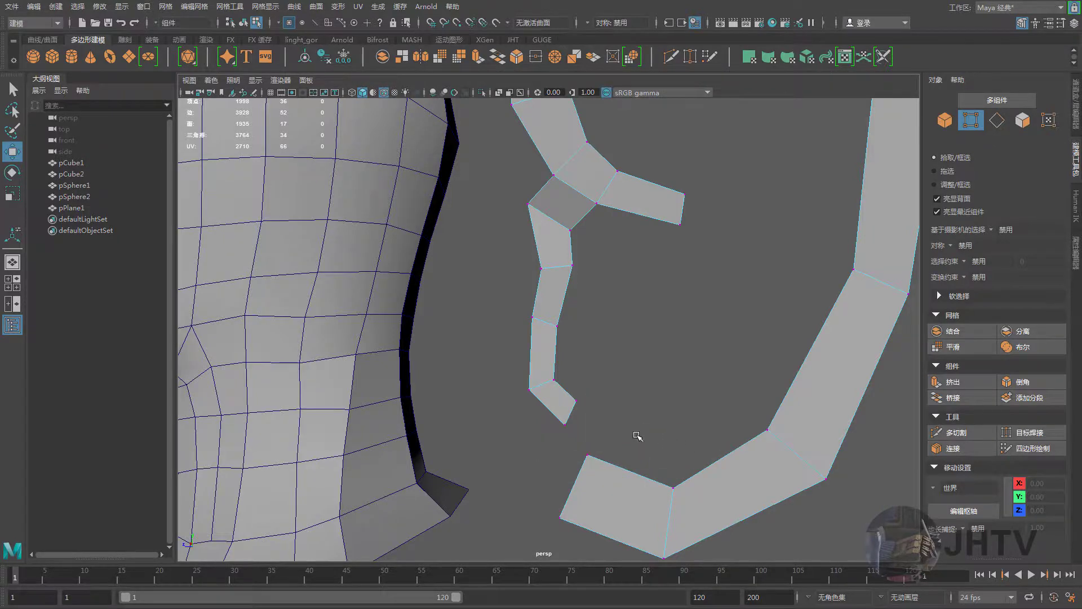
Extrude the curl strip's end edge again, rotating and shrinking it into a hook
{"action": "left_click_drag", "start_coordinate": [640, 438], "coordinate": [588, 345], "text": "alt"}
{"action": "mouse_move", "coordinate": [576, 328]}
{"action": "right_mouse_down"}
{"action": "mouse_move", "coordinate": [594, 329]}
{"action": "mouse_move", "coordinate": [575, 296]}
{"action": "right_mouse_up"}
{"action": "mouse_move", "coordinate": [564, 434]}
{"action": "left_mouse_down"}
{"action": "mouse_move", "coordinate": [598, 468]}
{"action": "mouse_move", "coordinate": [596, 430]}
{"action": "left_mouse_up"}
{"action": "left_click", "coordinate": [579, 407]}
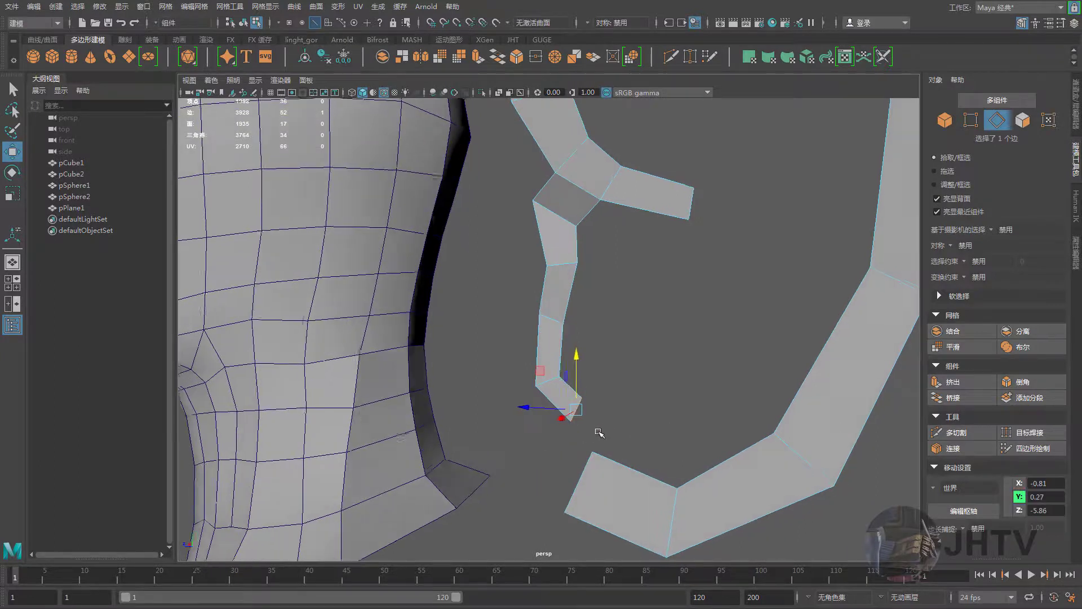
{"action": "key", "text": "ctrl+e"}
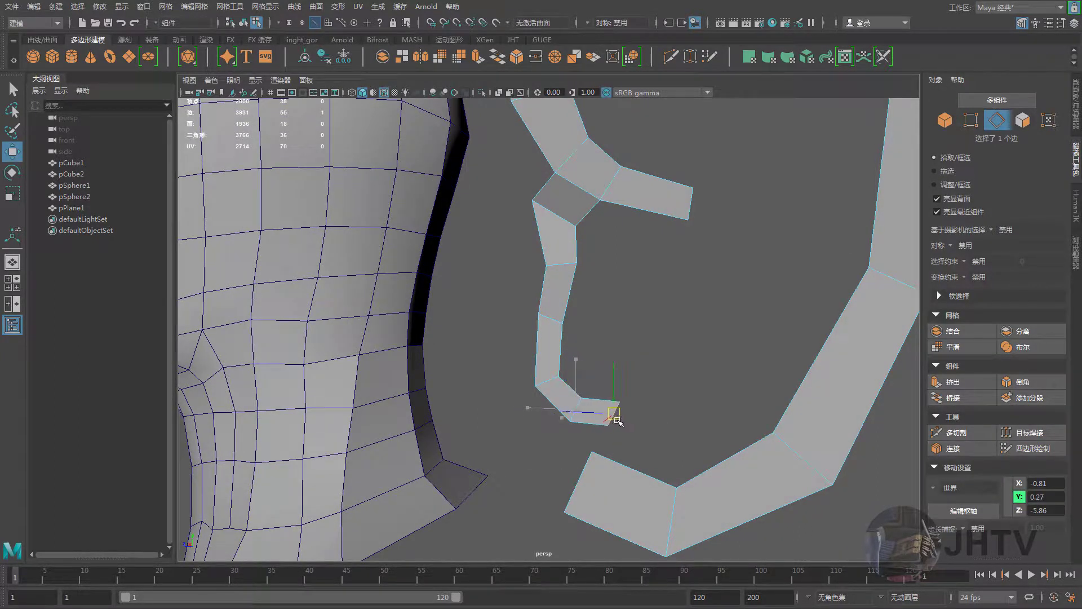
{"action": "key", "text": "e"}
{"action": "mouse_move", "coordinate": [640, 374]}
{"action": "left_mouse_down"}
{"action": "mouse_move", "coordinate": [629, 403]}
{"action": "mouse_move", "coordinate": [611, 389]}
{"action": "mouse_move", "coordinate": [600, 409]}
{"action": "mouse_move", "coordinate": [592, 341]}
{"action": "left_mouse_up"}
{"action": "key", "text": "r"}
{"action": "key", "text": "e"}
{"action": "key", "text": "w"}
Snap the strip's bottom vertex onto its corner, nudge a vertex down, and inspect
{"action": "right_click_drag", "start_coordinate": [592, 341], "coordinate": [563, 338]}
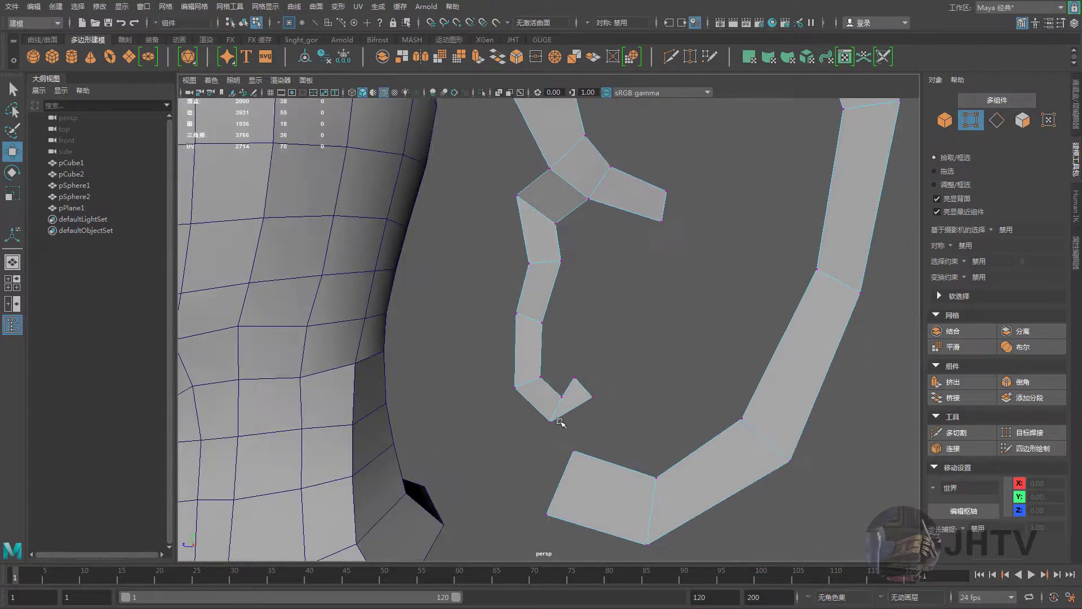
{"action": "left_click", "coordinate": [552, 420]}
{"action": "scroll", "coordinate": [557, 428], "scroll_direction": "up", "scroll_amount": 3}
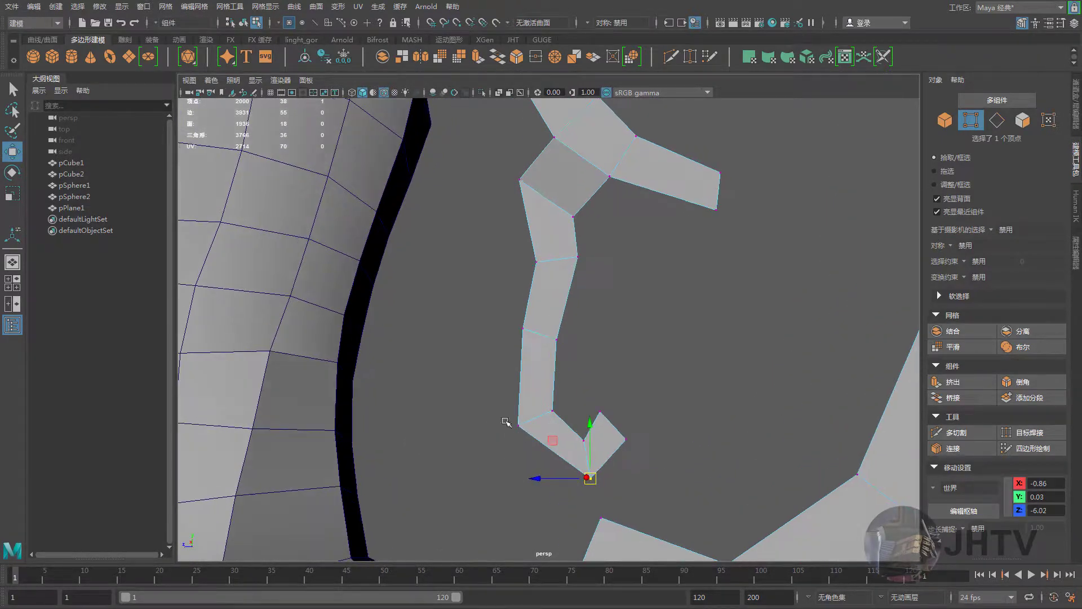
{"action": "middle_click_drag", "start_coordinate": [506, 422], "coordinate": [505, 372]}
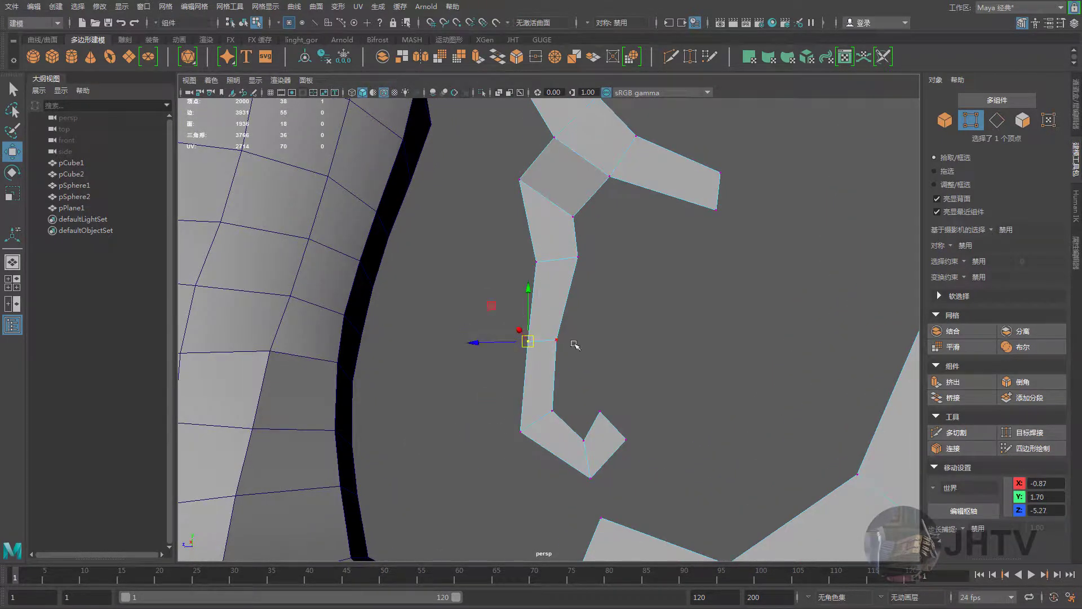
{"action": "middle_click_drag", "start_coordinate": [557, 341], "coordinate": [599, 374]}
{"action": "scroll", "coordinate": [599, 374], "scroll_direction": "down", "scroll_amount": 3}
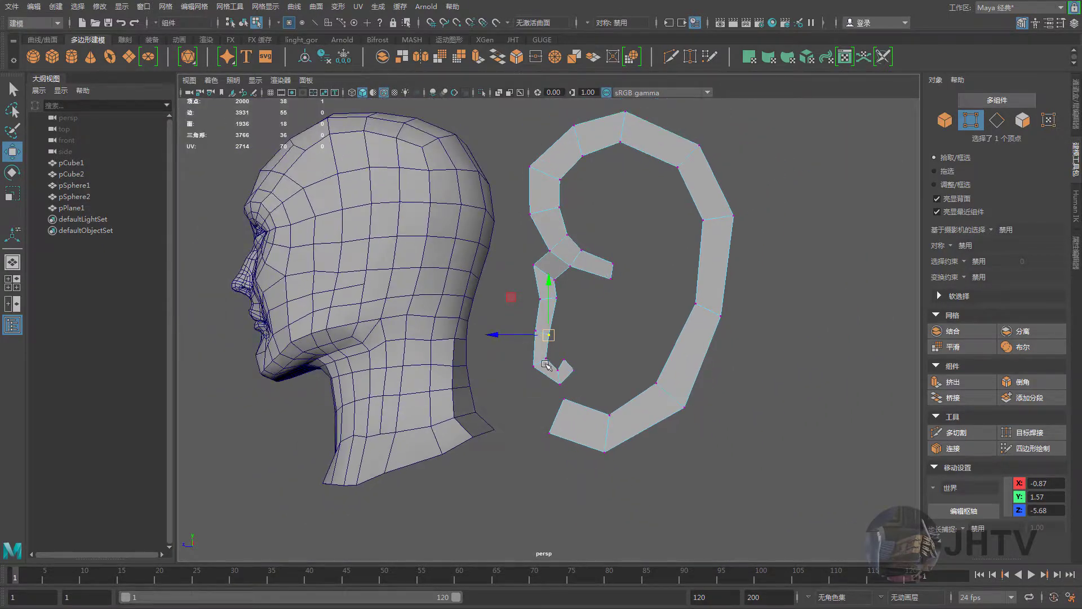
{"action": "scroll", "coordinate": [598, 366], "scroll_direction": "down", "scroll_amount": 2}
{"action": "mouse_move", "coordinate": [598, 366]}
{"action": "left_mouse_down", "text": "alt"}
{"action": "mouse_move", "coordinate": [652, 374]}
{"action": "mouse_move", "coordinate": [623, 373]}
{"action": "mouse_move", "coordinate": [607, 299]}
{"action": "mouse_move", "coordinate": [645, 314]}
{"action": "mouse_move", "coordinate": [657, 411]}
{"action": "mouse_move", "coordinate": [708, 422]}
{"action": "mouse_move", "coordinate": [645, 374]}
{"action": "mouse_move", "coordinate": [624, 418]}
{"action": "mouse_move", "coordinate": [681, 436]}
{"action": "mouse_move", "coordinate": [594, 438]}
{"action": "mouse_move", "coordinate": [607, 437]}
{"action": "mouse_move", "coordinate": [605, 449]}
{"action": "mouse_move", "coordinate": [655, 422]}
{"action": "mouse_move", "coordinate": [642, 394]}
{"action": "mouse_move", "coordinate": [570, 375]}
{"action": "left_mouse_up", "text": "alt"}
{"action": "scroll", "coordinate": [657, 399], "scroll_direction": "up", "scroll_amount": 3}
{"action": "scroll", "coordinate": [657, 410], "scroll_direction": "up", "scroll_amount": 2}
{"action": "scroll", "coordinate": [707, 422], "scroll_direction": "up", "scroll_amount": 2}
{"action": "scroll", "coordinate": [571, 375], "scroll_direction": "up", "scroll_amount": 2}
{"action": "scroll", "coordinate": [599, 387], "scroll_direction": "up", "scroll_amount": 2}
Select neighbouring strip vertices while orbiting around the head to inspect the ear
{"action": "scroll", "coordinate": [576, 379], "scroll_direction": "up", "scroll_amount": 1}
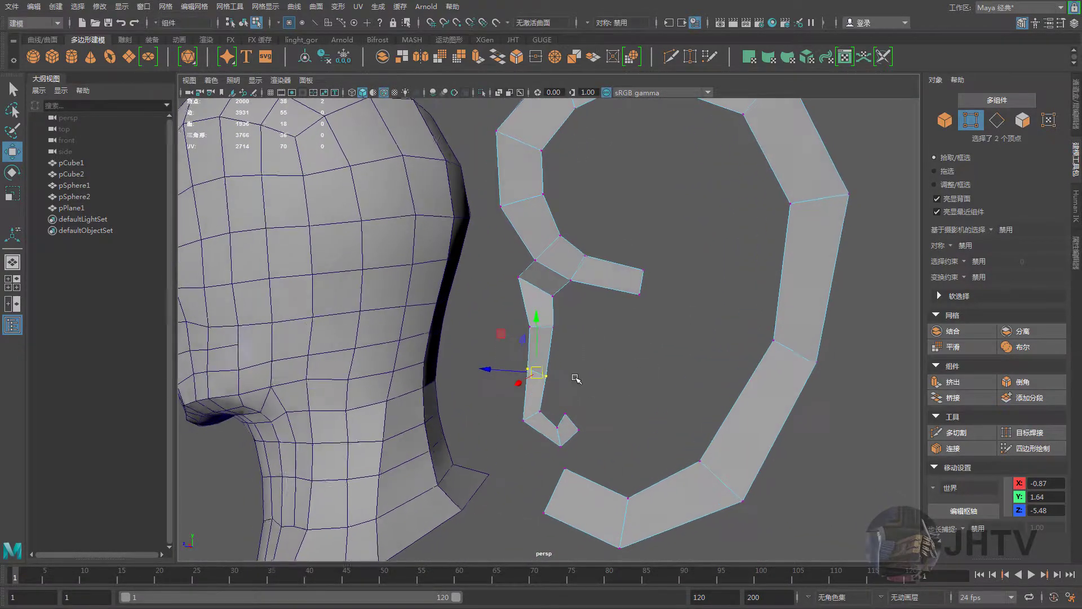
{"action": "left_click", "coordinate": [546, 373], "text": "shift"}
{"action": "scroll", "coordinate": [547, 374], "scroll_direction": "down", "scroll_amount": 3}
{"action": "mouse_move", "coordinate": [547, 373]}
{"action": "left_mouse_down", "text": "alt"}
{"action": "mouse_move", "coordinate": [642, 393]}
{"action": "mouse_move", "coordinate": [582, 370]}
{"action": "mouse_move", "coordinate": [564, 316]}
{"action": "left_mouse_up", "text": "alt"}
{"action": "scroll", "coordinate": [569, 349], "scroll_direction": "up", "scroll_amount": 2}
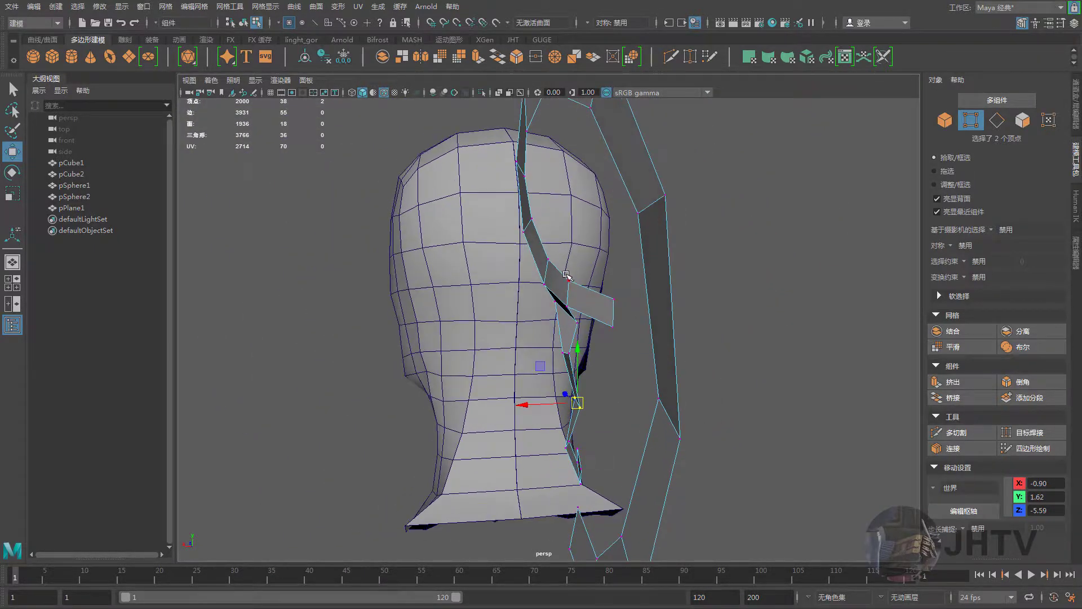
{"action": "left_click", "coordinate": [567, 279]}
{"action": "mouse_move", "coordinate": [549, 262]}
{"action": "left_mouse_down", "text": "alt"}
{"action": "mouse_move", "coordinate": [541, 265]}
{"action": "mouse_move", "coordinate": [606, 306]}
{"action": "mouse_move", "coordinate": [586, 304]}
{"action": "mouse_move", "coordinate": [634, 300]}
{"action": "left_mouse_up", "text": "alt"}
{"action": "left_click", "coordinate": [619, 320], "text": "shift"}
{"action": "middle_click_drag", "start_coordinate": [634, 299], "coordinate": [638, 329], "text": "alt"}
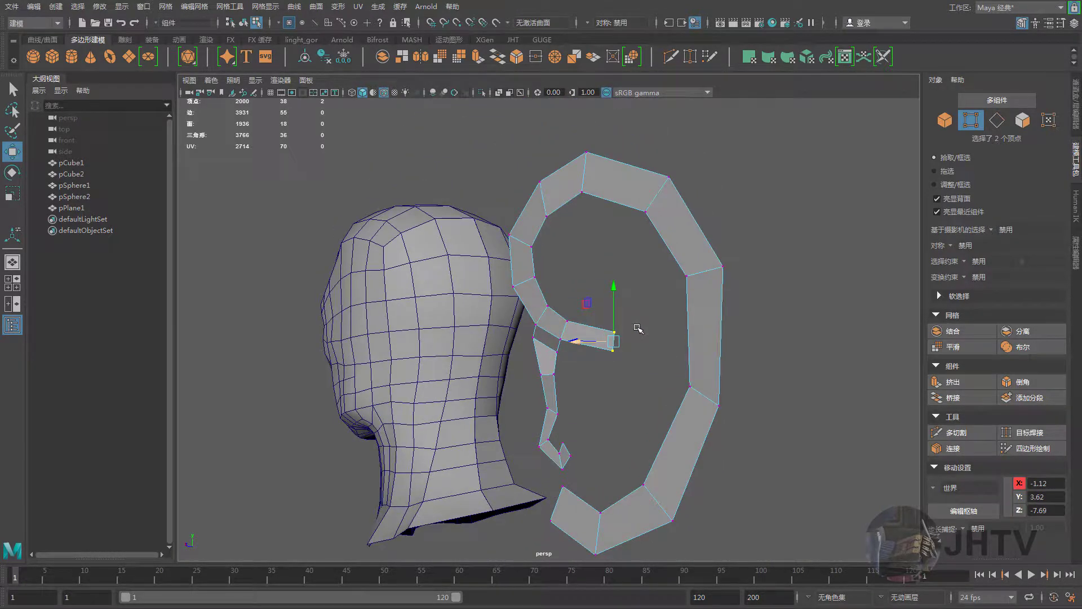
{"action": "left_click_drag", "start_coordinate": [688, 278], "coordinate": [676, 293], "text": "alt"}
{"action": "right_click_drag", "start_coordinate": [676, 293], "coordinate": [710, 305], "text": "alt"}
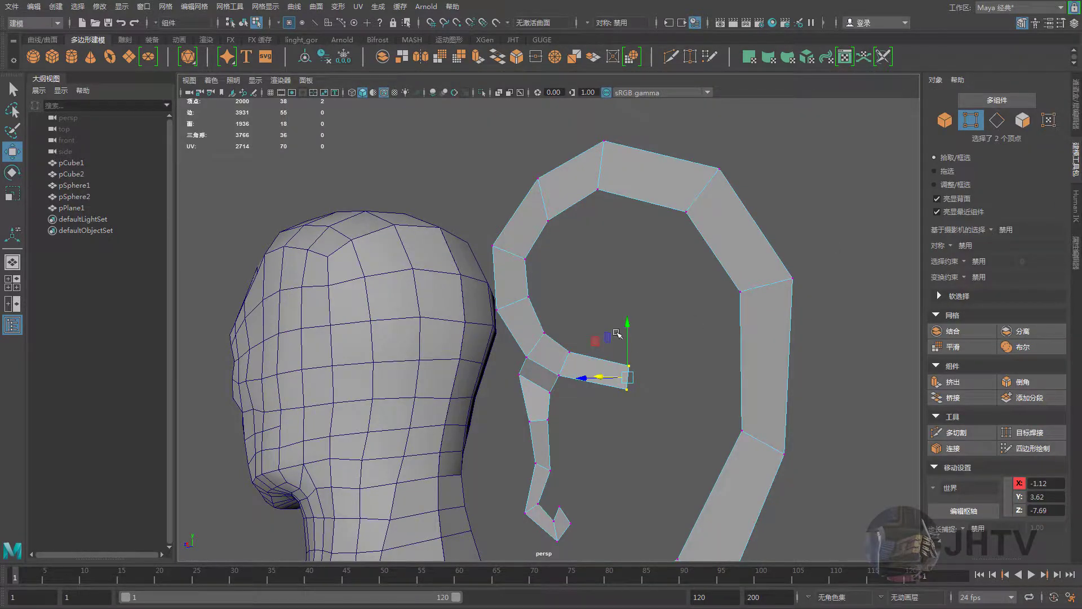
{"action": "left_click_drag", "start_coordinate": [579, 328], "coordinate": [646, 306], "text": "alt"}
{"action": "left_click_drag", "start_coordinate": [579, 356], "coordinate": [562, 233], "text": "alt"}
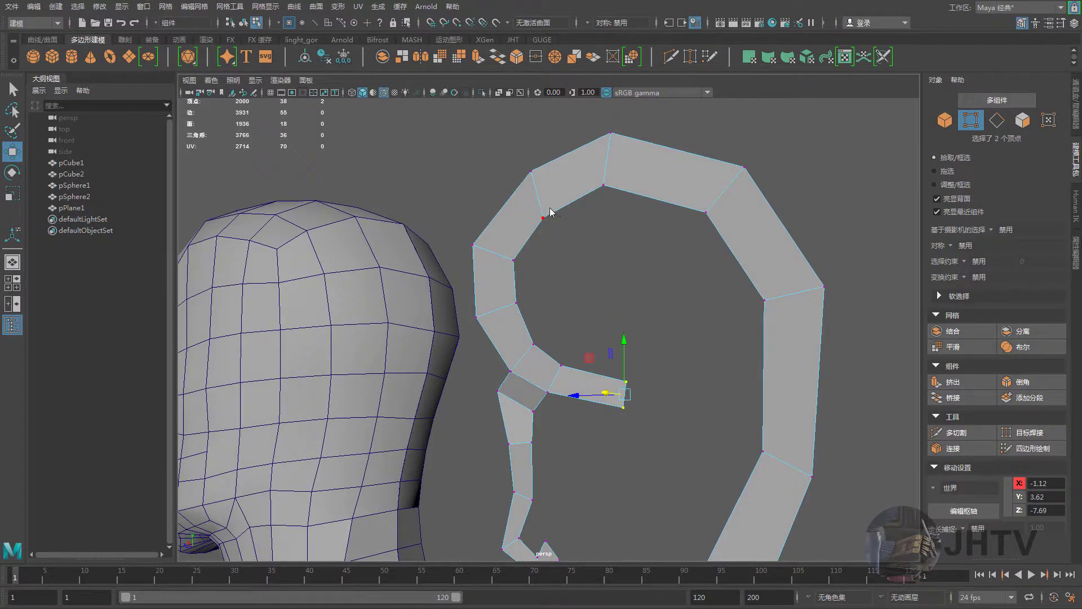
Extrude the upper rim's inner edge twice, pulling it inward, and switch to Rotate
{"action": "right_click_drag", "start_coordinate": [550, 212], "coordinate": [556, 177]}
{"action": "right_click_drag", "start_coordinate": [561, 242], "coordinate": [589, 284], "text": "alt"}
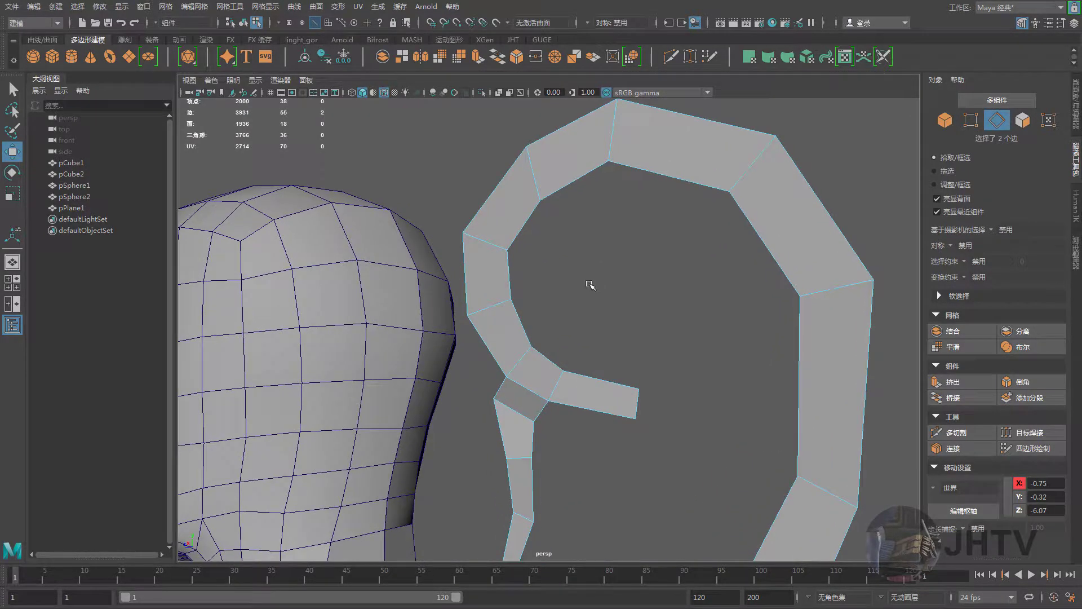
{"action": "mouse_move", "coordinate": [590, 285]}
{"action": "left_mouse_down", "text": "alt"}
{"action": "mouse_move", "coordinate": [589, 317]}
{"action": "mouse_move", "coordinate": [604, 326]}
{"action": "mouse_move", "coordinate": [507, 222]}
{"action": "mouse_move", "coordinate": [510, 269]}
{"action": "mouse_move", "coordinate": [494, 271]}
{"action": "left_mouse_up", "text": "alt"}
{"action": "left_click", "coordinate": [497, 210]}
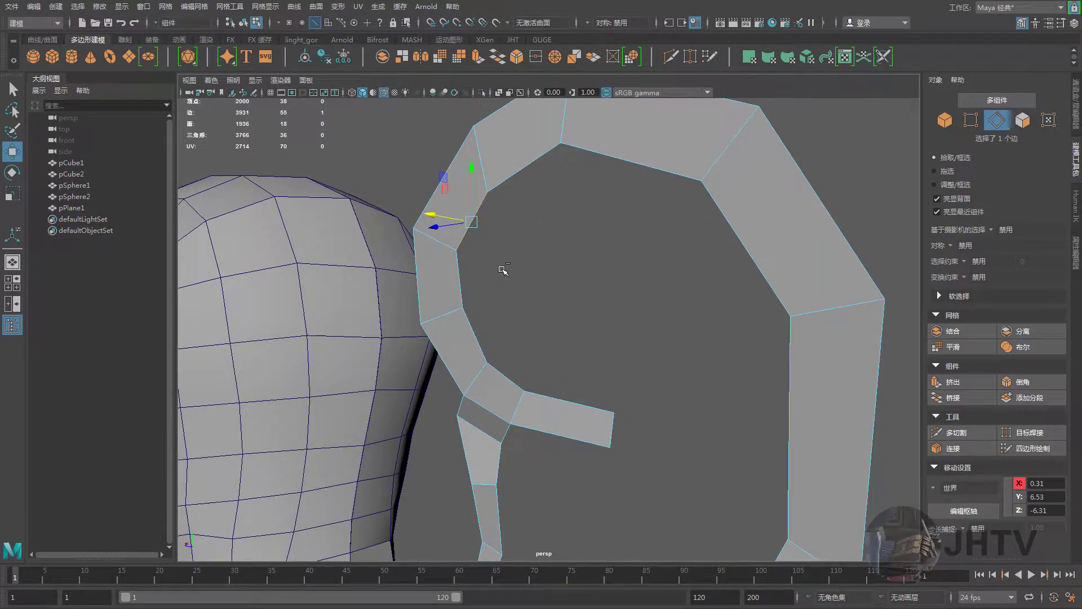
{"action": "key", "text": "ctrl+e"}
{"action": "mouse_move", "coordinate": [459, 242]}
{"action": "left_mouse_down"}
{"action": "mouse_move", "coordinate": [496, 259]}
{"action": "mouse_move", "coordinate": [462, 227]}
{"action": "mouse_move", "coordinate": [492, 227]}
{"action": "mouse_move", "coordinate": [509, 202]}
{"action": "mouse_move", "coordinate": [445, 252]}
{"action": "mouse_move", "coordinate": [524, 236]}
{"action": "mouse_move", "coordinate": [496, 242]}
{"action": "mouse_move", "coordinate": [413, 222]}
{"action": "mouse_move", "coordinate": [496, 240]}
{"action": "mouse_move", "coordinate": [513, 180]}
{"action": "mouse_move", "coordinate": [483, 222]}
{"action": "mouse_move", "coordinate": [372, 238]}
{"action": "mouse_move", "coordinate": [467, 217]}
{"action": "mouse_move", "coordinate": [458, 210]}
{"action": "mouse_move", "coordinate": [551, 235]}
{"action": "mouse_move", "coordinate": [538, 240]}
{"action": "mouse_move", "coordinate": [551, 271]}
{"action": "mouse_move", "coordinate": [463, 220]}
{"action": "mouse_move", "coordinate": [500, 243]}
{"action": "mouse_move", "coordinate": [521, 228]}
{"action": "mouse_move", "coordinate": [622, 319]}
{"action": "mouse_move", "coordinate": [471, 247]}
{"action": "left_mouse_up"}
{"action": "scroll", "coordinate": [469, 216], "scroll_direction": "up", "scroll_amount": 5}
{"action": "scroll", "coordinate": [466, 219], "scroll_direction": "up", "scroll_amount": 3}
{"action": "key", "text": "ctrl+e"}
{"action": "key", "text": "F9"}
{"action": "key", "text": "e"}
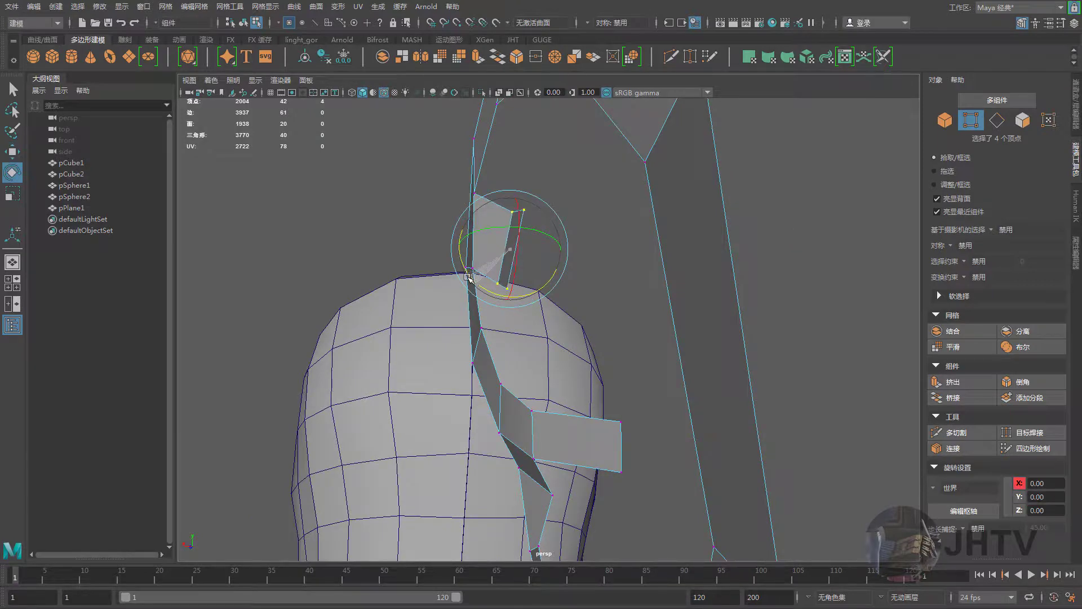
Tilt the new flap inward and select its top and outer corner vertices
{"action": "mouse_move", "coordinate": [467, 278]}
{"action": "left_mouse_down"}
{"action": "mouse_move", "coordinate": [453, 243]}
{"action": "mouse_move", "coordinate": [587, 271]}
{"action": "left_mouse_up"}
{"action": "key", "text": "w"}
{"action": "left_click", "coordinate": [586, 270]}
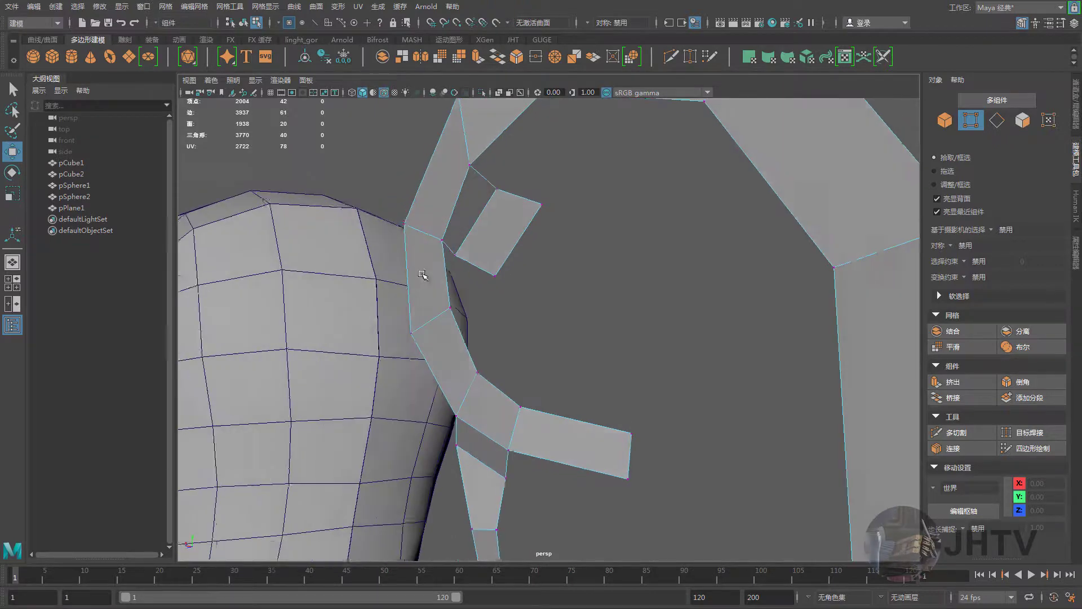
{"action": "left_click", "coordinate": [442, 240]}
{"action": "scroll", "coordinate": [507, 277], "scroll_direction": "up", "scroll_amount": 3}
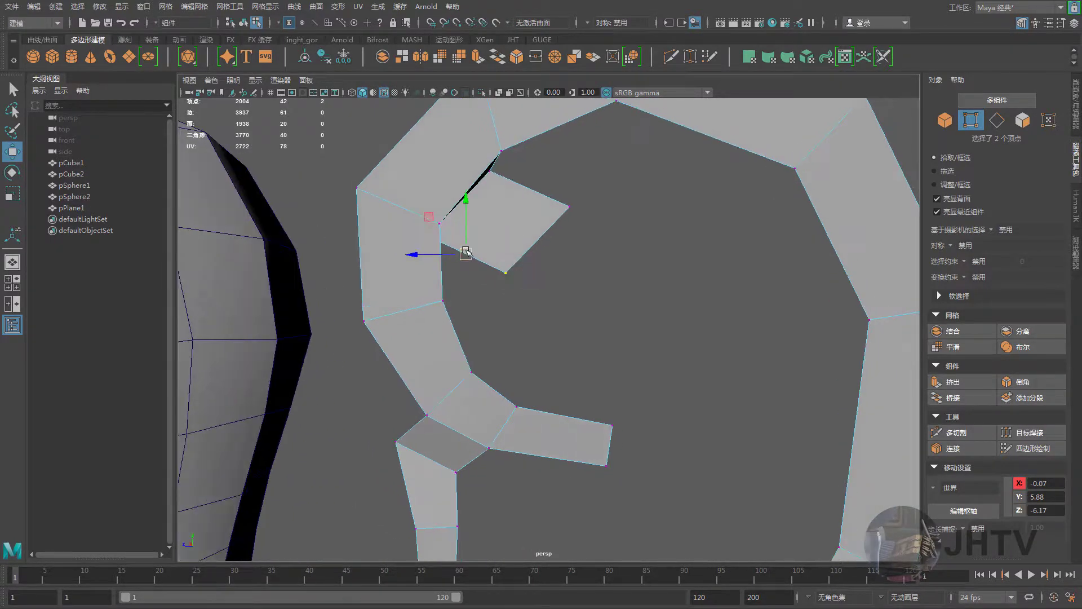
{"action": "mouse_move", "coordinate": [467, 252]}
{"action": "left_mouse_down", "text": "alt"}
{"action": "mouse_move", "coordinate": [507, 226]}
{"action": "mouse_move", "coordinate": [524, 247]}
{"action": "left_mouse_up", "text": "alt"}
{"action": "left_click", "coordinate": [490, 181]}
{"action": "left_click", "coordinate": [558, 220]}
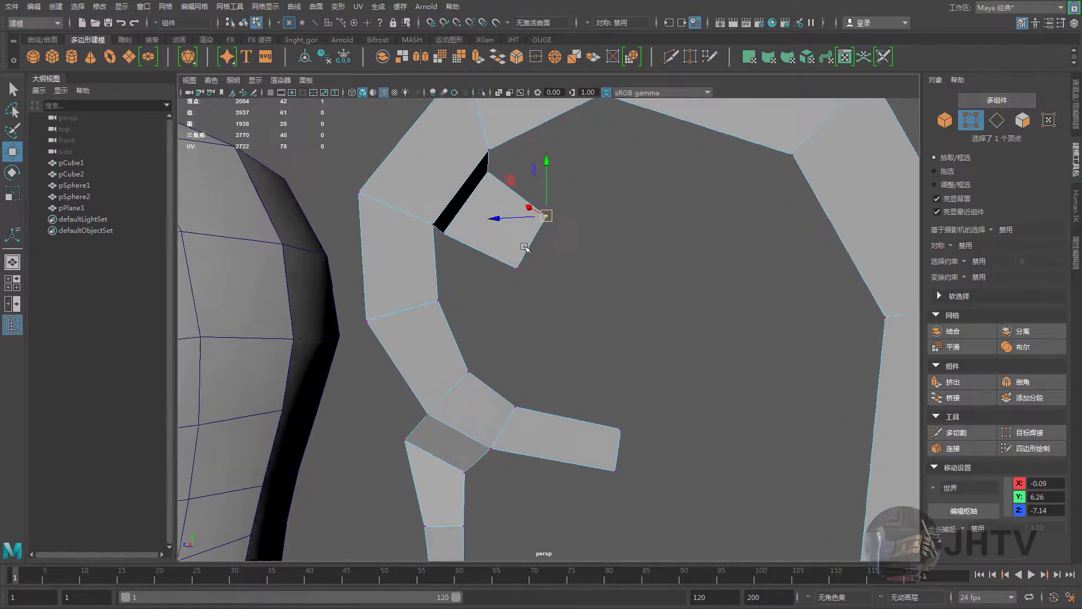
{"action": "right_click_drag", "start_coordinate": [524, 247], "coordinate": [618, 187]}
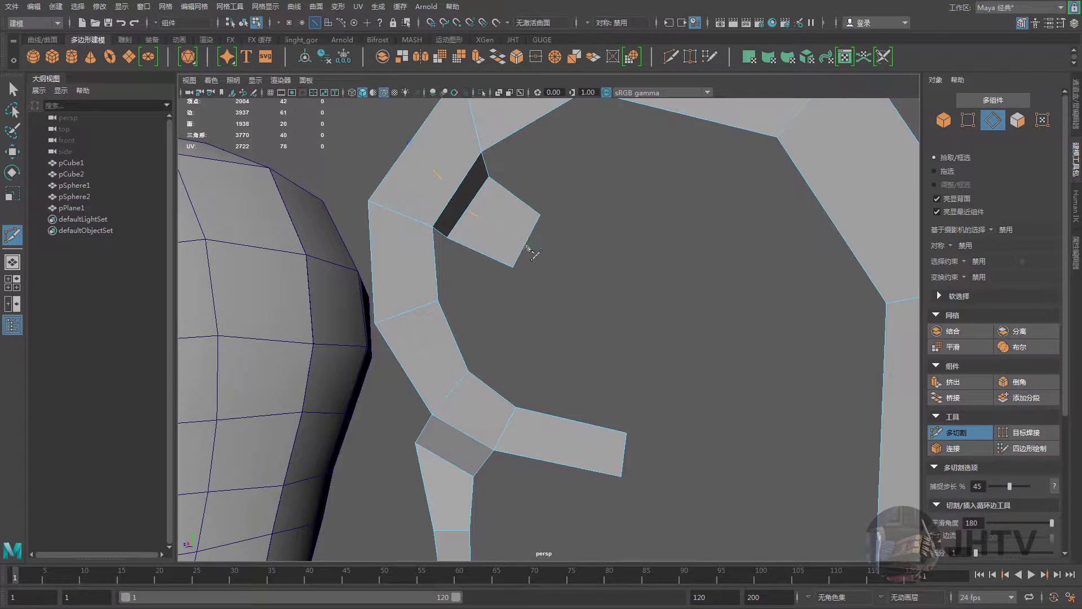
{"action": "key", "text": "w"}
Reposition the outer rim corner and pull the flap's lower corner up and left
{"action": "right_click_drag", "start_coordinate": [518, 211], "coordinate": [423, 174]}
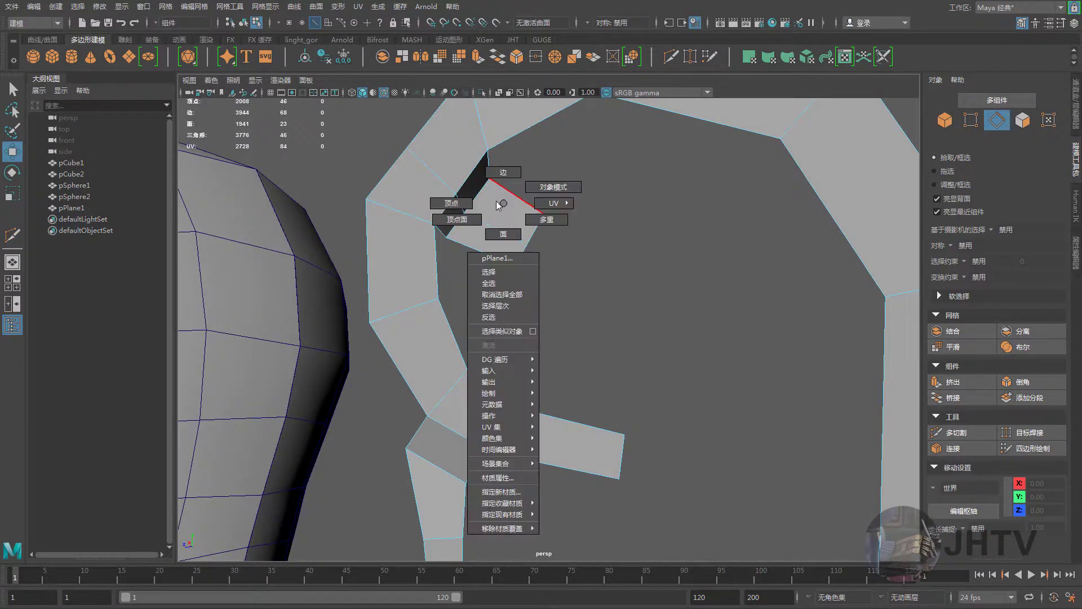
{"action": "mouse_move", "coordinate": [423, 173]}
{"action": "left_mouse_down", "text": "alt"}
{"action": "mouse_move", "coordinate": [405, 188]}
{"action": "mouse_move", "coordinate": [404, 169]}
{"action": "left_mouse_up", "text": "alt"}
{"action": "left_click", "coordinate": [411, 190]}
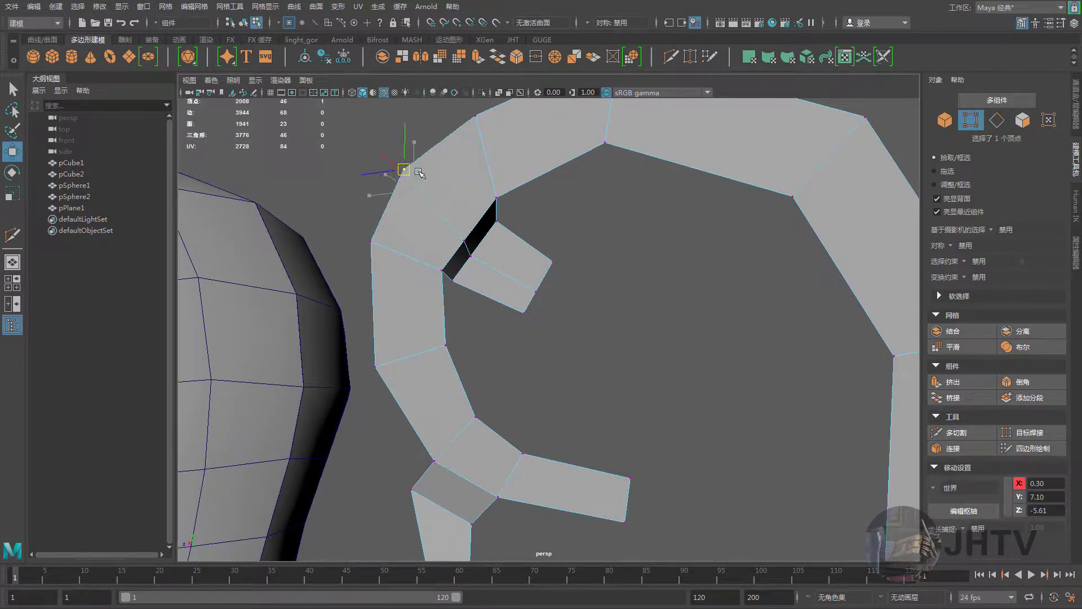
{"action": "mouse_move", "coordinate": [457, 233]}
{"action": "left_mouse_down"}
{"action": "mouse_move", "coordinate": [473, 251]}
{"action": "mouse_move", "coordinate": [511, 220]}
{"action": "mouse_move", "coordinate": [476, 275]}
{"action": "mouse_move", "coordinate": [500, 272]}
{"action": "mouse_move", "coordinate": [453, 301]}
{"action": "mouse_move", "coordinate": [422, 263]}
{"action": "mouse_move", "coordinate": [446, 221]}
{"action": "mouse_move", "coordinate": [536, 280]}
{"action": "mouse_move", "coordinate": [524, 261]}
{"action": "mouse_move", "coordinate": [560, 243]}
{"action": "mouse_move", "coordinate": [544, 223]}
{"action": "left_mouse_up"}
{"action": "left_click", "coordinate": [453, 302]}
{"action": "left_click", "coordinate": [444, 297]}
{"action": "left_click", "coordinate": [524, 307]}
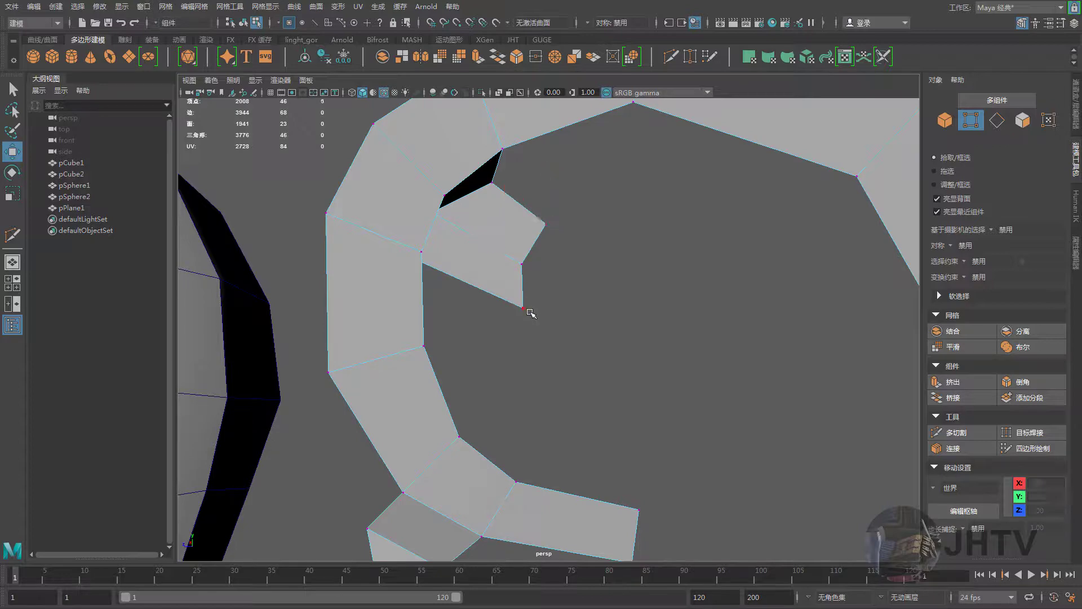
{"action": "left_click_drag", "start_coordinate": [524, 308], "coordinate": [500, 290]}
{"action": "mouse_move", "coordinate": [544, 223]}
{"action": "left_mouse_down"}
{"action": "mouse_move", "coordinate": [495, 261]}
{"action": "mouse_move", "coordinate": [503, 299]}
{"action": "left_mouse_up"}
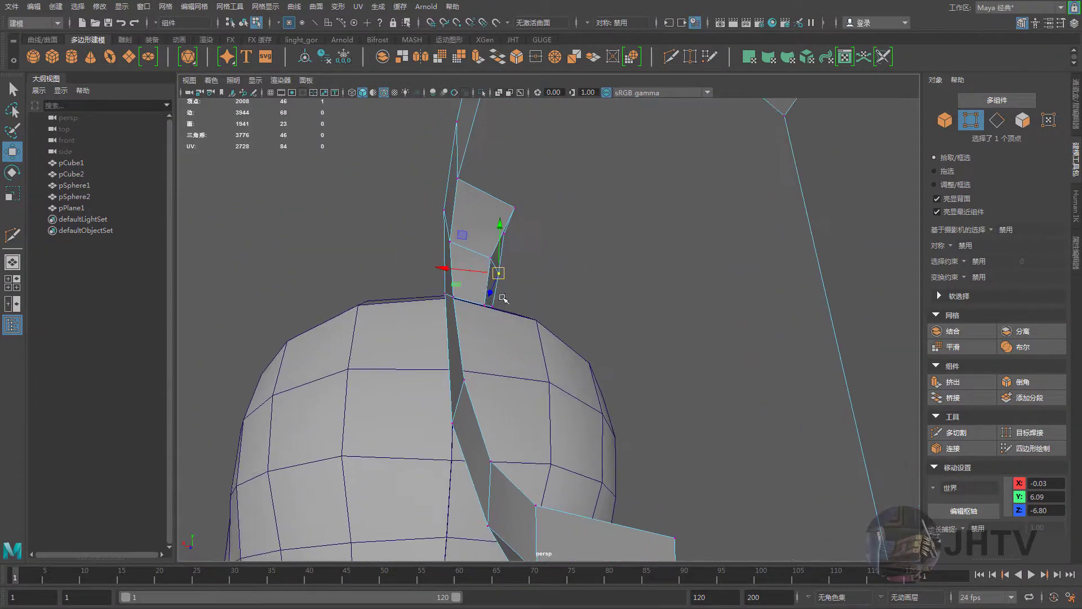
{"action": "key", "text": "ctrl+z"}
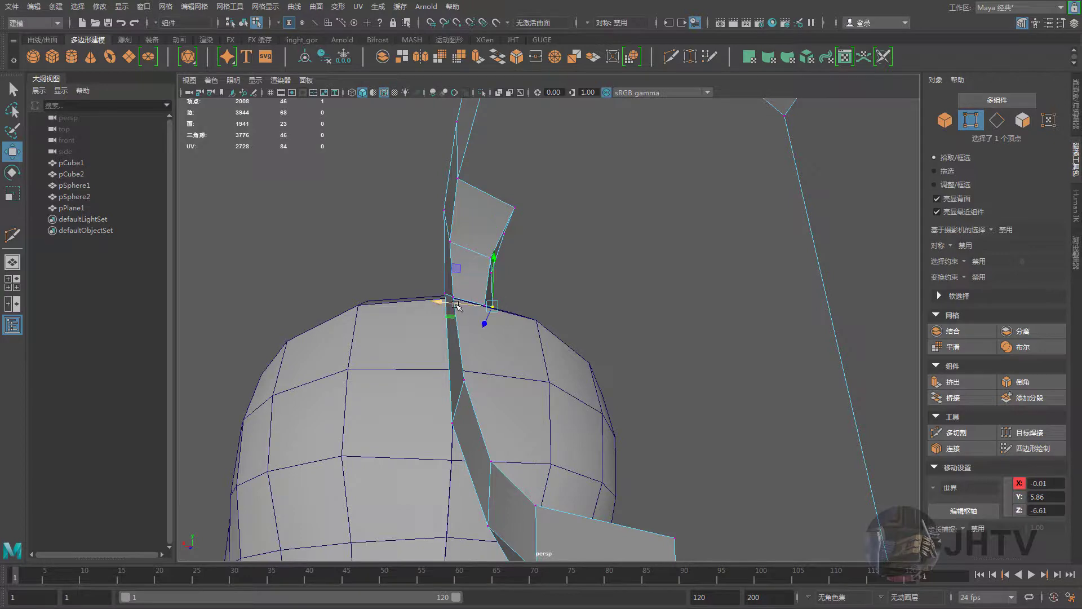
{"action": "left_click_drag", "start_coordinate": [456, 306], "coordinate": [460, 306]}
Extrude the flap's end edge twice, rotating it into a tongue toward the ear's centre
{"action": "left_click_drag", "start_coordinate": [460, 306], "coordinate": [489, 256], "text": "alt"}
{"action": "right_click_drag", "start_coordinate": [488, 256], "coordinate": [489, 199]}
{"action": "mouse_move", "coordinate": [485, 263]}
{"action": "left_mouse_down", "text": "alt"}
{"action": "mouse_move", "coordinate": [549, 283]}
{"action": "mouse_move", "coordinate": [521, 284]}
{"action": "mouse_move", "coordinate": [623, 333]}
{"action": "mouse_move", "coordinate": [623, 313]}
{"action": "mouse_move", "coordinate": [483, 336]}
{"action": "mouse_move", "coordinate": [563, 324]}
{"action": "mouse_move", "coordinate": [607, 302]}
{"action": "mouse_move", "coordinate": [604, 285]}
{"action": "mouse_move", "coordinate": [691, 340]}
{"action": "left_mouse_up", "text": "alt"}
{"action": "key", "text": "ctrl+e"}
{"action": "key", "text": "e"}
{"action": "key", "text": "w"}
{"action": "key", "text": "ctrl+e"}
{"action": "key", "text": "w"}
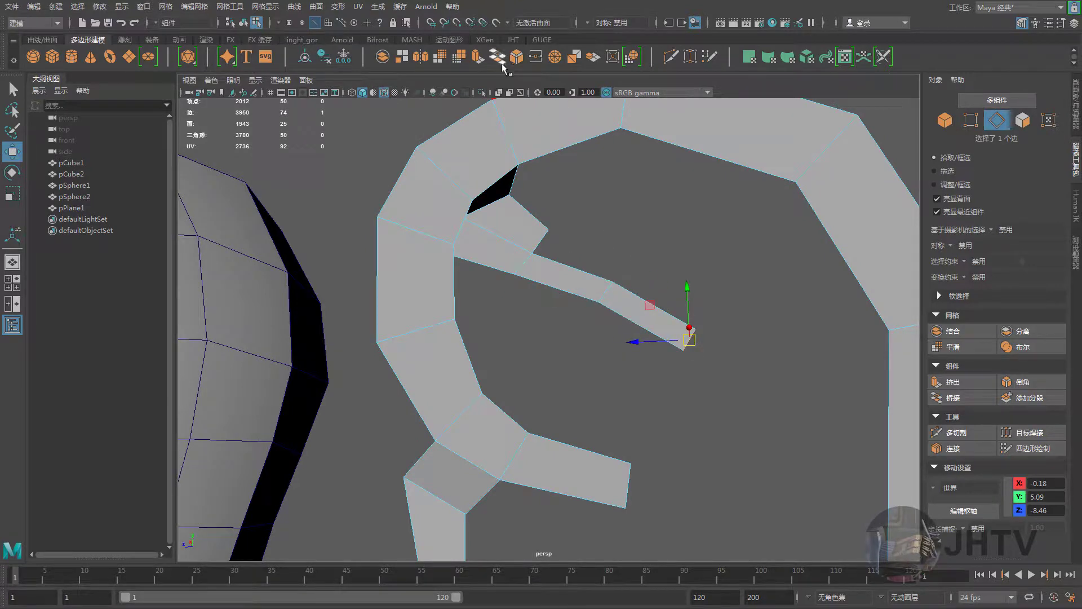
Extrude the strip's end edge via Edit Mesh > Extrude and show its channel attributes
{"action": "left_click", "coordinate": [229, 7]}
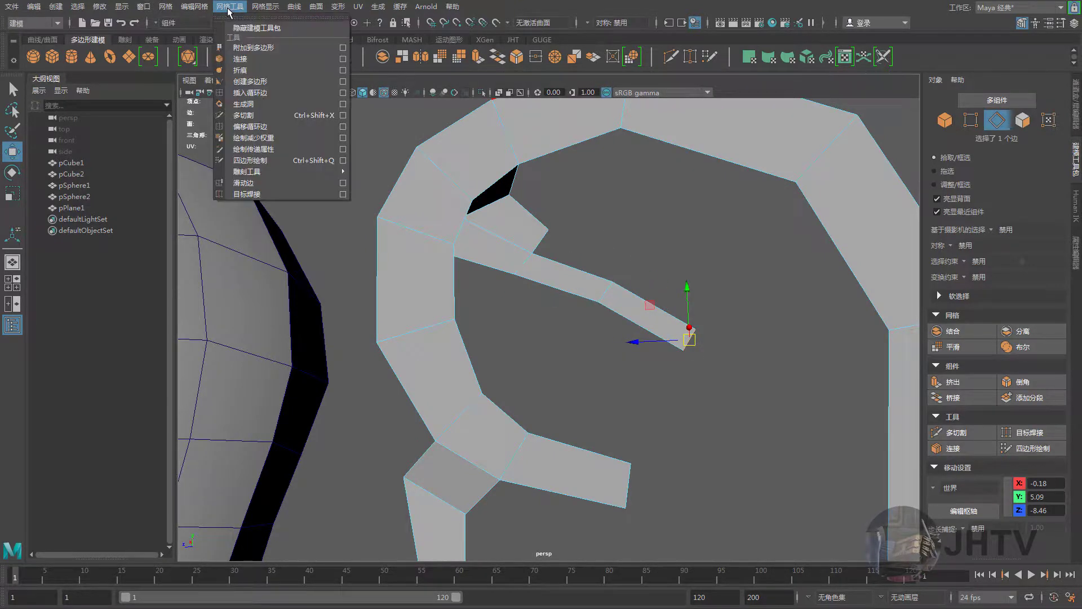
{"action": "mouse_move", "coordinate": [194, 7]}
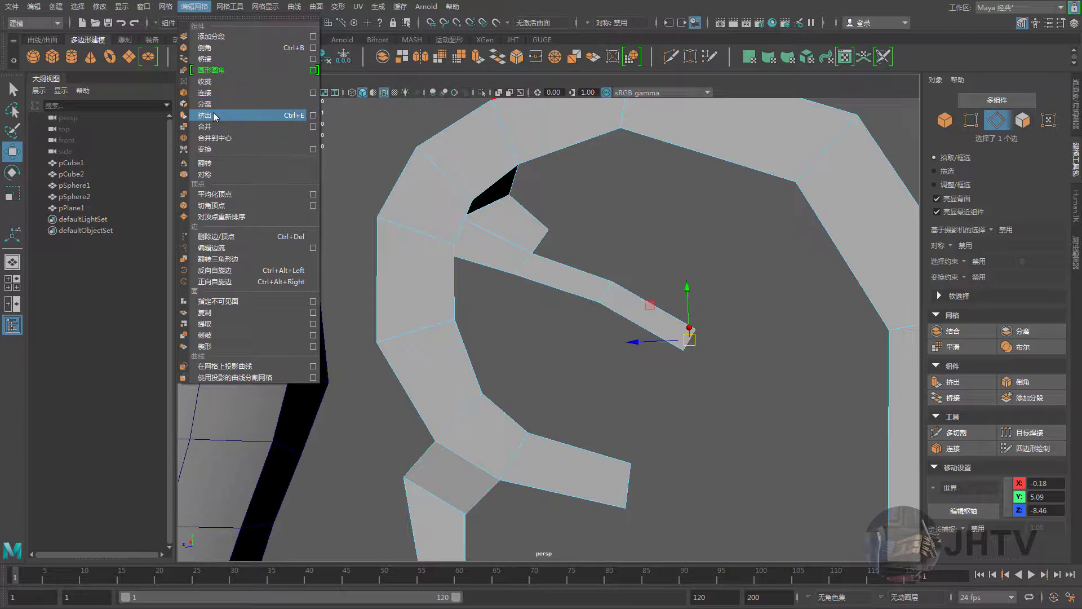
{"action": "left_click", "coordinate": [236, 120]}
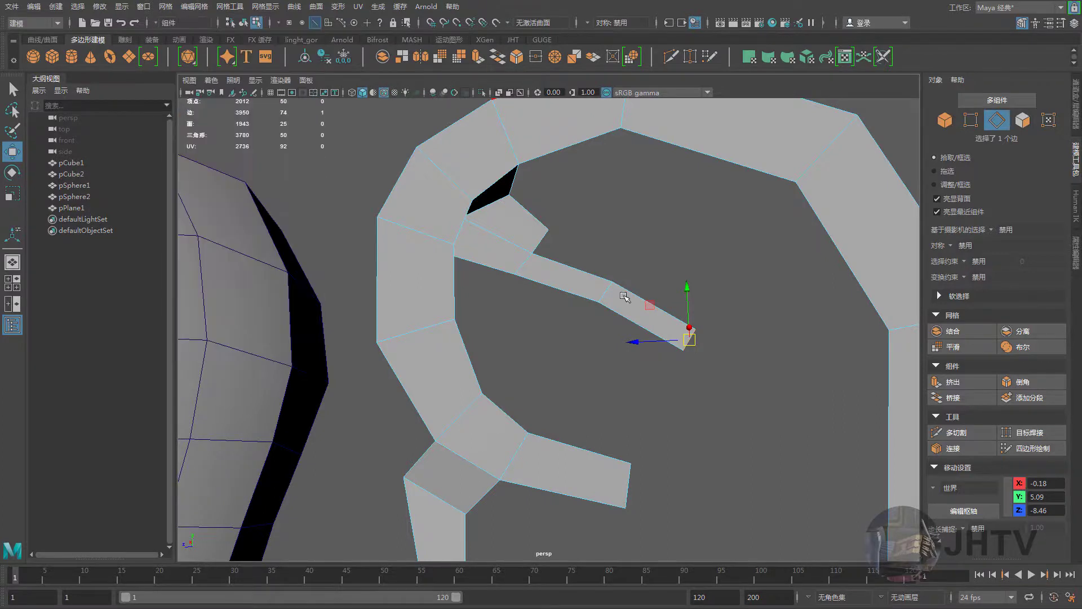
{"action": "middle_click_drag", "start_coordinate": [624, 294], "coordinate": [572, 269], "text": "alt"}
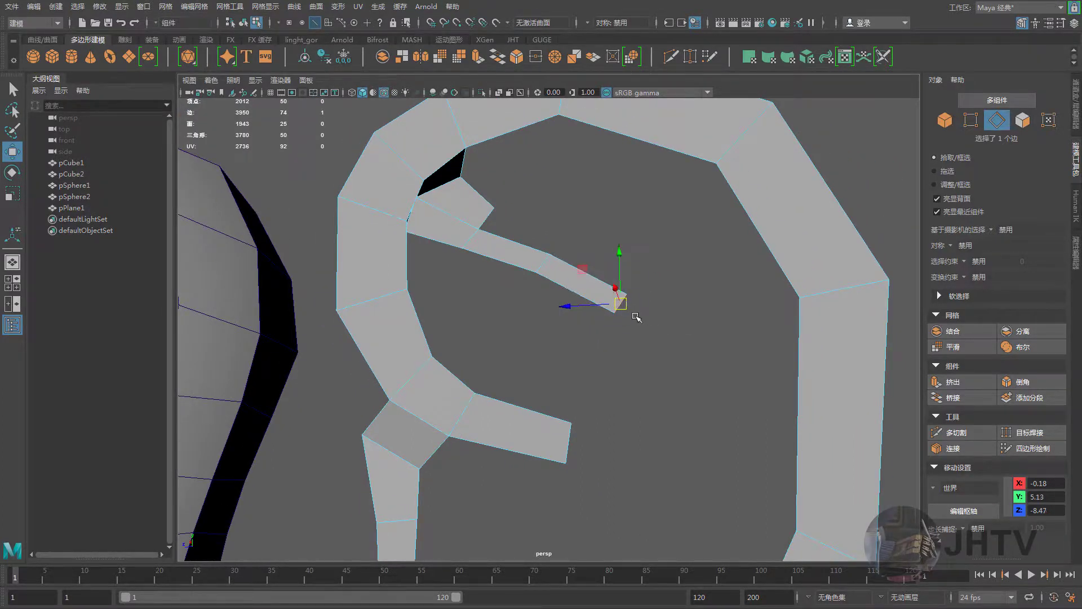
{"action": "left_click_drag", "start_coordinate": [633, 313], "coordinate": [554, 300], "text": "alt"}
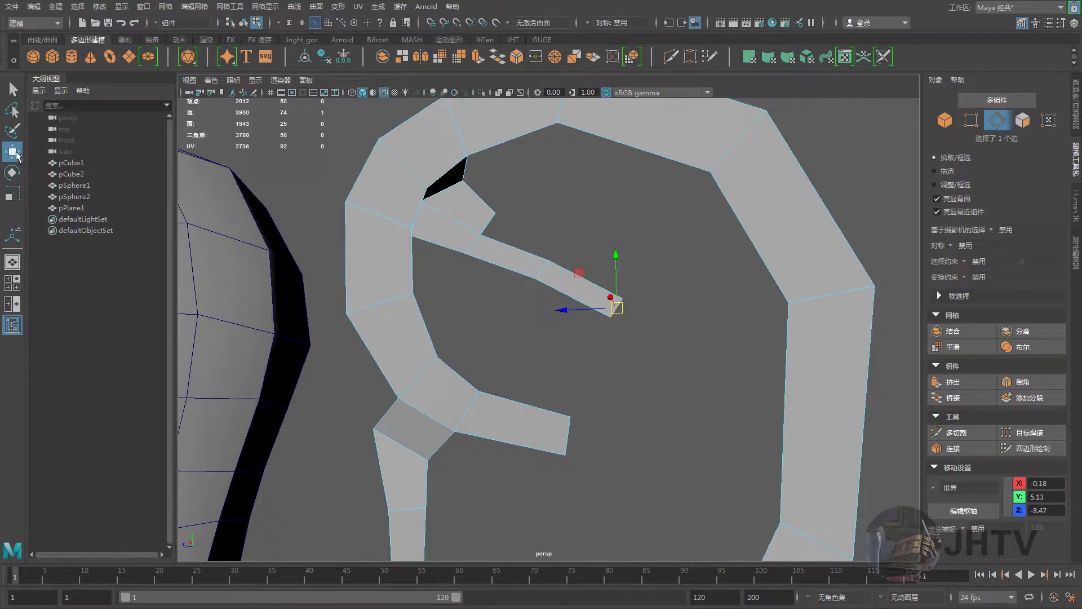
{"action": "key", "text": "ctrl+a"}
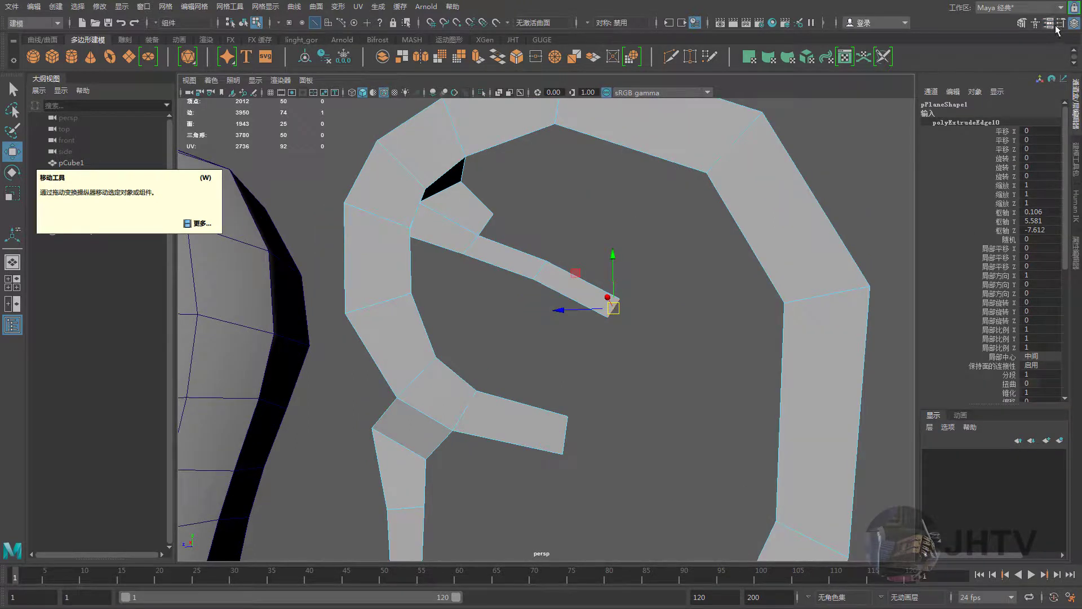
Enable Smart Duplicate 'Shift-drag to extrude' in the Move Tool settings
{"action": "left_click", "coordinate": [1056, 26]}
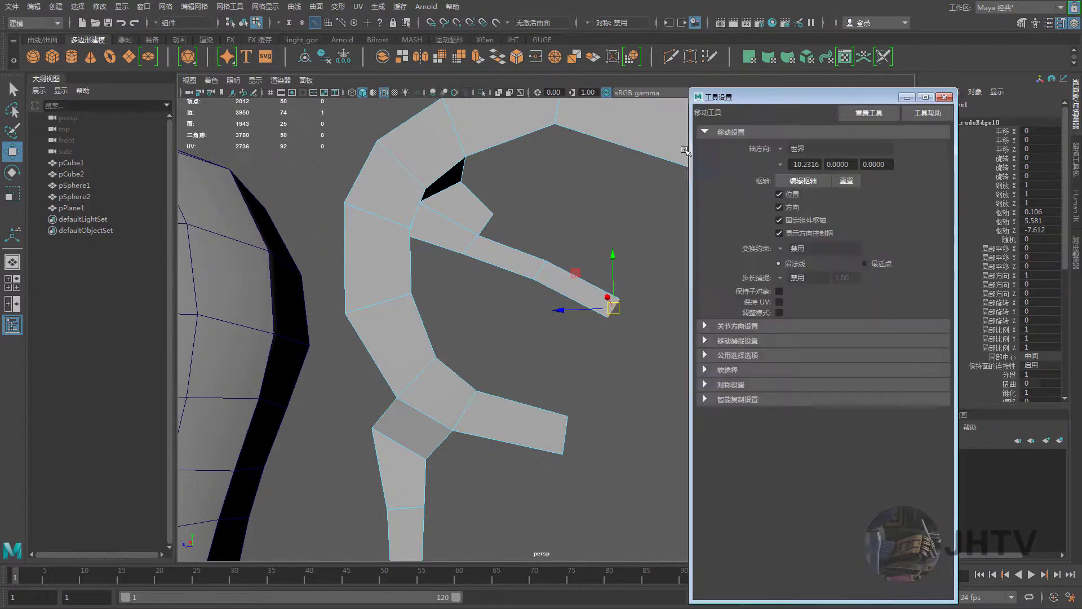
{"action": "left_click_drag", "start_coordinate": [834, 118], "coordinate": [502, 82]}
{"action": "left_click", "coordinate": [516, 388]}
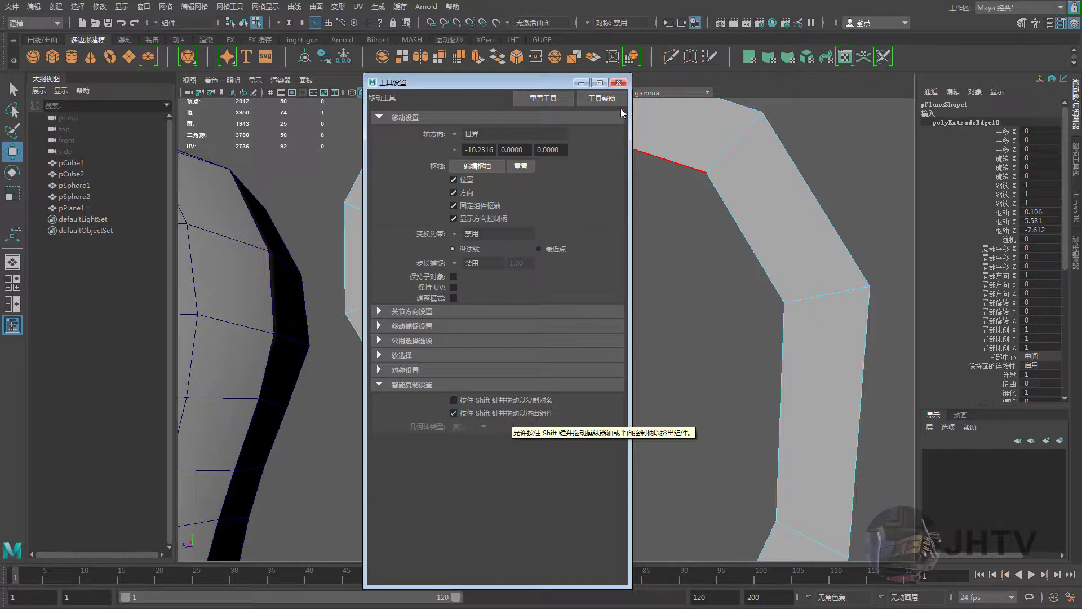
{"action": "left_click", "coordinate": [619, 82]}
Shift-drag the tip edge to extrude one more segment down toward the lower curl
{"action": "middle_click_drag", "start_coordinate": [562, 240], "coordinate": [536, 230], "text": "alt"}
{"action": "left_click", "coordinate": [589, 298]}
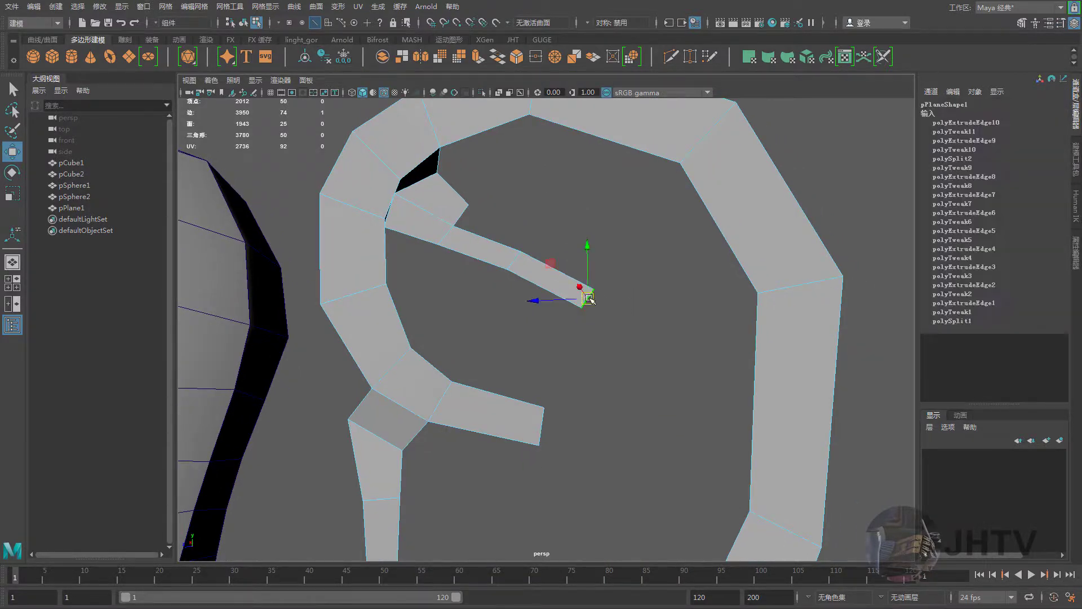
{"action": "middle_click_drag", "start_coordinate": [589, 297], "coordinate": [551, 273], "text": "alt"}
{"action": "mouse_move", "coordinate": [555, 278]}
{"action": "left_mouse_down", "text": "shift"}
{"action": "mouse_move", "coordinate": [620, 337]}
{"action": "mouse_move", "coordinate": [517, 354]}
{"action": "mouse_move", "coordinate": [570, 333]}
{"action": "mouse_move", "coordinate": [619, 335]}
{"action": "mouse_move", "coordinate": [601, 338]}
{"action": "mouse_move", "coordinate": [618, 352]}
{"action": "mouse_move", "coordinate": [592, 338]}
{"action": "left_mouse_up", "text": "shift"}
Reshape the strip's tip vertices and pull the notch vertex up to close the notch
{"action": "scroll", "coordinate": [600, 334], "scroll_direction": "up", "scroll_amount": 3}
{"action": "key", "text": "e"}
{"action": "key", "text": "r"}
{"action": "key", "text": "w"}
{"action": "right_click_drag", "start_coordinate": [572, 307], "coordinate": [566, 286]}
{"action": "left_click", "coordinate": [567, 293]}
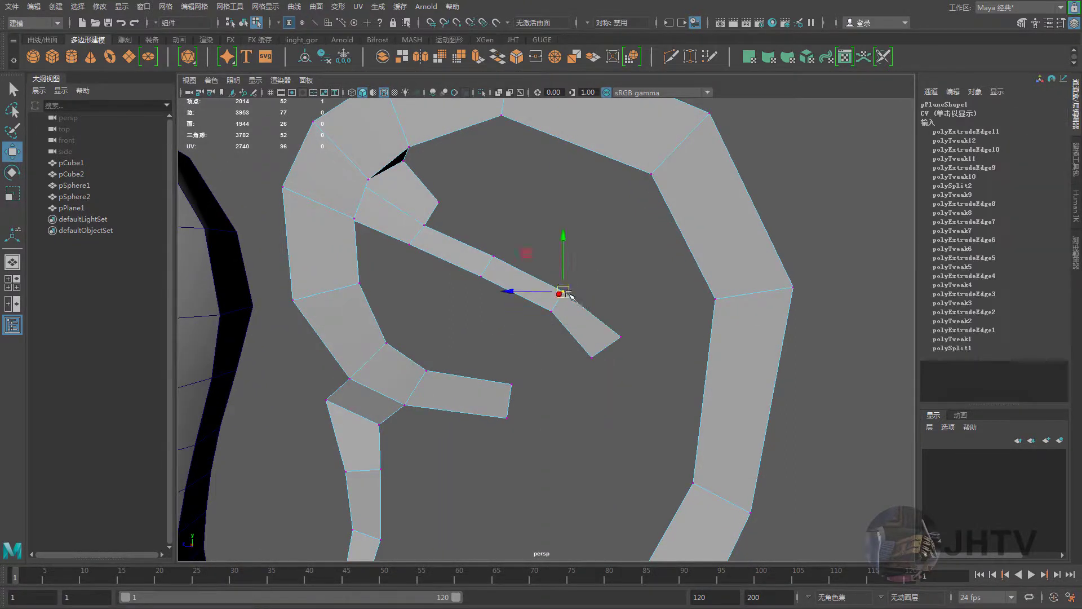
{"action": "left_click_drag", "start_coordinate": [569, 294], "coordinate": [576, 288]}
{"action": "left_click", "coordinate": [493, 256]}
{"action": "left_click_drag", "start_coordinate": [496, 255], "coordinate": [498, 248]}
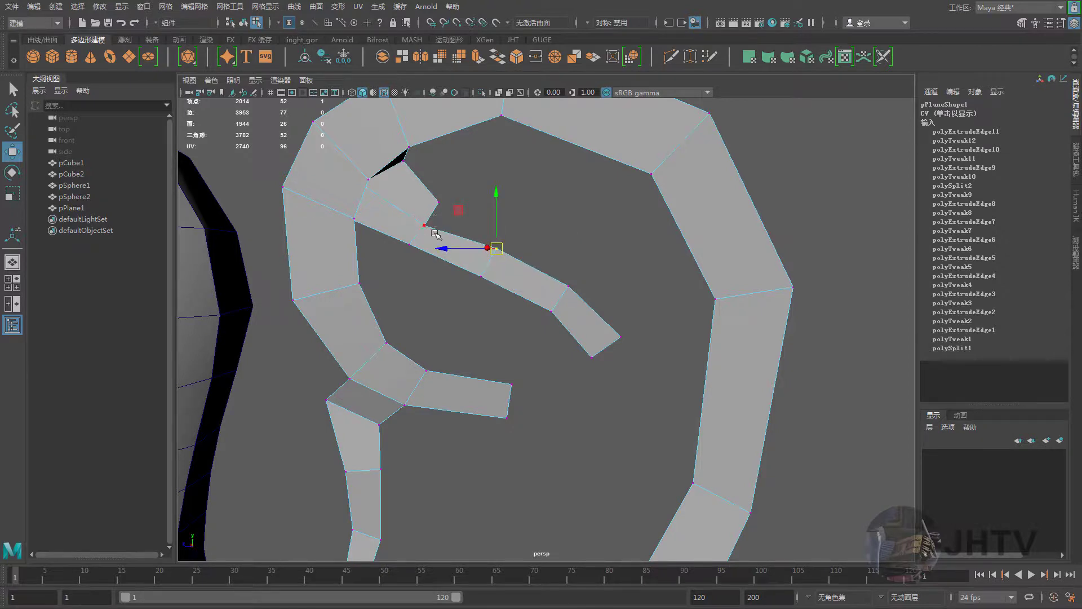
{"action": "left_click", "coordinate": [423, 225]}
{"action": "mouse_move", "coordinate": [445, 208]}
{"action": "left_mouse_down"}
{"action": "mouse_move", "coordinate": [445, 194]}
{"action": "mouse_move", "coordinate": [488, 207]}
{"action": "left_mouse_up"}
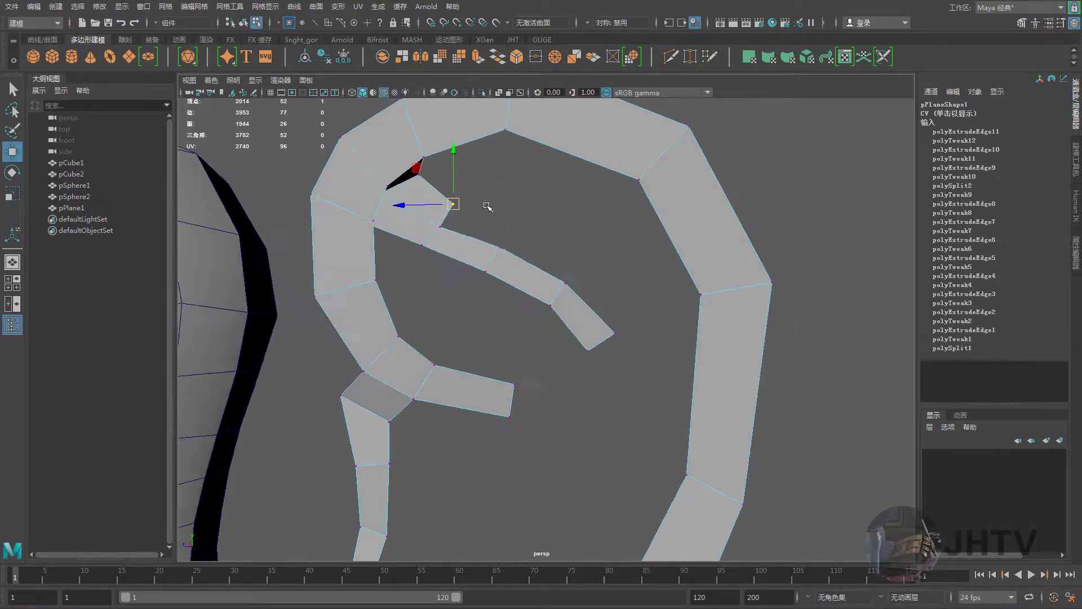
Extrude the strip's outer tip edge into a new segment pulled downward
{"action": "scroll", "coordinate": [541, 268], "scroll_direction": "up", "scroll_amount": 1}
{"action": "scroll", "coordinate": [597, 302], "scroll_direction": "up", "scroll_amount": 2}
{"action": "right_click_drag", "start_coordinate": [597, 299], "coordinate": [594, 273]}
{"action": "left_click", "coordinate": [592, 320]}
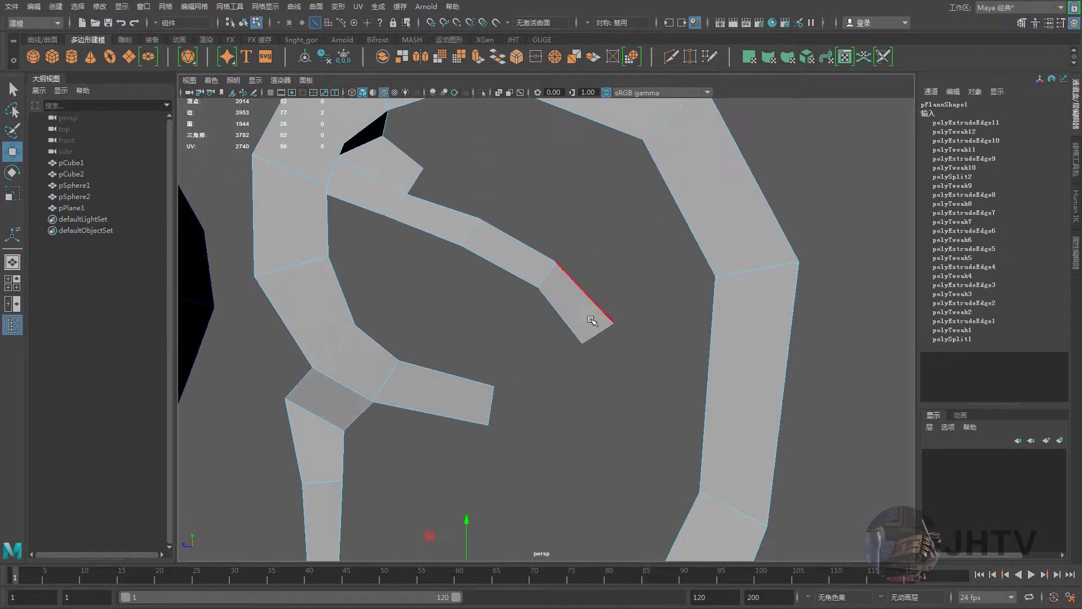
{"action": "left_click_drag", "start_coordinate": [579, 336], "coordinate": [609, 411], "text": "alt"}
{"action": "key", "text": "ctrl+e"}
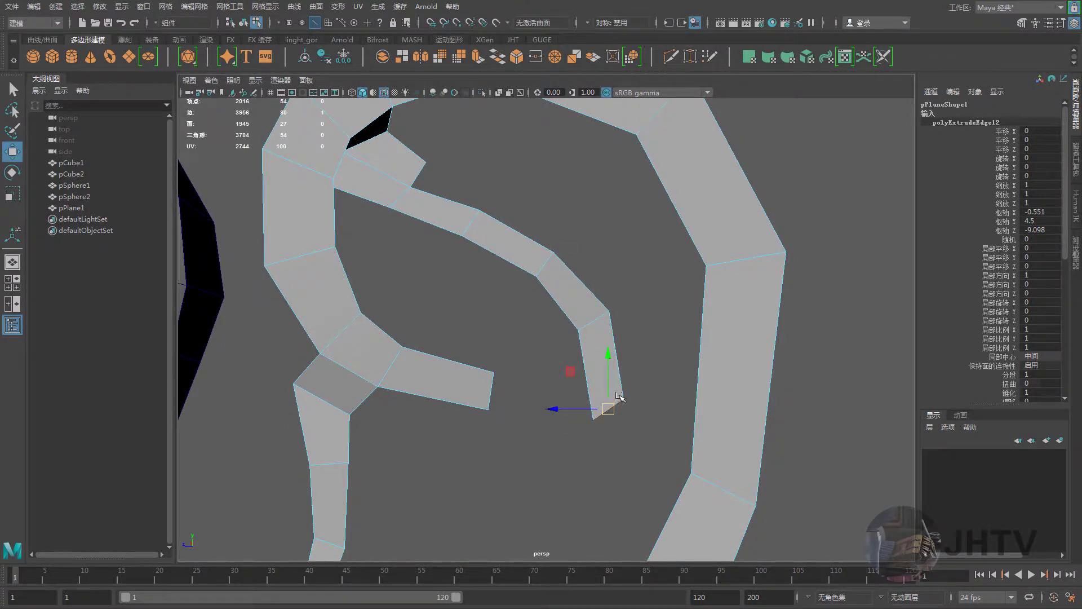
{"action": "mouse_move", "coordinate": [613, 327]}
{"action": "right_mouse_down"}
{"action": "mouse_move", "coordinate": [600, 352]}
{"action": "mouse_move", "coordinate": [561, 327]}
{"action": "right_mouse_up"}
Select the new tip vertices and check the strip from low and side angles
{"action": "left_click_drag", "start_coordinate": [575, 387], "coordinate": [580, 367], "text": "alt"}
{"action": "left_click_drag", "start_coordinate": [570, 430], "coordinate": [586, 364]}
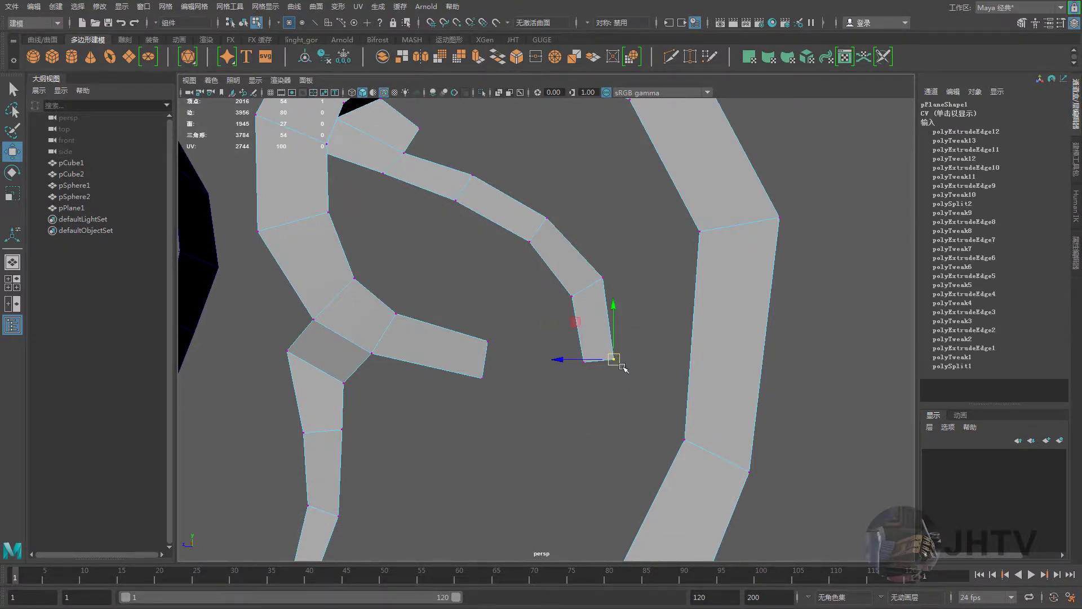
{"action": "mouse_move", "coordinate": [612, 356]}
{"action": "left_mouse_down", "text": "alt"}
{"action": "mouse_move", "coordinate": [592, 302]}
{"action": "mouse_move", "coordinate": [610, 310]}
{"action": "left_mouse_up", "text": "alt"}
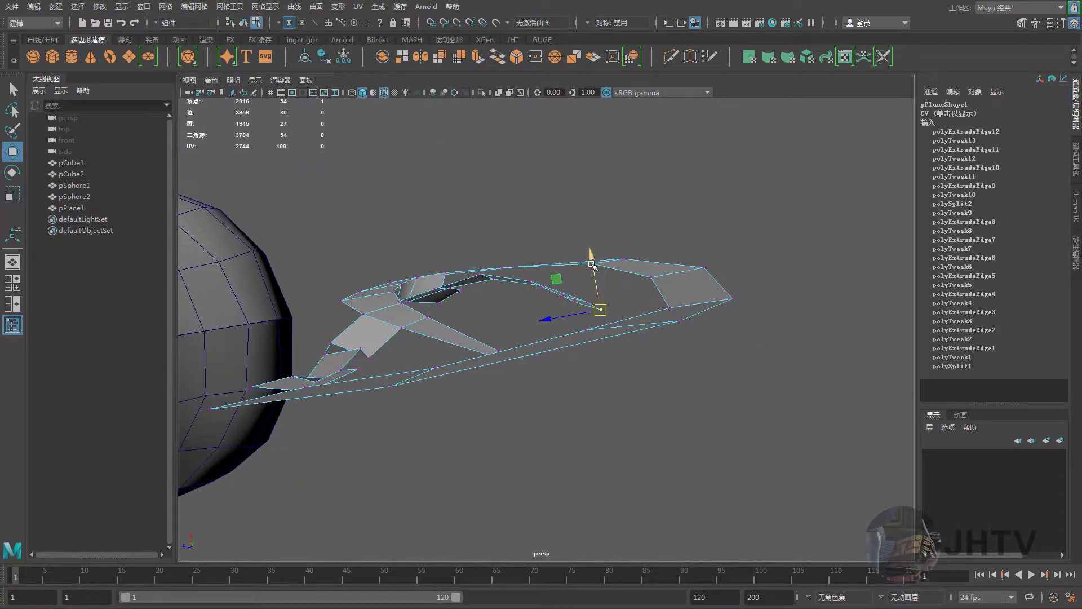
{"action": "mouse_move", "coordinate": [593, 256]}
{"action": "left_mouse_down", "text": "alt"}
{"action": "mouse_move", "coordinate": [600, 264]}
{"action": "mouse_move", "coordinate": [595, 238]}
{"action": "mouse_move", "coordinate": [555, 229]}
{"action": "mouse_move", "coordinate": [572, 317]}
{"action": "mouse_move", "coordinate": [589, 294]}
{"action": "left_mouse_up", "text": "alt"}
{"action": "right_click_drag", "start_coordinate": [589, 294], "coordinate": [620, 281]}
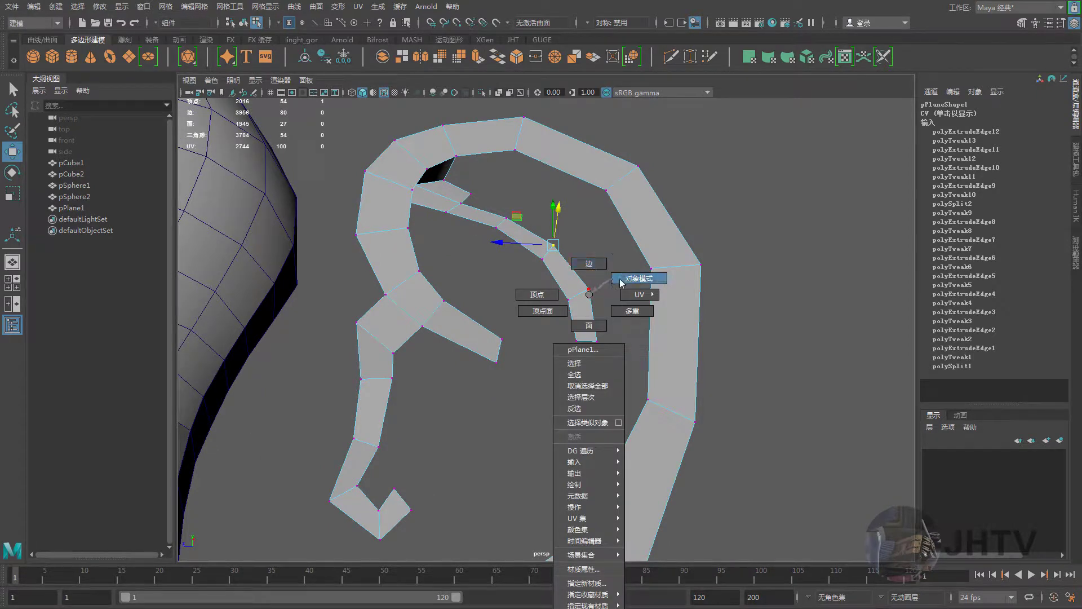
{"action": "right_click_drag", "start_coordinate": [608, 276], "coordinate": [550, 296]}
{"action": "mouse_move", "coordinate": [556, 297]}
{"action": "left_mouse_down", "text": "alt"}
{"action": "mouse_move", "coordinate": [583, 220]}
{"action": "mouse_move", "coordinate": [467, 317]}
{"action": "mouse_move", "coordinate": [457, 299]}
{"action": "mouse_move", "coordinate": [551, 309]}
{"action": "left_mouse_up", "text": "alt"}
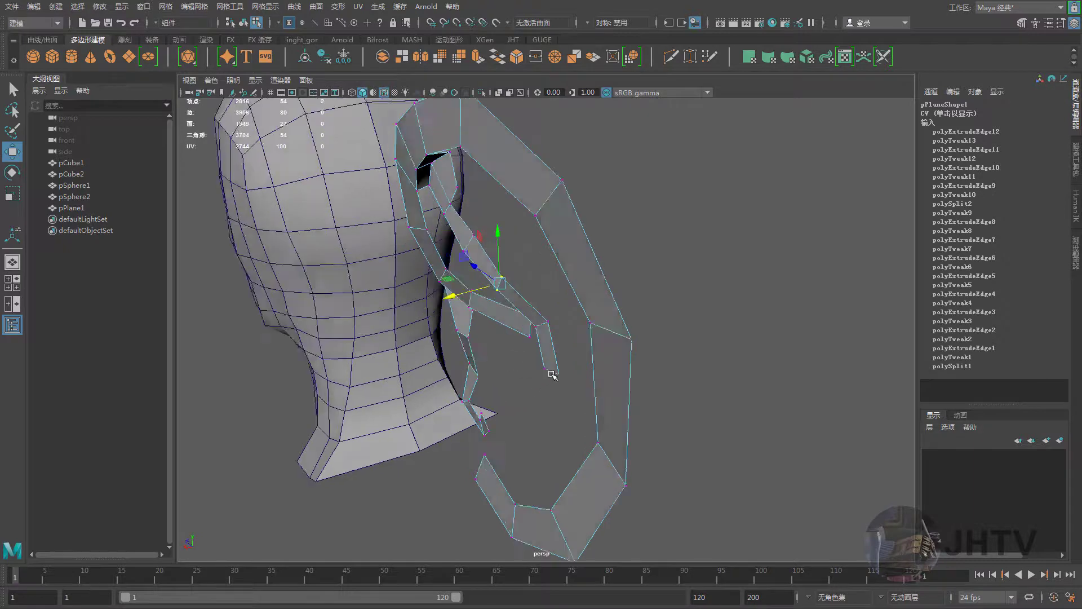
{"action": "scroll", "coordinate": [551, 310], "scroll_direction": "up", "scroll_amount": 3}
{"action": "mouse_move", "coordinate": [546, 385]}
{"action": "left_mouse_down"}
{"action": "mouse_move", "coordinate": [590, 297]}
{"action": "mouse_move", "coordinate": [553, 399]}
{"action": "left_mouse_up"}
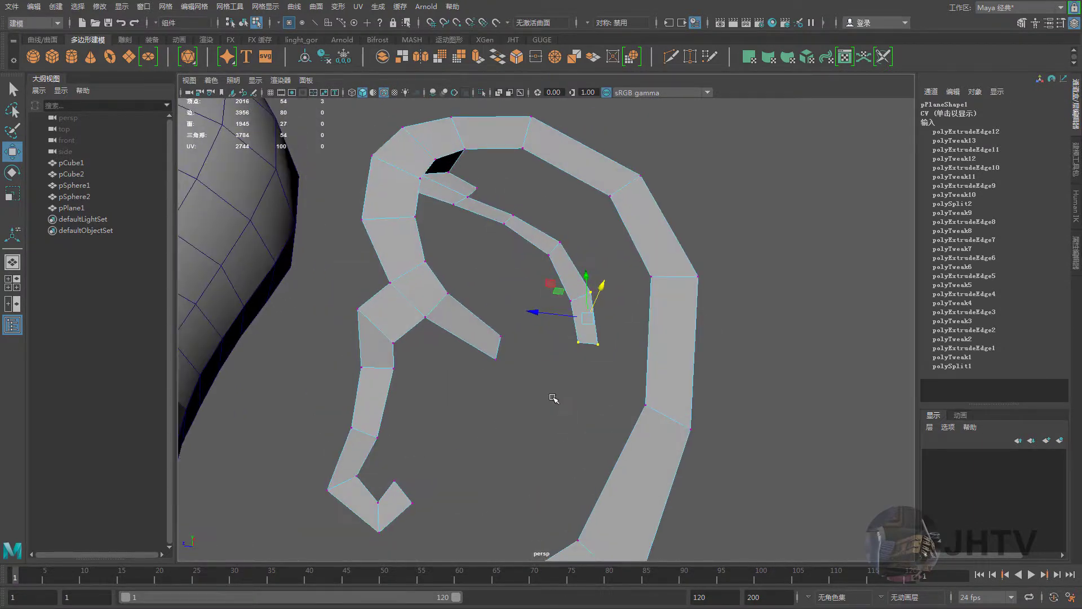
{"action": "mouse_move", "coordinate": [580, 328]}
{"action": "left_mouse_down", "text": "alt"}
{"action": "mouse_move", "coordinate": [515, 339]}
{"action": "mouse_move", "coordinate": [564, 338]}
{"action": "left_mouse_up", "text": "alt"}
{"action": "scroll", "coordinate": [564, 338], "scroll_direction": "up", "scroll_amount": 5}
Rotate the strip's tip edge so it angles downward along the rim
{"action": "mouse_move", "coordinate": [643, 341]}
{"action": "left_mouse_down", "text": "alt"}
{"action": "mouse_move", "coordinate": [620, 335]}
{"action": "mouse_move", "coordinate": [601, 305]}
{"action": "left_mouse_up", "text": "alt"}
{"action": "right_click_drag", "start_coordinate": [599, 302], "coordinate": [576, 306]}
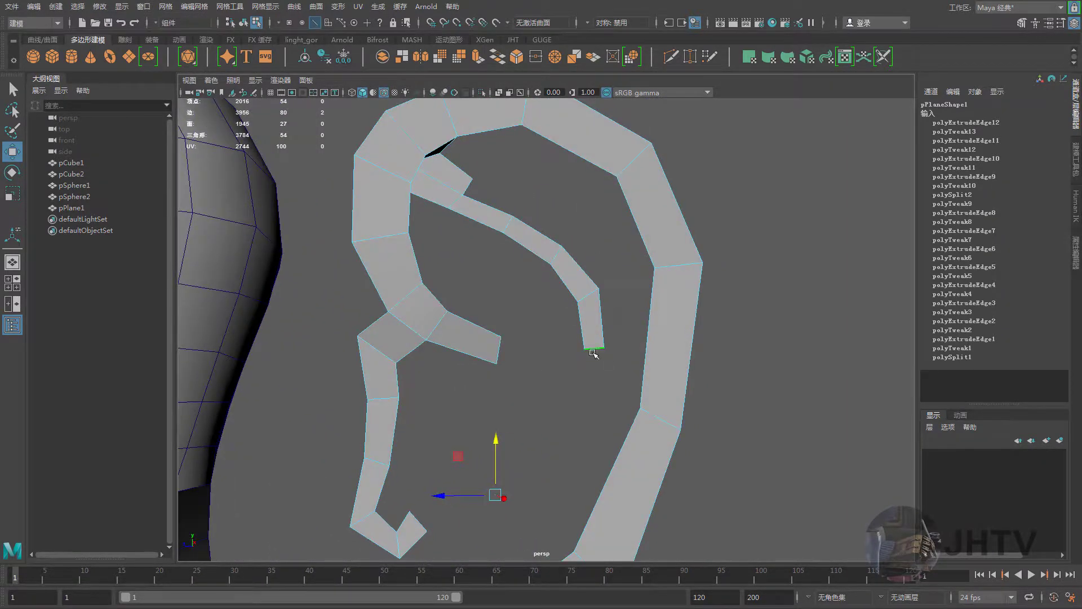
{"action": "left_click_drag", "start_coordinate": [593, 354], "coordinate": [592, 351], "text": "alt"}
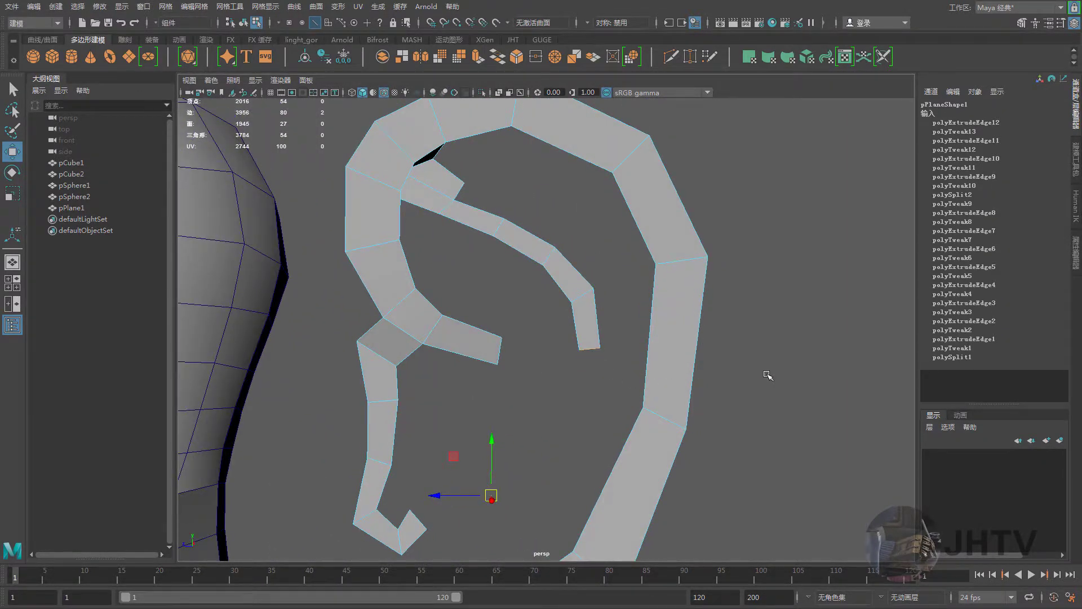
{"action": "left_click", "coordinate": [584, 353]}
{"action": "mouse_move", "coordinate": [570, 369]}
{"action": "left_mouse_down", "text": "alt"}
{"action": "mouse_move", "coordinate": [583, 356]}
{"action": "mouse_move", "coordinate": [599, 411]}
{"action": "left_mouse_up", "text": "alt"}
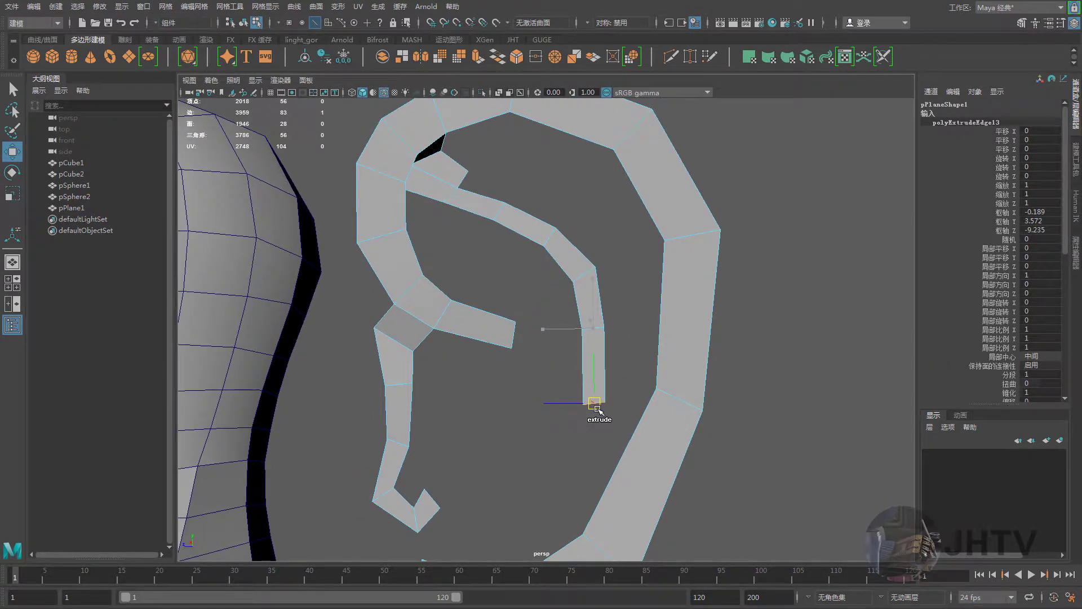
{"action": "key", "text": "e"}
{"action": "mouse_move", "coordinate": [626, 372]}
{"action": "left_mouse_down"}
{"action": "mouse_move", "coordinate": [643, 388]}
{"action": "mouse_move", "coordinate": [624, 360]}
{"action": "mouse_move", "coordinate": [596, 420]}
{"action": "mouse_move", "coordinate": [544, 471]}
{"action": "left_mouse_up"}
{"action": "key", "text": "w"}
Extrude another segment down-left along the rim and draw its tip vertices together
{"action": "key", "text": "ctrl+e"}
{"action": "key", "text": "ctrl+e"}
{"action": "key", "text": "w"}
{"action": "left_click_drag", "start_coordinate": [591, 434], "coordinate": [611, 449], "text": "alt"}
{"action": "scroll", "coordinate": [527, 338], "scroll_direction": "up", "scroll_amount": 2}
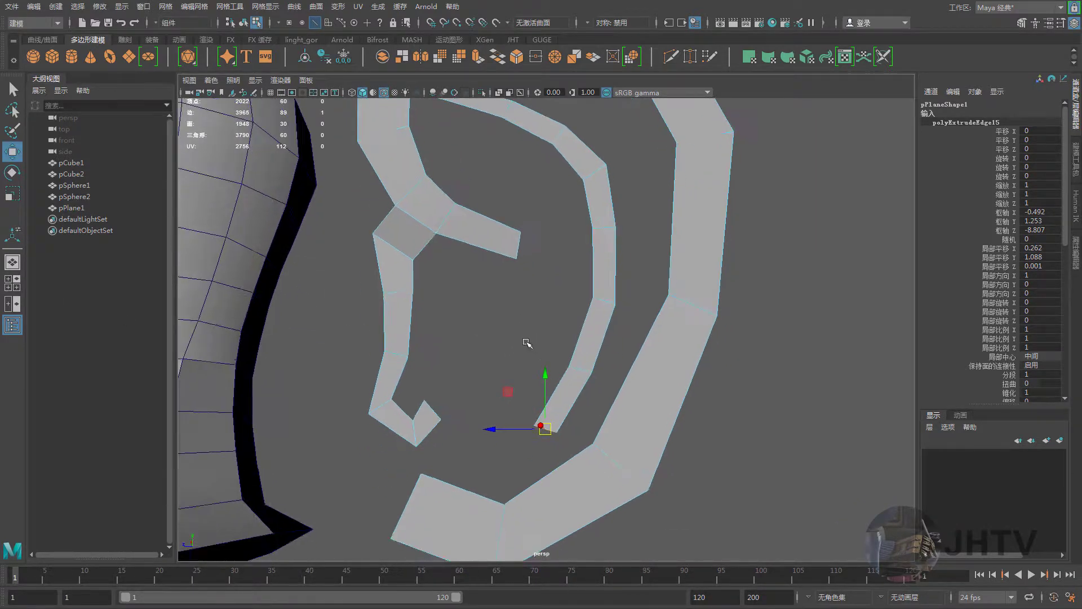
{"action": "scroll", "coordinate": [545, 349], "scroll_direction": "up", "scroll_amount": 2}
{"action": "left_click_drag", "start_coordinate": [567, 361], "coordinate": [598, 406], "text": "alt"}
{"action": "scroll", "coordinate": [598, 406], "scroll_direction": "up", "scroll_amount": 5}
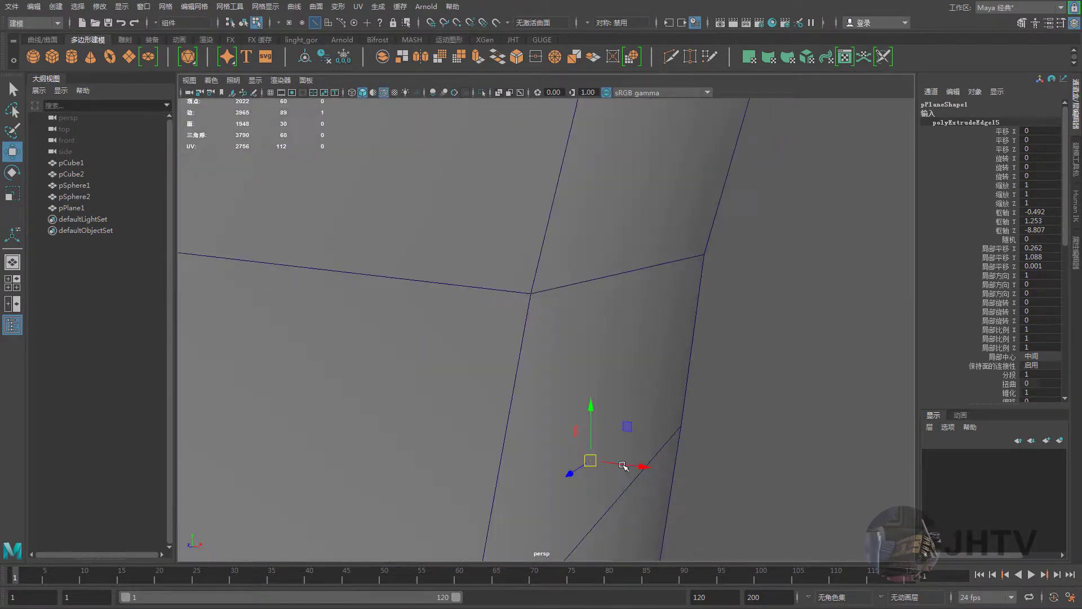
{"action": "scroll", "coordinate": [598, 428], "scroll_direction": "down", "scroll_amount": 5}
{"action": "mouse_move", "coordinate": [580, 462]}
{"action": "left_mouse_down"}
{"action": "mouse_move", "coordinate": [622, 473]}
{"action": "mouse_move", "coordinate": [591, 434]}
{"action": "left_mouse_up"}
{"action": "key", "text": "e"}
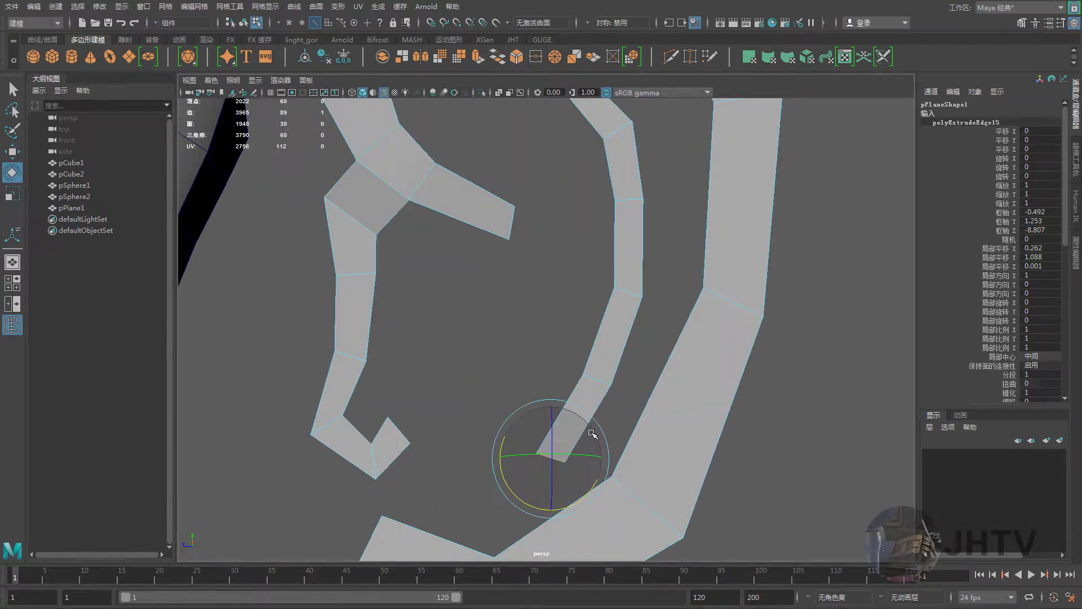
{"action": "key", "text": "w"}
Shift the strip's middle vertices right and move the corner vertex to smooth its curve
{"action": "left_click_drag", "start_coordinate": [514, 447], "coordinate": [535, 460], "text": "alt"}
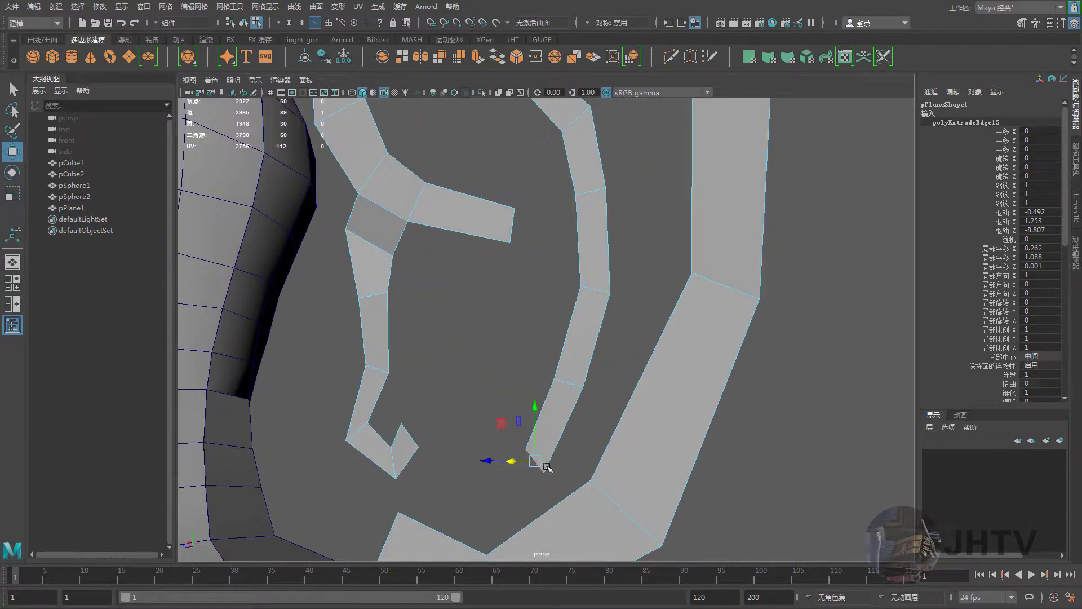
{"action": "right_click_drag", "start_coordinate": [558, 327], "coordinate": [521, 319]}
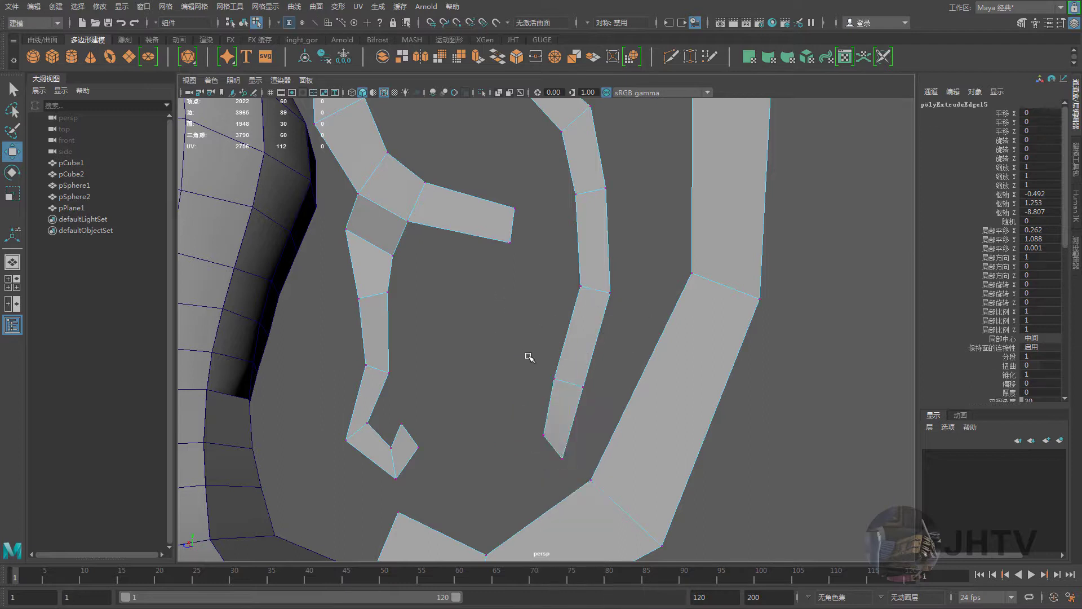
{"action": "left_click", "coordinate": [596, 366]}
{"action": "left_click_drag", "start_coordinate": [610, 292], "coordinate": [622, 289]}
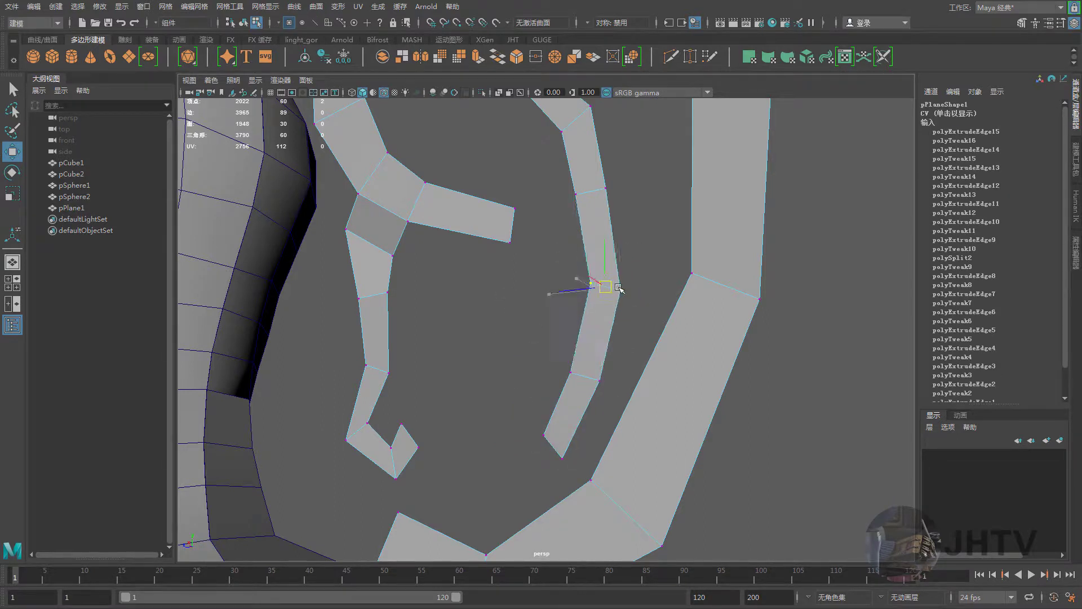
{"action": "left_click", "coordinate": [605, 188]}
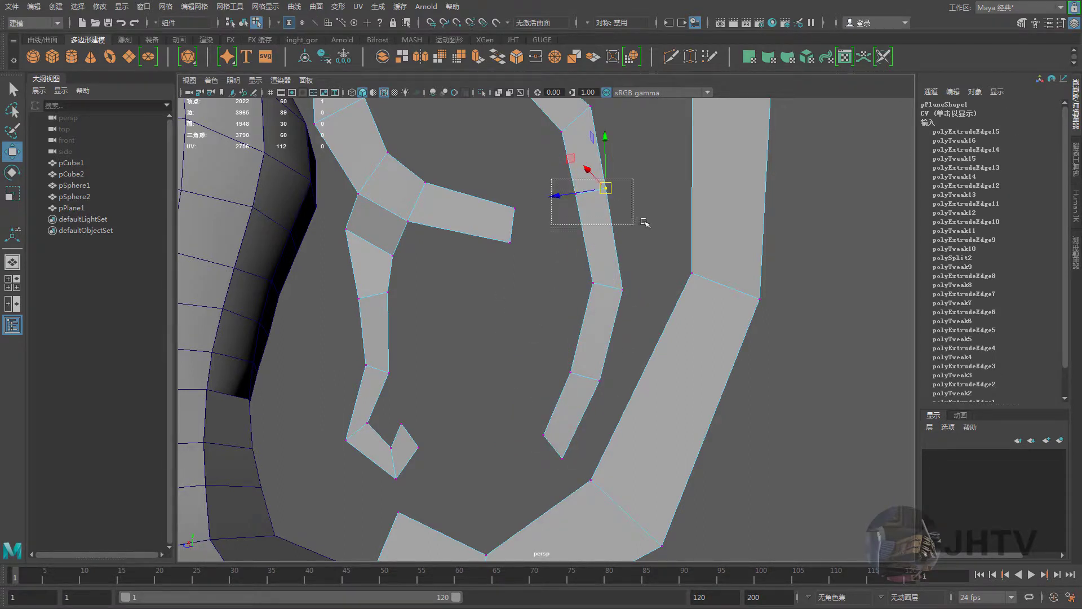
{"action": "left_click_drag", "start_coordinate": [642, 220], "coordinate": [621, 224]}
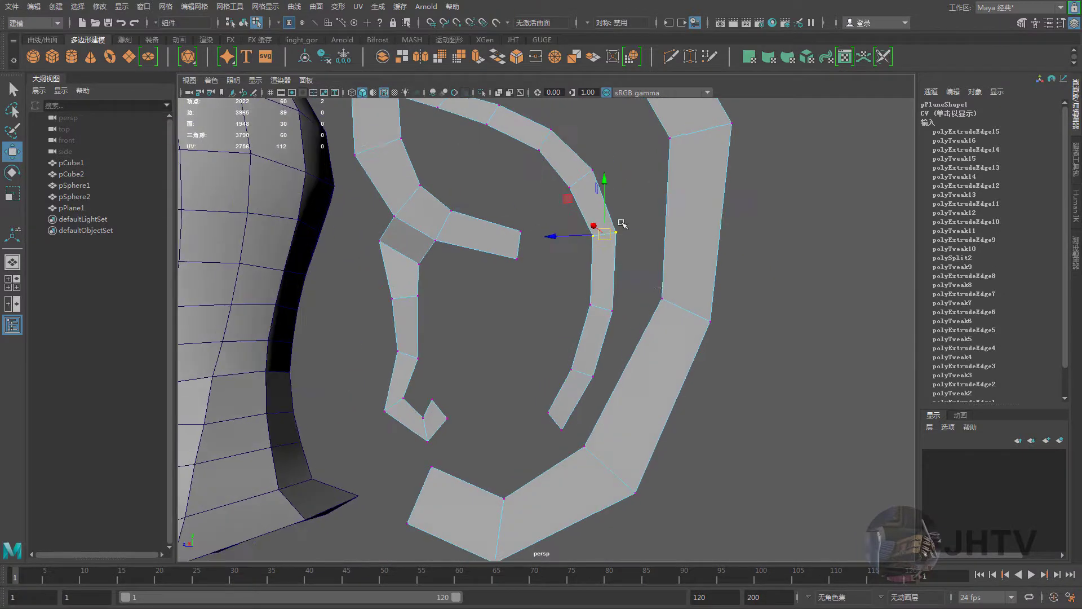
{"action": "left_click", "coordinate": [661, 301]}
{"action": "left_click", "coordinate": [671, 137]}
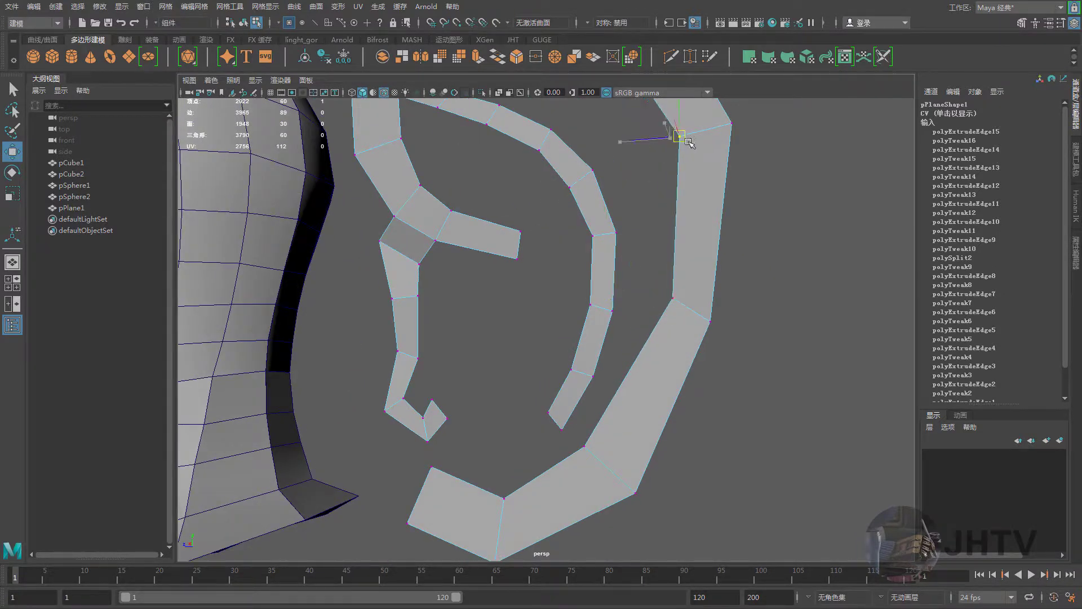
{"action": "mouse_move", "coordinate": [671, 137]}
{"action": "left_mouse_down", "text": "alt"}
{"action": "mouse_move", "coordinate": [573, 218]}
{"action": "mouse_move", "coordinate": [614, 310]}
{"action": "mouse_move", "coordinate": [657, 326]}
{"action": "left_mouse_up", "text": "alt"}
{"action": "left_click", "coordinate": [593, 361]}
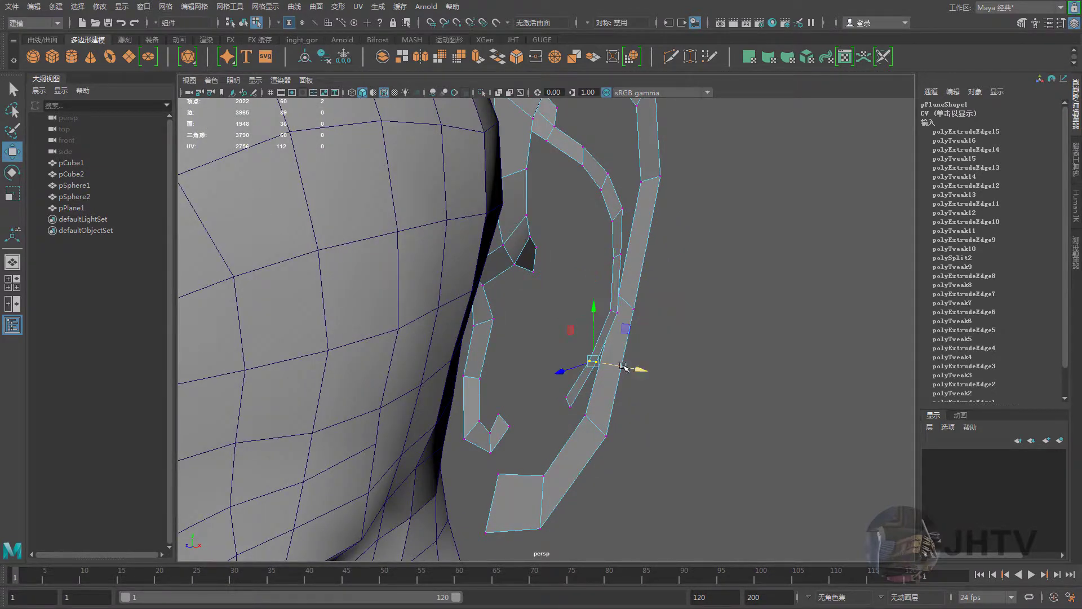
Orbit around the head and ear to check the strip's curve
{"action": "right_click_drag", "start_coordinate": [640, 370], "coordinate": [563, 374], "text": "alt"}
{"action": "mouse_move", "coordinate": [563, 373]}
{"action": "left_mouse_down", "text": "alt"}
{"action": "mouse_move", "coordinate": [538, 335]}
{"action": "mouse_move", "coordinate": [606, 347]}
{"action": "mouse_move", "coordinate": [529, 336]}
{"action": "mouse_move", "coordinate": [583, 340]}
{"action": "left_mouse_up", "text": "alt"}
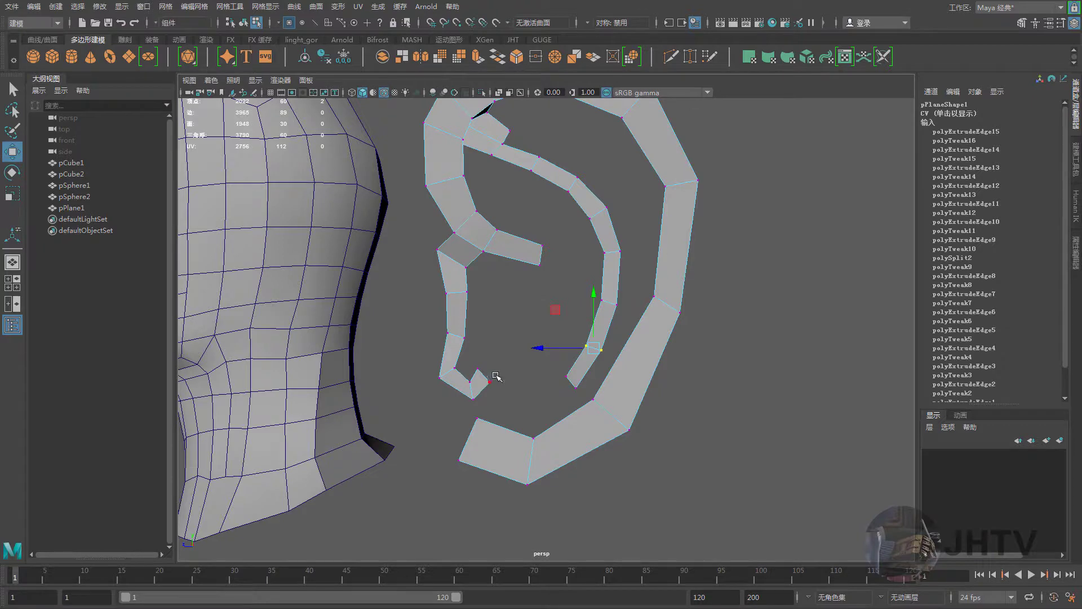
{"action": "left_click_drag", "start_coordinate": [500, 376], "coordinate": [556, 386], "text": "alt"}
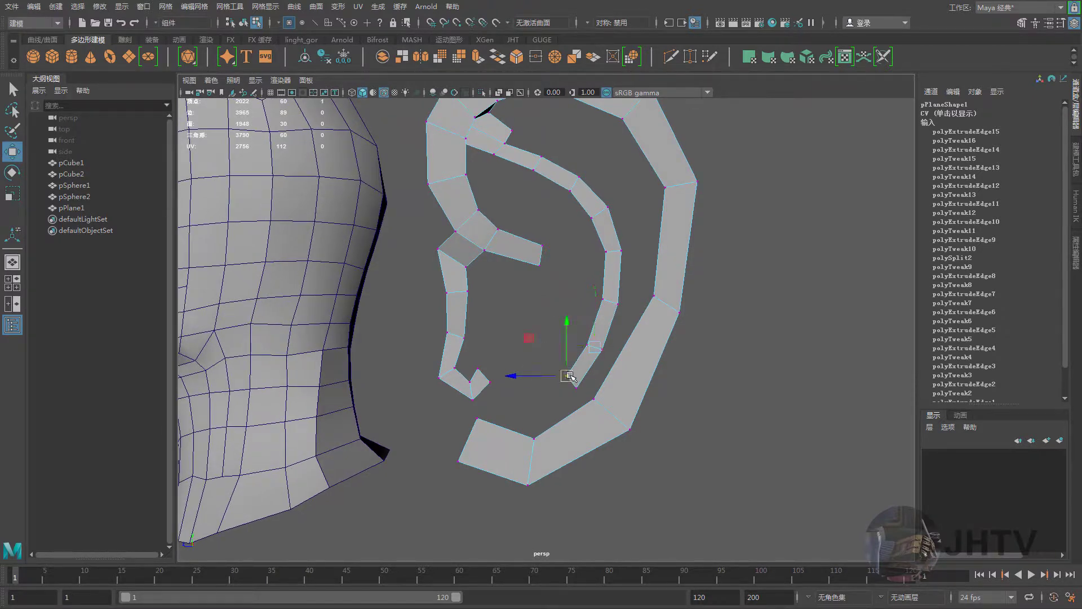
{"action": "left_click_drag", "start_coordinate": [561, 380], "coordinate": [618, 386], "text": "alt"}
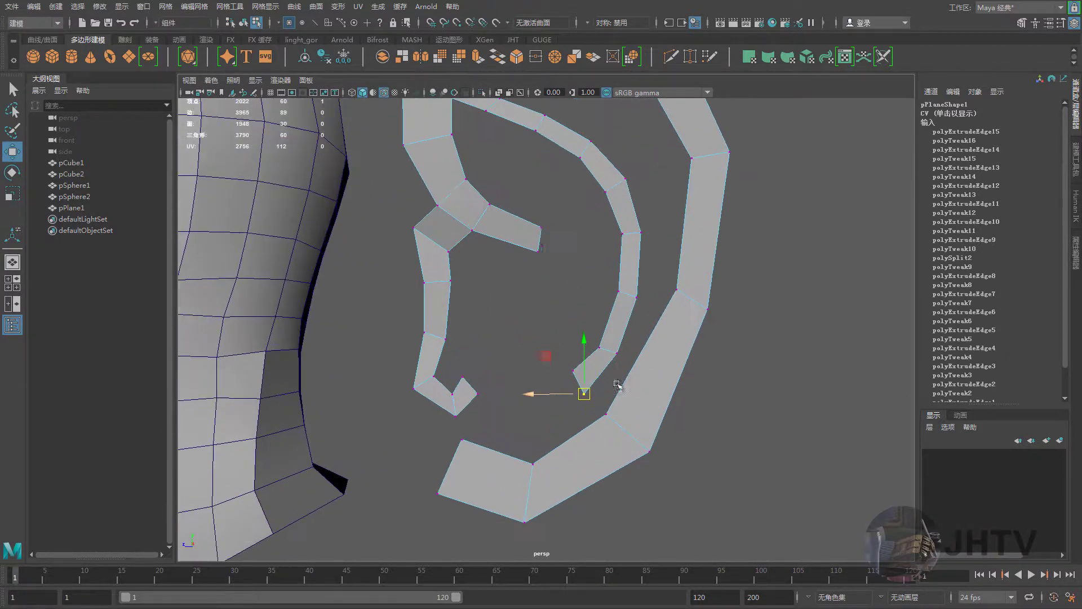
{"action": "right_click_drag", "start_coordinate": [588, 377], "coordinate": [584, 299]}
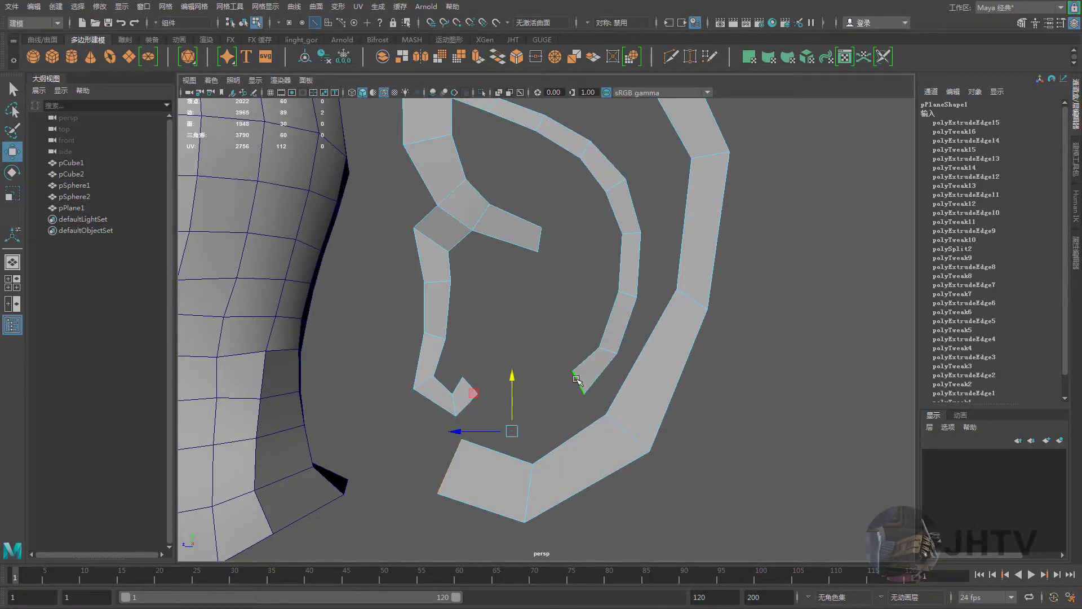
Extrude the strip's tip edge and rotate the new segment toward the lower hook
{"action": "key", "text": "ctrl+e"}
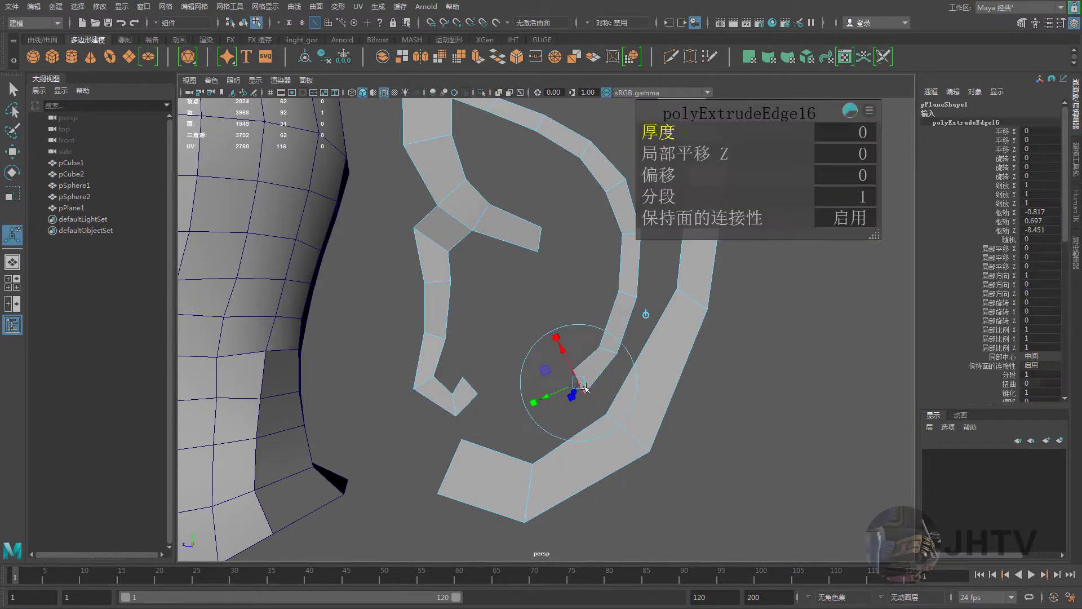
{"action": "mouse_move", "coordinate": [578, 383]}
{"action": "left_mouse_down"}
{"action": "mouse_move", "coordinate": [524, 383]}
{"action": "mouse_move", "coordinate": [533, 389]}
{"action": "left_mouse_up"}
{"action": "key", "text": "w"}
{"action": "key", "text": "e"}
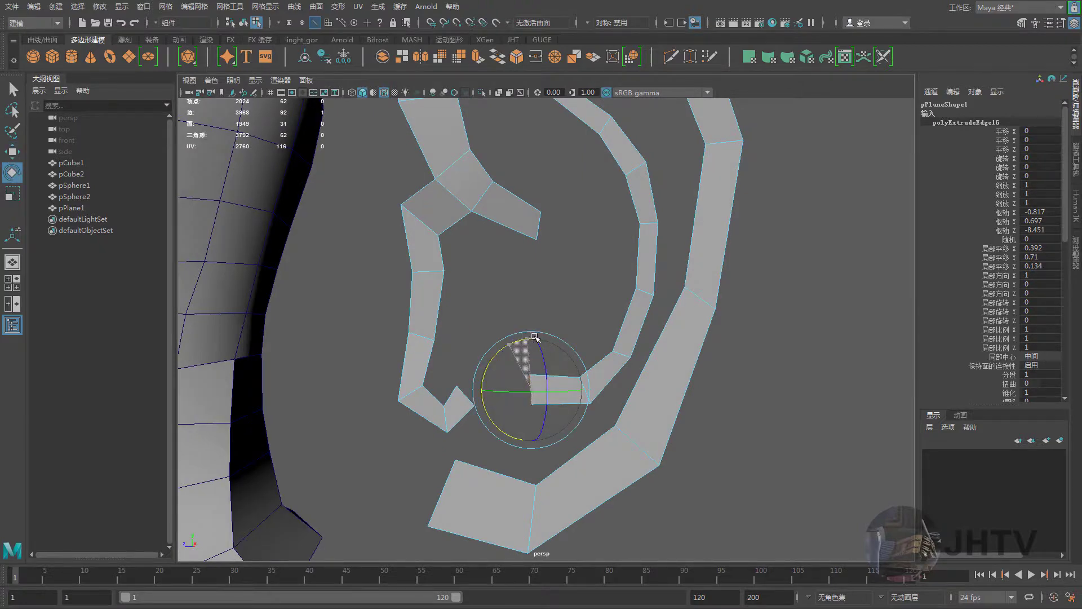
{"action": "mouse_move", "coordinate": [534, 336]}
{"action": "left_mouse_down"}
{"action": "mouse_move", "coordinate": [515, 383]}
{"action": "mouse_move", "coordinate": [481, 375]}
{"action": "left_mouse_up"}
{"action": "key", "text": "w"}
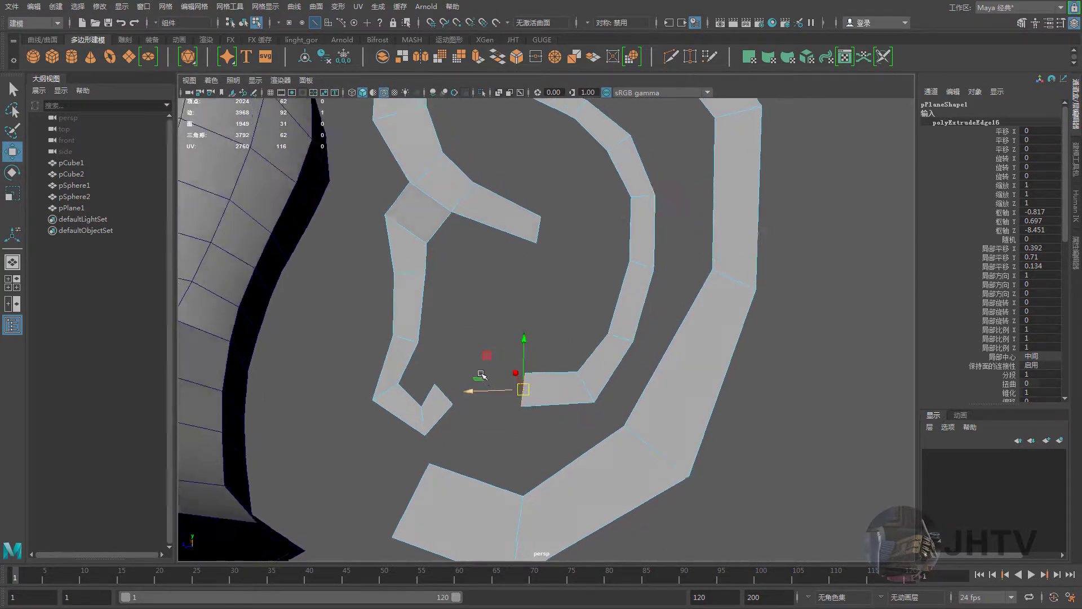
{"action": "scroll", "coordinate": [481, 374], "scroll_direction": "down", "scroll_amount": 5}
{"action": "scroll", "coordinate": [533, 397], "scroll_direction": "up", "scroll_amount": 5}
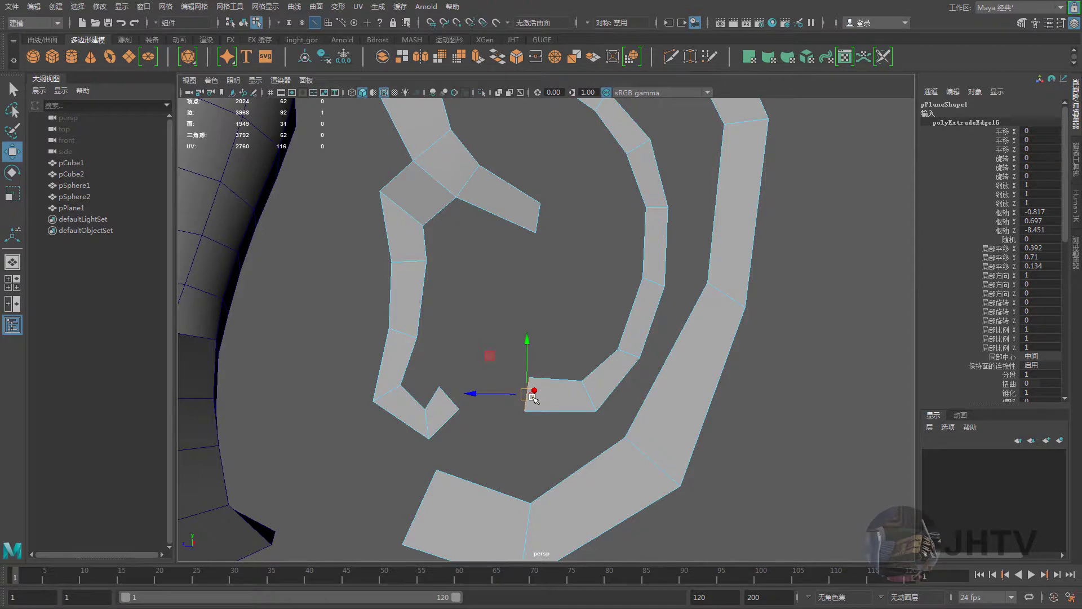
Extrude one more edge and pull it left up to the lower hook
{"action": "key", "text": "ctrl+e"}
{"action": "key", "text": "w"}
{"action": "left_click_drag", "start_coordinate": [530, 395], "coordinate": [471, 392]}
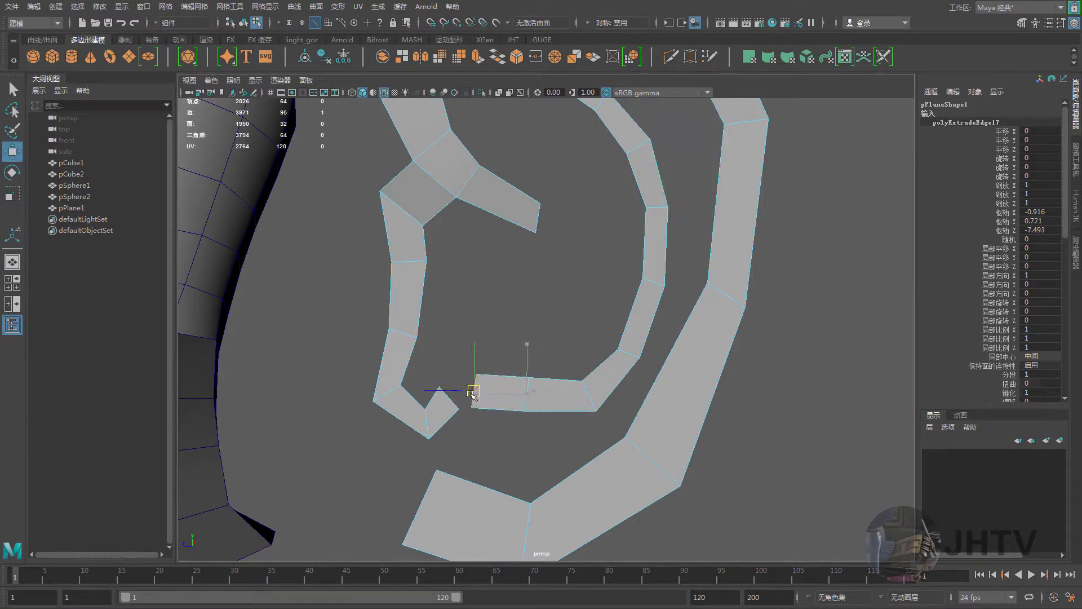
{"action": "right_click_drag", "start_coordinate": [502, 386], "coordinate": [474, 385]}
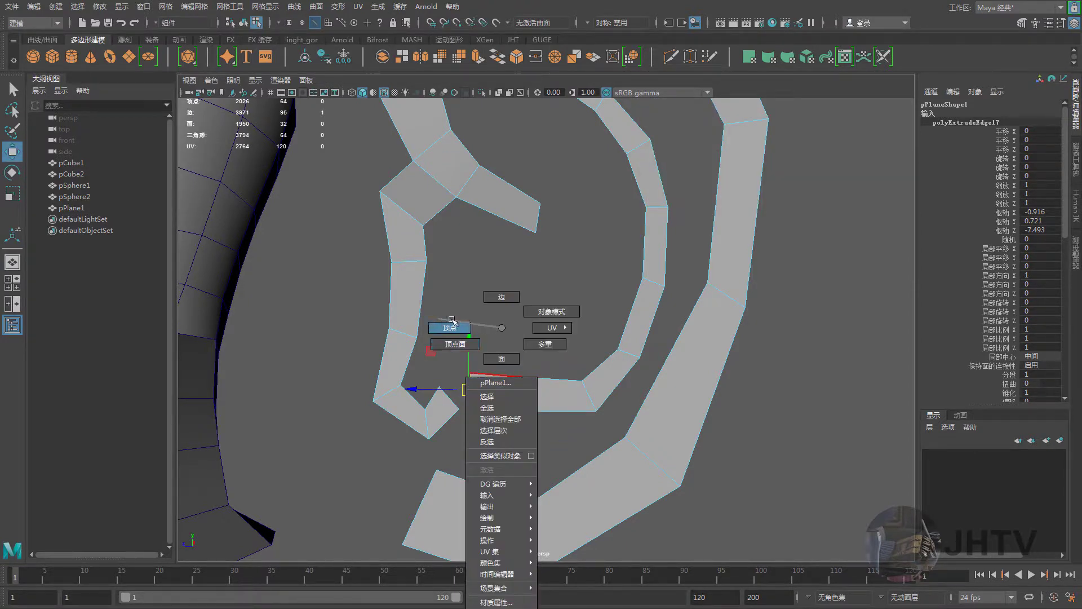
{"action": "left_click", "coordinate": [528, 377]}
{"action": "left_click_drag", "start_coordinate": [529, 377], "coordinate": [773, 517], "text": "alt"}
{"action": "left_click", "coordinate": [773, 516]}
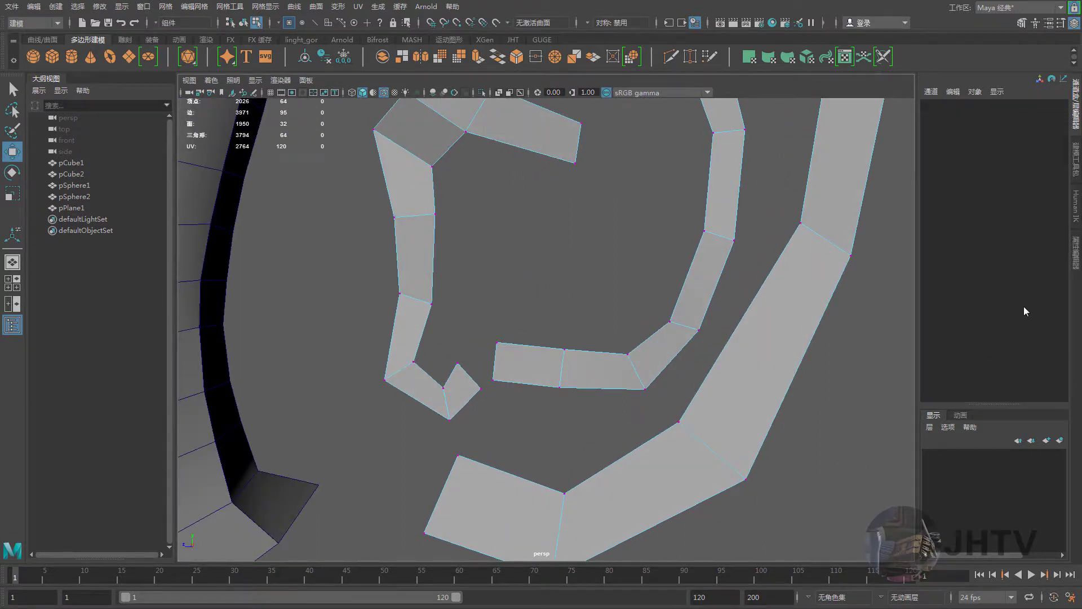
Target Weld the strip's loose end vertex onto the hook to close the loop
{"action": "left_click", "coordinate": [1074, 169]}
{"action": "left_click", "coordinate": [1030, 432]}
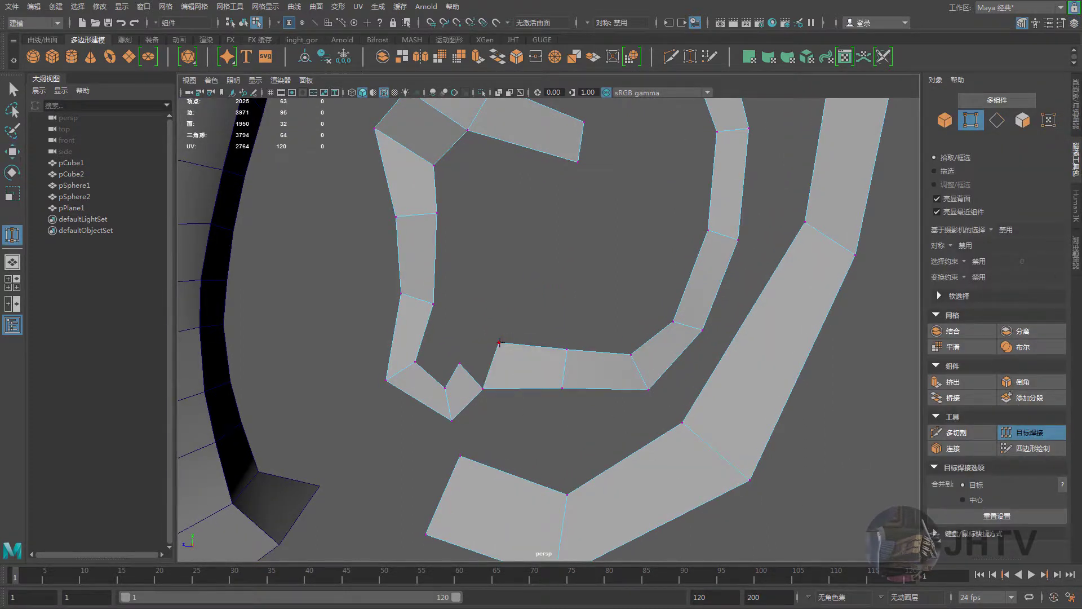
{"action": "key", "text": "w"}
{"action": "left_click_drag", "start_coordinate": [466, 361], "coordinate": [519, 355]}
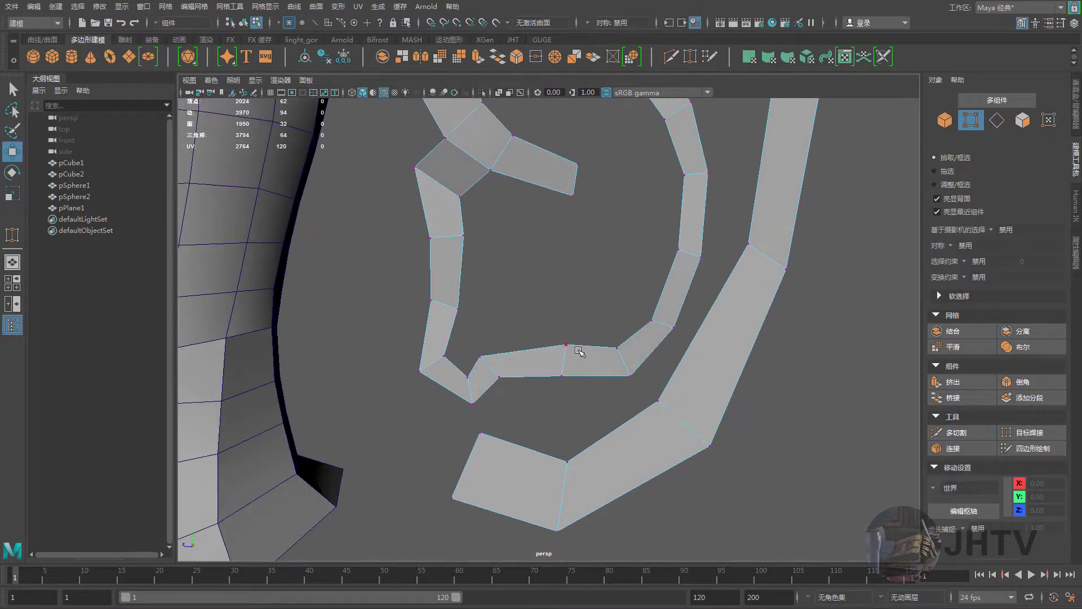
{"action": "mouse_move", "coordinate": [589, 327]}
{"action": "right_mouse_down"}
{"action": "mouse_move", "coordinate": [609, 336]}
{"action": "mouse_move", "coordinate": [638, 311]}
{"action": "right_mouse_up"}
{"action": "left_click_drag", "start_coordinate": [639, 311], "coordinate": [607, 327], "text": "alt"}
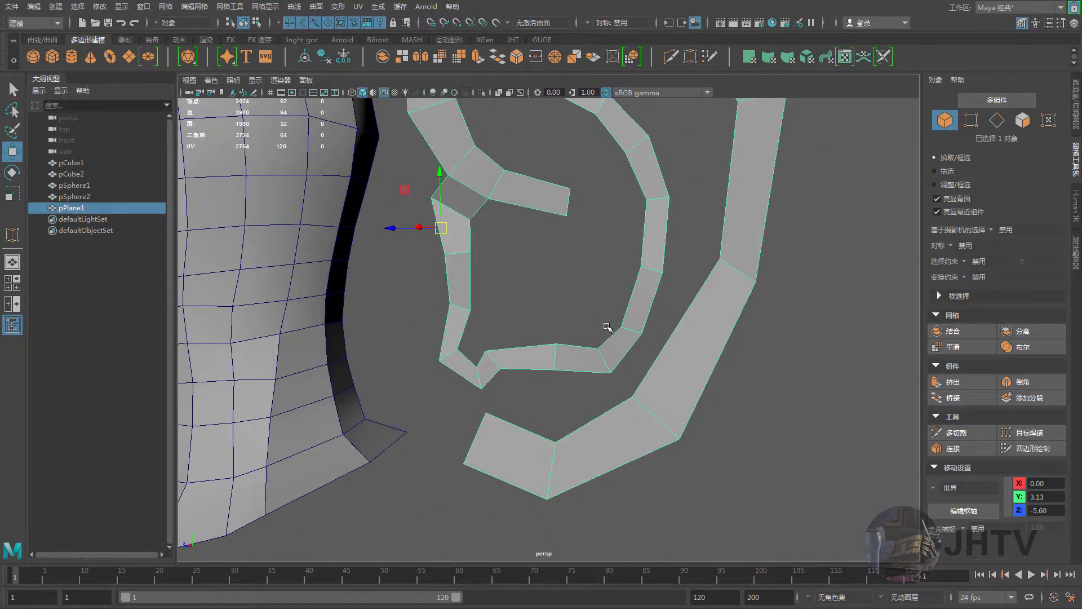
{"action": "left_click_drag", "start_coordinate": [507, 350], "coordinate": [531, 362], "text": "alt"}
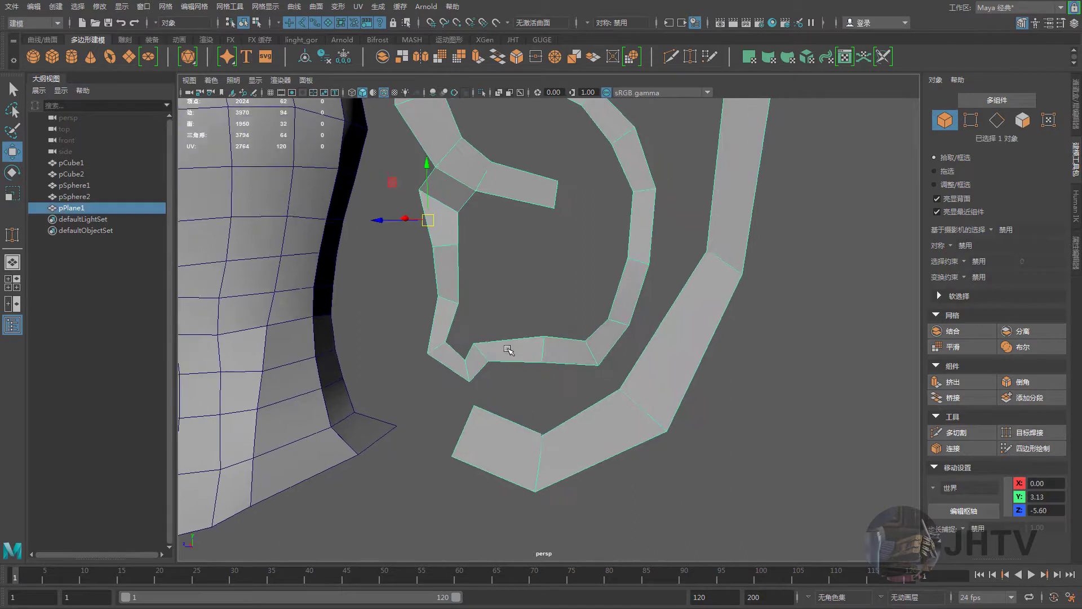
{"action": "right_click_drag", "start_coordinate": [530, 362], "coordinate": [575, 391], "text": "shift"}
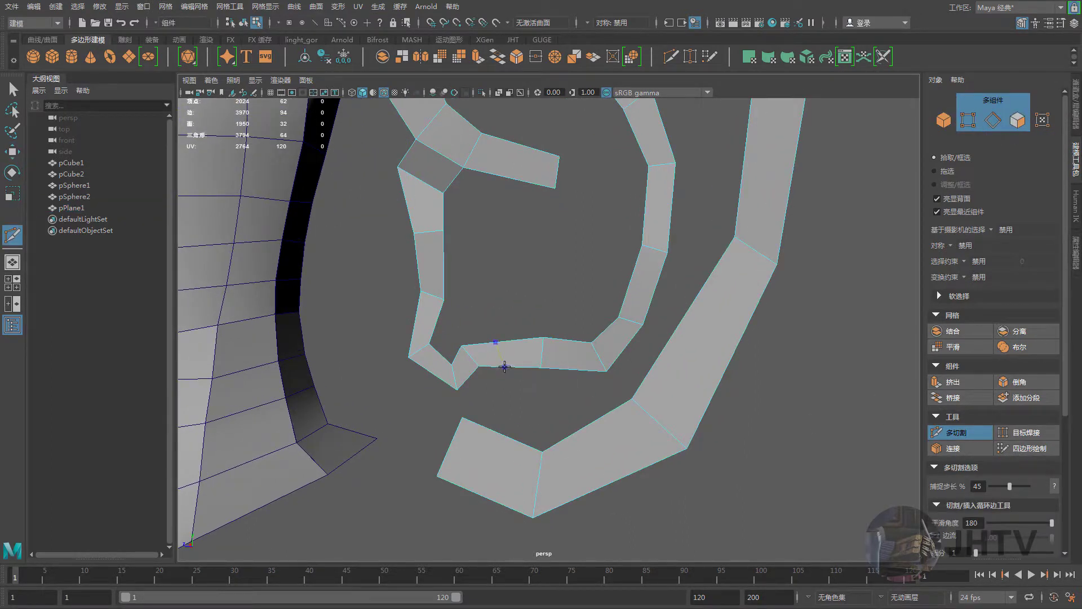
Multi-Cut an edge across the inner strip near the hook and raise its two vertices
{"action": "left_click", "coordinate": [504, 367]}
{"action": "key", "text": "w"}
{"action": "left_click_drag", "start_coordinate": [556, 367], "coordinate": [551, 362], "text": "alt"}
{"action": "right_click_drag", "start_coordinate": [550, 349], "coordinate": [474, 325]}
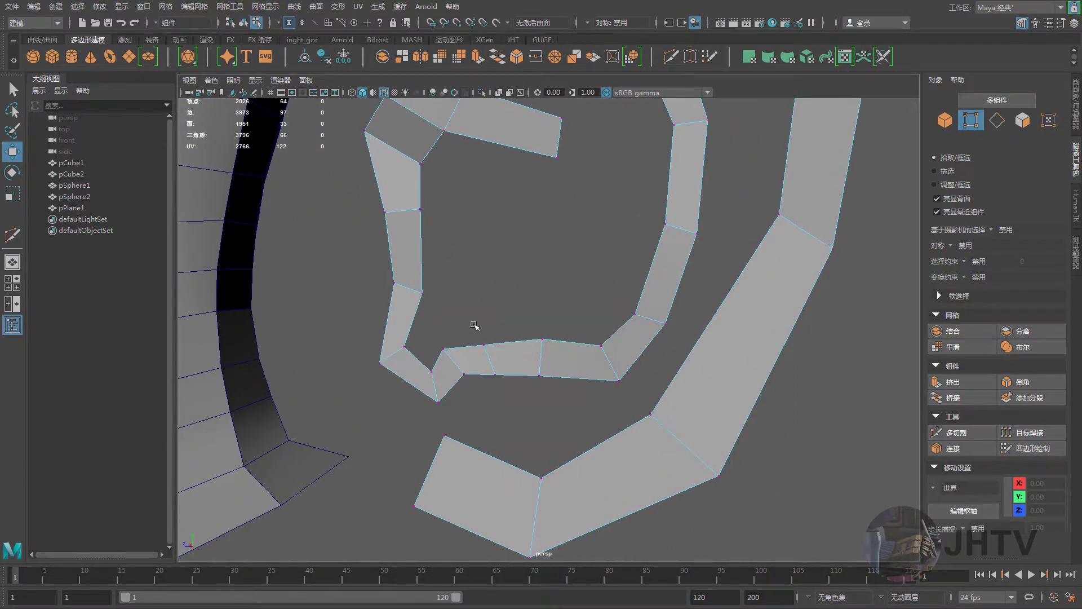
{"action": "left_click_drag", "start_coordinate": [473, 325], "coordinate": [527, 414]}
{"action": "left_click_drag", "start_coordinate": [489, 360], "coordinate": [488, 345]}
Slide the new vertex pair further up along the loop, undoing the last move
{"action": "mouse_move", "coordinate": [556, 415]}
{"action": "middle_mouse_down"}
{"action": "mouse_move", "coordinate": [680, 337]}
{"action": "mouse_move", "coordinate": [671, 305]}
{"action": "mouse_move", "coordinate": [656, 309]}
{"action": "middle_mouse_up"}
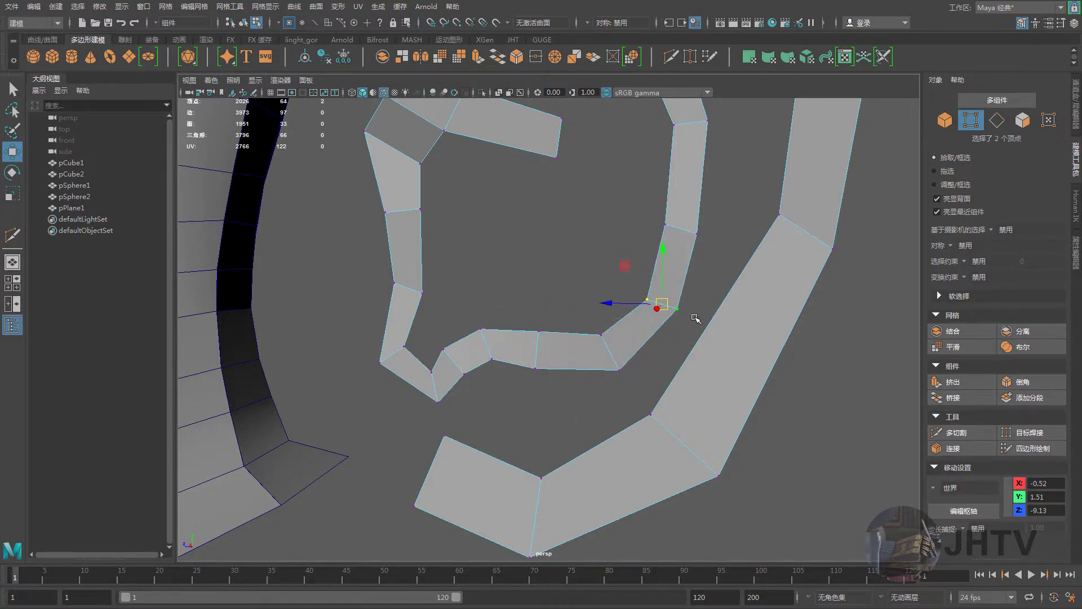
{"action": "left_click_drag", "start_coordinate": [697, 316], "coordinate": [643, 316], "text": "alt"}
{"action": "mouse_move", "coordinate": [643, 315]}
{"action": "middle_mouse_down"}
{"action": "mouse_move", "coordinate": [676, 260]}
{"action": "mouse_move", "coordinate": [670, 251]}
{"action": "middle_mouse_up"}
{"action": "mouse_move", "coordinate": [671, 251]}
{"action": "left_mouse_down", "text": "alt"}
{"action": "mouse_move", "coordinate": [624, 282]}
{"action": "mouse_move", "coordinate": [653, 237]}
{"action": "mouse_move", "coordinate": [626, 234]}
{"action": "left_mouse_up", "text": "alt"}
{"action": "middle_click_drag", "start_coordinate": [626, 234], "coordinate": [620, 225]}
{"action": "mouse_move", "coordinate": [620, 225]}
{"action": "left_mouse_down", "text": "alt"}
{"action": "mouse_move", "coordinate": [441, 258]}
{"action": "mouse_move", "coordinate": [445, 241]}
{"action": "mouse_move", "coordinate": [605, 362]}
{"action": "mouse_move", "coordinate": [624, 231]}
{"action": "mouse_move", "coordinate": [647, 203]}
{"action": "mouse_move", "coordinate": [654, 213]}
{"action": "mouse_move", "coordinate": [634, 166]}
{"action": "left_mouse_up", "text": "alt"}
{"action": "key", "text": "ctrl+z"}
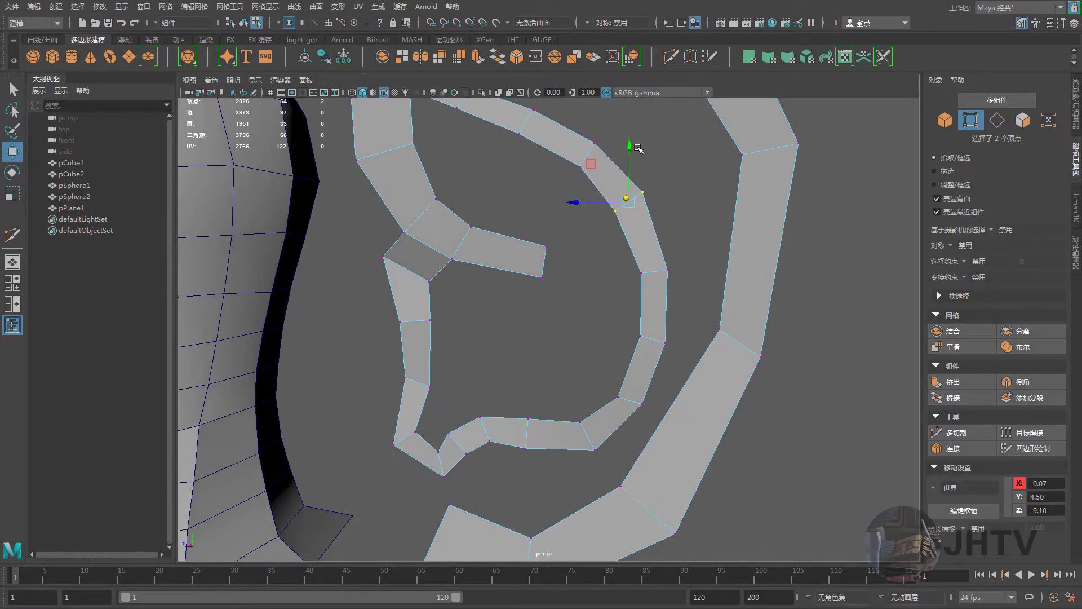
Orbit and zoom to view the ear loop beside the head
{"action": "scroll", "coordinate": [602, 208], "scroll_direction": "down", "scroll_amount": 5}
{"action": "mouse_move", "coordinate": [563, 237]}
{"action": "left_mouse_down", "text": "alt"}
{"action": "mouse_move", "coordinate": [546, 203]}
{"action": "mouse_move", "coordinate": [451, 231]}
{"action": "mouse_move", "coordinate": [558, 231]}
{"action": "mouse_move", "coordinate": [631, 262]}
{"action": "left_mouse_up", "text": "alt"}
{"action": "scroll", "coordinate": [620, 248], "scroll_direction": "up", "scroll_amount": 3}
{"action": "scroll", "coordinate": [640, 262], "scroll_direction": "up", "scroll_amount": 4}
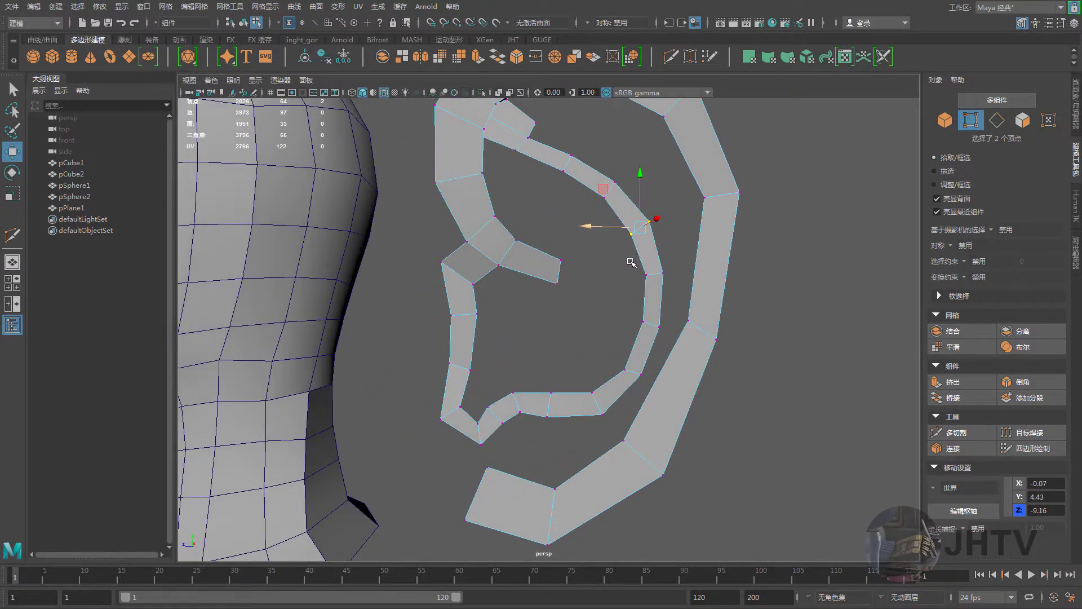
{"action": "right_click_drag", "start_coordinate": [618, 223], "coordinate": [629, 218]}
{"action": "mouse_move", "coordinate": [630, 217]}
{"action": "left_mouse_down", "text": "alt"}
{"action": "mouse_move", "coordinate": [652, 346]}
{"action": "mouse_move", "coordinate": [556, 297]}
{"action": "mouse_move", "coordinate": [541, 338]}
{"action": "mouse_move", "coordinate": [515, 315]}
{"action": "left_mouse_up", "text": "alt"}
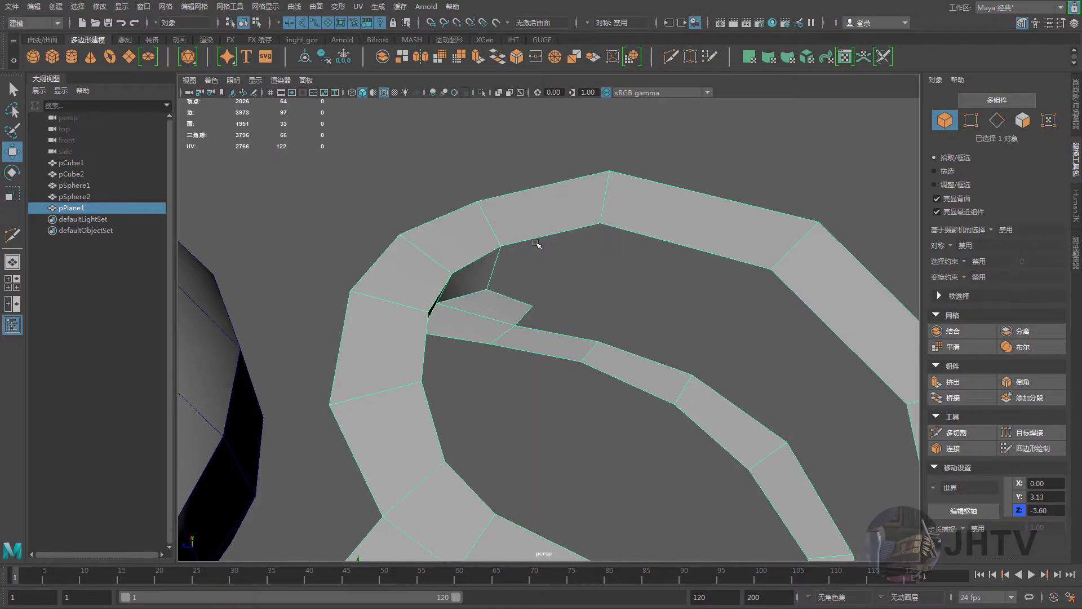
Extrude the three upper inner rim edges into an inner wall
{"action": "right_click_drag", "start_coordinate": [536, 242], "coordinate": [536, 209]}
{"action": "left_click", "coordinate": [544, 237]}
{"action": "left_click", "coordinate": [685, 247], "text": "shift"}
{"action": "left_click", "coordinate": [798, 293], "text": "shift"}
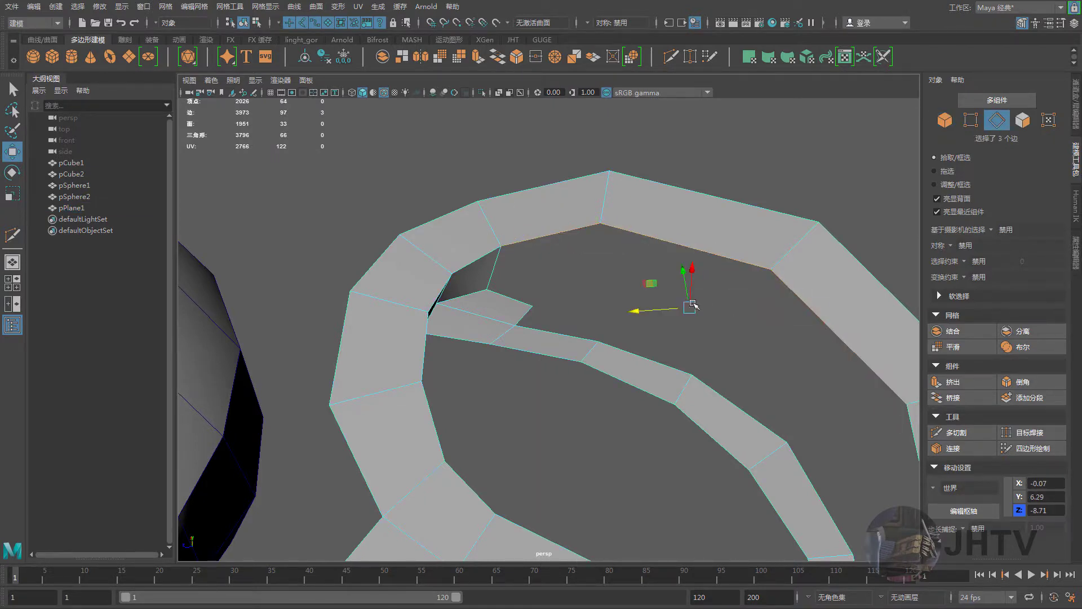
{"action": "mouse_move", "coordinate": [688, 304]}
{"action": "left_mouse_down", "text": "alt"}
{"action": "mouse_move", "coordinate": [699, 265]}
{"action": "mouse_move", "coordinate": [685, 305]}
{"action": "mouse_move", "coordinate": [652, 330]}
{"action": "left_mouse_up", "text": "alt"}
{"action": "key", "text": "ctrl+e"}
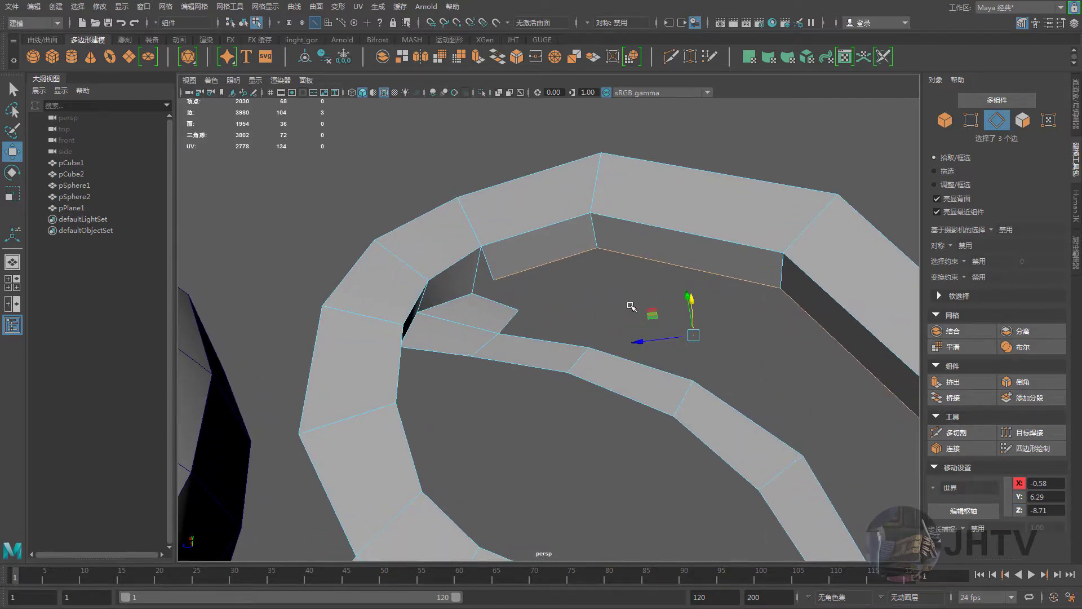
Target Weld the wall's end vertex onto the rim
{"action": "right_click_drag", "start_coordinate": [637, 252], "coordinate": [587, 248]}
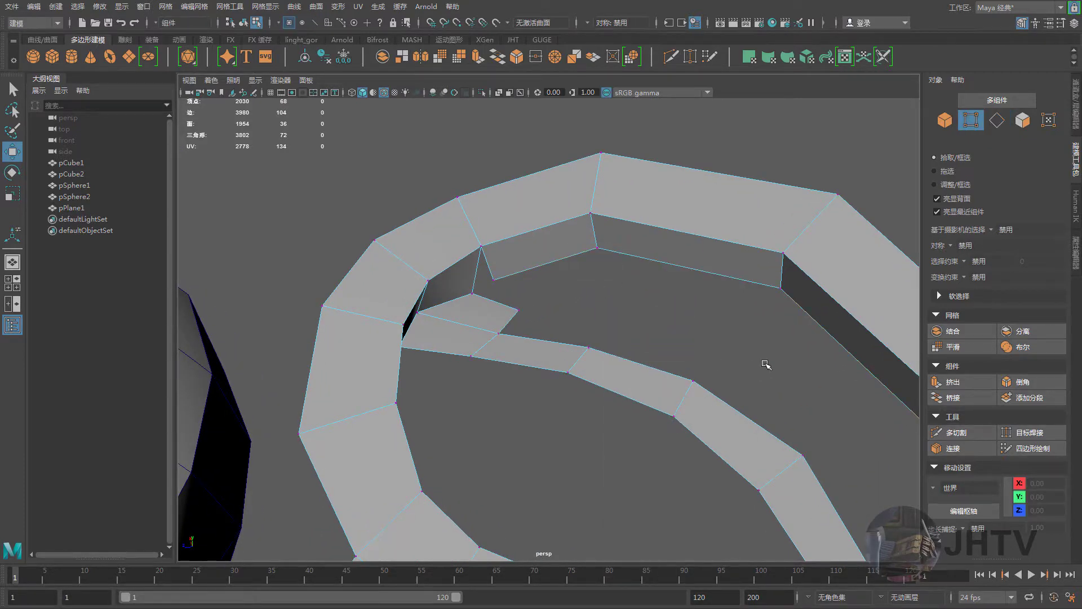
{"action": "left_click", "coordinate": [967, 437]}
{"action": "left_click", "coordinate": [1030, 432]}
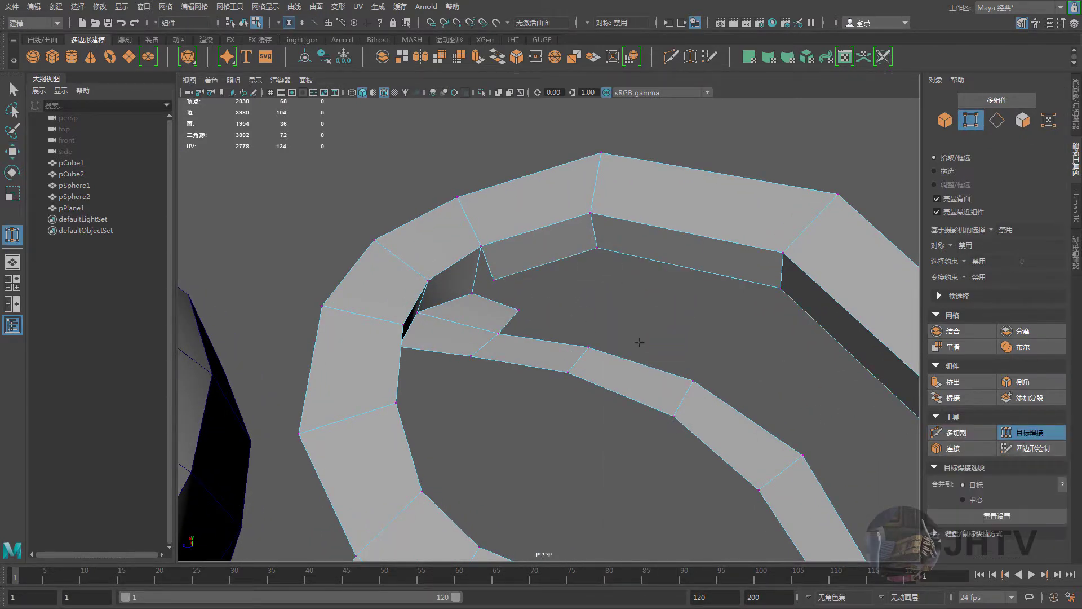
{"action": "key", "text": "w"}
{"action": "mouse_move", "coordinate": [494, 280]}
{"action": "left_mouse_down"}
{"action": "mouse_move", "coordinate": [466, 308]}
{"action": "mouse_move", "coordinate": [479, 355]}
{"action": "mouse_move", "coordinate": [543, 345]}
{"action": "mouse_move", "coordinate": [604, 273]}
{"action": "mouse_move", "coordinate": [609, 241]}
{"action": "mouse_move", "coordinate": [631, 225]}
{"action": "mouse_move", "coordinate": [648, 237]}
{"action": "left_mouse_up"}
Pull the wall's right-hand vertex up-left and nudge another wall vertex into place
{"action": "right_click", "coordinate": [466, 307]}
{"action": "left_click", "coordinate": [451, 324]}
{"action": "left_click", "coordinate": [604, 273]}
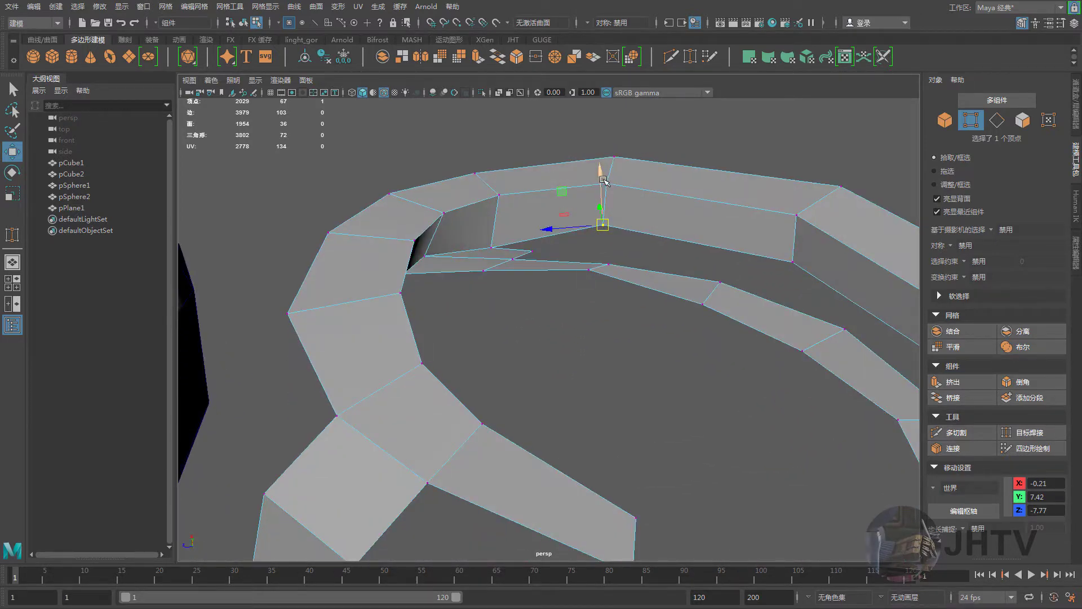
{"action": "left_click", "coordinate": [793, 263]}
{"action": "left_click_drag", "start_coordinate": [794, 263], "coordinate": [784, 254]}
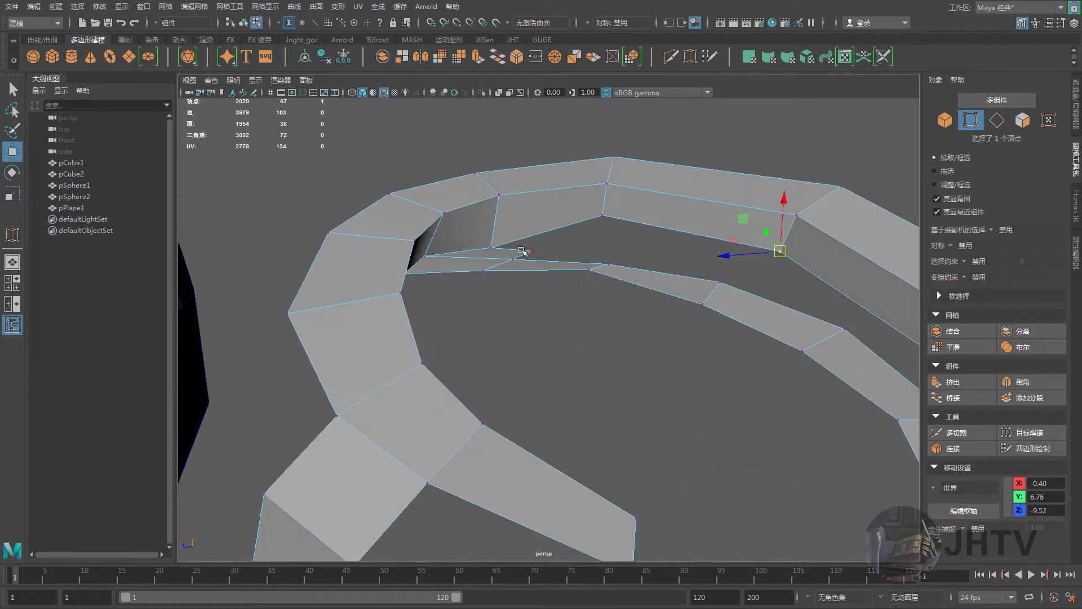
{"action": "left_click", "coordinate": [492, 248]}
{"action": "mouse_move", "coordinate": [492, 247]}
{"action": "left_mouse_down", "text": "alt"}
{"action": "mouse_move", "coordinate": [472, 242]}
{"action": "mouse_move", "coordinate": [563, 287]}
{"action": "mouse_move", "coordinate": [536, 340]}
{"action": "mouse_move", "coordinate": [506, 342]}
{"action": "mouse_move", "coordinate": [457, 372]}
{"action": "left_mouse_up", "text": "alt"}
Raise and slide further wall vertices along the rim, adjusting the far-end vertex
{"action": "left_click", "coordinate": [496, 362]}
{"action": "mouse_move", "coordinate": [608, 367]}
{"action": "left_mouse_down", "text": "alt"}
{"action": "mouse_move", "coordinate": [599, 352]}
{"action": "mouse_move", "coordinate": [641, 339]}
{"action": "mouse_move", "coordinate": [665, 310]}
{"action": "left_mouse_up", "text": "alt"}
{"action": "left_click", "coordinate": [657, 300]}
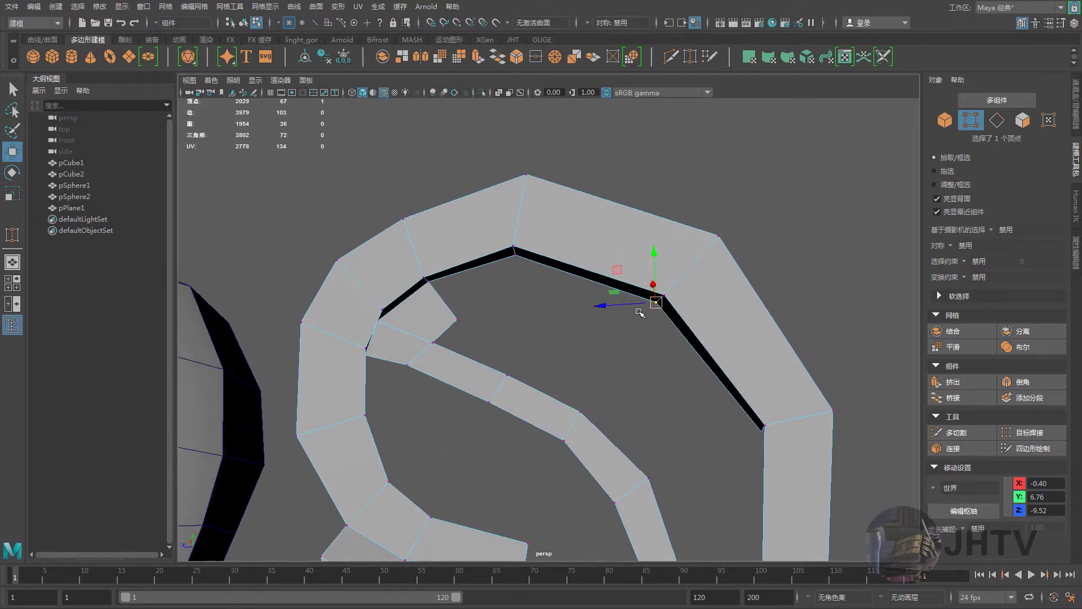
{"action": "left_click_drag", "start_coordinate": [654, 260], "coordinate": [647, 250]}
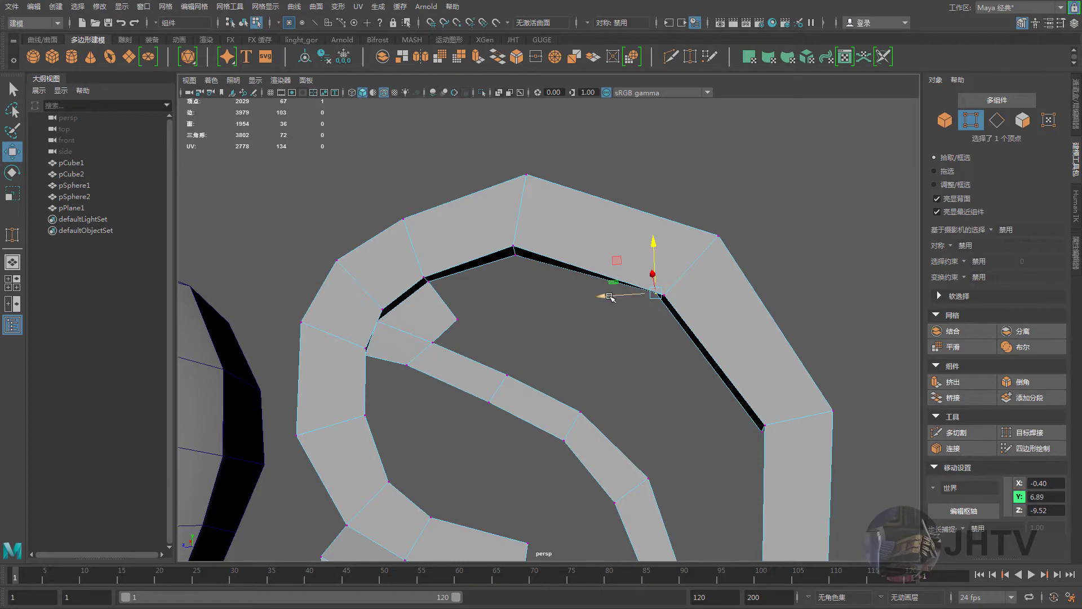
{"action": "mouse_move", "coordinate": [611, 297]}
{"action": "left_mouse_down"}
{"action": "mouse_move", "coordinate": [537, 271]}
{"action": "mouse_move", "coordinate": [550, 191]}
{"action": "mouse_move", "coordinate": [588, 200]}
{"action": "mouse_move", "coordinate": [523, 276]}
{"action": "mouse_move", "coordinate": [585, 237]}
{"action": "mouse_move", "coordinate": [533, 204]}
{"action": "left_mouse_up"}
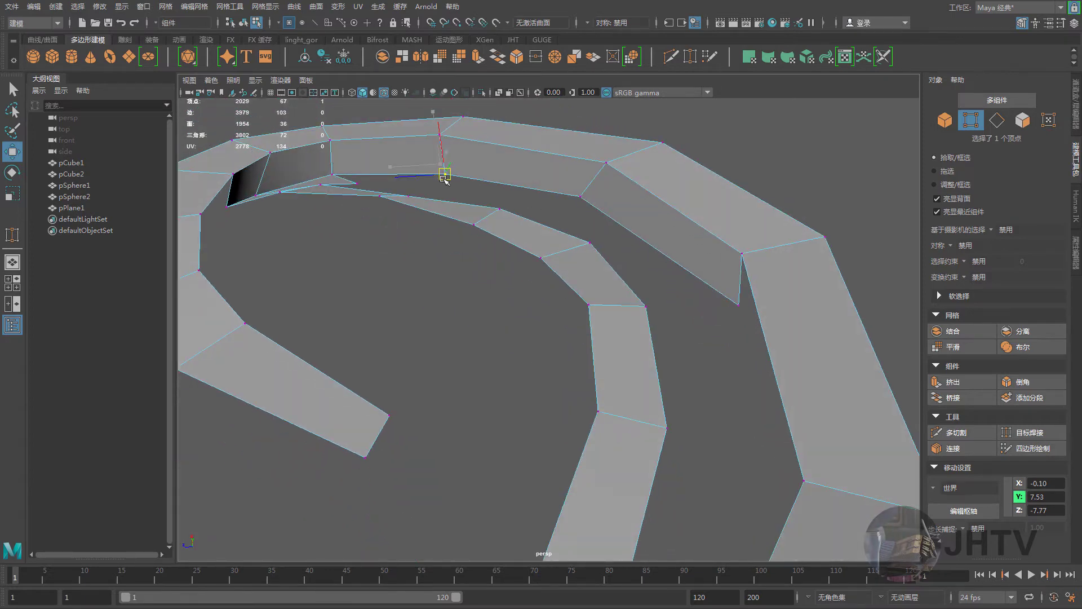
{"action": "left_click", "coordinate": [584, 198]}
{"action": "left_click", "coordinate": [740, 304]}
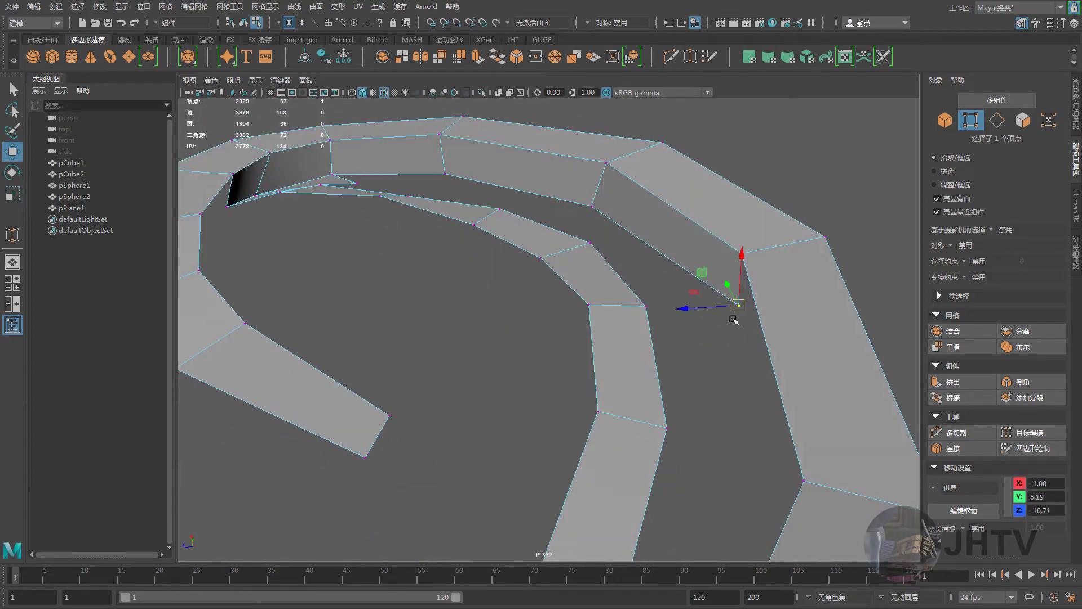
{"action": "left_click_drag", "start_coordinate": [740, 304], "coordinate": [793, 401], "text": "alt"}
{"action": "mouse_move", "coordinate": [720, 446]}
{"action": "left_mouse_down"}
{"action": "mouse_move", "coordinate": [612, 380]}
{"action": "mouse_move", "coordinate": [630, 372]}
{"action": "mouse_move", "coordinate": [572, 369]}
{"action": "mouse_move", "coordinate": [642, 385]}
{"action": "left_mouse_up"}
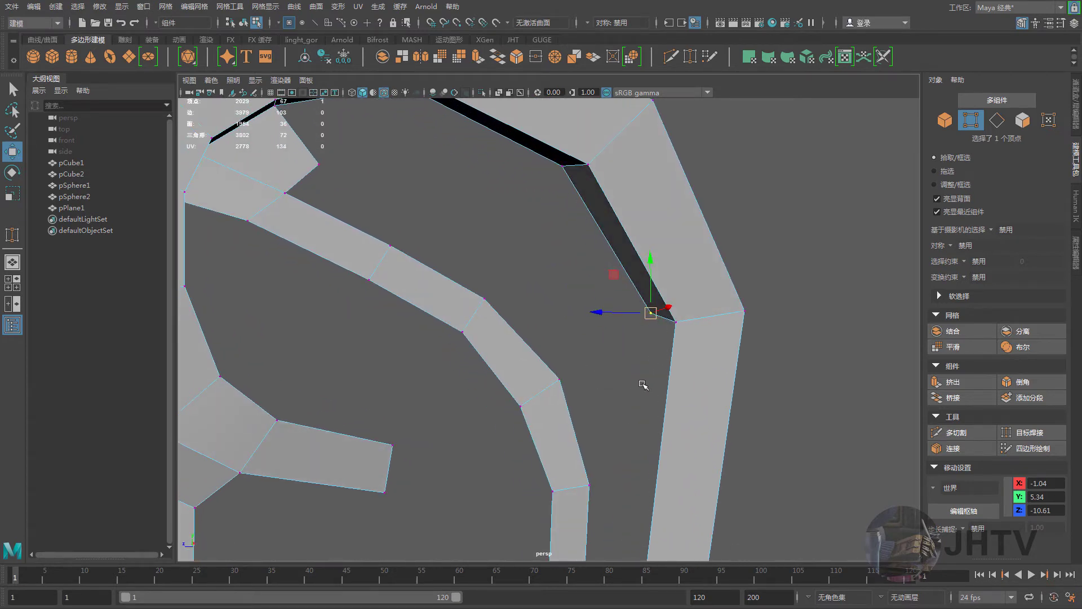
Orbit back to a side view showing the ear and head together
{"action": "mouse_move", "coordinate": [652, 369]}
{"action": "left_mouse_down", "text": "alt"}
{"action": "mouse_move", "coordinate": [500, 367]}
{"action": "mouse_move", "coordinate": [521, 305]}
{"action": "mouse_move", "coordinate": [536, 367]}
{"action": "mouse_move", "coordinate": [567, 376]}
{"action": "left_mouse_up", "text": "alt"}
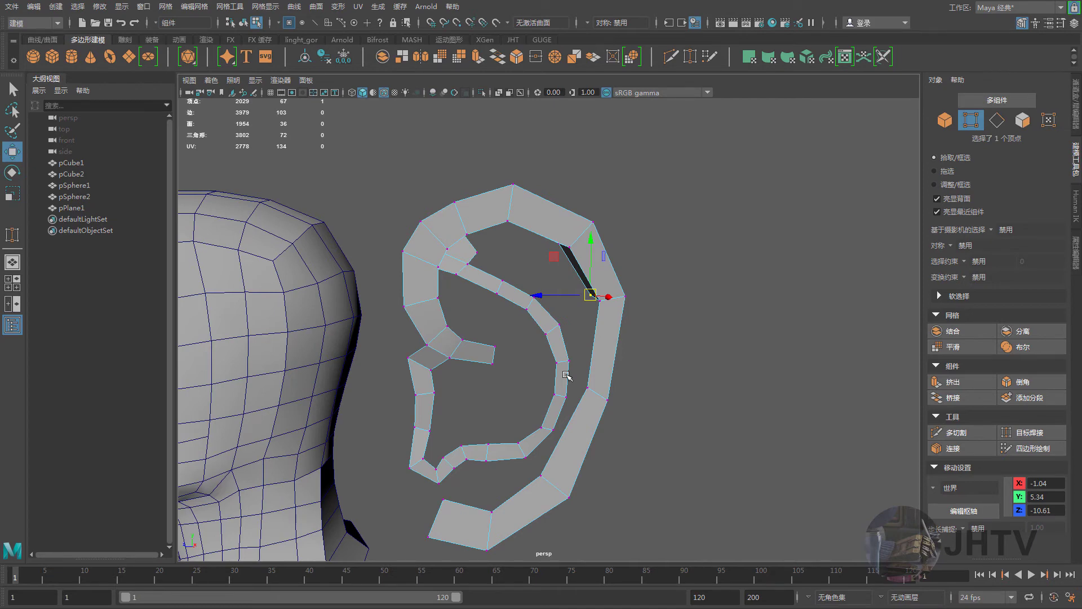
{"action": "left_click_drag", "start_coordinate": [544, 336], "coordinate": [588, 371], "text": "alt"}
{"action": "scroll", "coordinate": [588, 371], "scroll_direction": "up", "scroll_amount": 2}
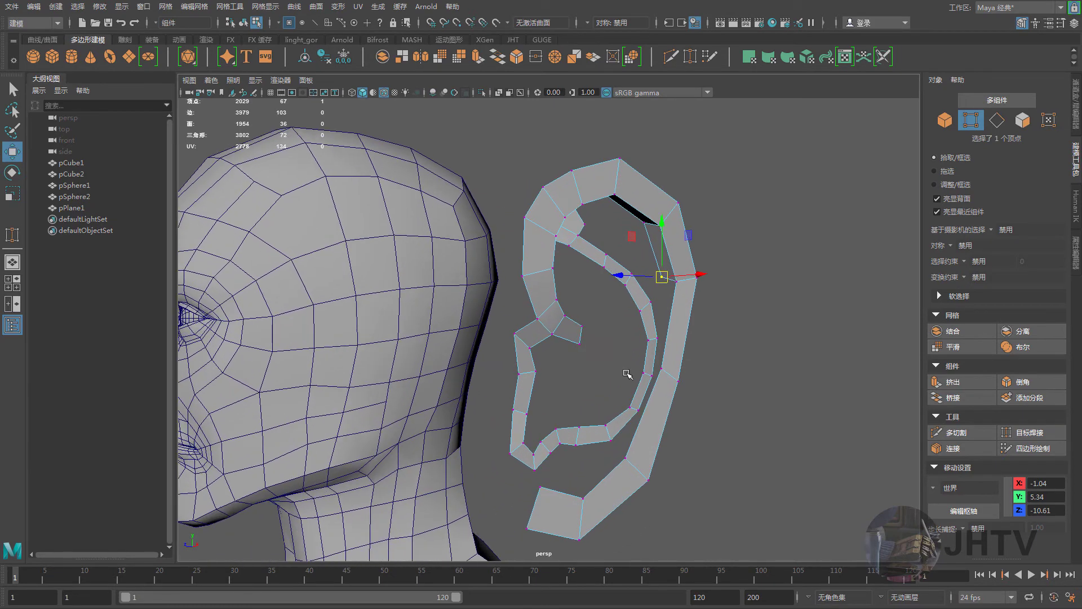
{"action": "scroll", "coordinate": [628, 366], "scroll_direction": "up", "scroll_amount": 1}
{"action": "scroll", "coordinate": [664, 396], "scroll_direction": "up", "scroll_amount": 1}
{"action": "left_click_drag", "start_coordinate": [663, 395], "coordinate": [702, 400], "text": "alt"}
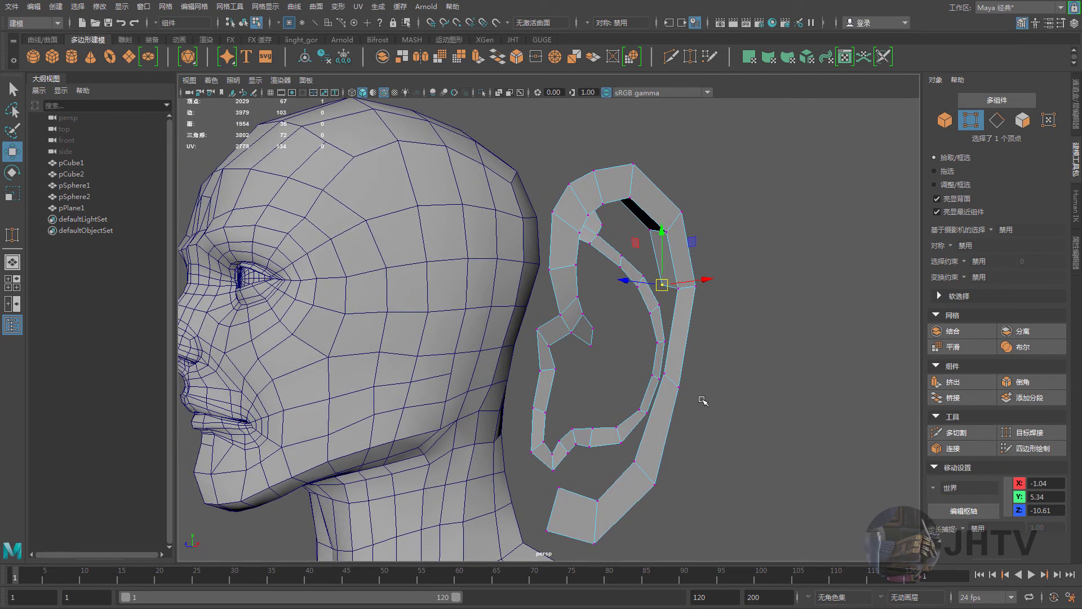